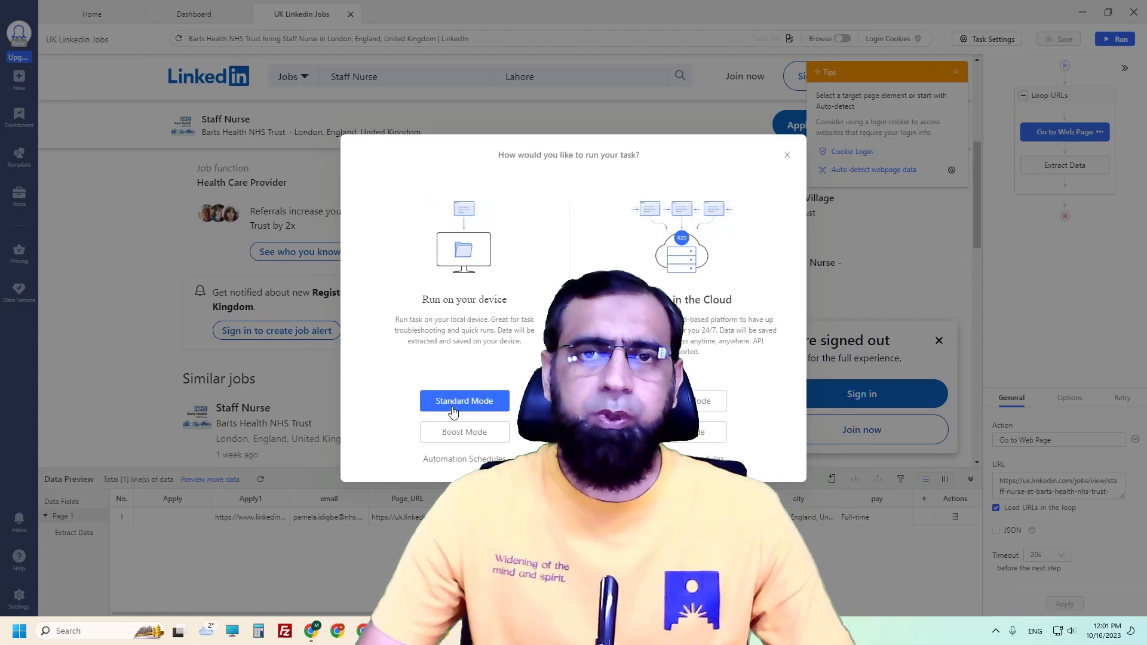
# Run the UK Linkedin Jobs task on this device in Standard Mode and show its browser
pyautogui.click(453, 412)
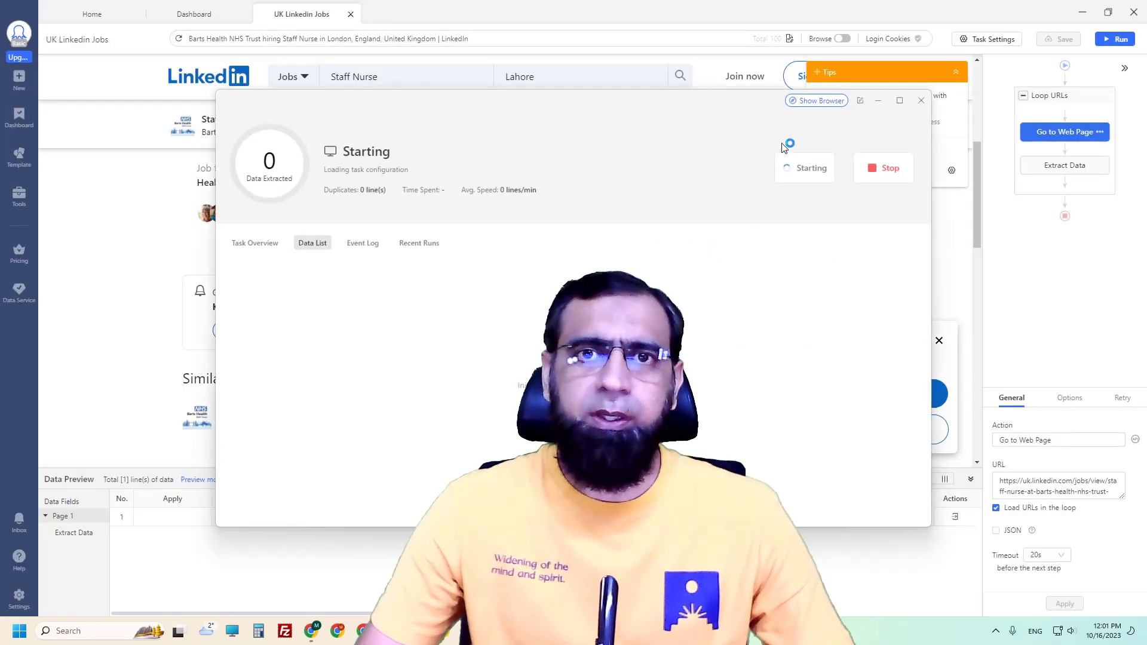
pyautogui.click(815, 102)
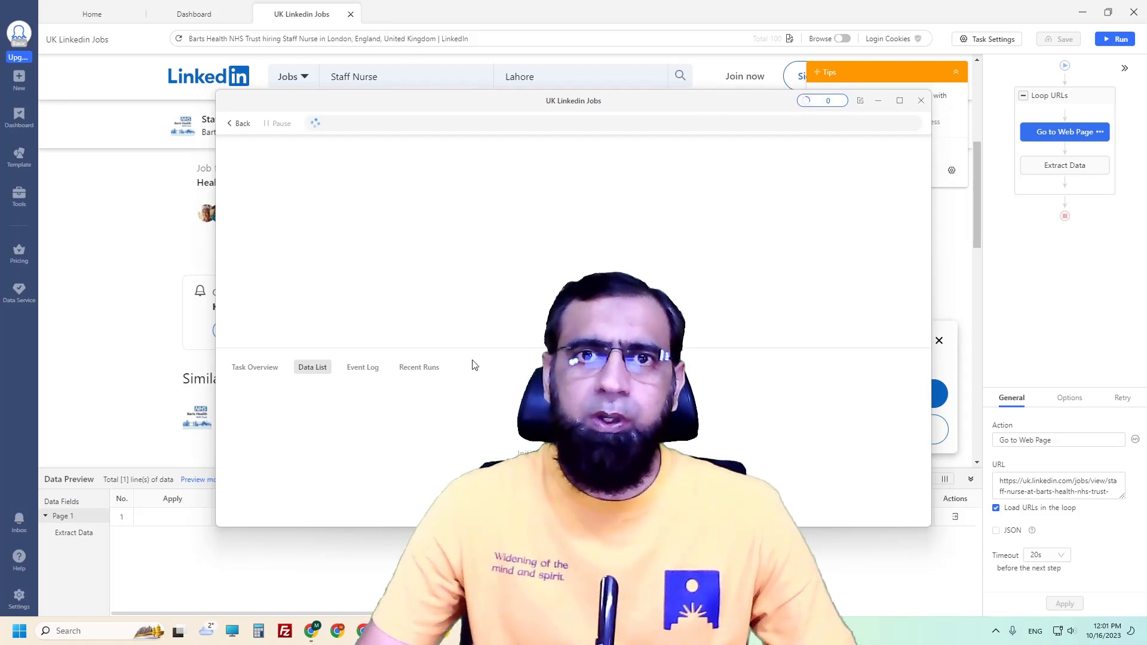
pyautogui.click(823, 102)
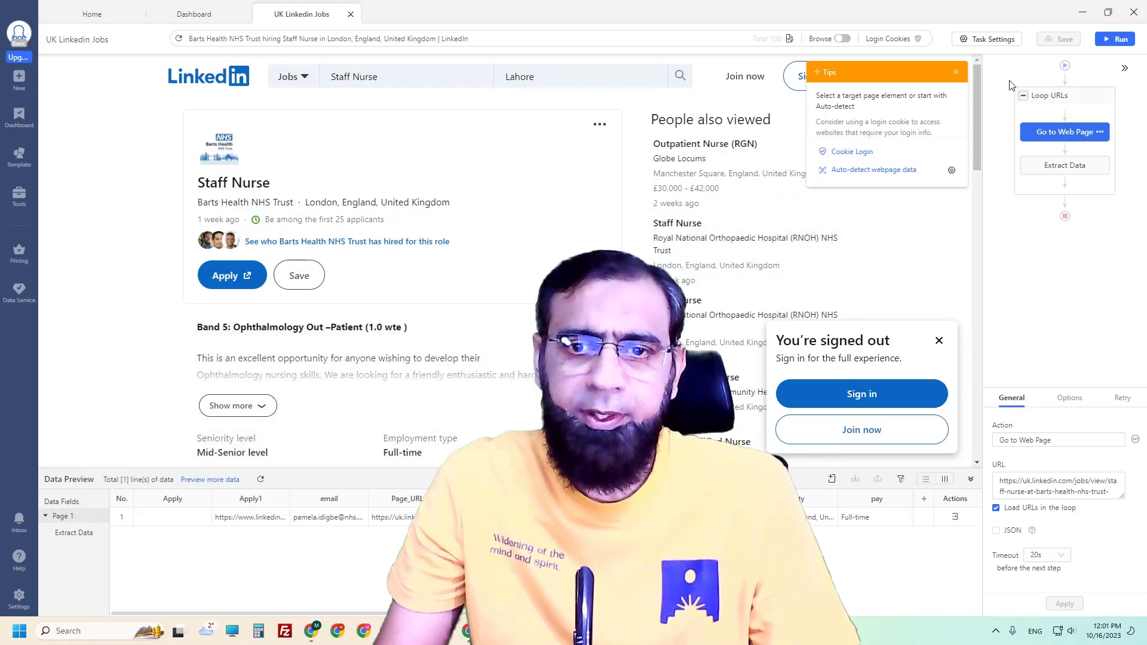
# Start another local Standard Mode run of the UK Linkedin Jobs task and display the run's browser view
pyautogui.scroll(-5, 755, 349)
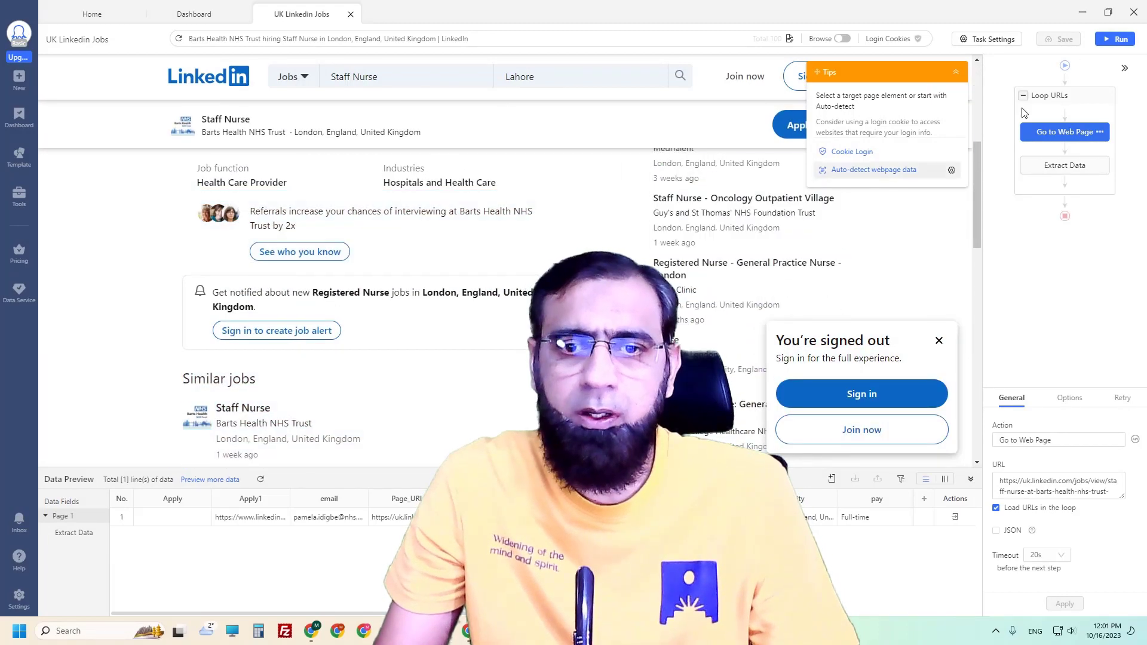
pyautogui.click(1114, 41)
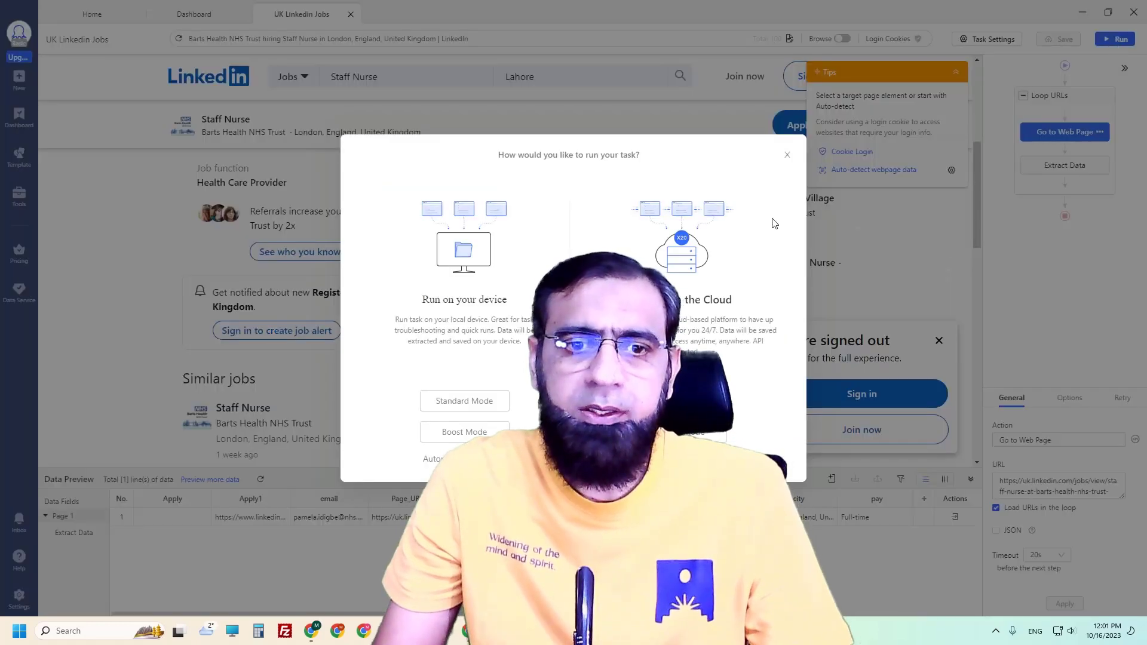
pyautogui.click(453, 411)
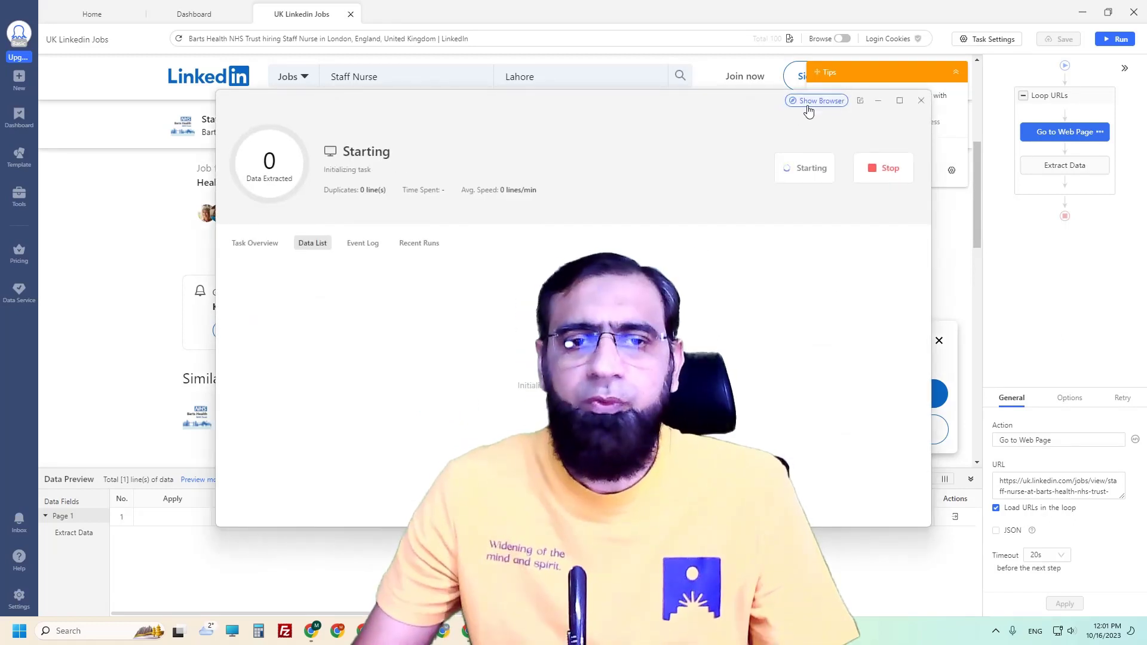
pyautogui.click(814, 101)
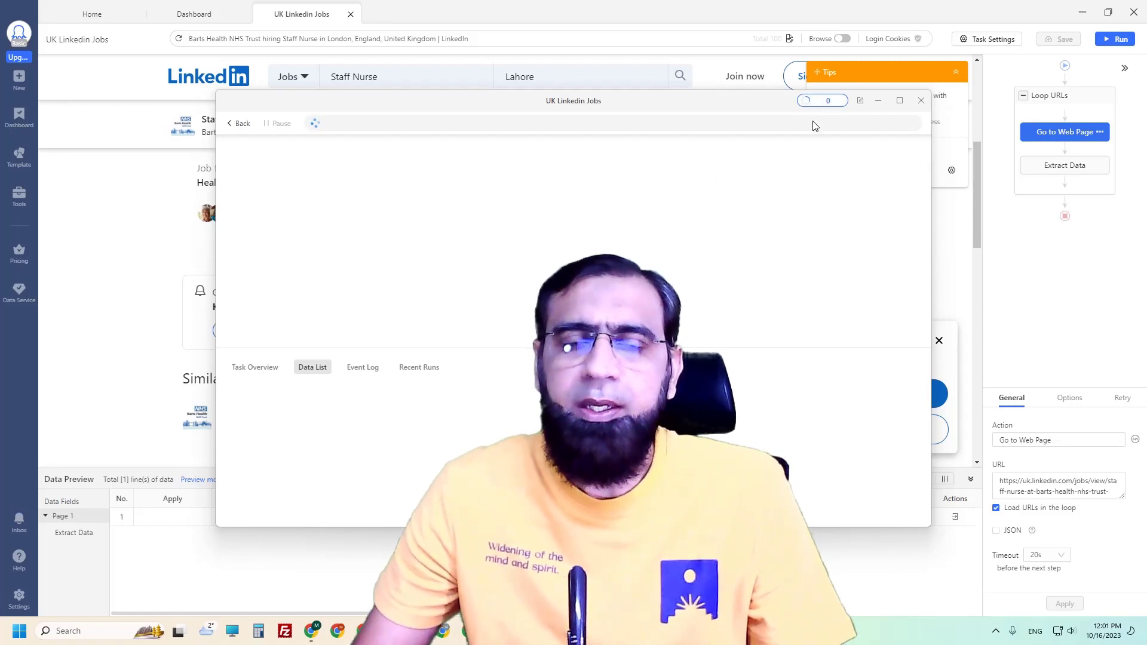
pyautogui.click(822, 101)
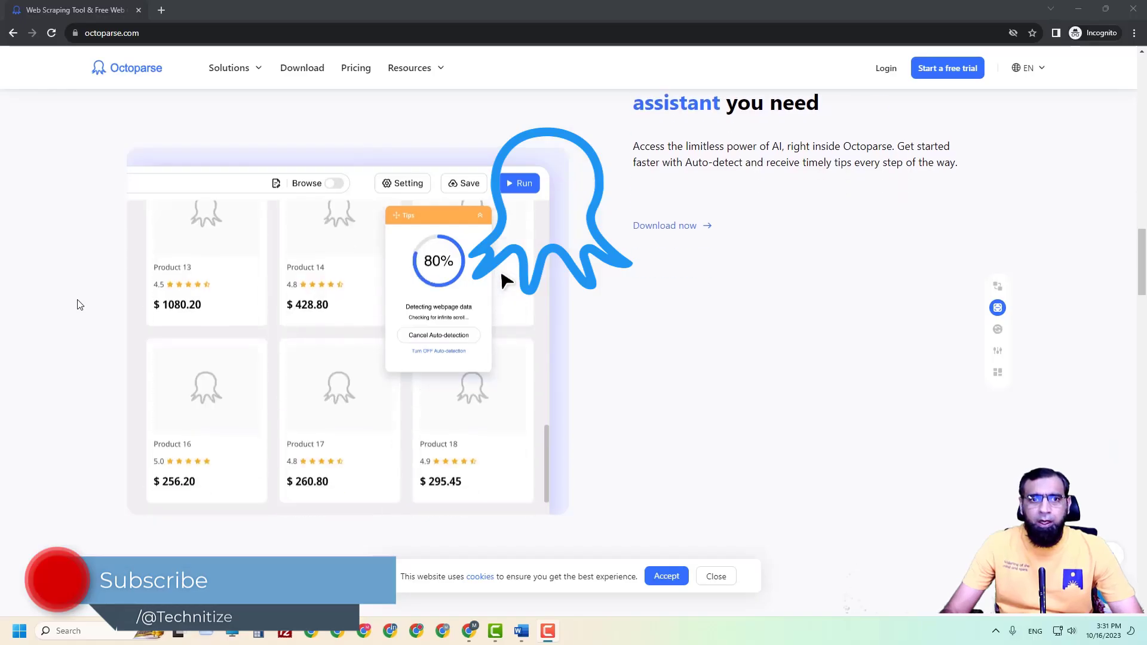
# Examine the feature sections of the Octoparse website and the version notes on its download page
pyautogui.scroll(-1, 79, 305)
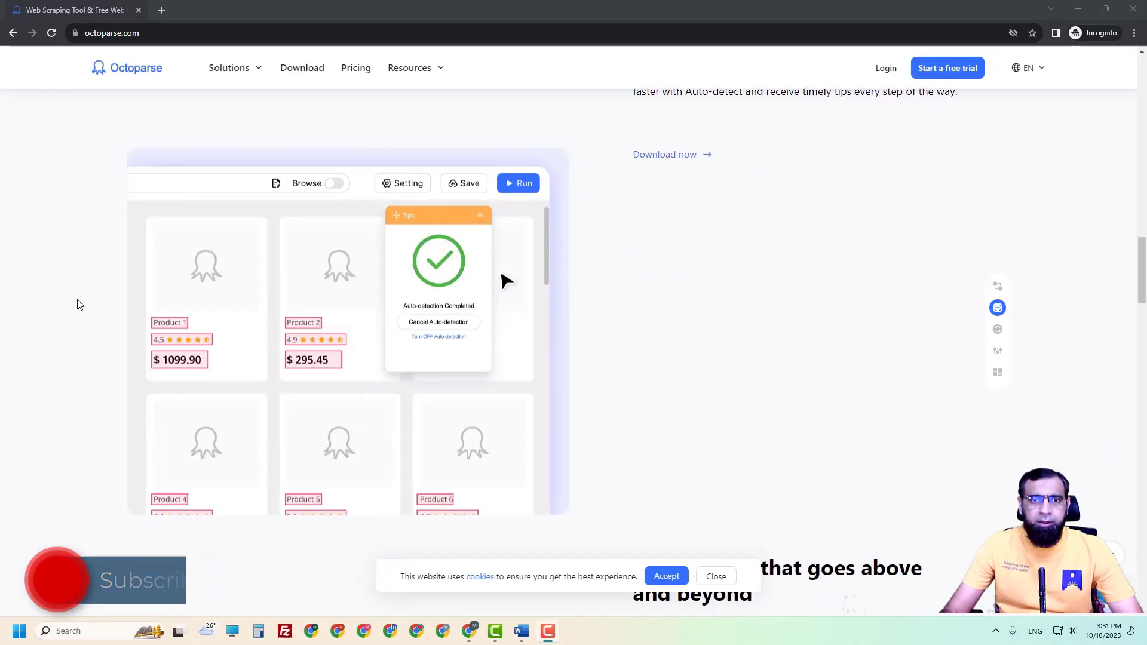
pyautogui.scroll(-2, 338, 209)
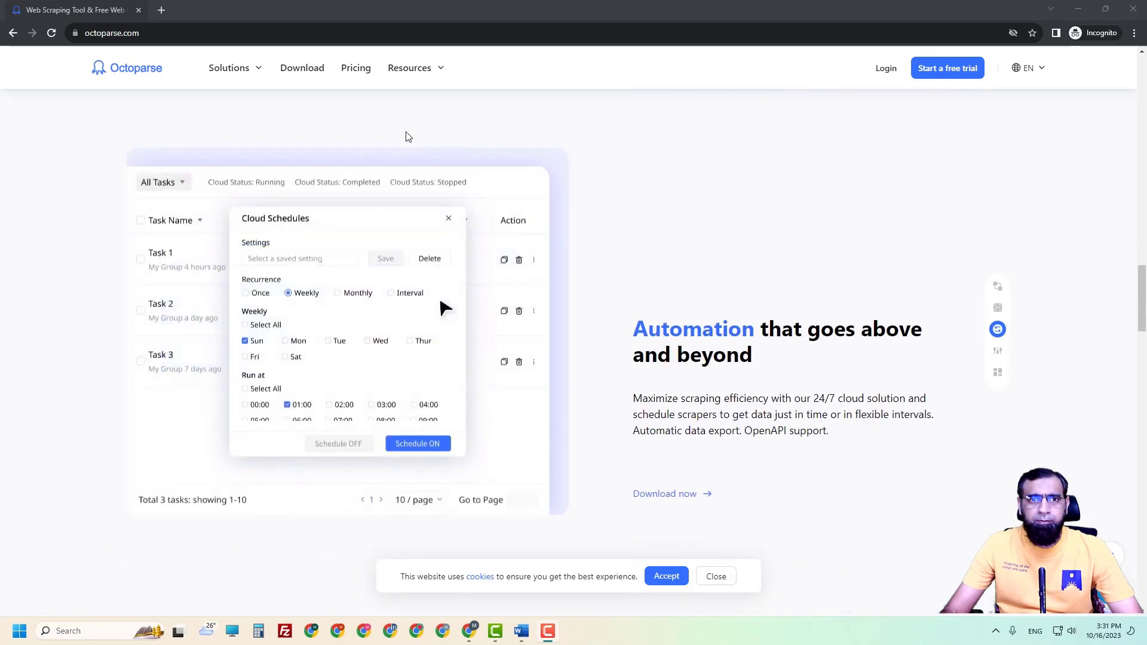
pyautogui.scroll(2, 409, 120)
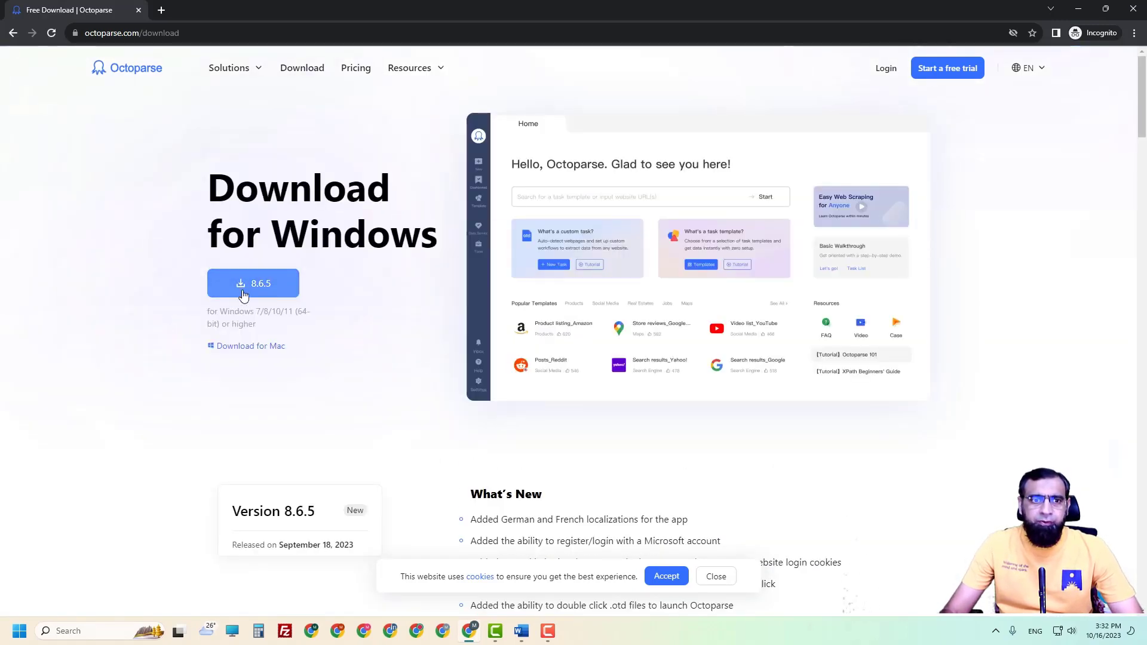
pyautogui.scroll(-4, 330, 386)
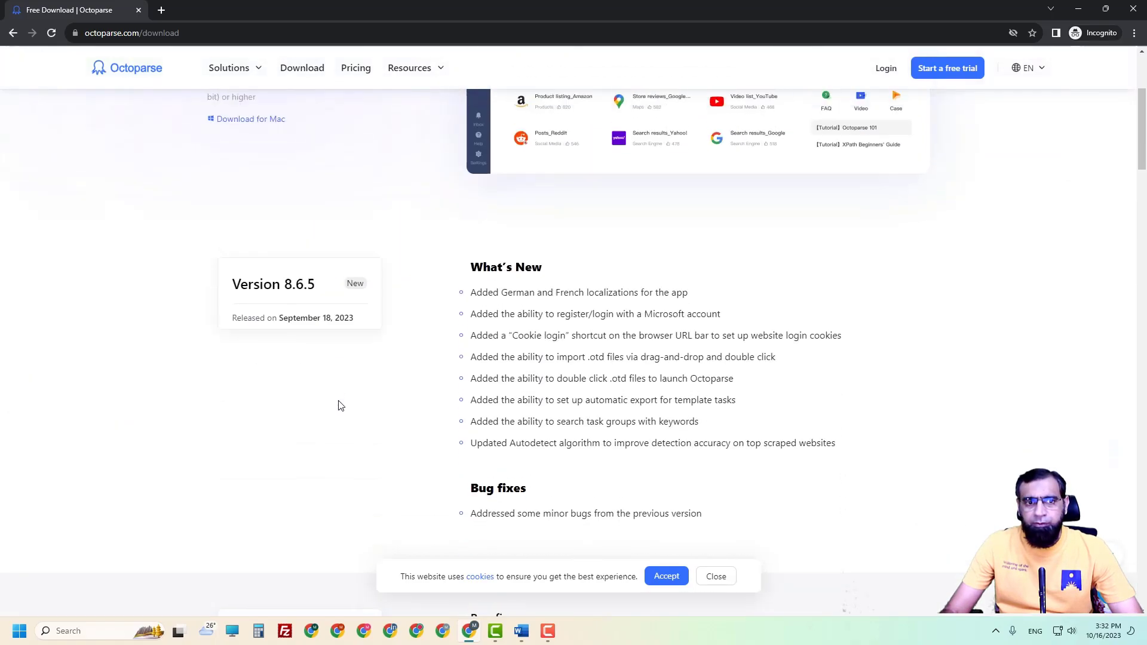
pyautogui.scroll(4, 339, 404)
pyautogui.scroll(-4, 509, 387)
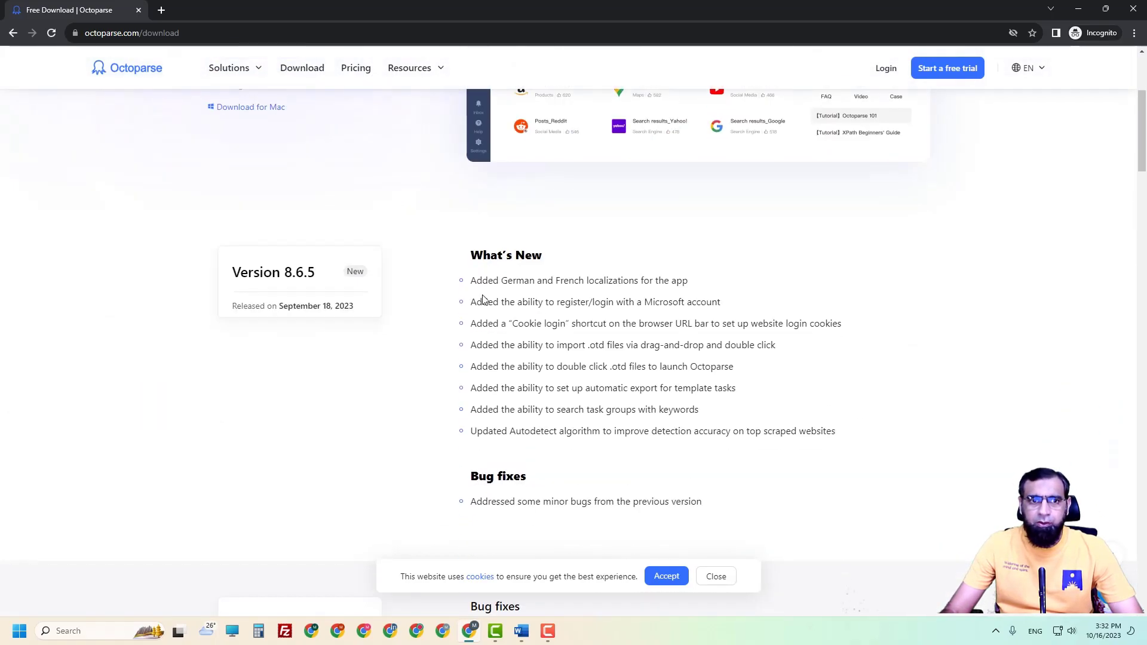
pyautogui.scroll(-5, 479, 303)
pyautogui.scroll(-10, 491, 315)
pyautogui.scroll(13, 487, 346)
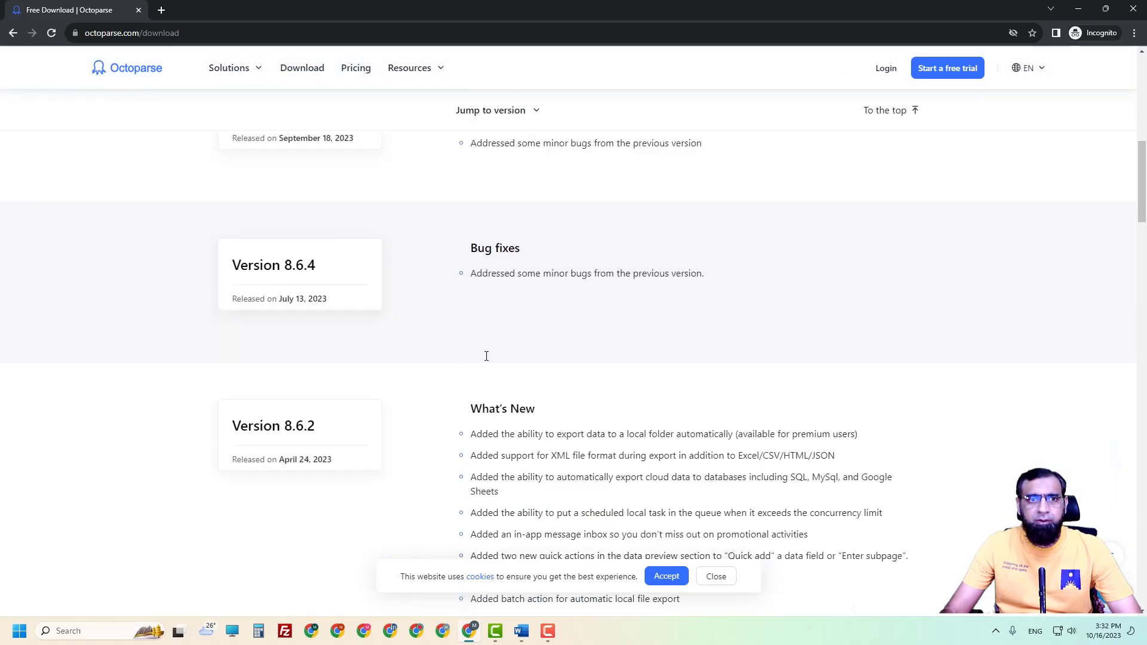
pyautogui.scroll(6, 486, 356)
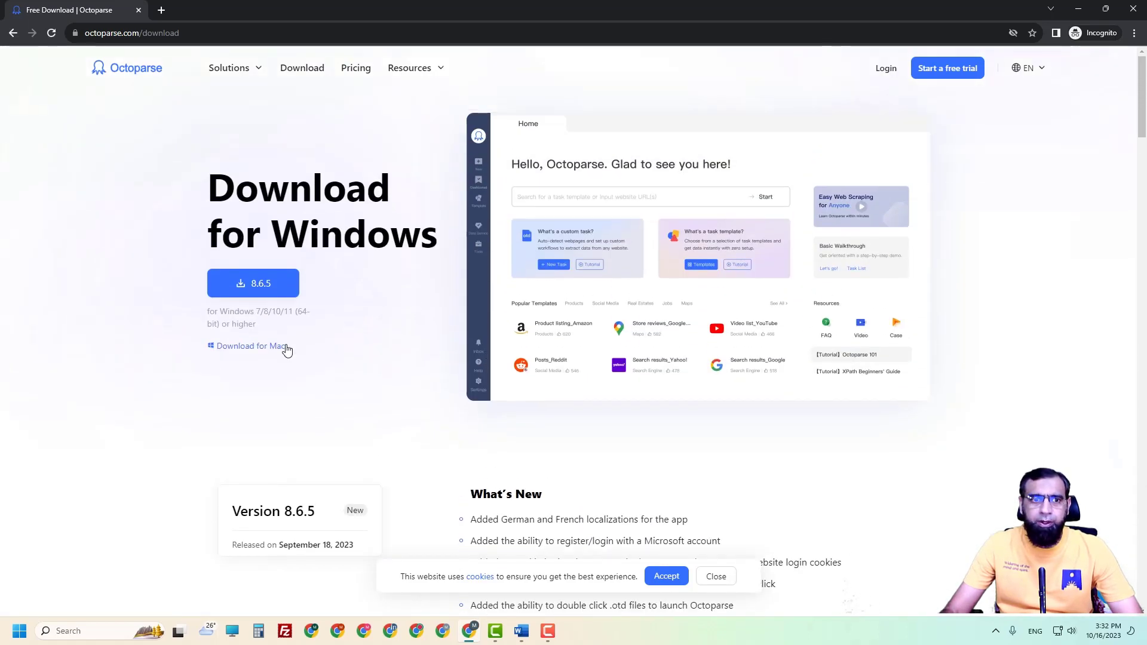
# Download the Octoparse 8.6.5 installer for Windows and save it in the Downloads folder
pyautogui.click(257, 289)
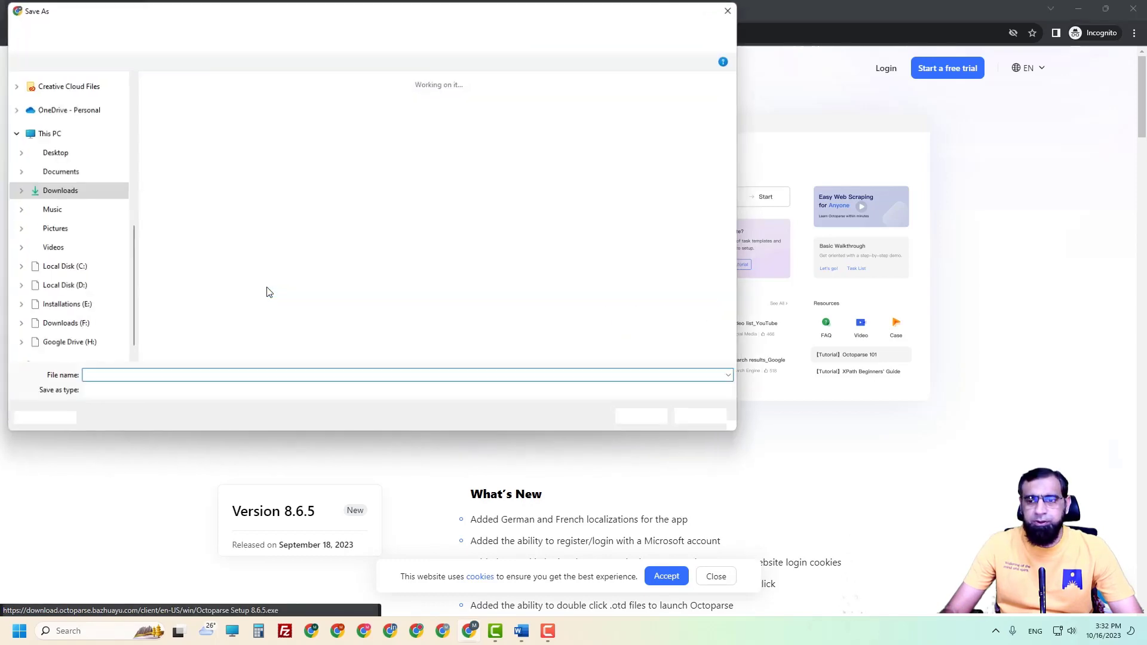
pyautogui.click(645, 417)
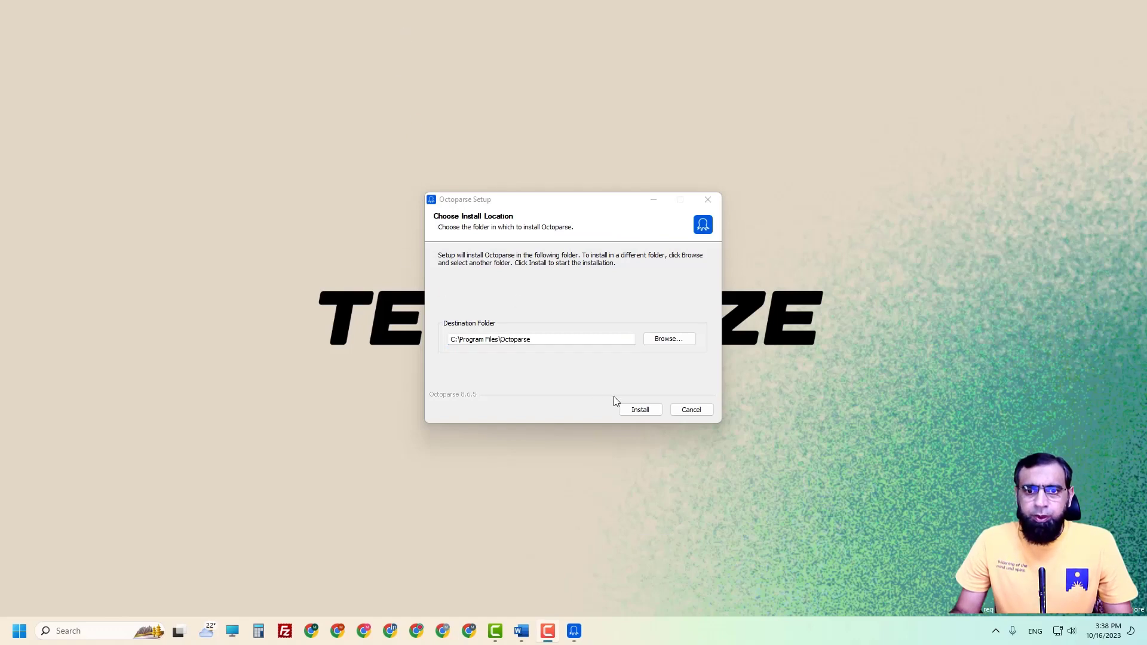
# Install Octoparse in C:\Program Files\Octoparse, launch it on finishing setup, and select the account field on the login form
pyautogui.click(643, 412)
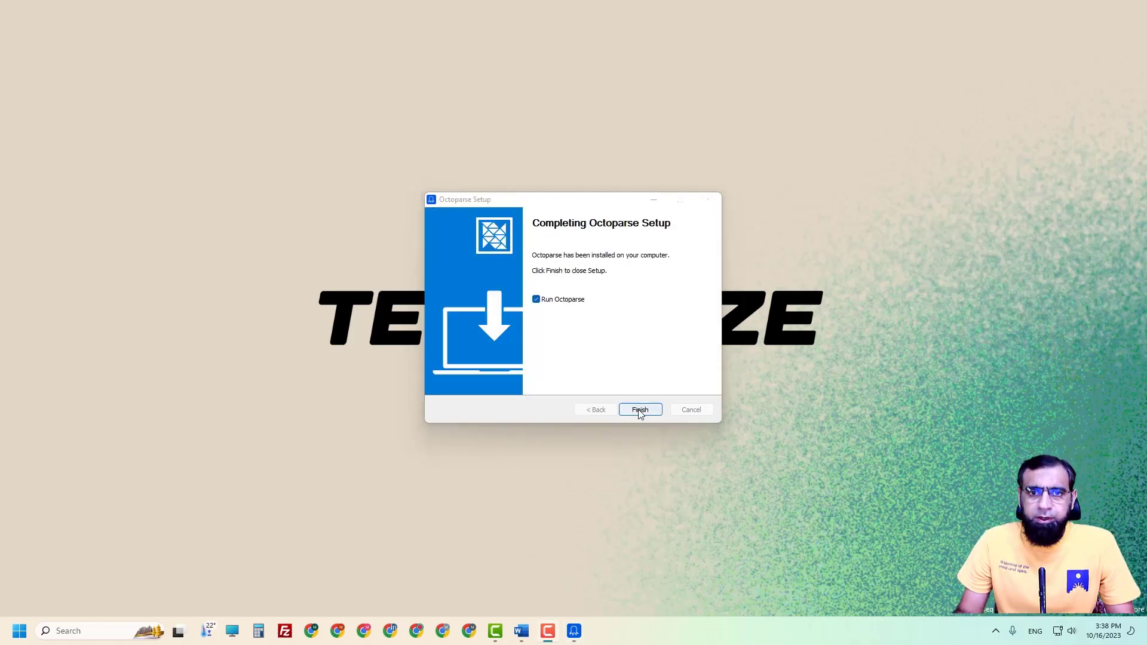
pyautogui.click(640, 412)
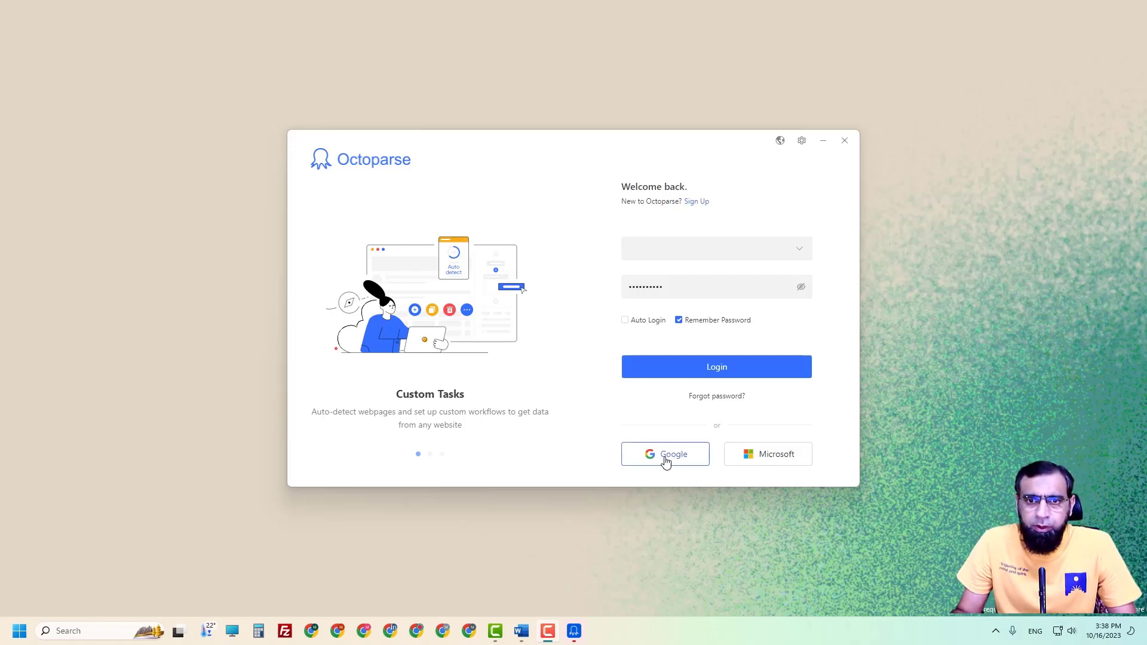
pyautogui.click(641, 256)
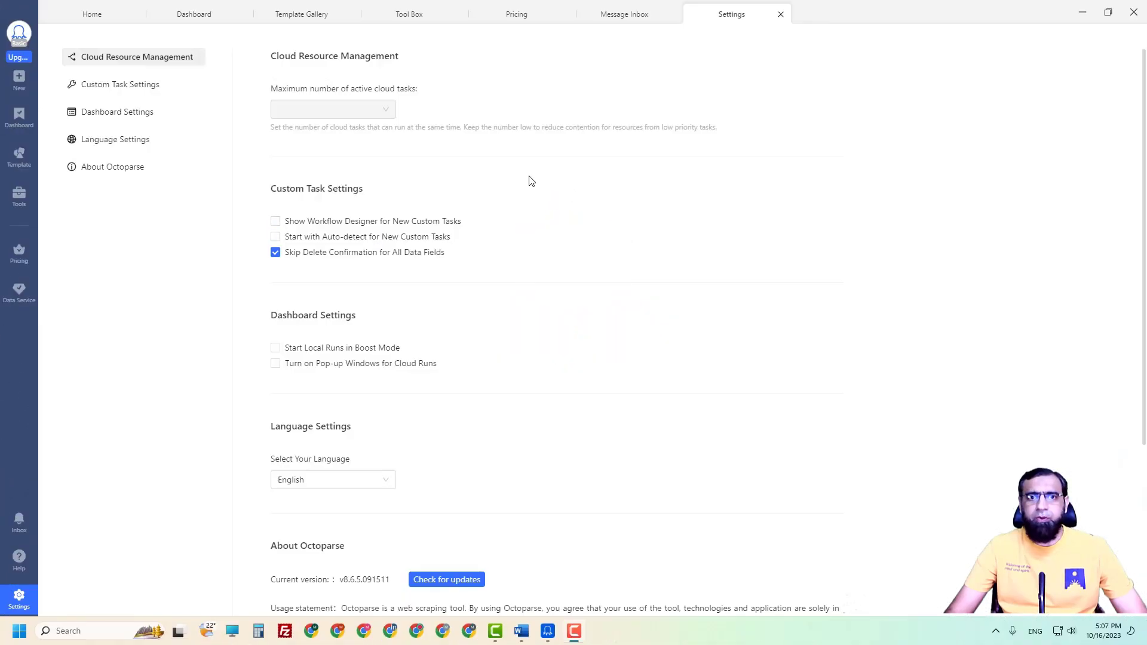
# View the account summary and close the Settings, Message Inbox, Pricing, Tool Box, Template Gallery and Dashboard pages, keeping only Home open
pyautogui.moveTo(19, 37)
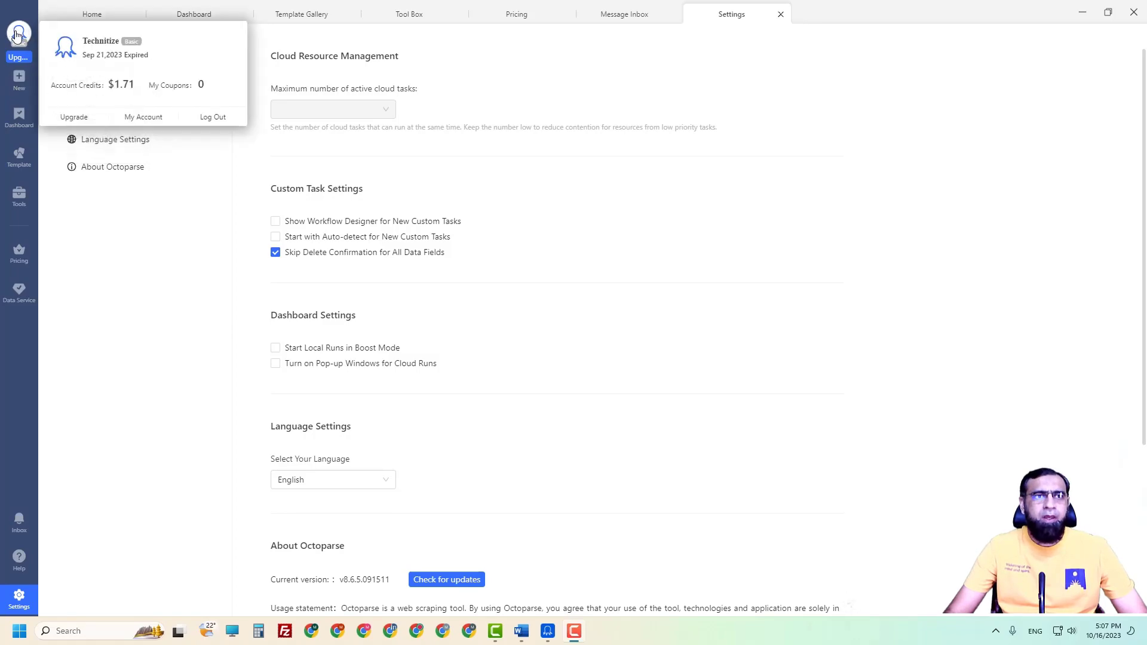
pyautogui.click(780, 14)
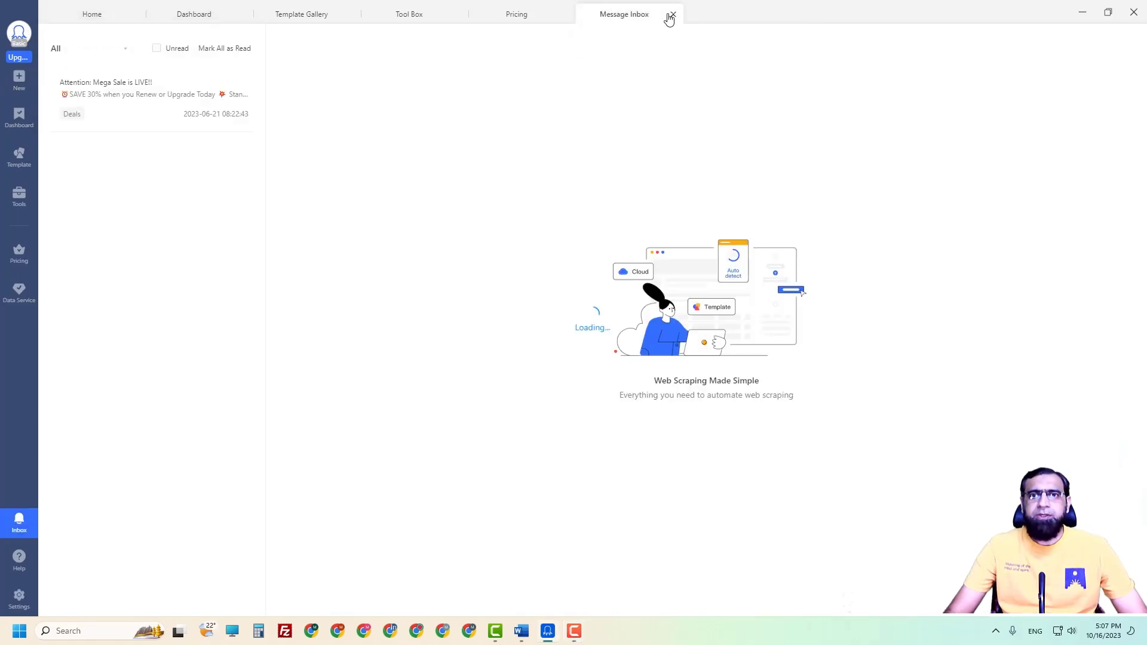
pyautogui.click(672, 15)
pyautogui.click(564, 14)
pyautogui.click(458, 15)
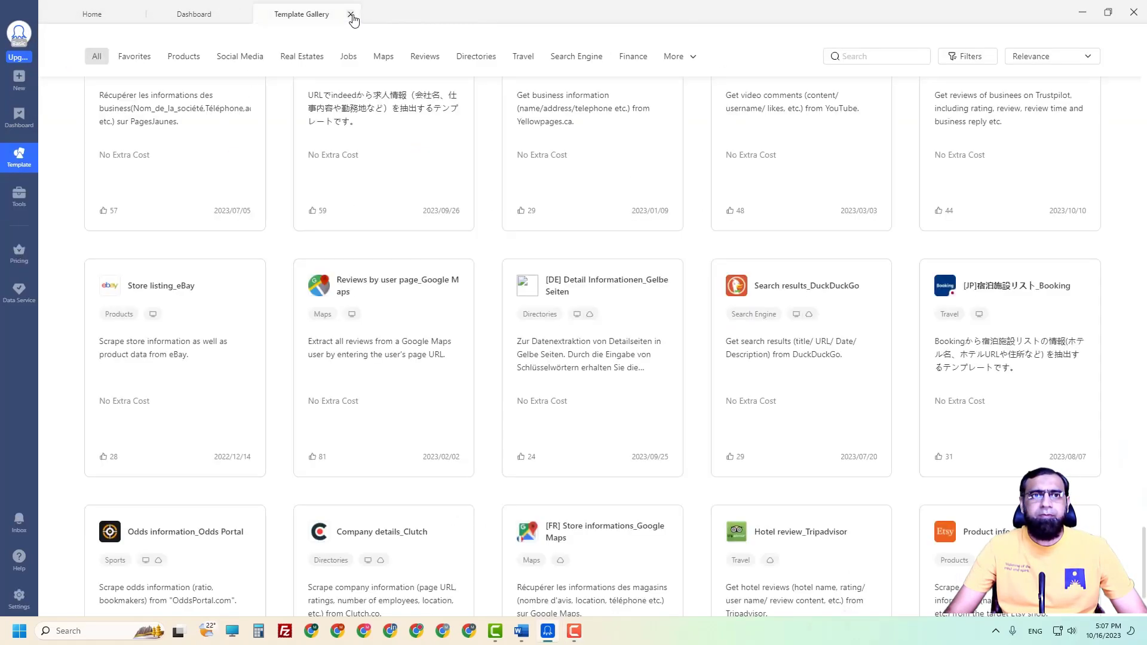
pyautogui.click(244, 14)
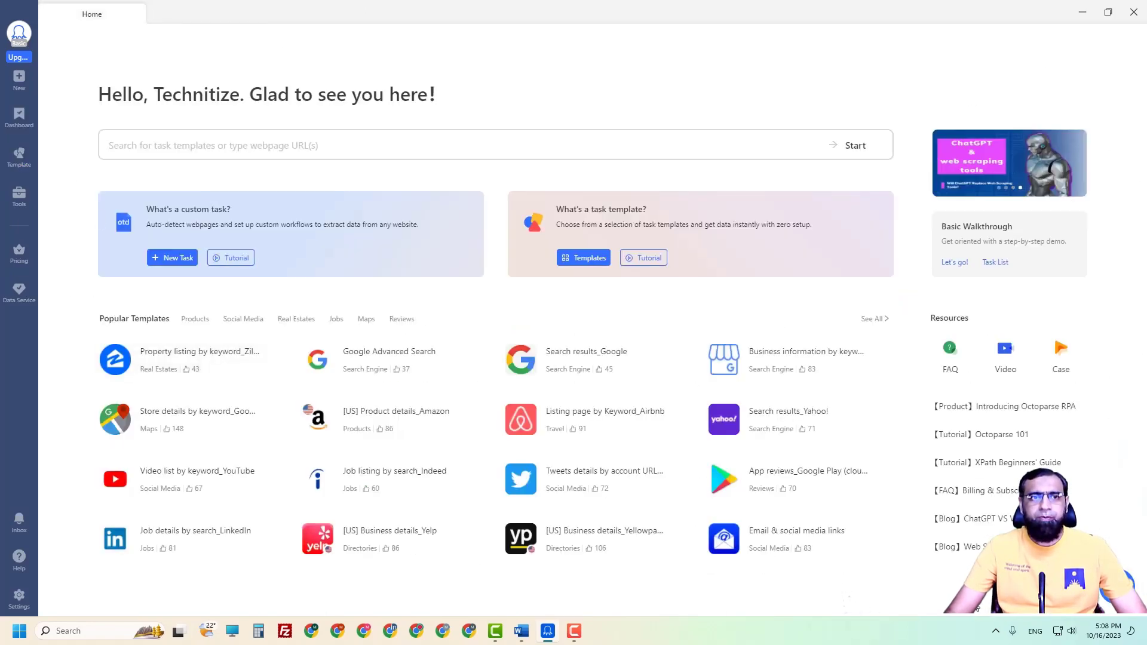
# Point out the greeting and the template search field on Home, and open the Template Gallery through the new Task Template option
pyautogui.moveTo(154, 94); pyautogui.dragTo(239, 94)
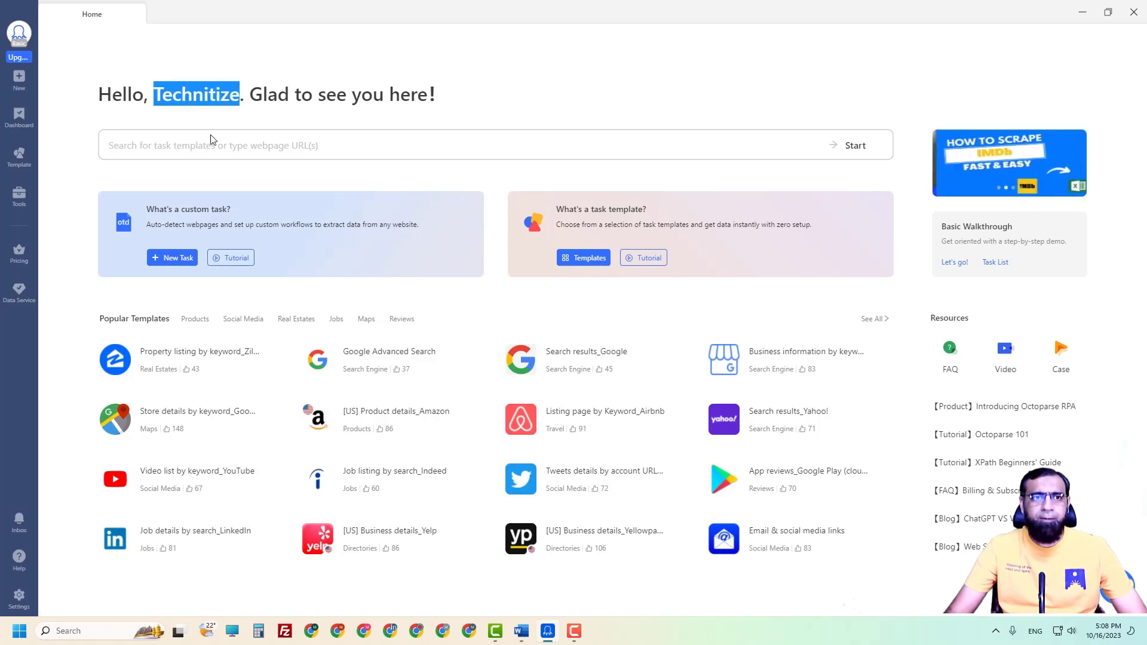
pyautogui.click(134, 145)
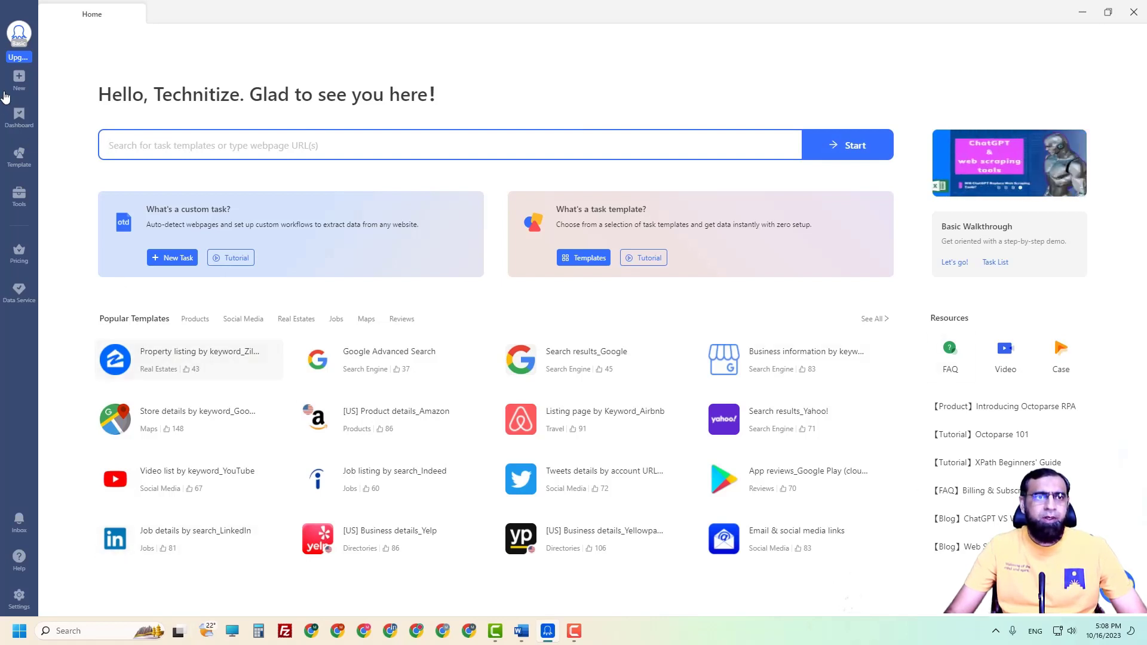
pyautogui.click(19, 80)
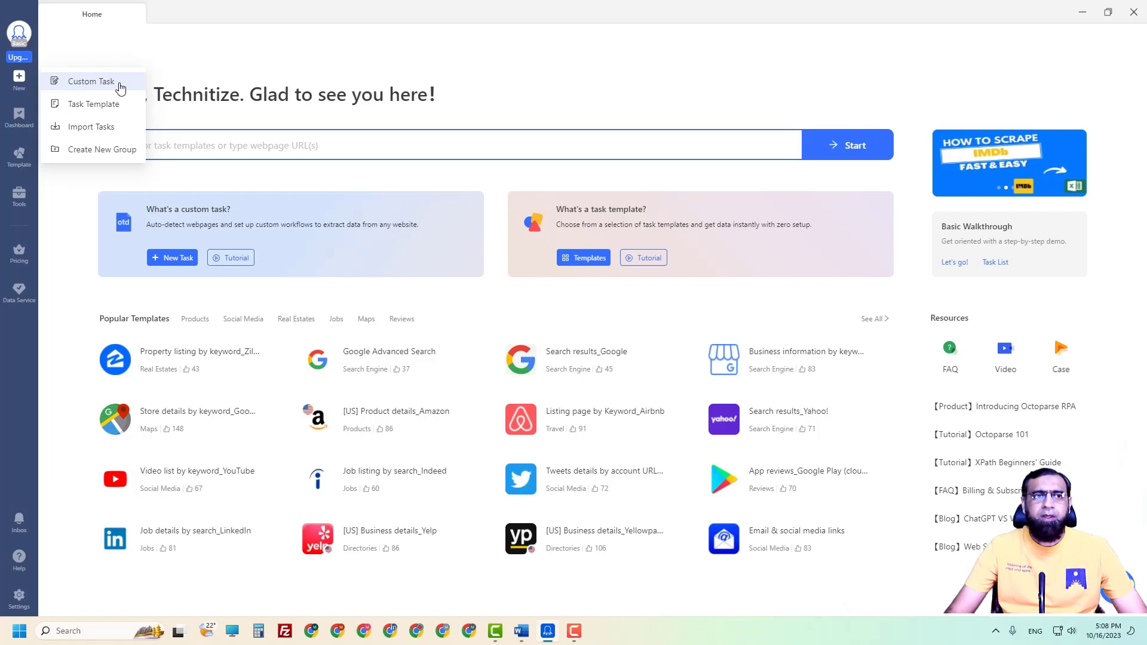
pyautogui.click(83, 113)
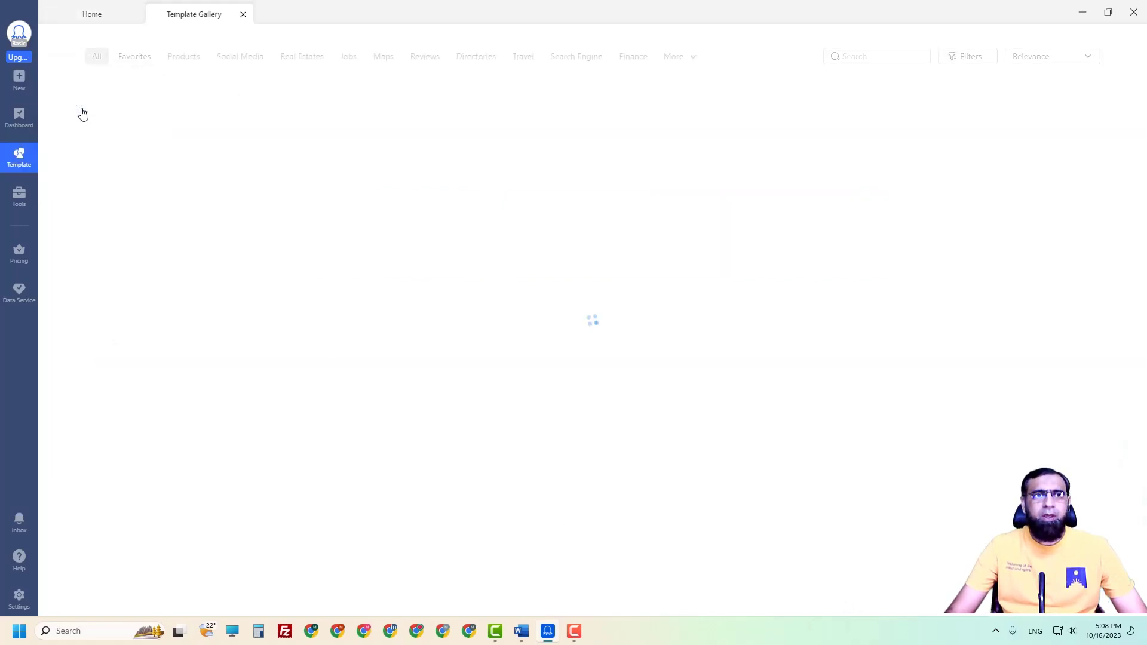
# View the Import Tasks dialog, close it without importing, and review the option to create a new group
pyautogui.moveTo(20, 81)
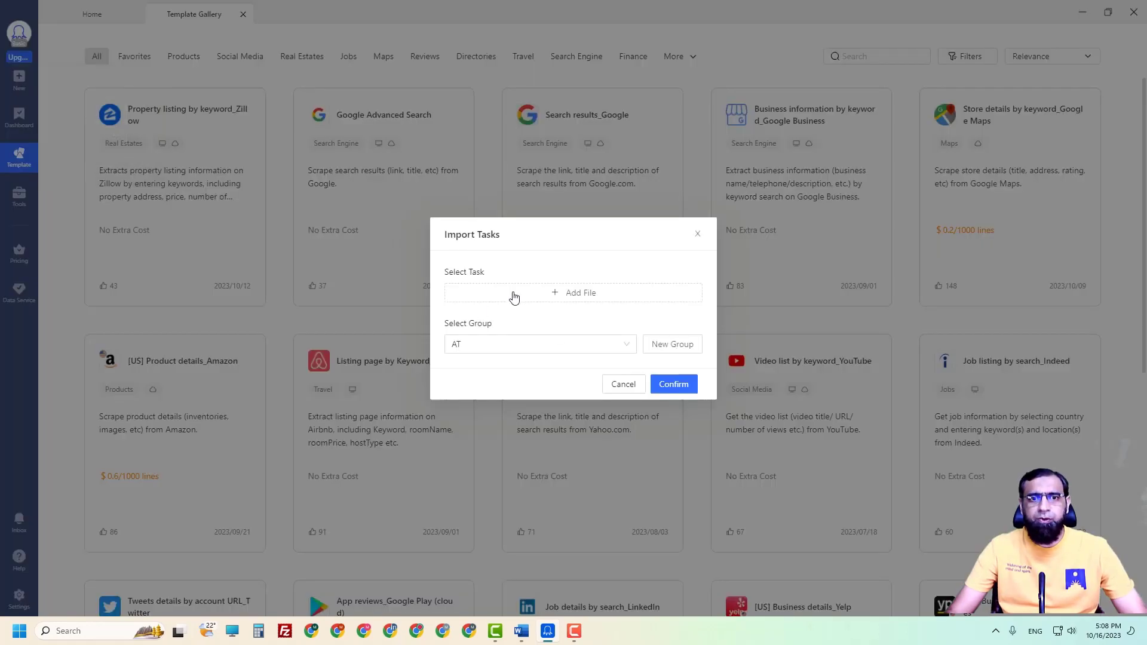
pyautogui.click(697, 233)
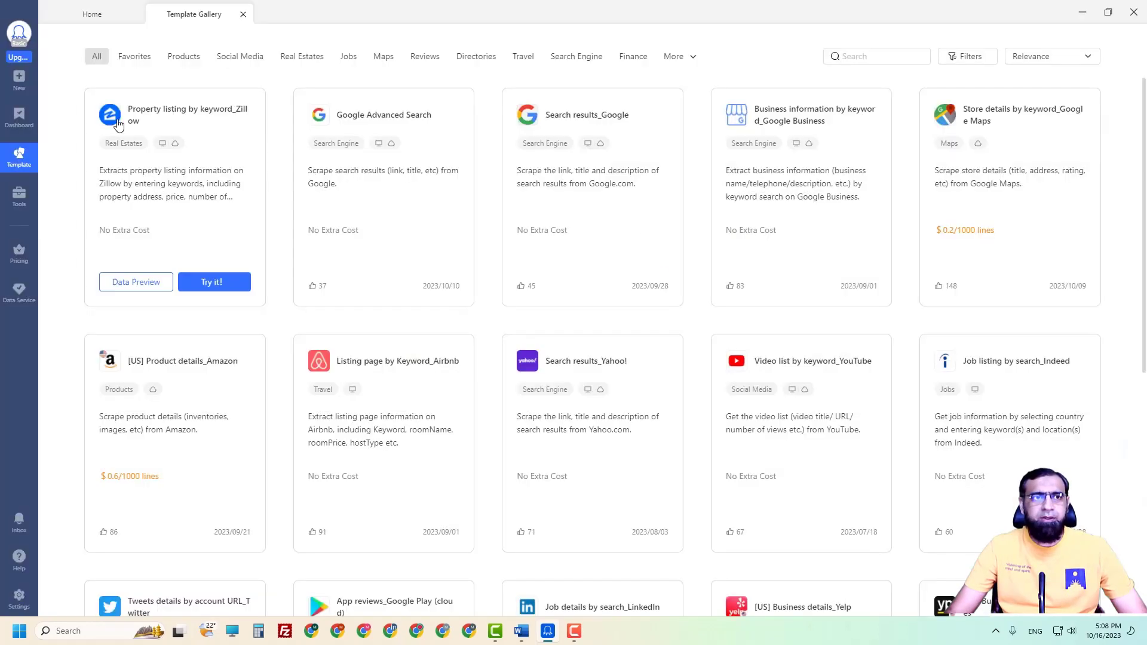
pyautogui.moveTo(19, 79)
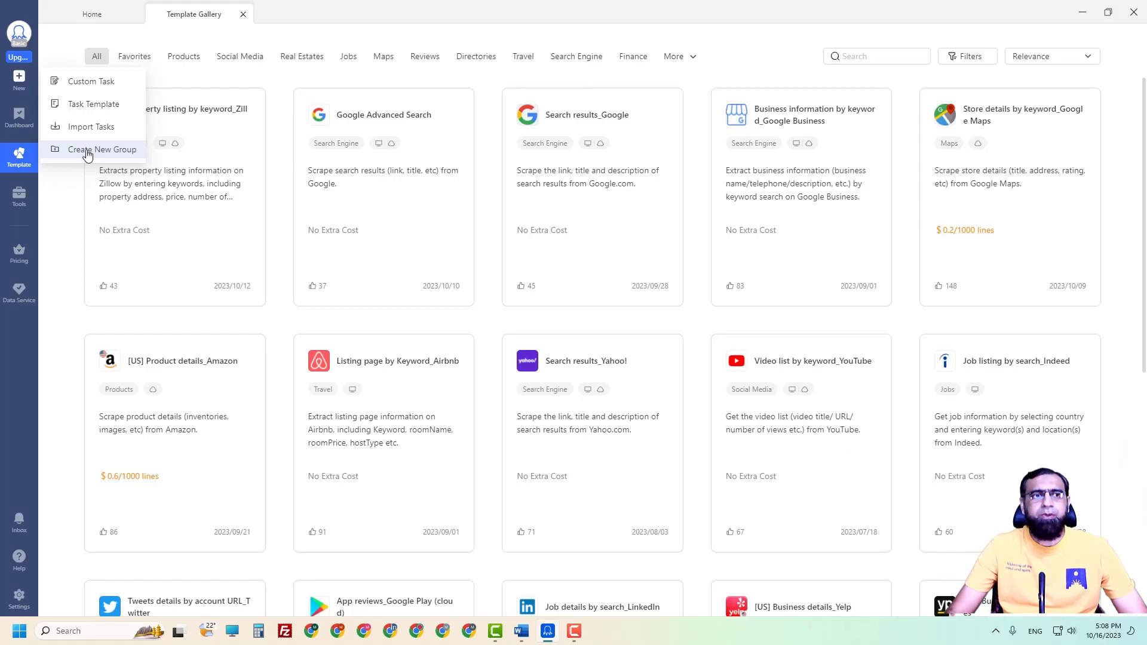
# Look through the full task list on the Dashboard and return to the Template Gallery
pyautogui.click(17, 123)
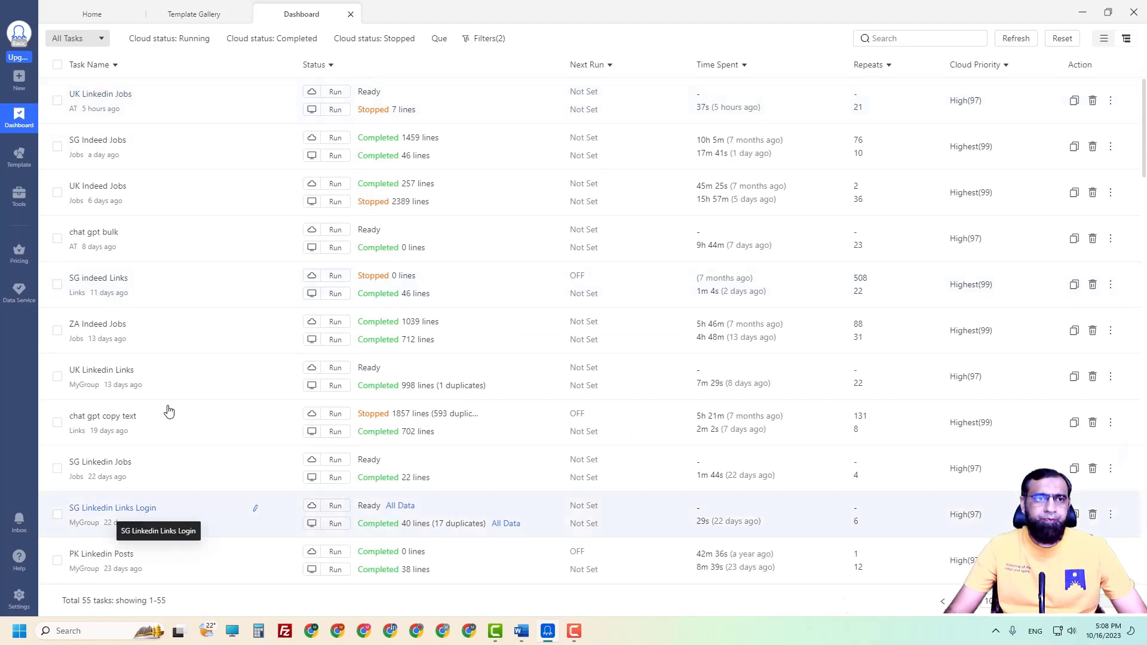
pyautogui.scroll(-13, 177, 198)
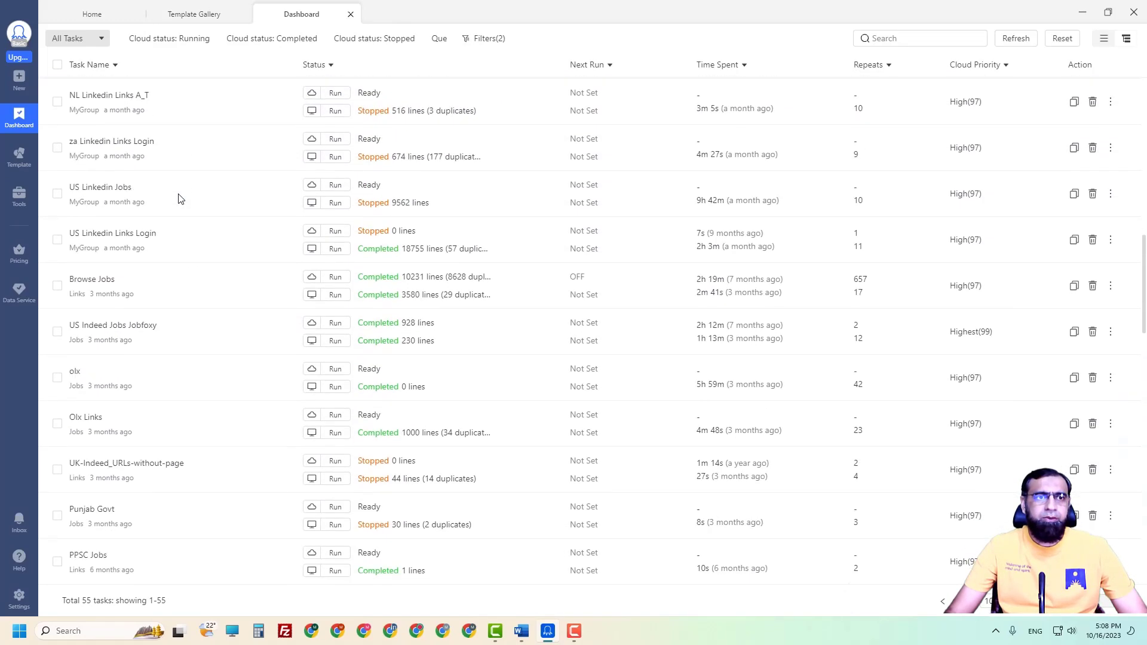
pyautogui.scroll(13, 197, 280)
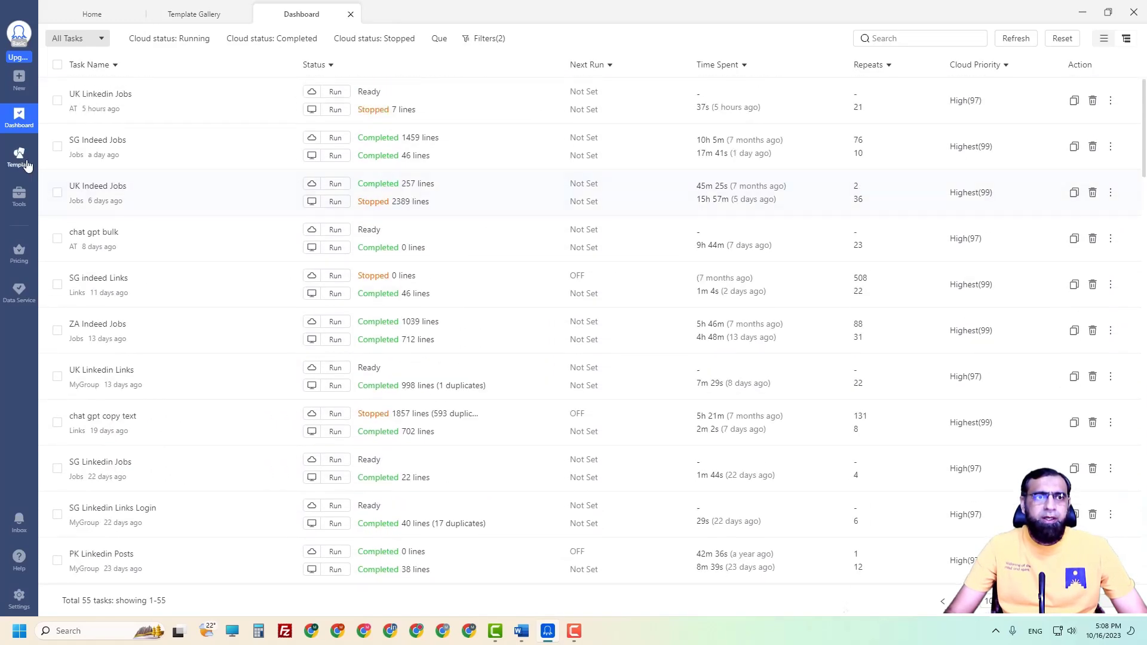
pyautogui.click(24, 159)
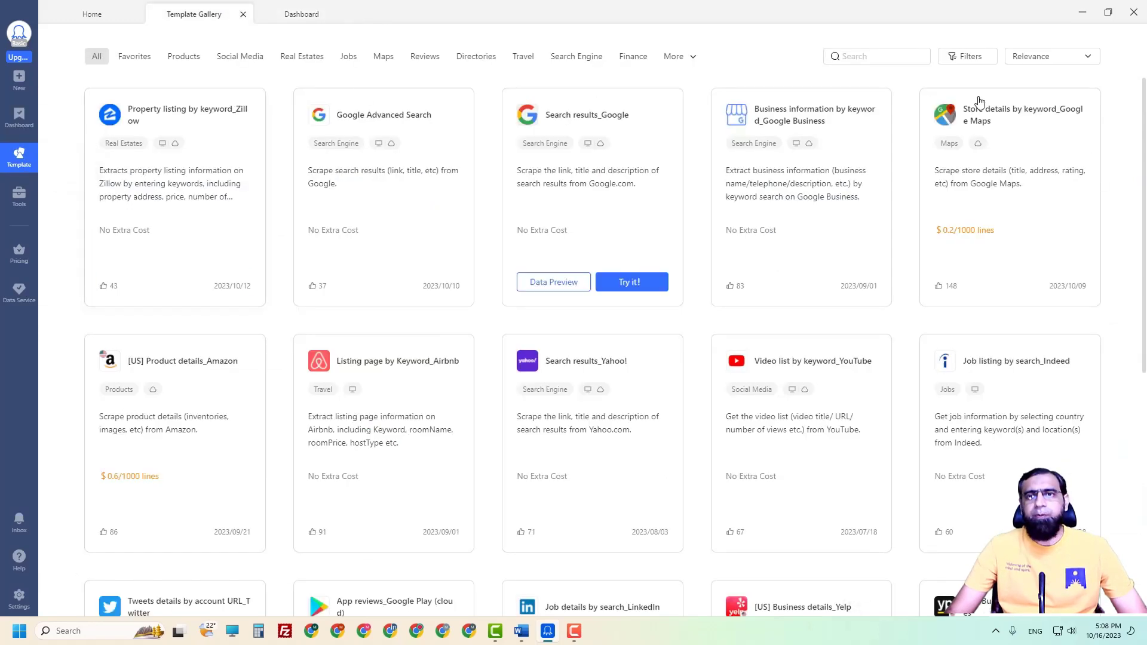
# Browse further down the Template Gallery and view the utilities offered in the Tool Box
pyautogui.scroll(-7, 225, 389)
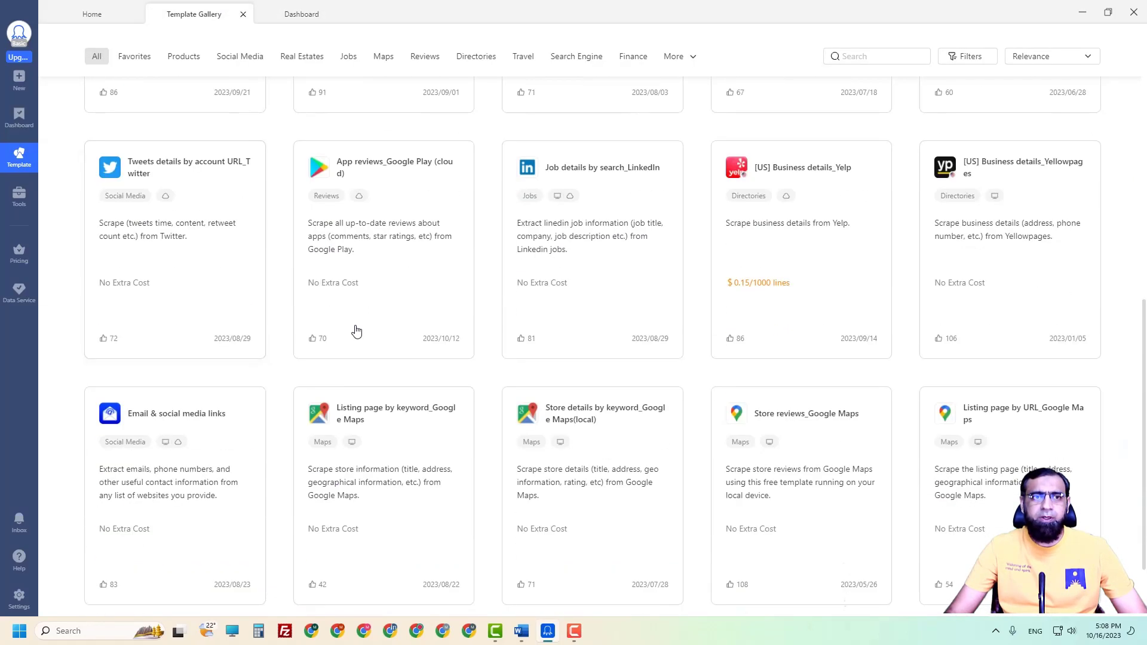
pyautogui.click(19, 199)
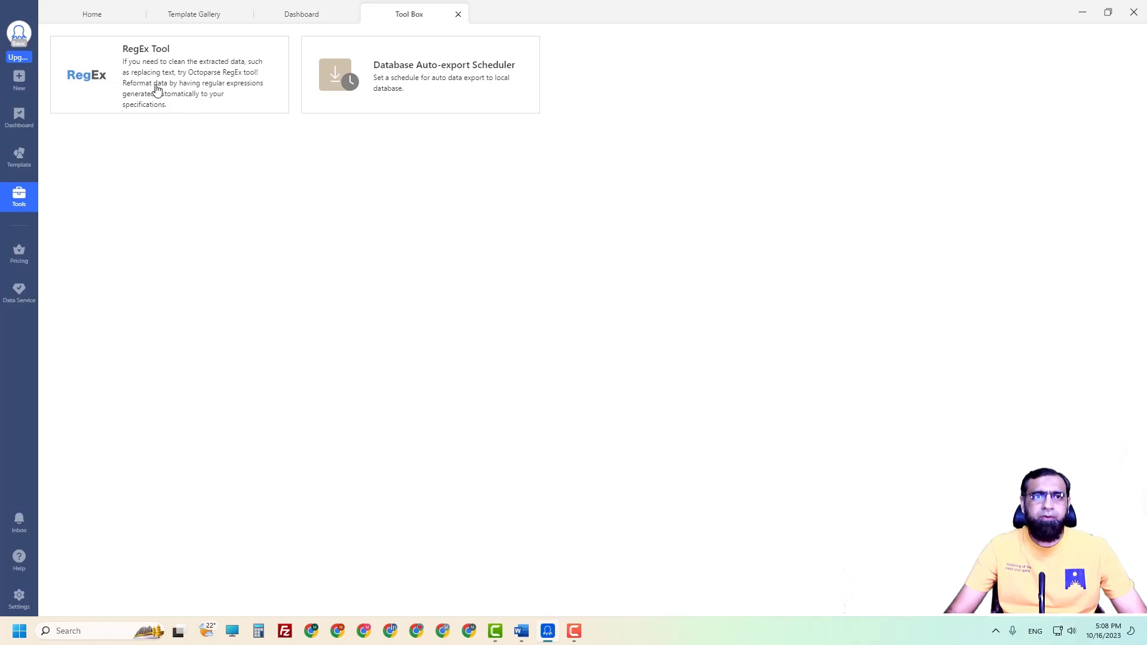
# Open the Pricing page and highlight the Free Plan's task allowance, local-device restriction and data row export limit
pyautogui.click(19, 254)
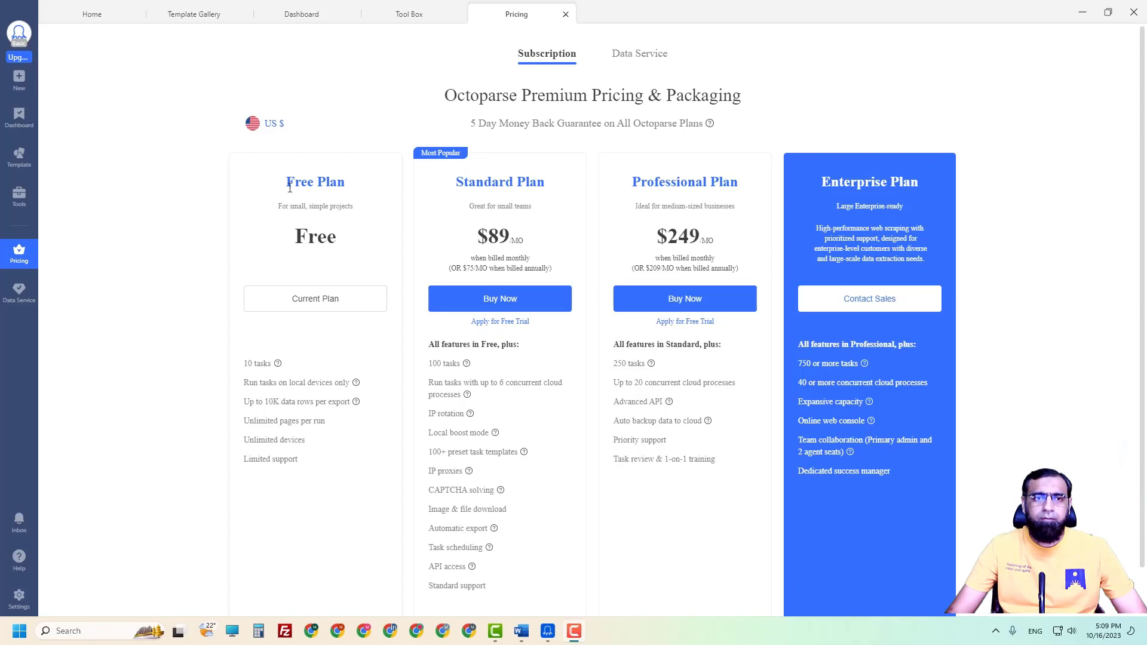
pyautogui.moveTo(245, 365); pyautogui.dragTo(261, 362)
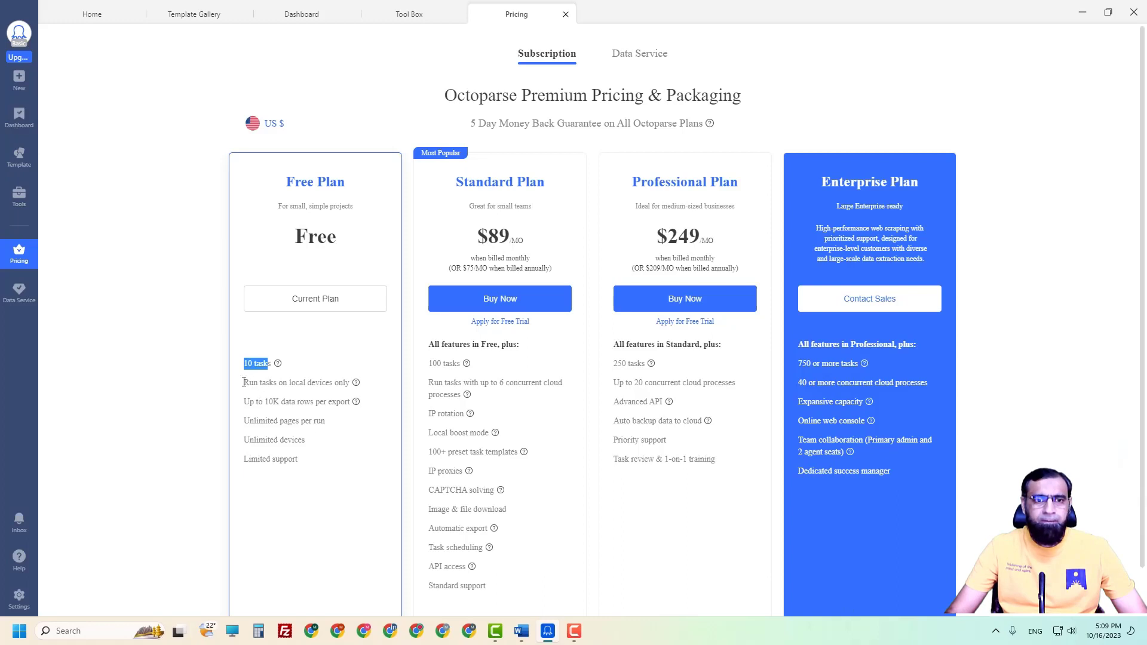
pyautogui.moveTo(244, 382); pyautogui.dragTo(353, 386)
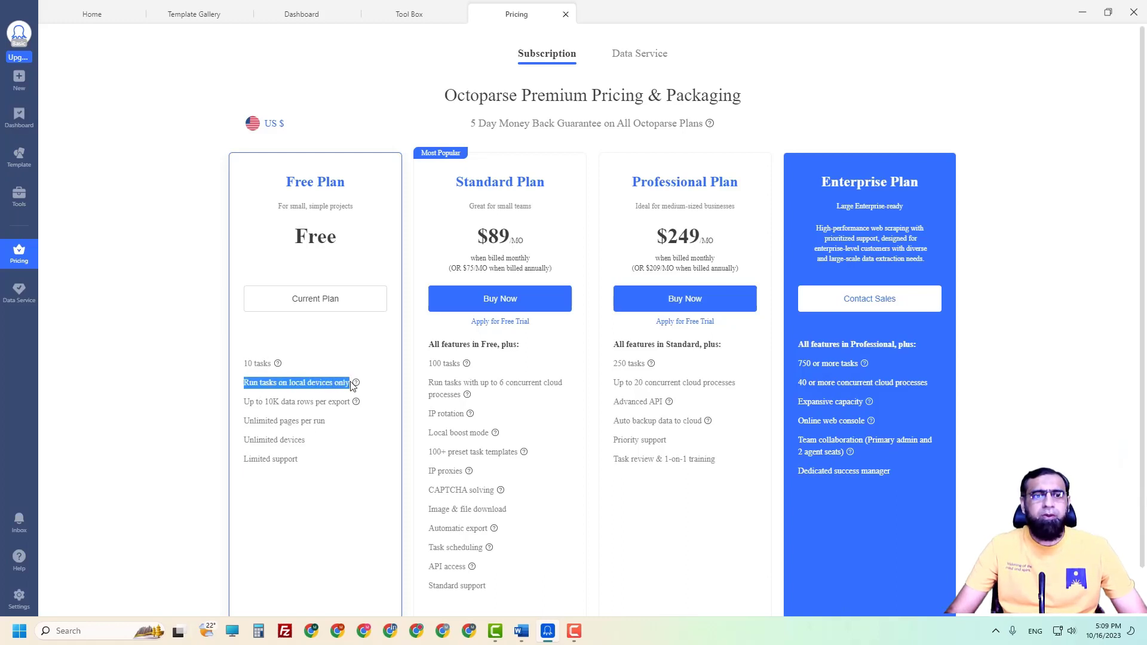
pyautogui.tripleClick(255, 383)
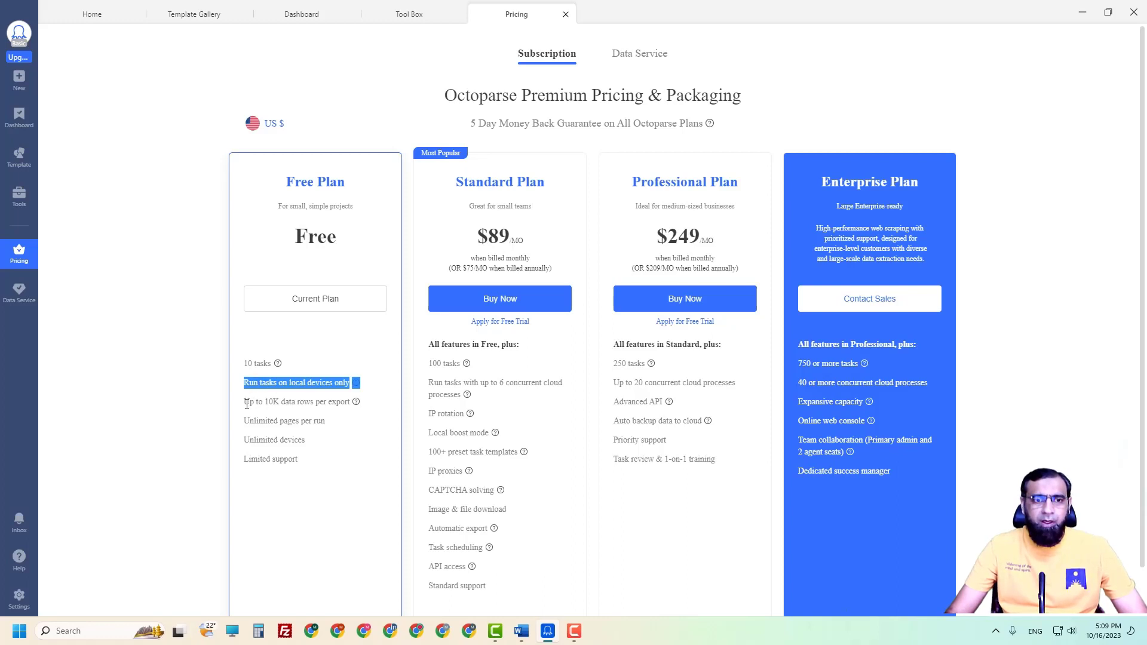
pyautogui.click(270, 402)
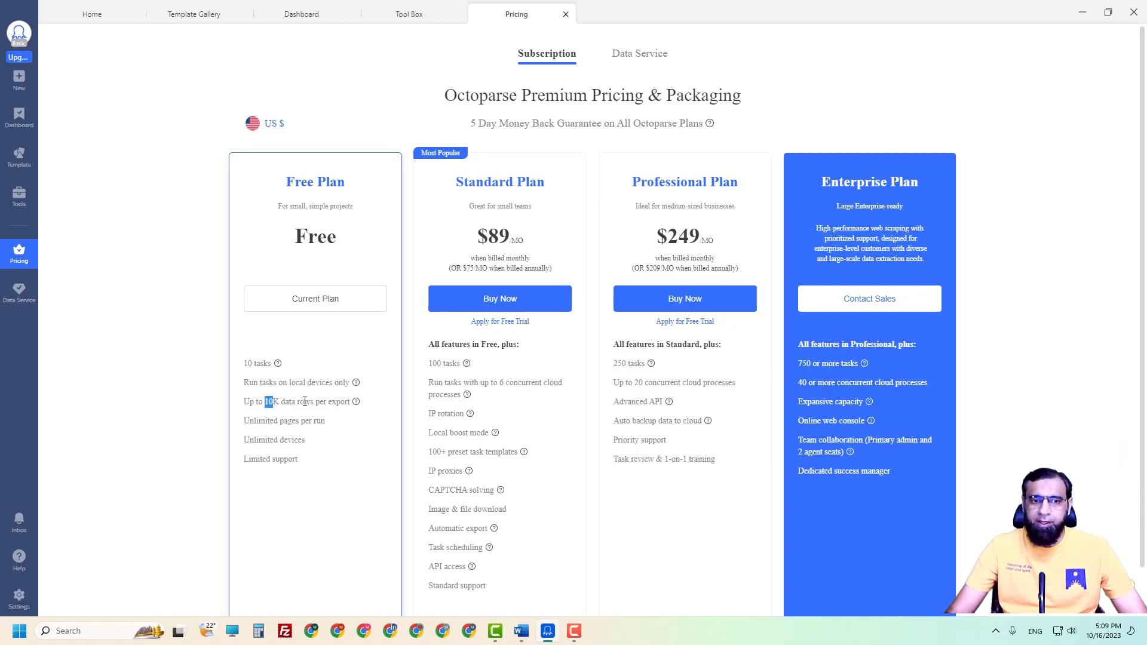
pyautogui.doubleClick(305, 402)
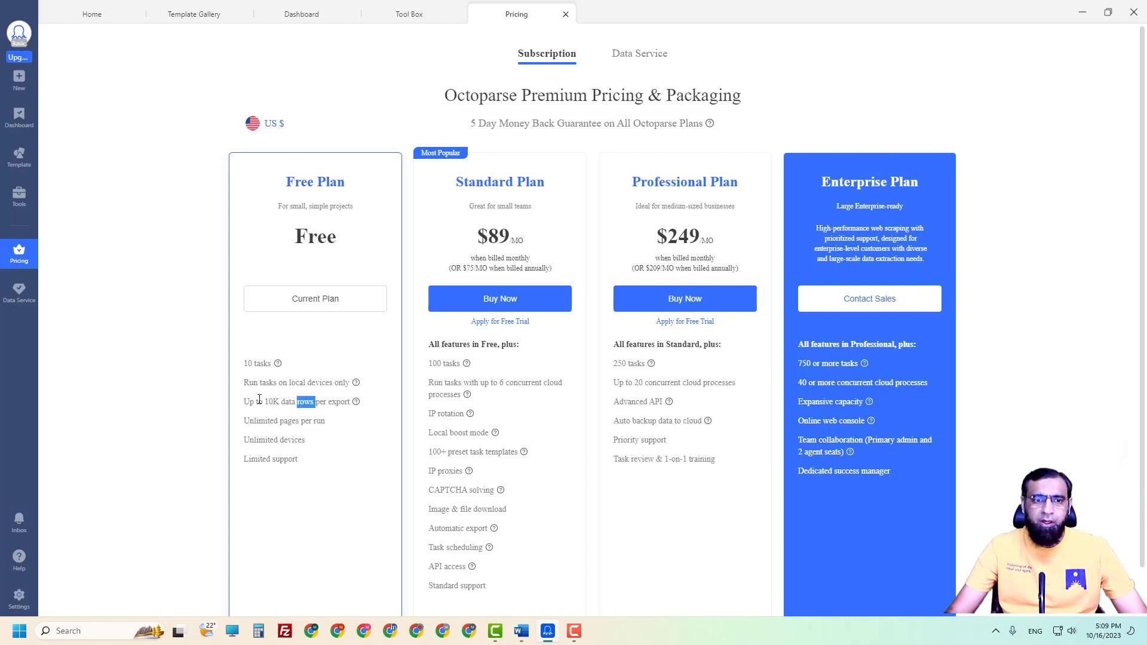
pyautogui.tripleClick(280, 402)
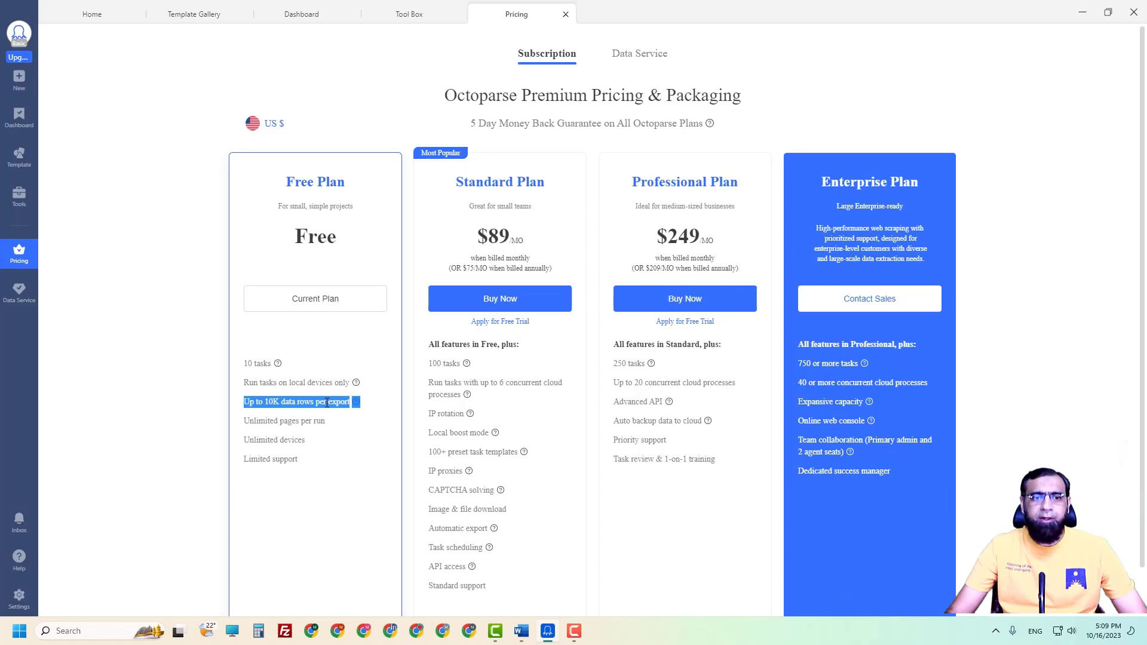
pyautogui.tripleClick(326, 402)
# Highlight the Free Plan's pages per run, devices and support terms, and revisit its export limit
pyautogui.moveTo(250, 421); pyautogui.dragTo(307, 441)
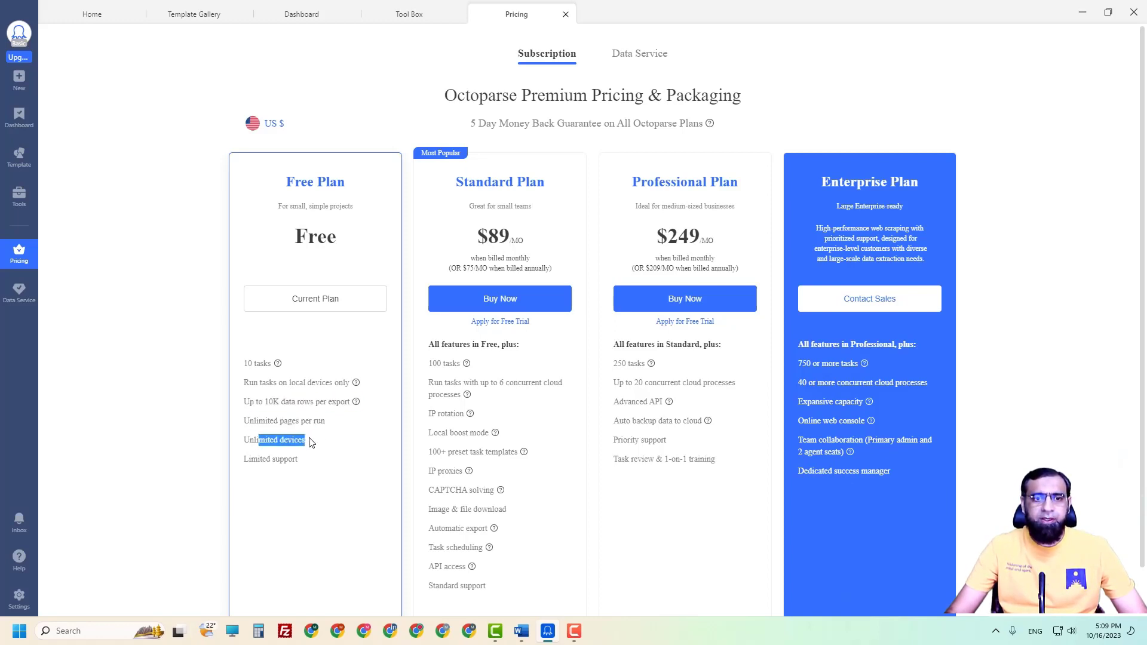
pyautogui.moveTo(245, 421); pyautogui.dragTo(327, 424)
pyautogui.click(267, 432)
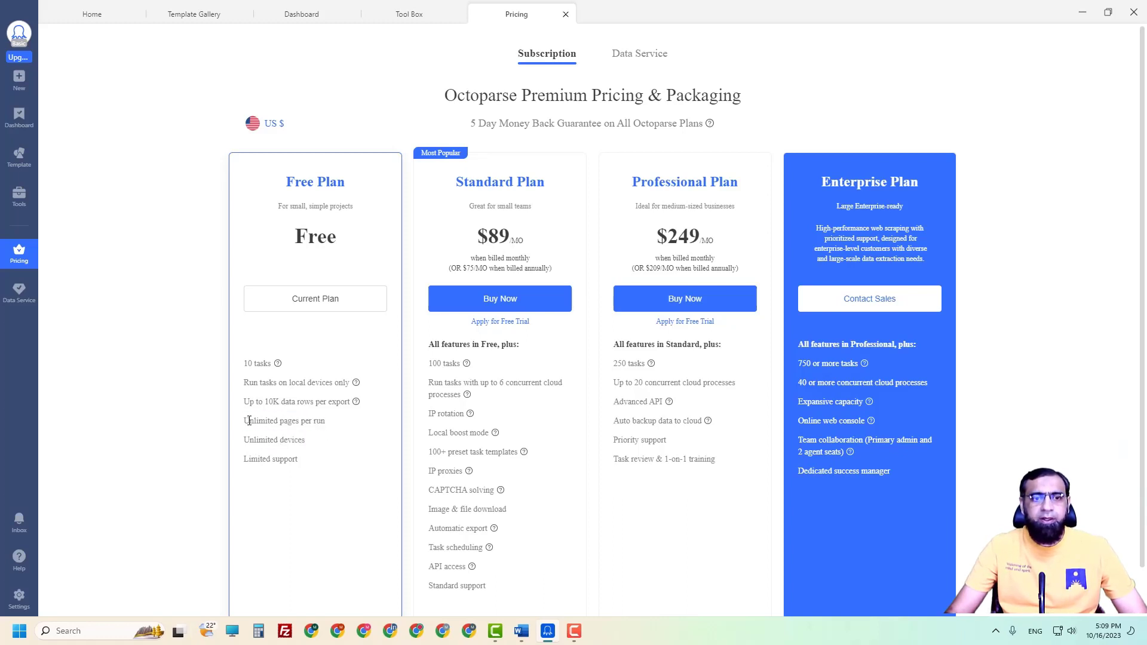
pyautogui.moveTo(250, 422); pyautogui.dragTo(329, 426)
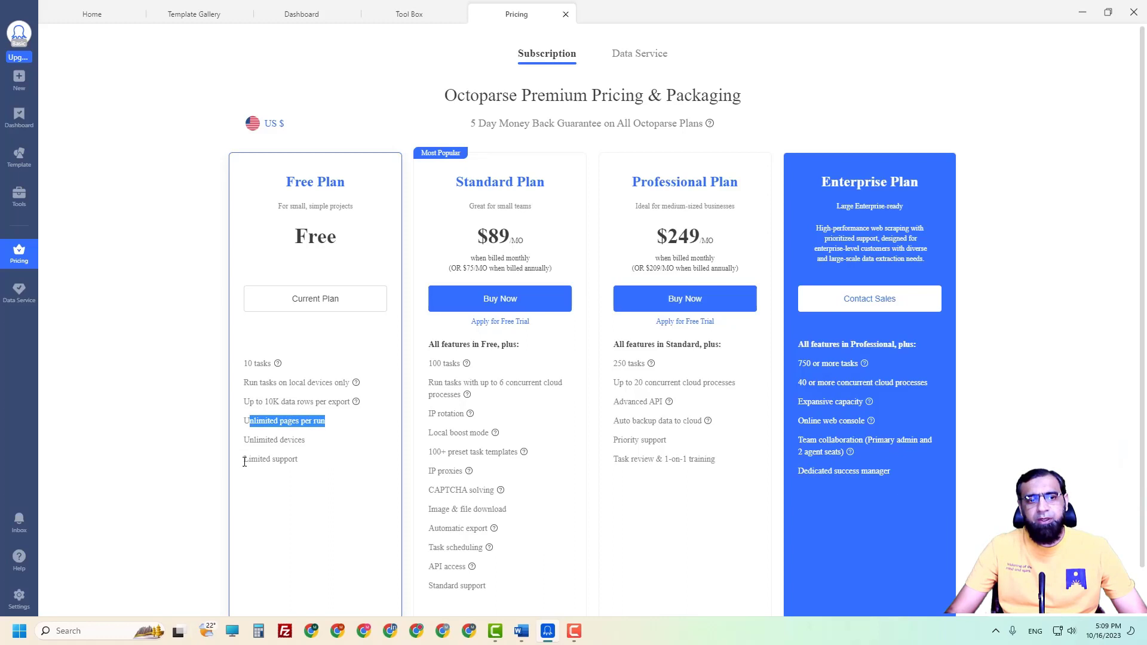
pyautogui.moveTo(244, 460); pyautogui.dragTo(272, 460)
pyautogui.moveTo(264, 402); pyautogui.dragTo(280, 401)
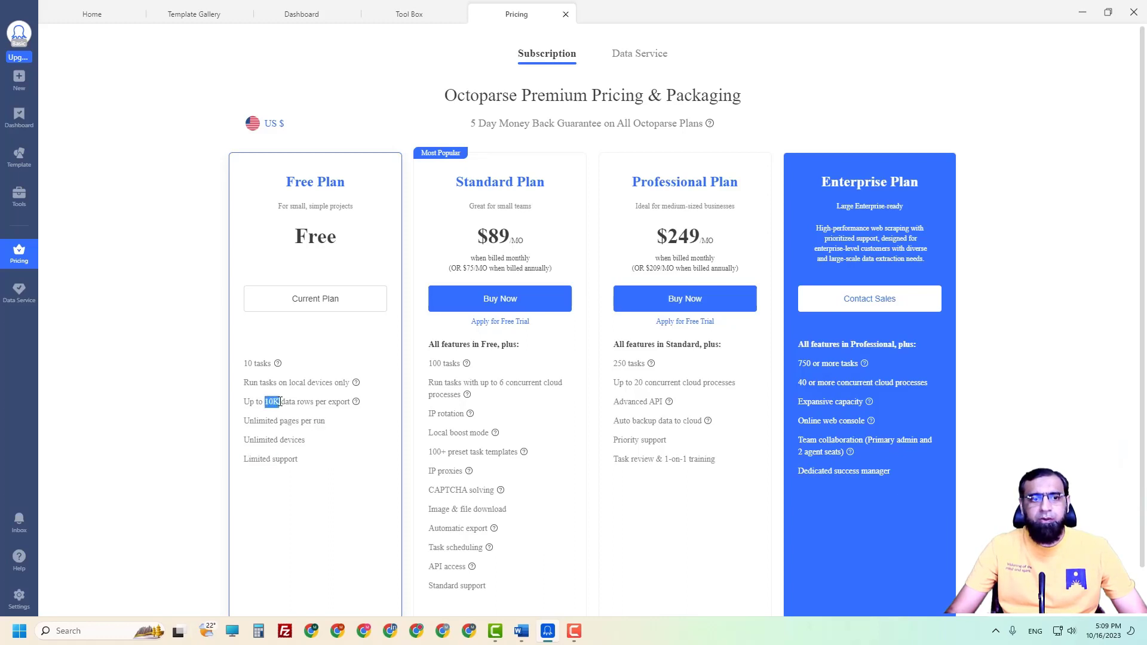
pyautogui.moveTo(251, 460); pyautogui.dragTo(288, 460)
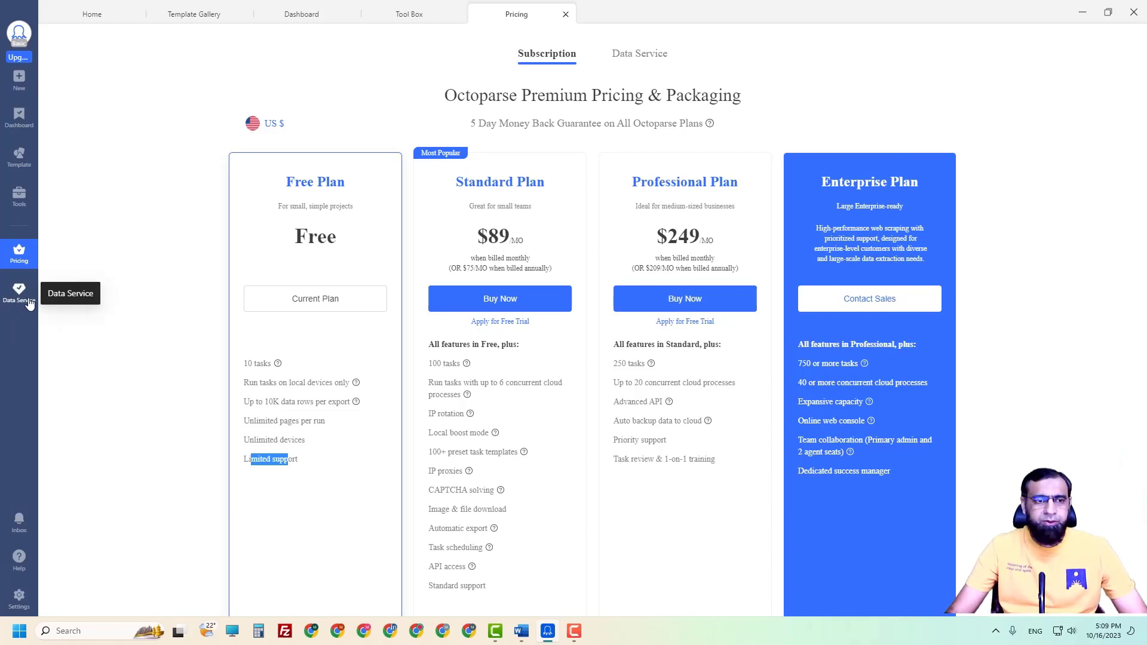
# View the Message Inbox and the help options, and open the support Messages conversation list
pyautogui.click(19, 524)
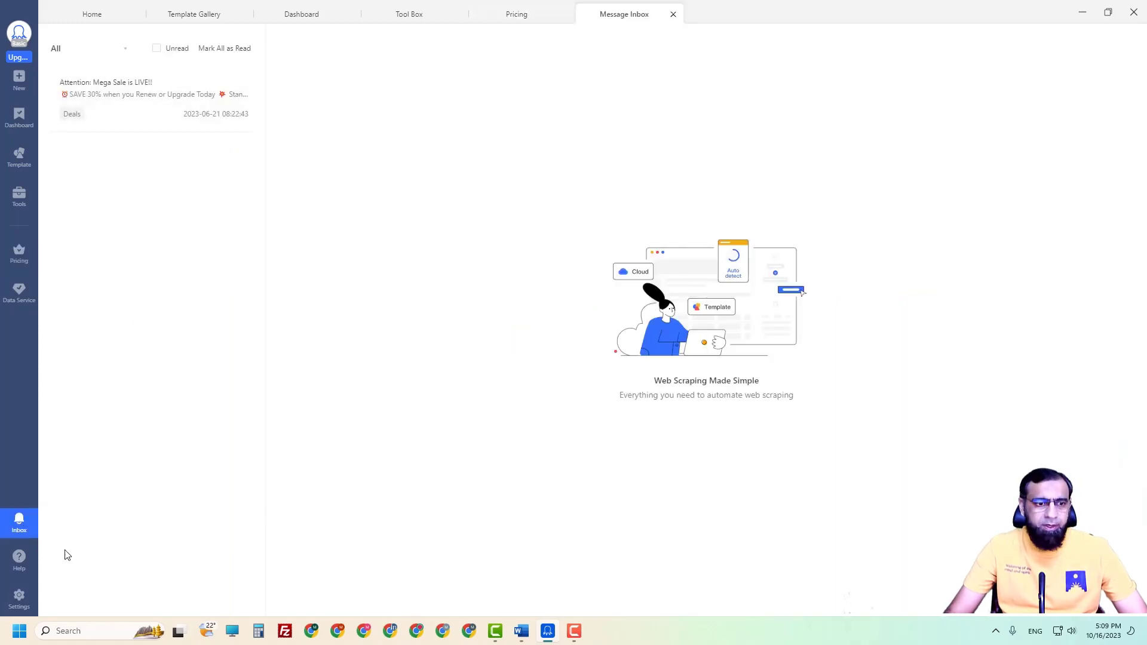
pyautogui.moveTo(20, 563)
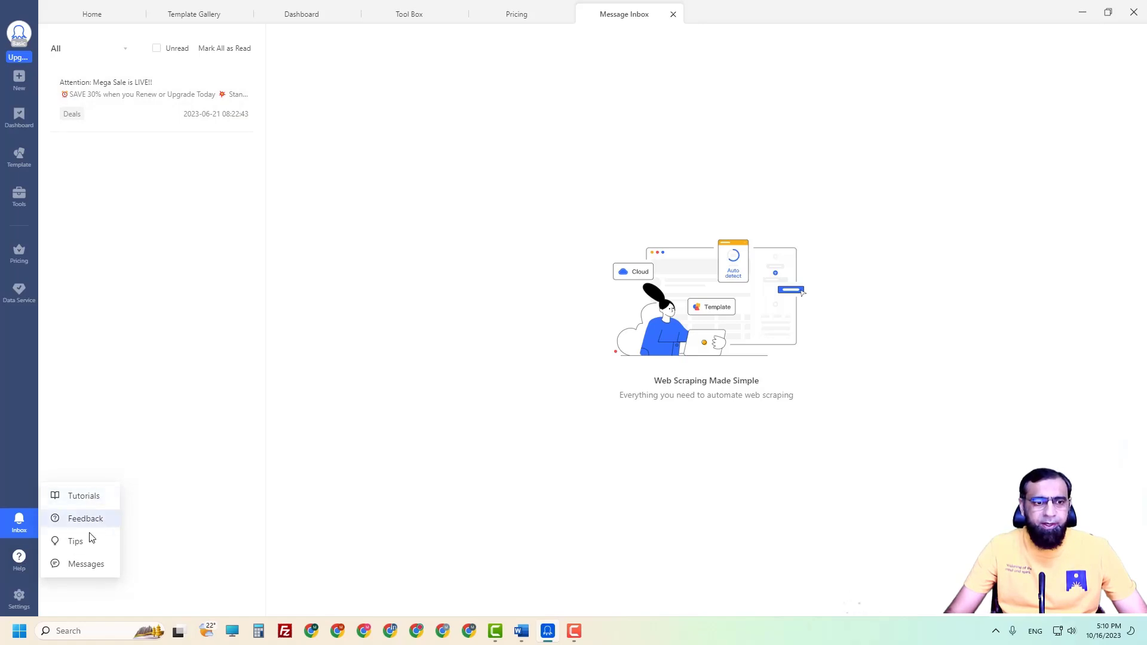
pyautogui.click(87, 568)
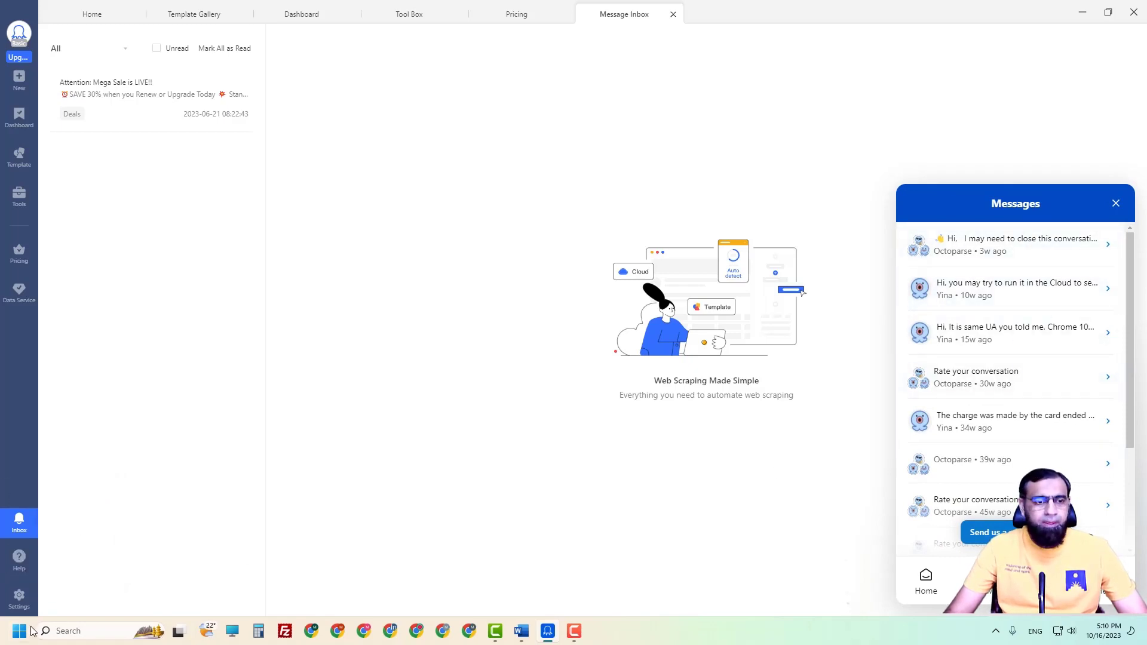
# Review the Settings page from Cloud Resource Management to About Octoparse, and highlight the current version number
pyautogui.click(19, 597)
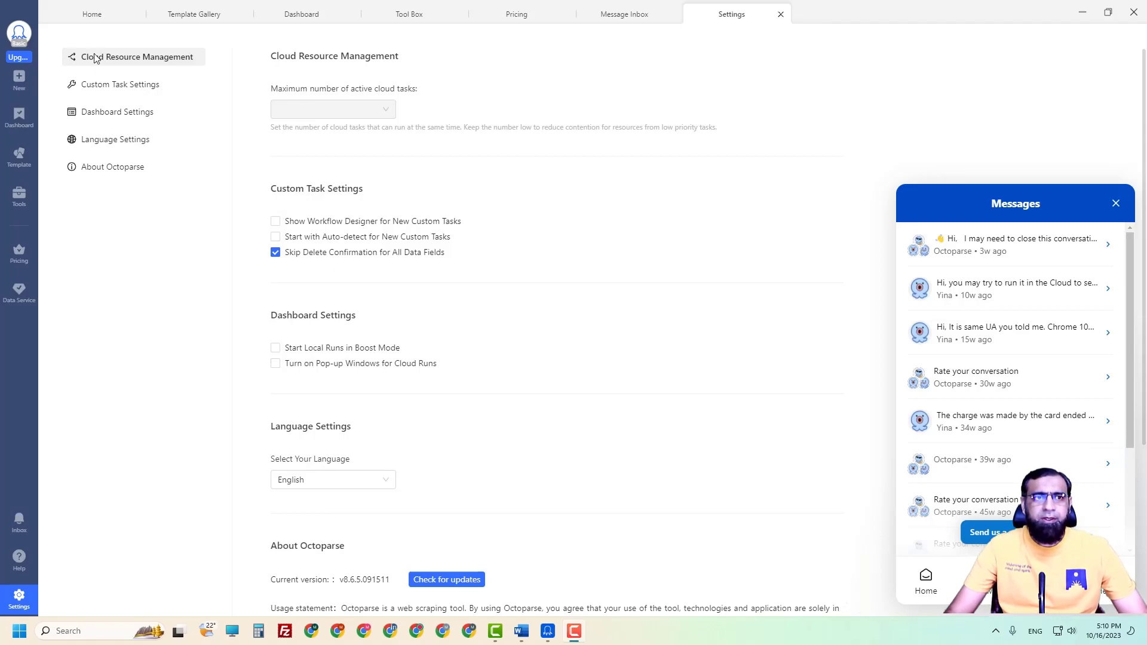
pyautogui.scroll(-4, 335, 332)
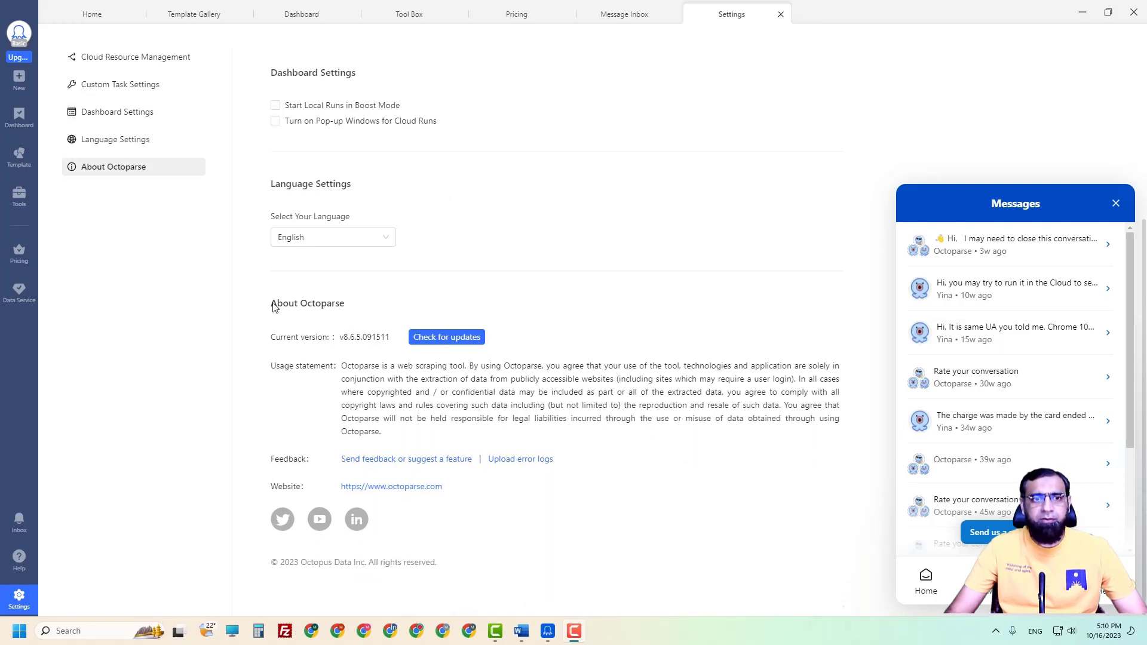
pyautogui.moveTo(340, 337); pyautogui.dragTo(392, 337)
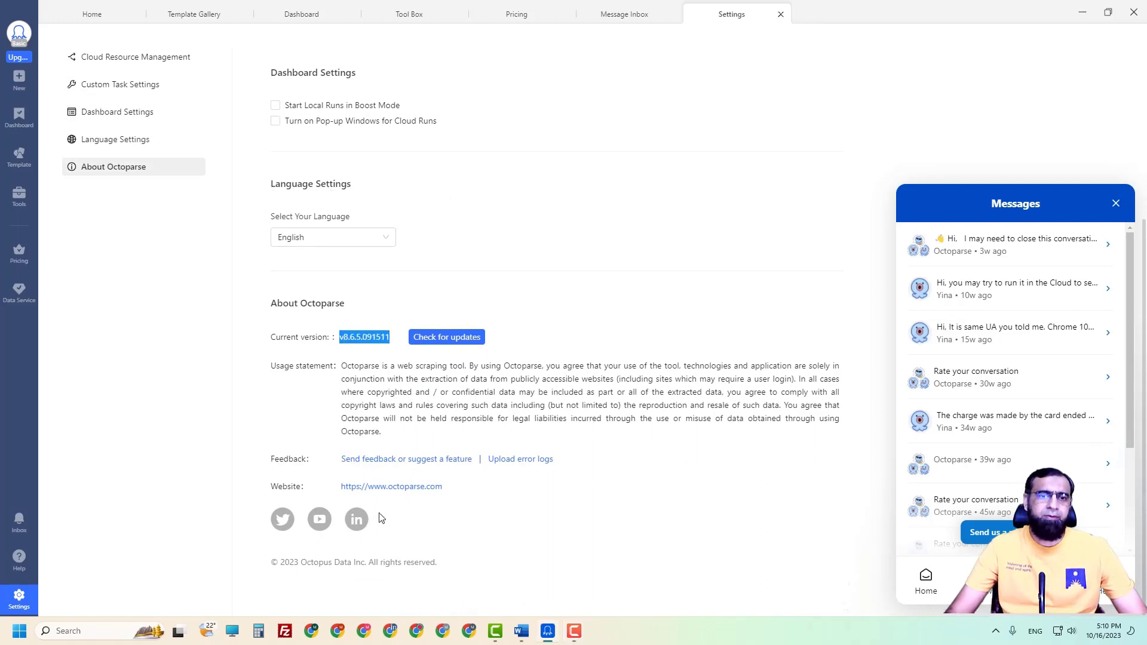
pyautogui.scroll(5, 767, 204)
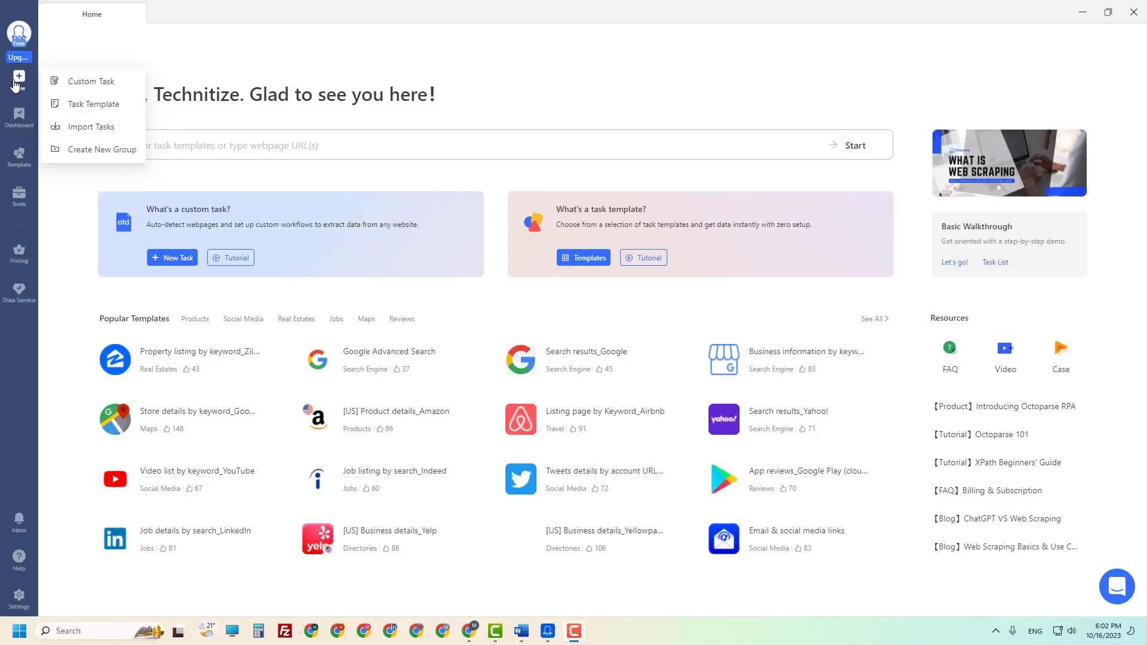
# Start a new custom task and view the available task groups for it
pyautogui.click(89, 84)
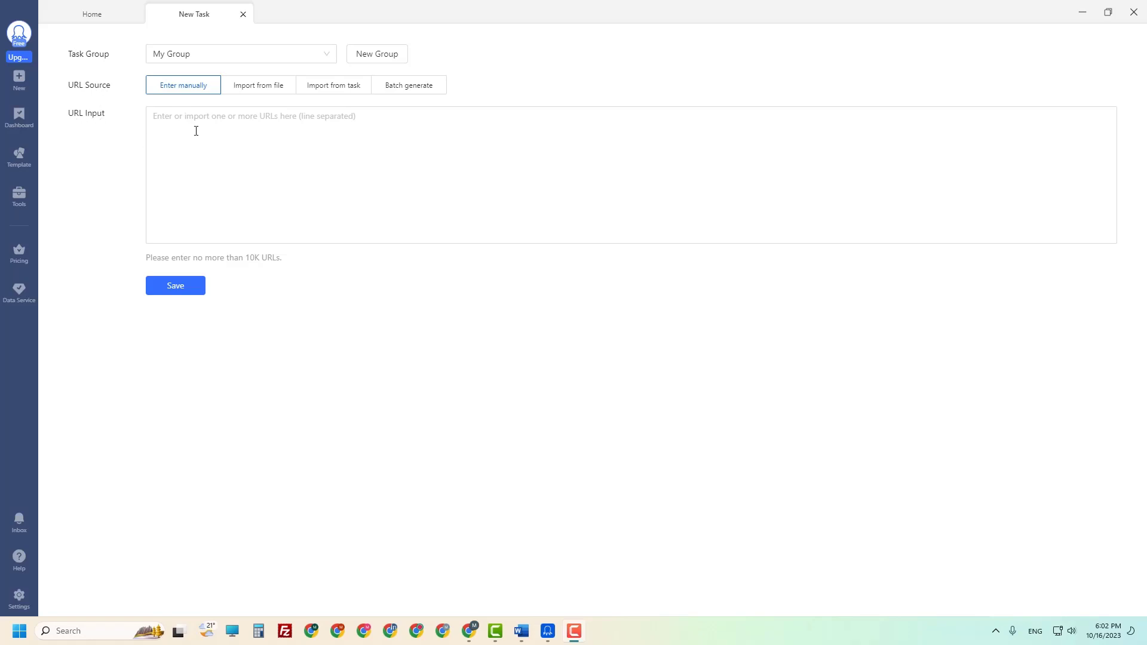
pyautogui.click(163, 140)
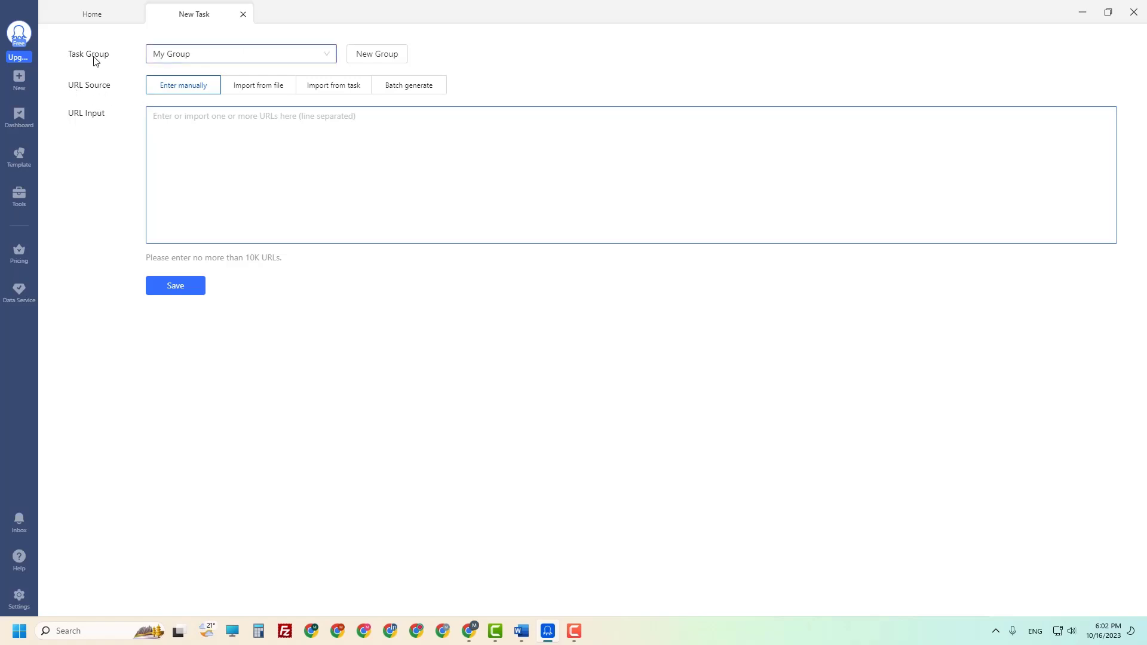
pyautogui.click(265, 53)
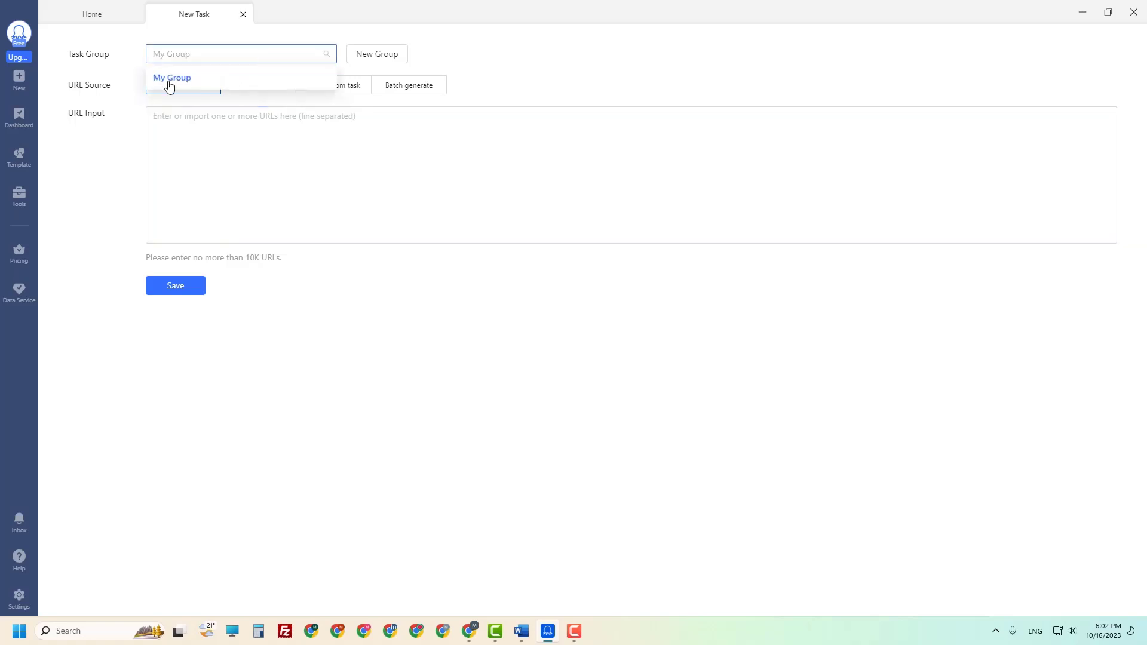
# View the dialog for creating a new task group and close it without creating one
pyautogui.click(375, 54)
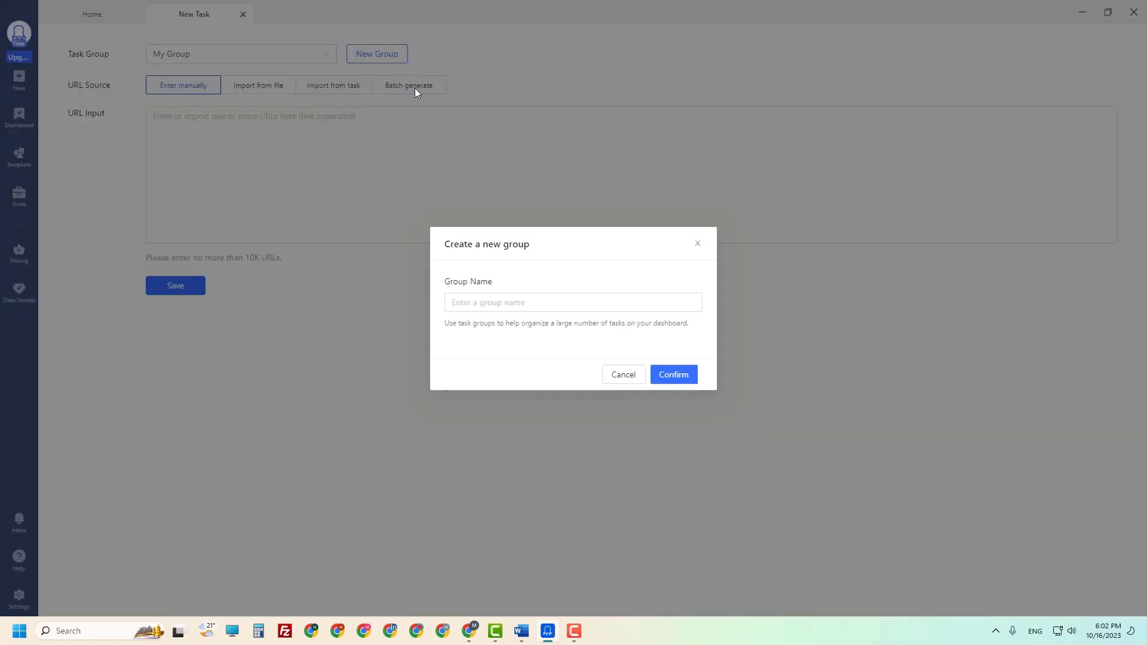
pyautogui.click(623, 374)
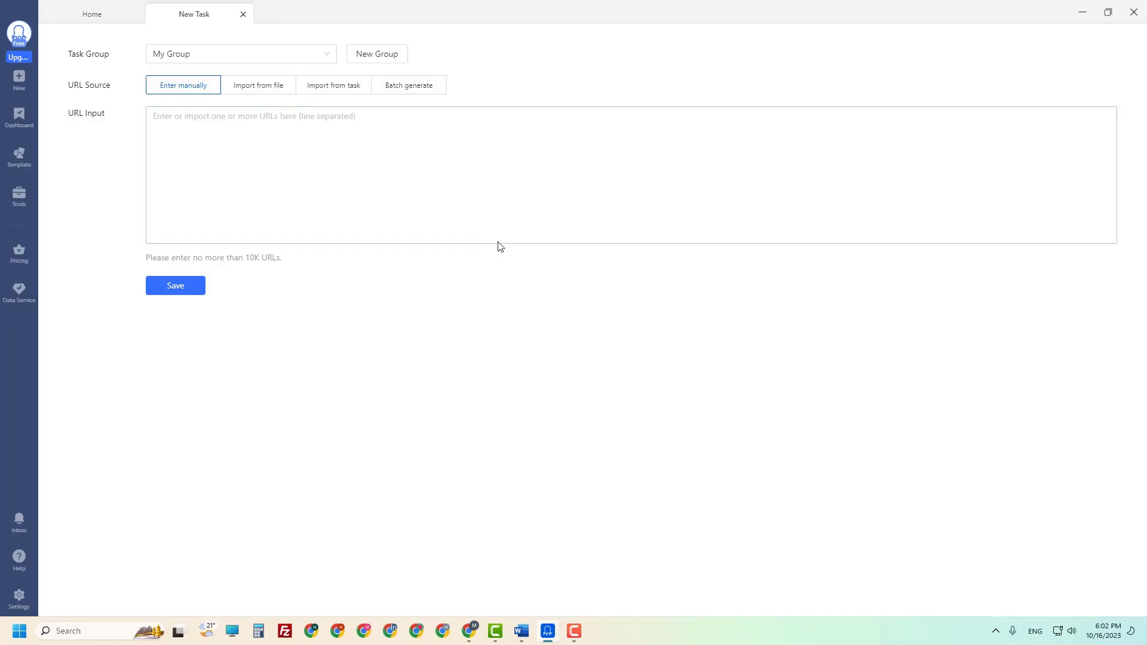
pyautogui.click(380, 55)
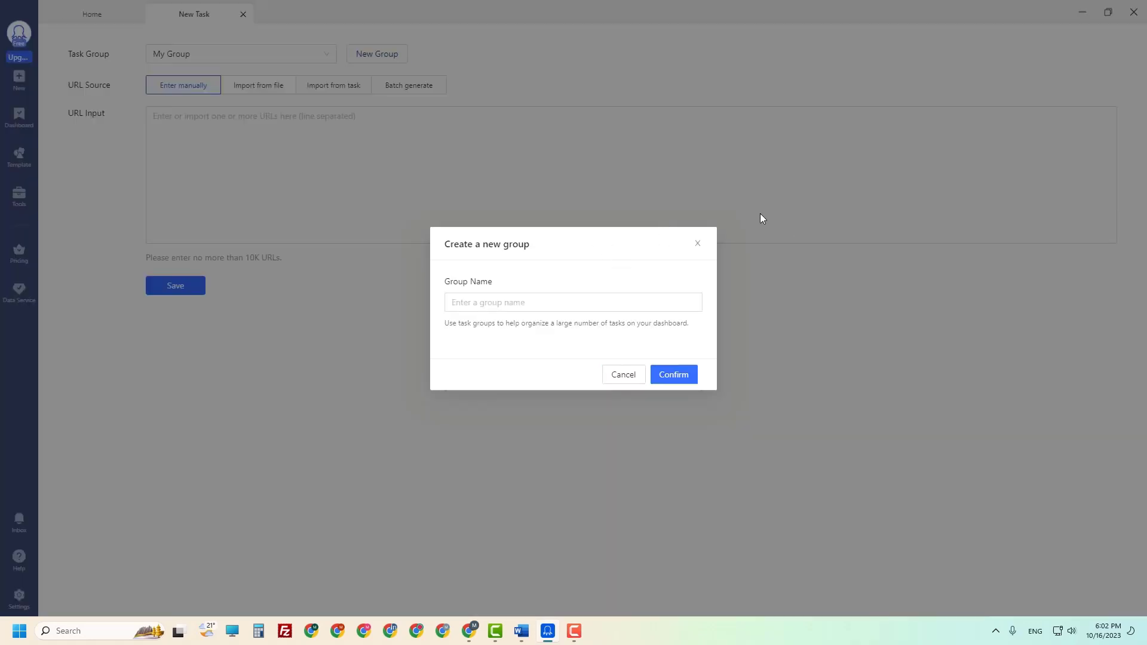
pyautogui.click(698, 244)
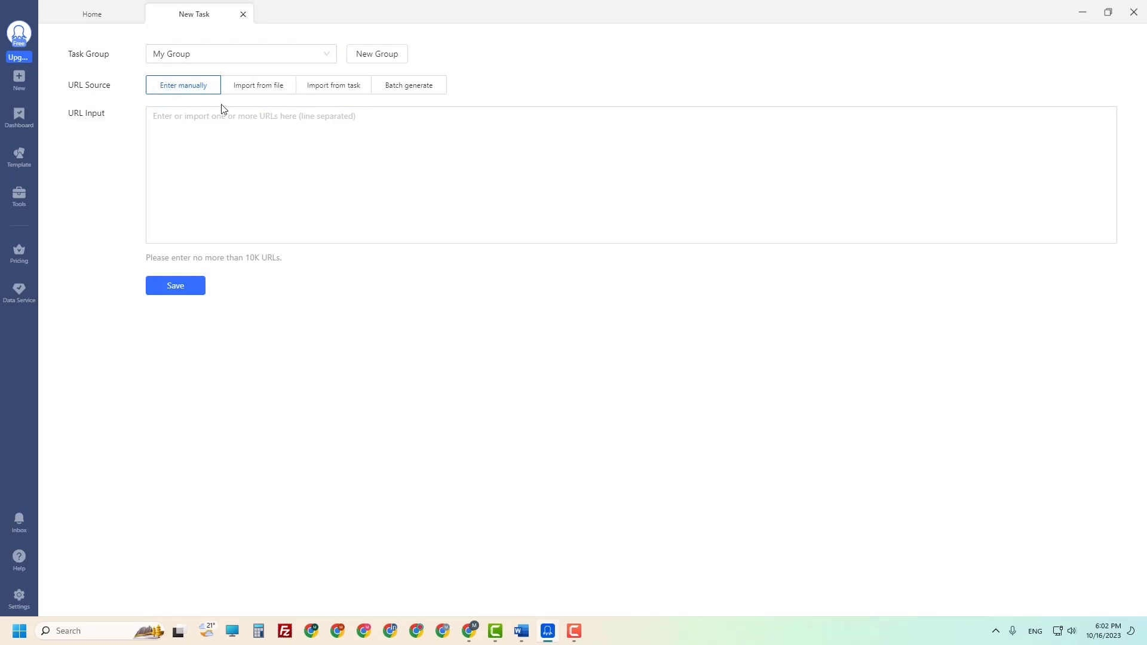
# Look through the Import from file, Import from task and Batch generate URL sources, and return to Enter manually
pyautogui.click(268, 91)
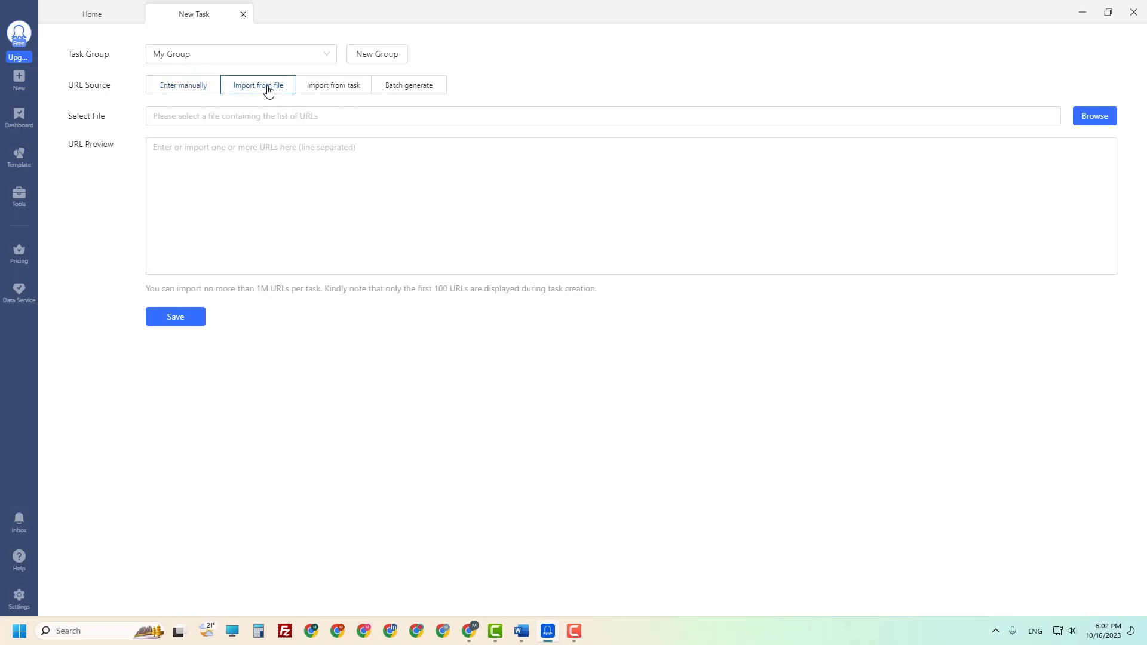
pyautogui.click(357, 91)
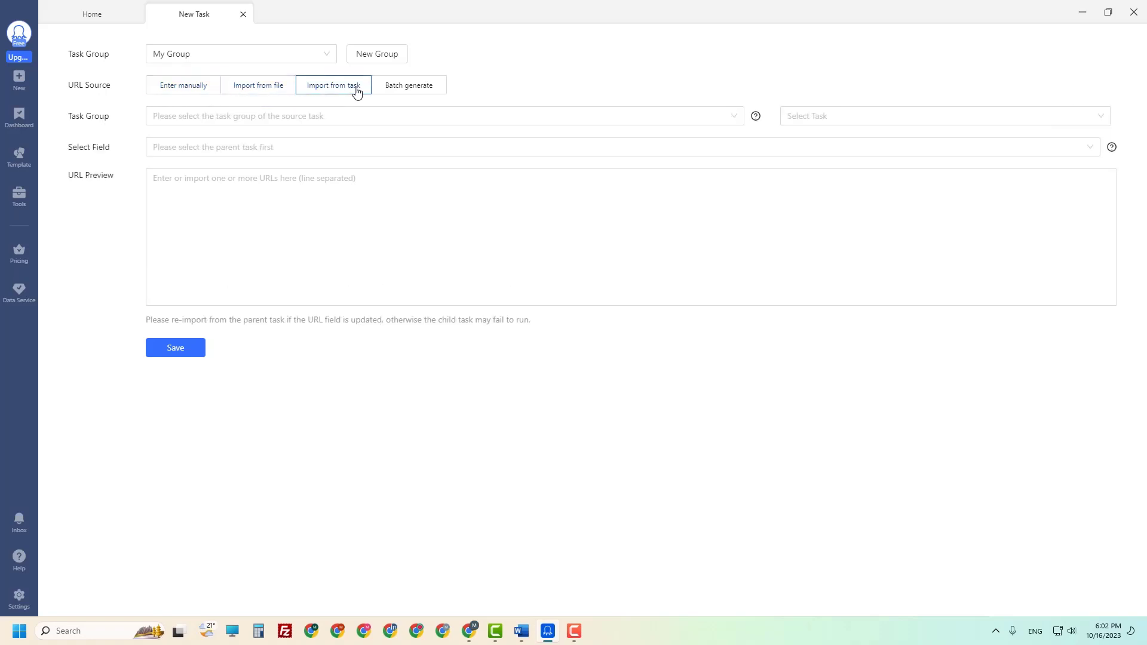
pyautogui.click(426, 91)
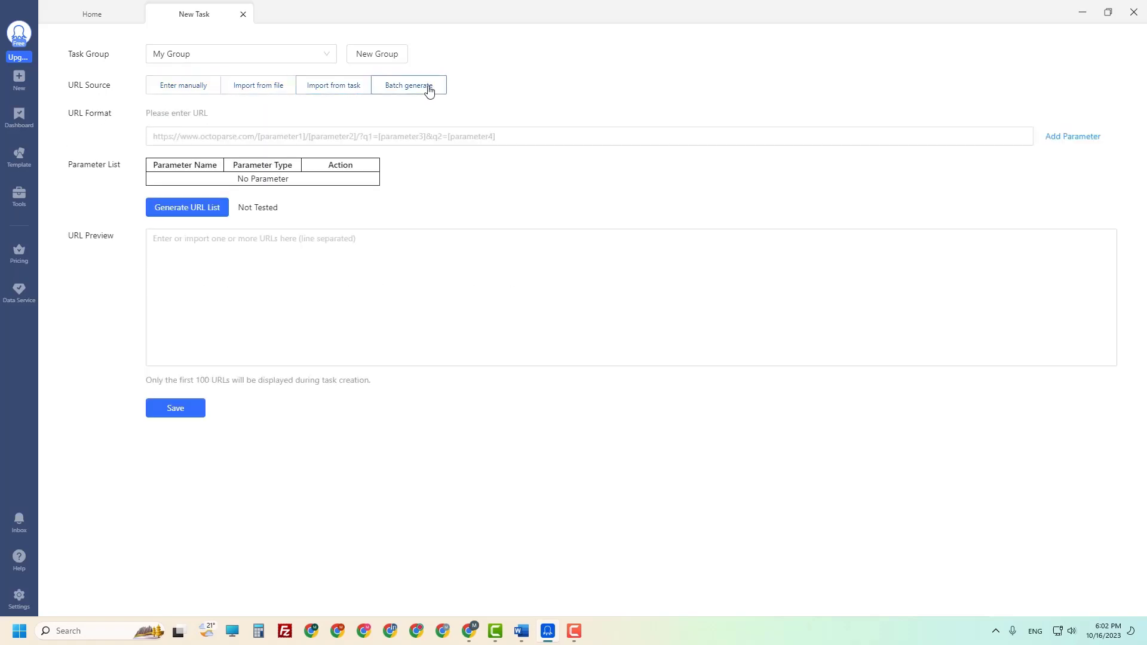
pyautogui.click(163, 91)
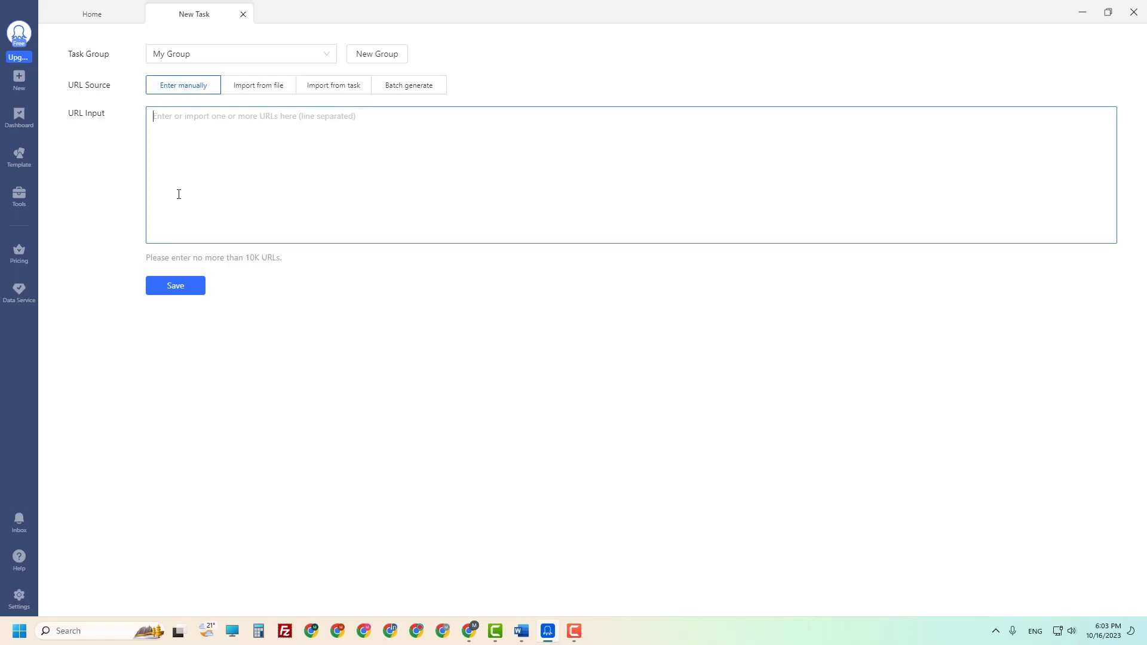
# Examine the file selection and URL preview fields for file import, followed by the task import and batch generation fields
pyautogui.click(263, 93)
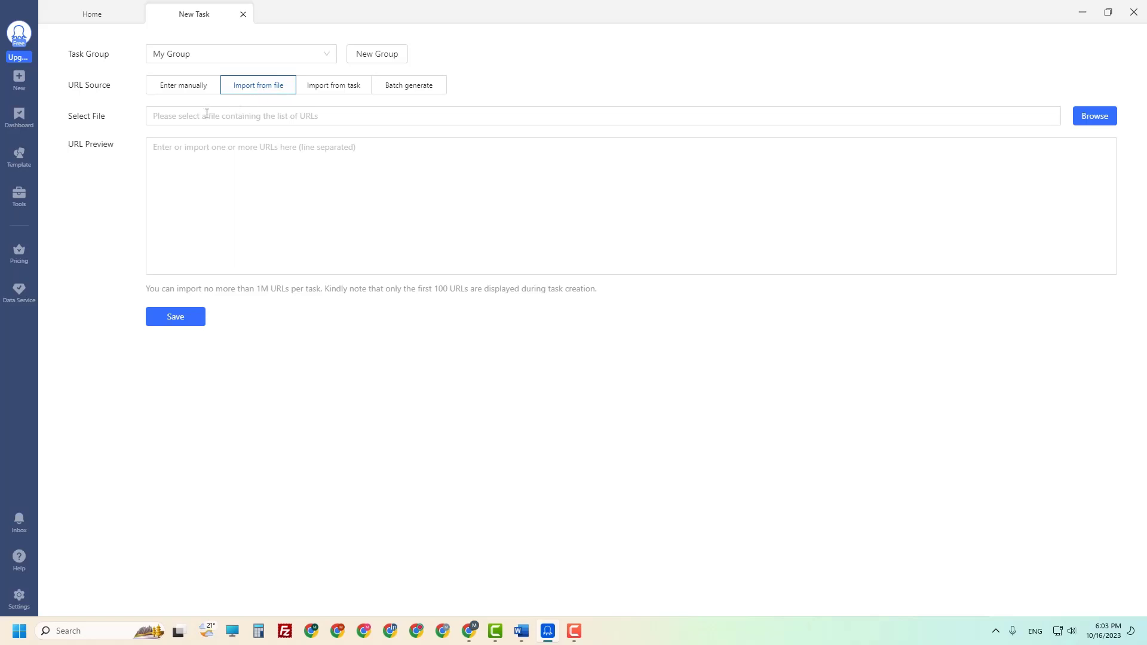
pyautogui.click(182, 118)
pyautogui.click(207, 165)
pyautogui.click(336, 91)
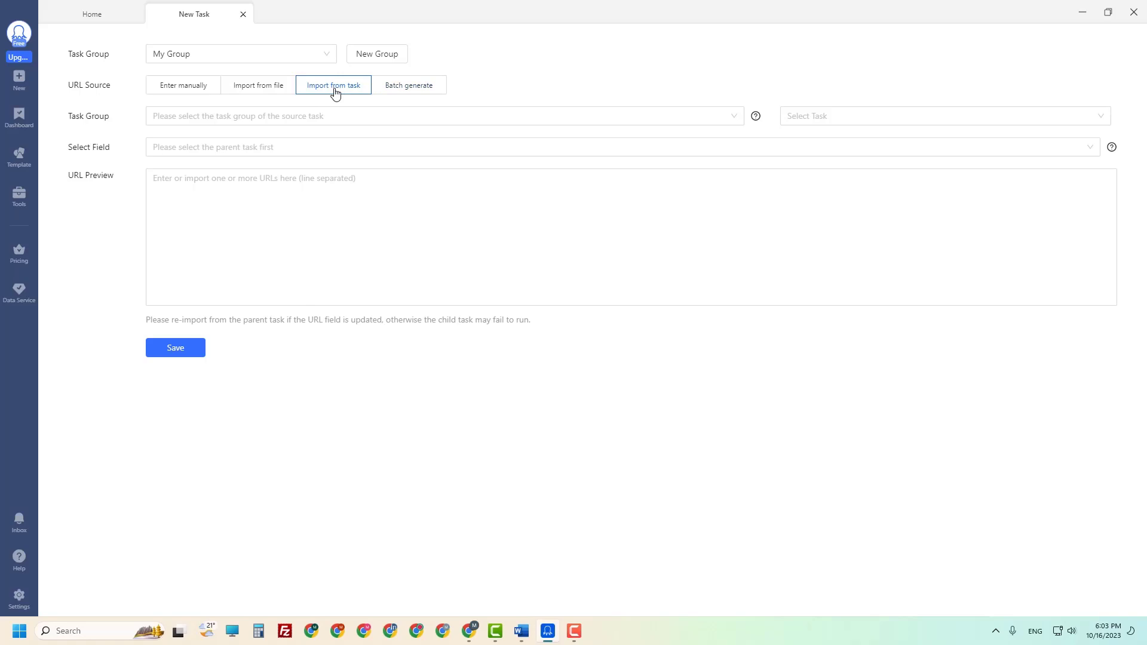
pyautogui.click(422, 89)
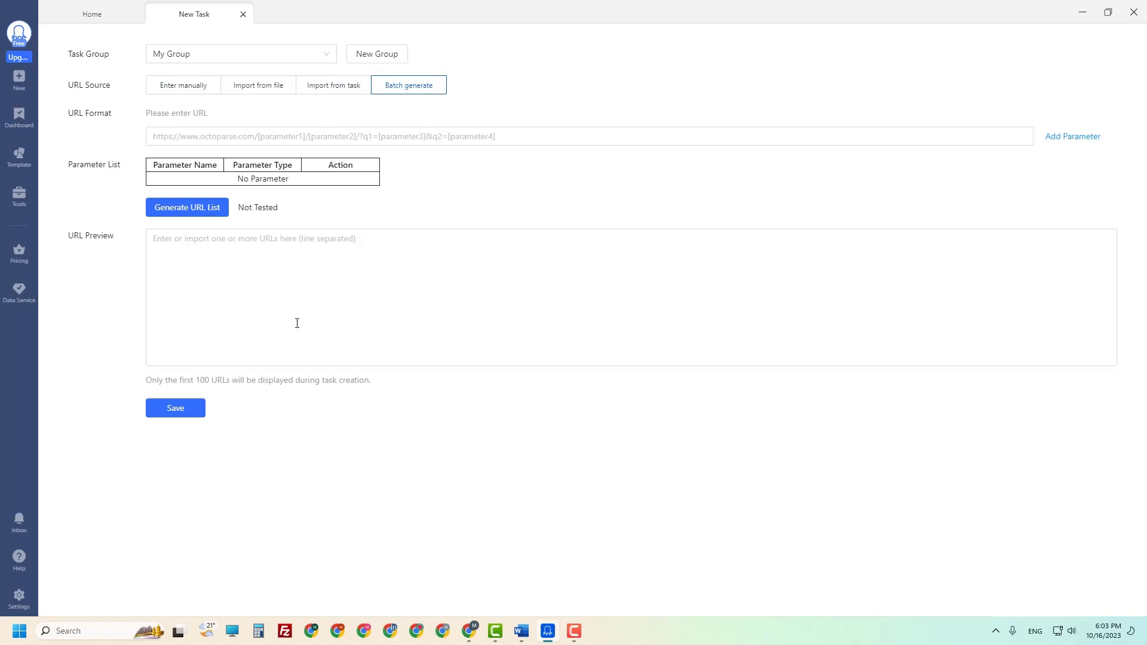
# Review the URL format field for batch generation and compare the manual, file import and task import URL sources
pyautogui.click(167, 138)
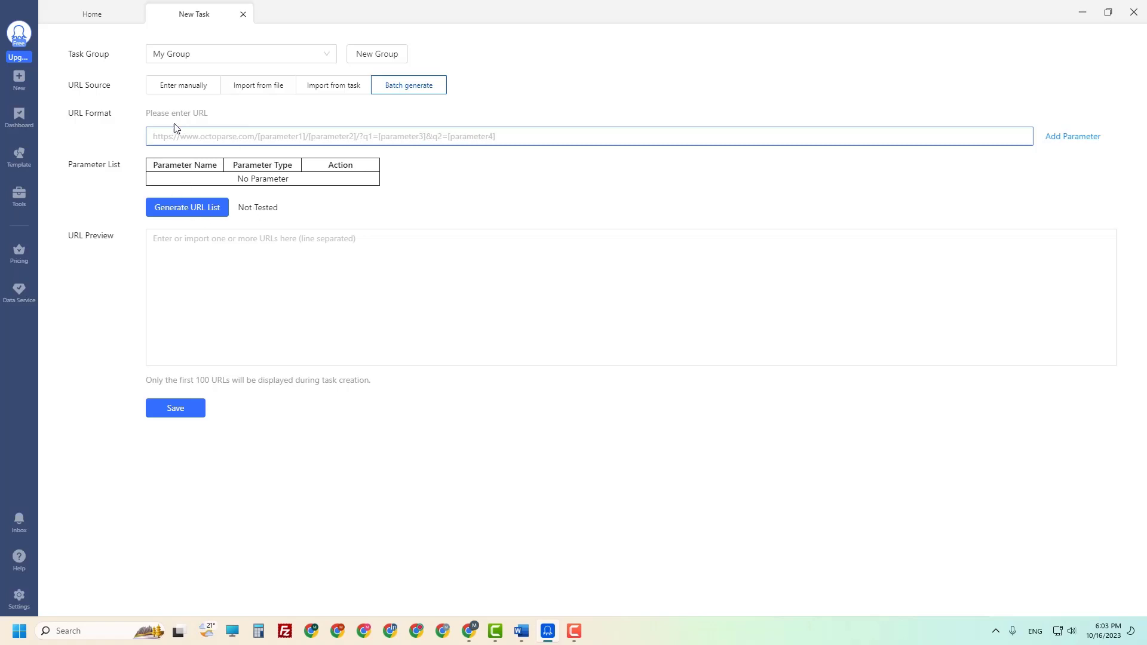
pyautogui.click(255, 91)
pyautogui.click(181, 91)
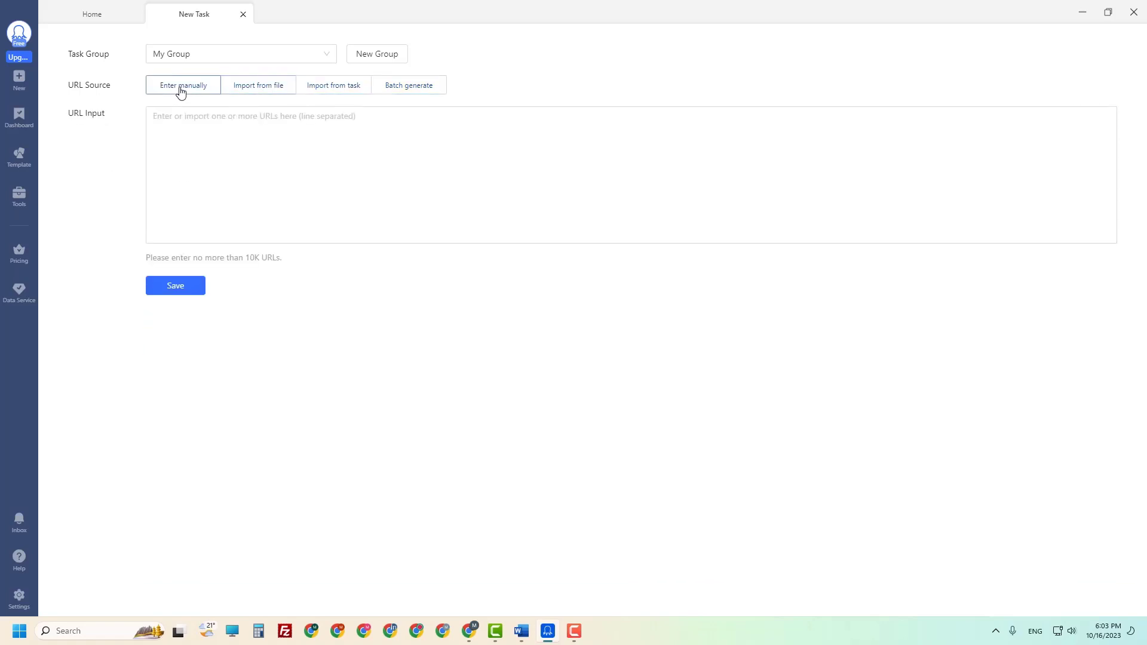
pyautogui.click(264, 91)
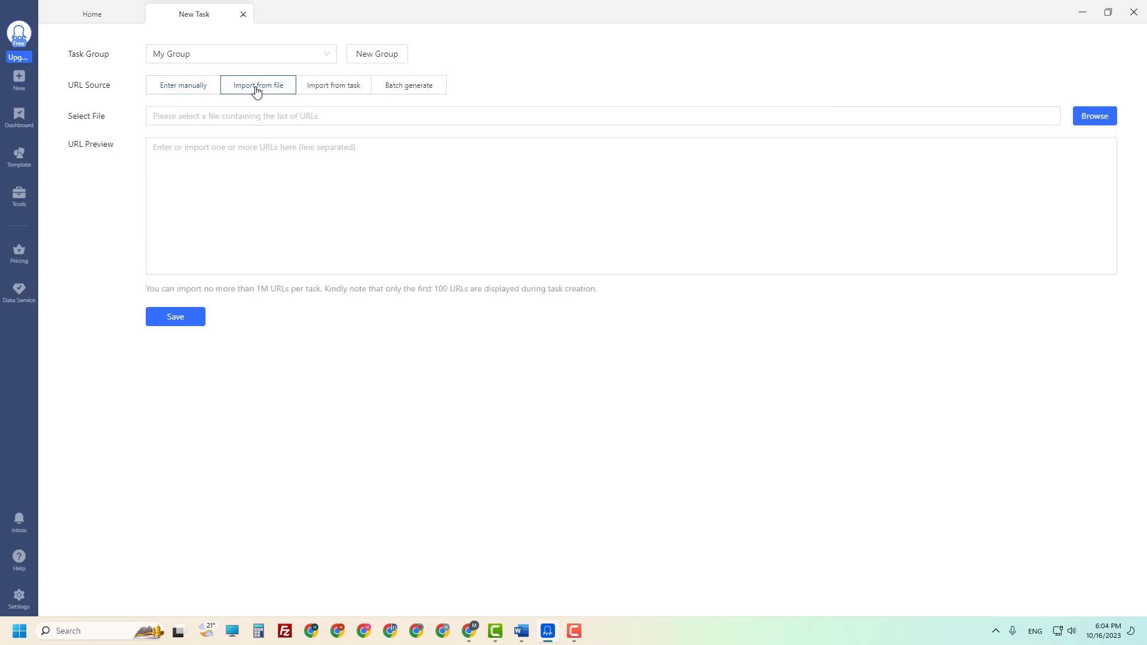
pyautogui.click(330, 92)
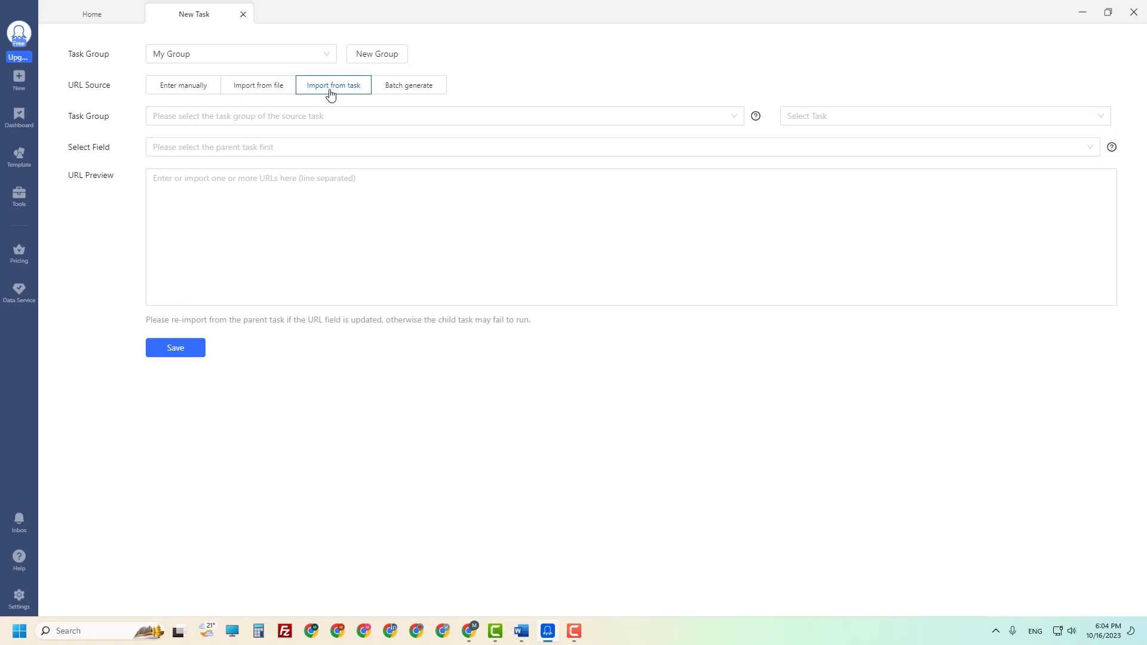
# Copy the New York craigslist address from the browser, enter it manually as the task's URL in Octoparse, and save the task
pyautogui.click(177, 94)
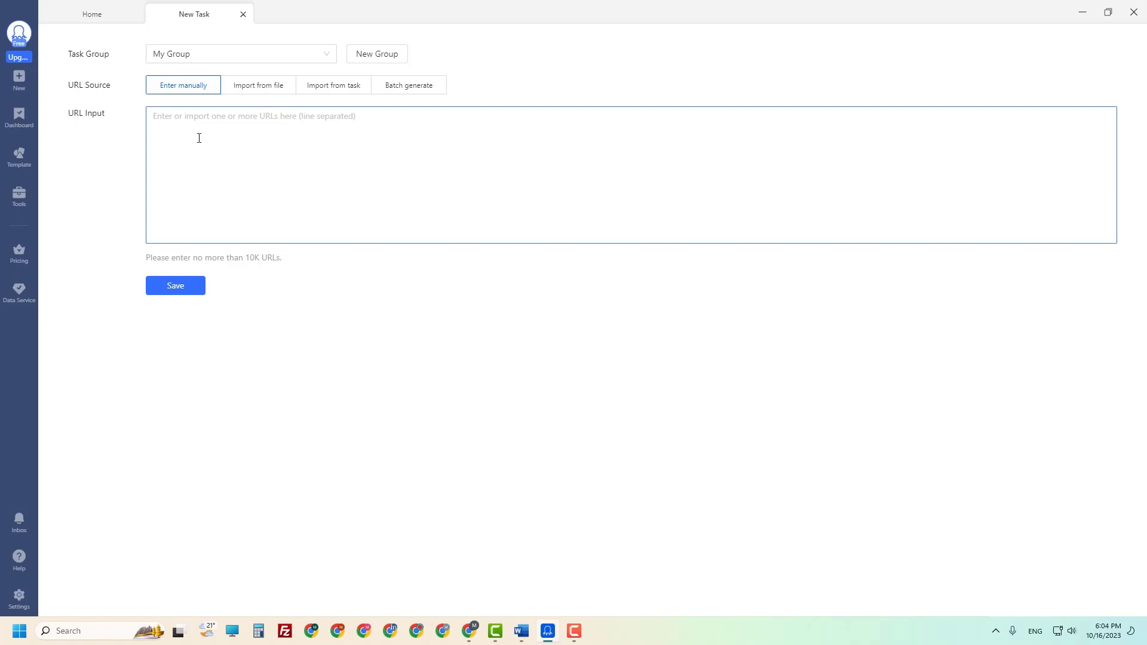
pyautogui.hotkey('alt', 'Tab')
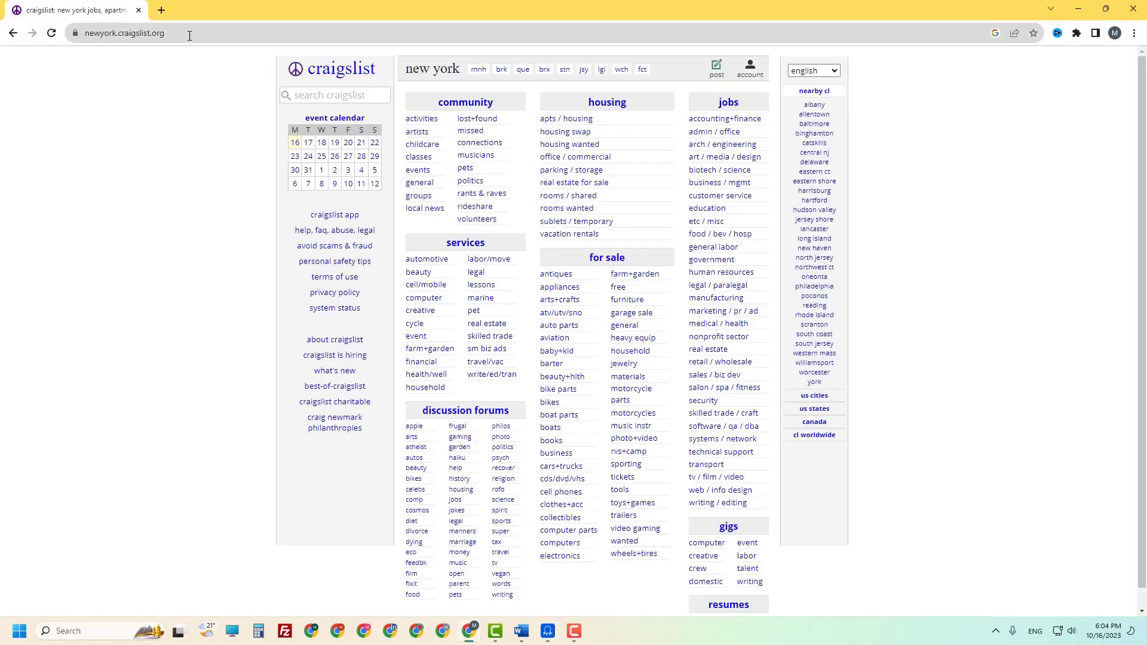
pyautogui.click(189, 35)
pyautogui.hotkey('ctrl', 'c')
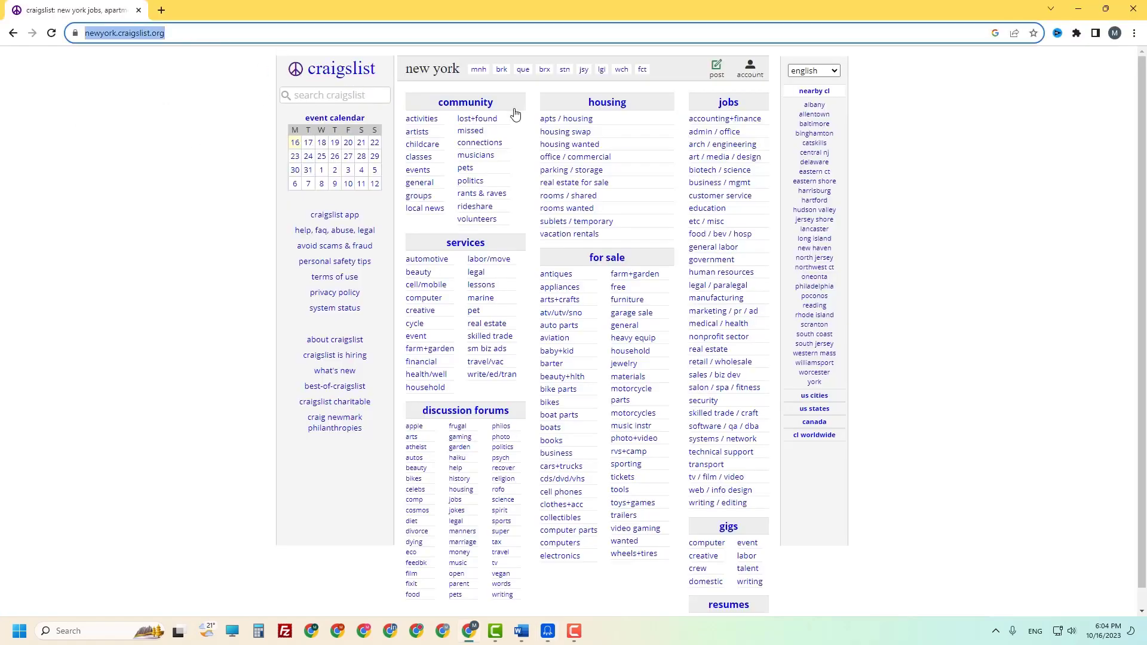
pyautogui.hotkey('alt', 'Tab')
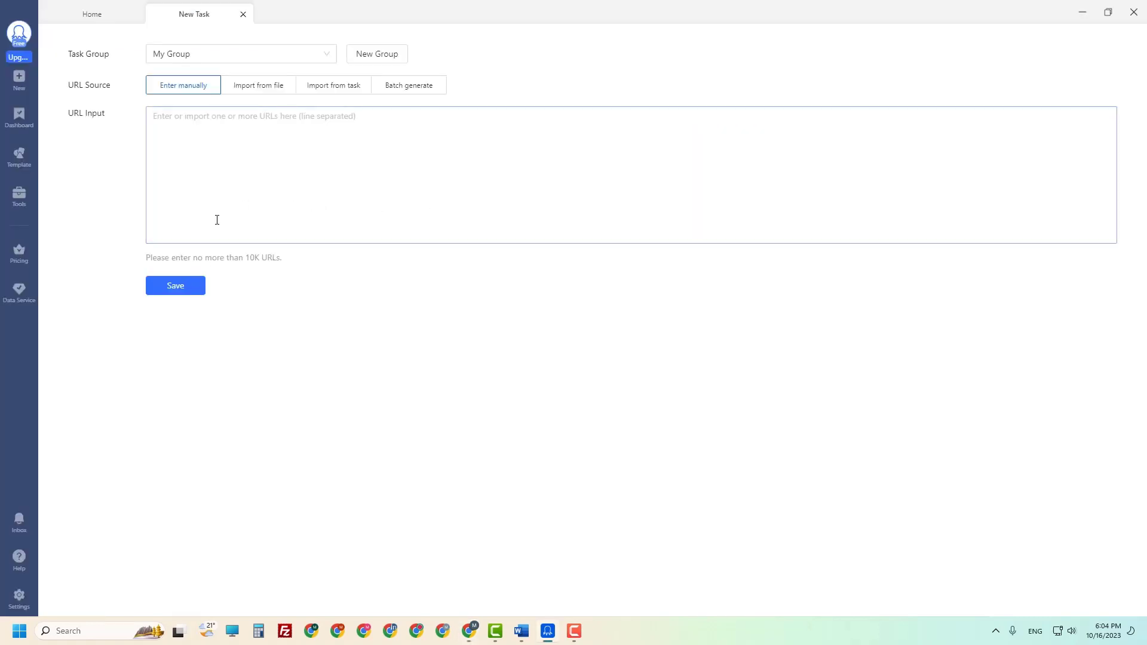
pyautogui.hotkey('ctrl', 'v')
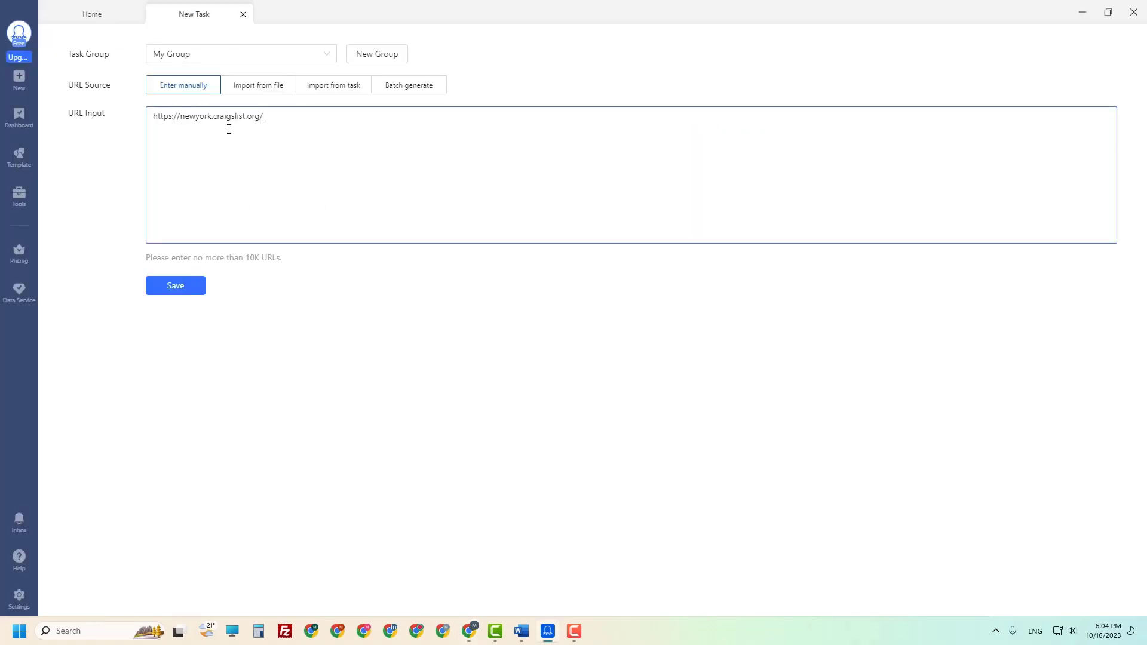
pyautogui.click(180, 290)
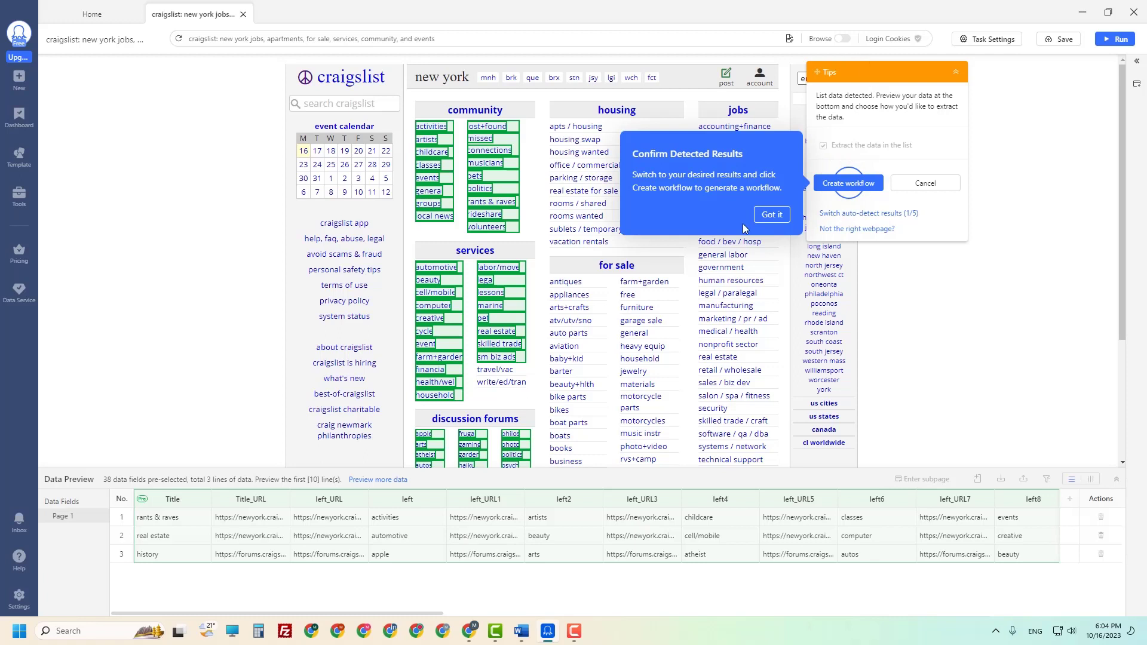
# Dismiss the hint about confirming detected results and cancel the auto-detected list data
pyautogui.click(779, 215)
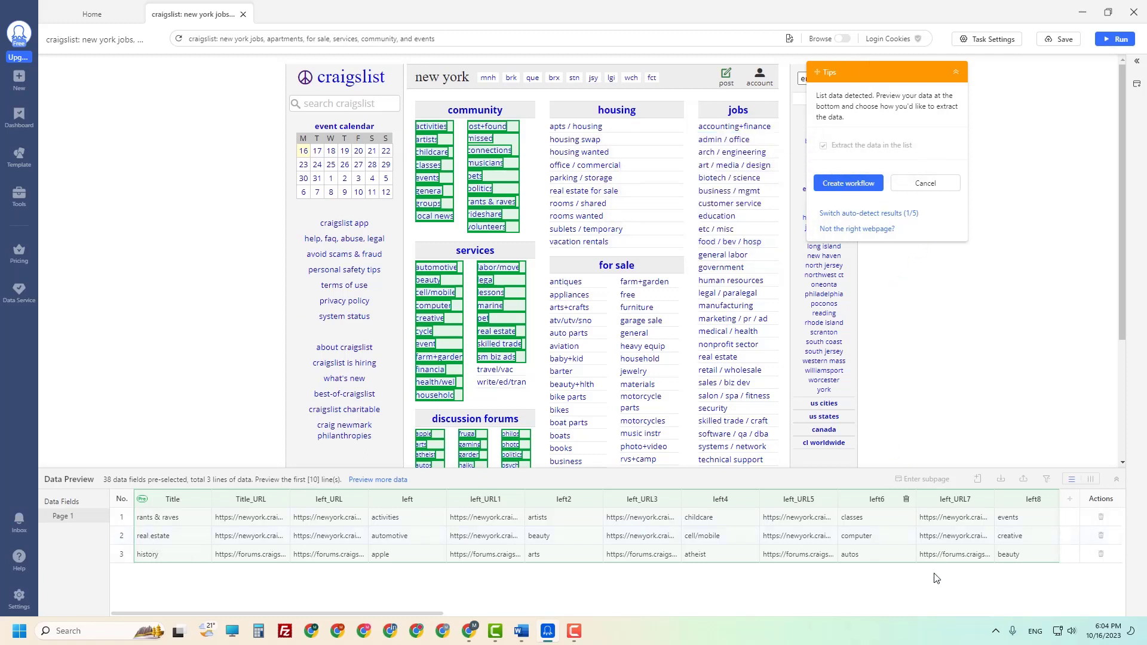
pyautogui.click(927, 183)
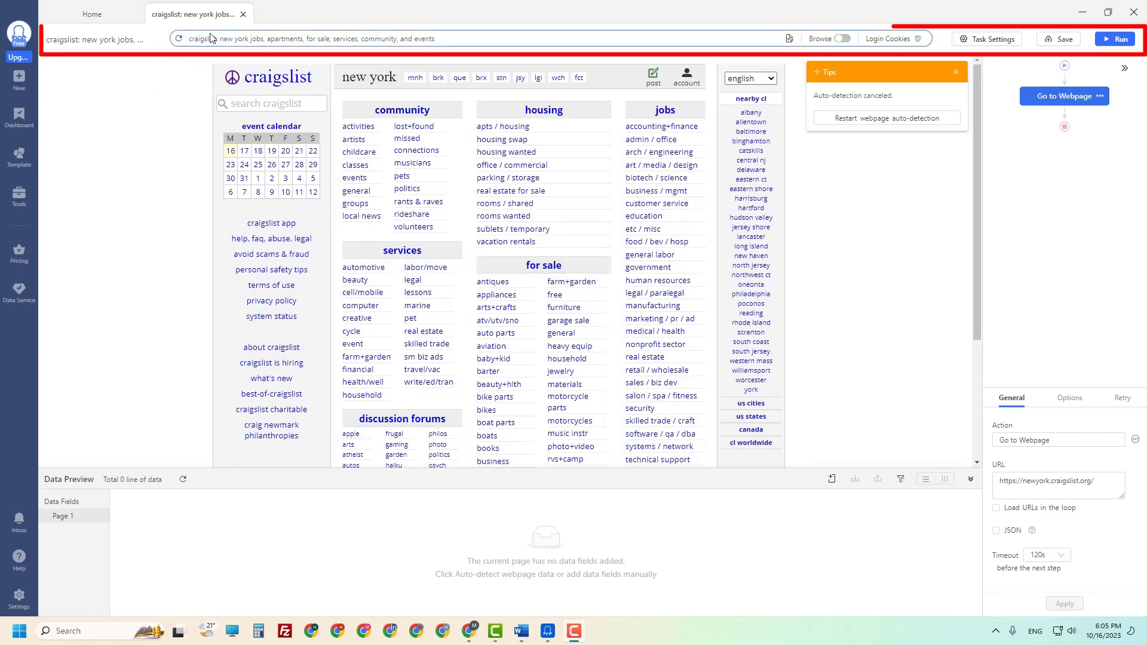
# View the page's full address and look through the General, Options and Retry settings of the Go to Webpage action
pyautogui.click(274, 38)
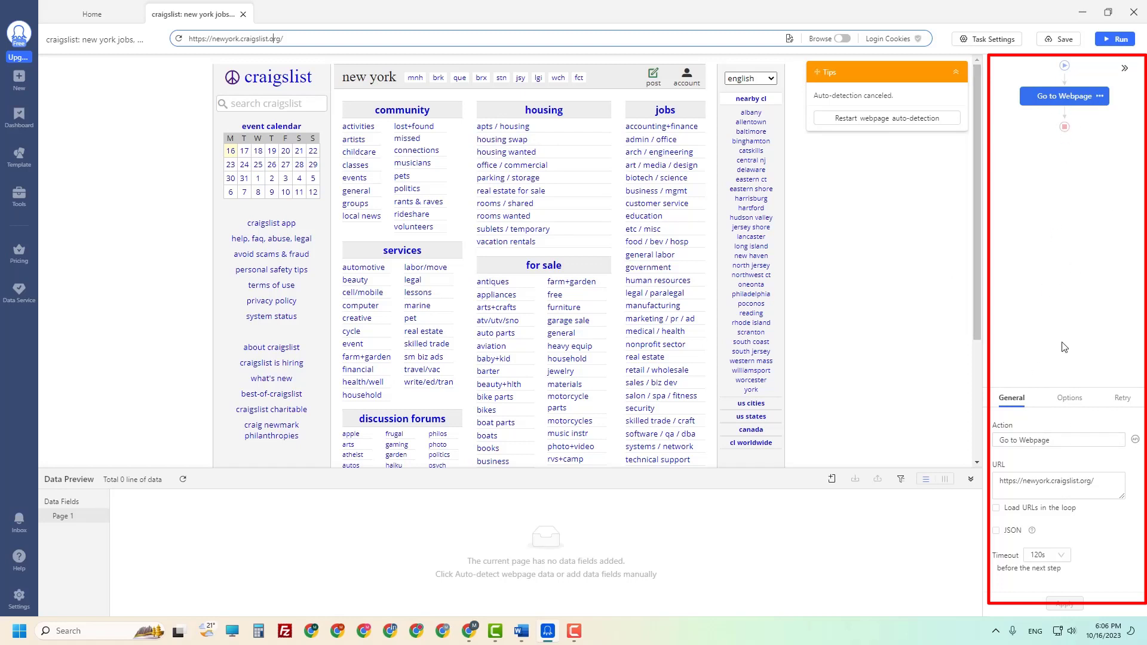
pyautogui.click(1069, 400)
pyautogui.click(1120, 401)
pyautogui.click(1012, 399)
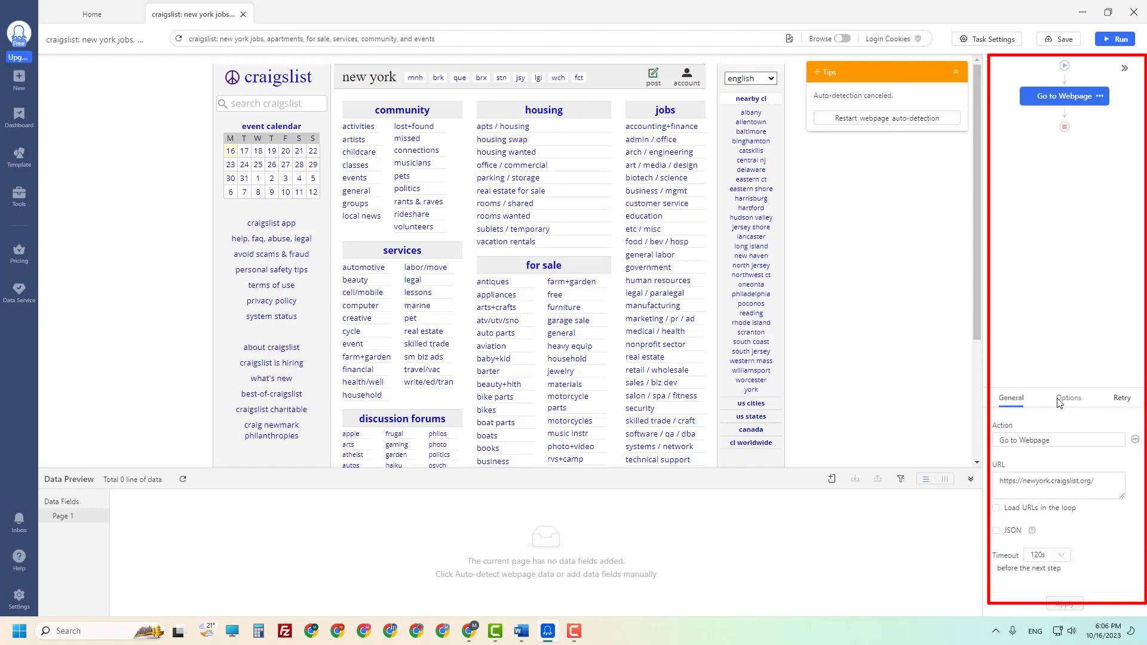
pyautogui.click(1073, 401)
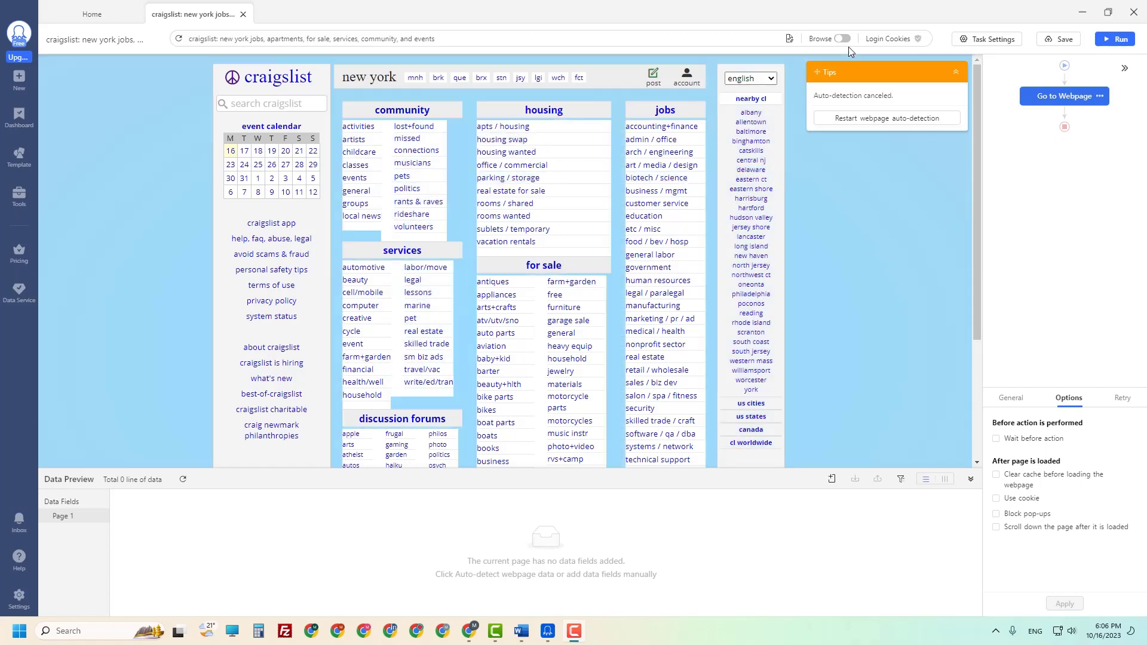
# Switch Browse mode on and back off, and select the housing heading on the page before undoing that selection
pyautogui.click(842, 39)
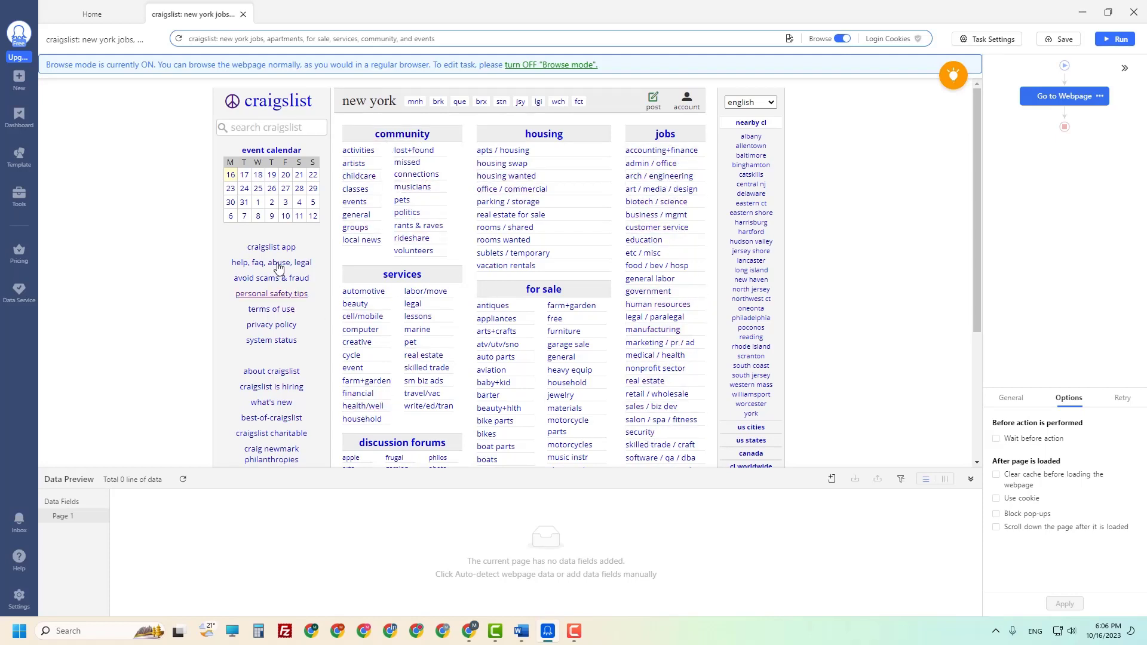
pyautogui.click(844, 40)
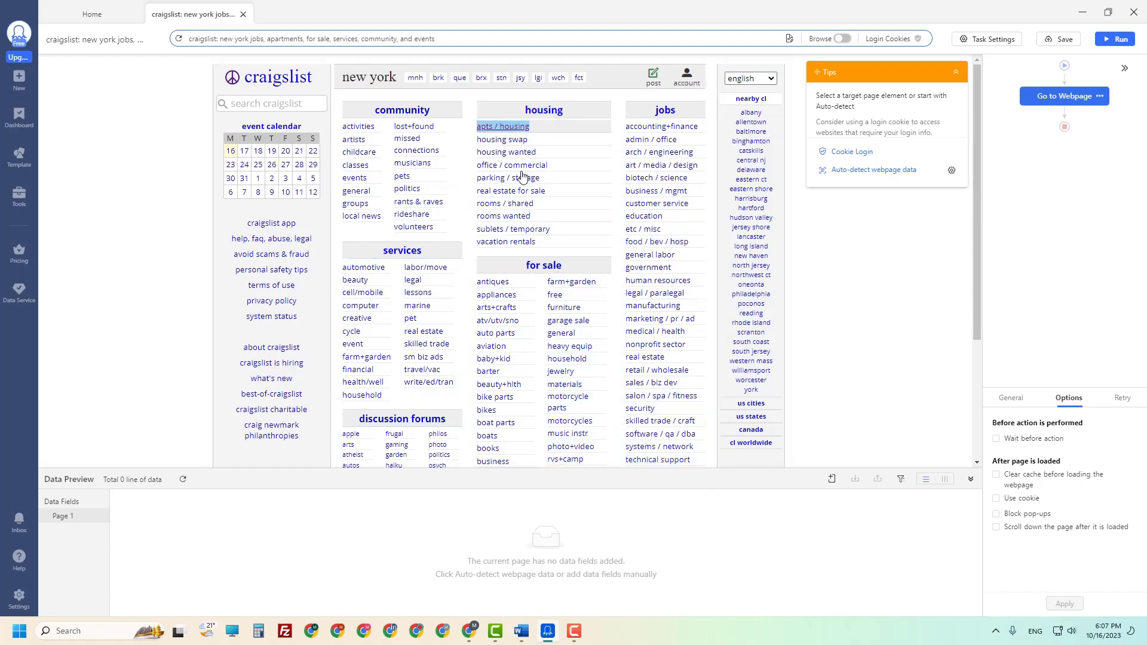
pyautogui.click(545, 112)
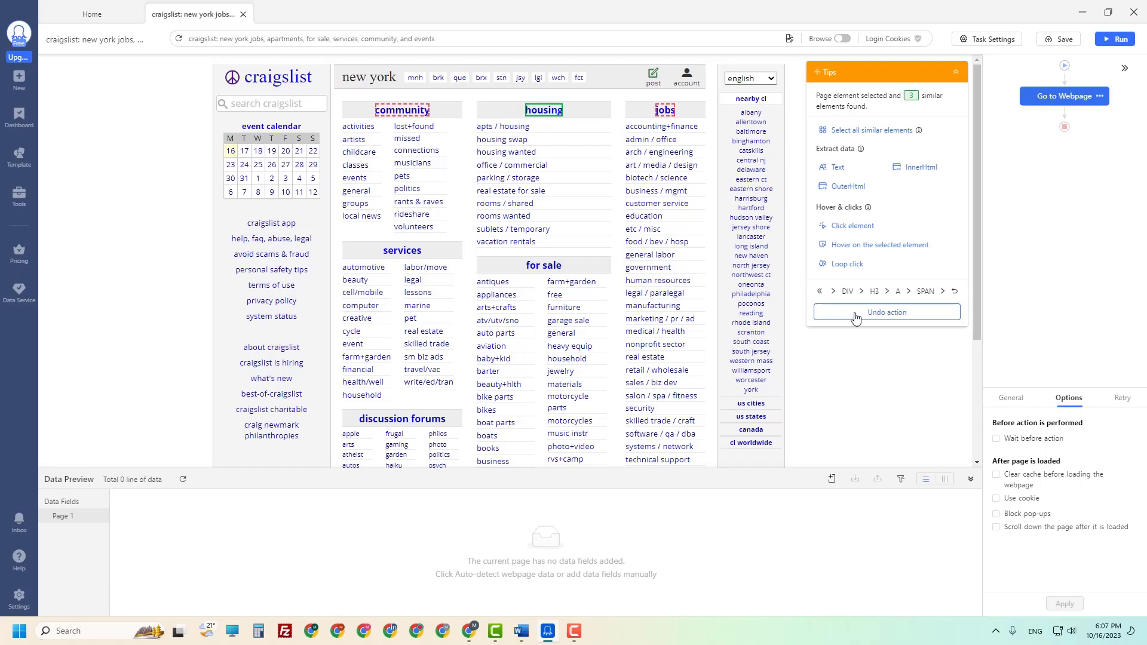
pyautogui.click(873, 314)
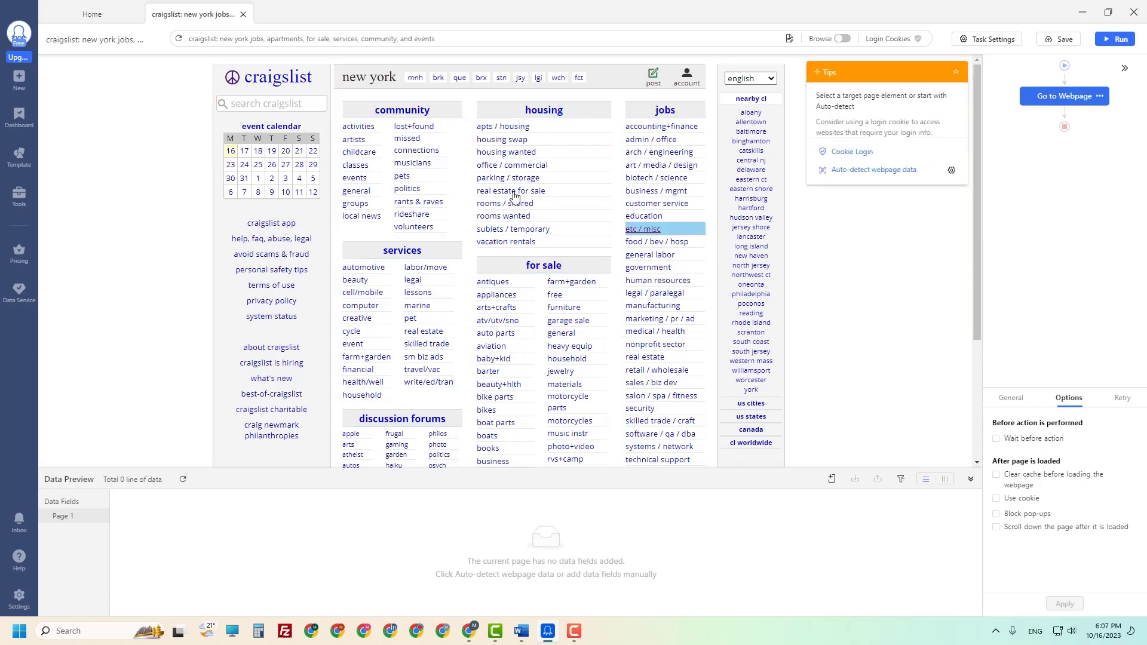
# Select the apts / housing link with all similar entries in the housing list and extract only their links
pyautogui.click(494, 133)
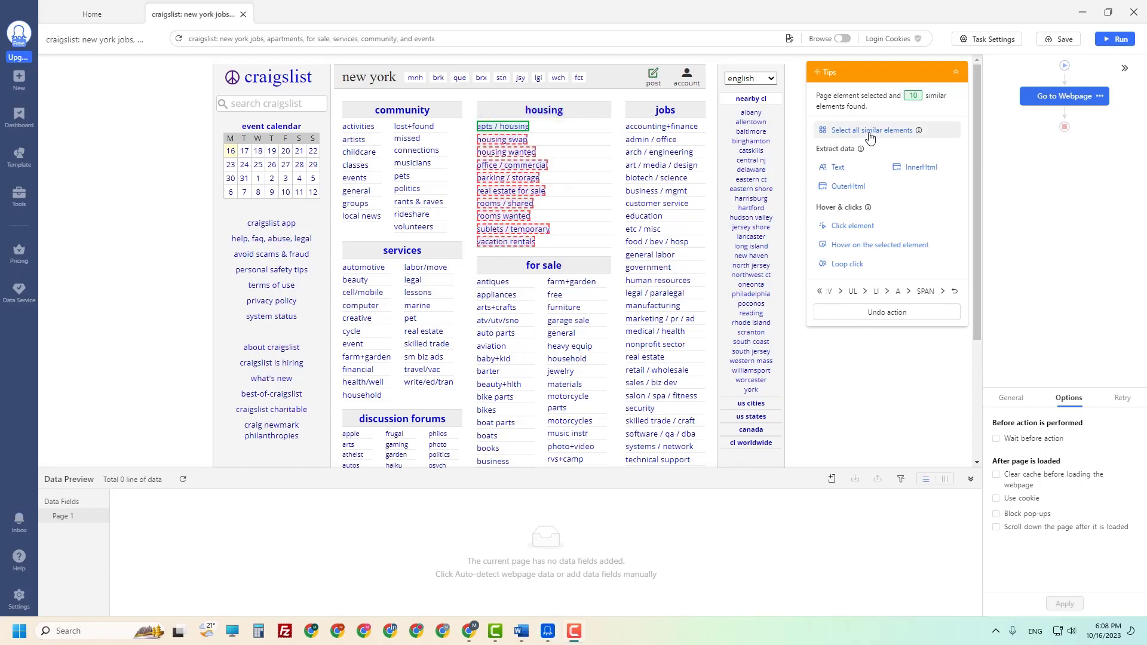
pyautogui.click(898, 292)
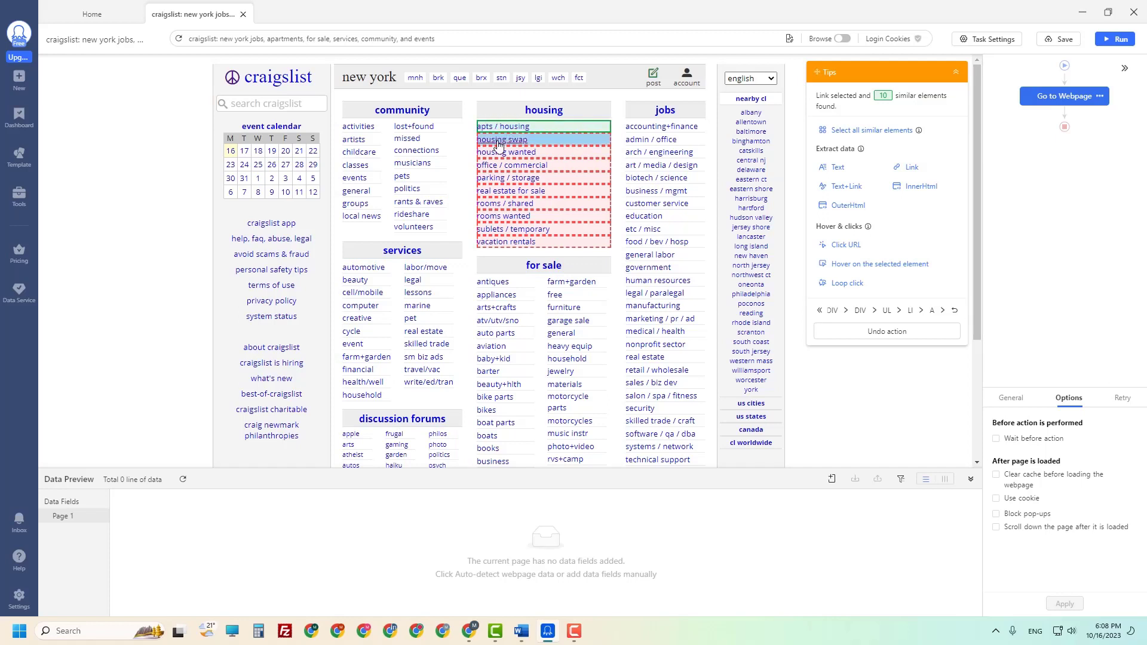
pyautogui.click(548, 144)
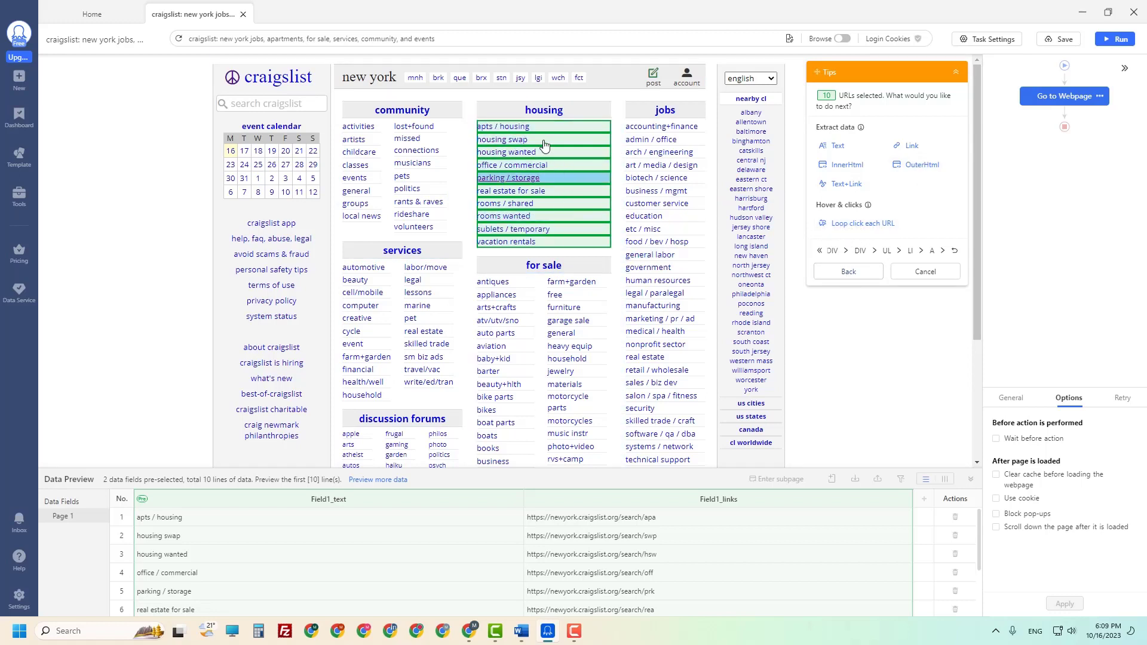
pyautogui.click(913, 147)
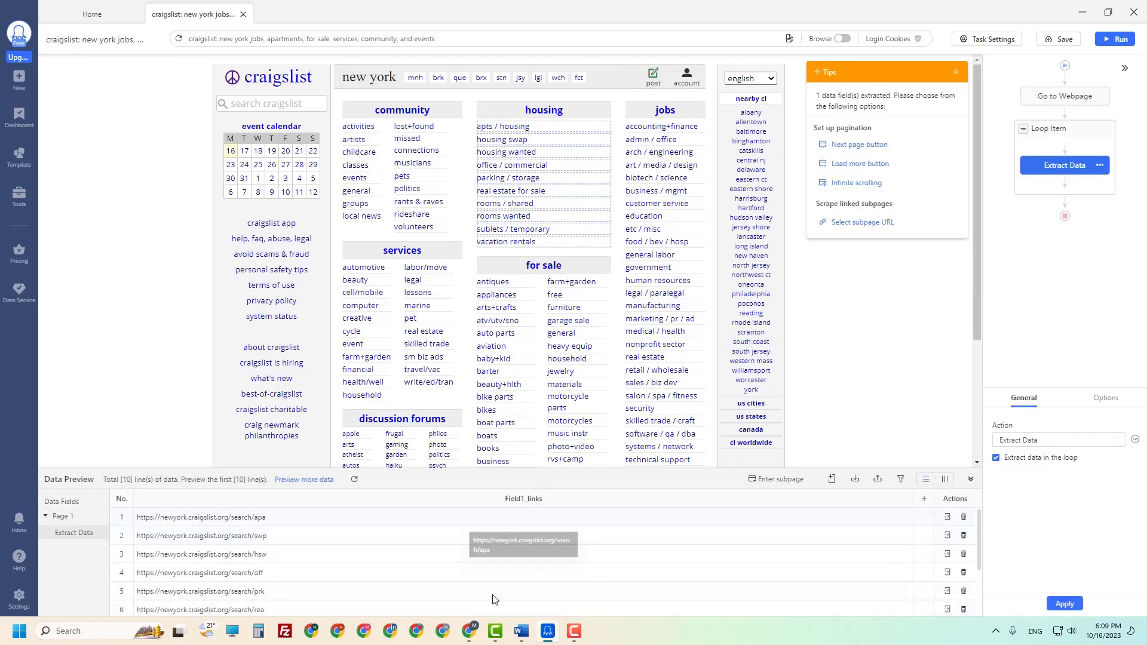
# Apply the Extract Data action's settings and save the task
pyautogui.click(1057, 607)
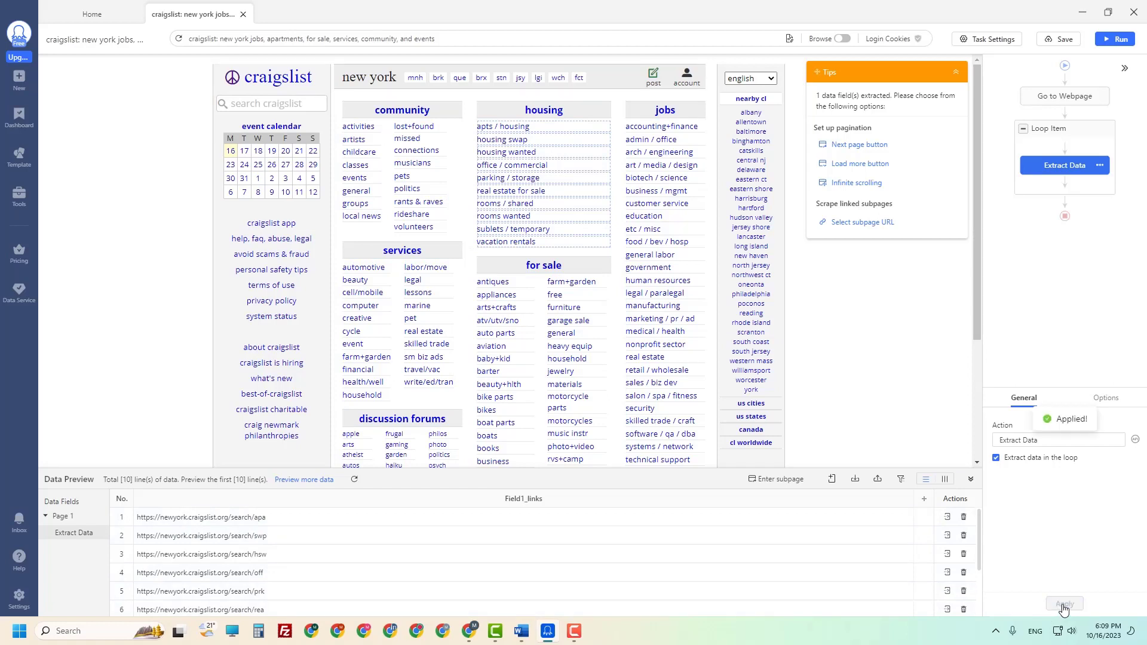
pyautogui.click(1064, 40)
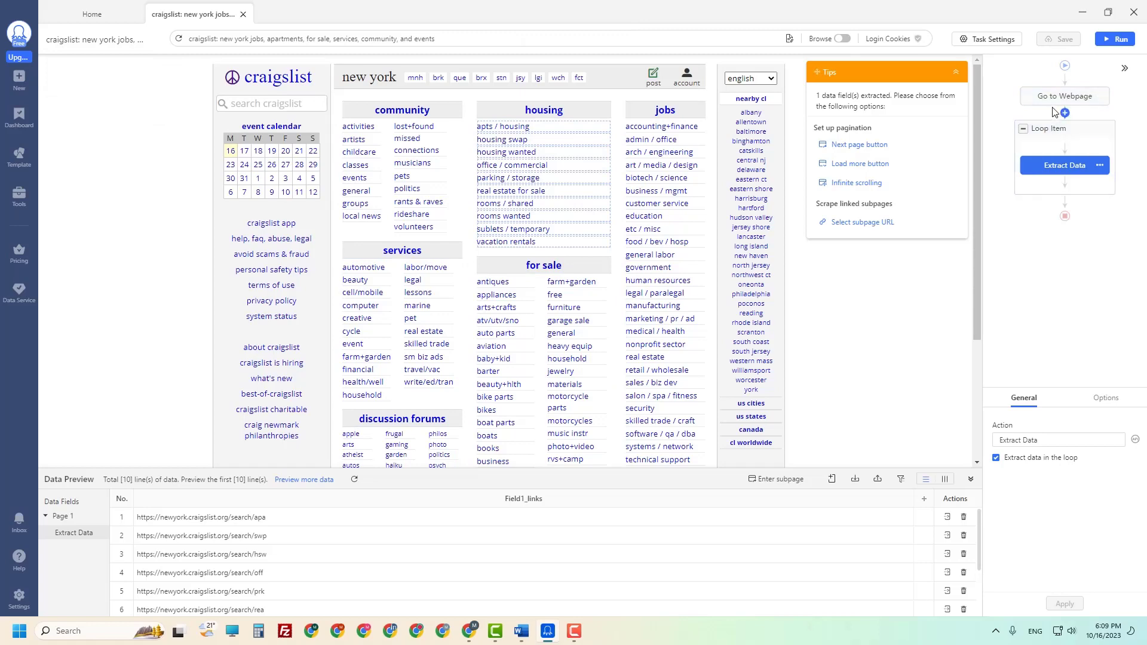
# Look through the settings of the Go to Webpage, Loop Item and Extract Data actions in the workflow
pyautogui.click(1036, 101)
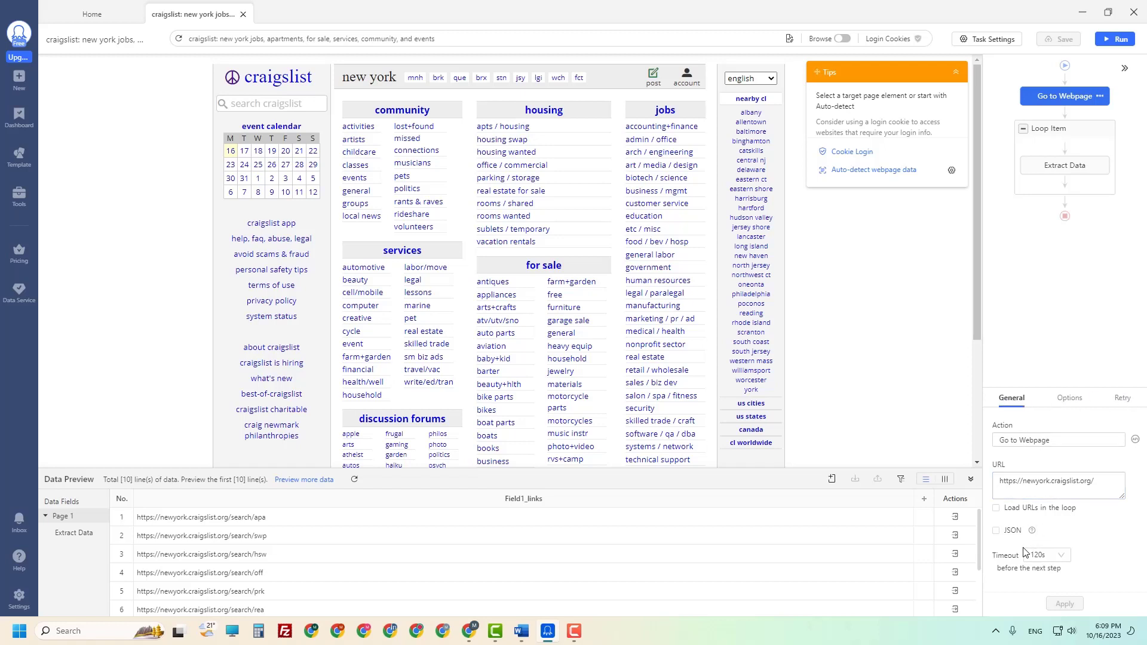
pyautogui.click(1068, 402)
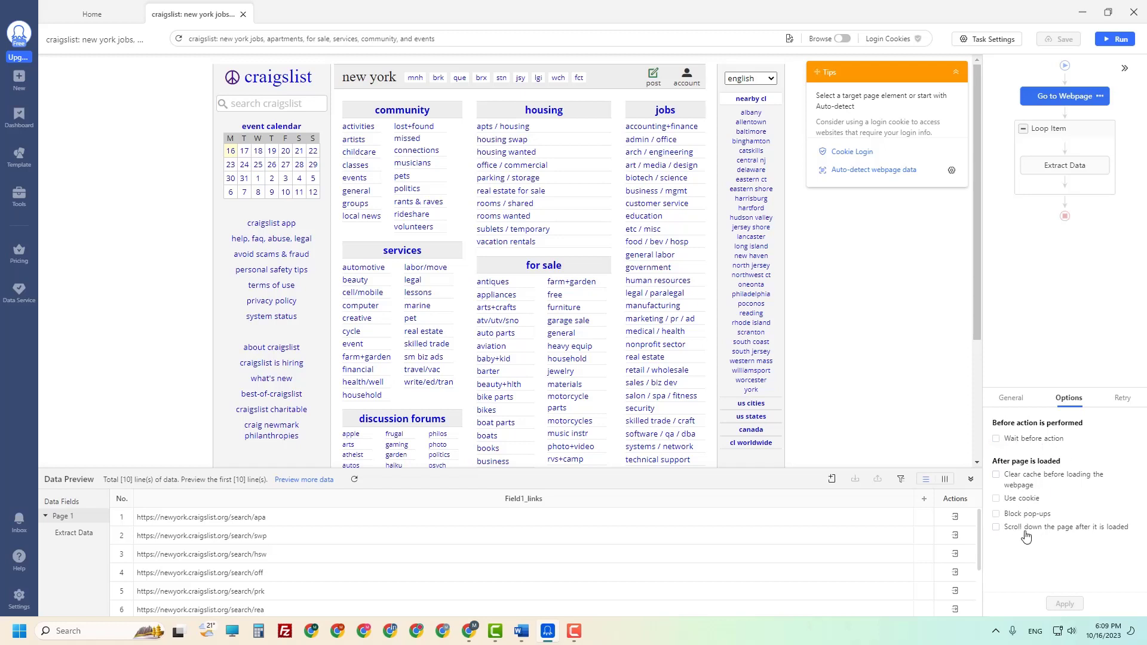
pyautogui.click(1120, 398)
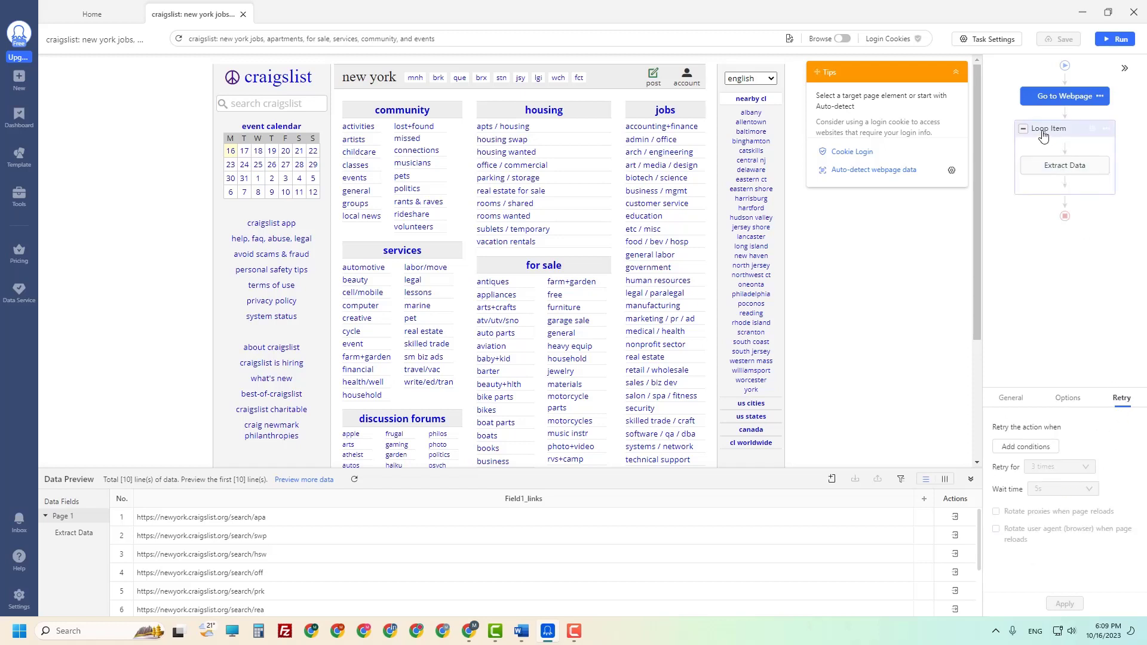
pyautogui.click(1043, 135)
pyautogui.click(1108, 399)
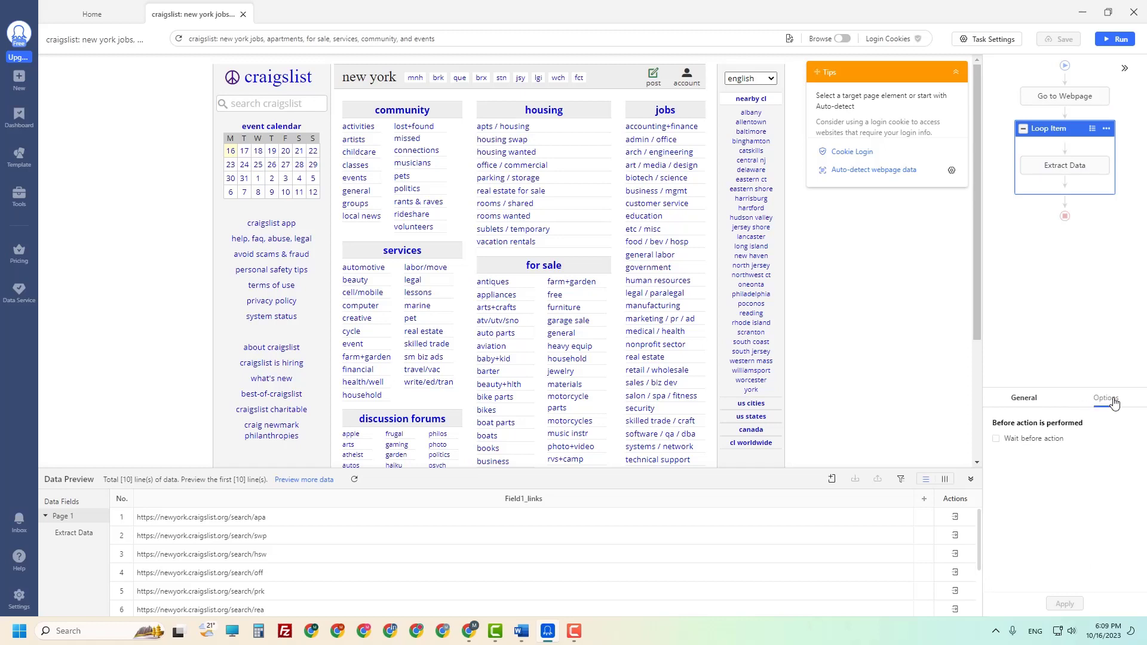
pyautogui.click(1024, 397)
pyautogui.click(1050, 166)
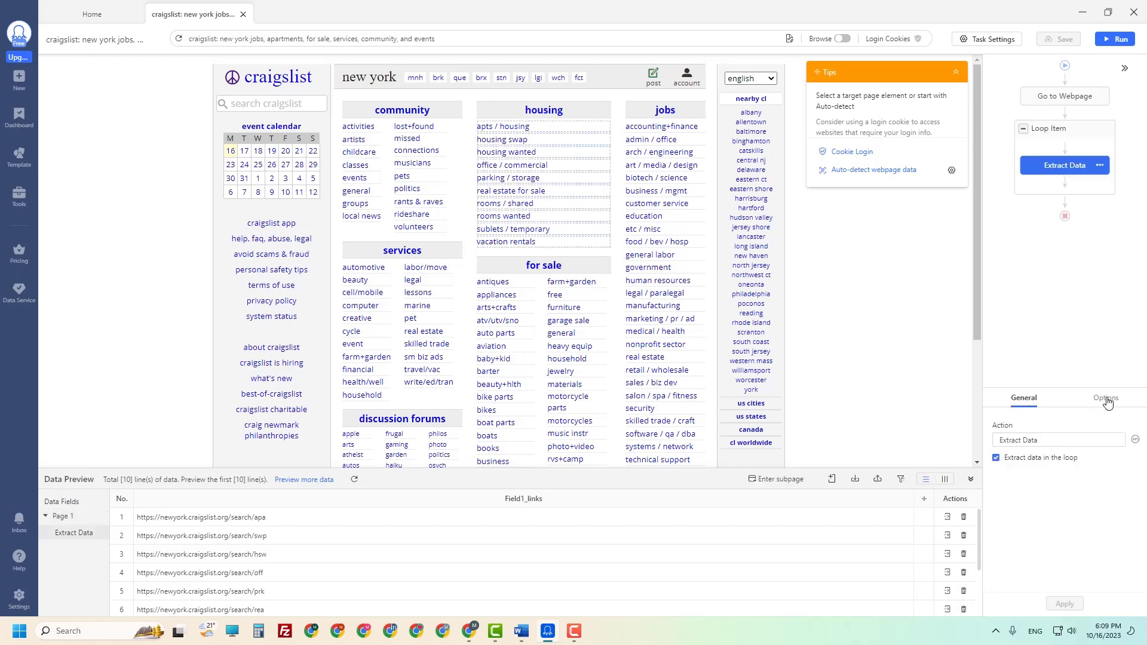
pyautogui.click(1106, 398)
# Examine the Loop Item action's loop mode, matching XPath, list of loop items and exit condition
pyautogui.click(1046, 133)
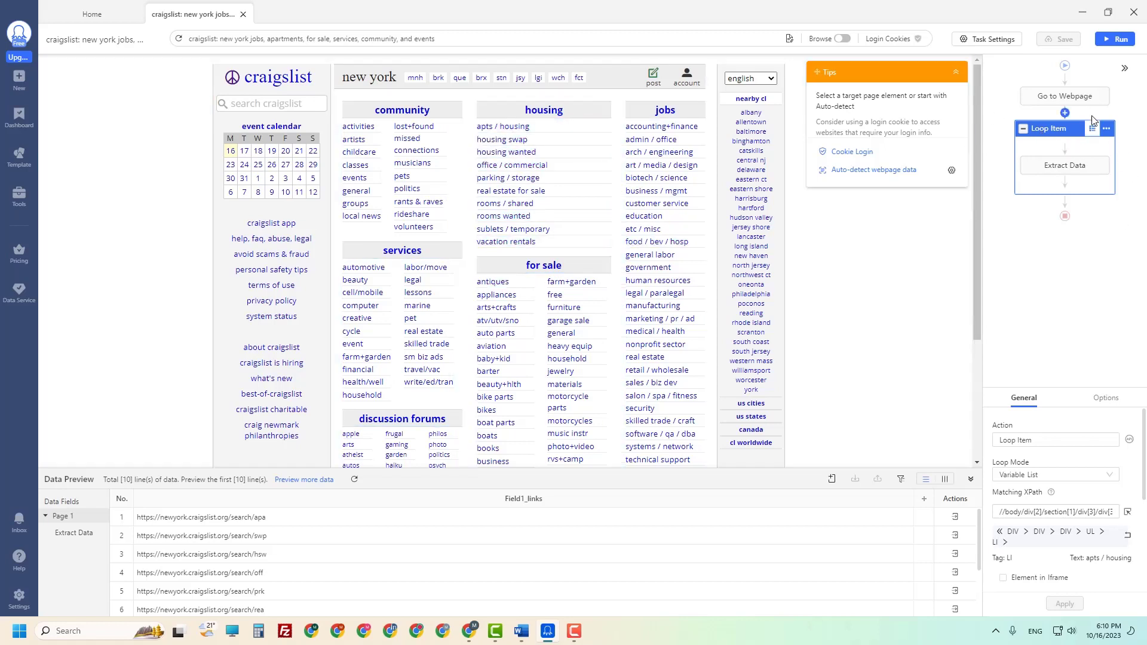
pyautogui.scroll(-2, 1049, 523)
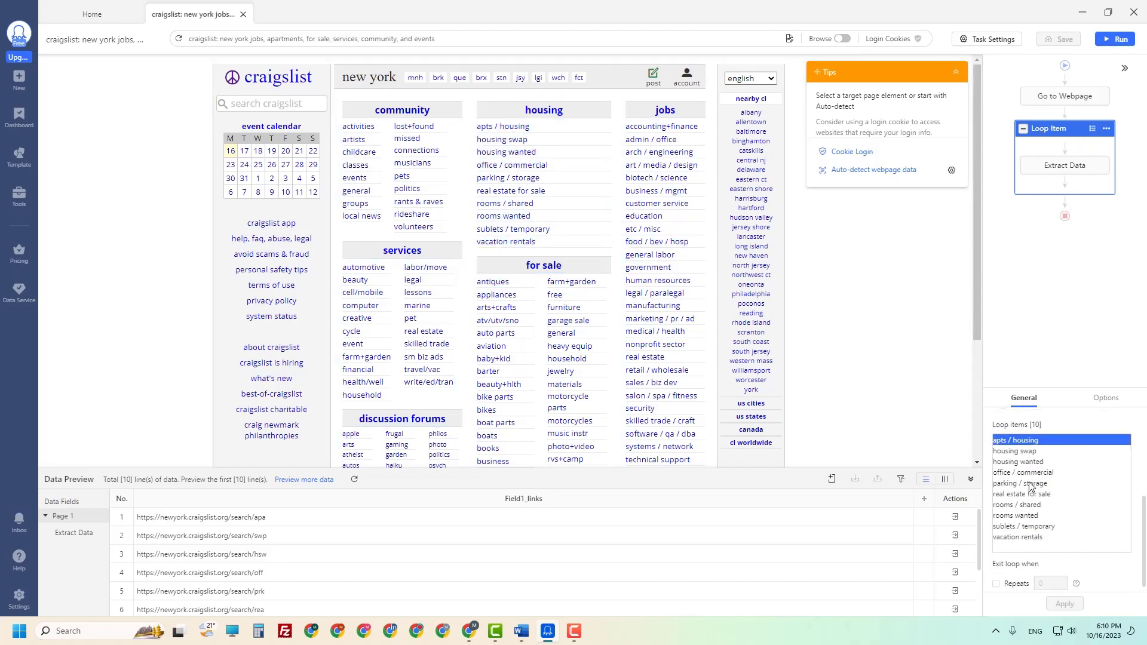
pyautogui.scroll(2, 1021, 533)
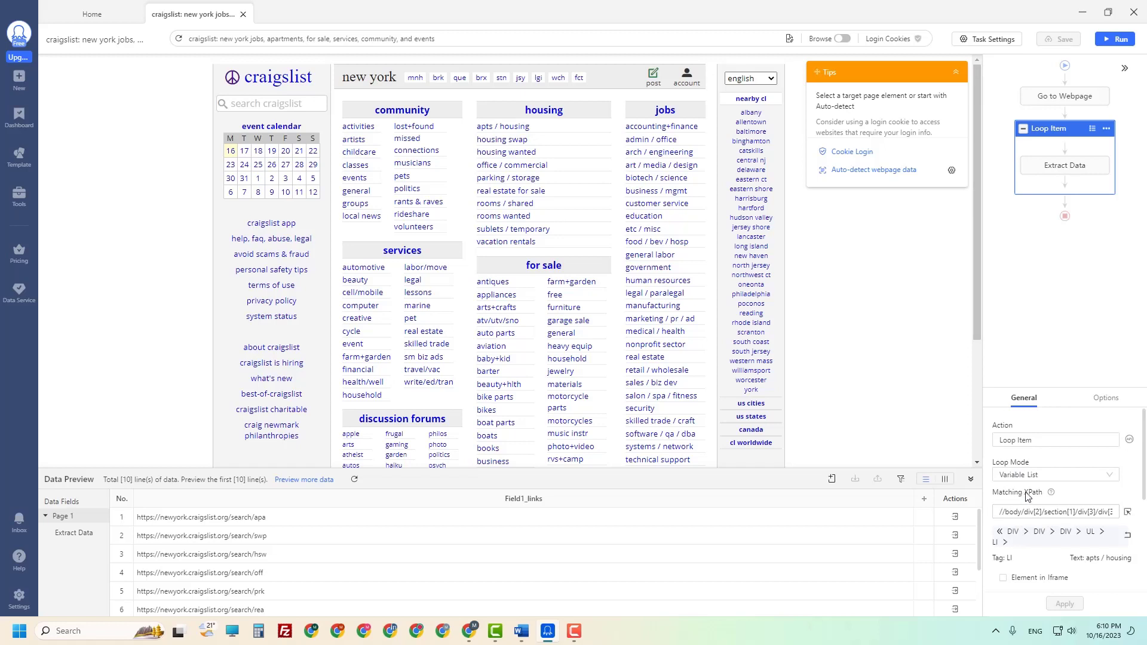
pyautogui.scroll(-2, 1056, 549)
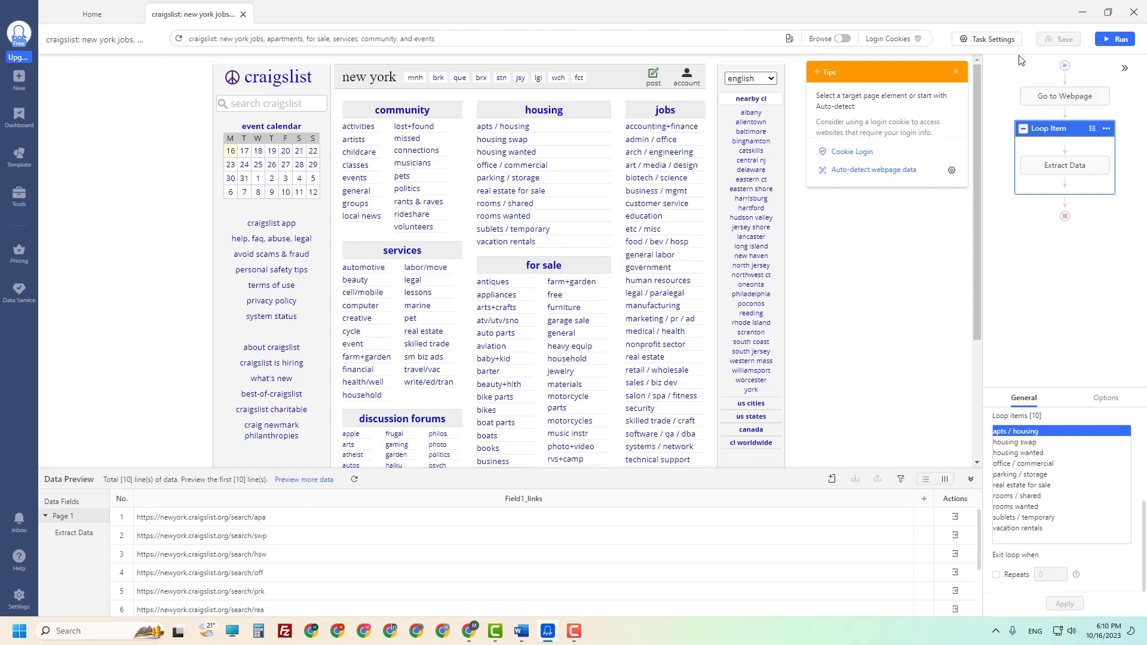
# Run the saved craigslist task on the local device in Standard Mode
pyautogui.click(1113, 40)
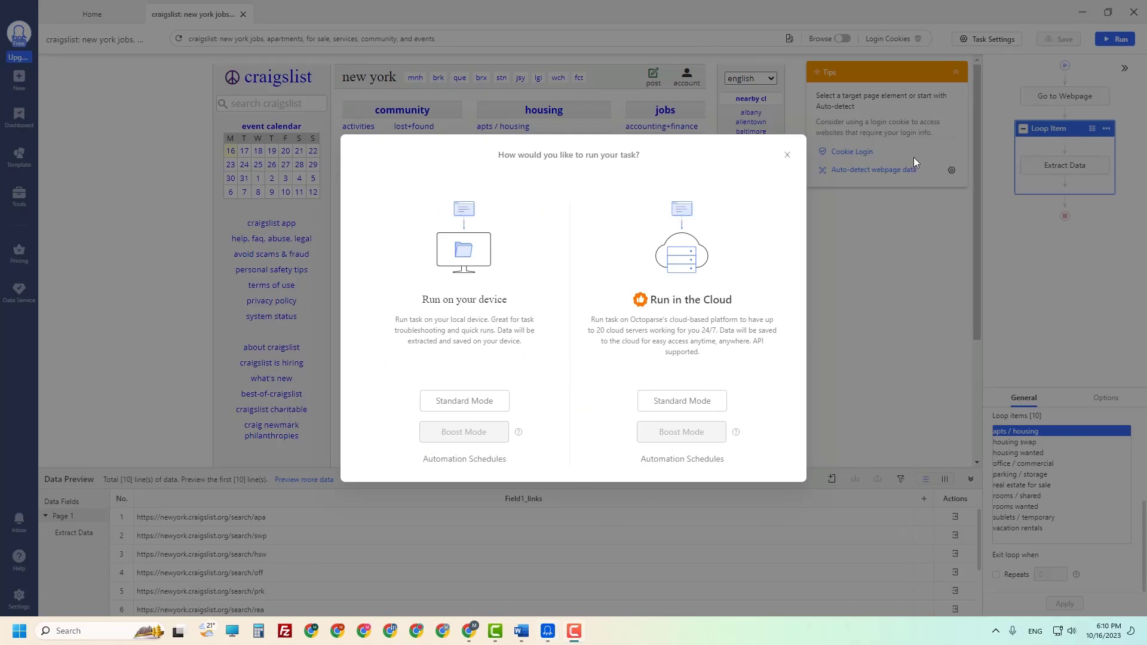
pyautogui.click(438, 403)
pyautogui.click(460, 406)
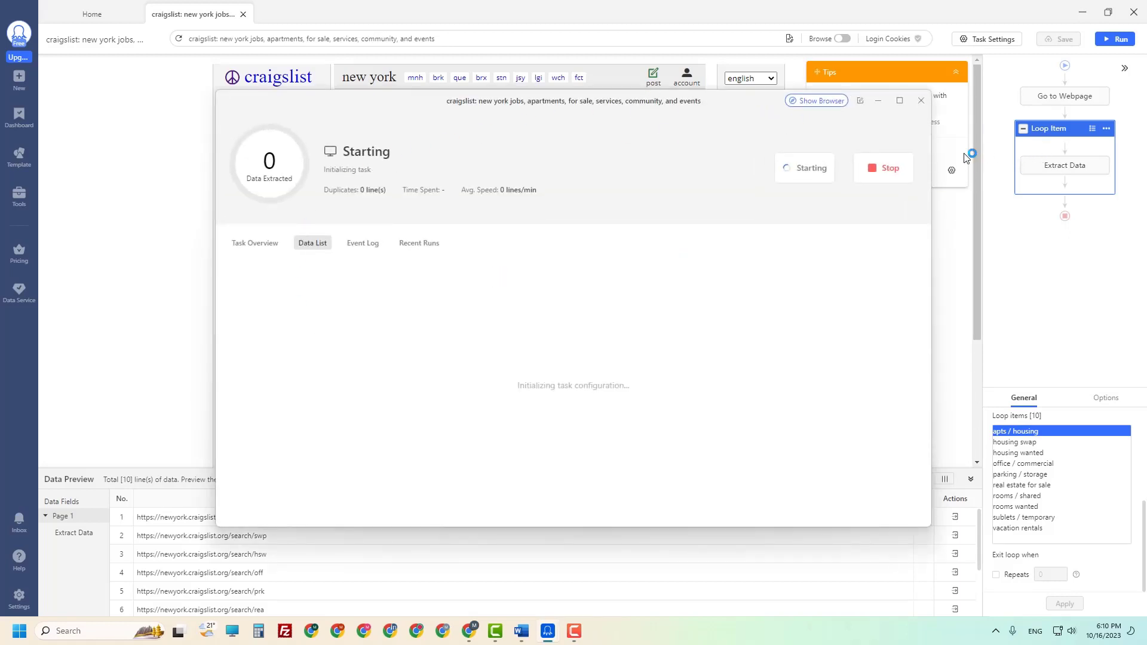
# Look at the running task's browser view and return to its Task Overview
pyautogui.click(826, 101)
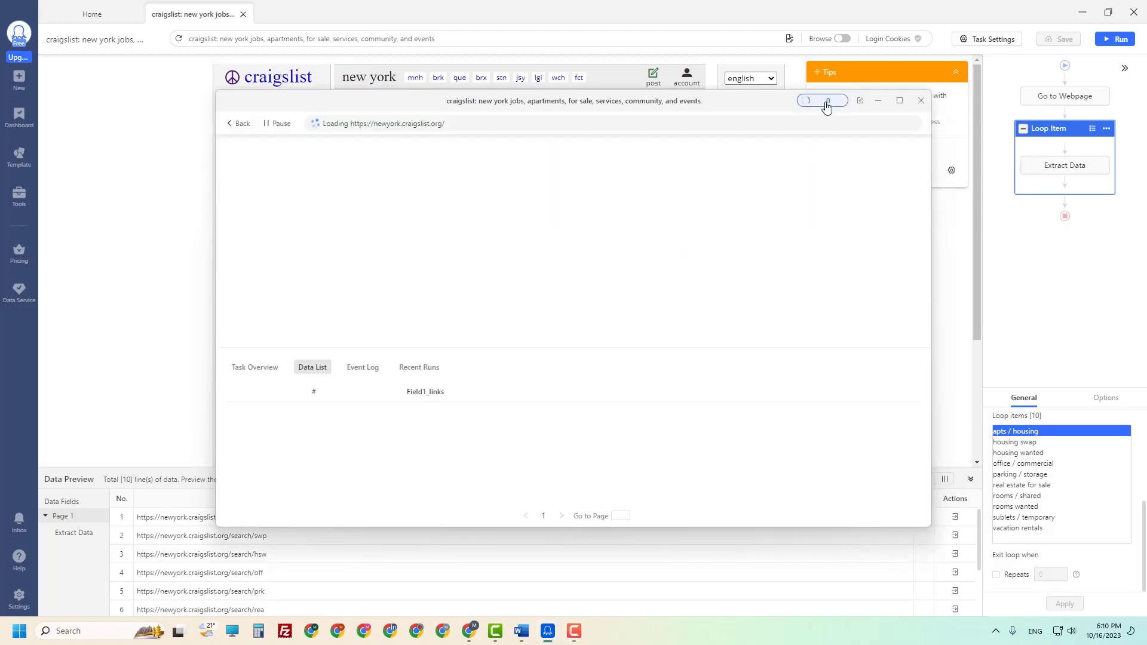
pyautogui.click(827, 104)
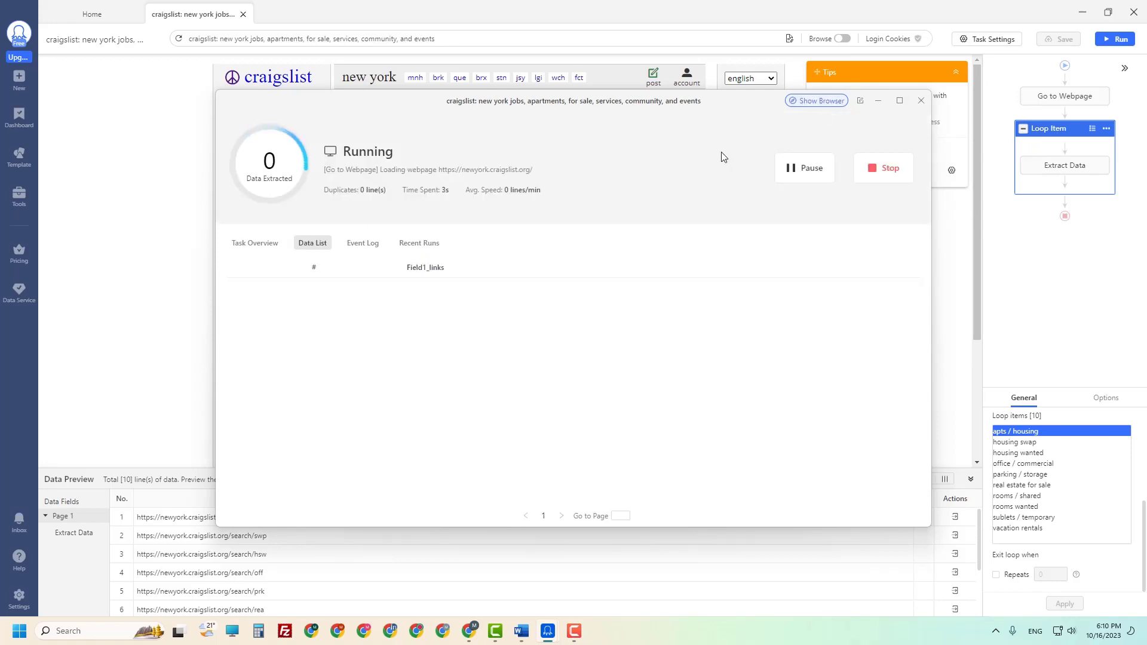
pyautogui.click(820, 103)
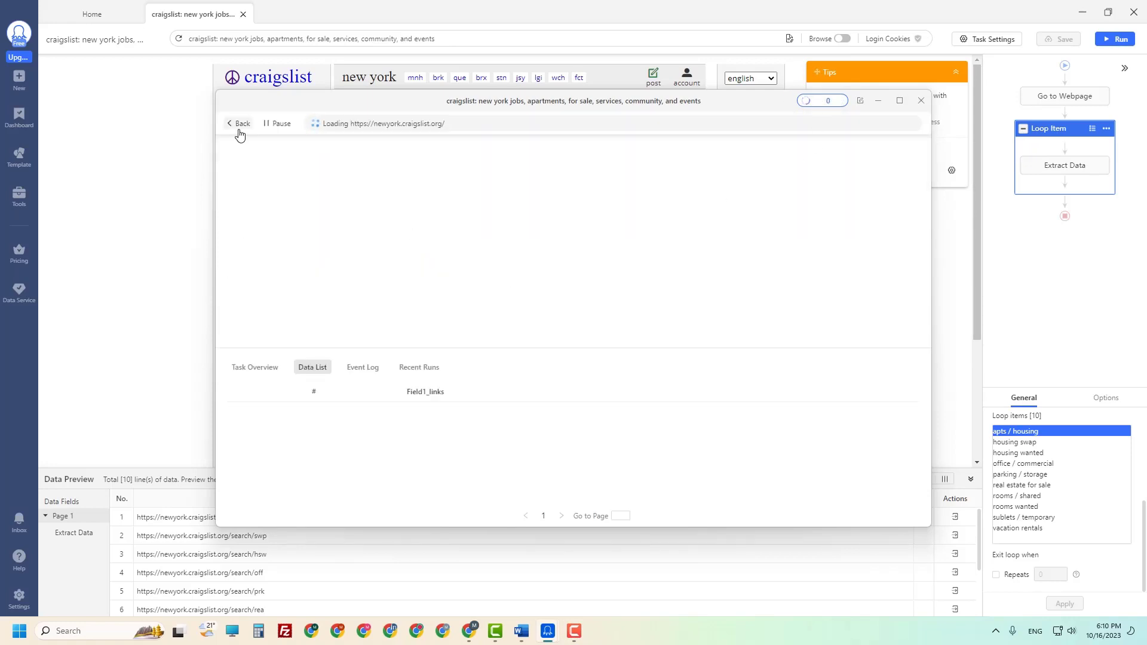
pyautogui.click(824, 101)
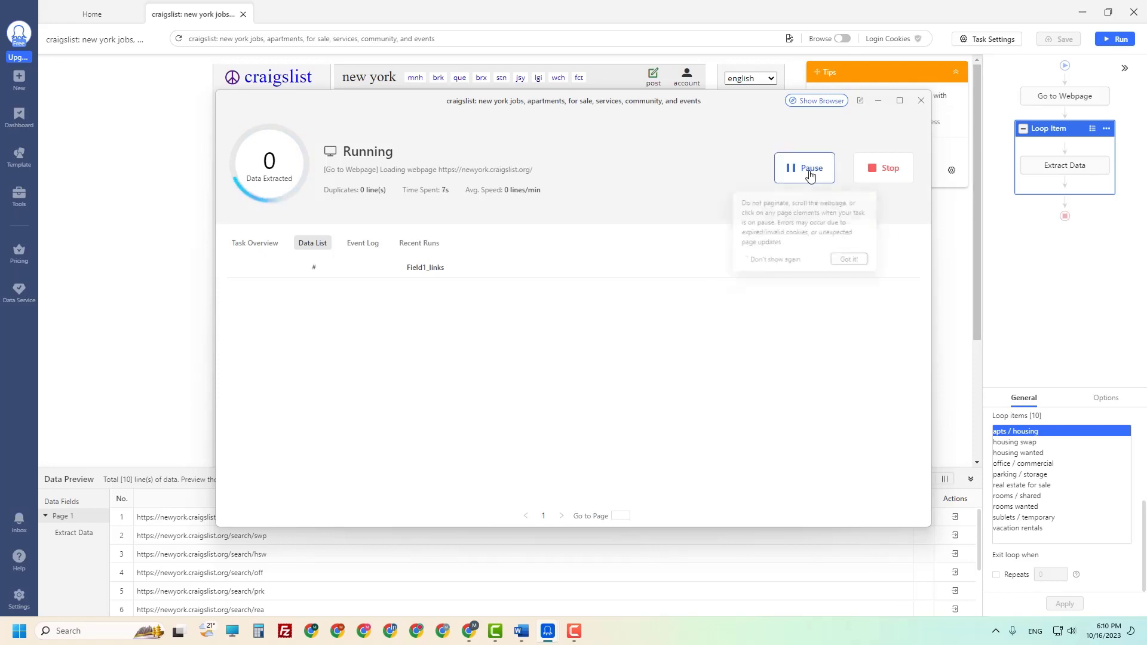
pyautogui.click(257, 245)
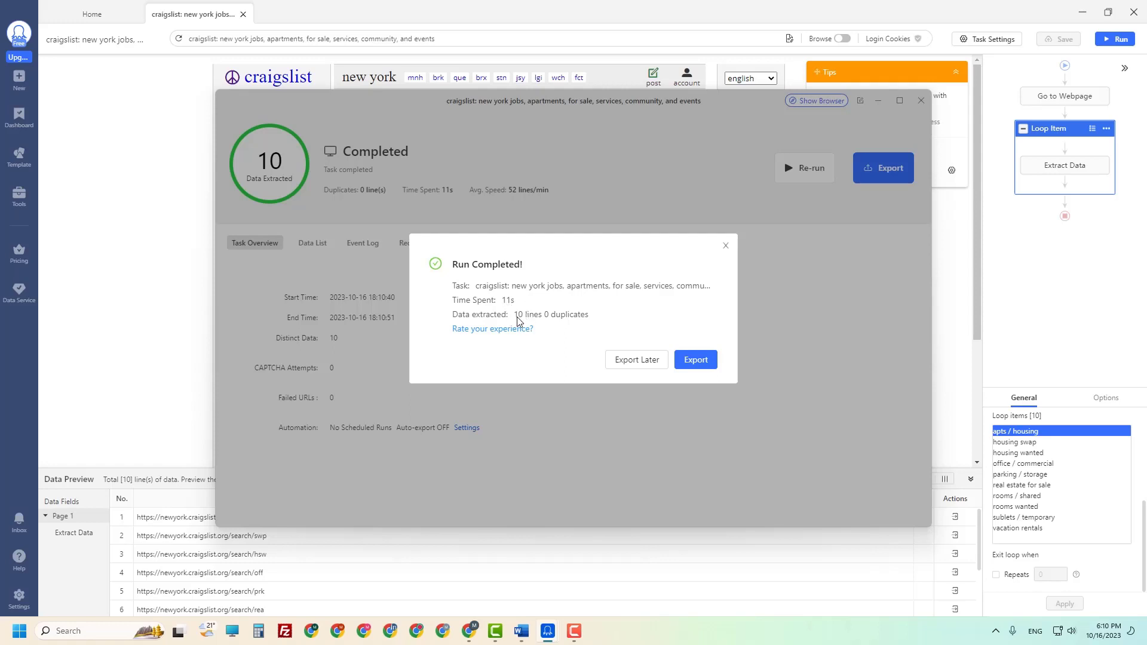
# Export the extracted data as an Excel file to the Jobs PC-1 folder under the suggested name and open it
pyautogui.click(696, 359)
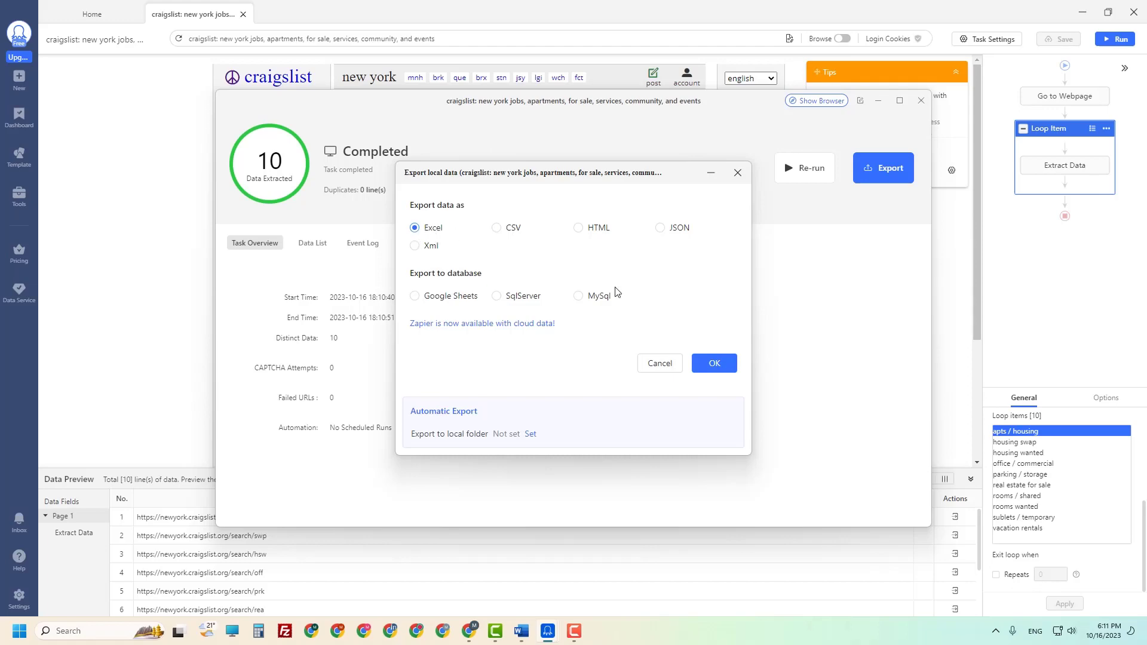
pyautogui.click(714, 364)
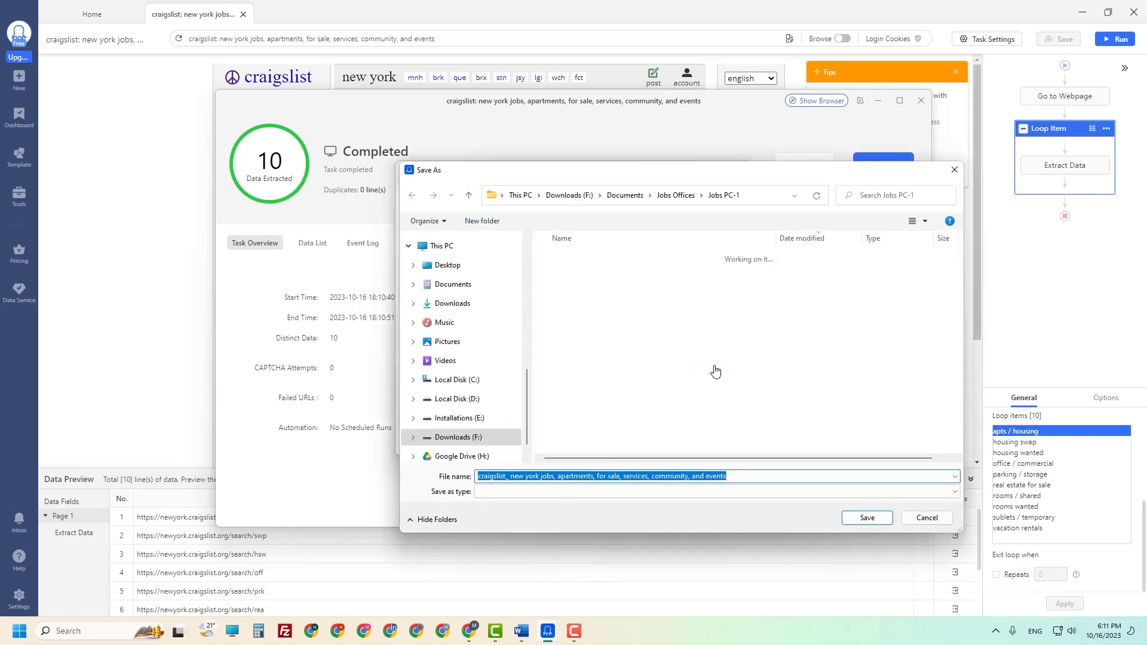
pyautogui.click(867, 519)
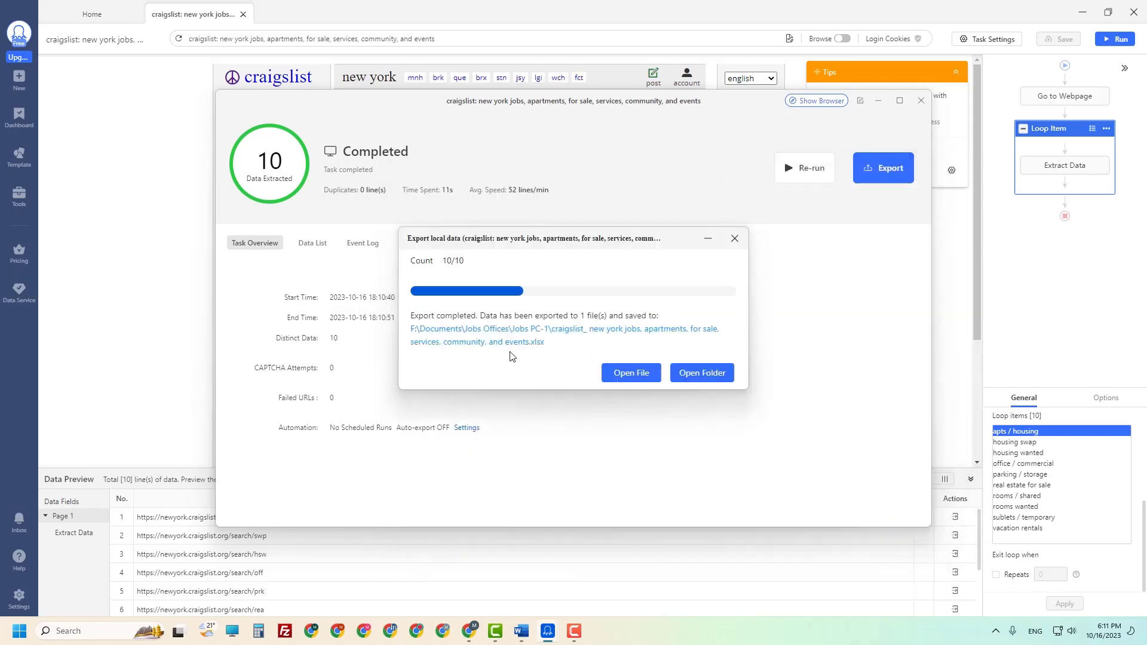
pyautogui.click(630, 374)
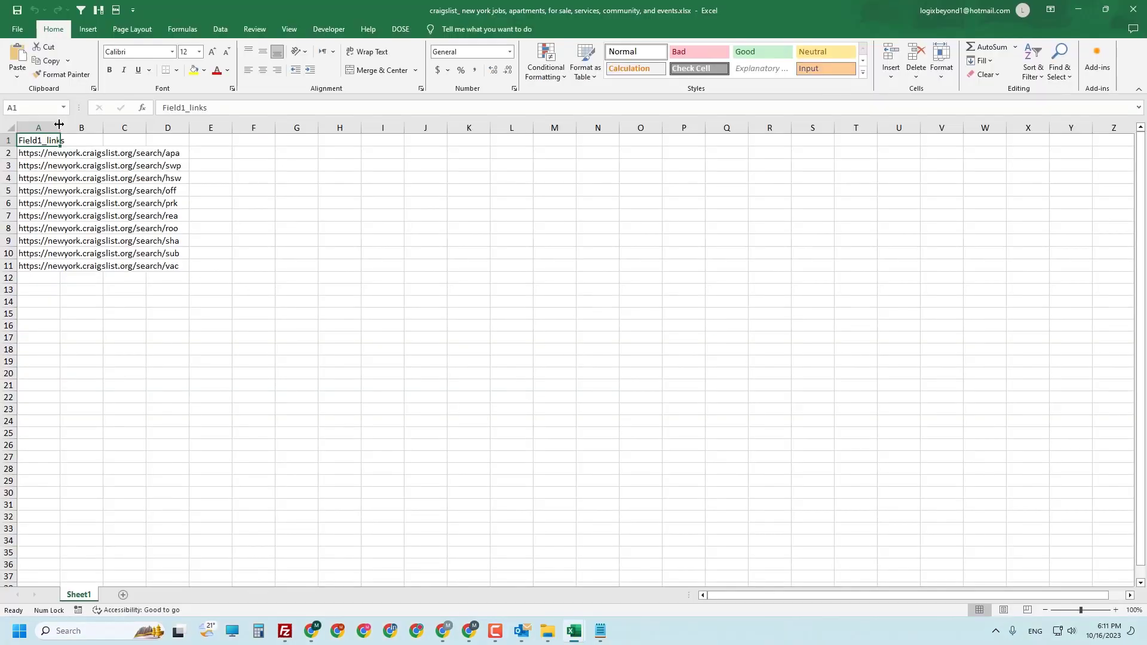
# Widen column A to fit the links and select the exported craigslist URLs in A2:A11
pyautogui.moveTo(59, 123); pyautogui.dragTo(225, 123)
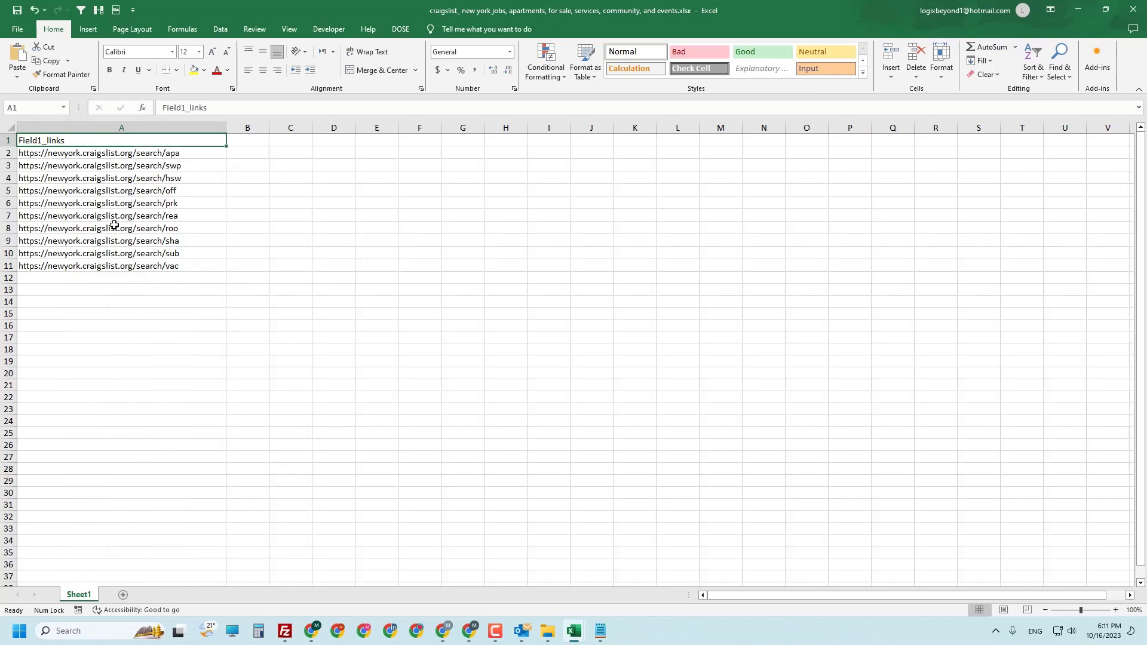
pyautogui.moveTo(43, 153); pyautogui.dragTo(64, 265)
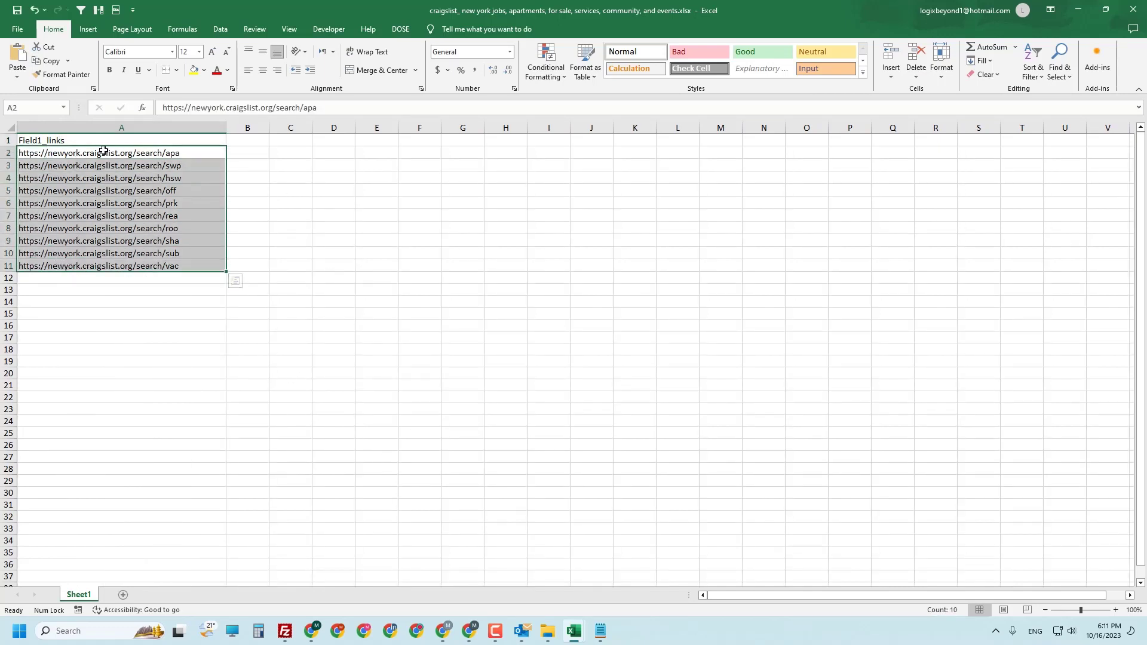
# Switch to the AliExpress window in Chrome and go to the AliExpress home page
pyautogui.click(470, 632)
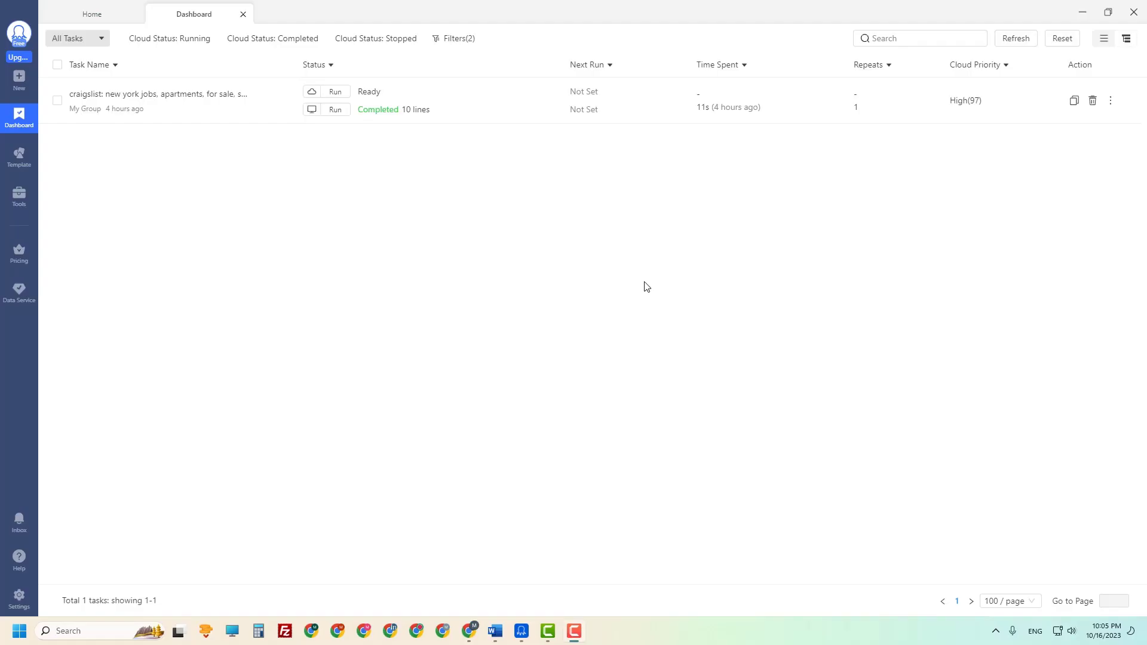
pyautogui.moveTo(466, 632)
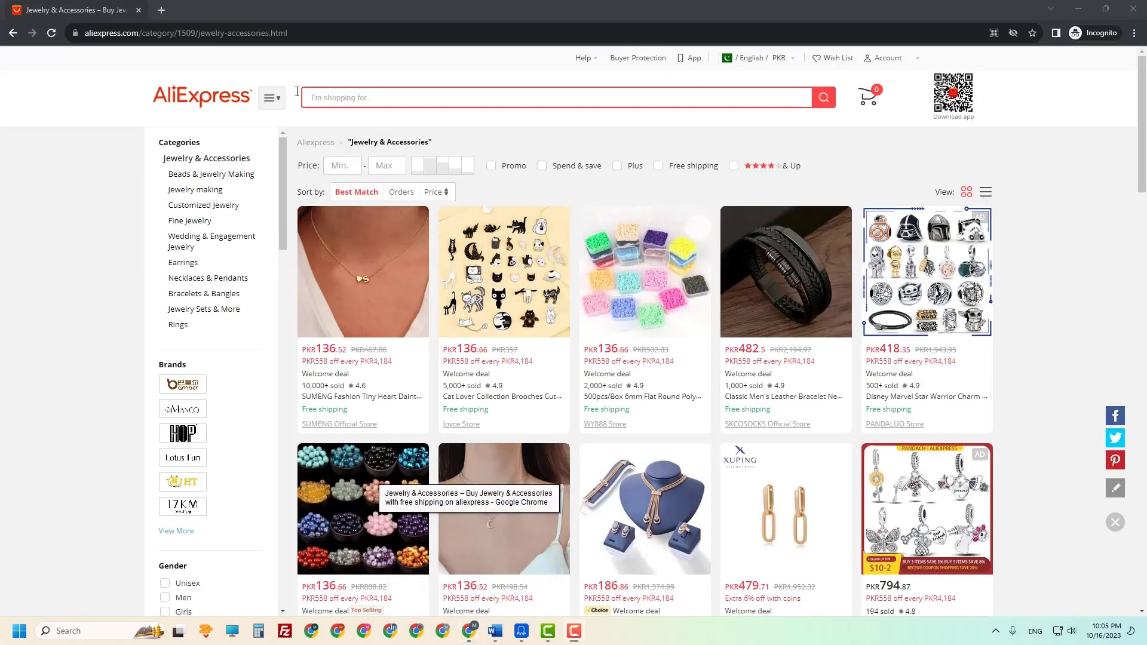
pyautogui.click(465, 583)
pyautogui.click(295, 36)
pyautogui.press('Return')
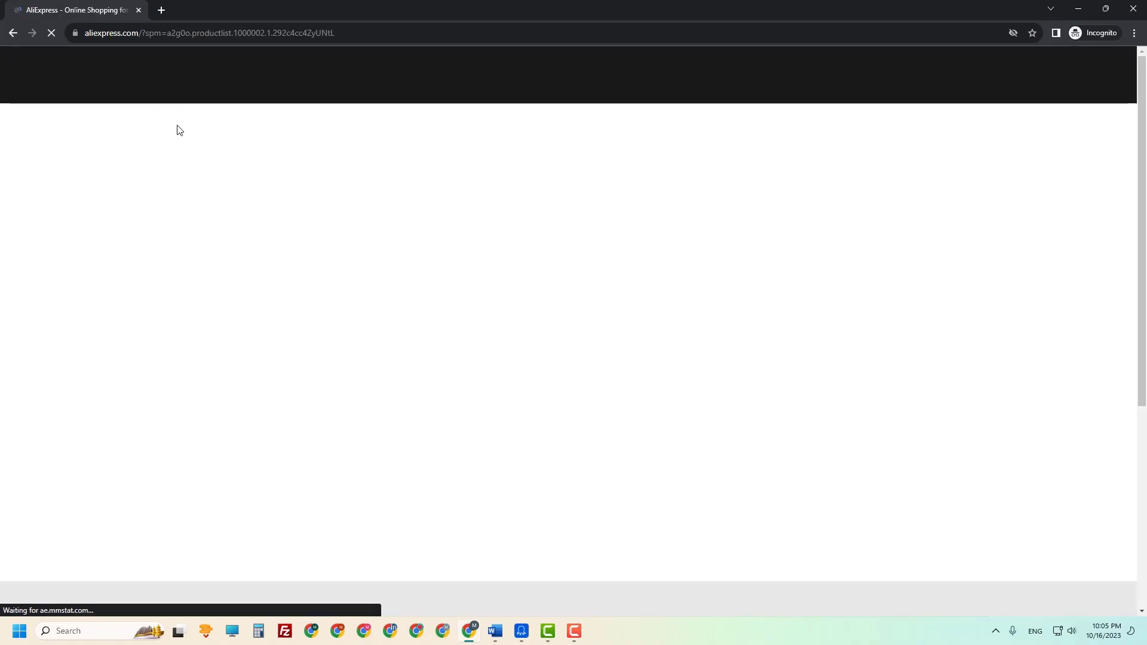
# Open the Engine Oil listing in the Automotive & Motorcycle category and copy its page URL
pyautogui.scroll(-10, 225, 336)
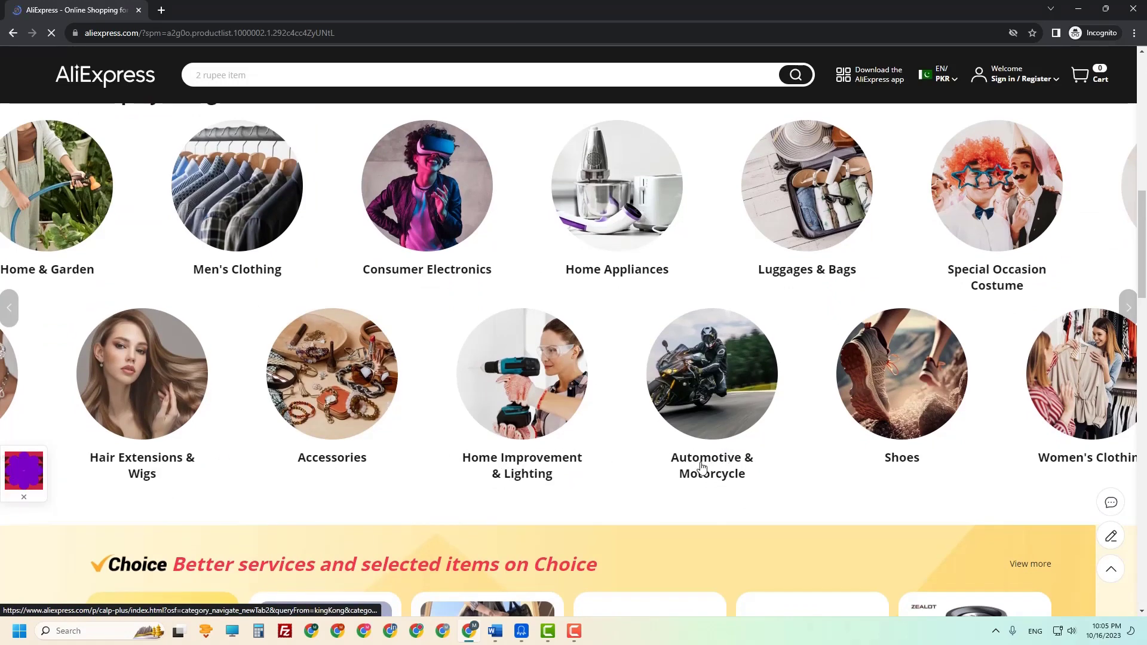
pyautogui.click(703, 466)
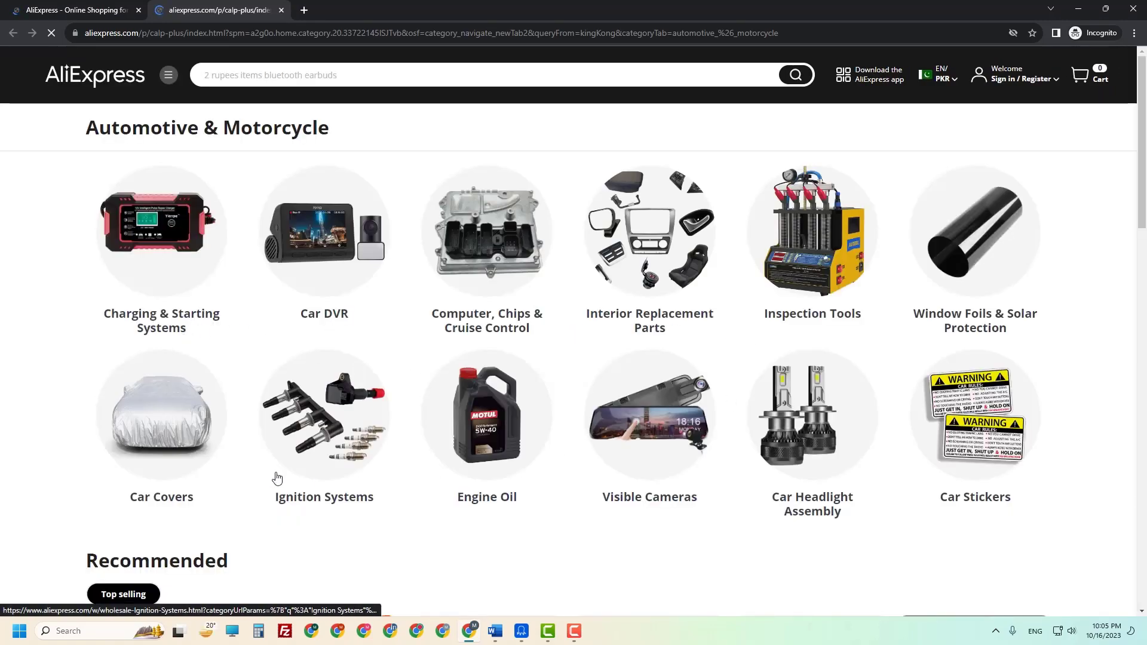
pyautogui.click(473, 504)
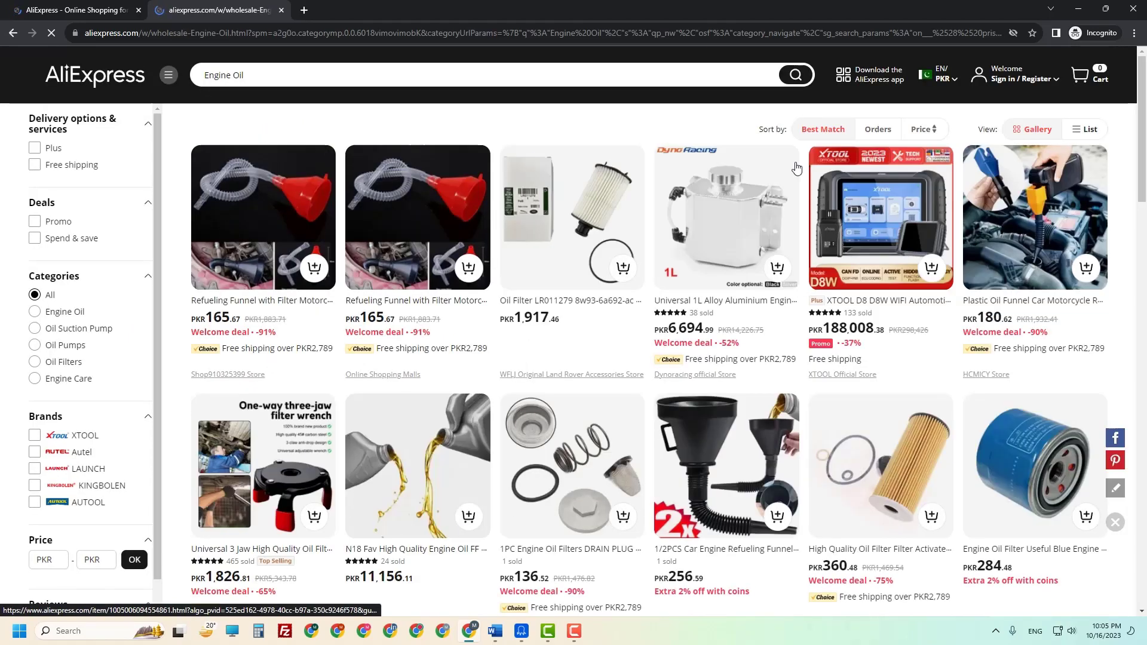
pyautogui.click(404, 40)
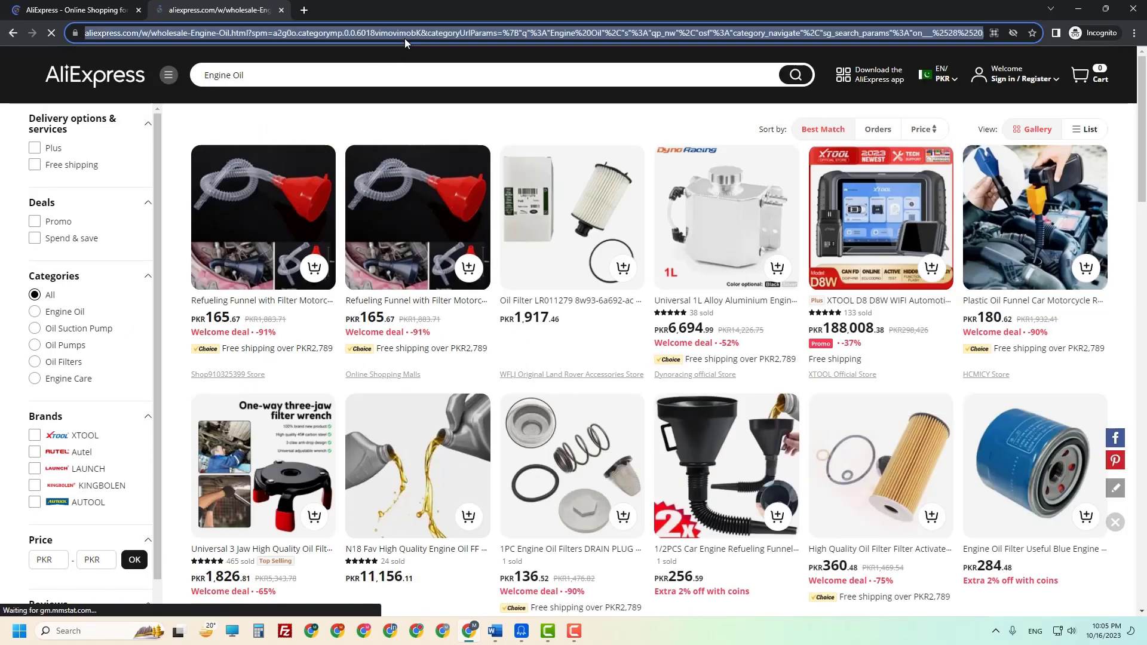
# Switch to Octoparse and create a custom task in My Group from the copied AliExpress Engine Oil URL
pyautogui.hotkey('alt', 'Tab')
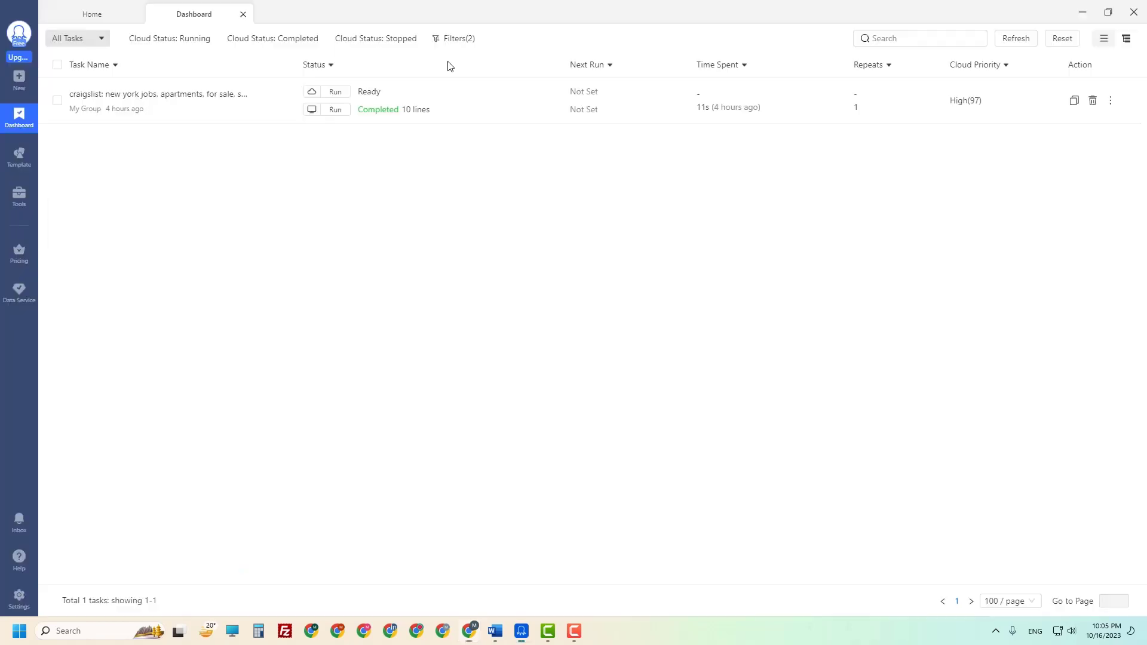
pyautogui.click(19, 76)
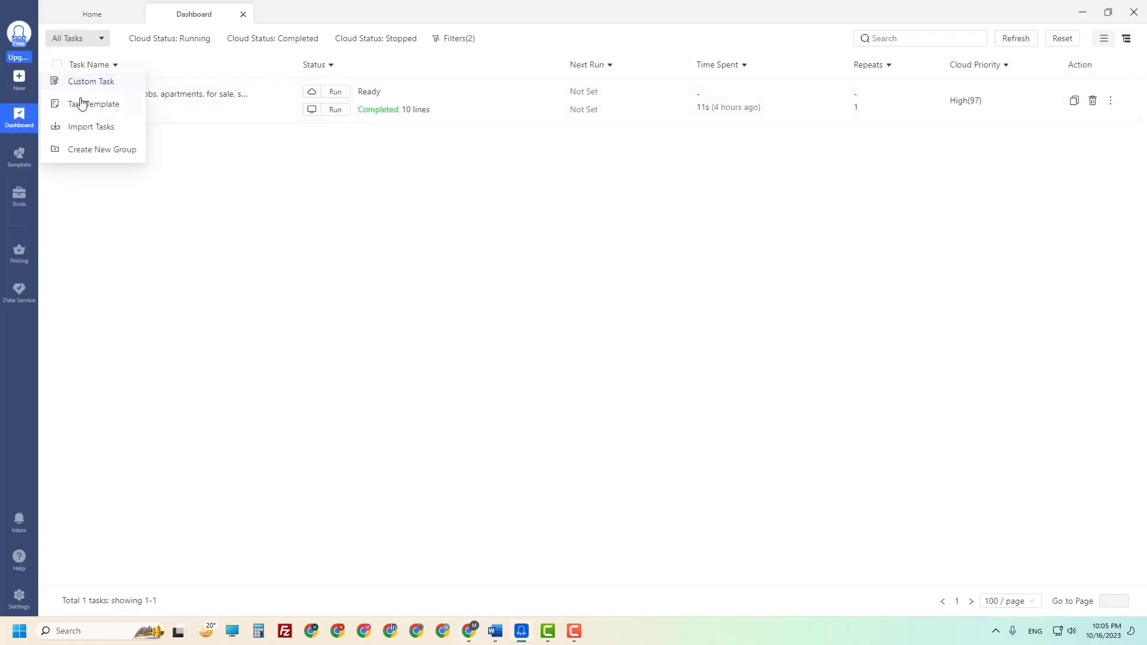
pyautogui.click(87, 82)
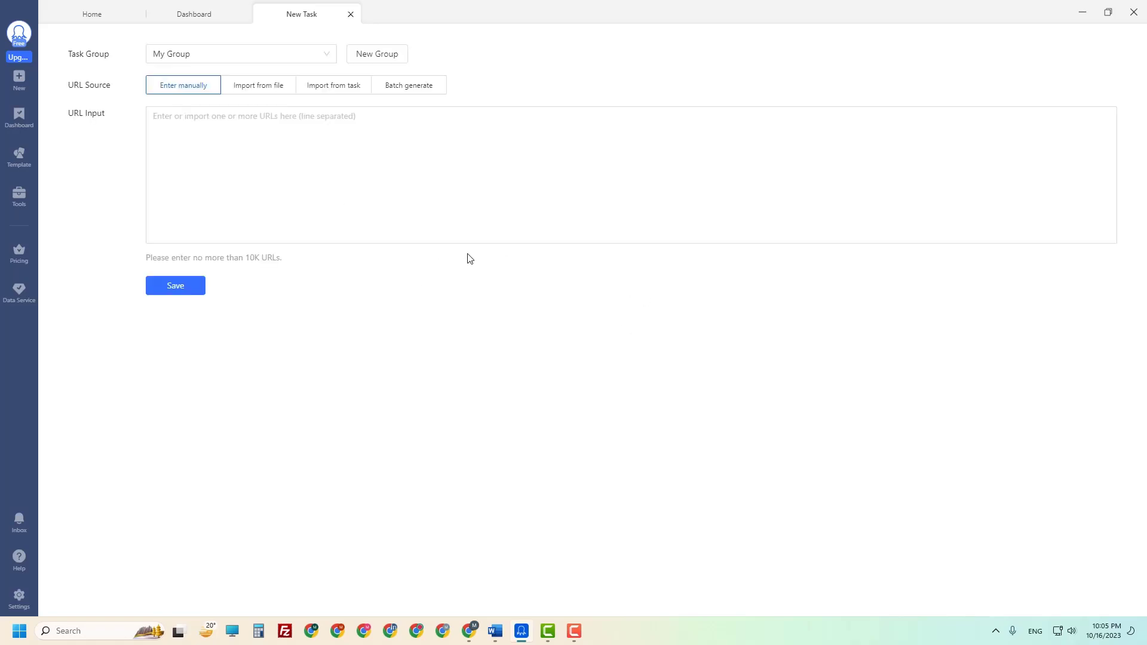
pyautogui.click(266, 144)
pyautogui.hotkey('ctrl', 'v')
pyautogui.click(189, 293)
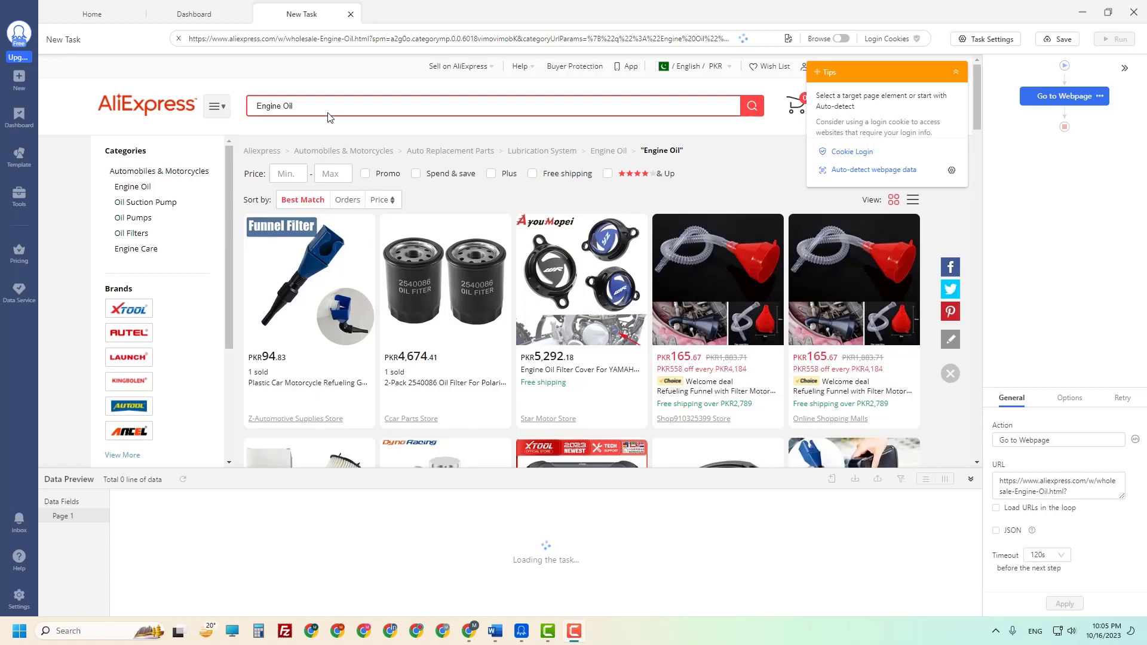
# Try to select the product titles across the Engine Oil listing and change the selection to their enclosing A link element
pyautogui.scroll(-2, 309, 380)
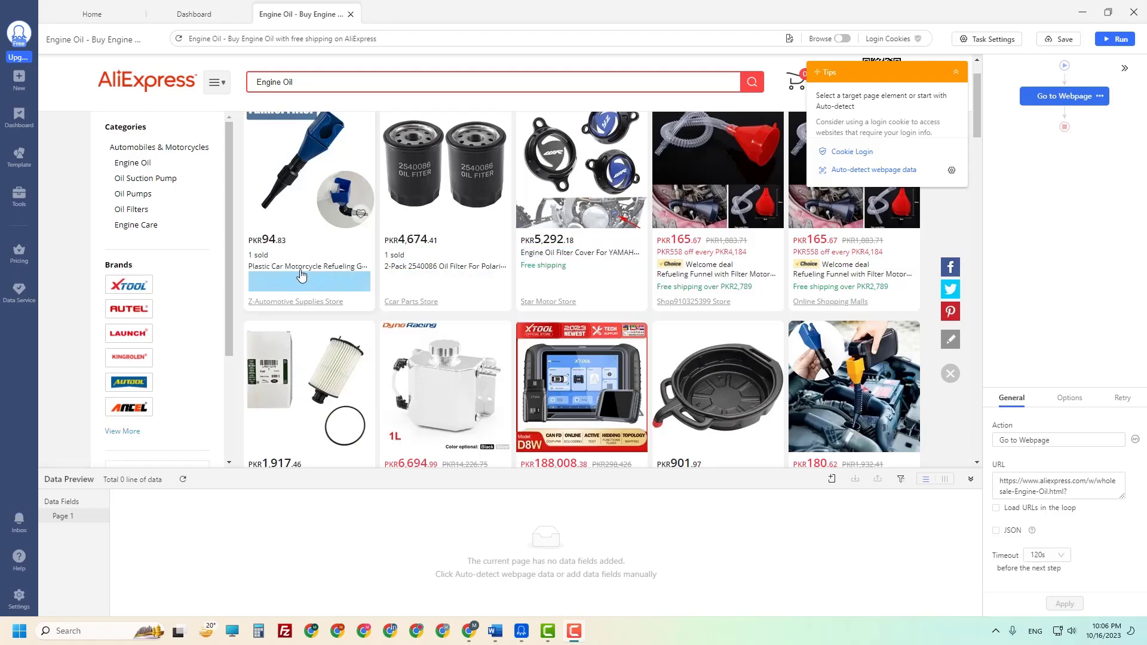
pyautogui.click(300, 269)
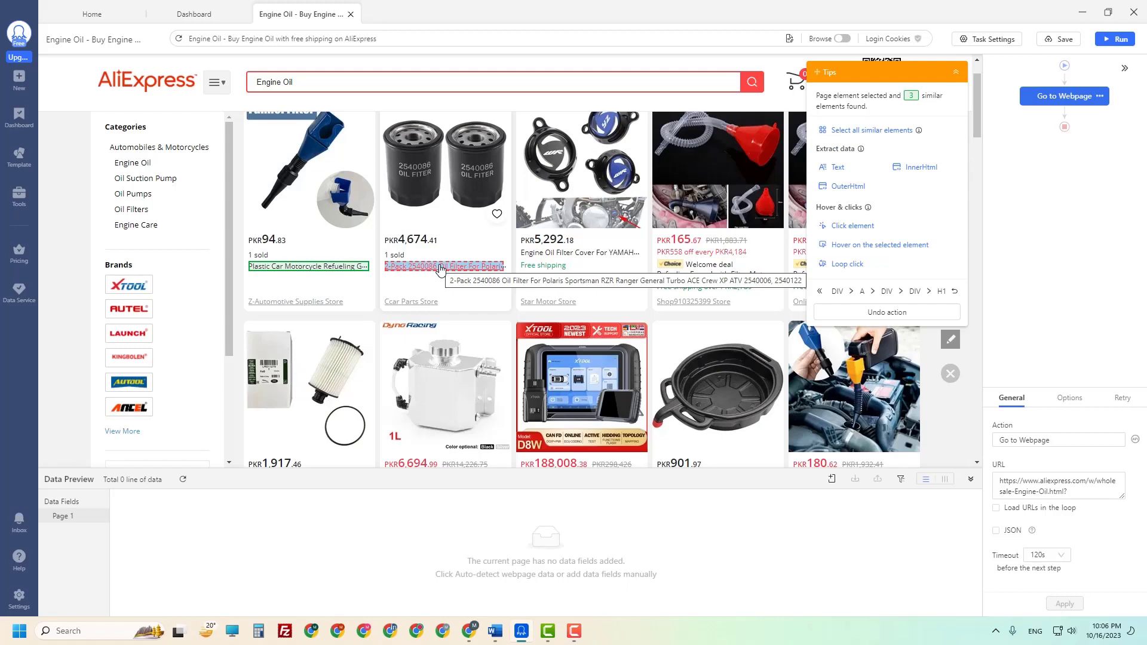
pyautogui.click(441, 269)
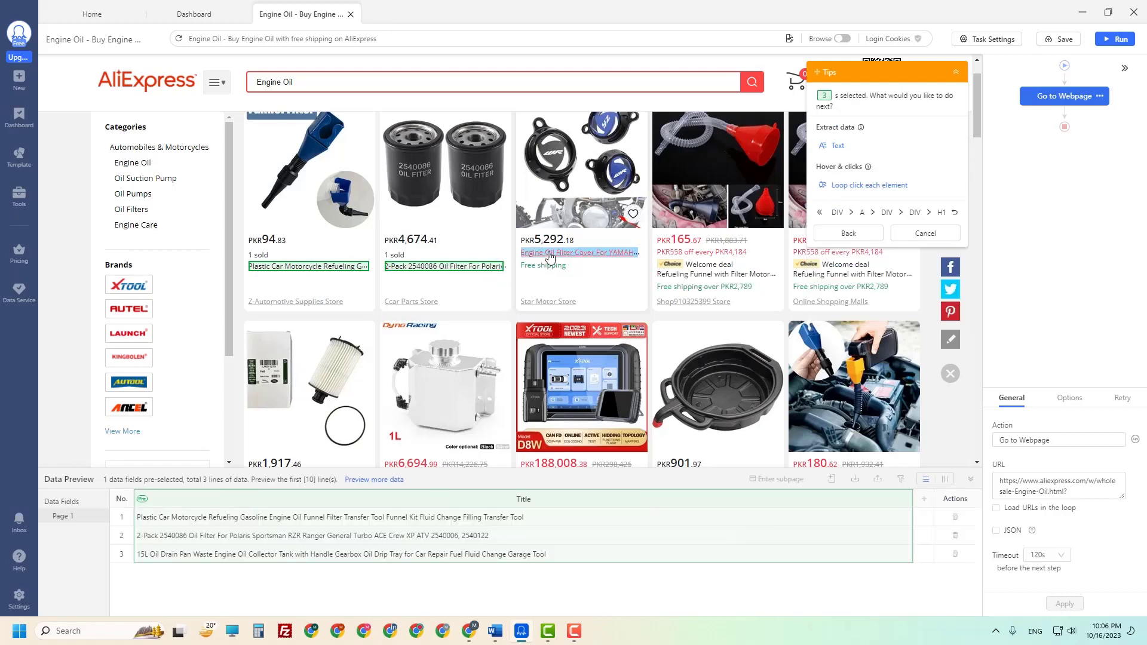
pyautogui.click(550, 254)
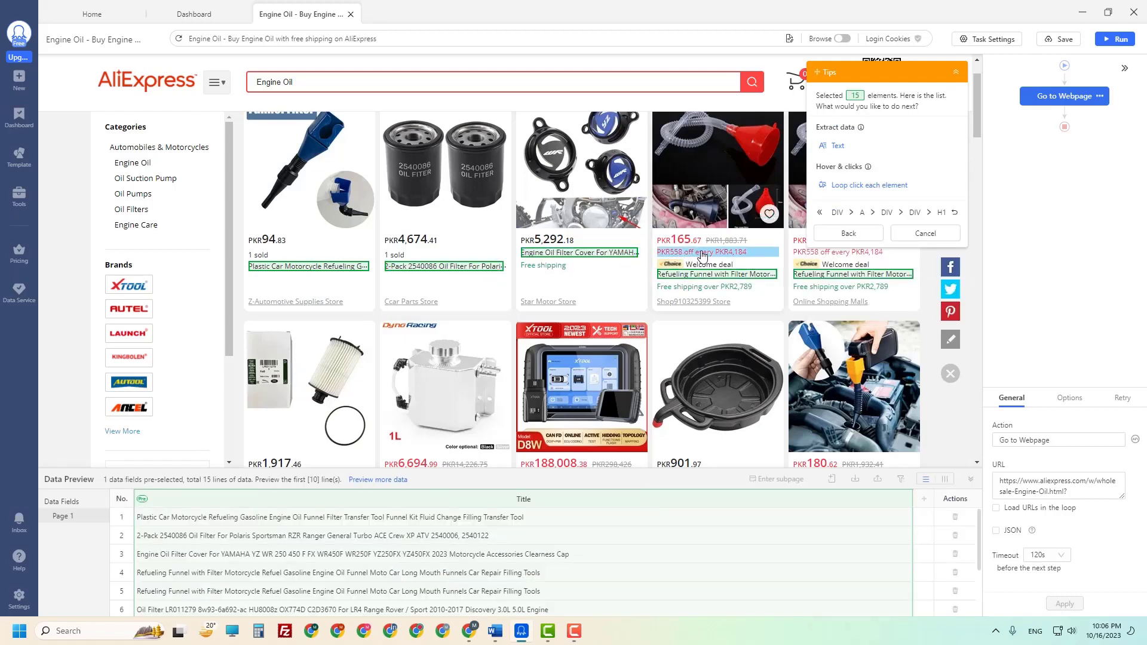
pyautogui.scroll(-5, 619, 370)
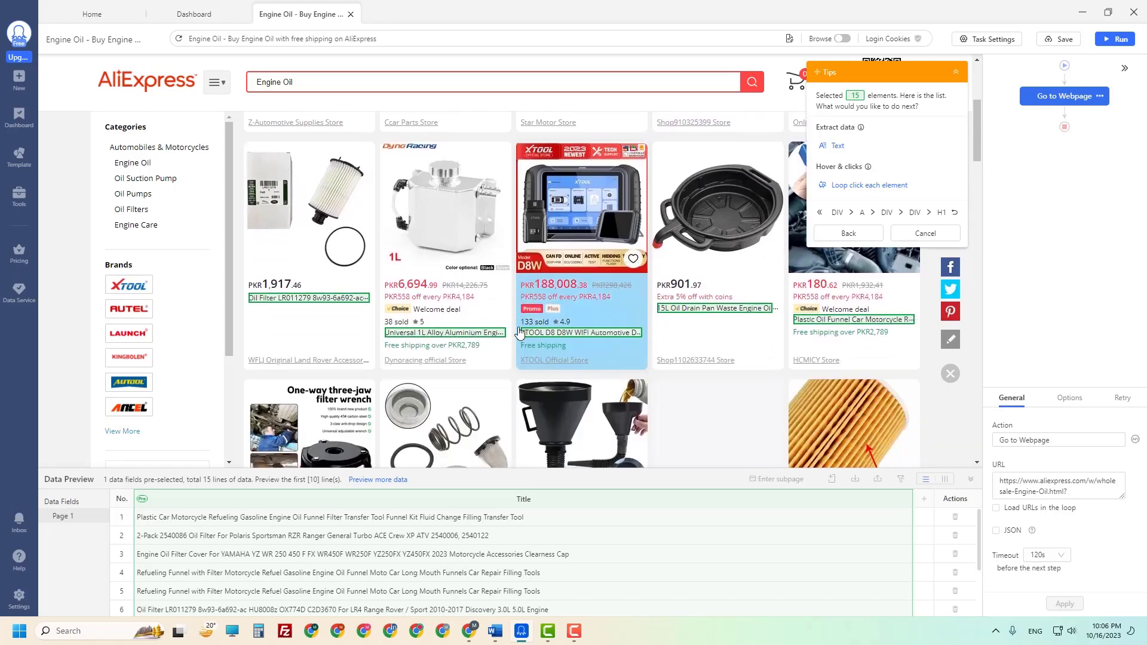
pyautogui.scroll(5, 336, 274)
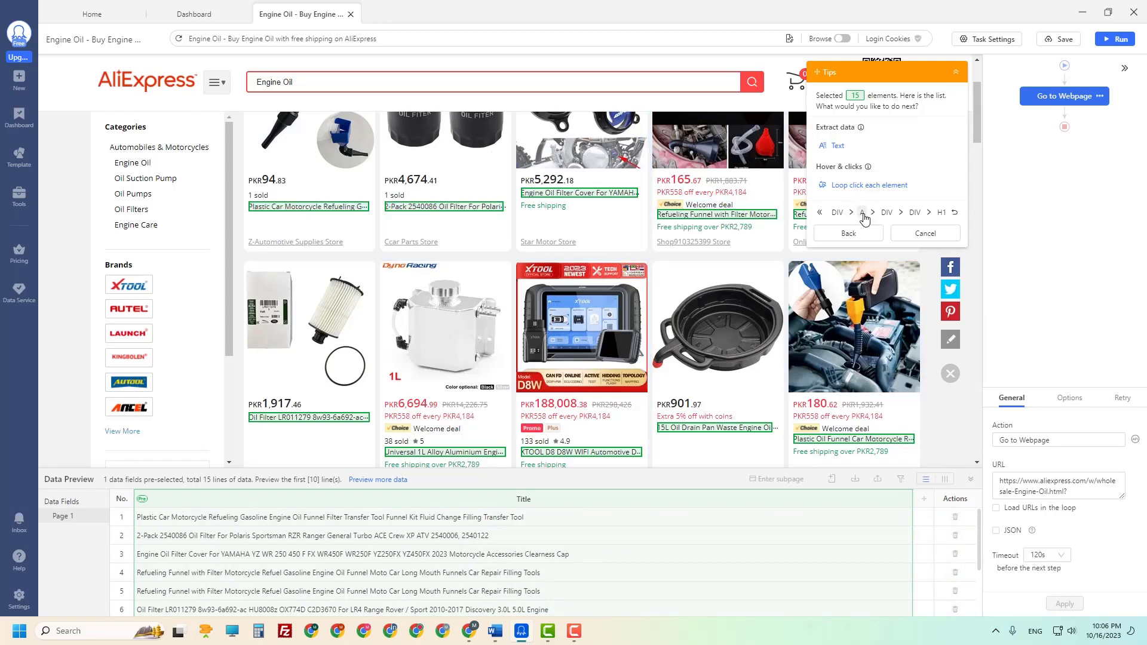
pyautogui.click(862, 213)
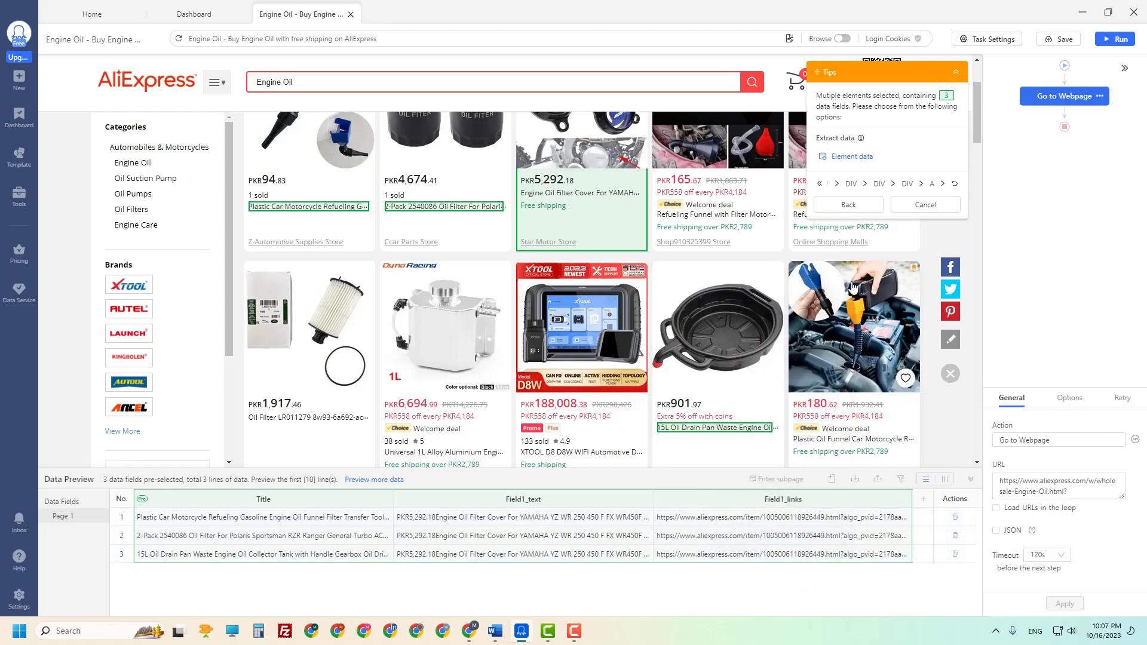
pyautogui.click(926, 206)
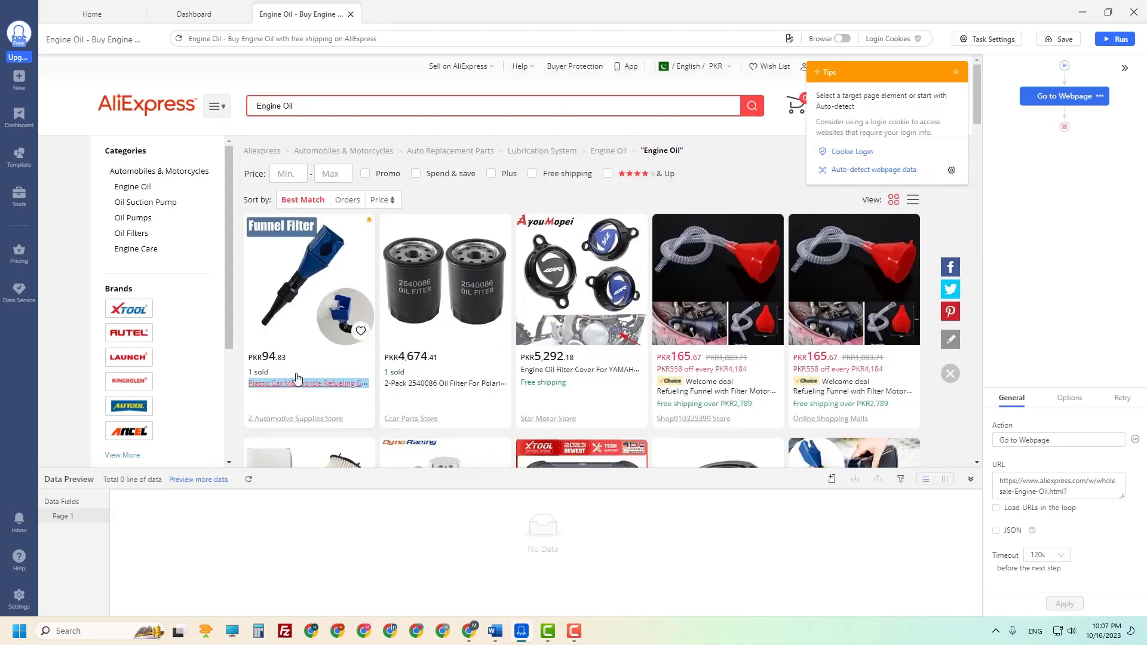
# Auto-detect the Engine Oil page's data and review the detected fields in the data preview
pyautogui.click(856, 170)
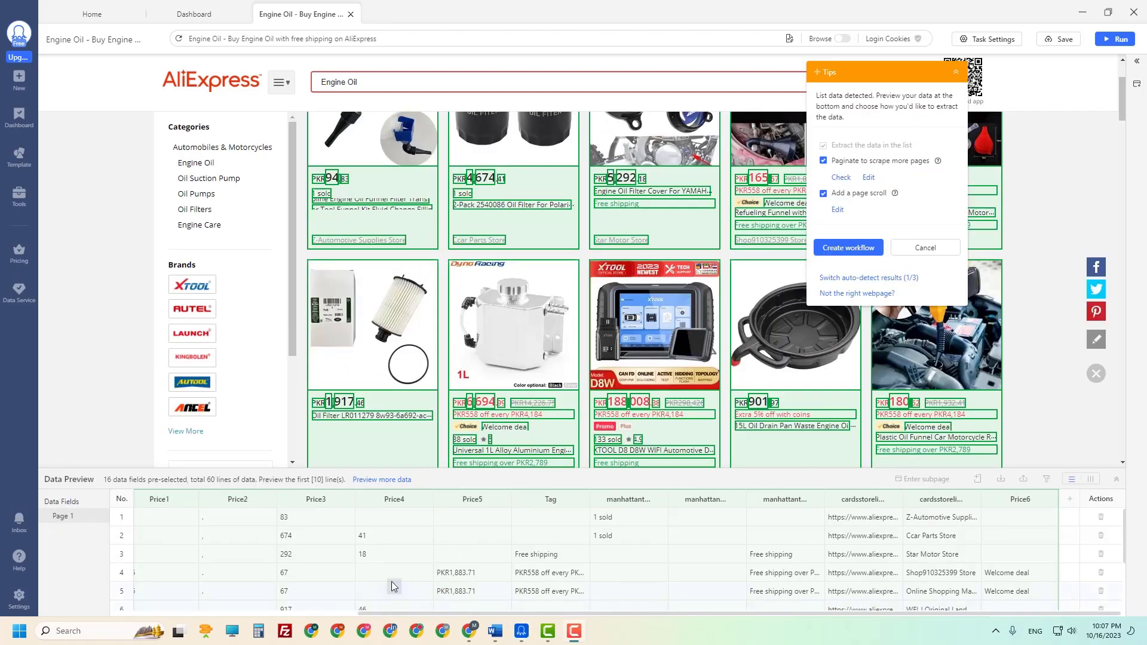
pyautogui.moveTo(611, 613); pyautogui.dragTo(350, 616)
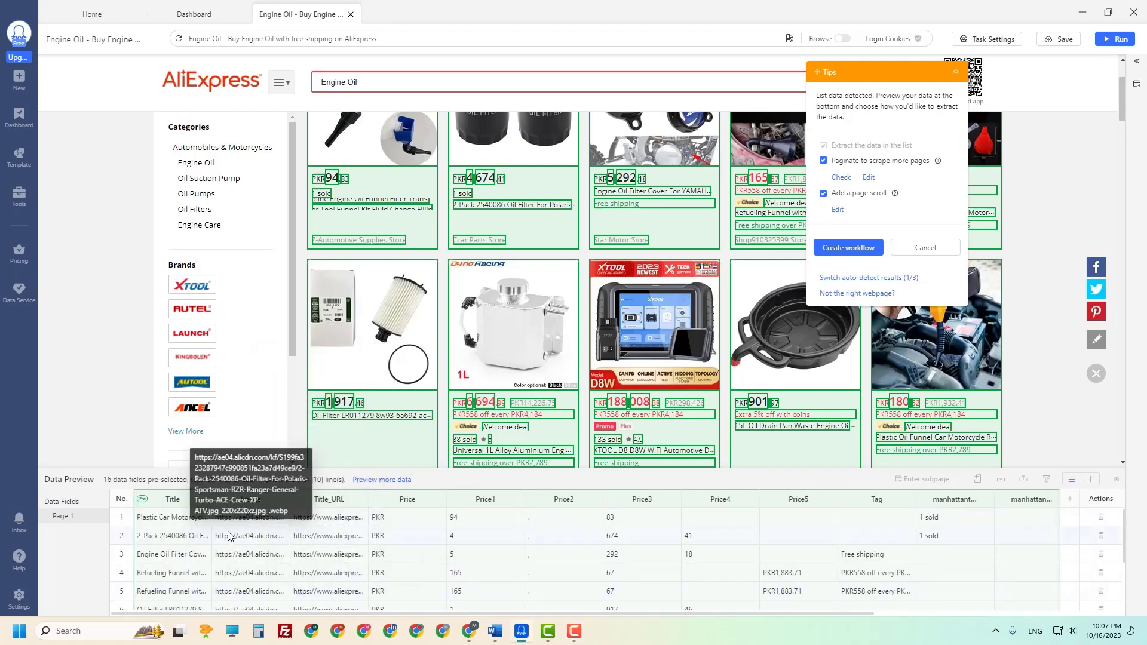
pyautogui.moveTo(452, 613); pyautogui.dragTo(372, 619)
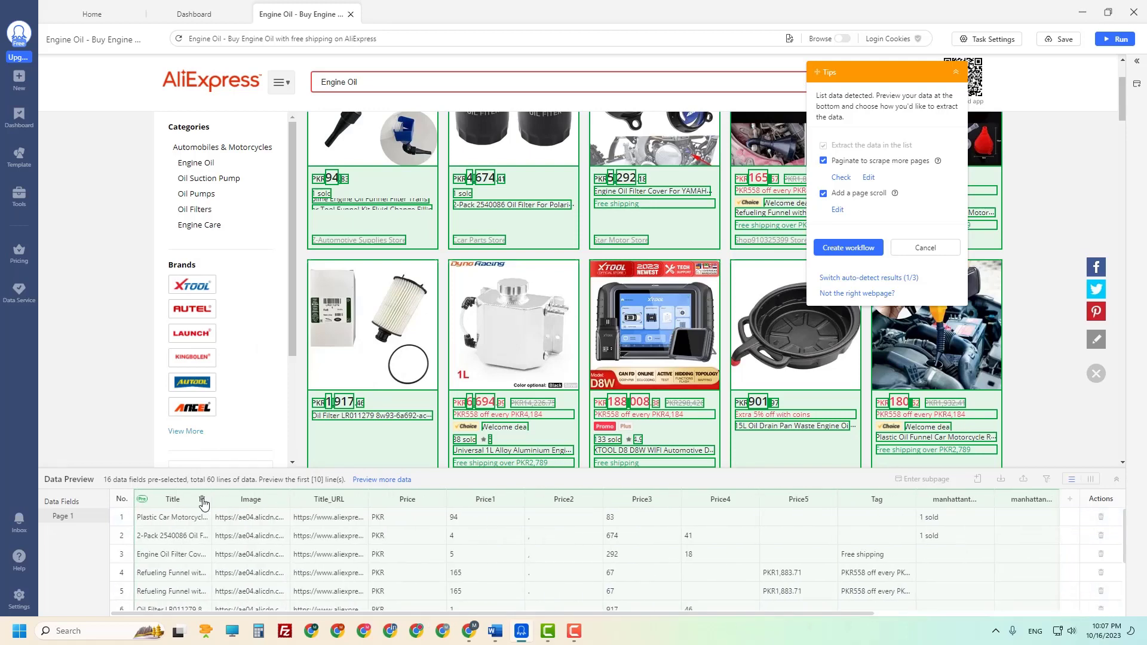
# Delete the auto-detected title, image, price, tag, store and other fields from the data preview, keeping only Title_URL
pyautogui.click(202, 501)
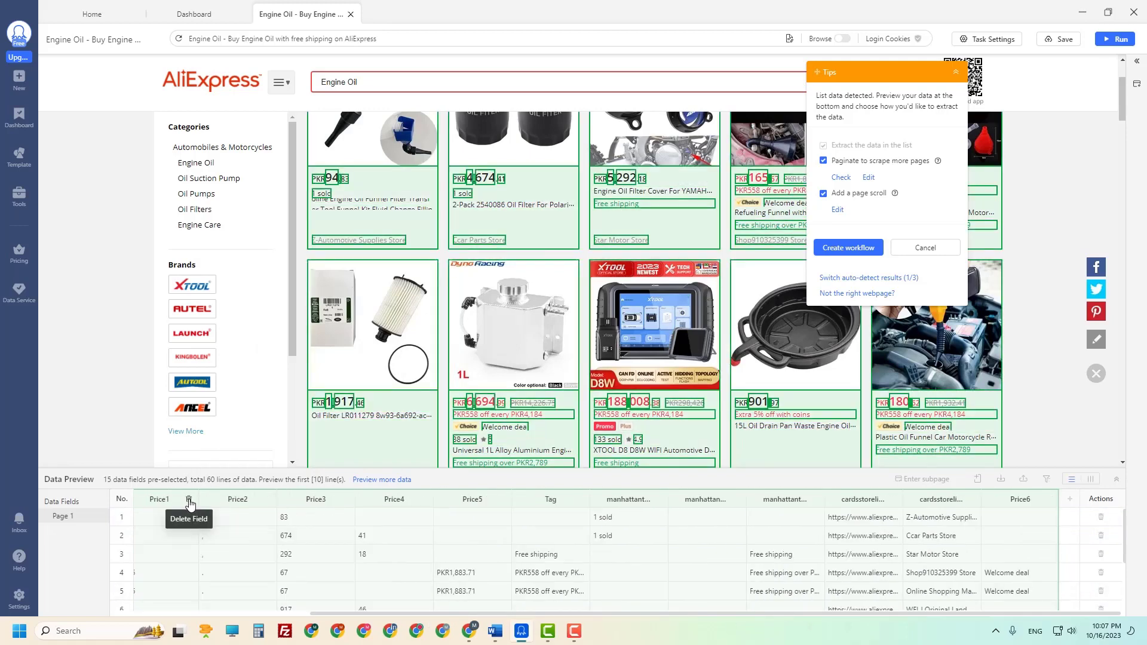
pyautogui.click(189, 502)
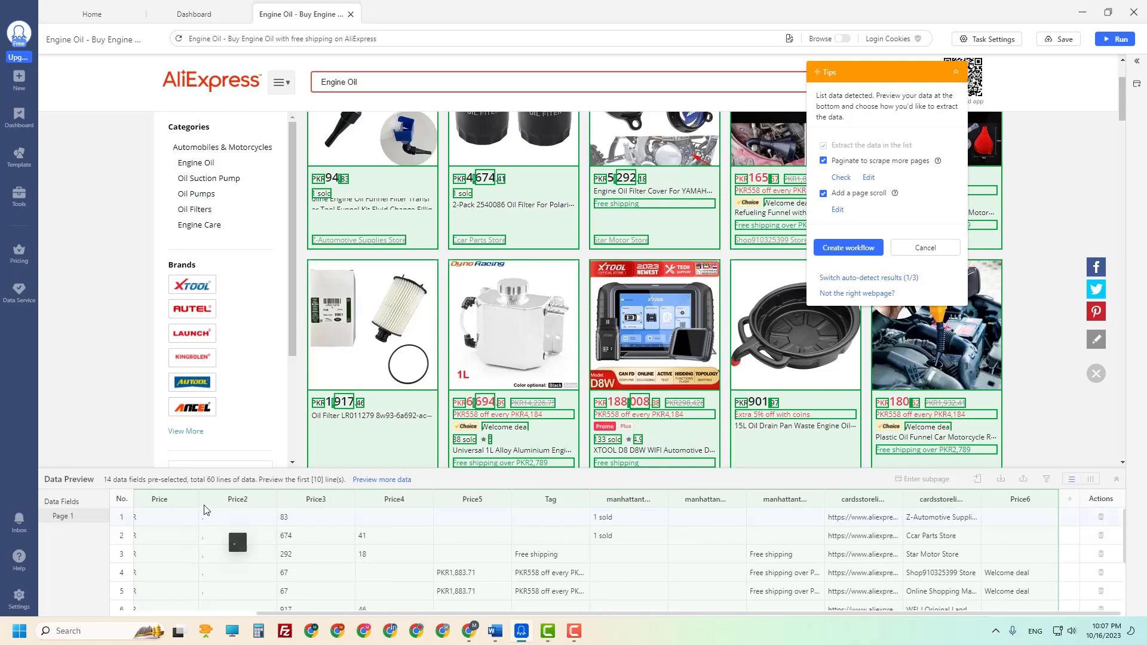
pyautogui.click(188, 501)
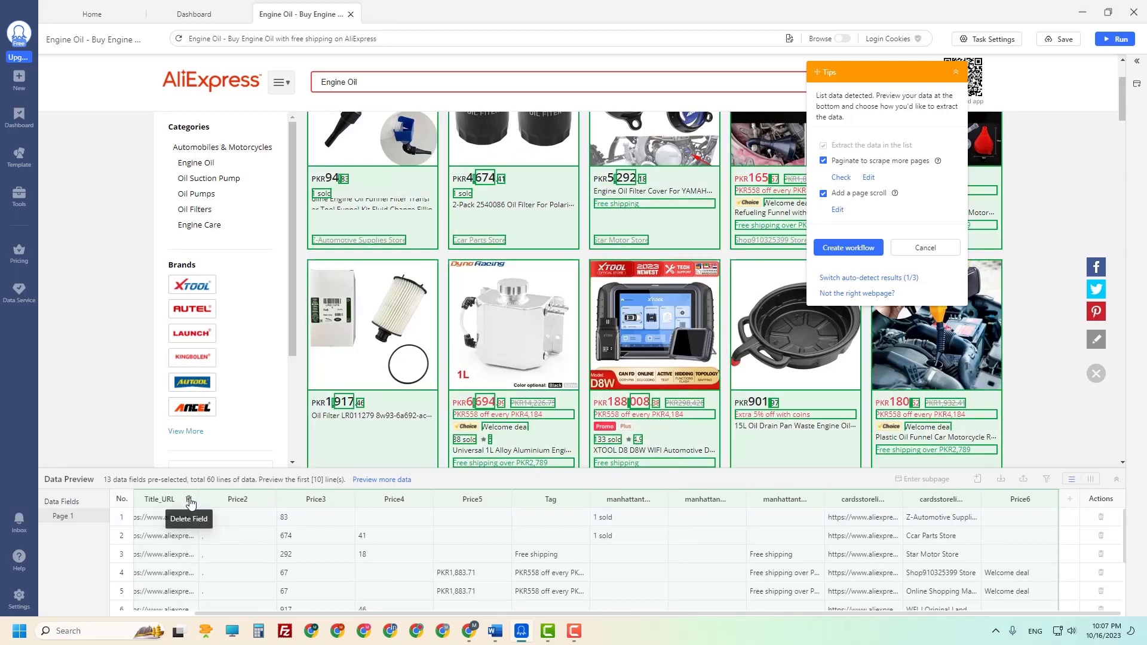
pyautogui.click(266, 501)
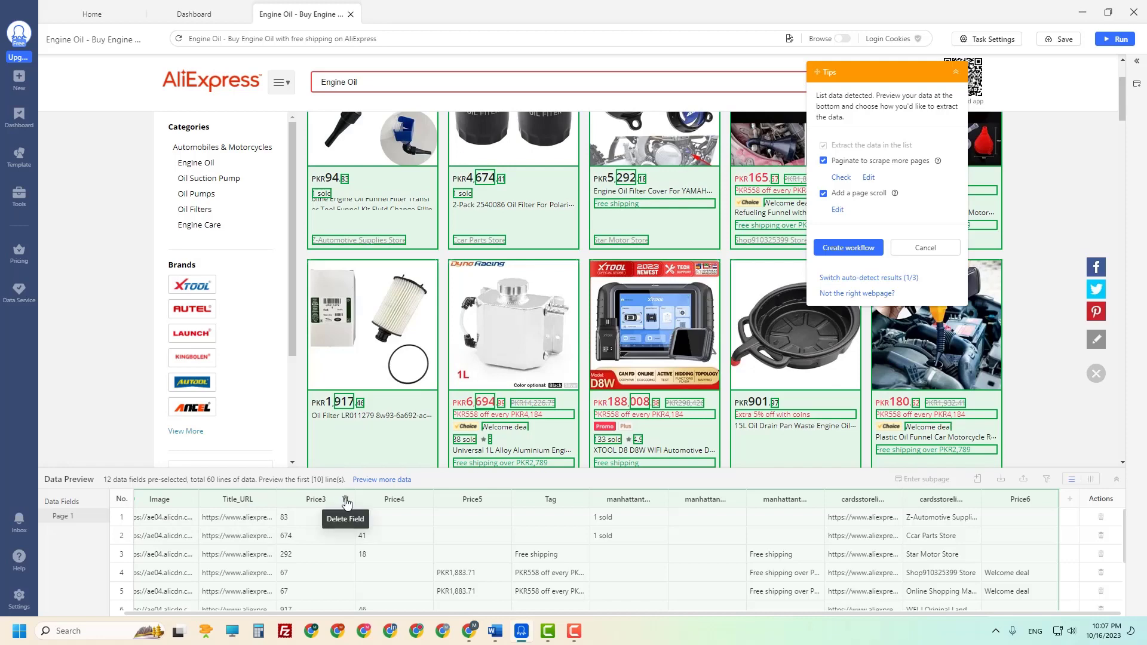
pyautogui.click(345, 500)
pyautogui.click(460, 500)
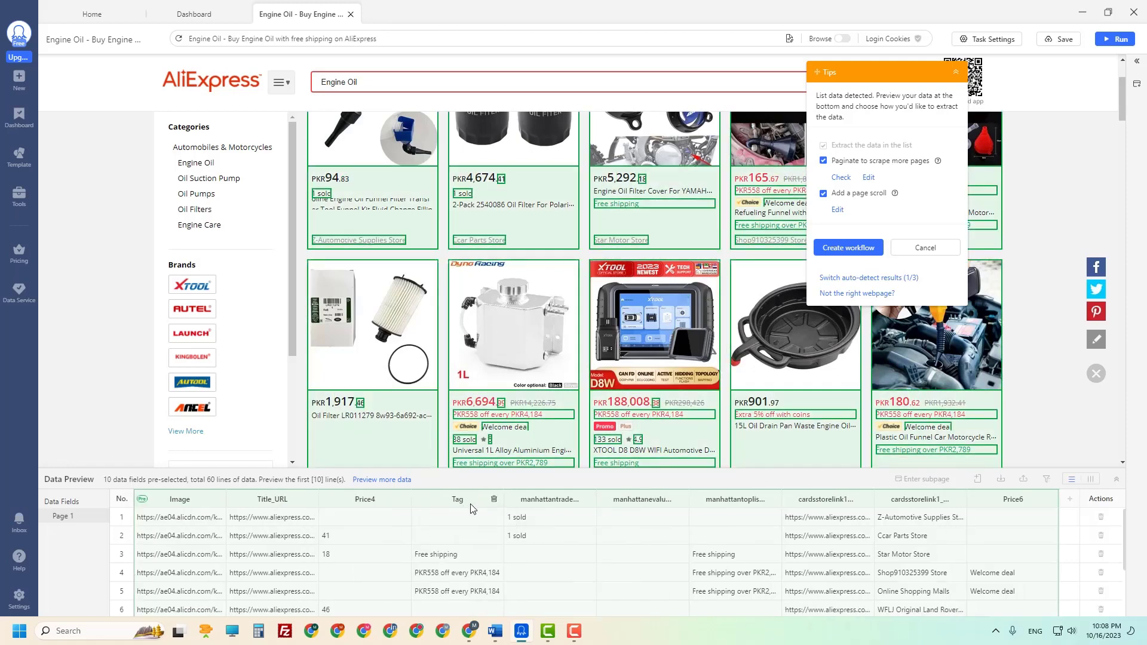
pyautogui.click(495, 500)
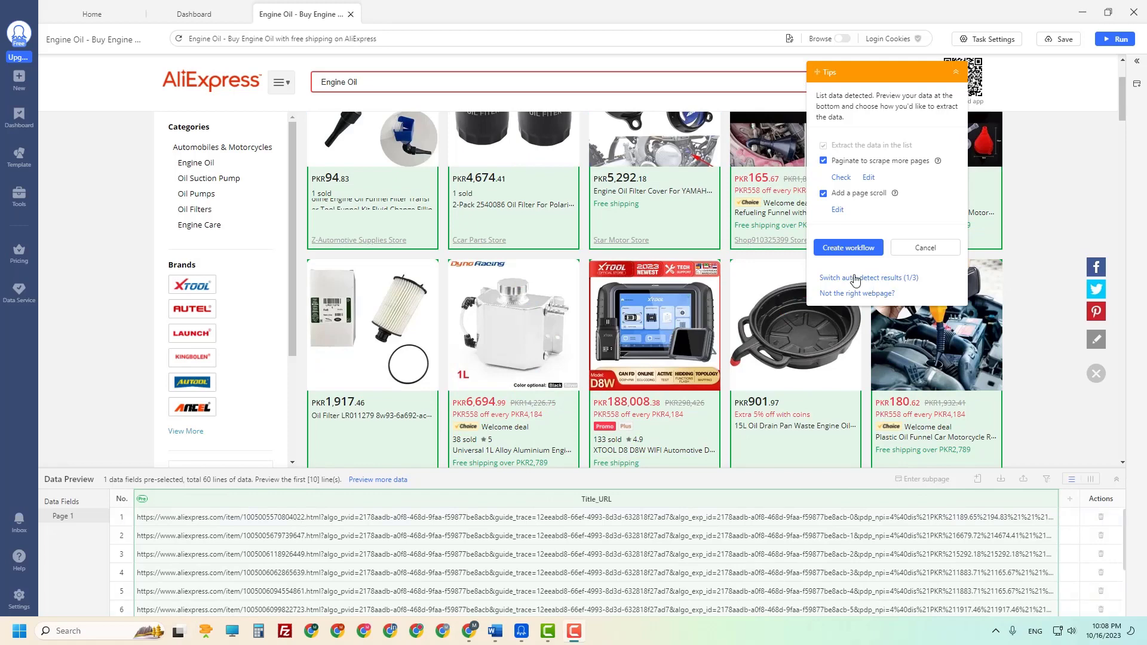
# Create the workflow from the detected Engine Oil list, apply the Extract Data settings and save the task
pyautogui.click(833, 254)
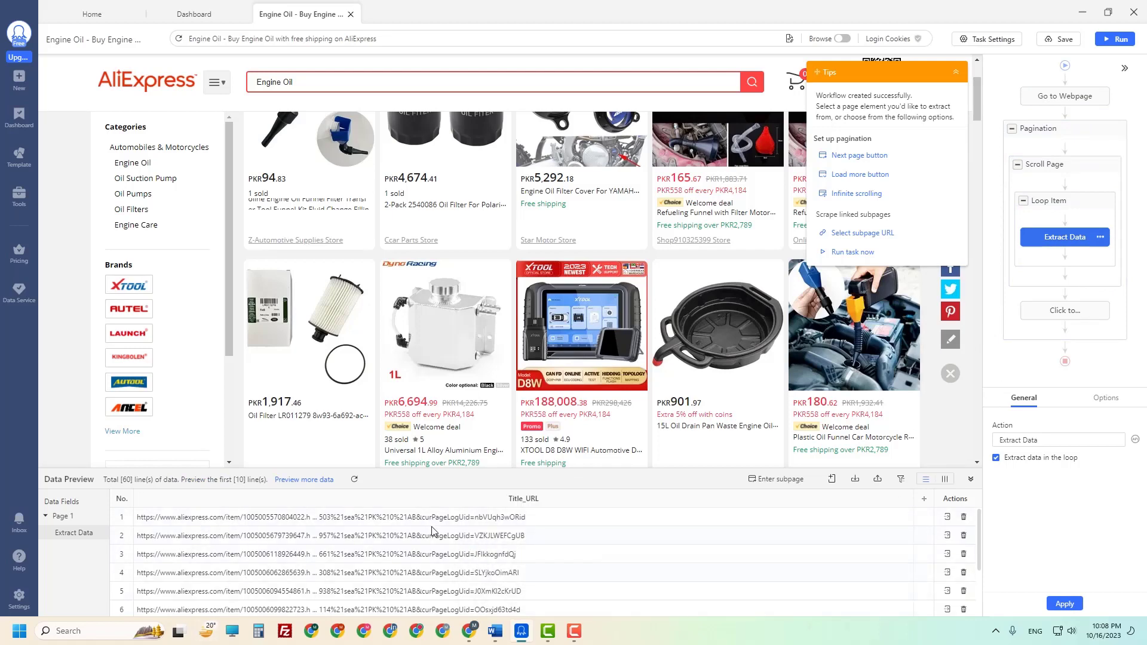
pyautogui.click(1064, 604)
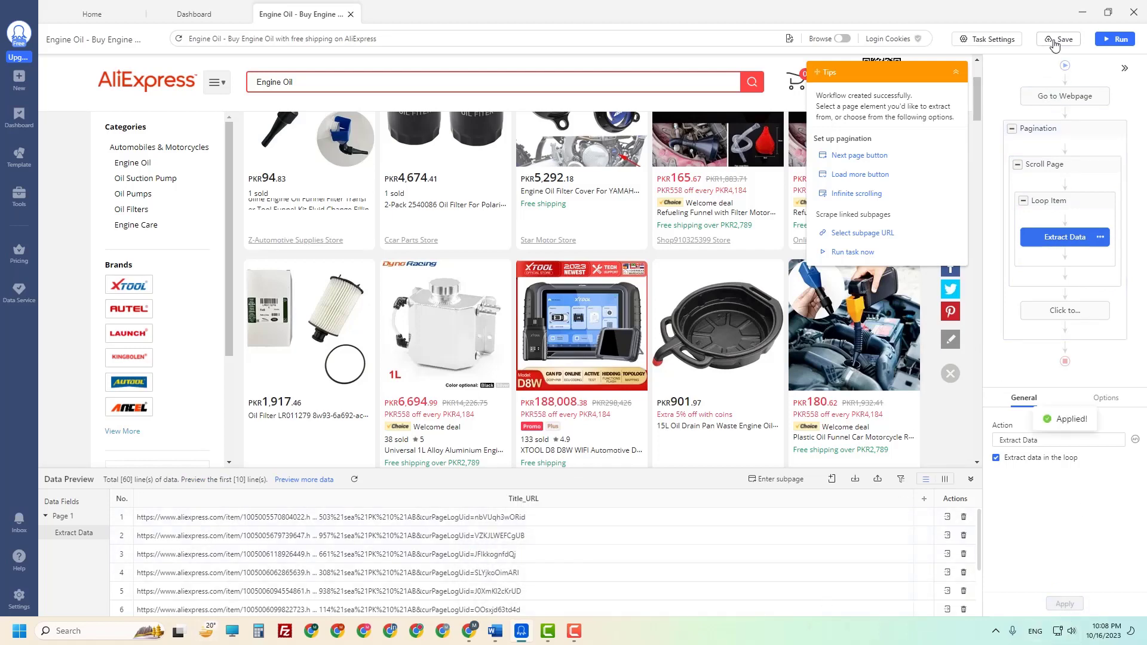
pyautogui.click(1056, 41)
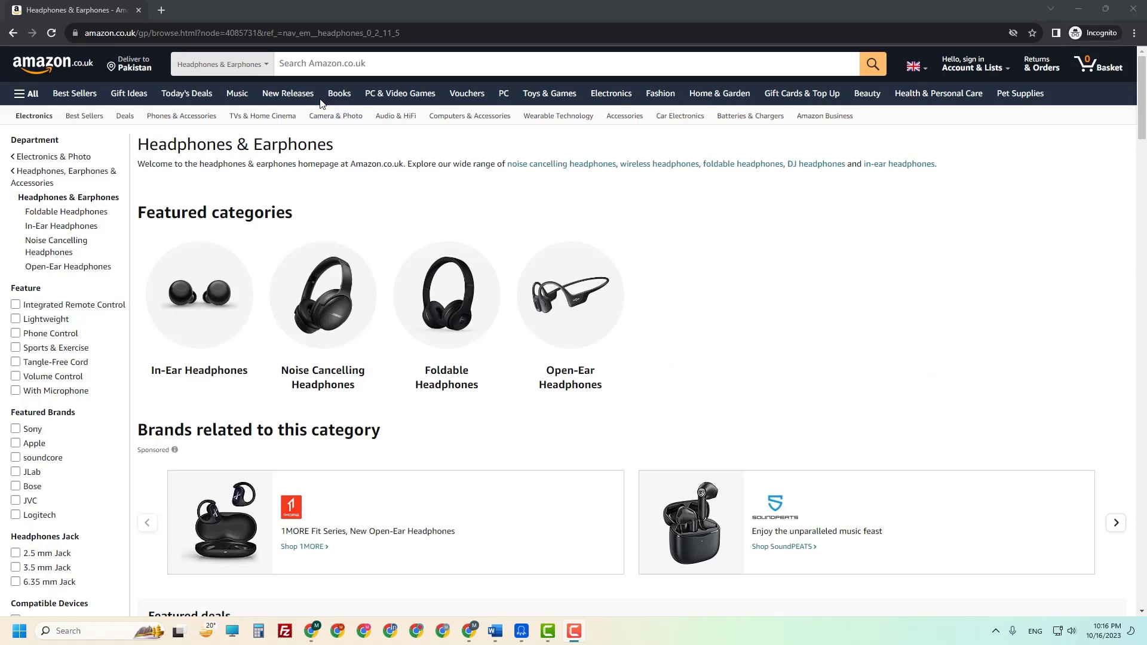
# Copy the page URL of Amazon.co.uk's Headphones & Earphones category and look over its product listing
pyautogui.click(412, 33)
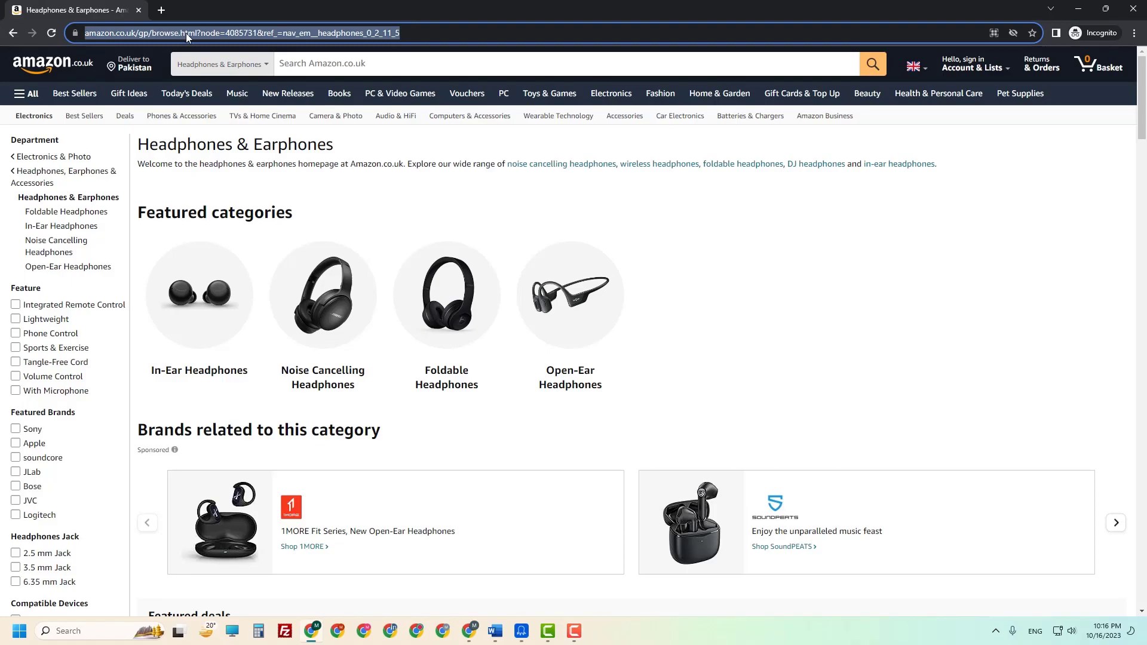
pyautogui.scroll(-15, 367, 363)
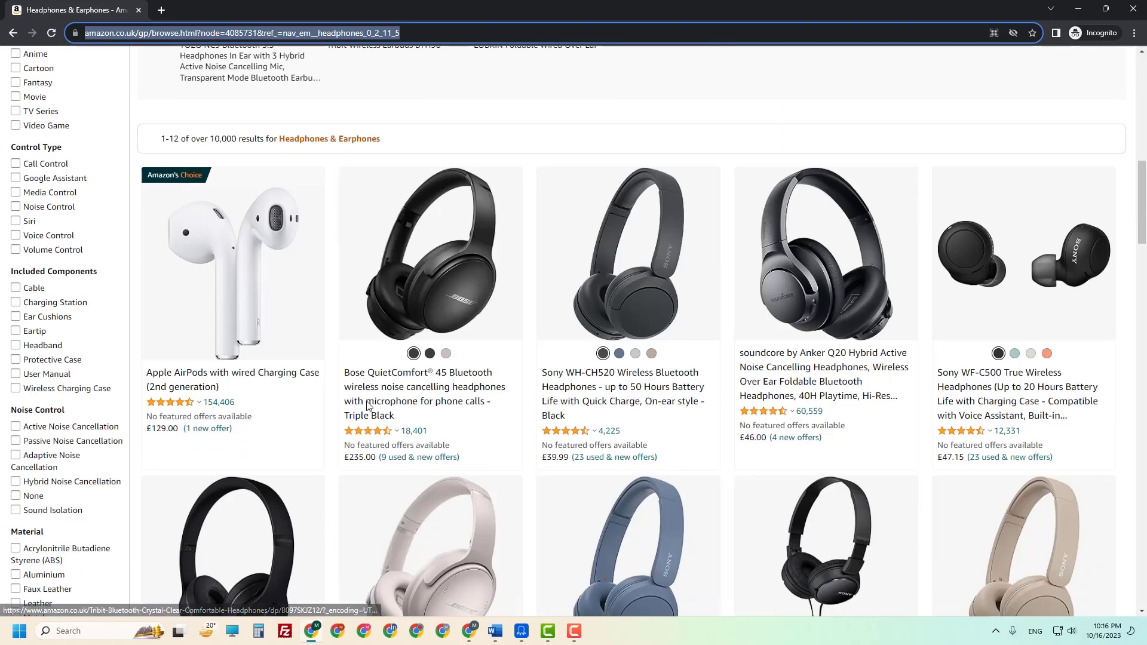
pyautogui.scroll(3, 367, 425)
# Switch to Octoparse, close the Engine Oil task and create a custom task from the copied Amazon URL
pyautogui.hotkey('alt', 'Tab')
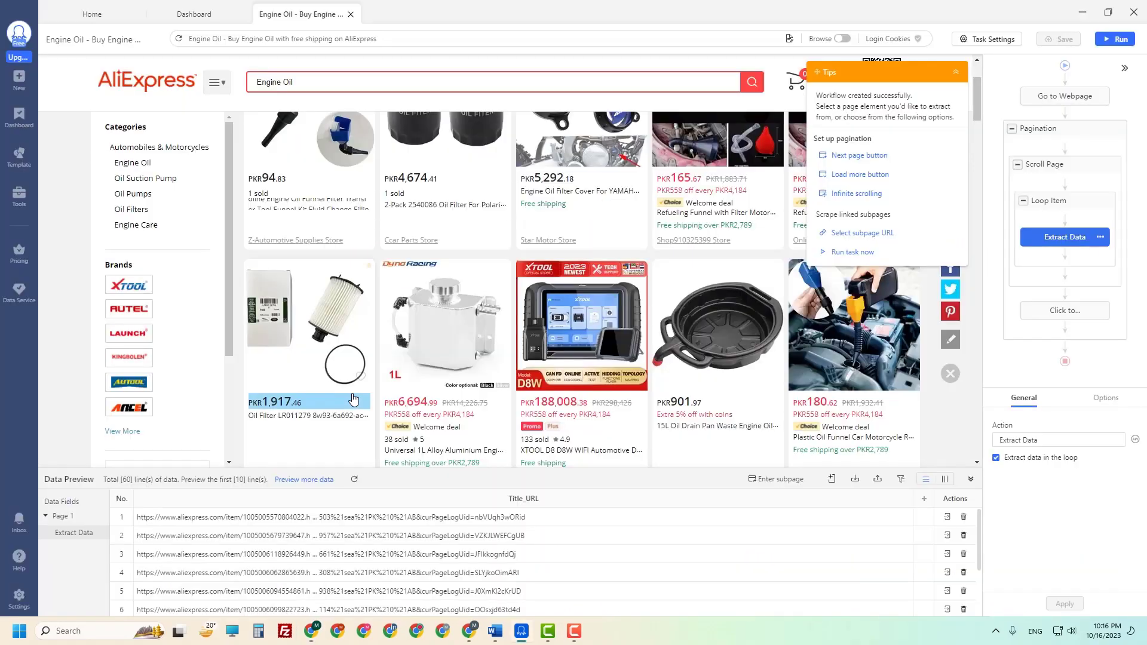
pyautogui.click(350, 14)
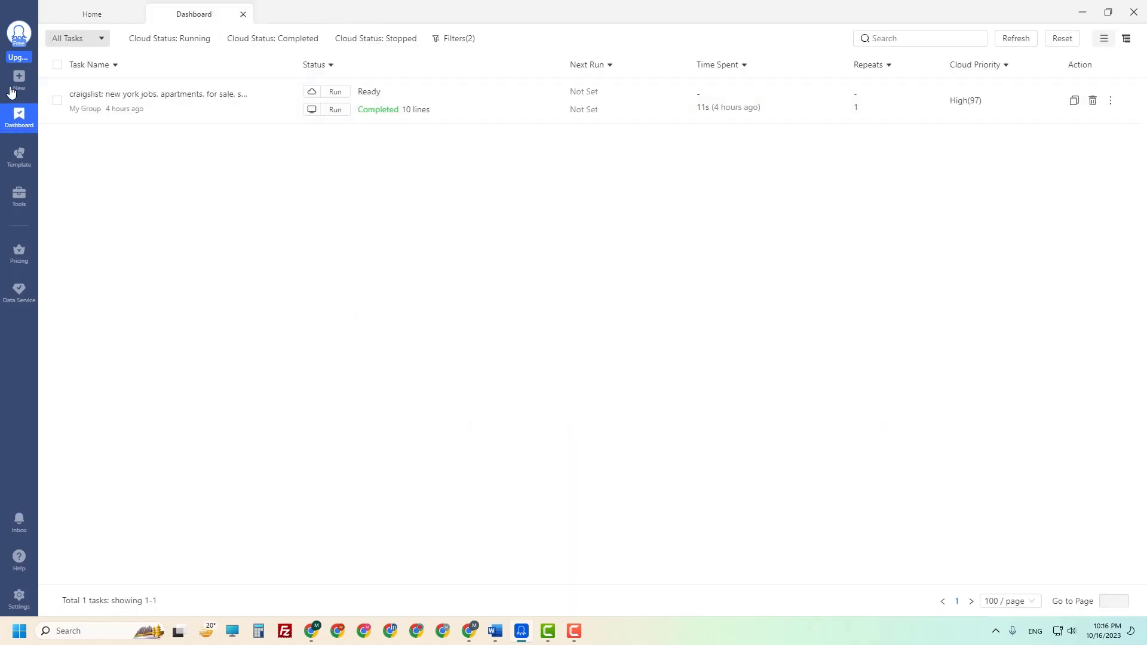
pyautogui.moveTo(21, 90)
pyautogui.click(67, 80)
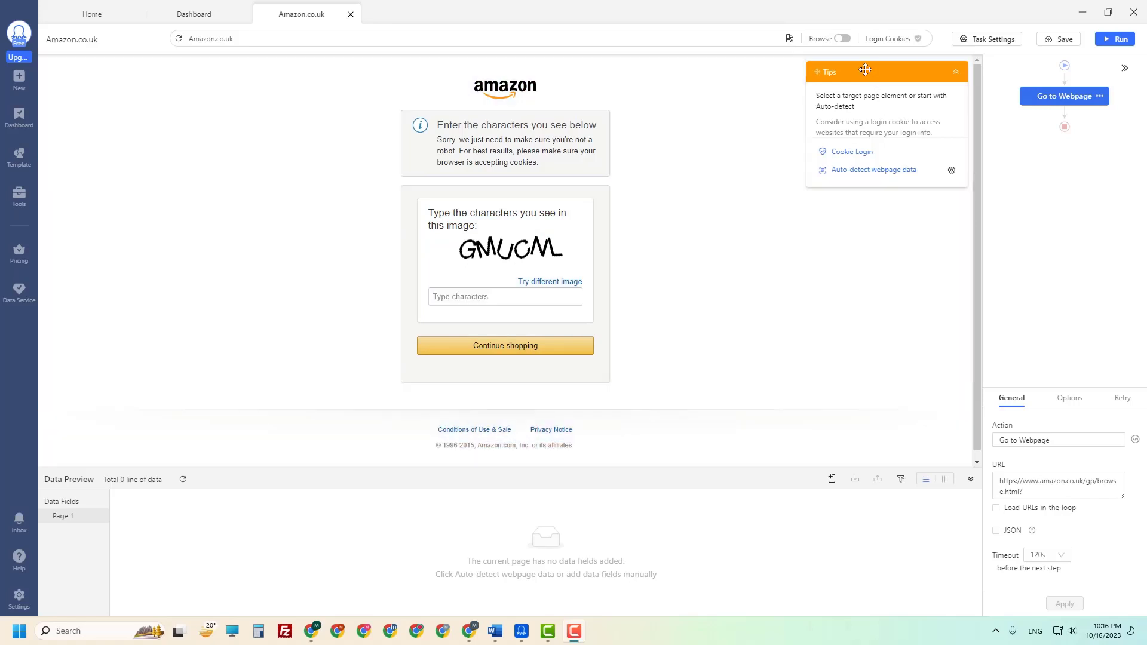
# Turn on Browse mode, enter the CAPTCHA characters on Amazon's robot check and continue to the shop
pyautogui.click(843, 39)
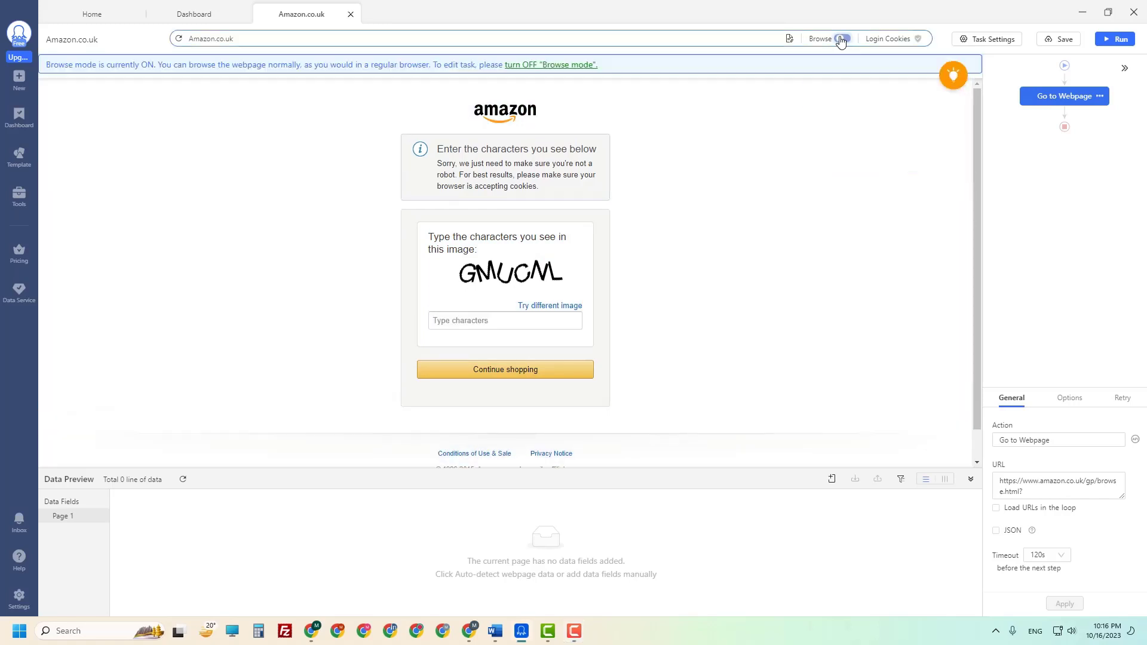
pyautogui.click(468, 322)
pyautogui.write('GMUCNL')
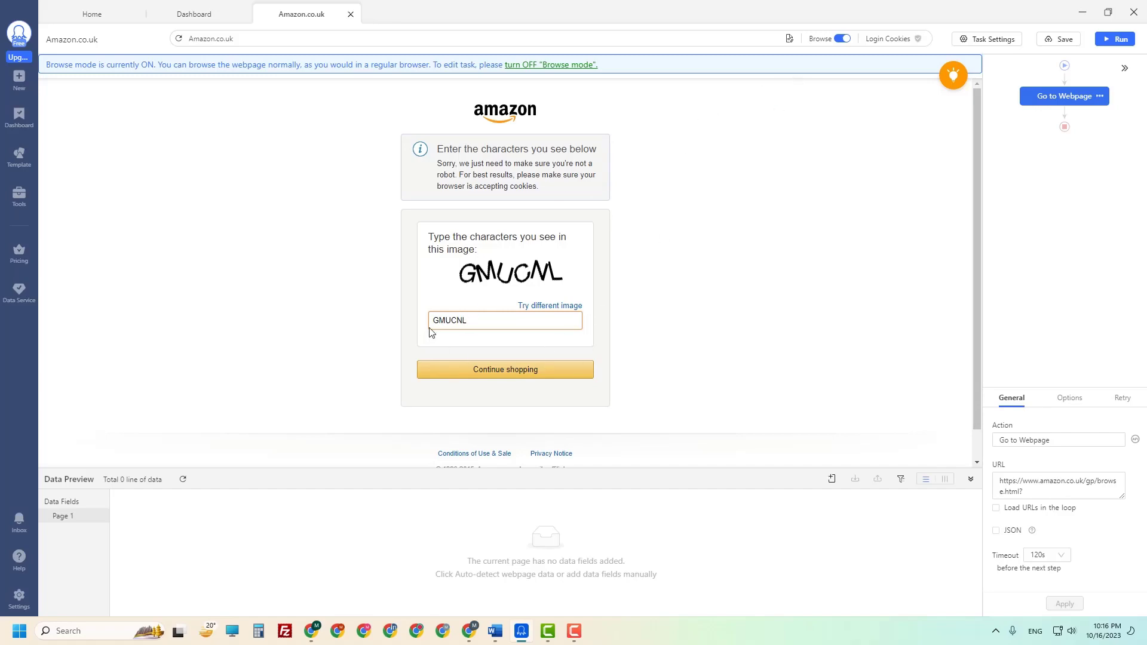
pyautogui.click(496, 372)
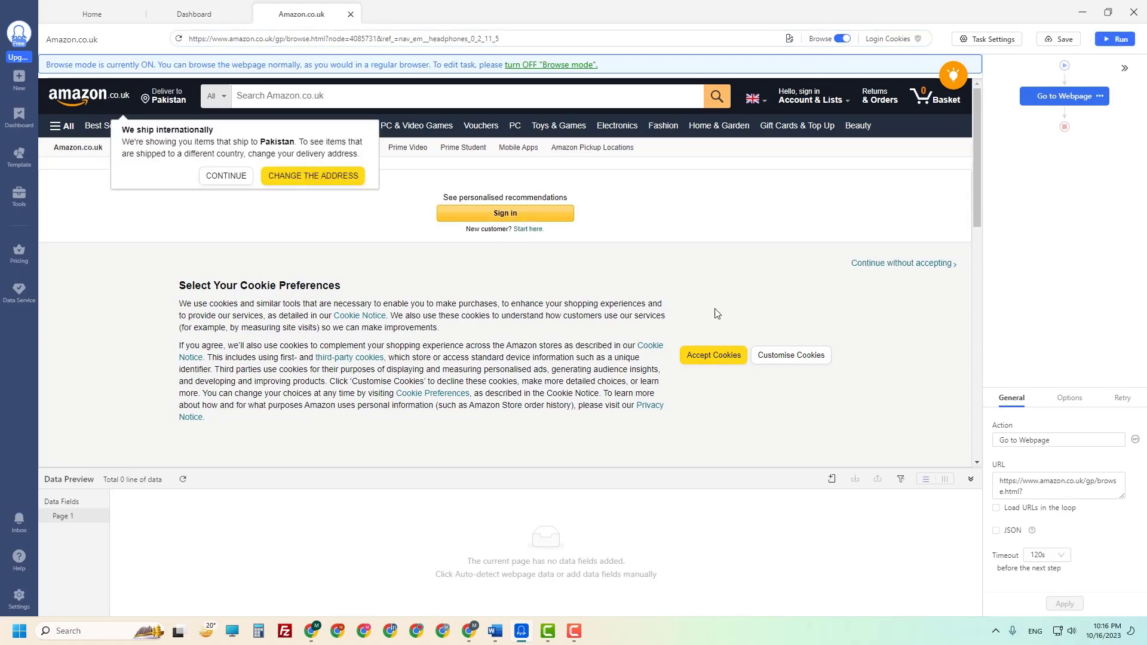
# Accept Amazon's cookies, dismiss the international shipping notice and check the page for product listings
pyautogui.click(714, 355)
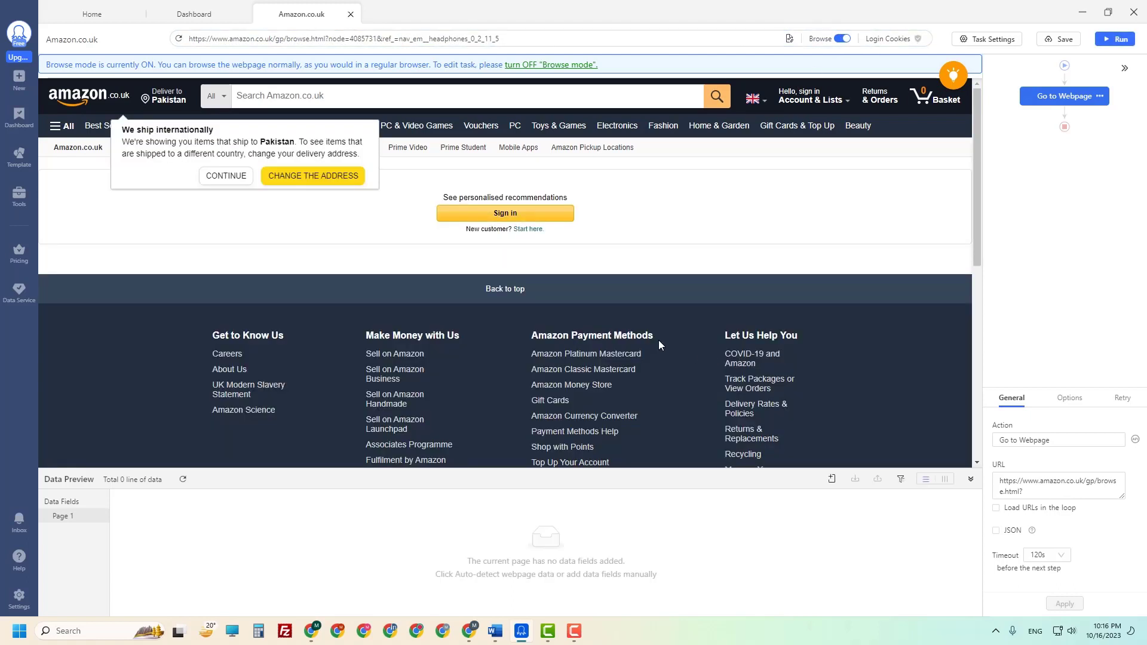
pyautogui.click(238, 175)
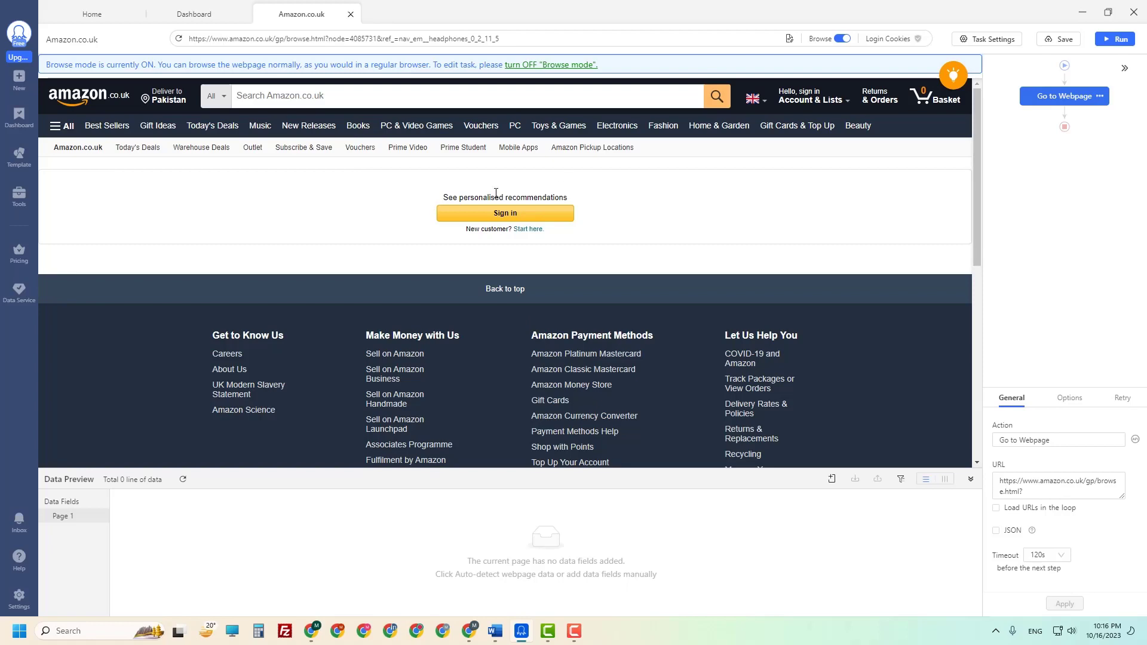
pyautogui.scroll(-7, 573, 228)
pyautogui.scroll(7, 541, 237)
# Open the Home security by Amazon listing in the Echo, Alexa & Smart Home category
pyautogui.click(63, 125)
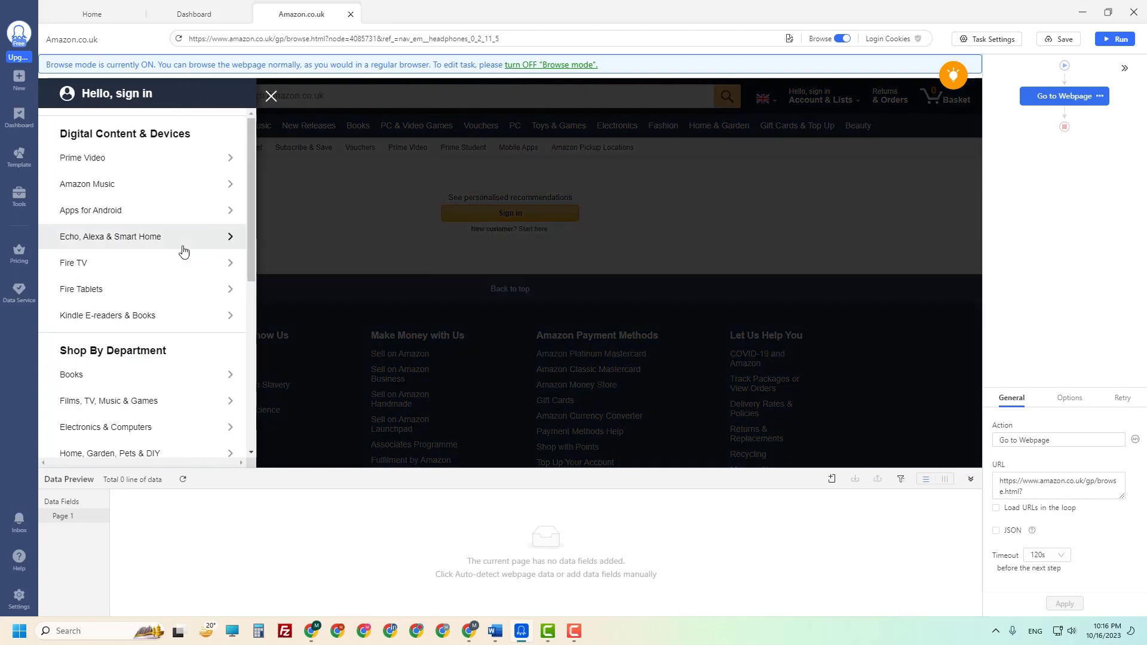
pyautogui.click(103, 237)
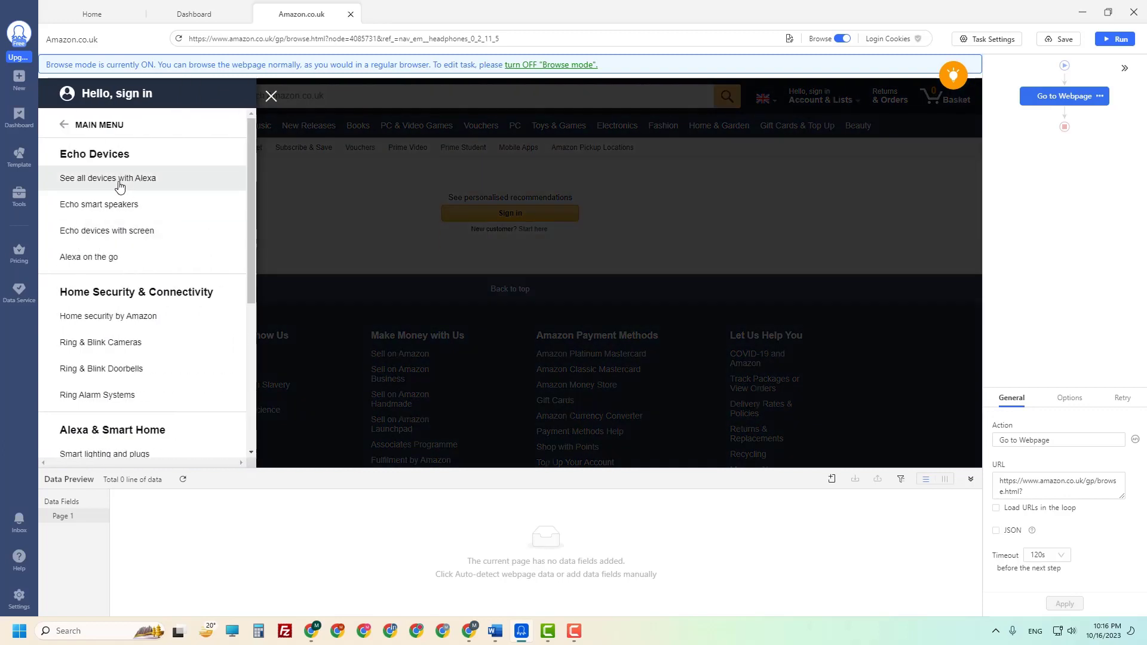
pyautogui.click(120, 318)
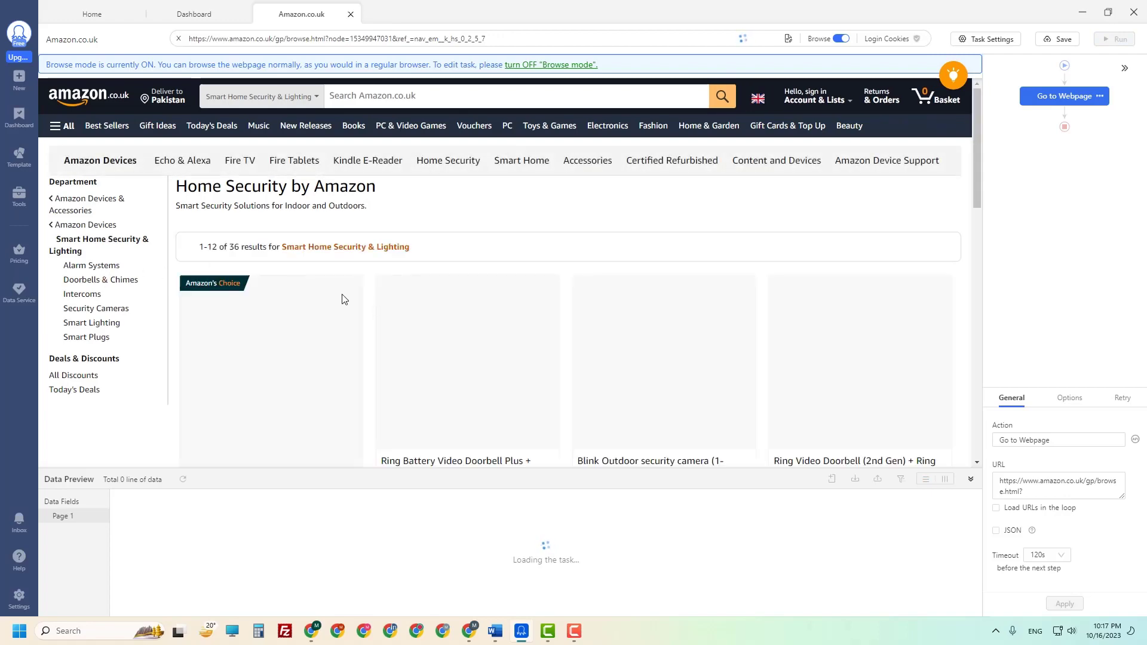
pyautogui.scroll(-2, 485, 326)
pyautogui.scroll(-3, 486, 326)
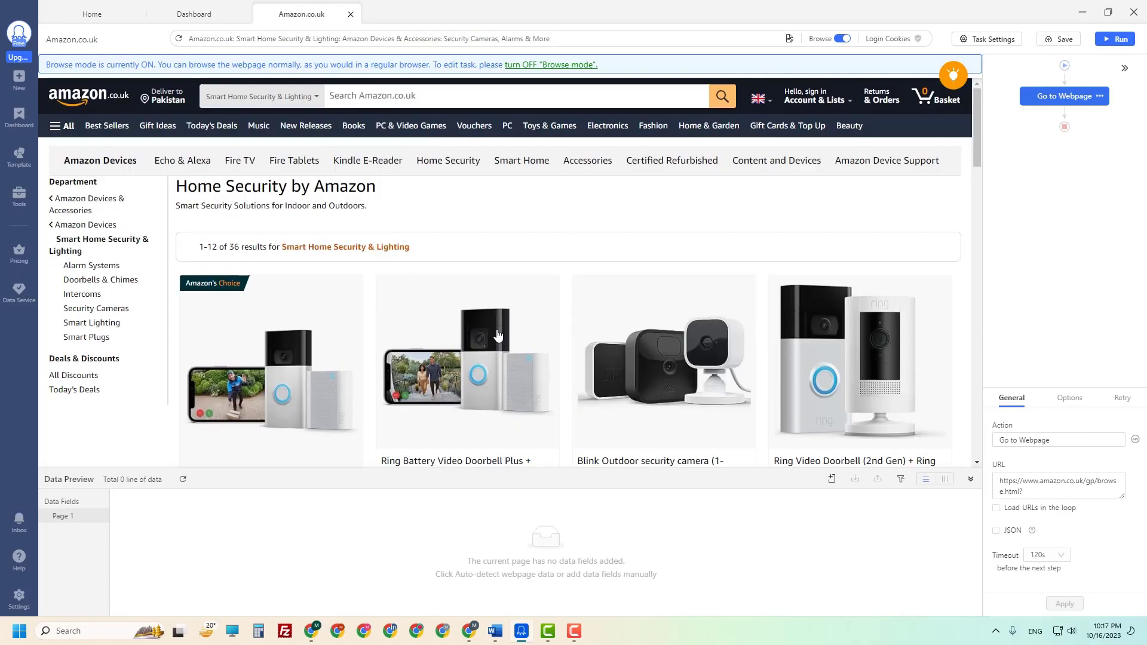
# Turn off Browse mode and select all product titles in the Home Security listing, starting from the first two Ring doorbells
pyautogui.click(842, 39)
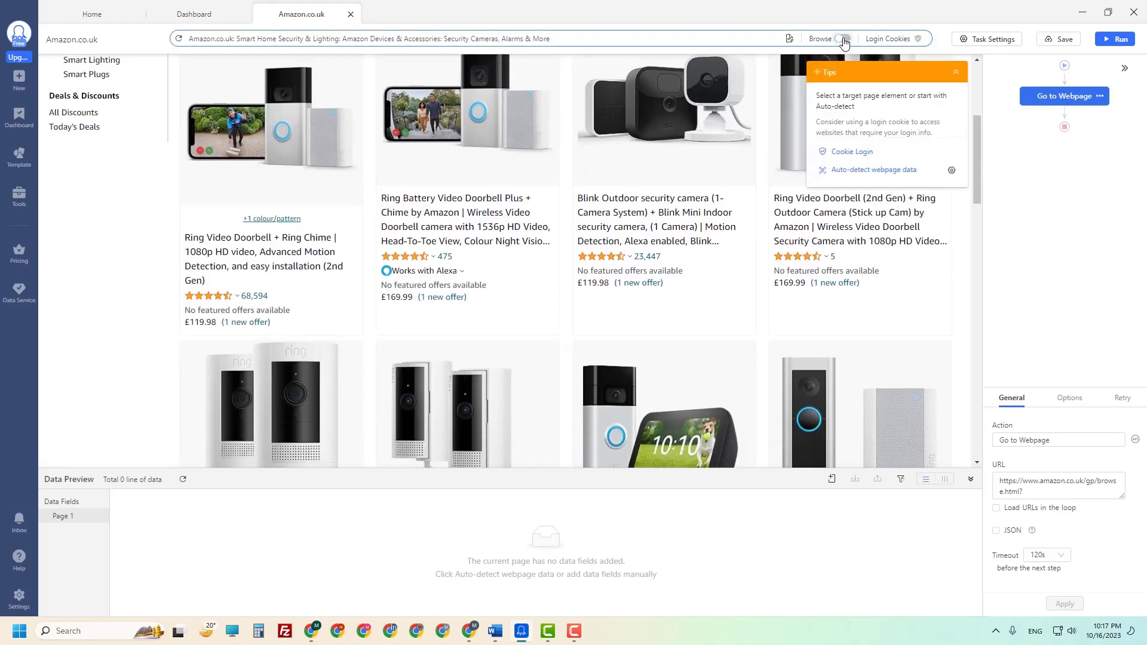
pyautogui.scroll(1, 389, 317)
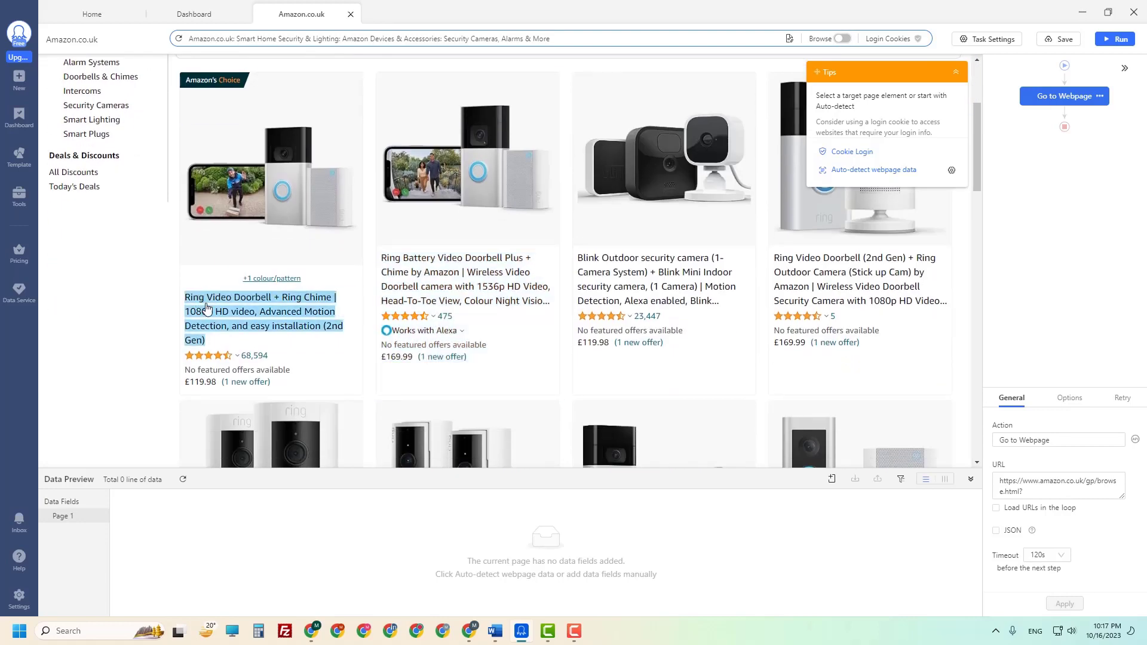
pyautogui.click(226, 306)
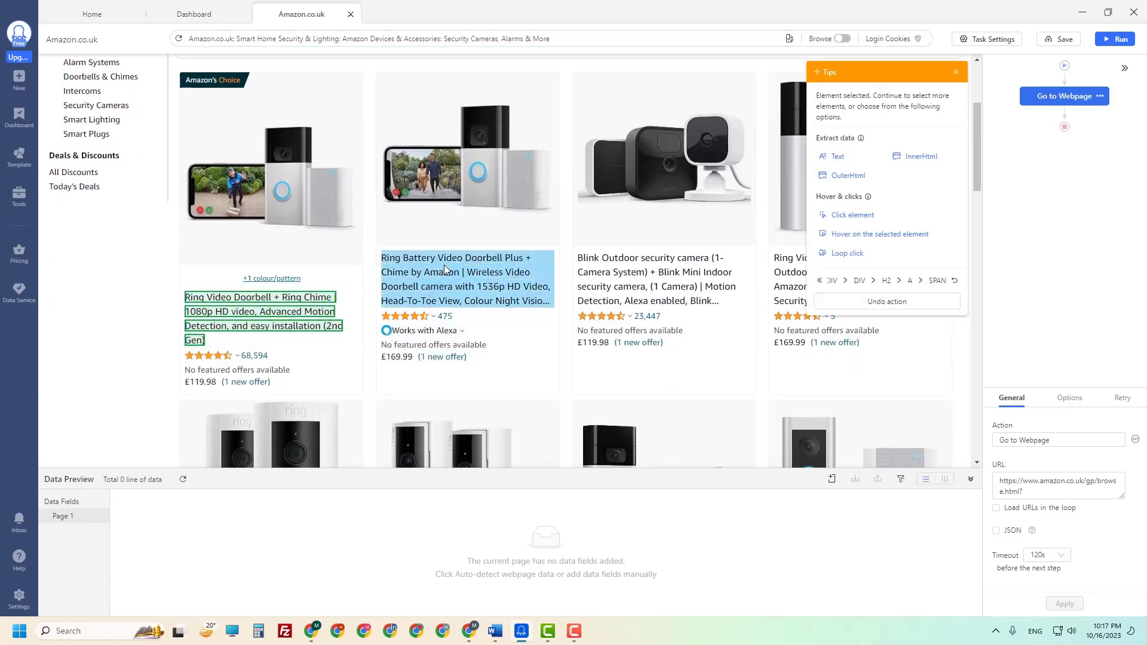
pyautogui.click(445, 269)
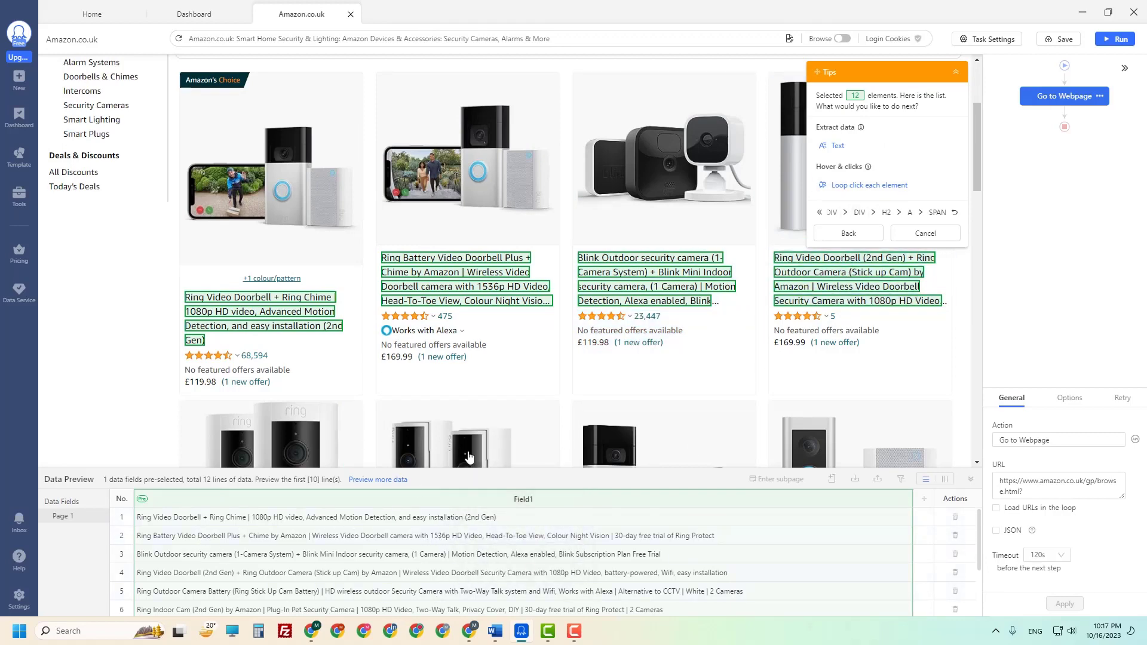
# Check the selected titles and add a loop click on each element to the workflow, without pagination
pyautogui.scroll(-3, 469, 457)
pyautogui.scroll(6, 579, 446)
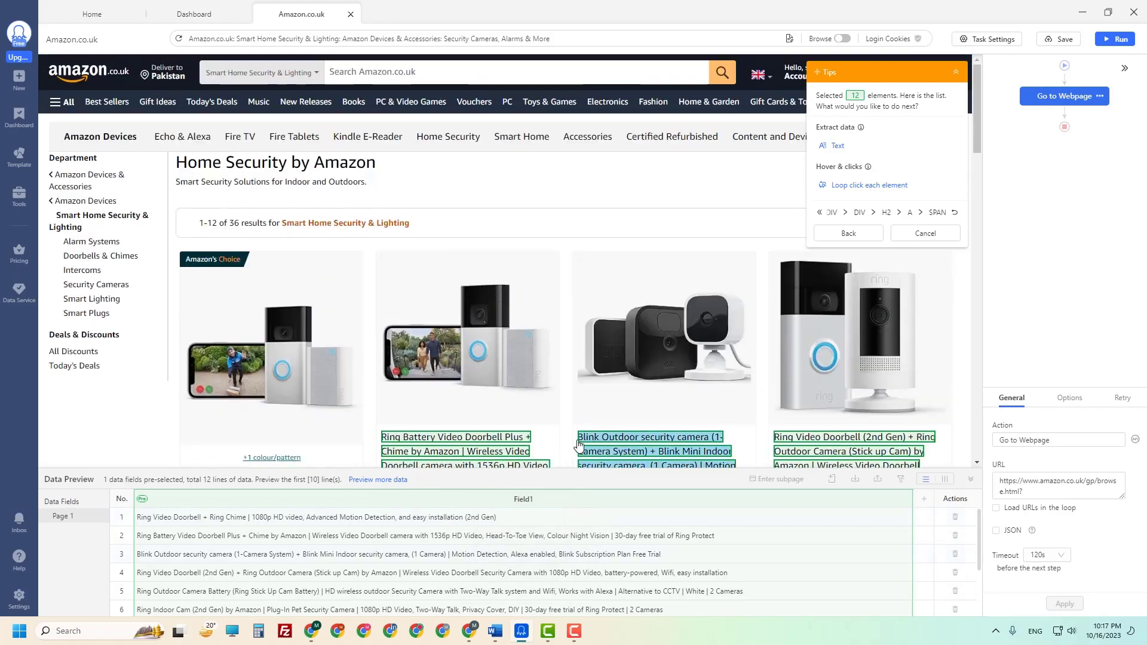
pyautogui.scroll(-2, 579, 445)
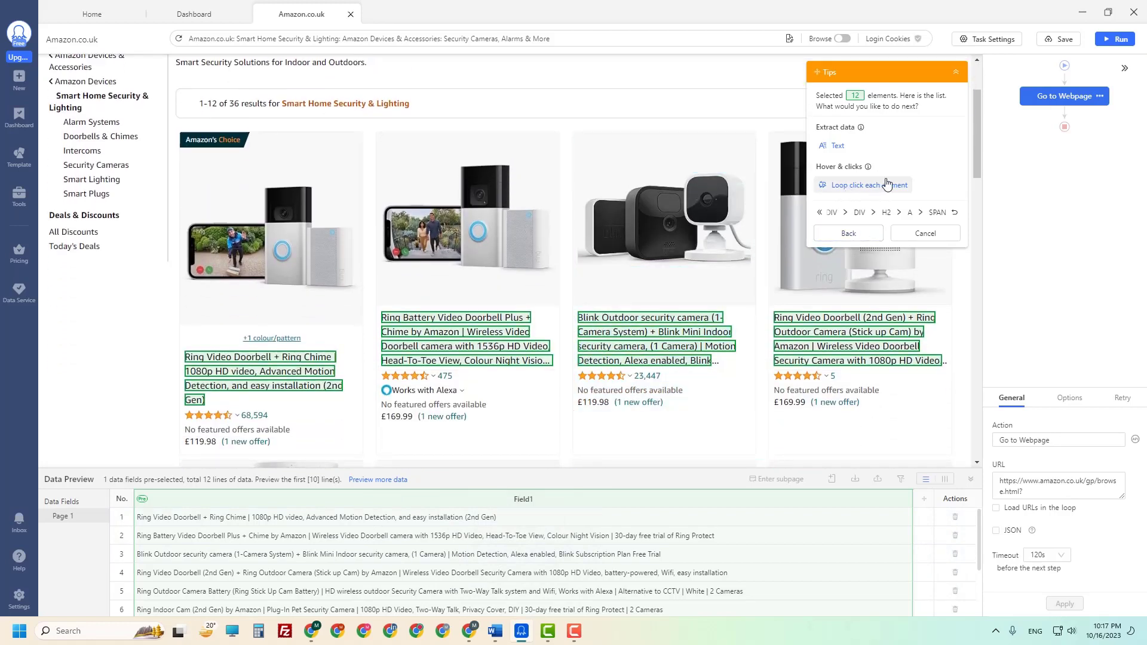
pyautogui.click(857, 190)
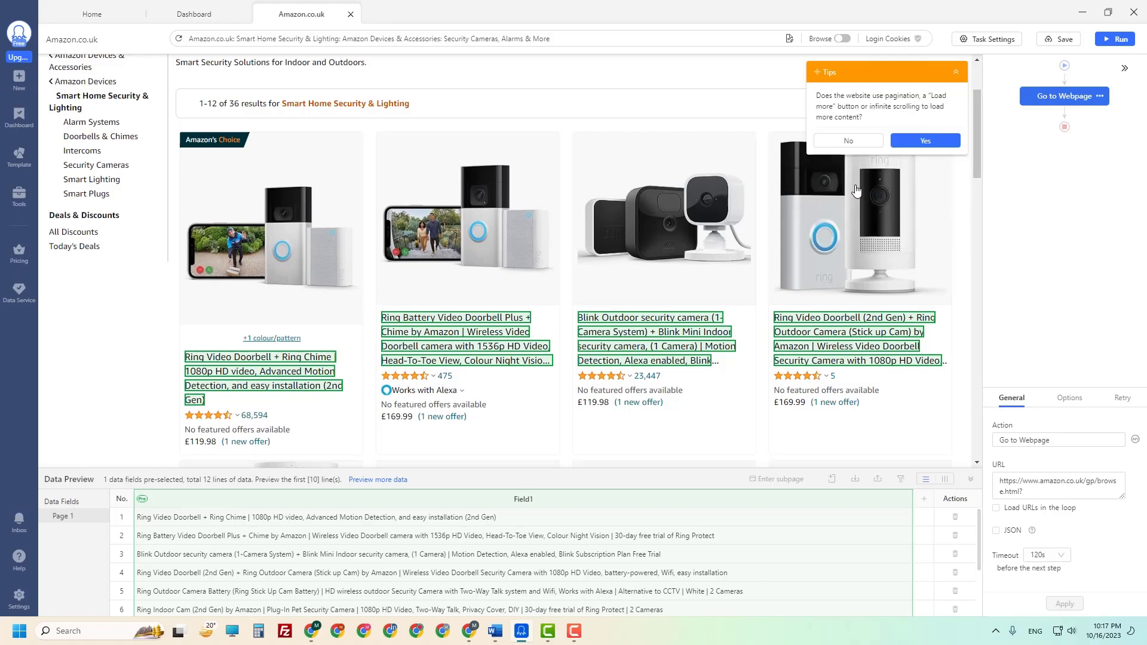
pyautogui.click(848, 141)
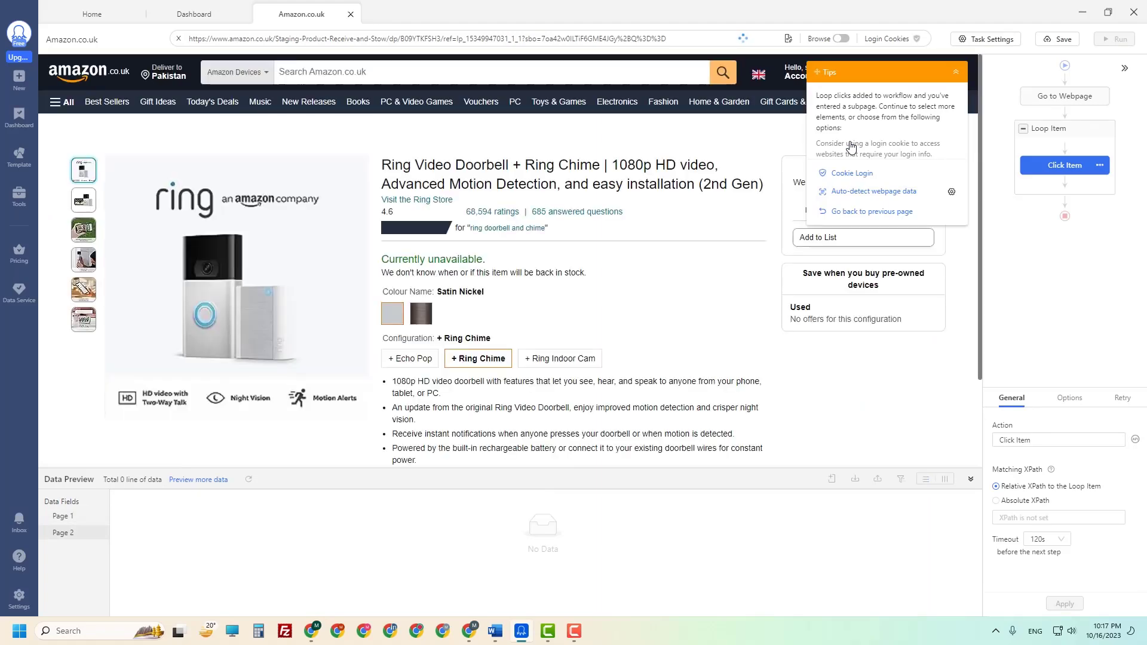
# Add the page-level Page URL as a data field for the product subpage and apply the Extract Data action
pyautogui.click(831, 481)
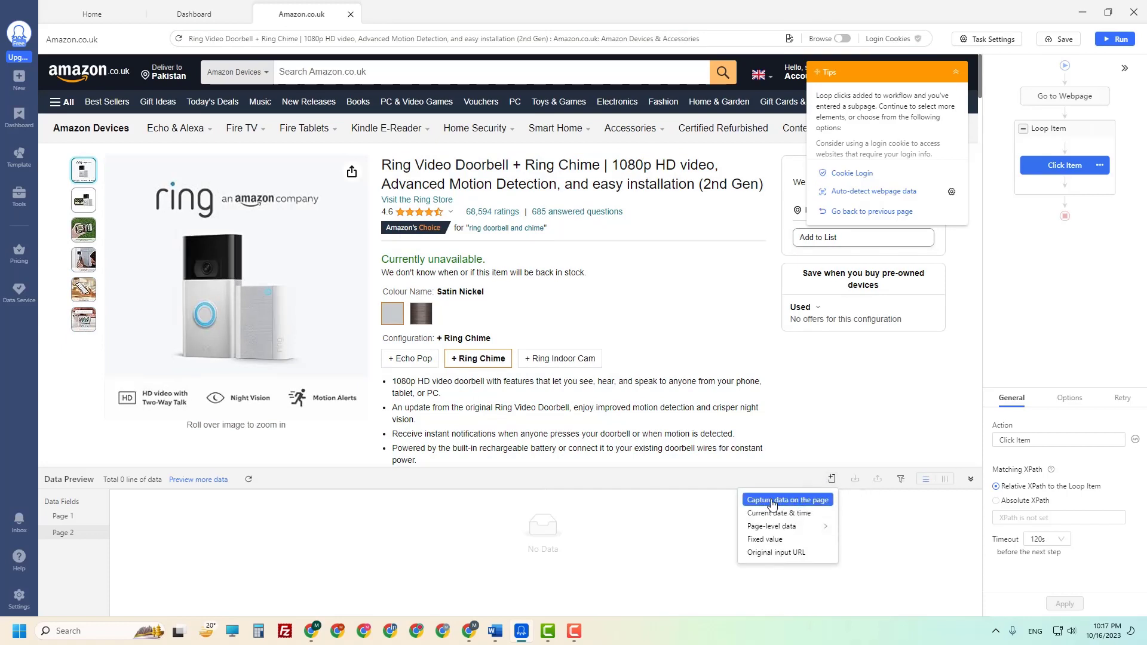
pyautogui.moveTo(759, 529)
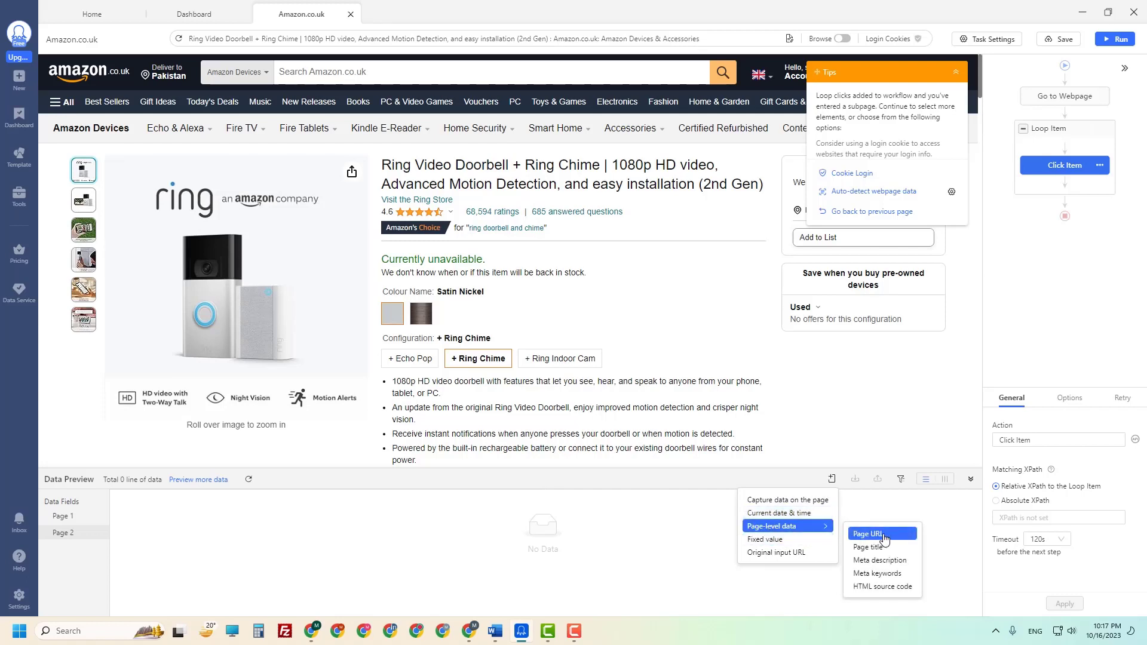
pyautogui.click(883, 535)
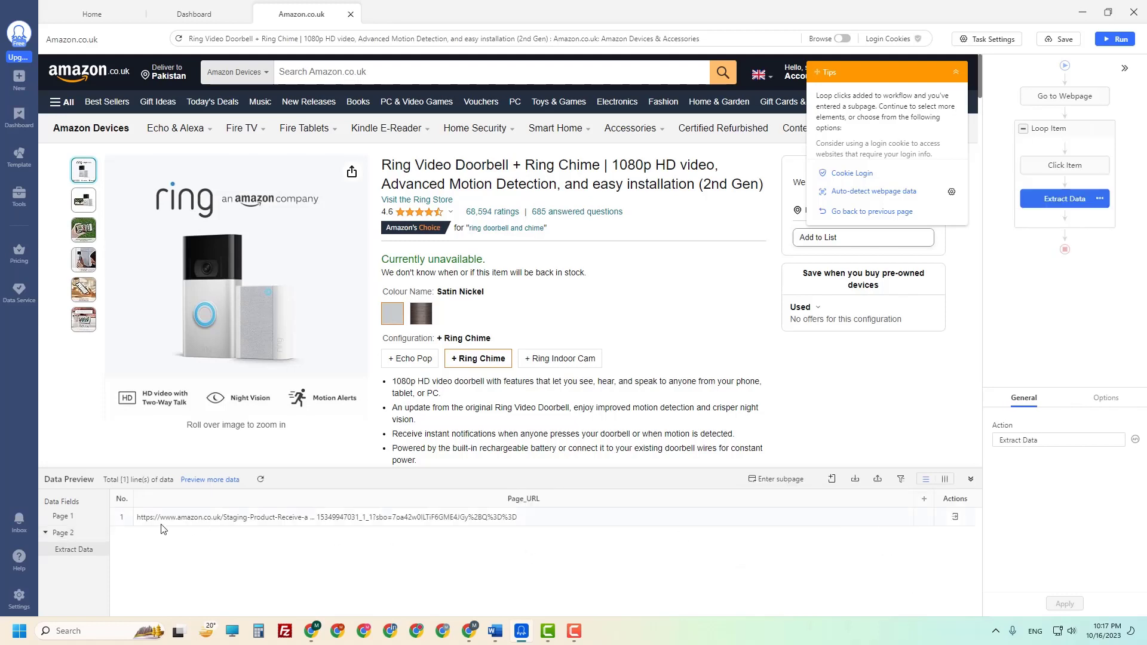
pyautogui.click(1062, 603)
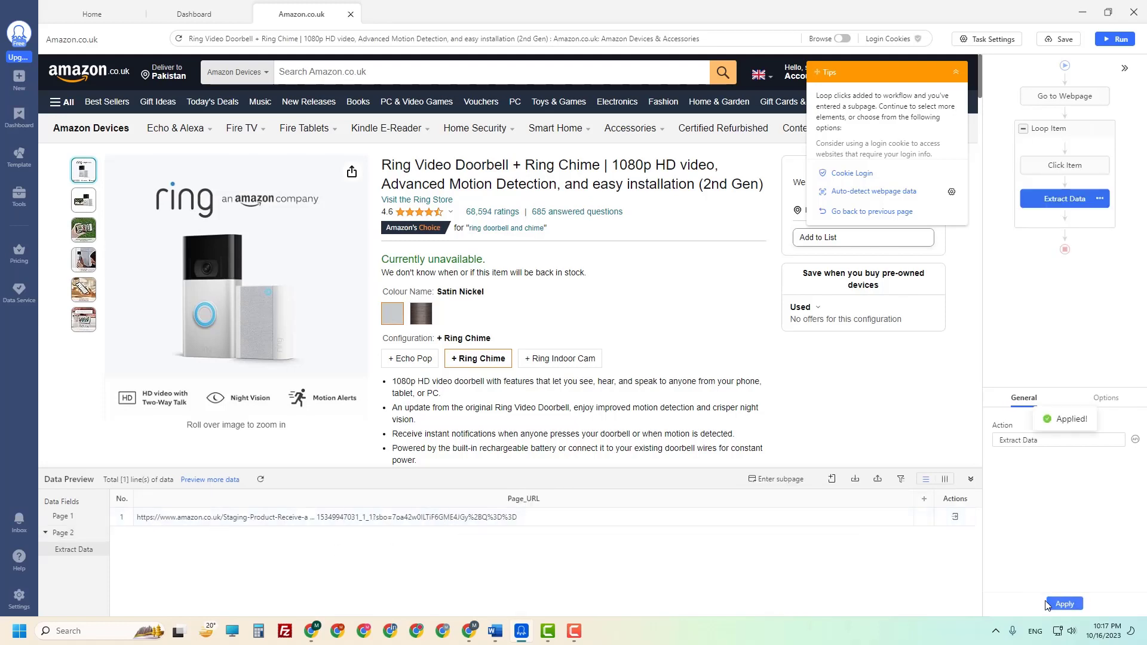
# Save the Amazon.co.uk task and start its run
pyautogui.click(1063, 39)
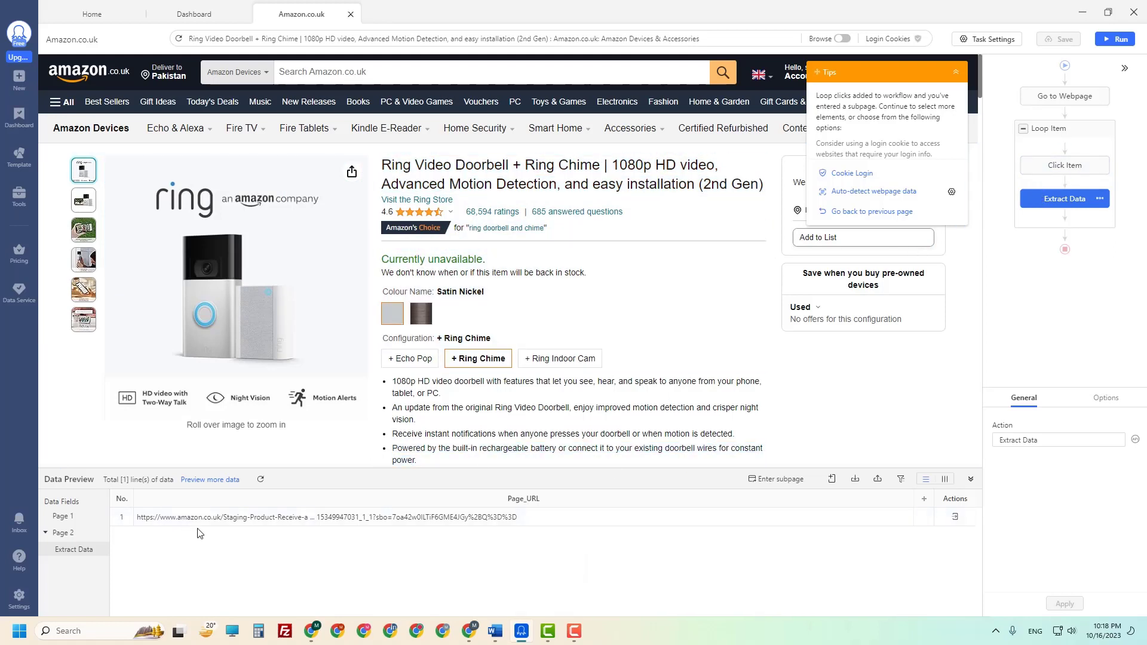
pyautogui.click(1115, 41)
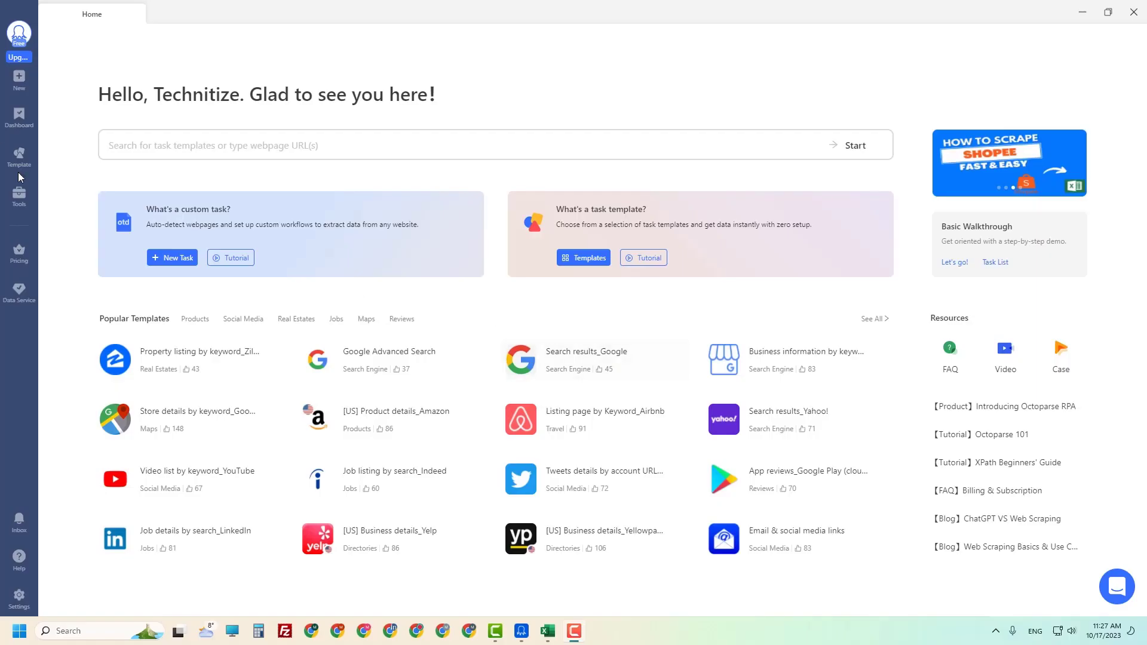
# Create a custom task that imports its URLs from the file UK Indeed URL(3).xlsx, using Sheet1
pyautogui.click(19, 81)
pyautogui.click(102, 81)
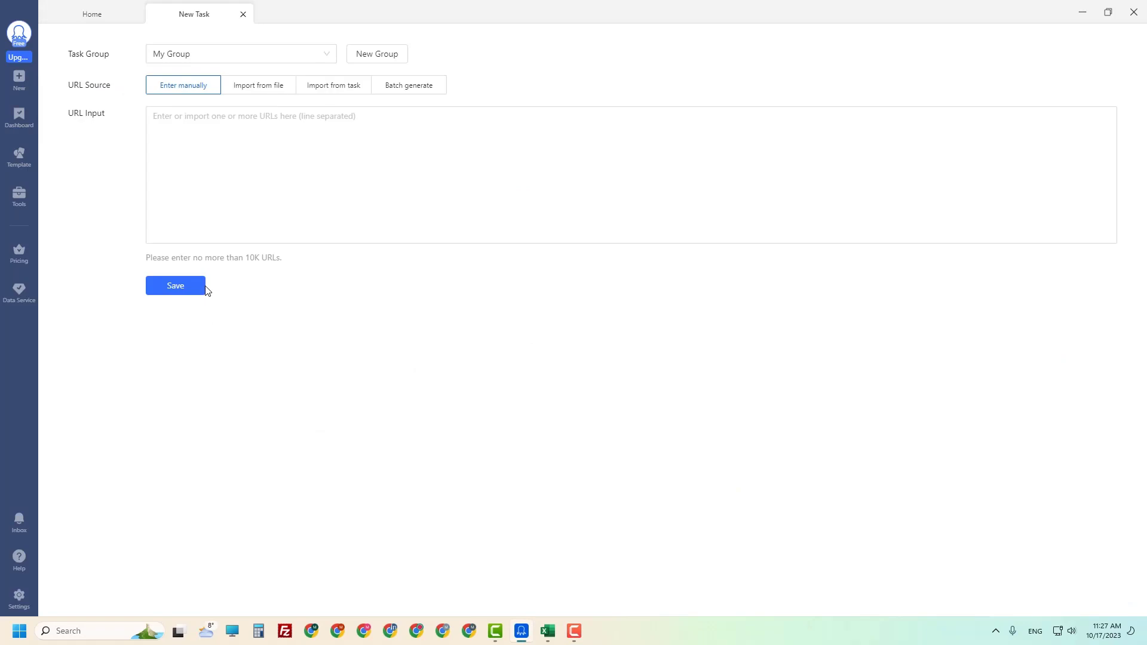
pyautogui.click(275, 89)
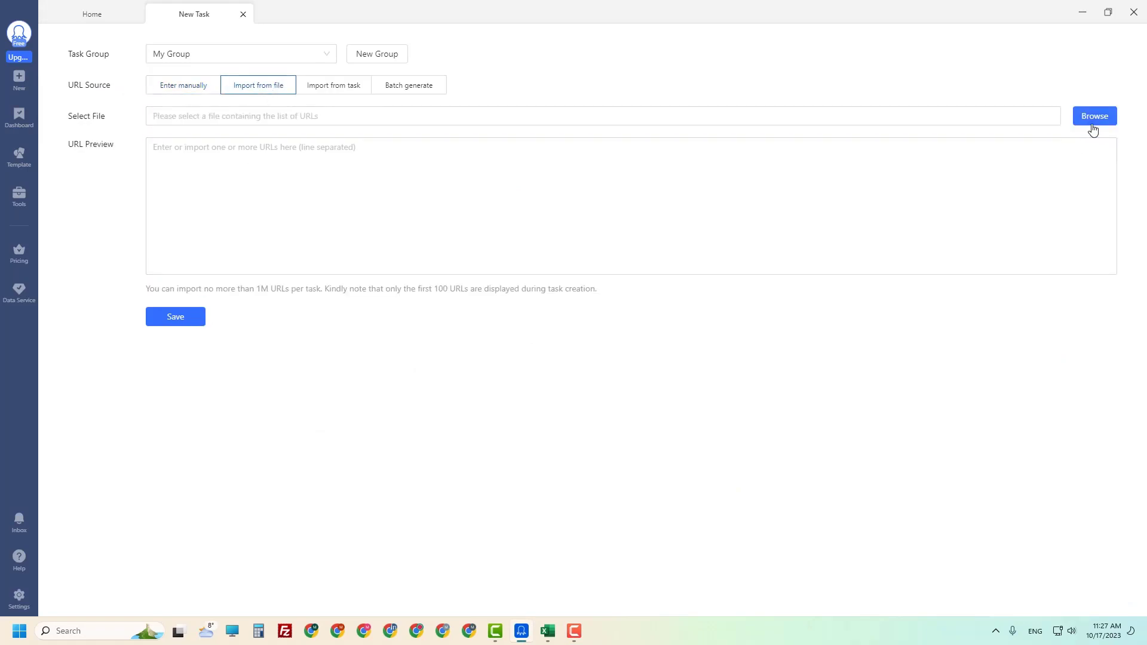
pyautogui.click(1091, 123)
pyautogui.doubleClick(144, 98)
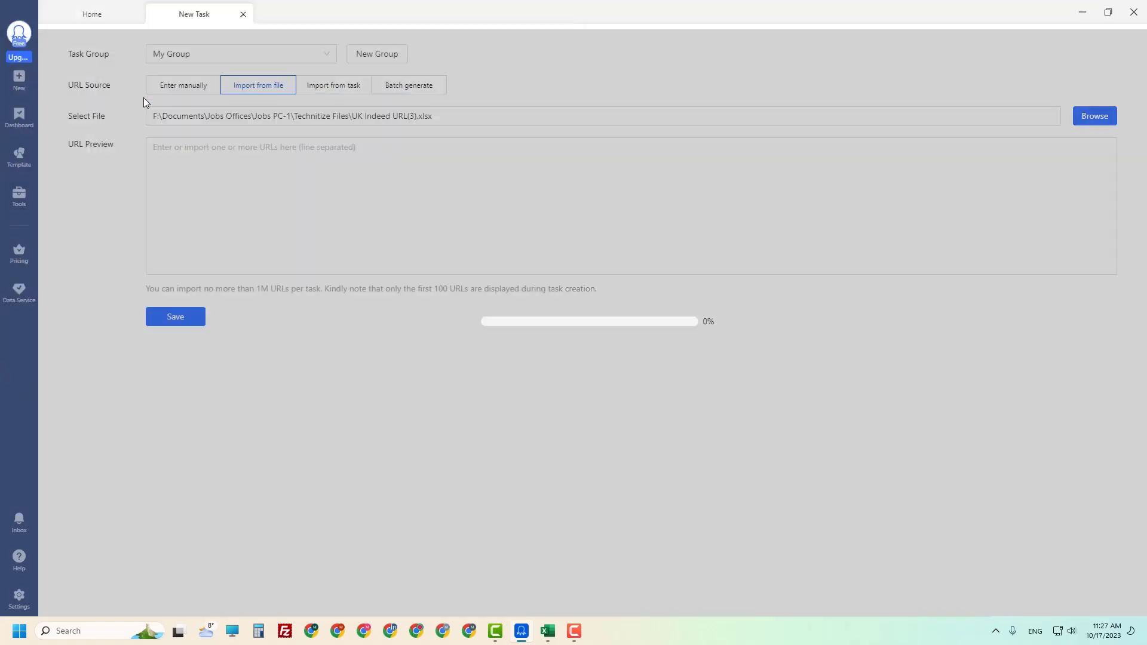
pyautogui.click(179, 150)
pyautogui.click(173, 174)
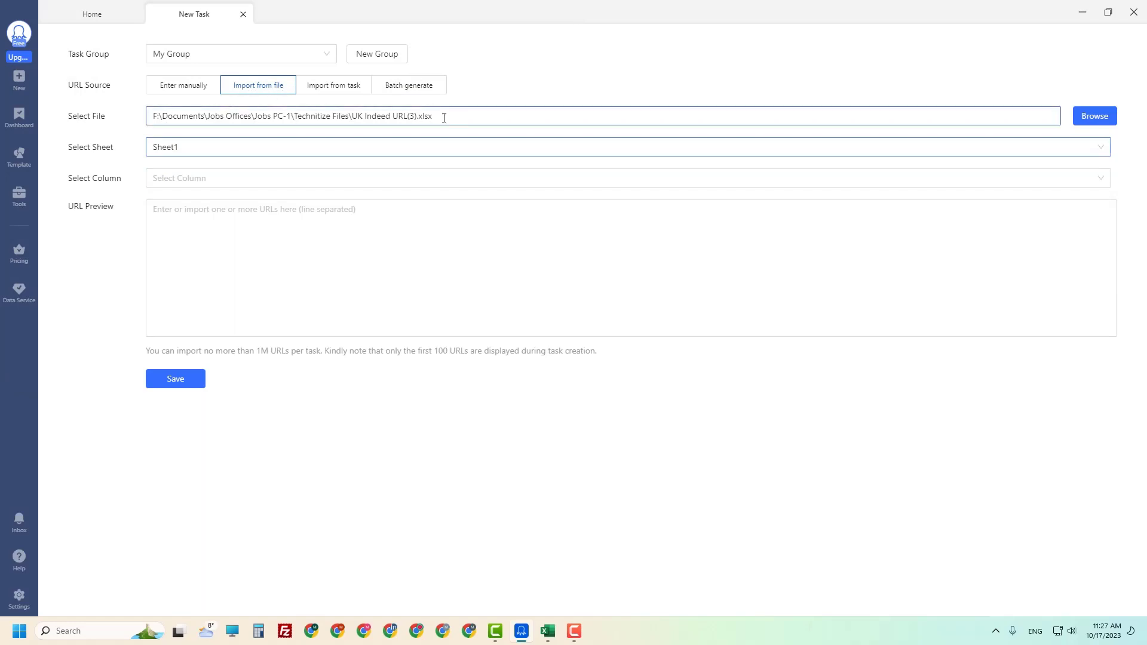
pyautogui.click(168, 154)
pyautogui.click(173, 172)
# Switch to Excel and look through the Indeed job URLs and posting dates in UK Indeed URL(3).xlsx
pyautogui.hotkey('alt', 'Tab')
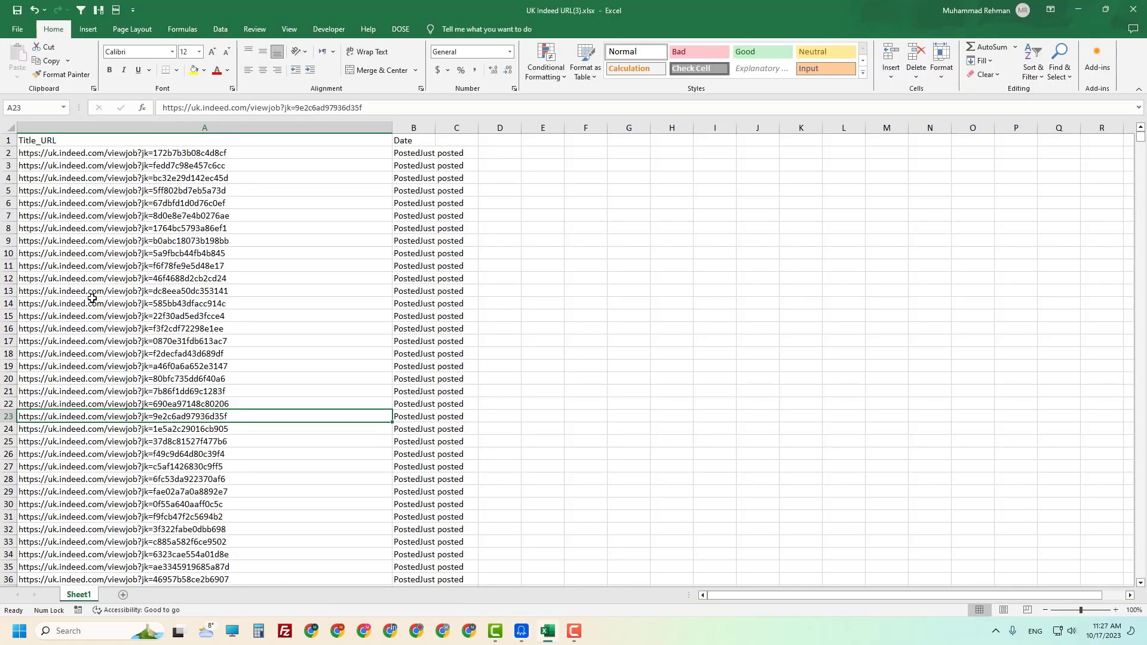
pyautogui.scroll(-20, 92, 299)
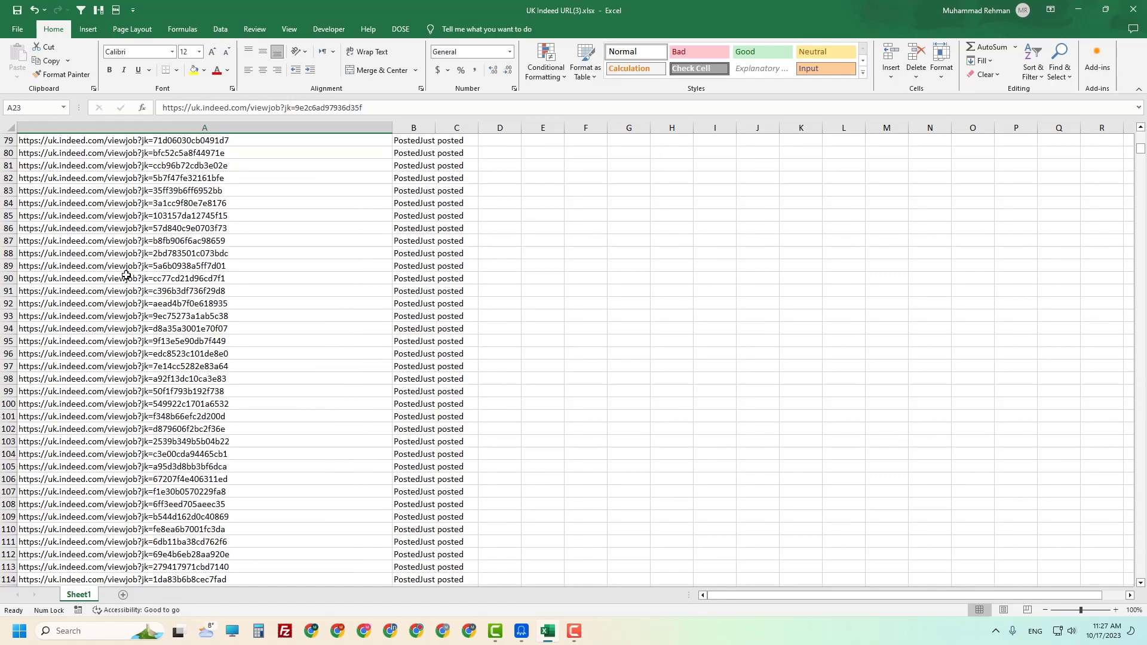
pyautogui.scroll(-15, 126, 276)
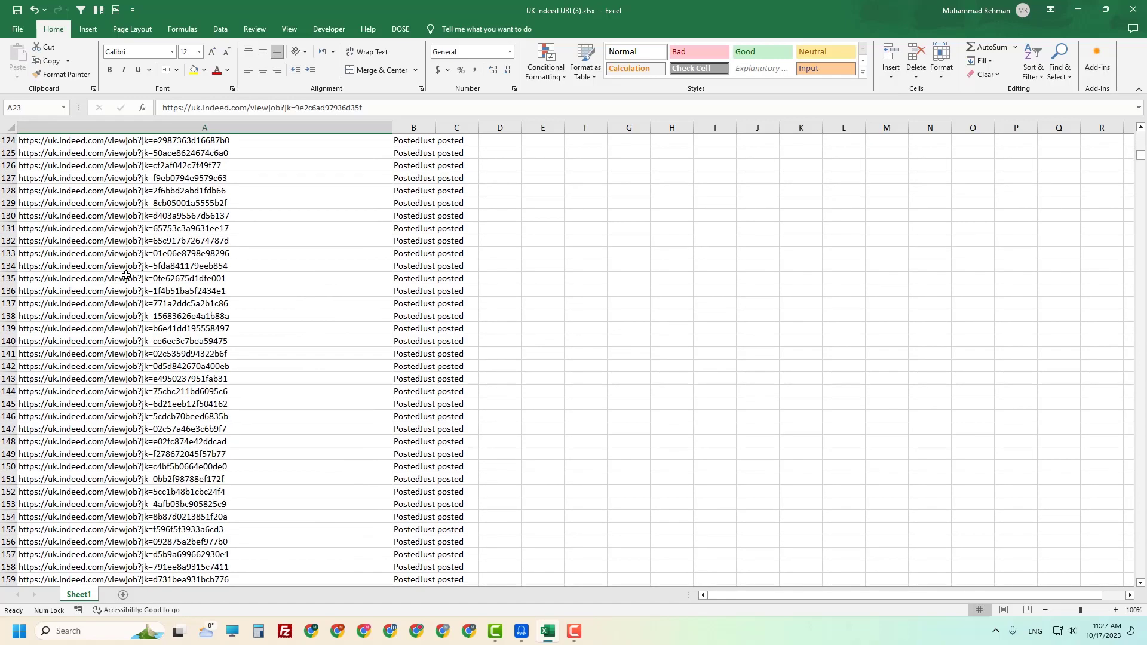
pyautogui.scroll(-17, 131, 465)
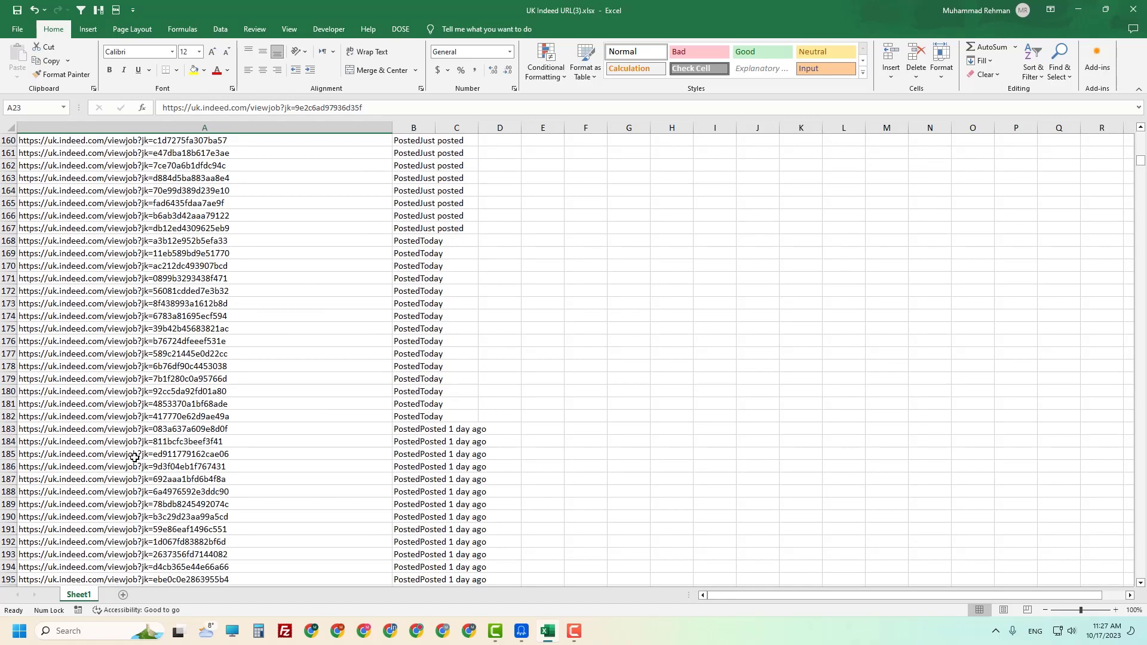
pyautogui.scroll(-10, 137, 456)
pyautogui.hotkey('alt', 'Tab')
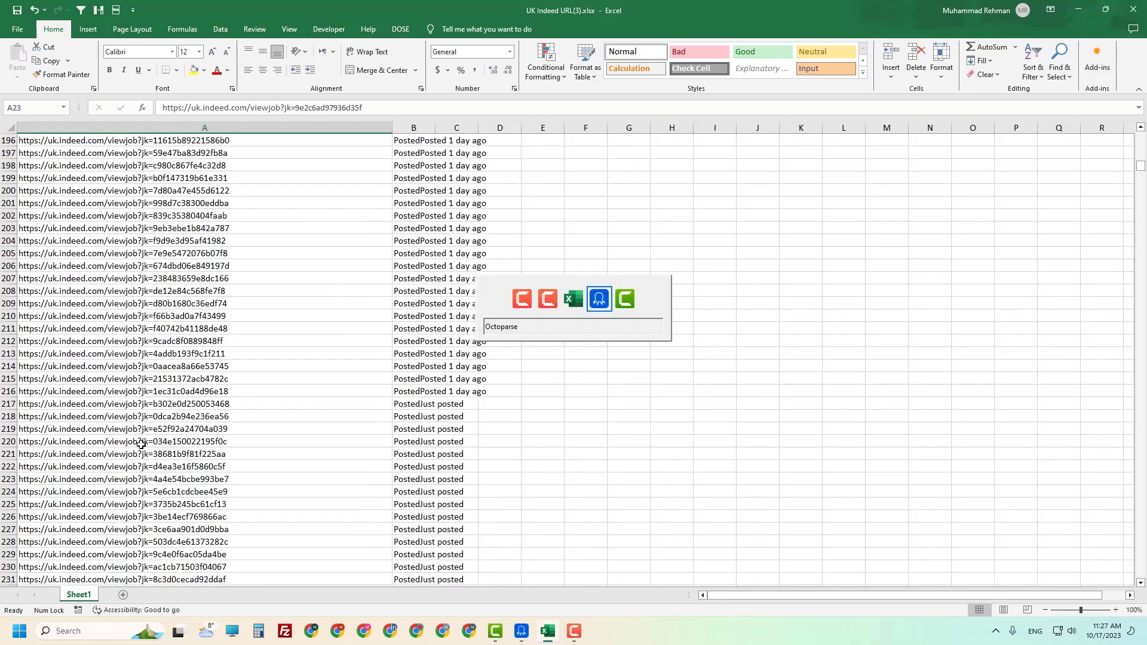
# In Octoparse, confirm Sheet1 against the workbook and choose column A1 as the URL source
pyautogui.click(197, 154)
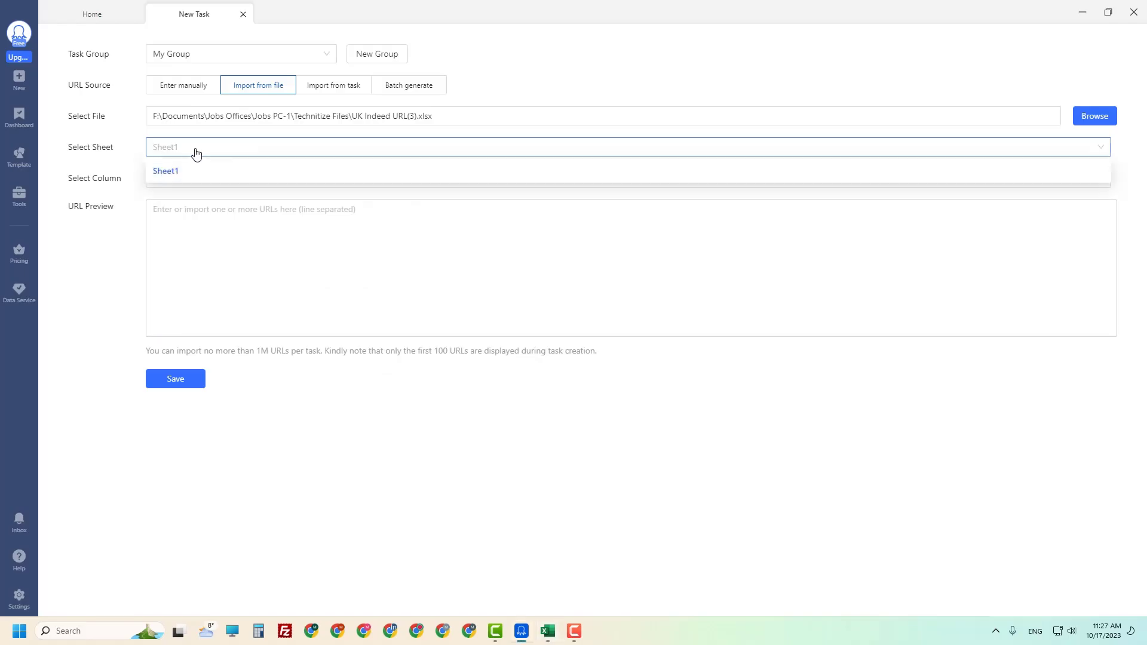
pyautogui.click(158, 157)
pyautogui.hotkey('alt', 'Tab')
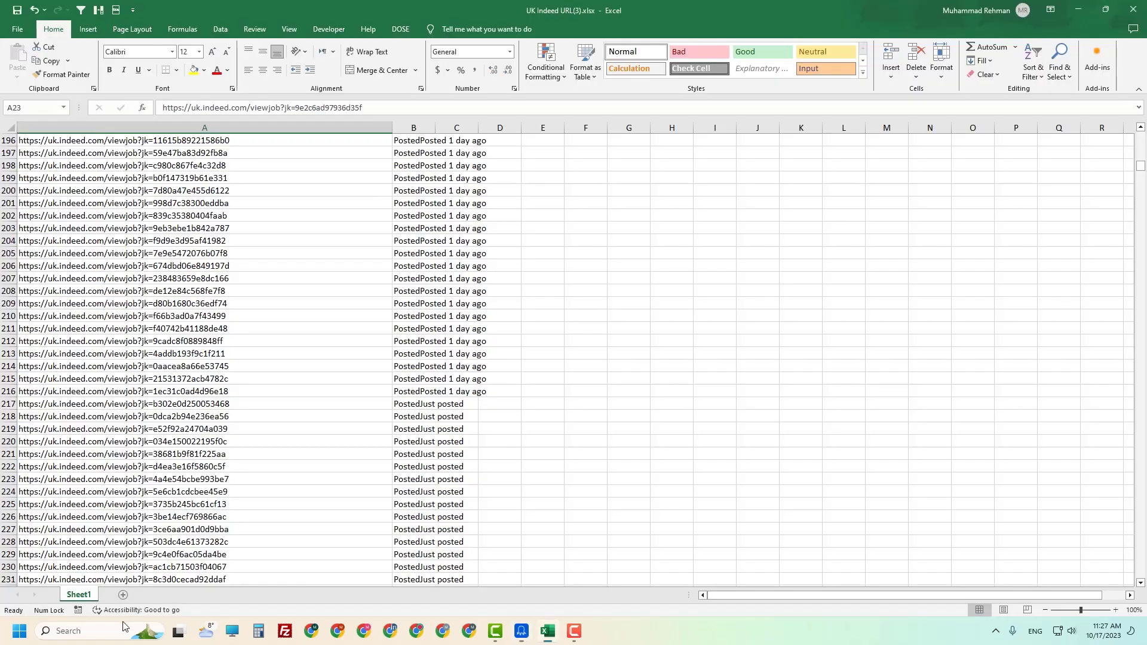
pyautogui.hotkey('alt', 'Tab')
pyautogui.click(211, 178)
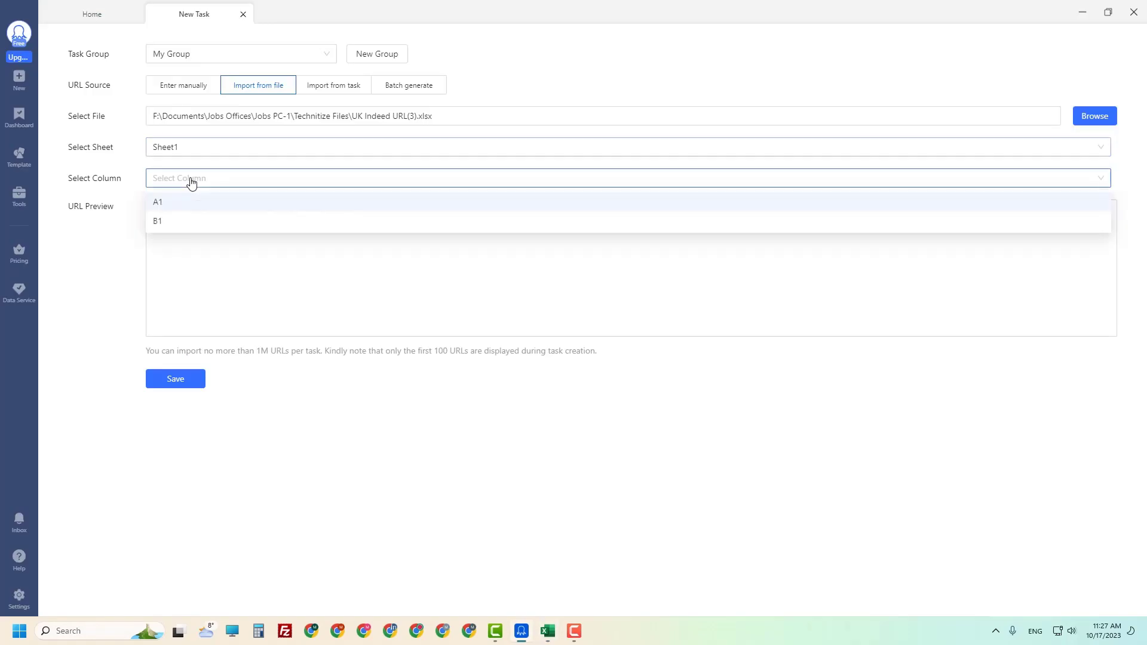
pyautogui.click(178, 203)
# Switch to Excel, check the Title_URL and Date columns from the first row, and auto-fit the Date column width
pyautogui.hotkey('alt', 'Tab')
pyautogui.scroll(9, 116, 225)
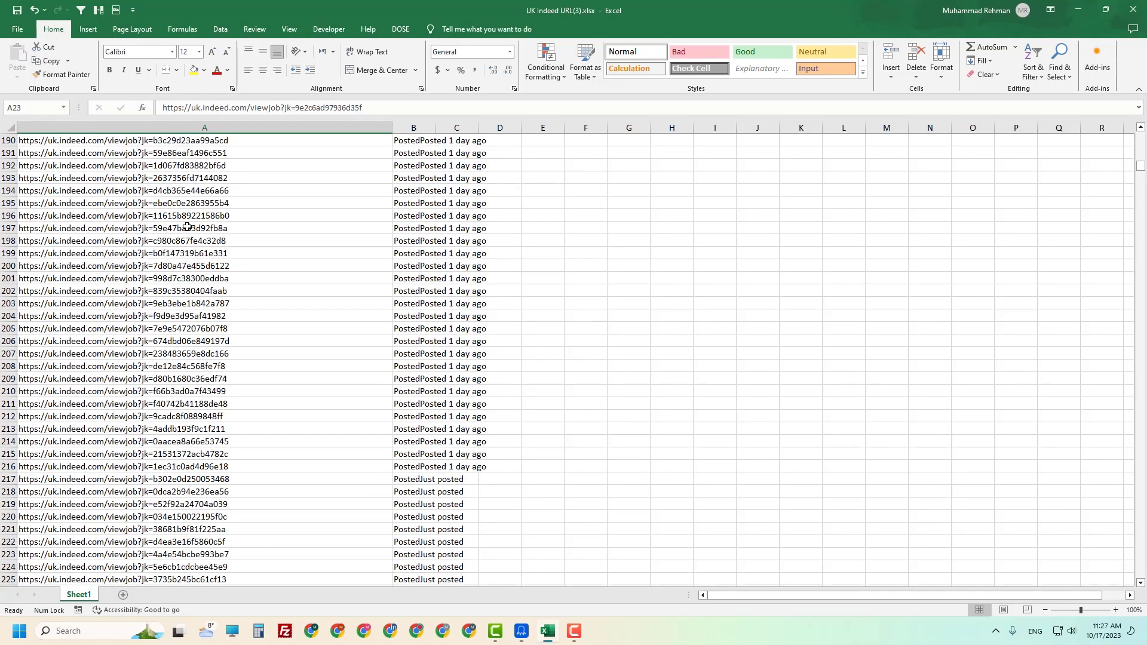
pyautogui.moveTo(1141, 164); pyautogui.dragTo(1141, 136)
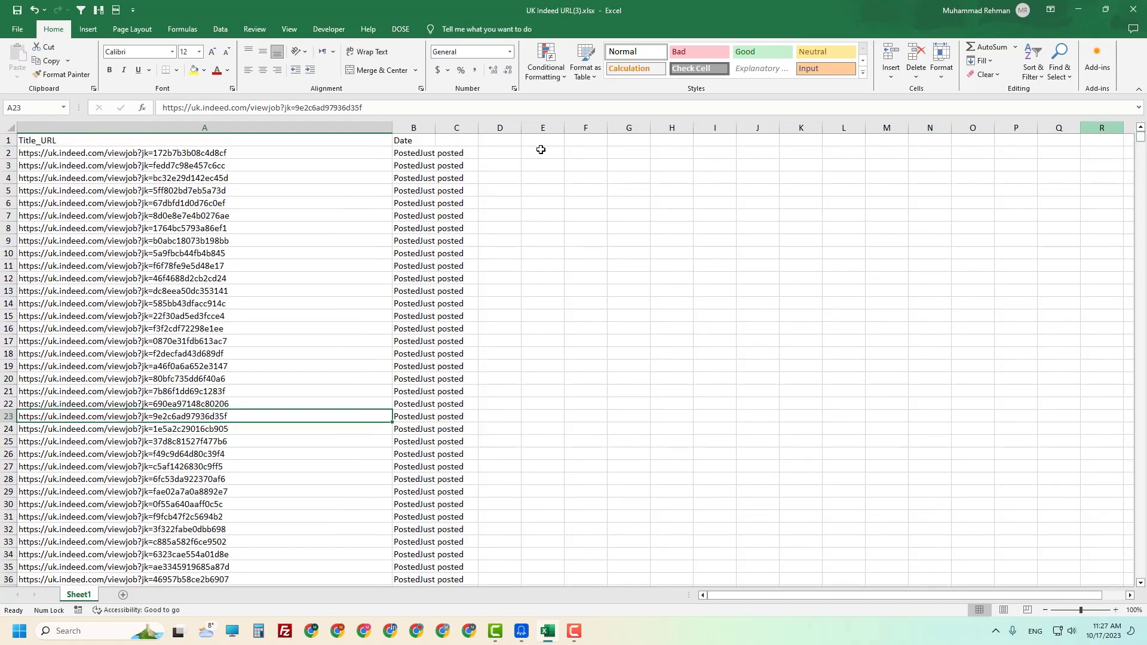
pyautogui.moveTo(99, 155); pyautogui.dragTo(105, 416)
pyautogui.click(409, 152)
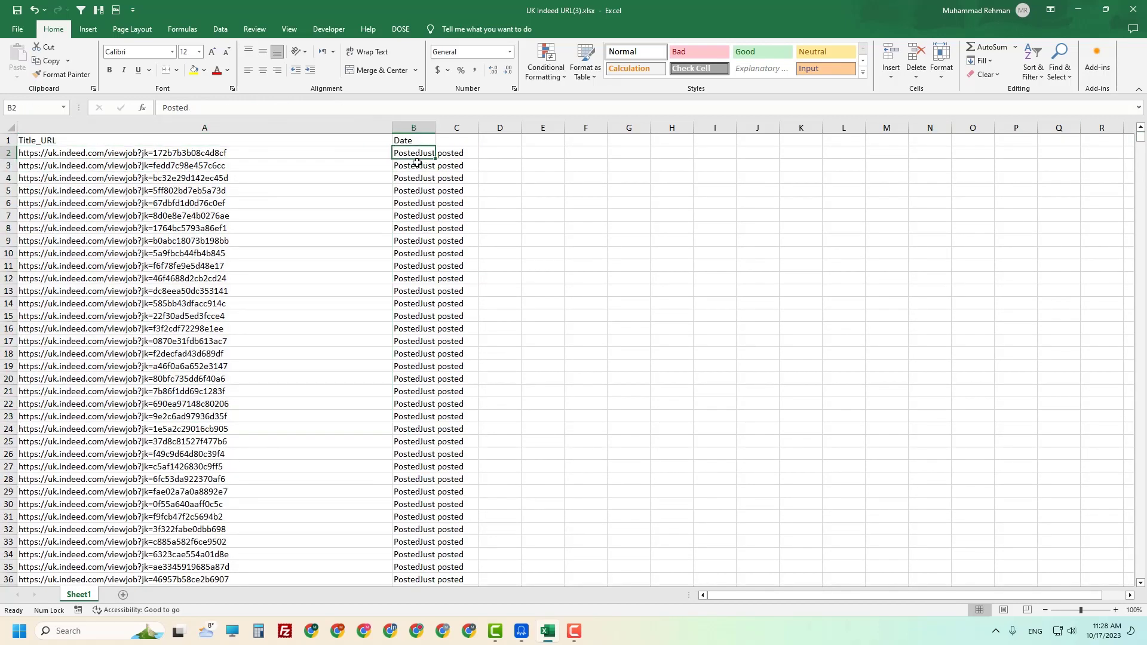
pyautogui.doubleClick(435, 126)
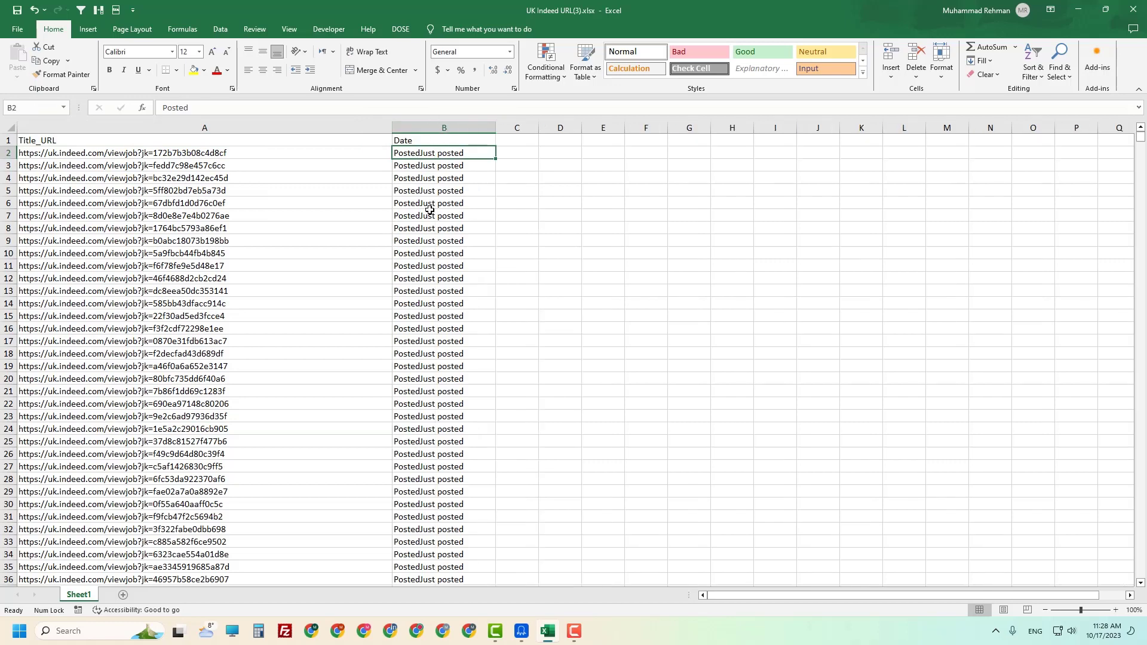
pyautogui.click(443, 404)
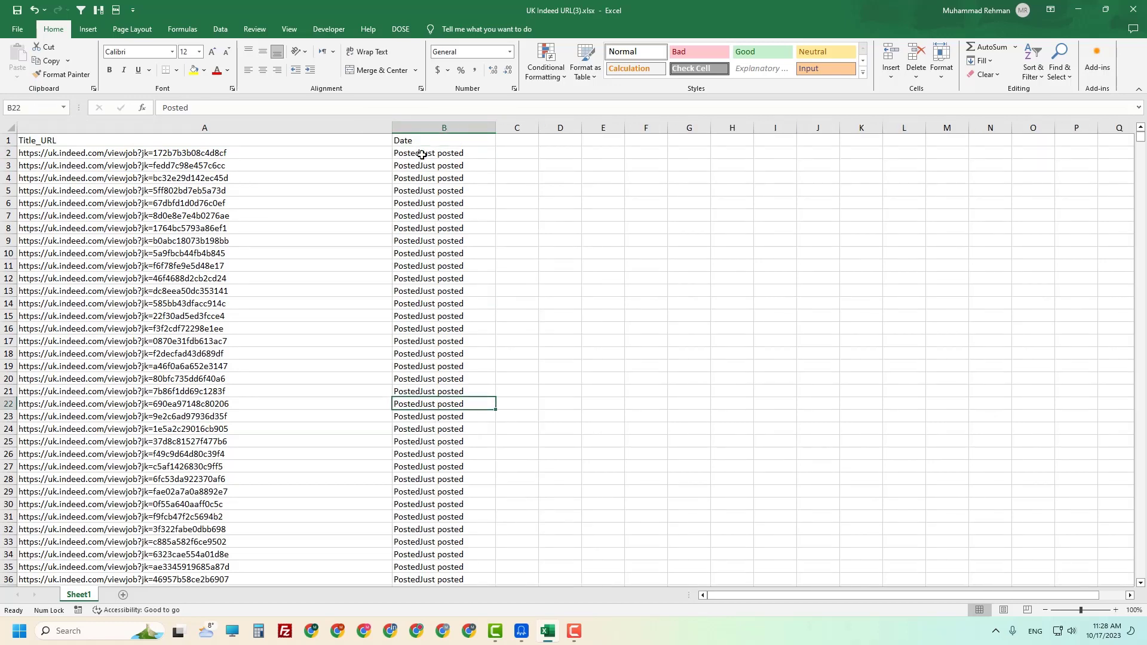
# Switch to Octoparse and save the new task with the duplicate URLs removed
pyautogui.hotkey('alt', 'Tab')
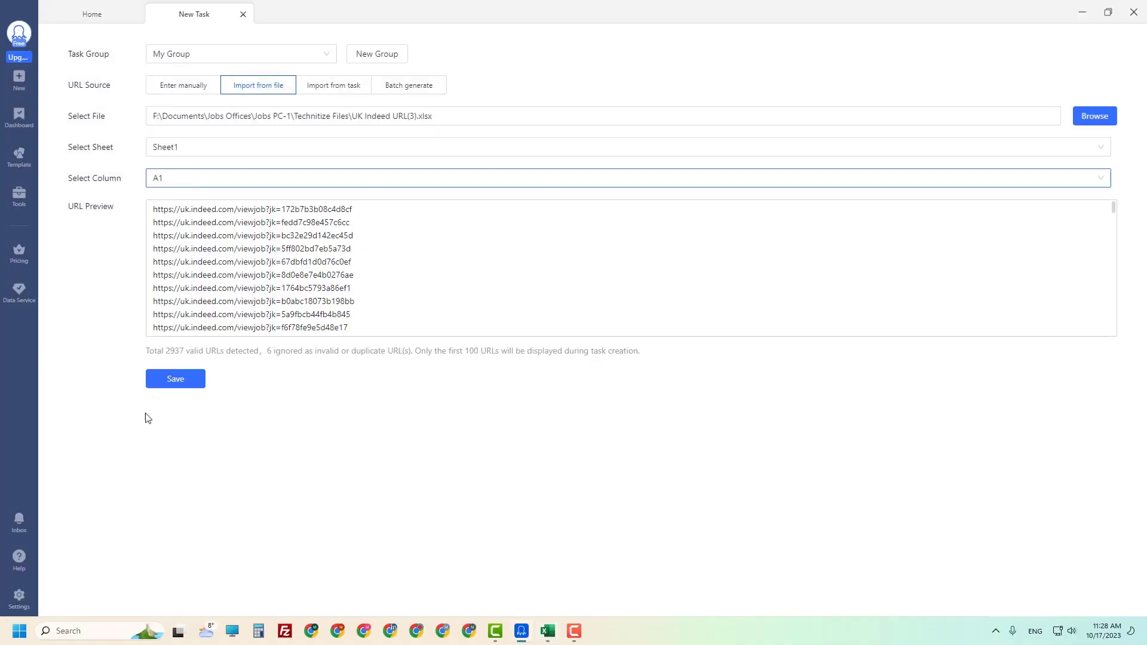
pyautogui.click(176, 382)
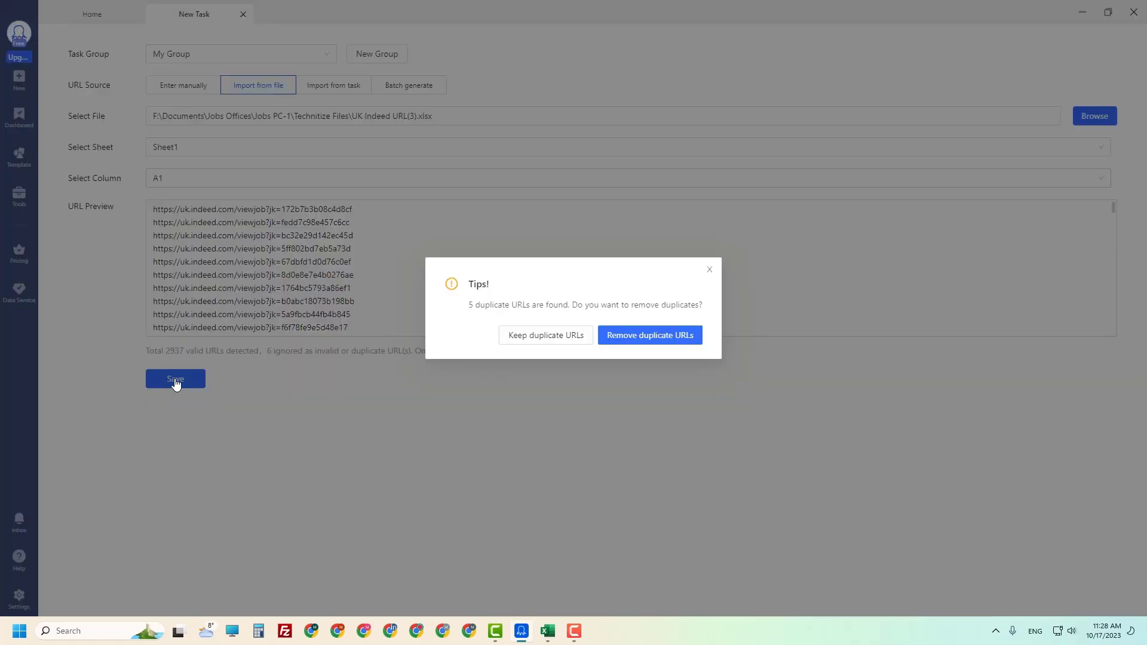
pyautogui.click(654, 337)
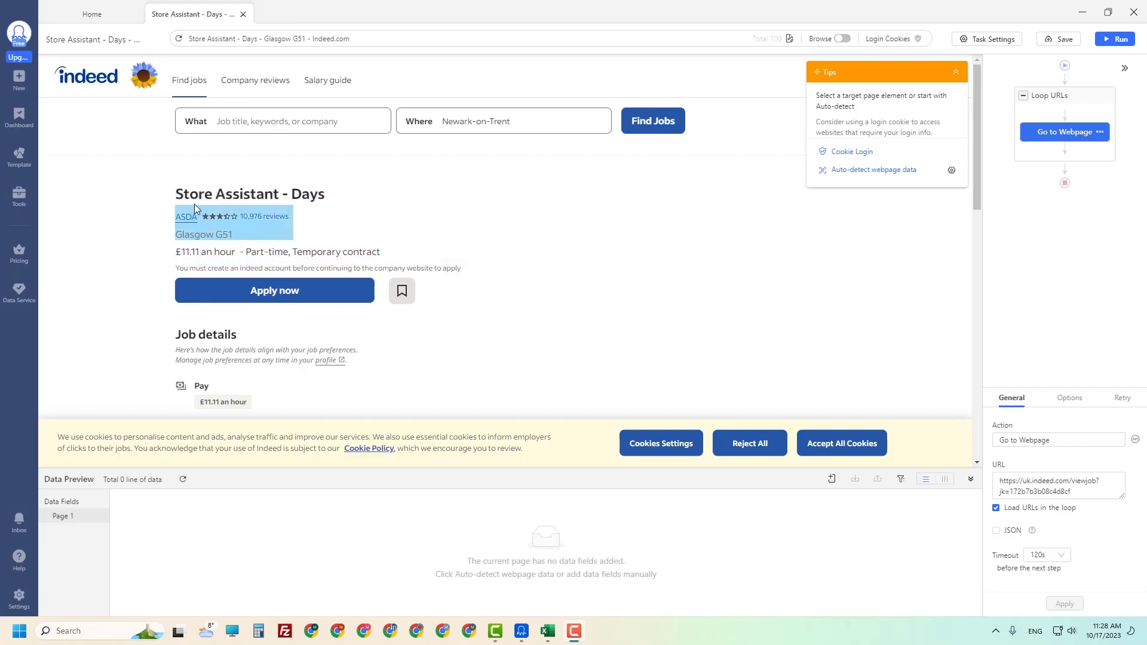
pyautogui.scroll(-10, 300, 287)
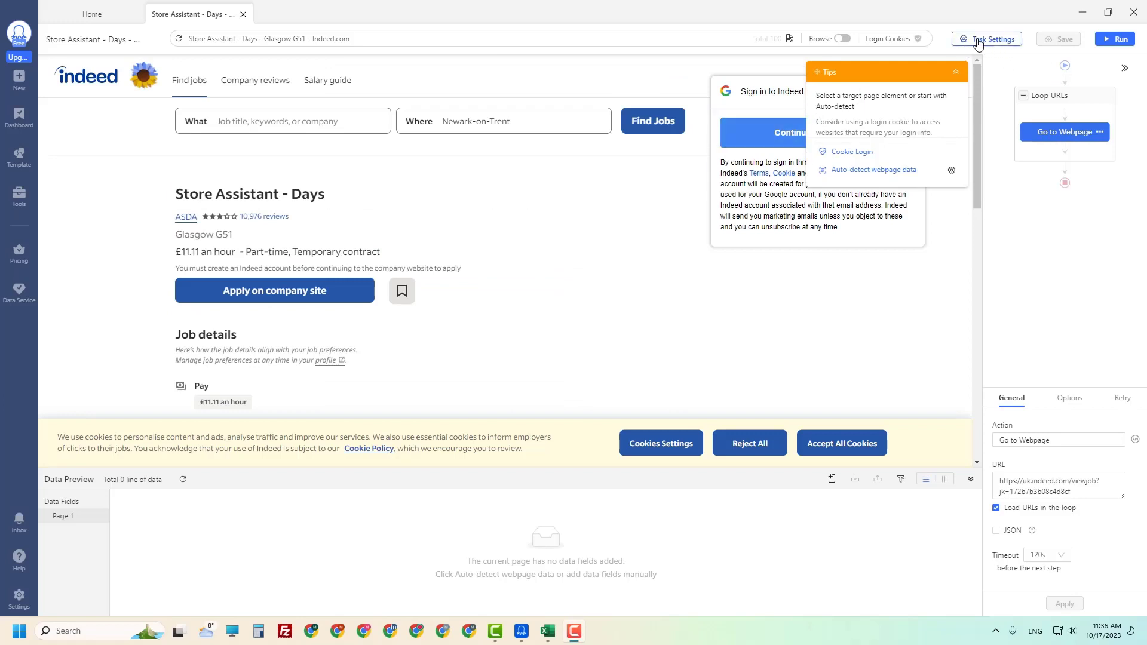
# Open the task settings and rename the task as Indeed Job Detail, leaving the note empty
pyautogui.click(996, 42)
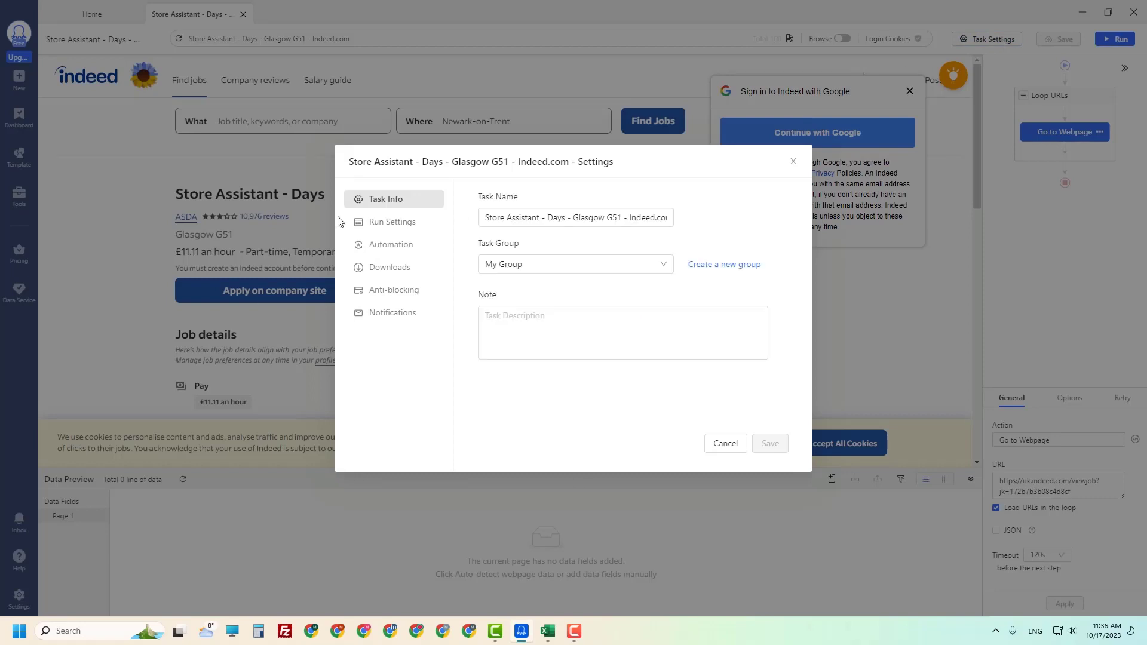
pyautogui.click(493, 211)
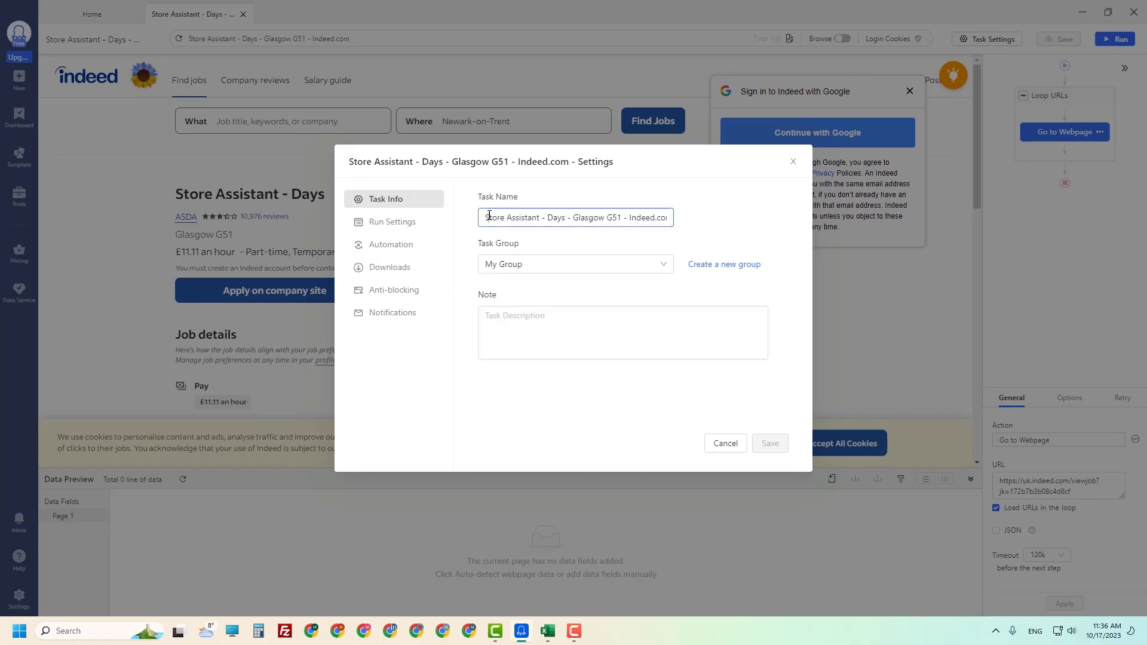
pyautogui.tripleClick(489, 215)
pyautogui.press('BackSpace')
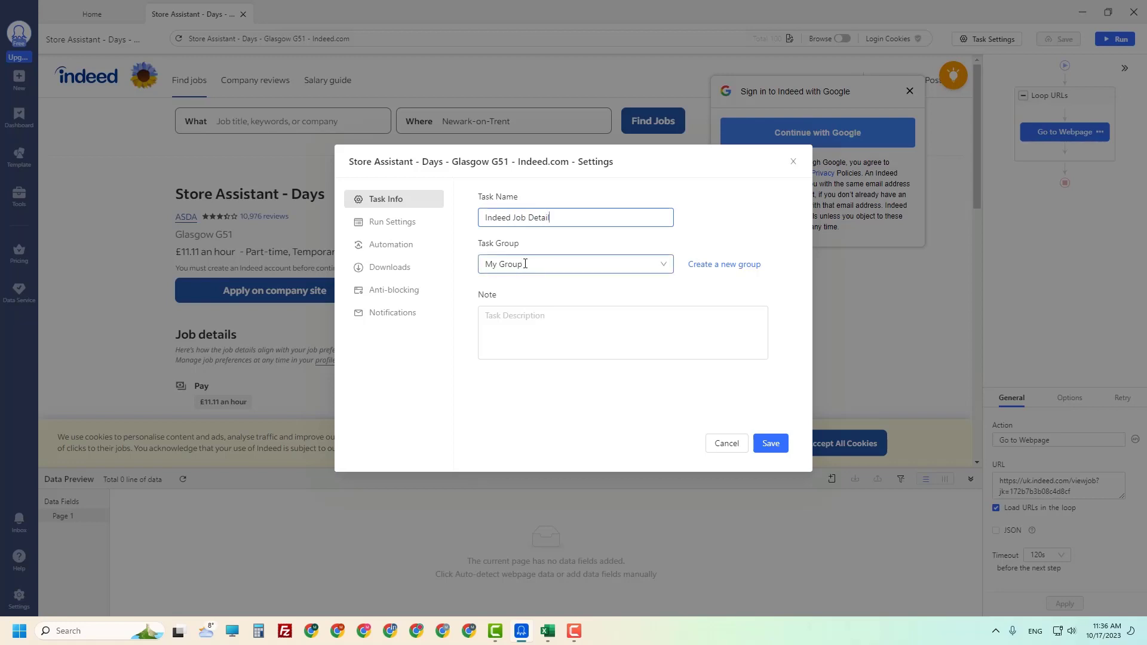
pyautogui.click(511, 320)
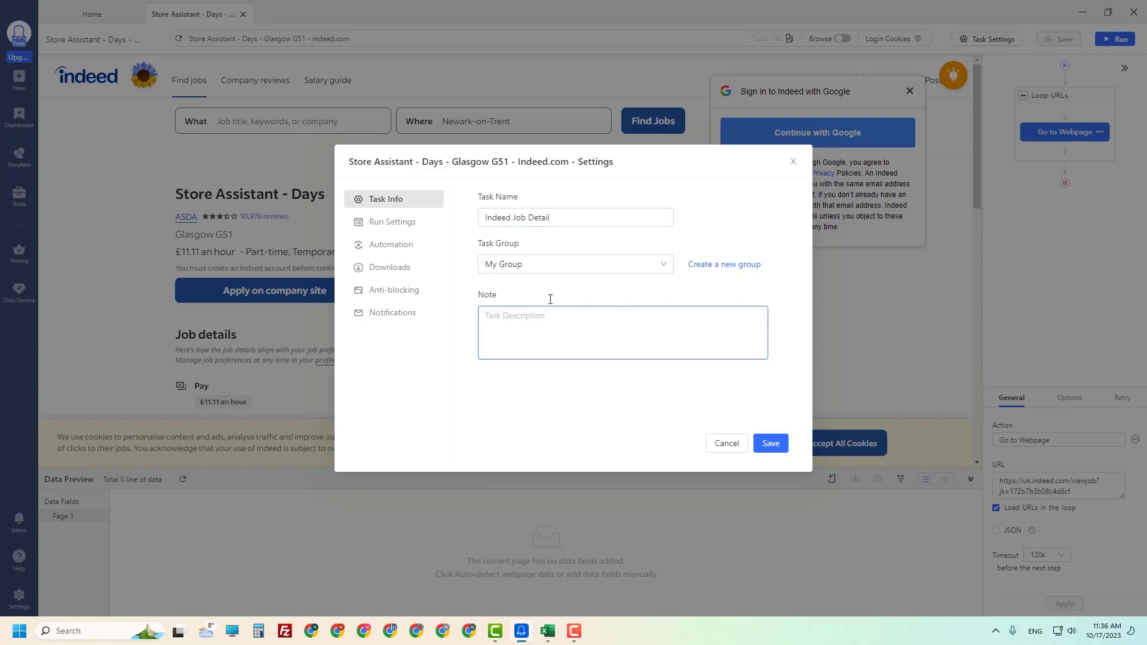
# Review the run settings and set the browser version to Chrome 107.0
pyautogui.click(394, 223)
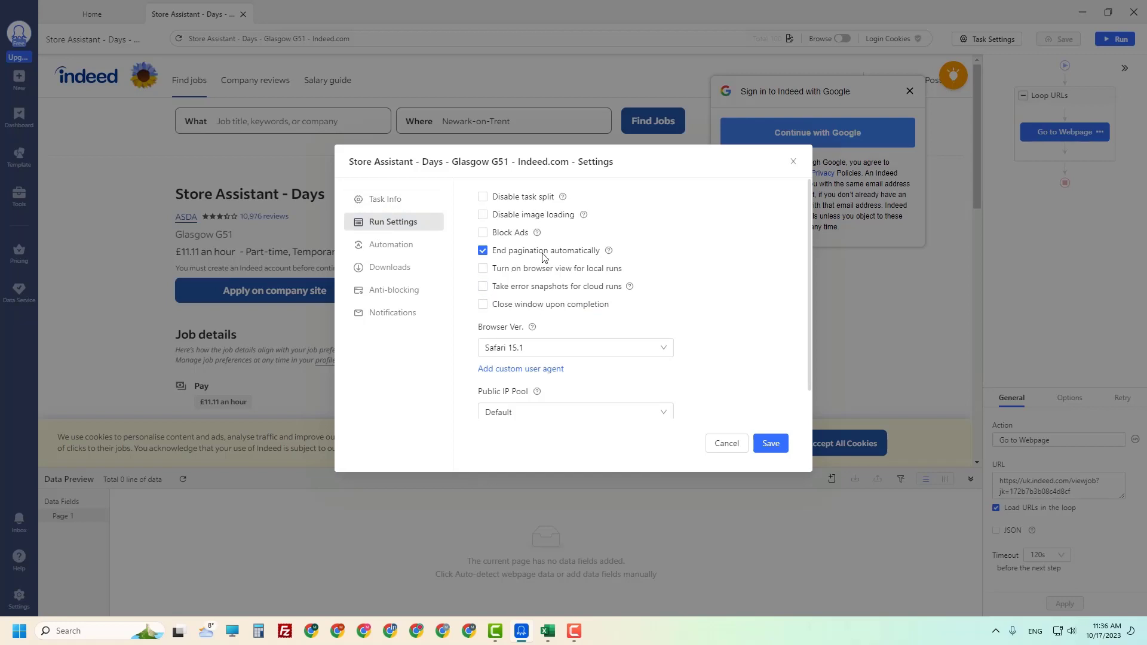
pyautogui.scroll(-1, 593, 358)
pyautogui.scroll(1, 590, 332)
pyautogui.moveTo(563, 201)
pyautogui.scroll(-1, 633, 326)
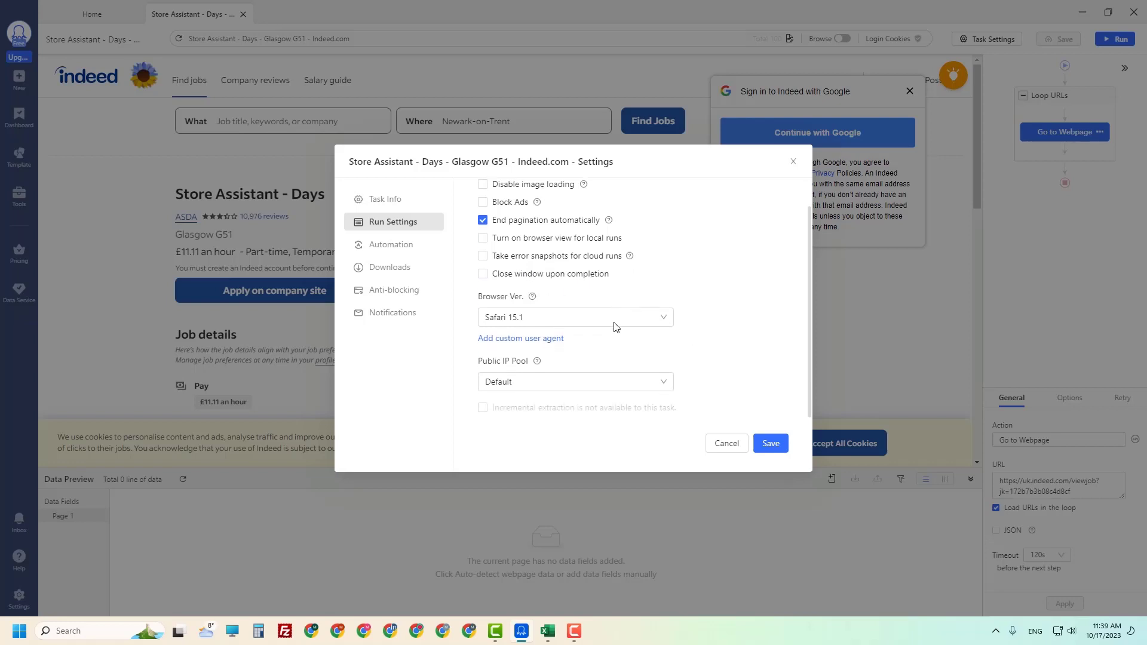
pyautogui.click(512, 327)
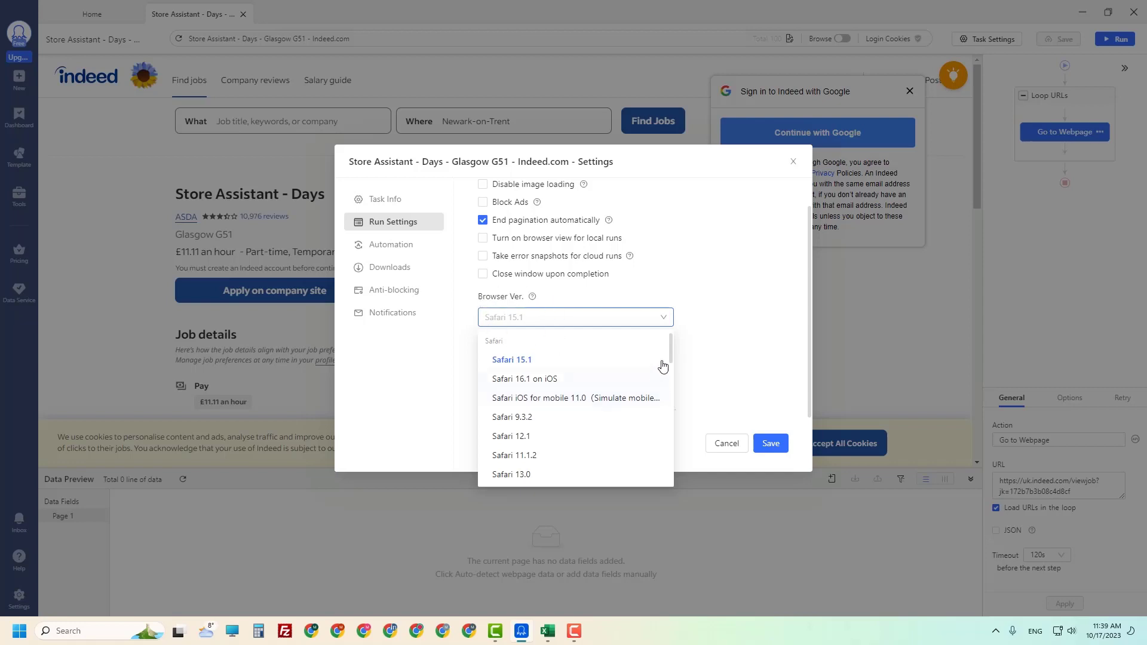
pyautogui.moveTo(669, 351); pyautogui.dragTo(672, 389)
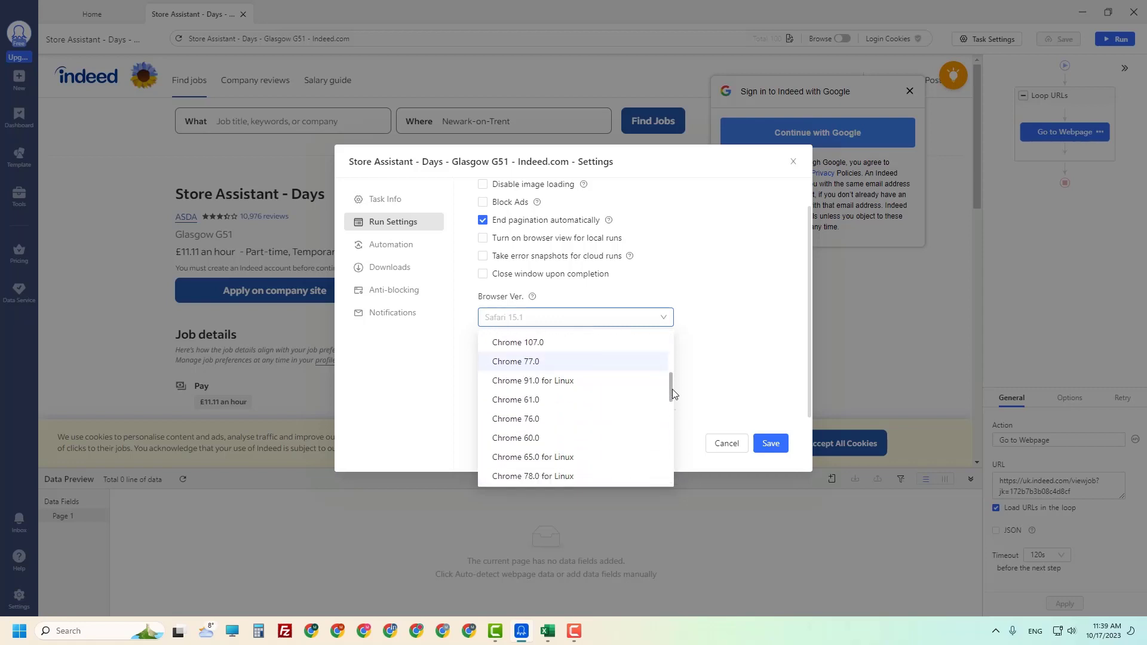
pyautogui.click(515, 349)
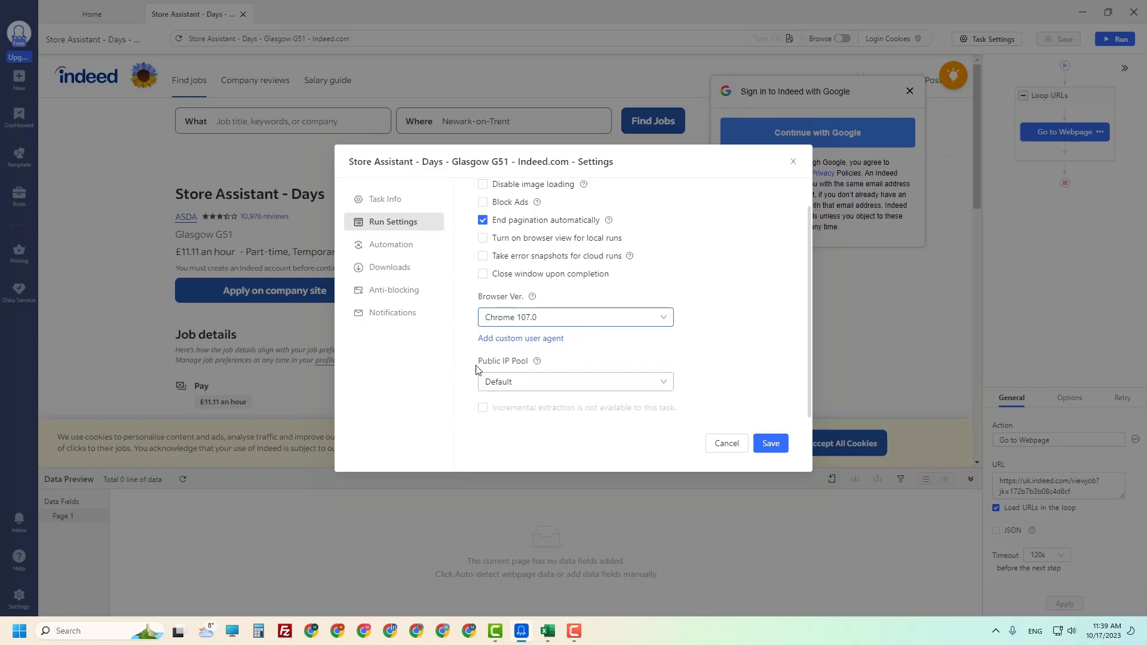
# Review the automation, downloads, anti-blocking, notification and run settings, and save the task settings
pyautogui.click(389, 247)
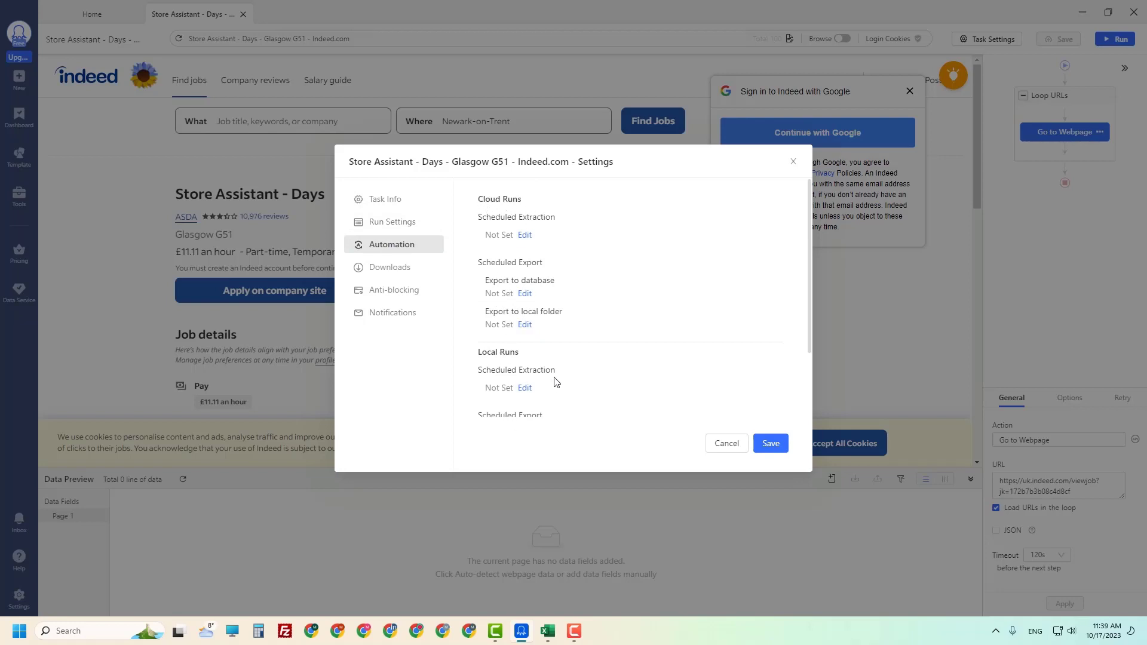
pyautogui.scroll(-2, 521, 359)
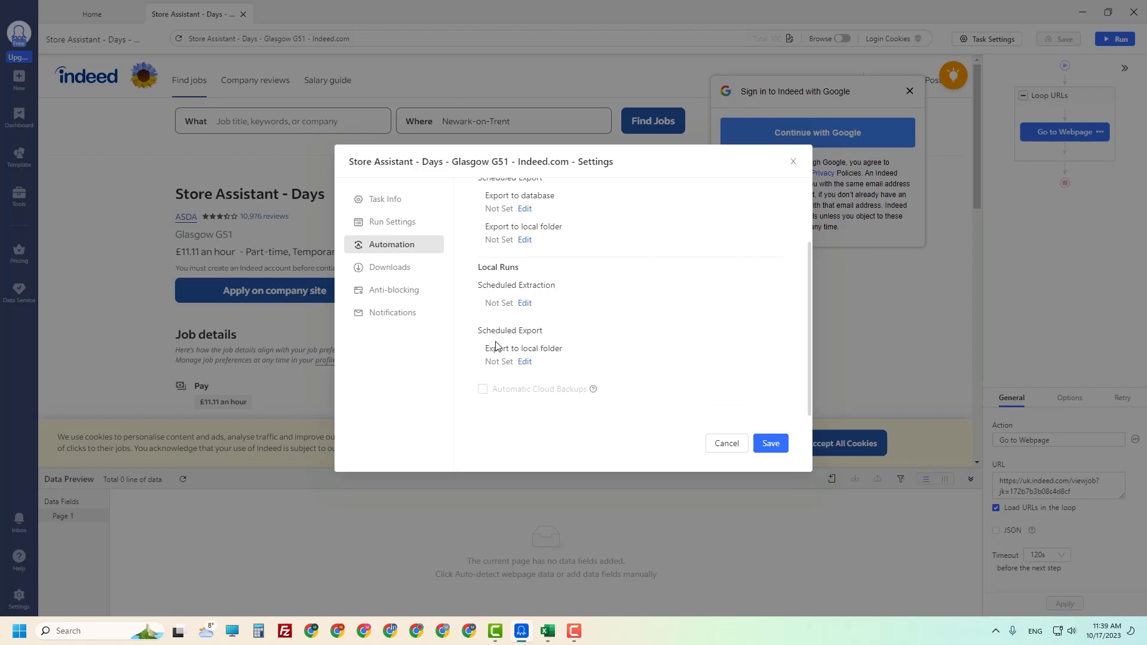
pyautogui.click(389, 269)
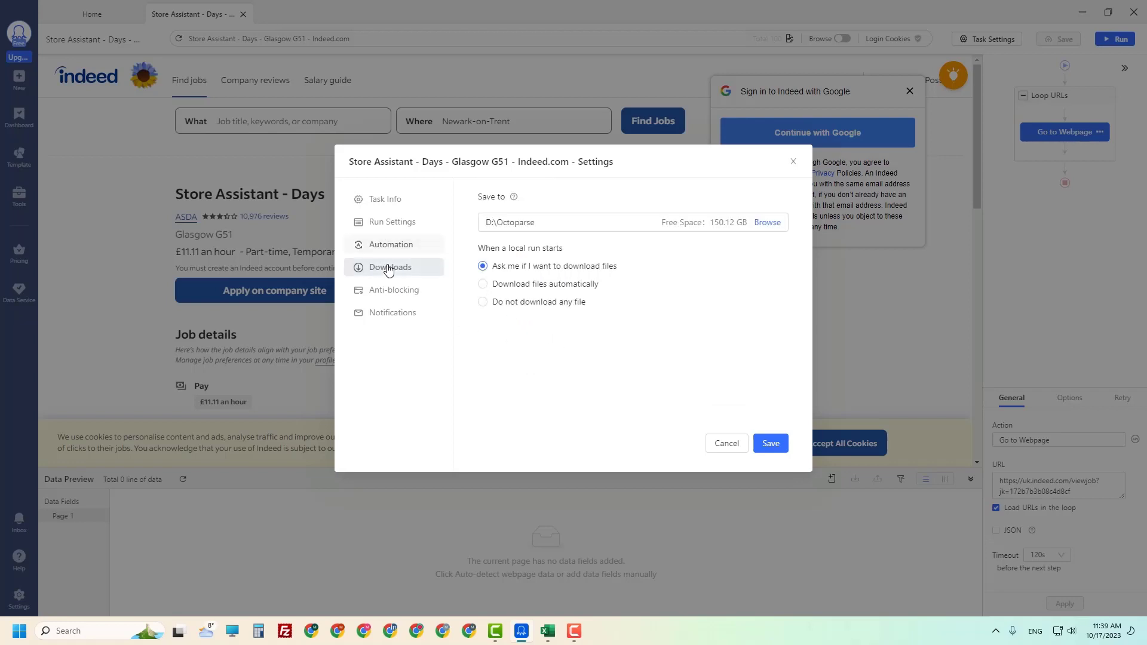
pyautogui.click(426, 293)
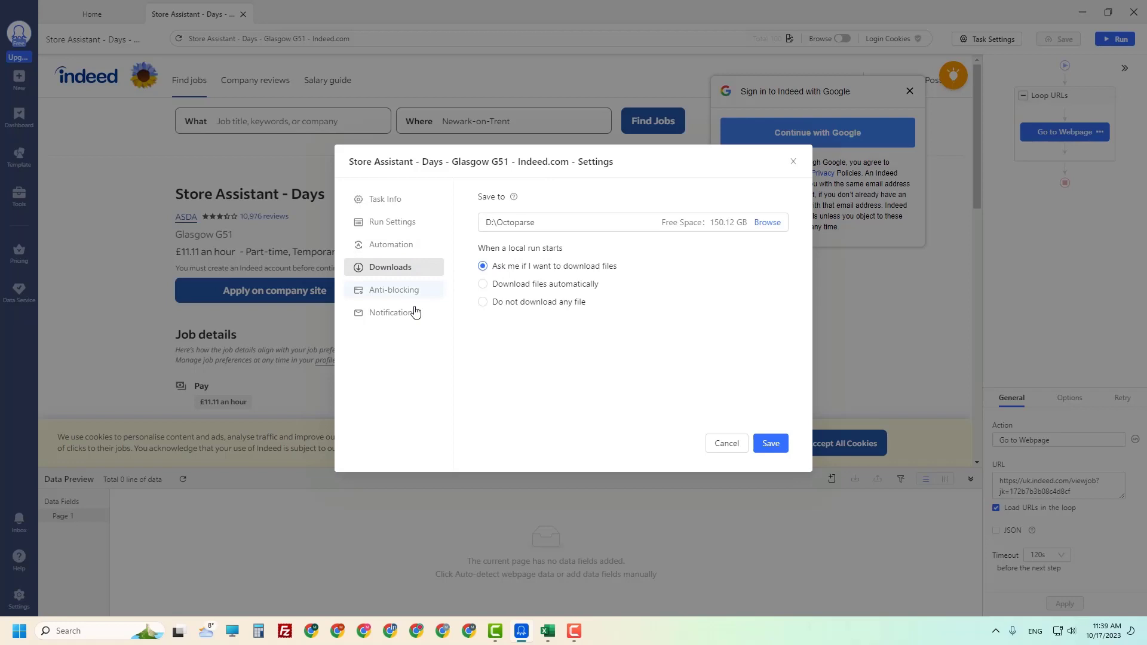
pyautogui.click(399, 315)
pyautogui.click(396, 223)
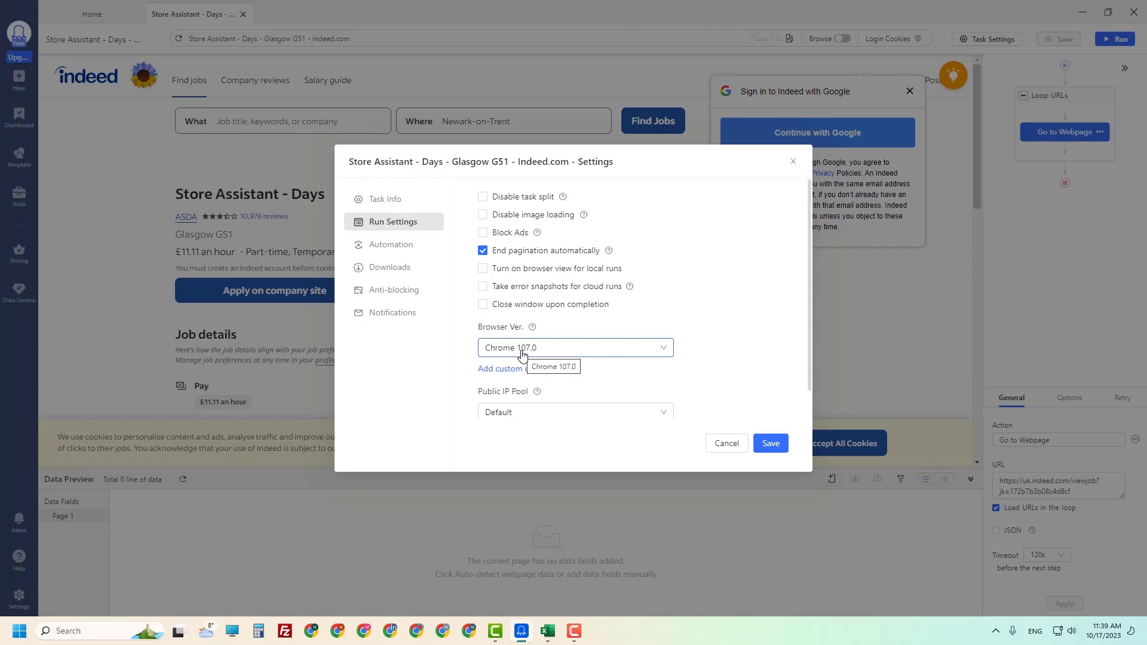
pyautogui.click(771, 443)
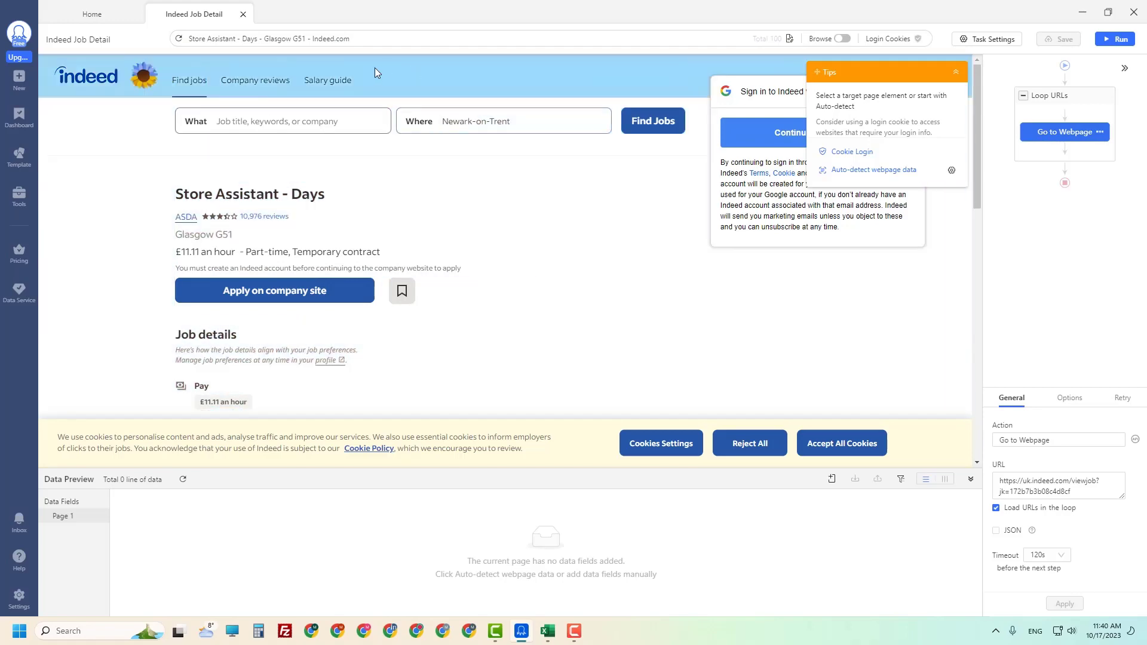
# Look through the Indeed job page, from the job header down to the full description, for the details to extract
pyautogui.scroll(-2, 837, 340)
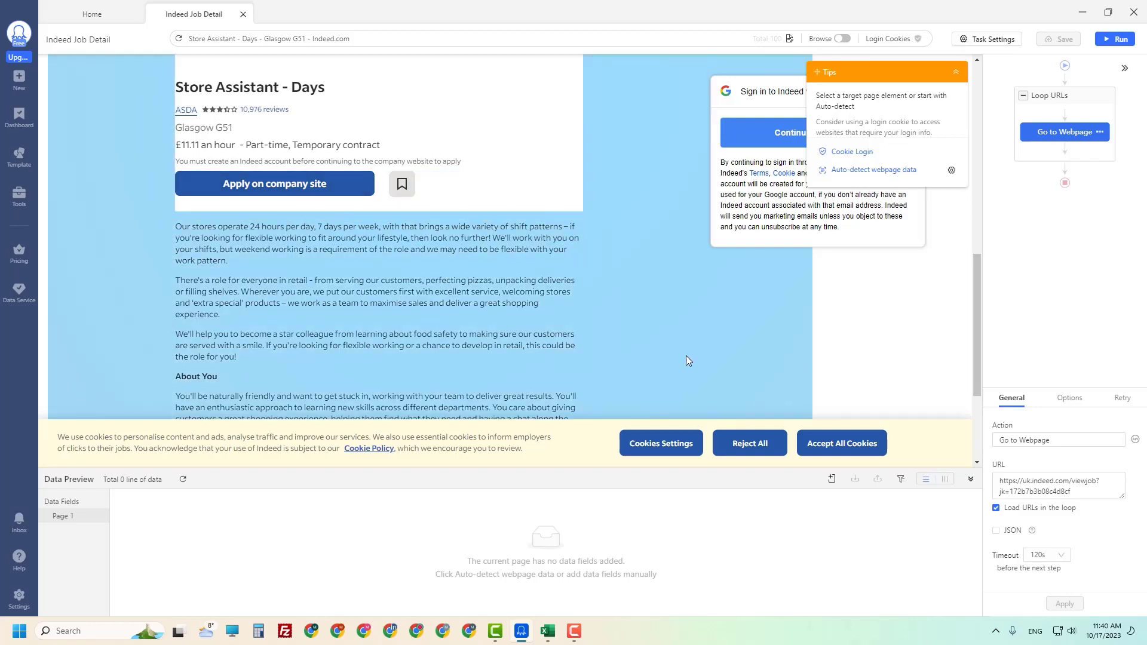
pyautogui.scroll(2, 931, 371)
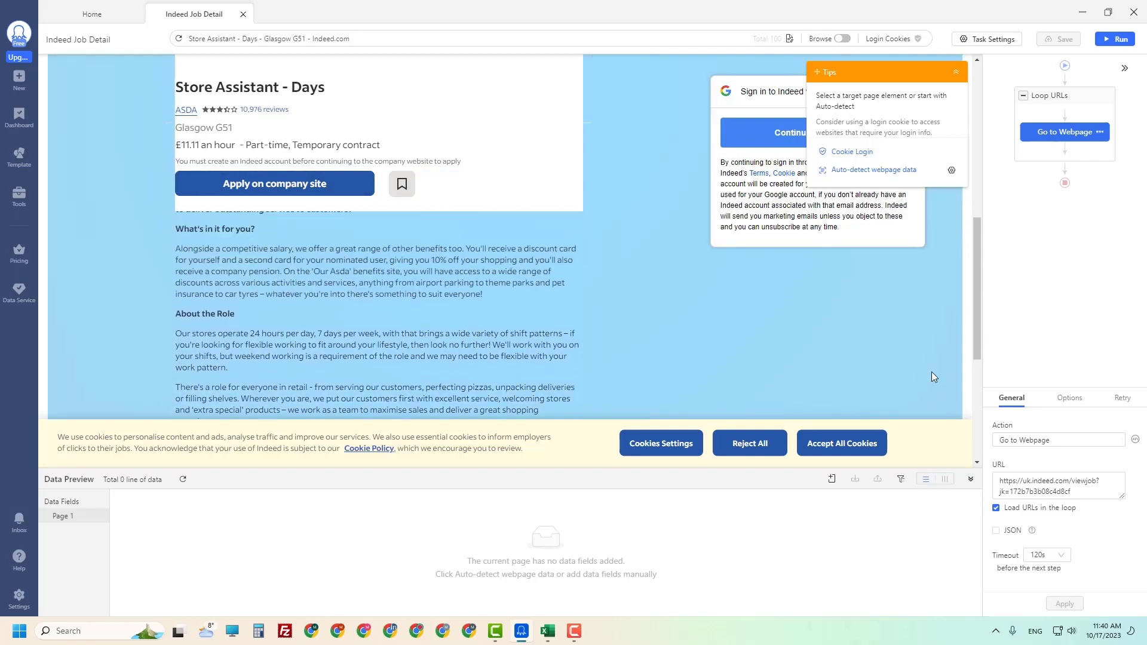
pyautogui.scroll(5, 932, 374)
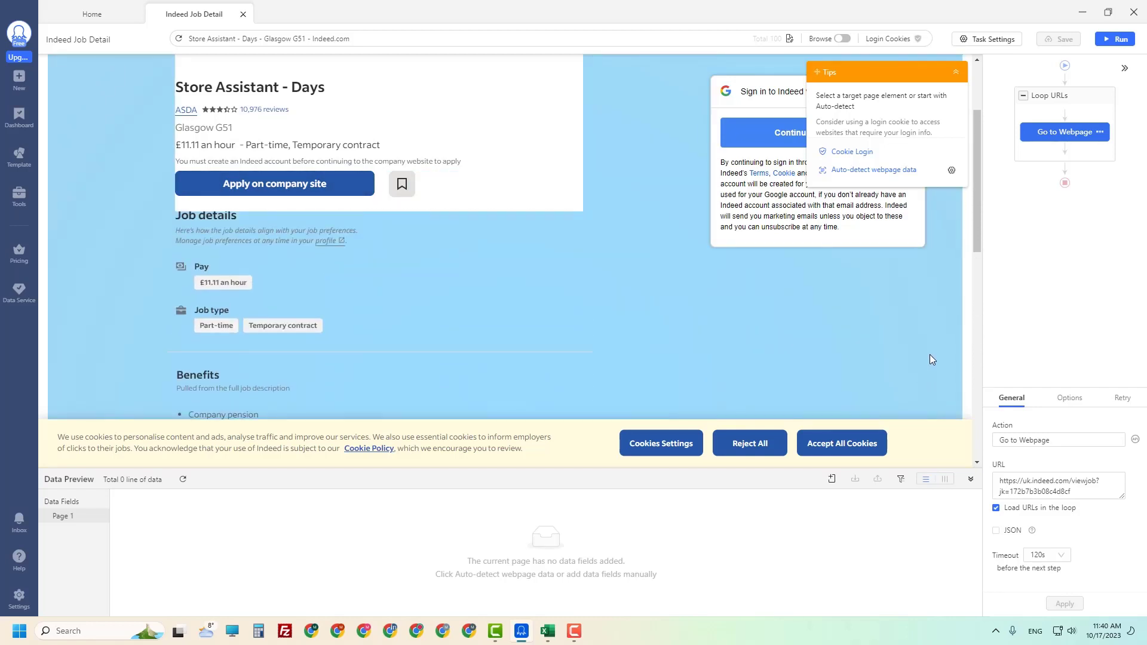
pyautogui.scroll(2, 912, 374)
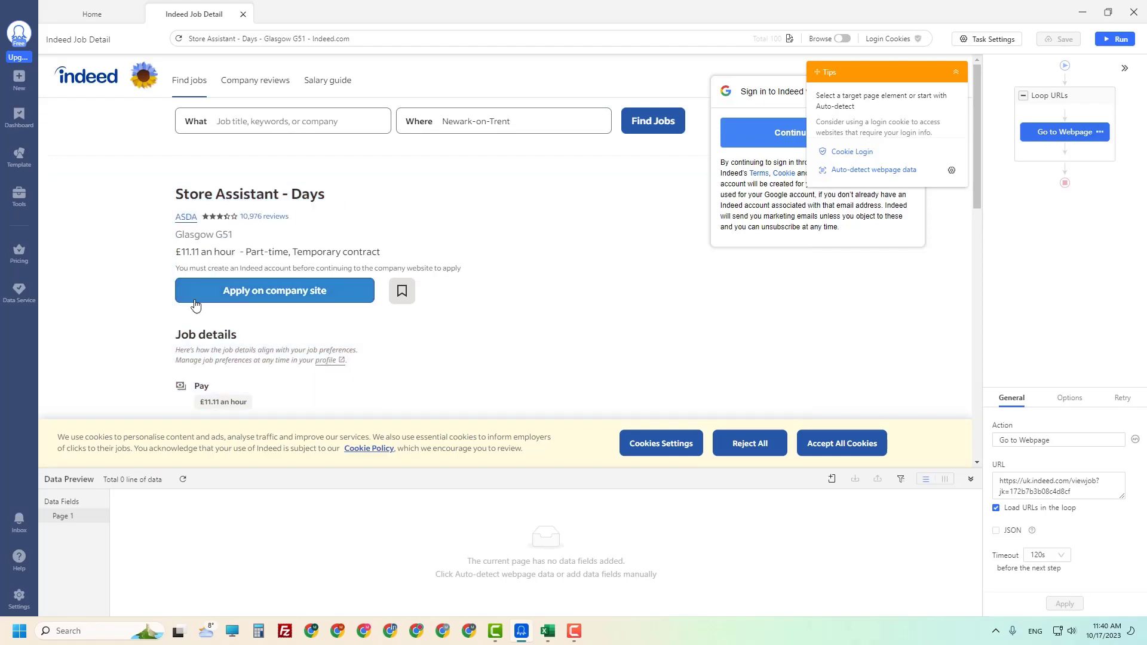
pyautogui.scroll(-2, 284, 345)
pyautogui.scroll(-1, 285, 340)
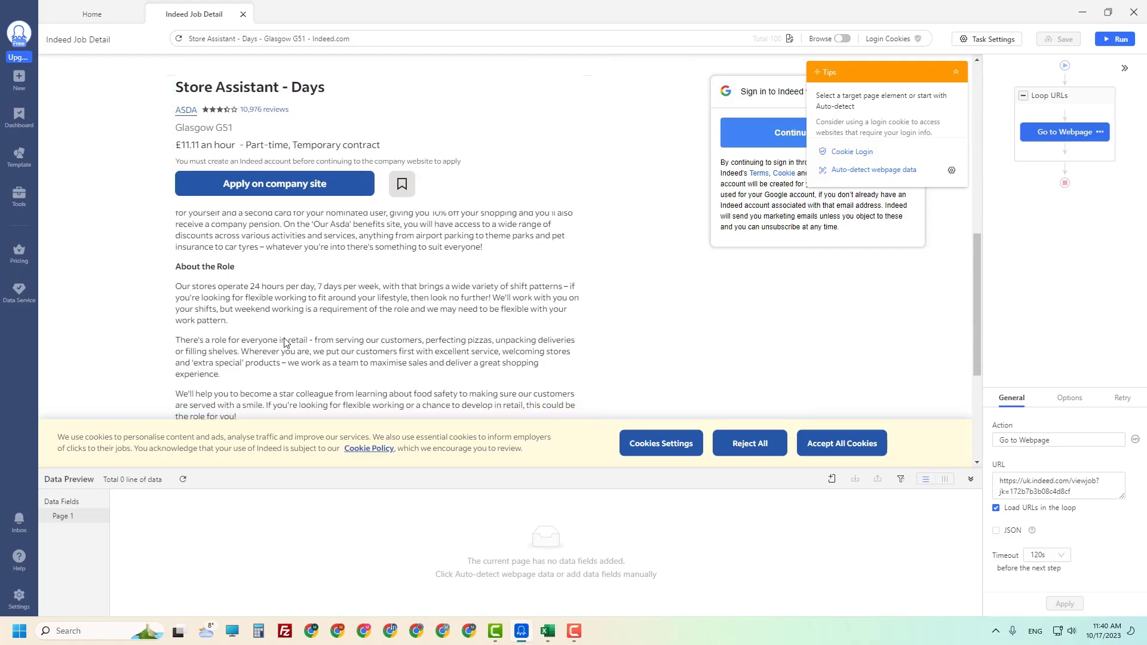
pyautogui.scroll(3, 268, 357)
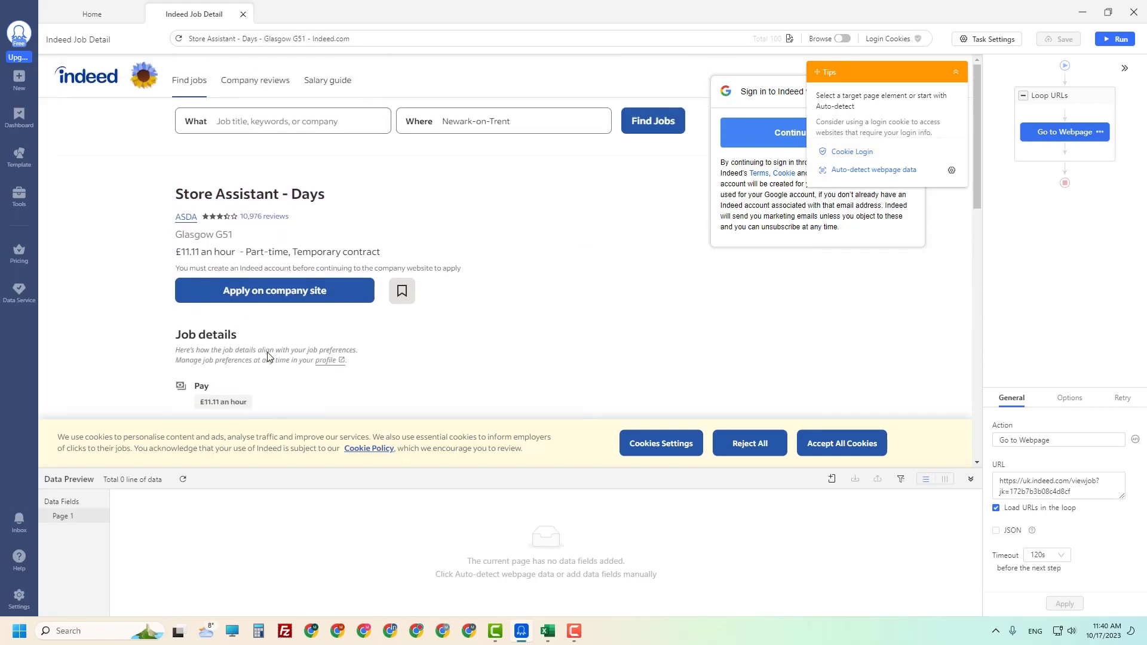
# Add the page URL as a page-level data field to the extraction
pyautogui.click(833, 479)
pyautogui.moveTo(770, 526)
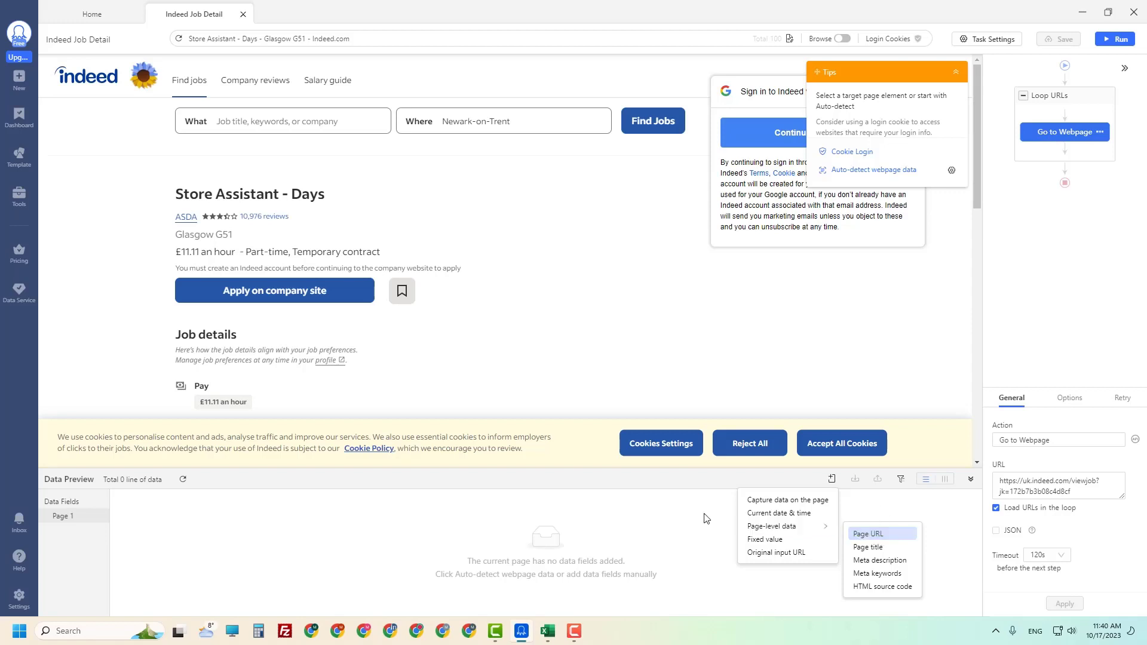
pyautogui.click(831, 481)
pyautogui.moveTo(757, 530)
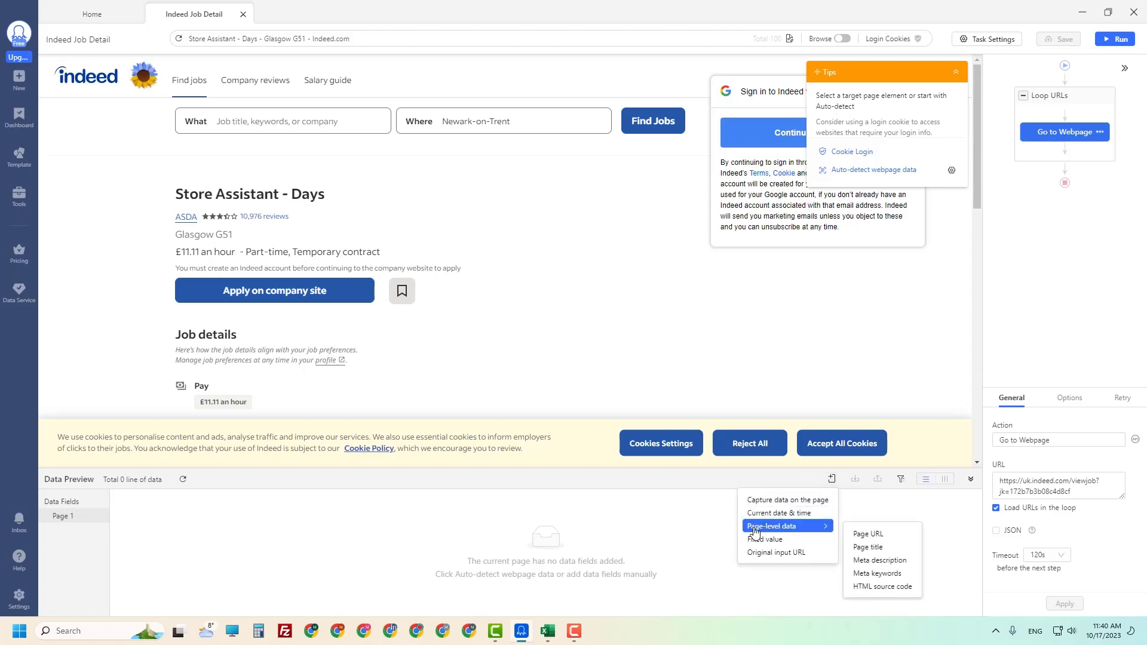
pyautogui.click(886, 539)
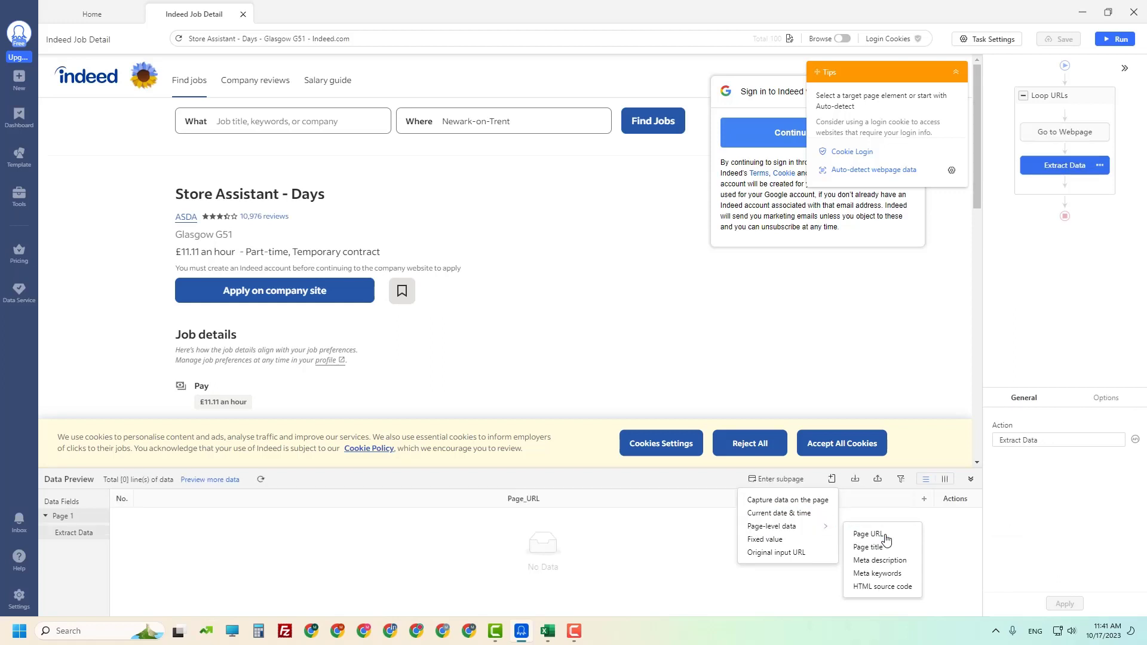
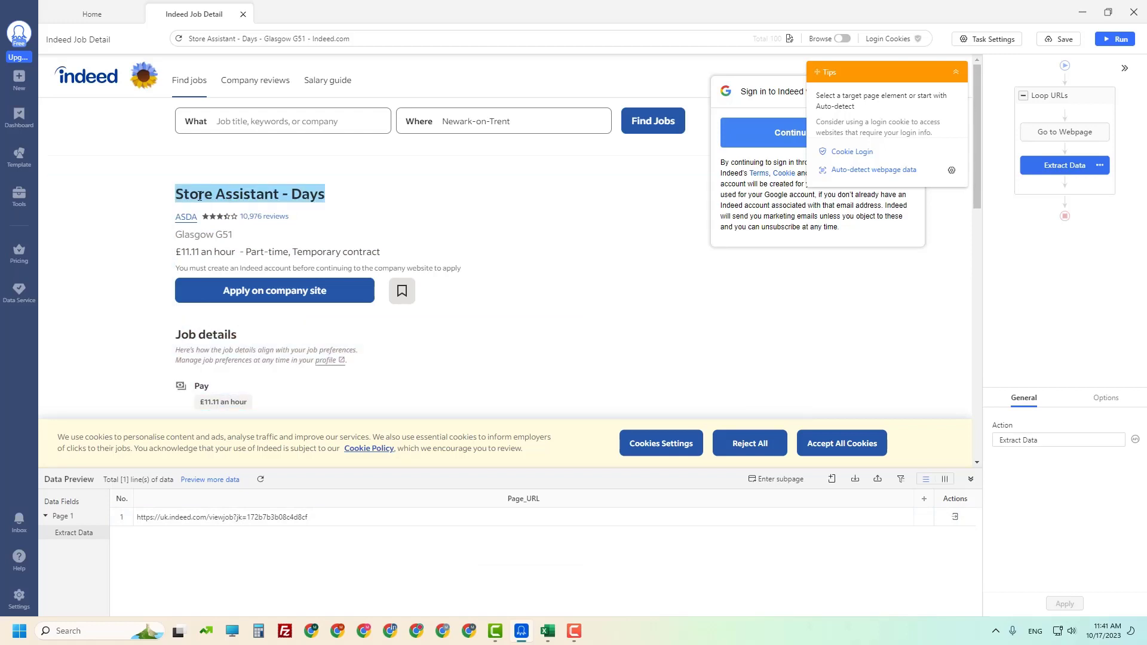
# Extract the text of the "Store Assistant - Days" heading, rename its field as Job_Title and save the task
pyautogui.click(214, 195)
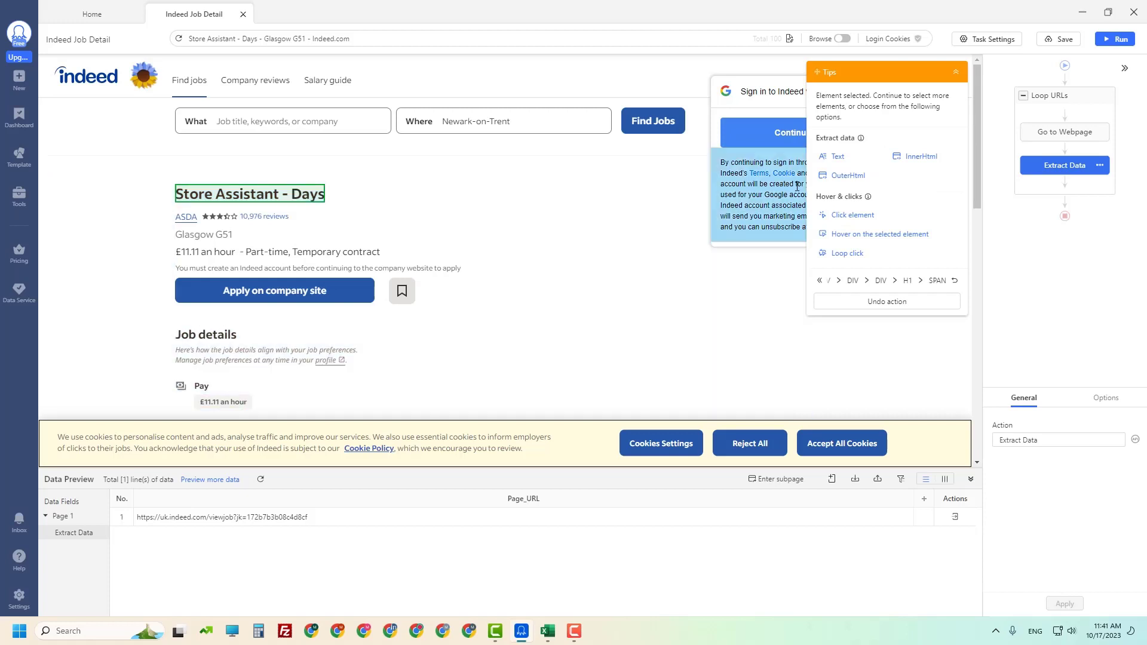
pyautogui.click(837, 159)
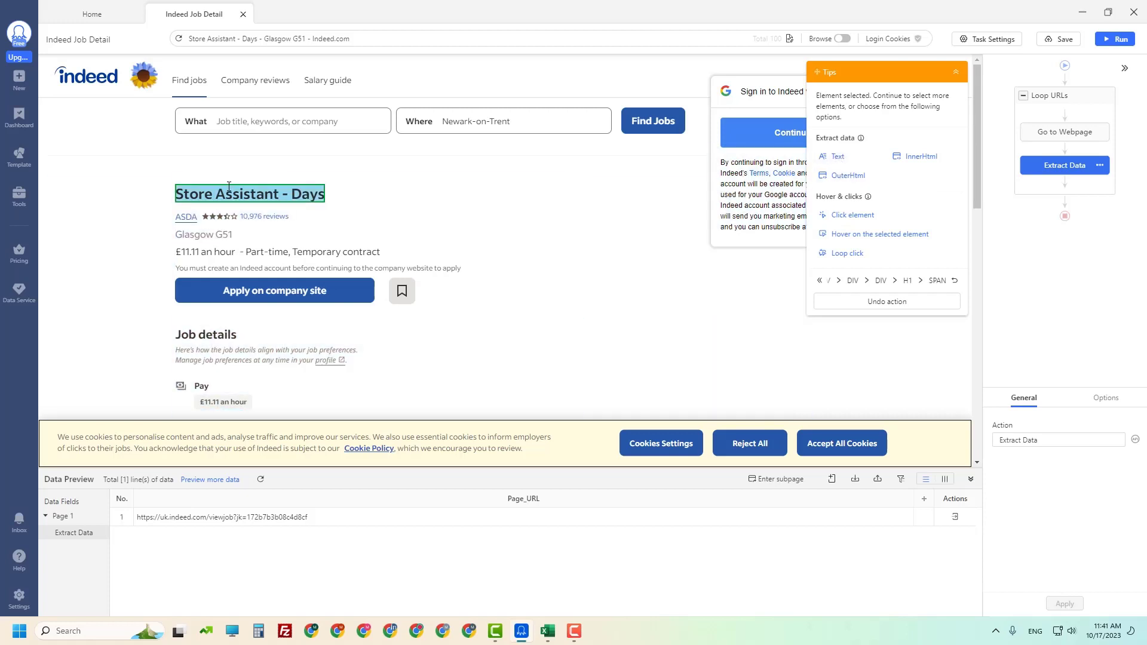
pyautogui.click(836, 158)
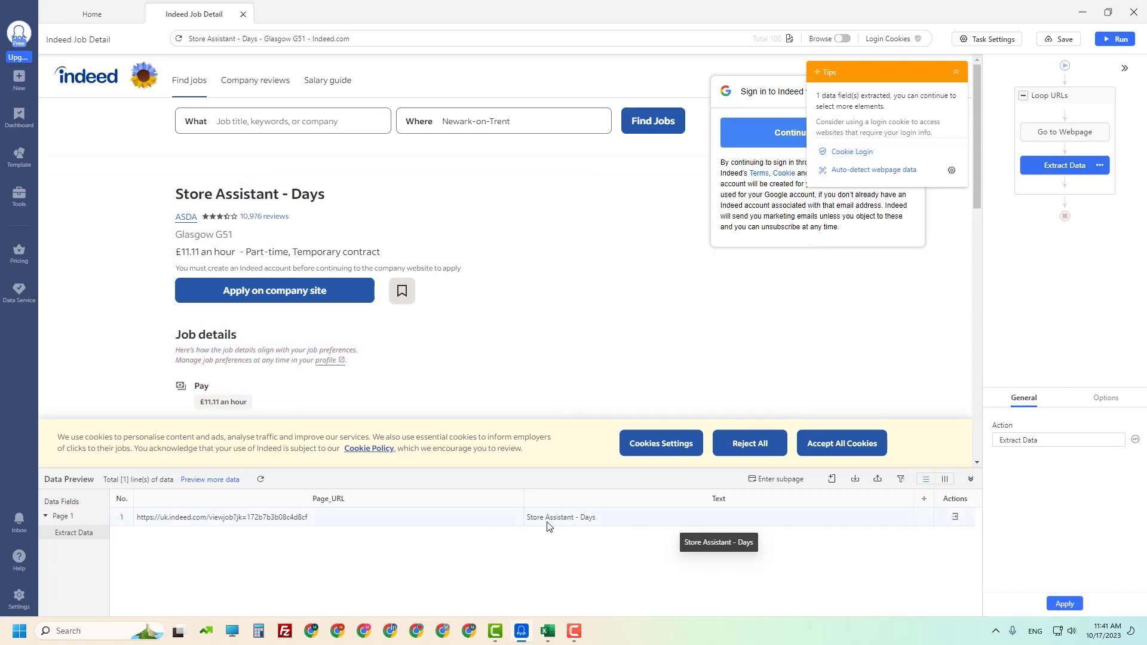
pyautogui.doubleClick(720, 502)
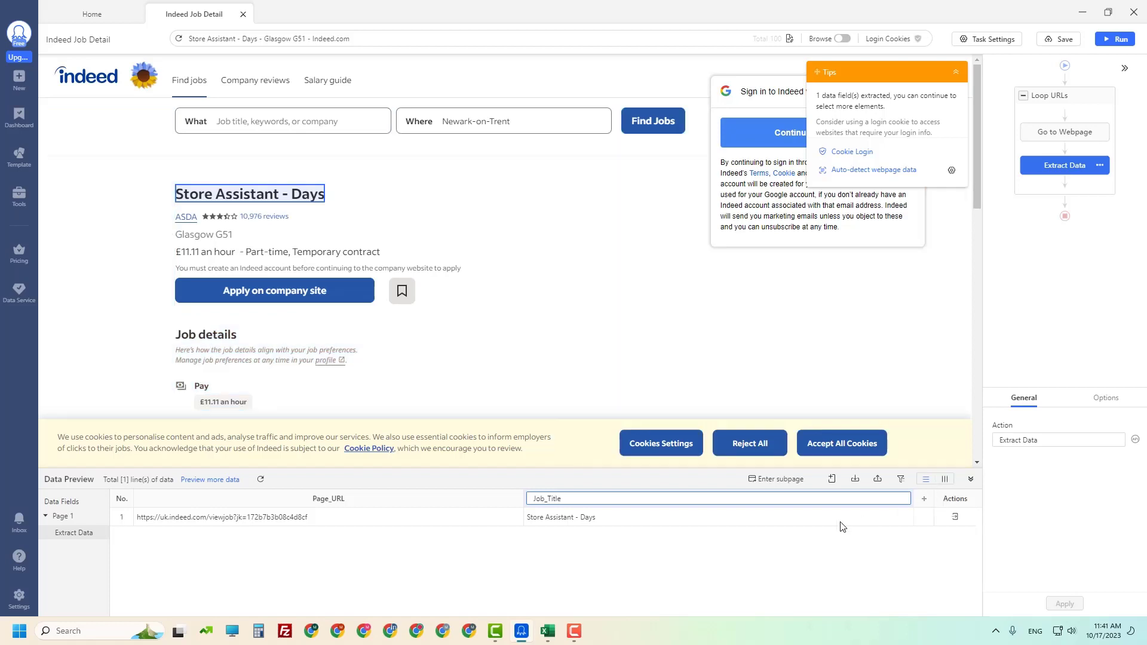
pyautogui.click(782, 562)
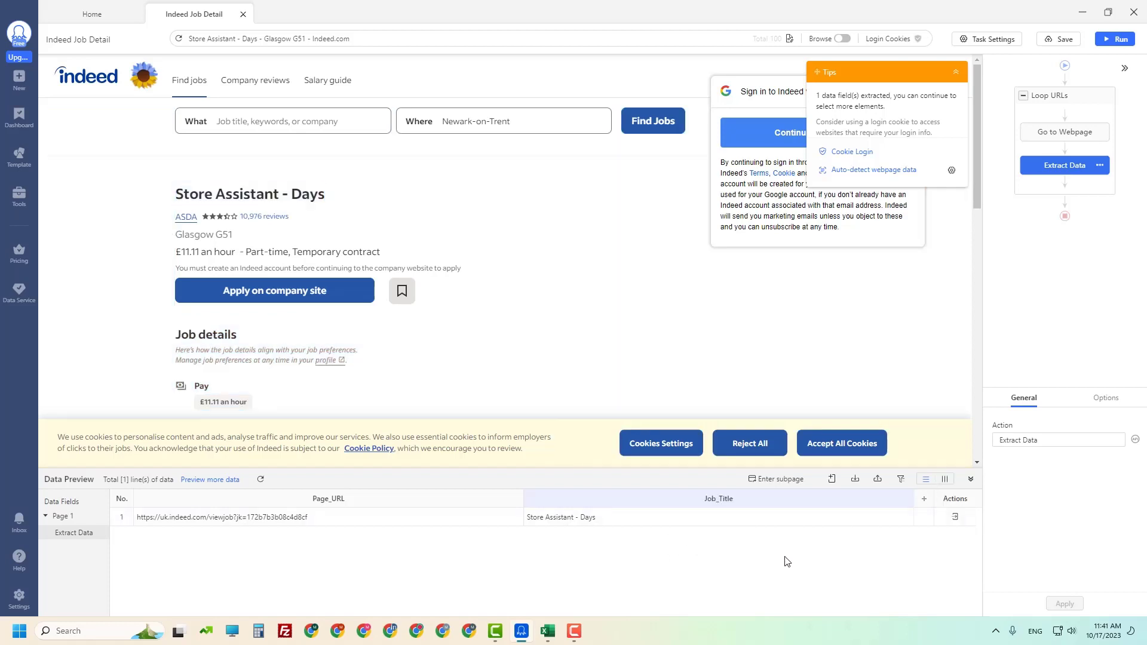
pyautogui.click(1062, 40)
# Resize the Page_URL and Job_Title columns in the data preview
pyautogui.moveTo(525, 499); pyautogui.dragTo(385, 503)
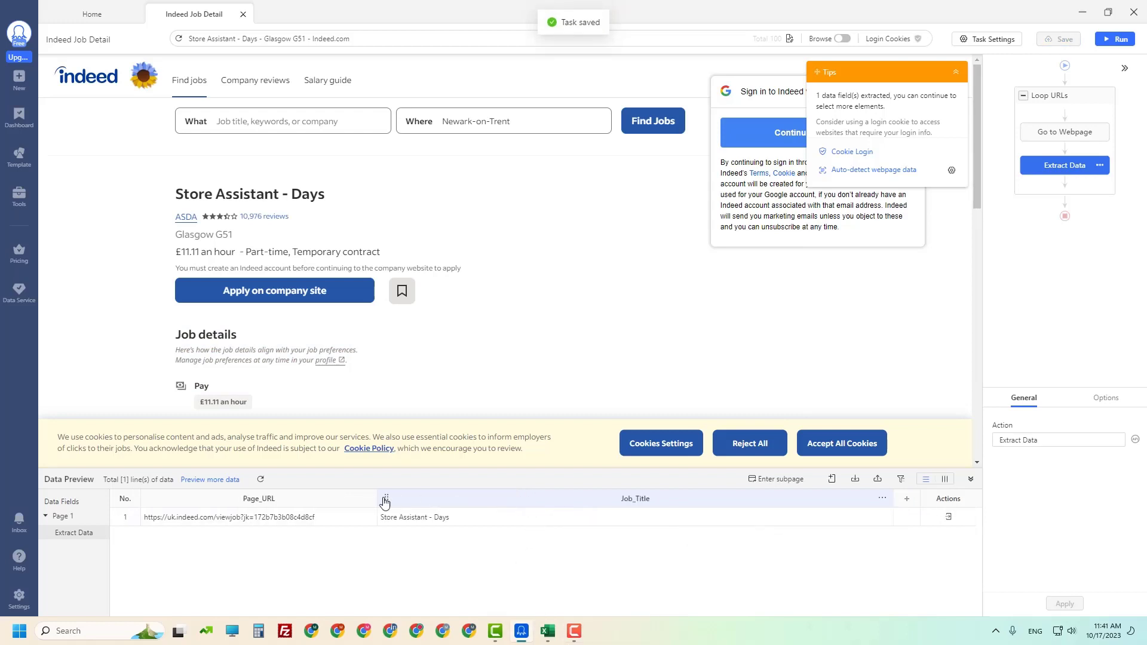
pyautogui.moveTo(892, 498); pyautogui.dragTo(681, 503)
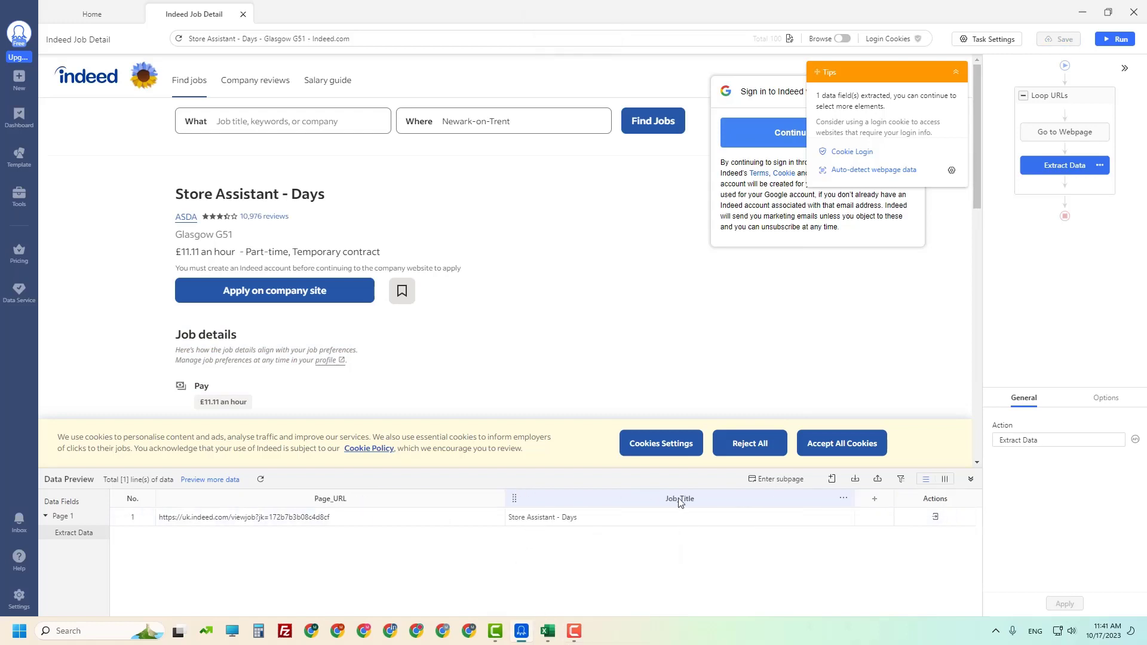
pyautogui.moveTo(505, 502); pyautogui.dragTo(397, 505)
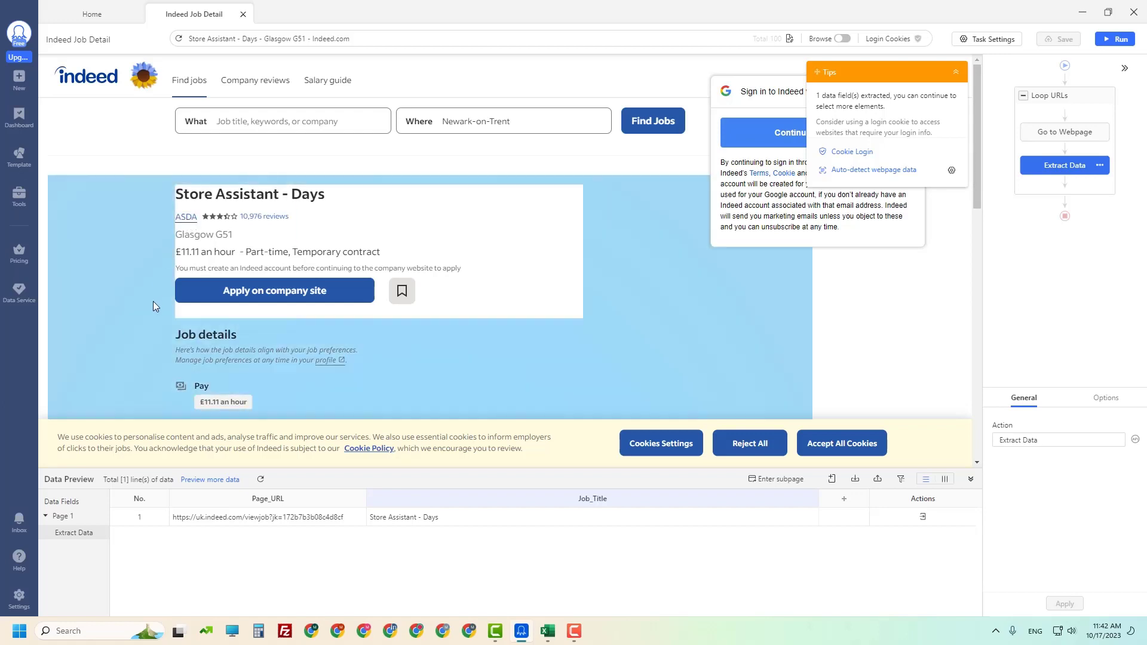
# Extract the text of the ASDA company link and rename its field as company
pyautogui.click(184, 218)
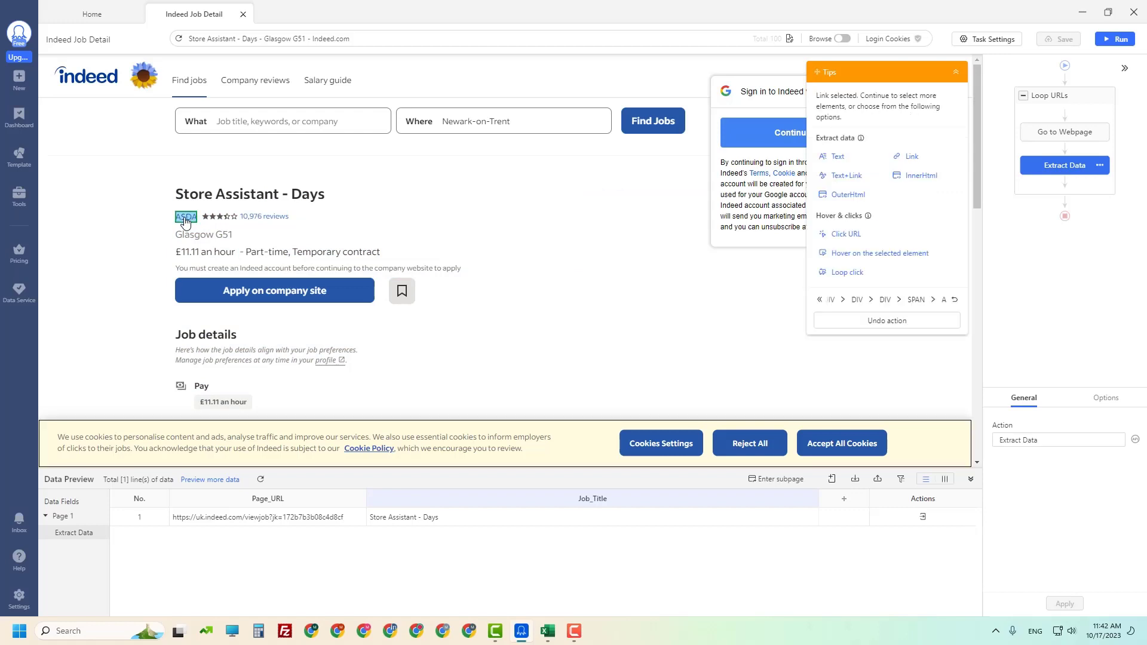
pyautogui.click(837, 161)
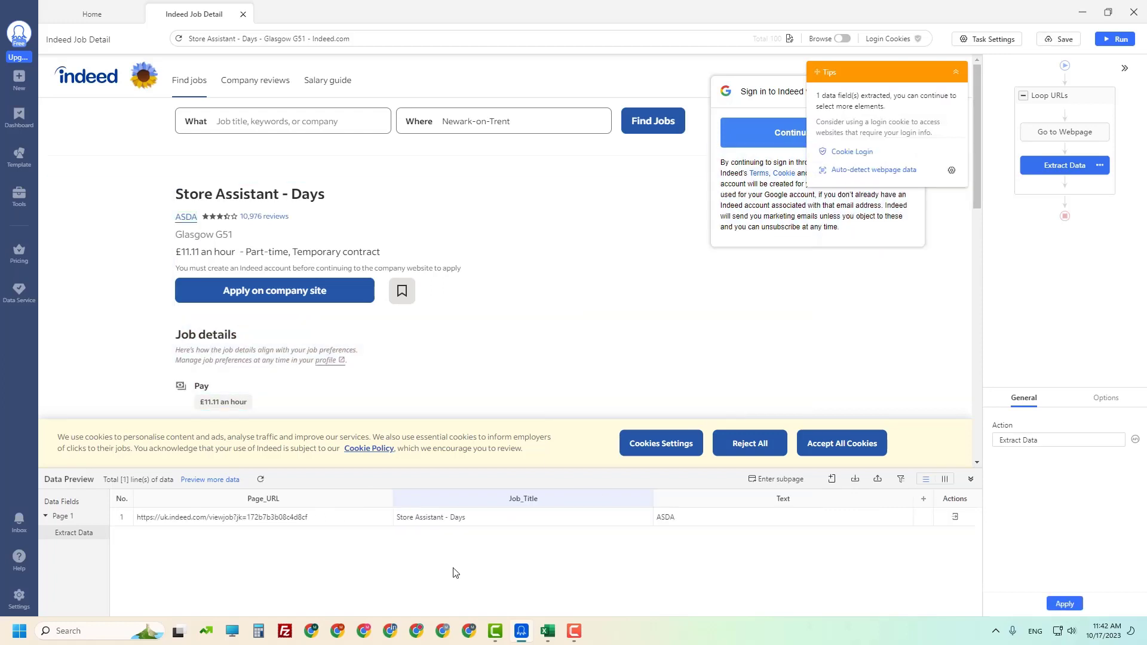
pyautogui.doubleClick(529, 501)
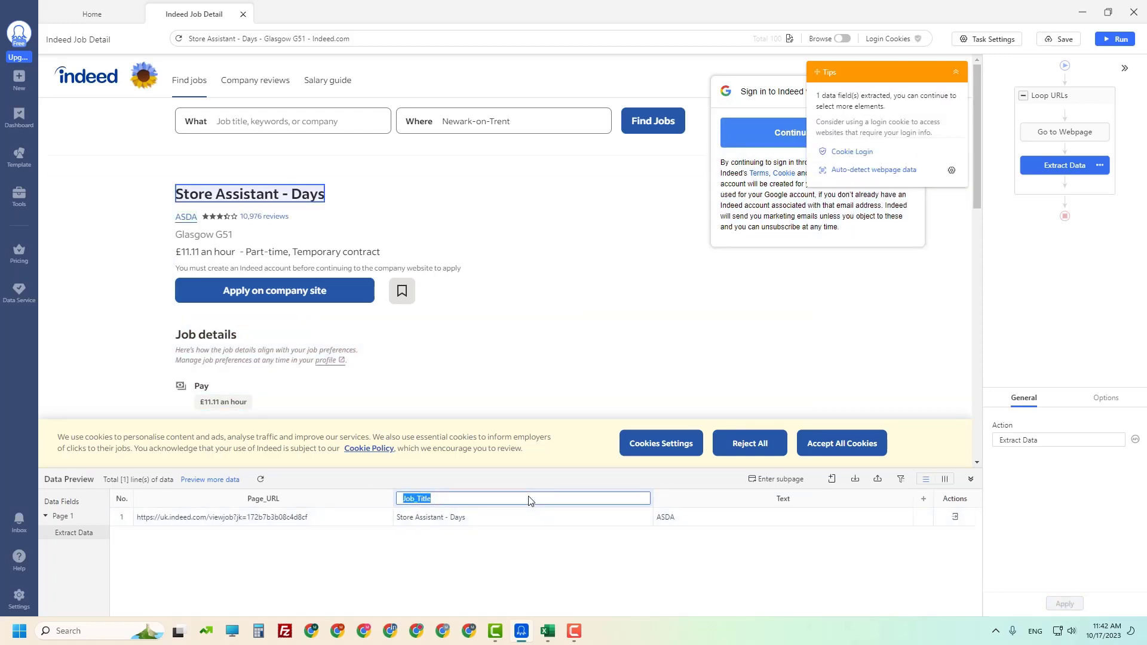
pyautogui.doubleClick(783, 499)
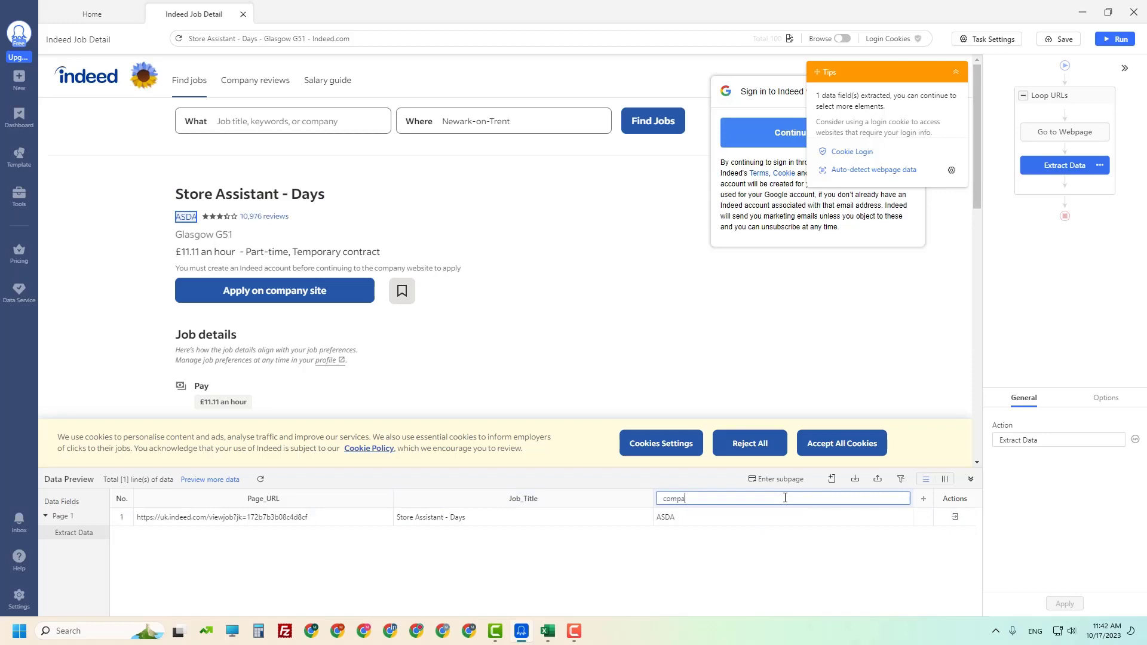
pyautogui.press('Return')
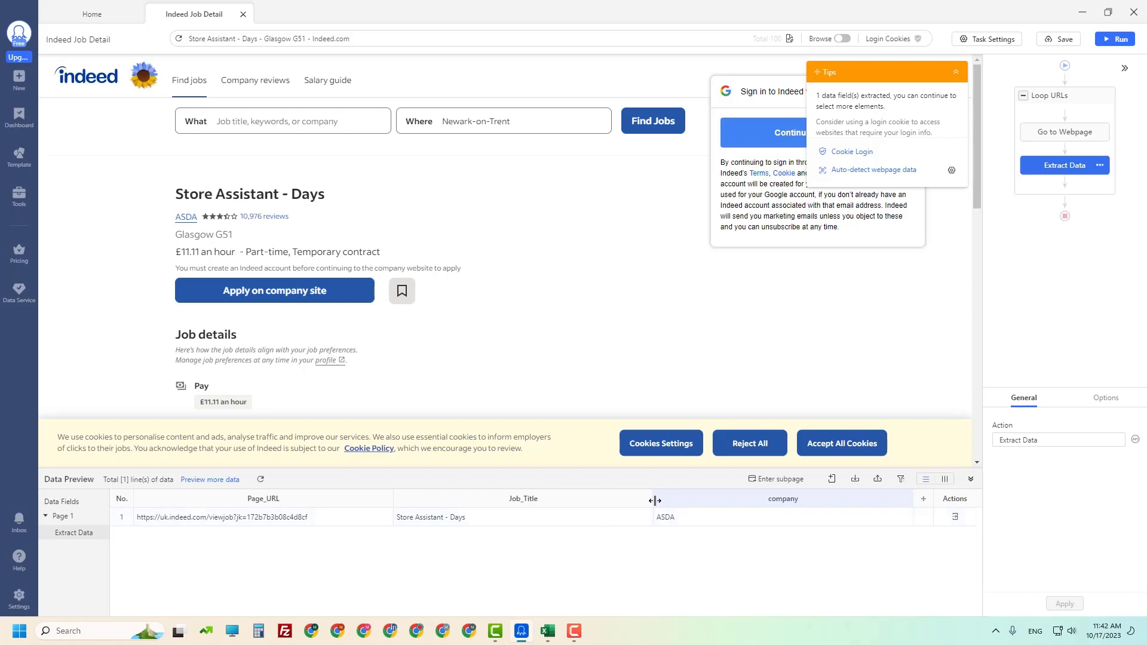
# Adjust the widths of the Page_URL, Job_Title and company columns in the data preview
pyautogui.moveTo(654, 502); pyautogui.dragTo(536, 502)
pyautogui.moveTo(414, 501); pyautogui.dragTo(343, 501)
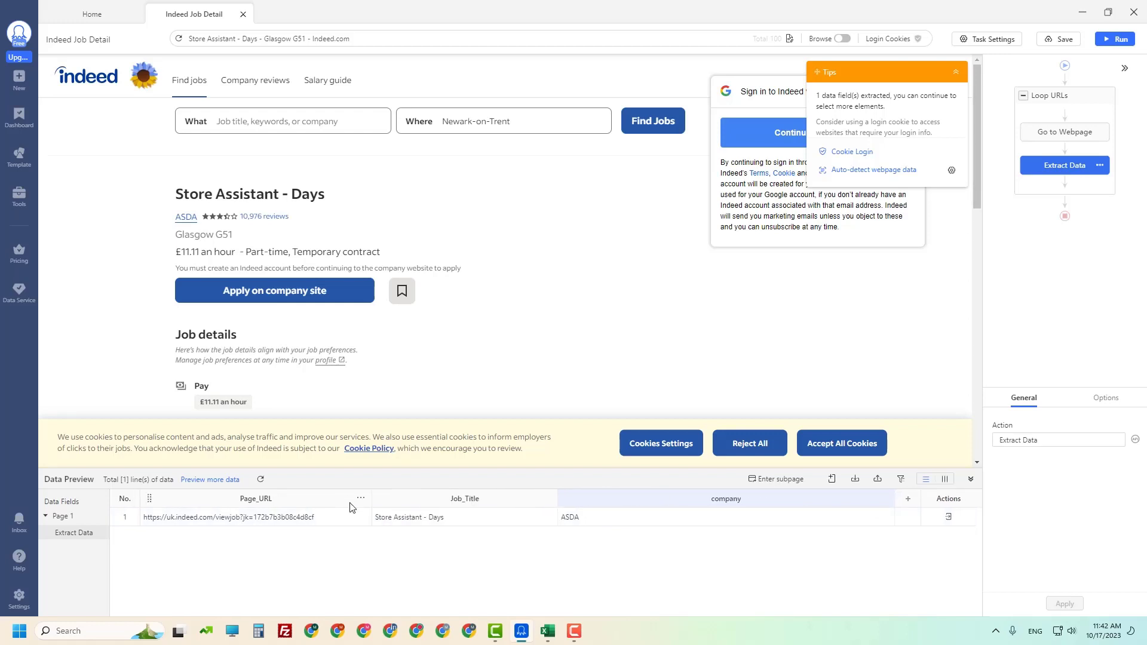
pyautogui.moveTo(557, 498); pyautogui.dragTo(414, 503)
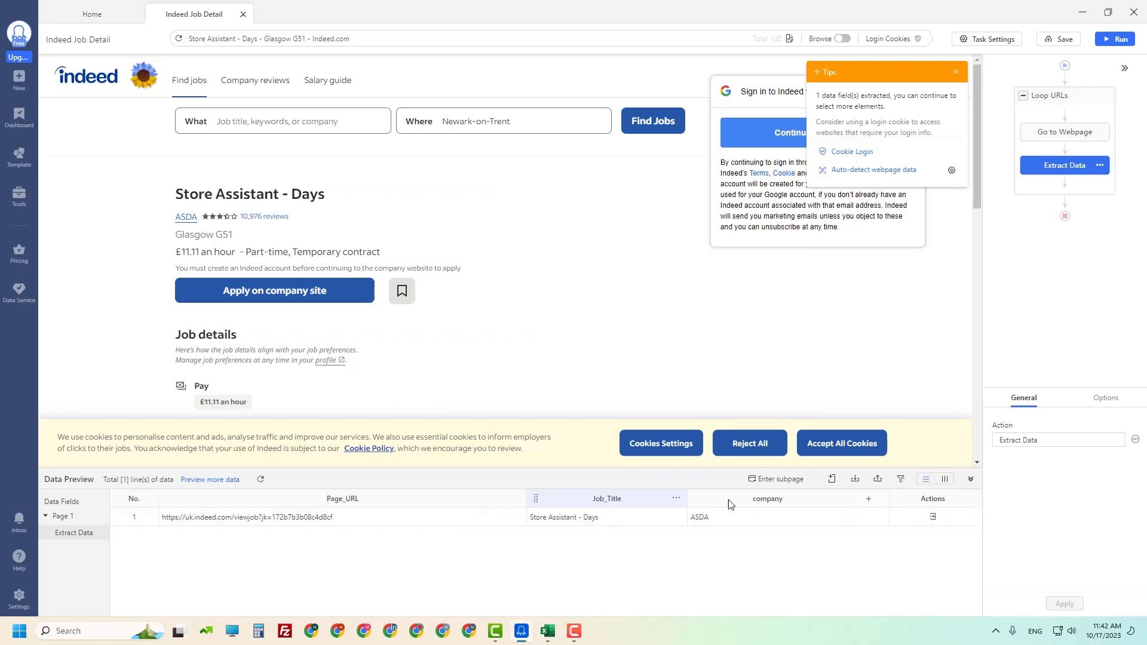
# Extract the text of the job location "Glasgow G51" and the pay "£11.11 an hour" as two data fields
pyautogui.click(196, 236)
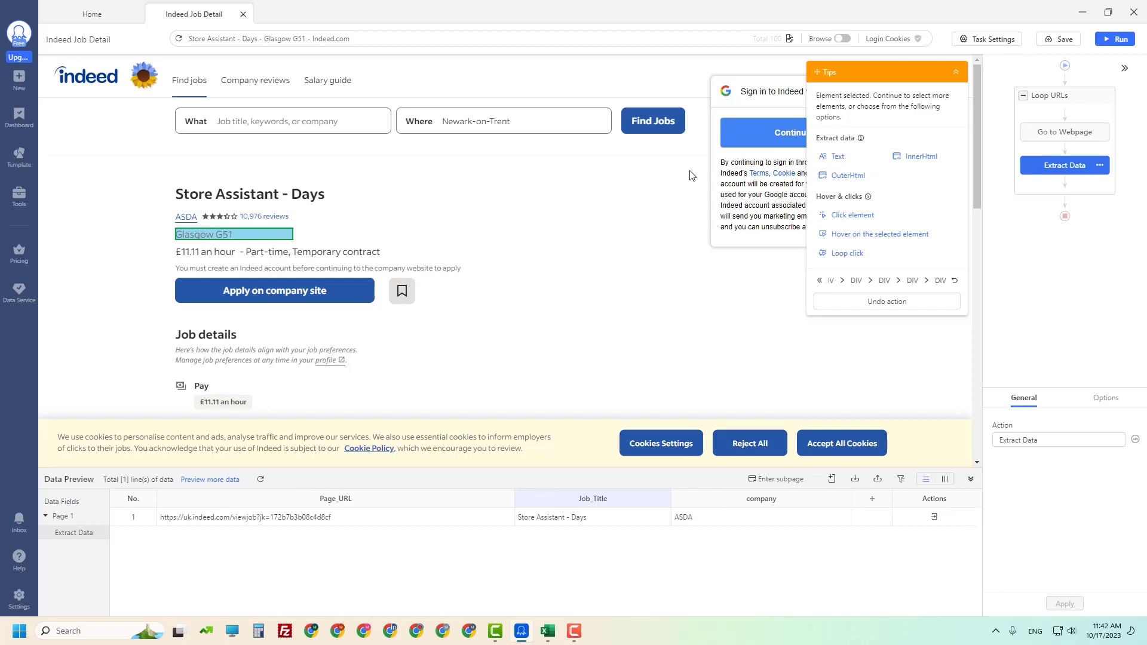
pyautogui.click(837, 156)
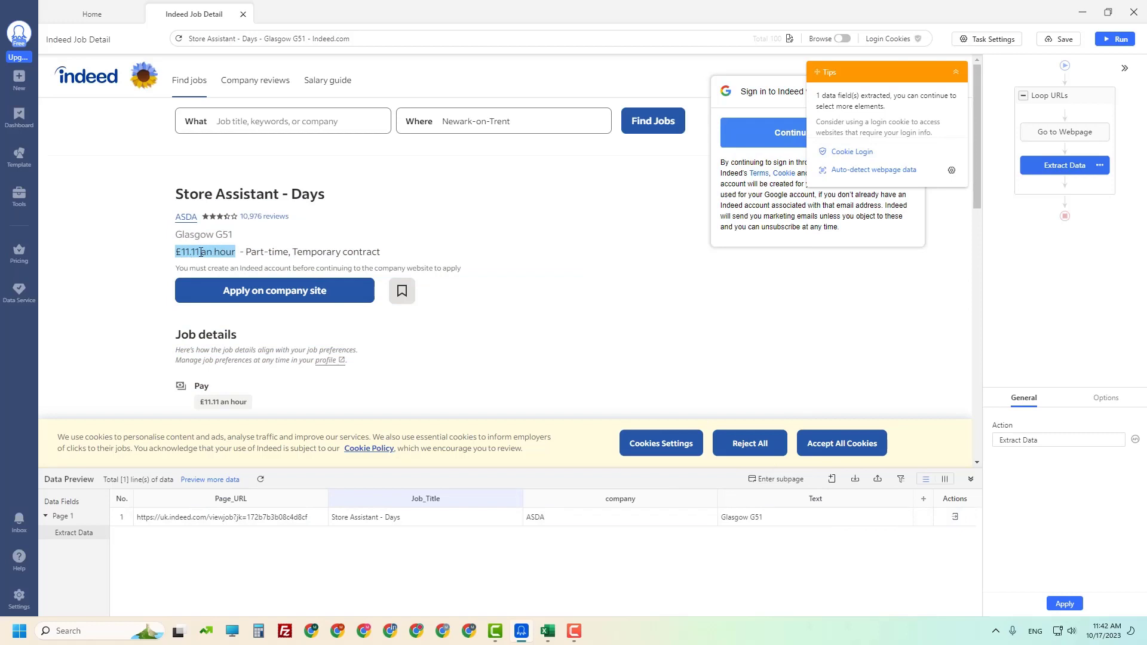
pyautogui.click(199, 252)
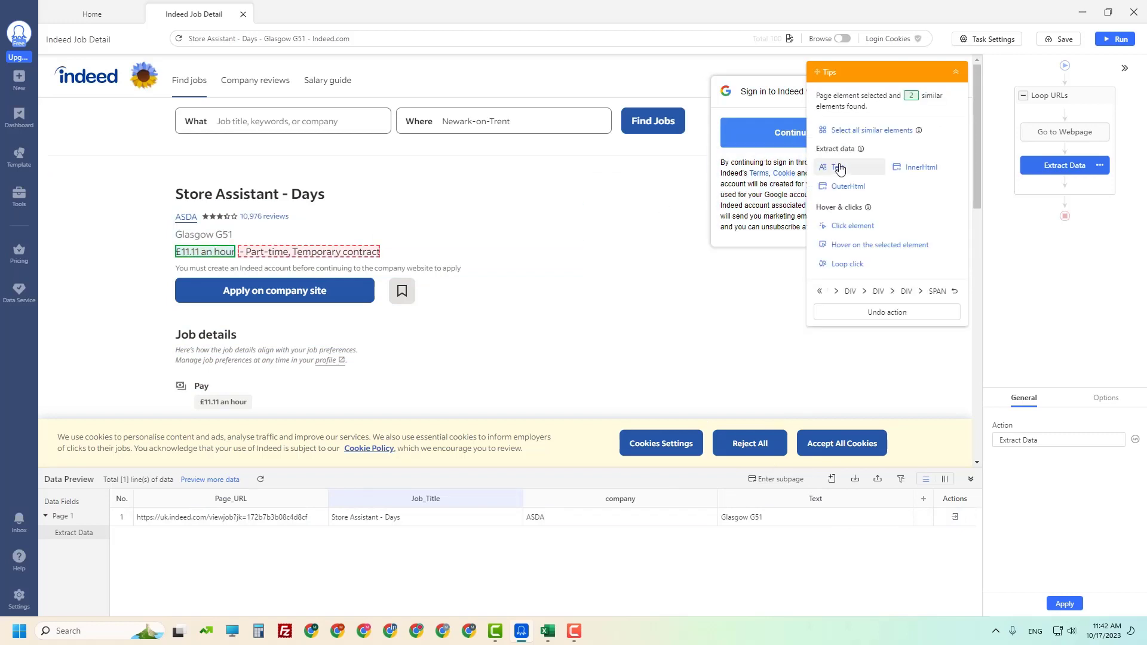
pyautogui.click(835, 171)
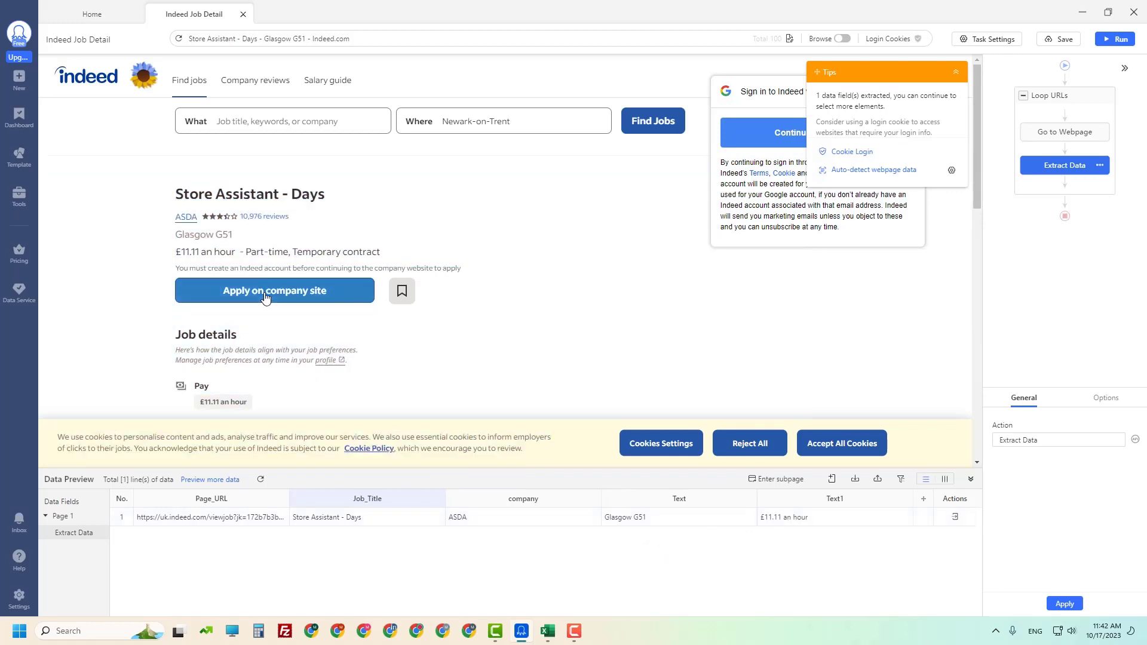
pyautogui.scroll(-2, 254, 286)
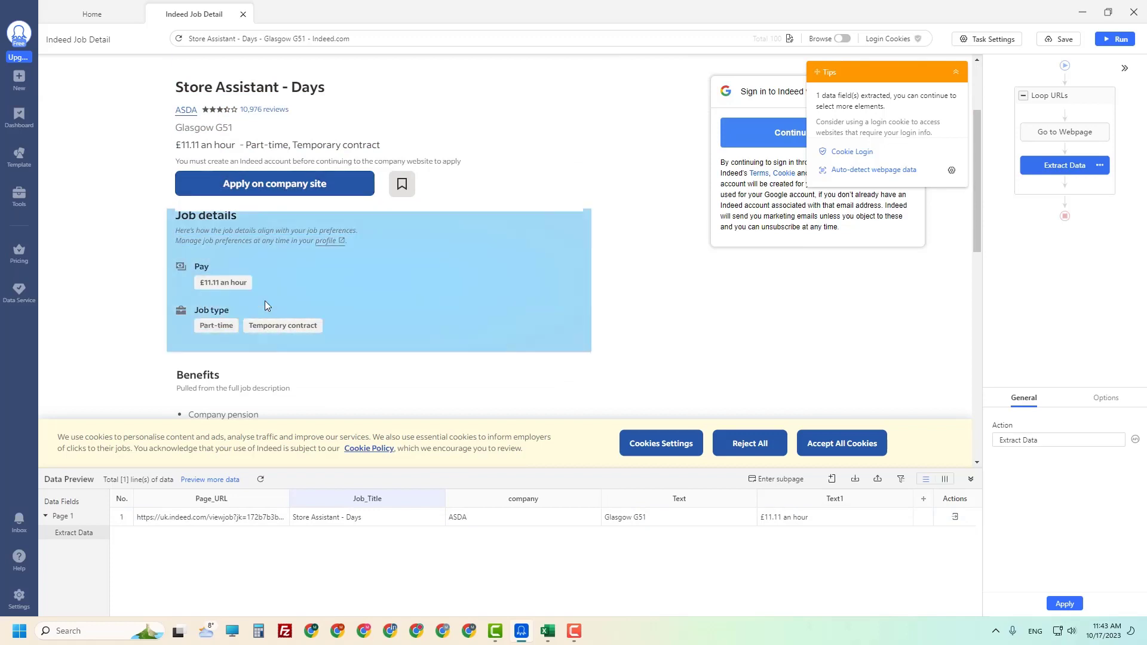
pyautogui.scroll(-1, 276, 309)
pyautogui.scroll(1, 277, 309)
pyautogui.scroll(-3, 270, 291)
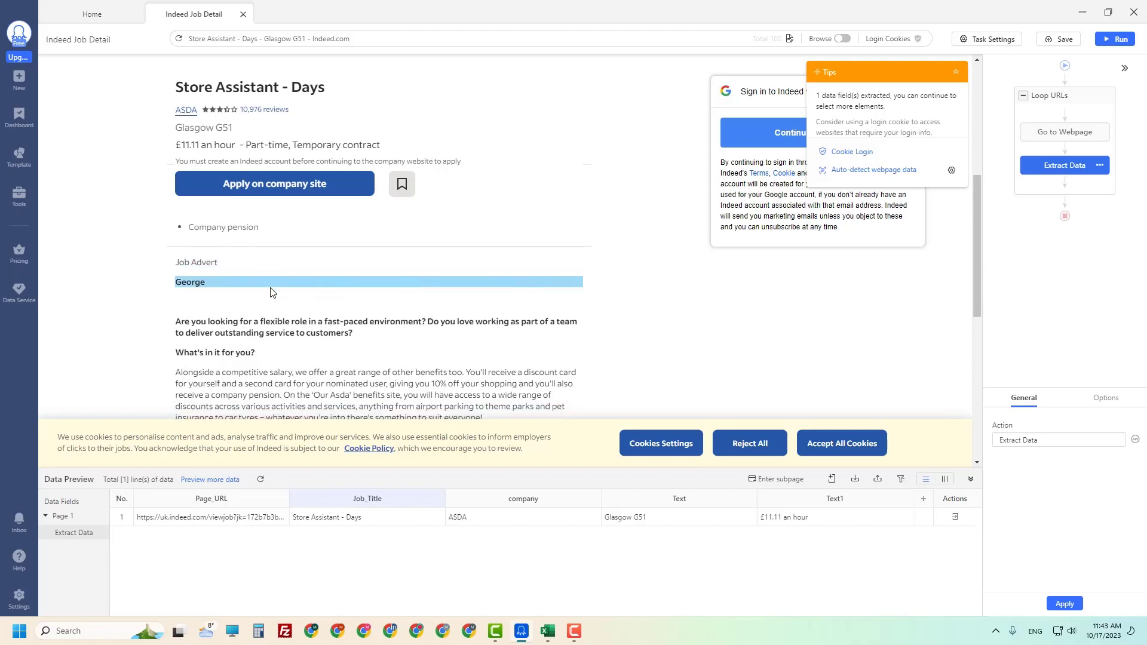
pyautogui.scroll(-6, 270, 291)
pyautogui.scroll(7, 363, 346)
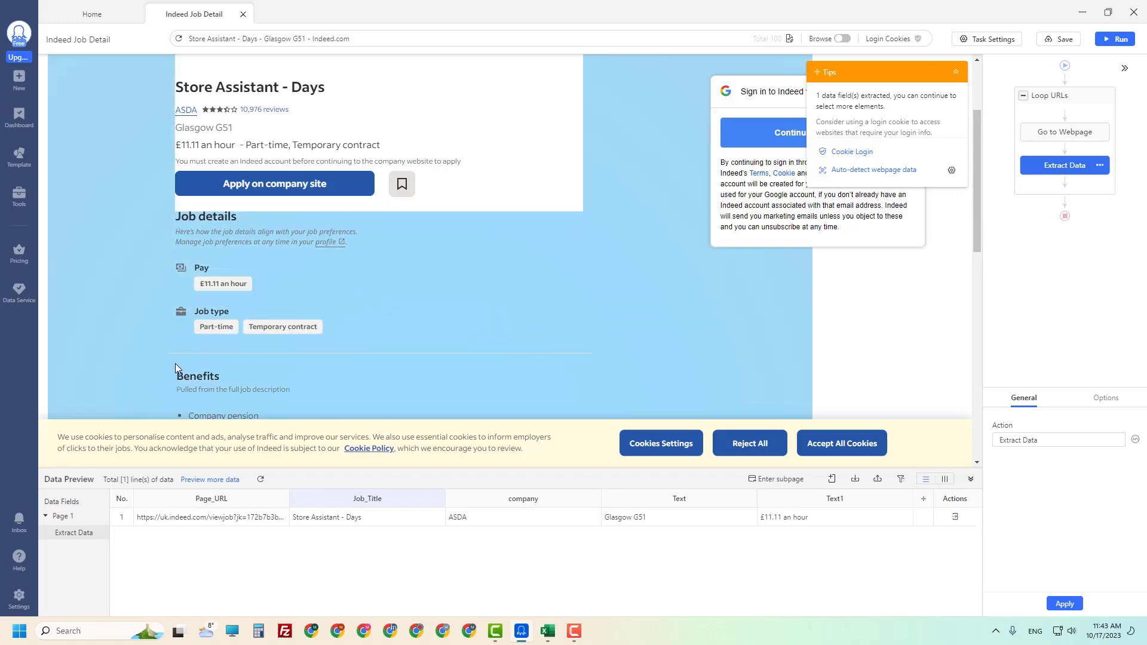
pyautogui.click(178, 364)
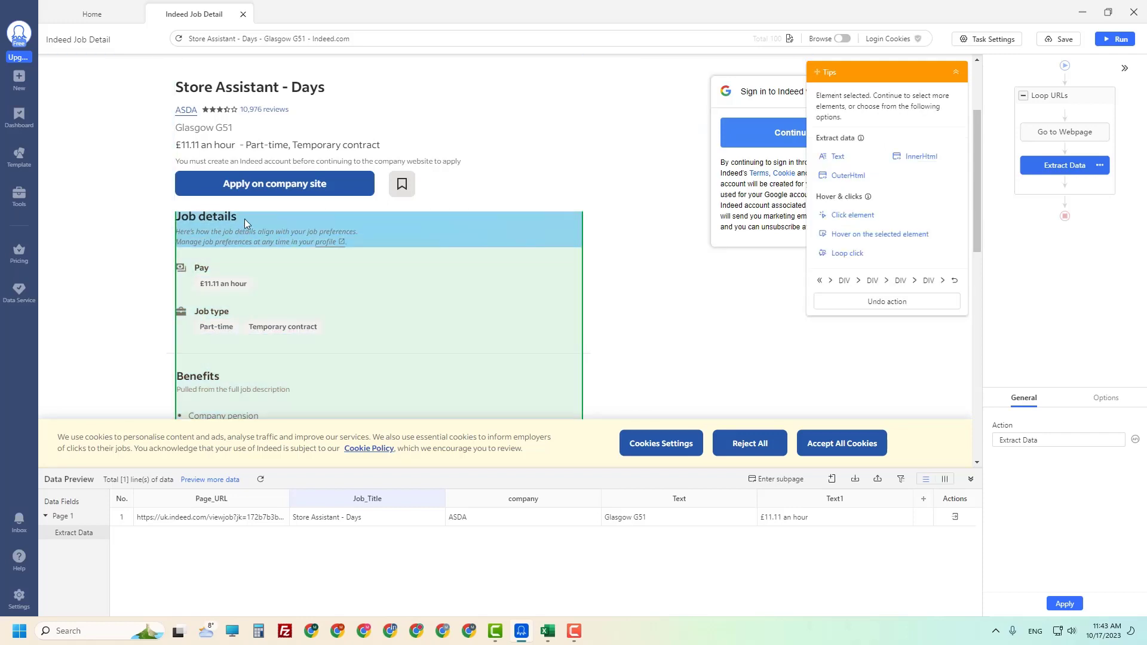
pyautogui.scroll(-5, 614, 295)
pyautogui.scroll(-3, 615, 296)
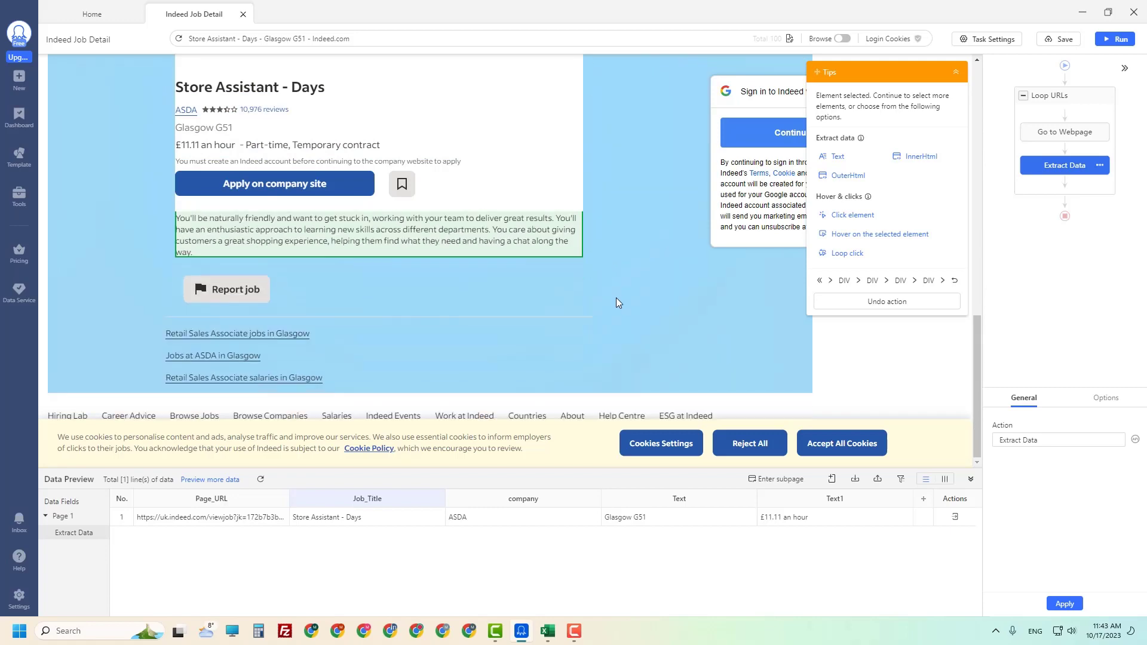
pyautogui.scroll(2, 615, 297)
pyautogui.scroll(10, 163, 363)
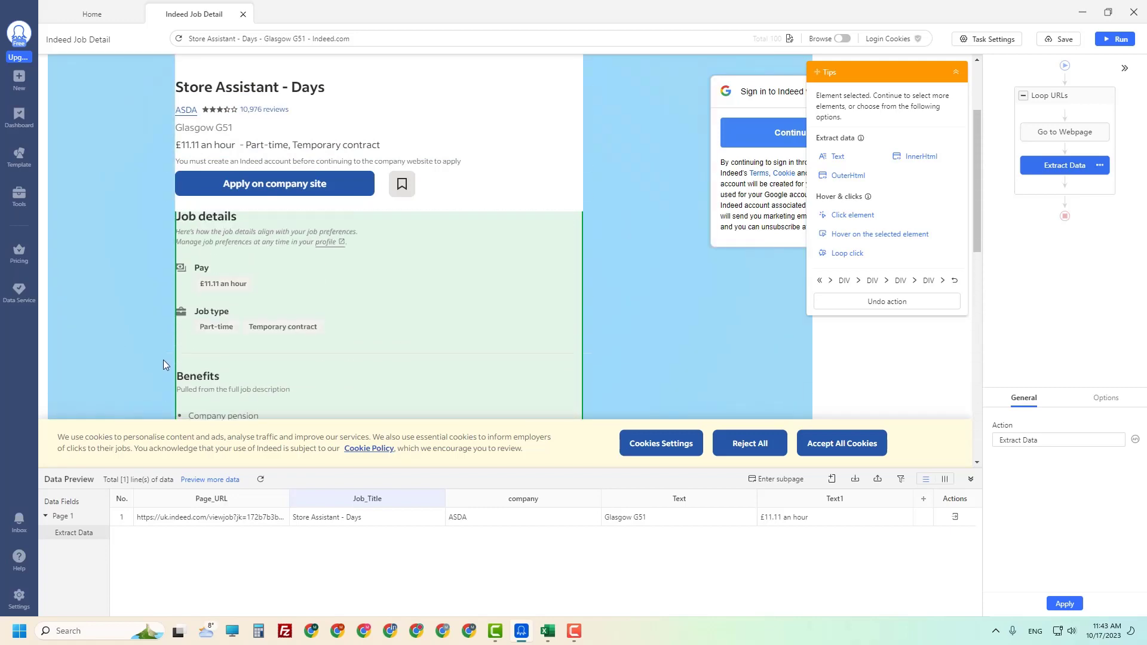
pyautogui.scroll(-3, 328, 325)
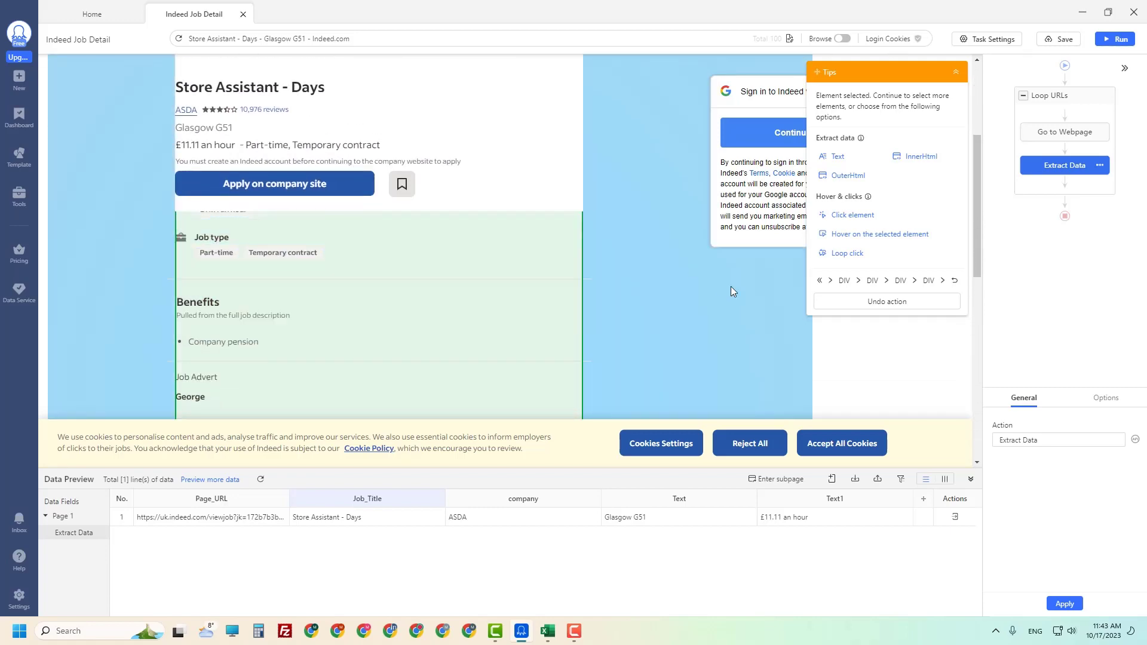
pyautogui.click(887, 301)
# Extract the text of the whole Job Advert description block and rename its field as detail
pyautogui.scroll(-1, 241, 293)
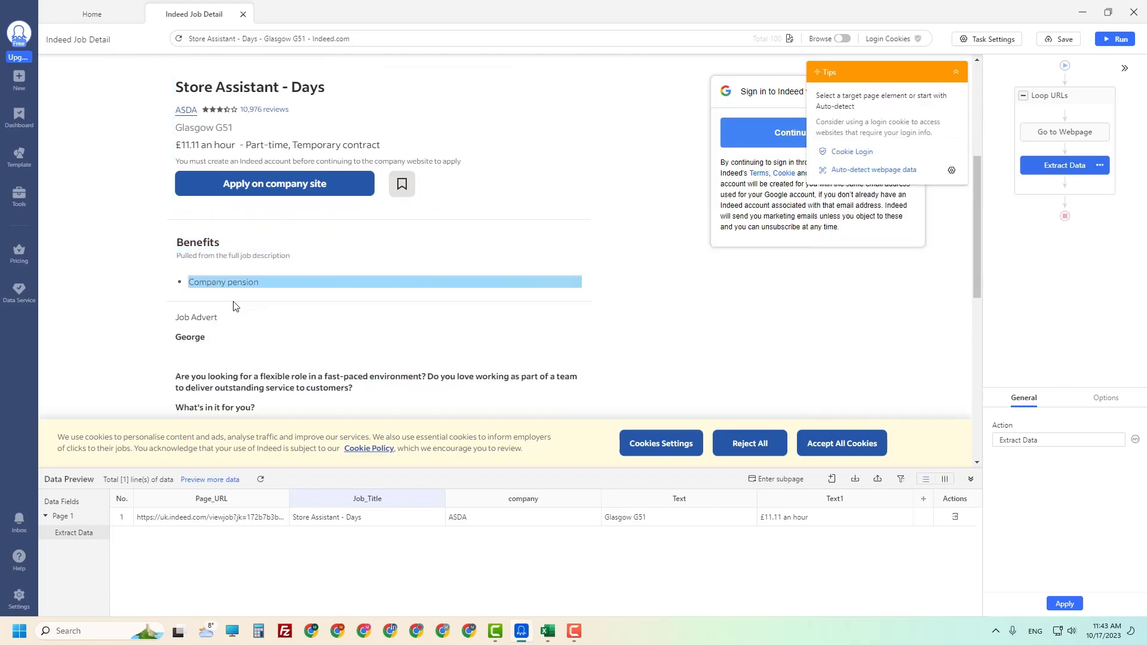
pyautogui.click(238, 332)
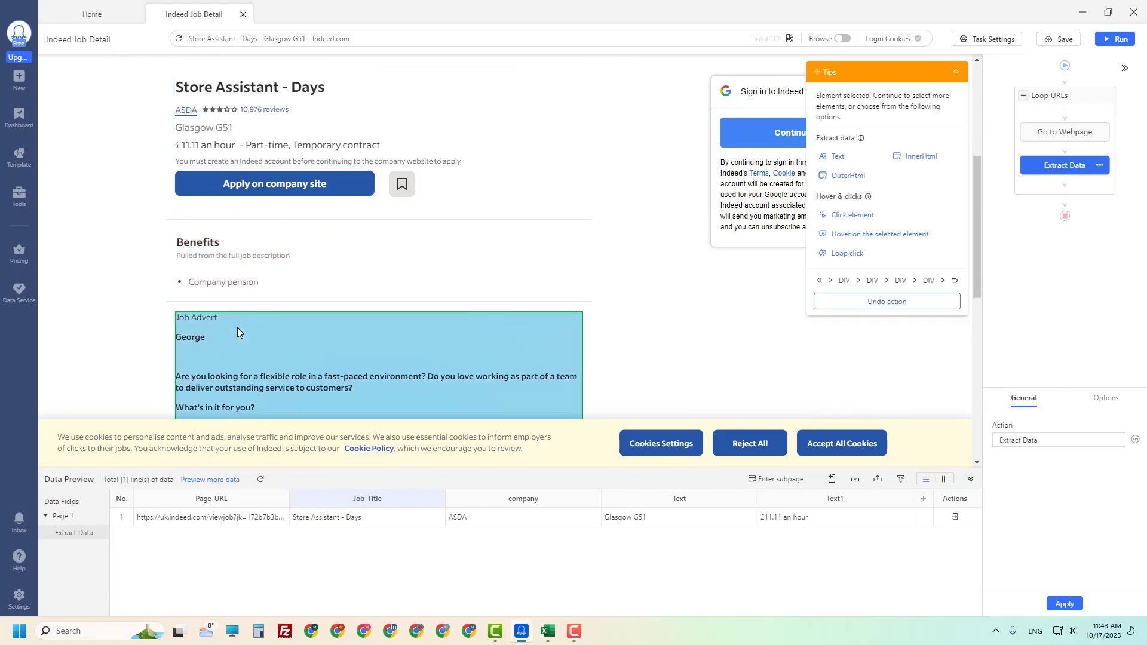
pyautogui.scroll(-5, 92, 325)
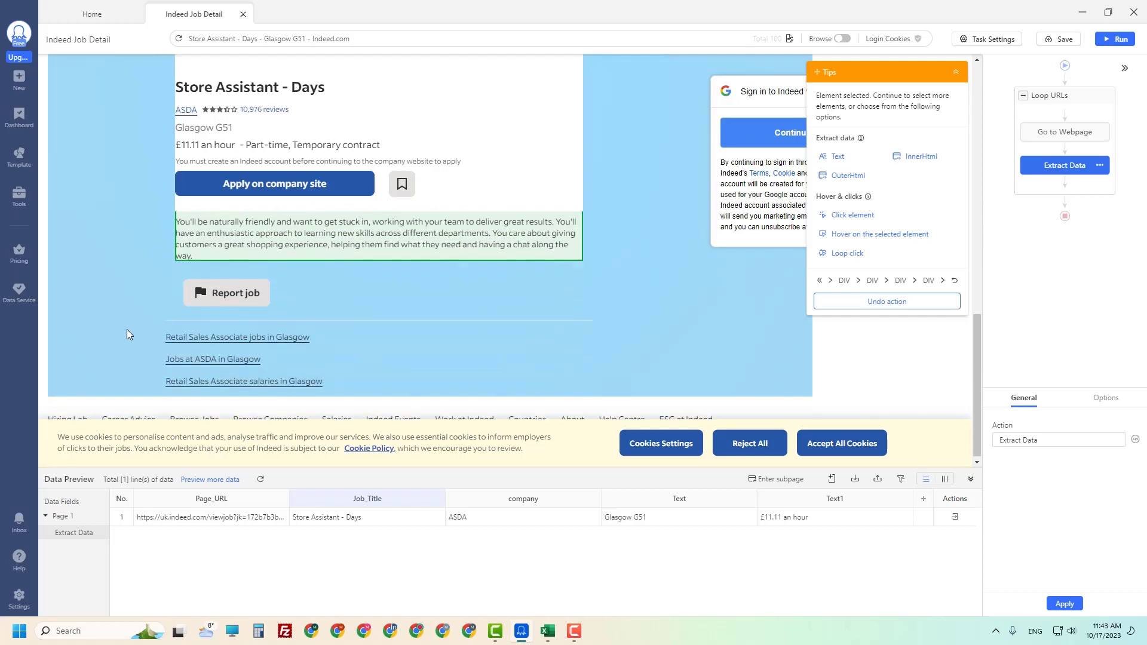
pyautogui.scroll(7, 126, 332)
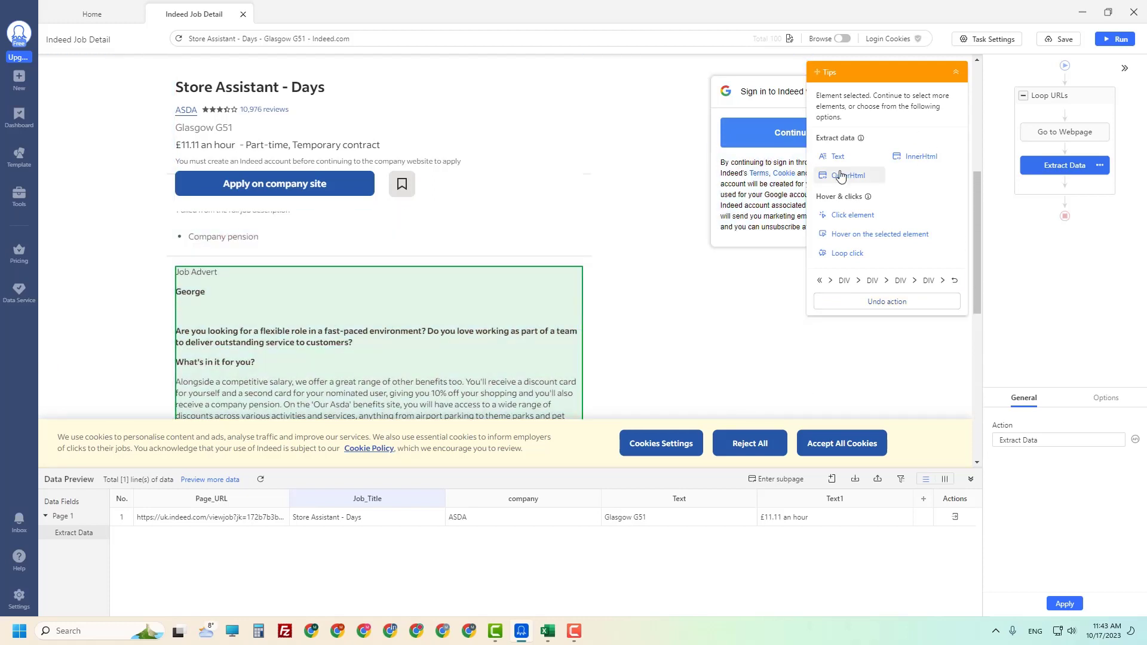
pyautogui.click(840, 158)
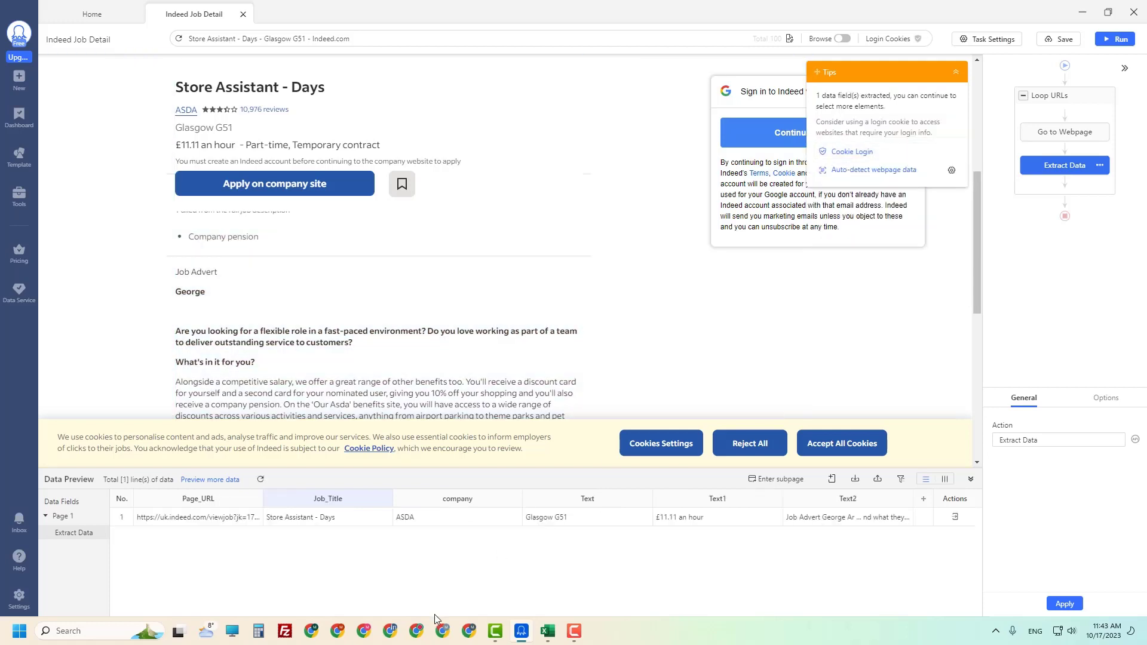
pyautogui.doubleClick(853, 503)
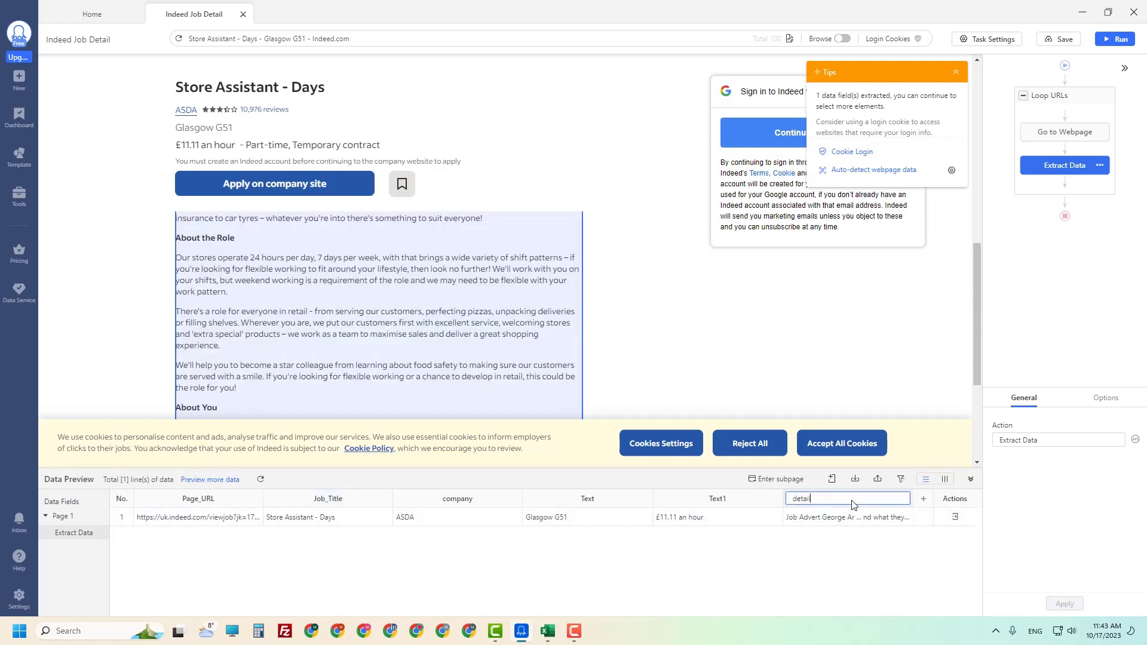
pyautogui.press('Return')
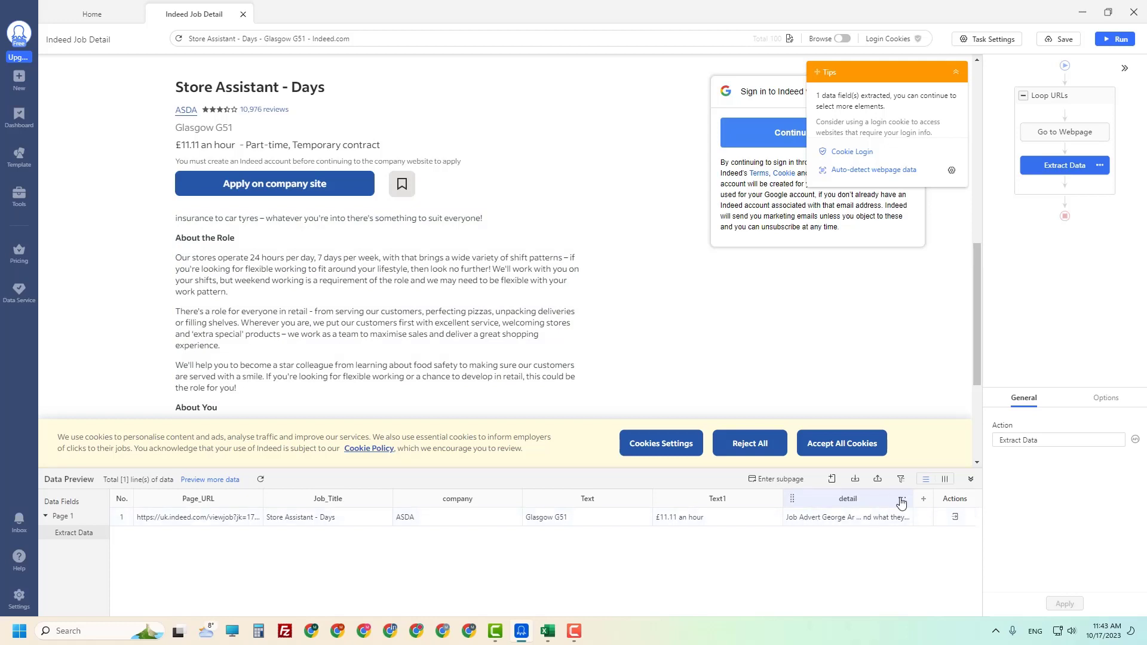
# Customize the detail field to capture the innerHTML with source code, formatted text and images
pyautogui.click(902, 501)
pyautogui.click(904, 502)
pyautogui.click(904, 501)
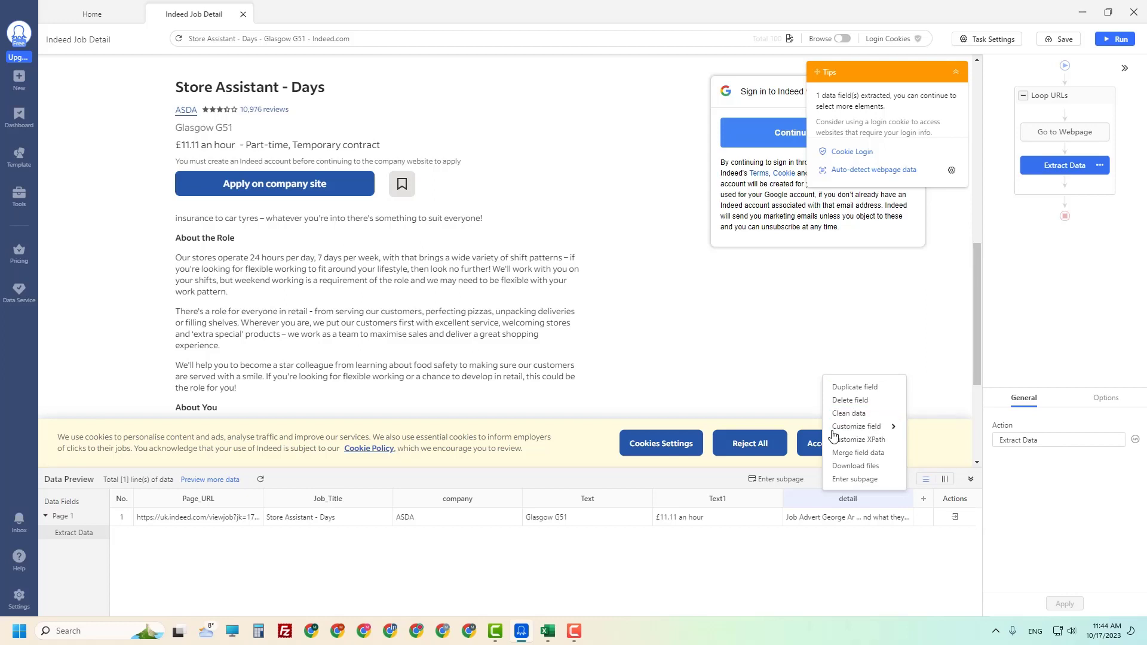
pyautogui.moveTo(853, 429)
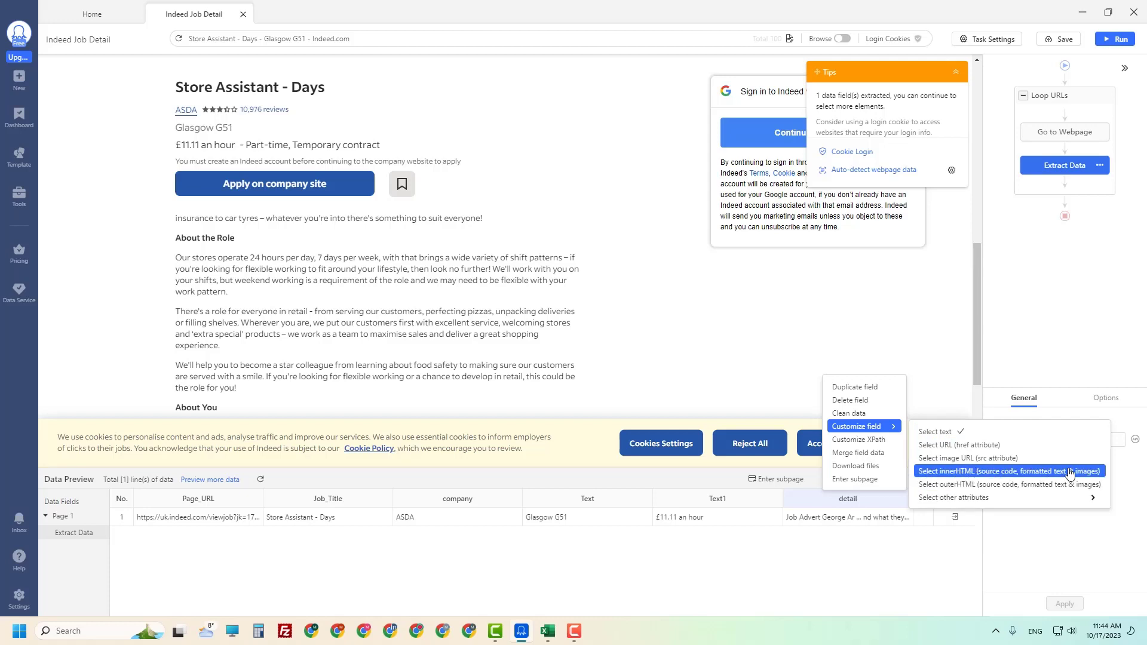
pyautogui.click(947, 473)
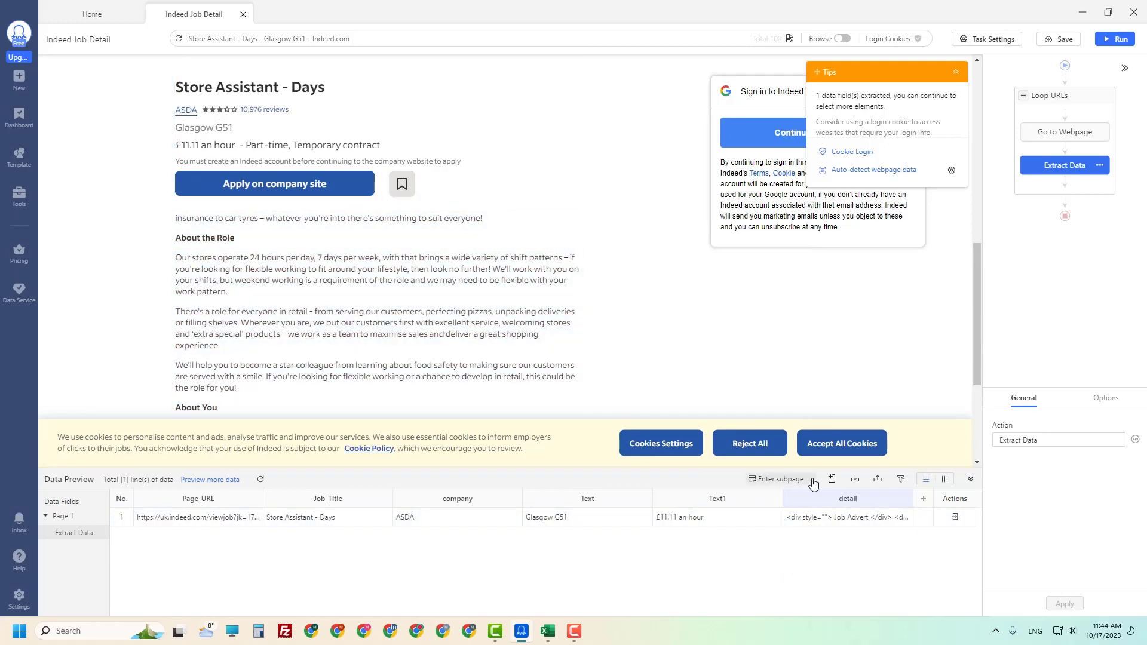
# Review the formatting of the job advert on the page against the HTML captured in the detail field
pyautogui.scroll(-3, 379, 277)
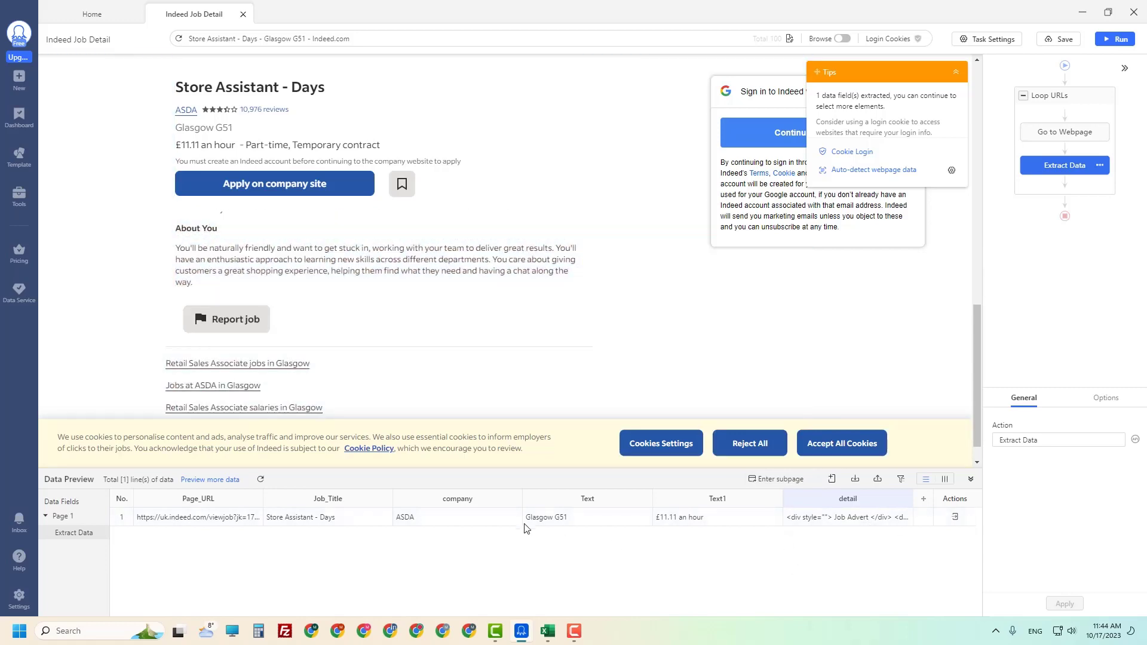
pyautogui.scroll(3, 415, 343)
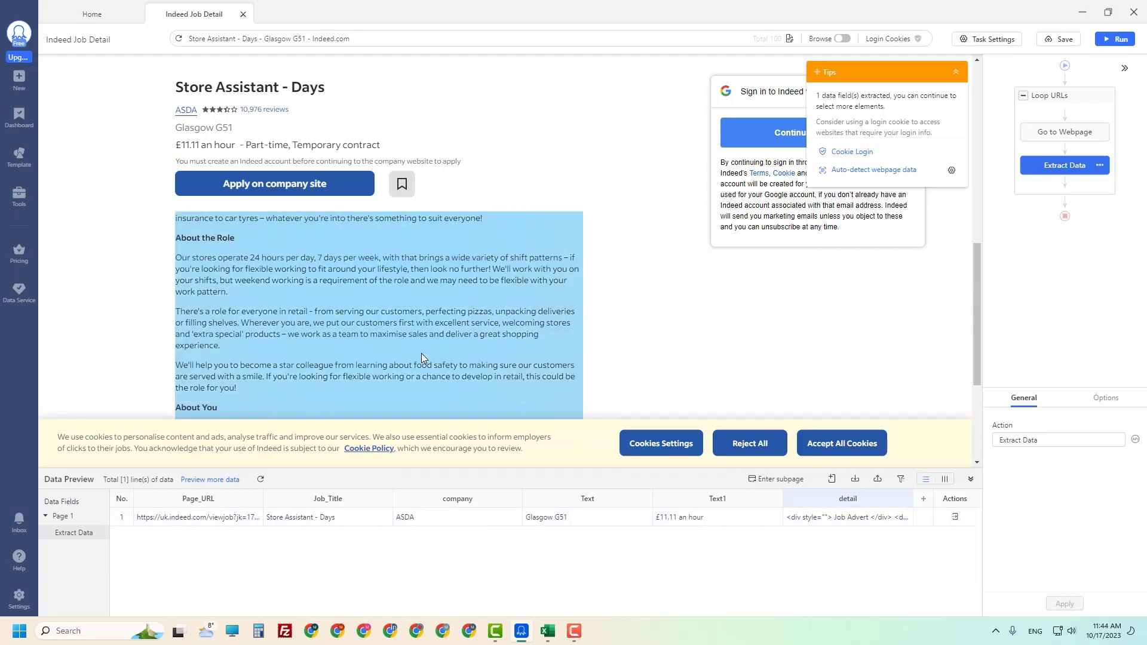
pyautogui.scroll(2, 401, 322)
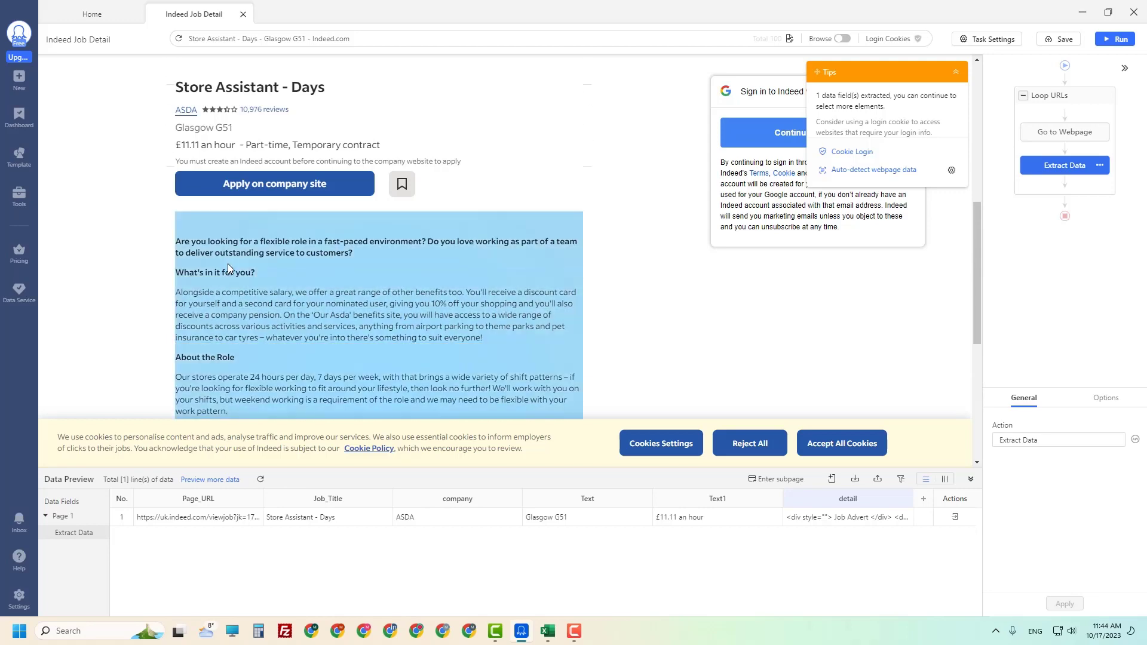
pyautogui.scroll(-10, 367, 315)
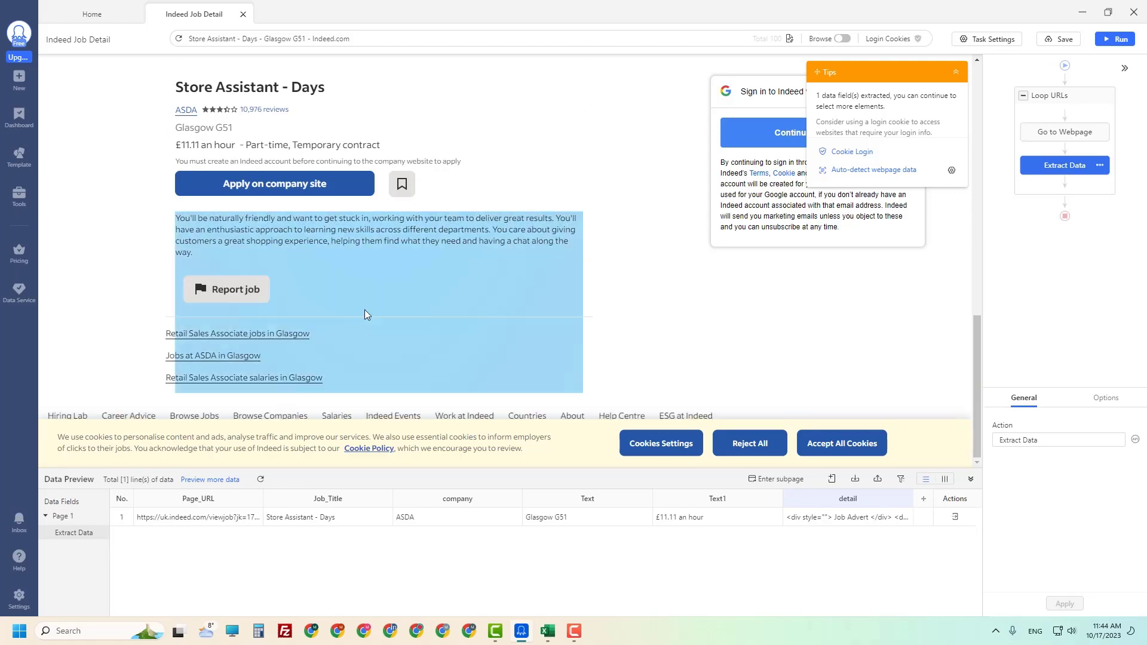
pyautogui.scroll(10, 367, 315)
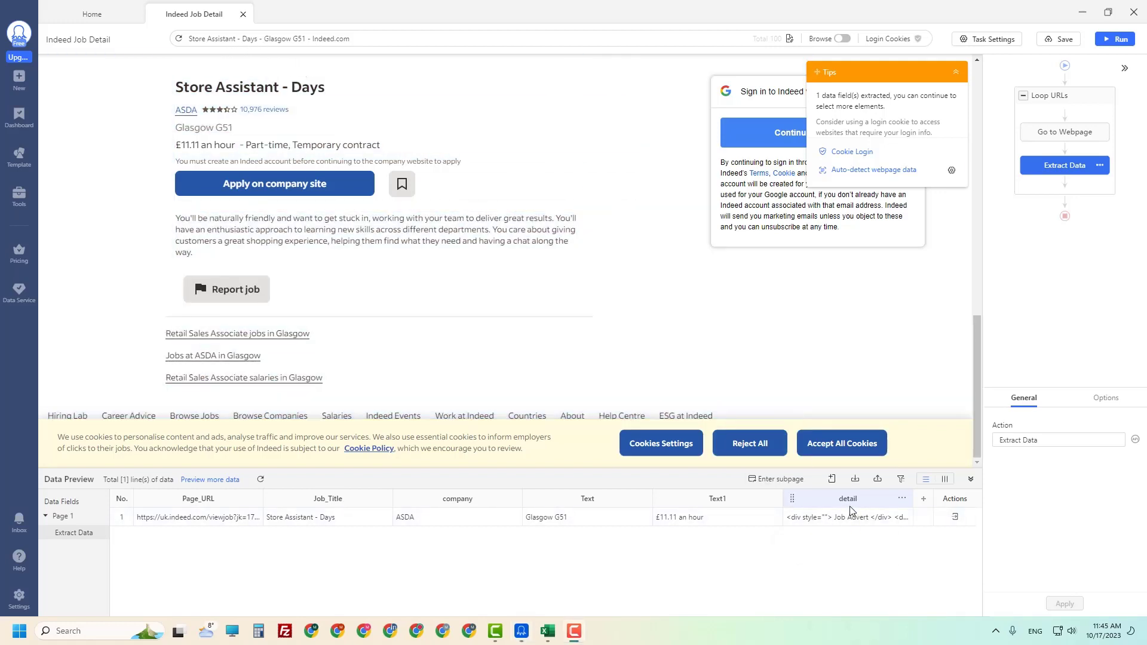
pyautogui.scroll(3, 370, 281)
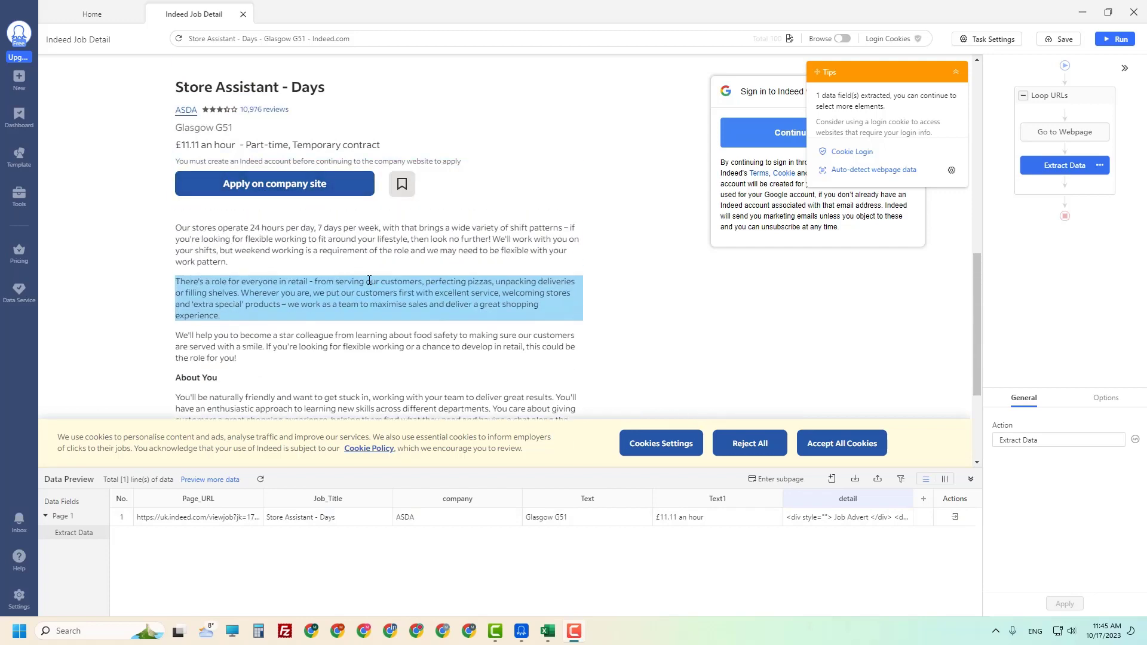
# Extract the text of the "Apply on company site" button as a data field and customize it to select the URL (href attribute)
pyautogui.click(253, 189)
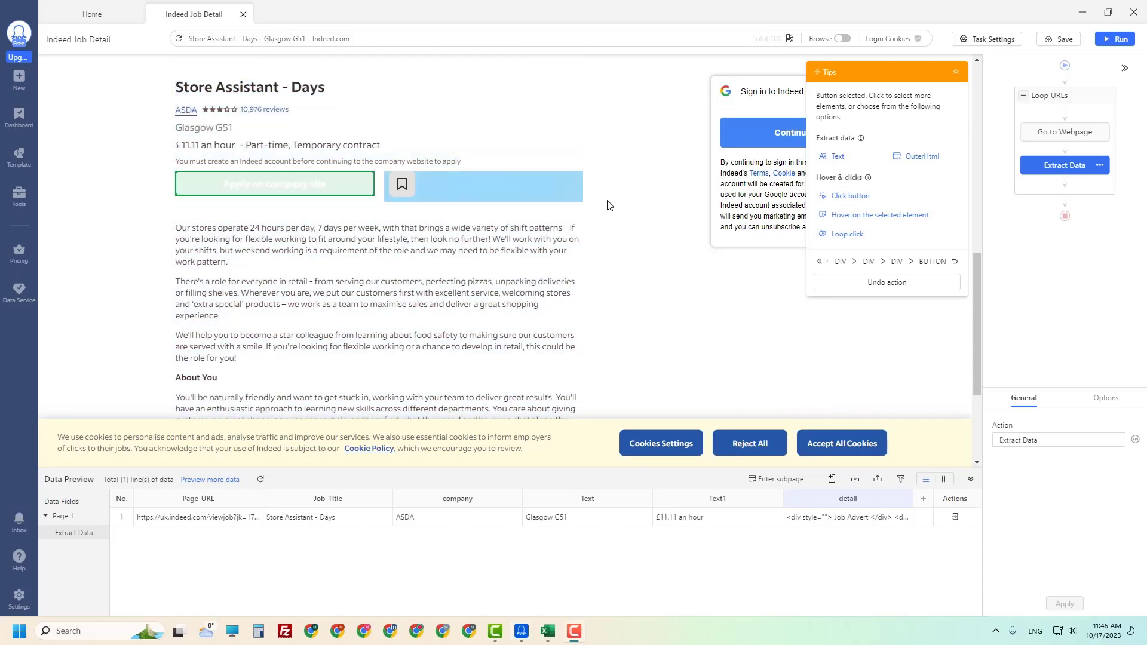
pyautogui.click(838, 157)
pyautogui.click(839, 157)
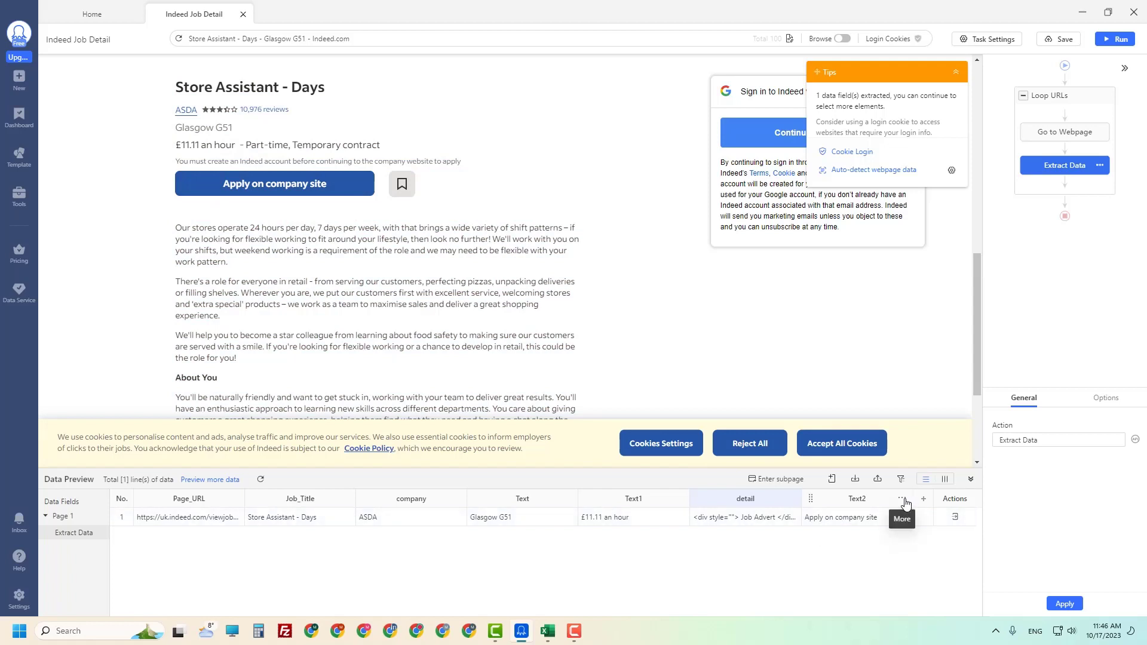
pyautogui.click(903, 502)
pyautogui.moveTo(878, 426)
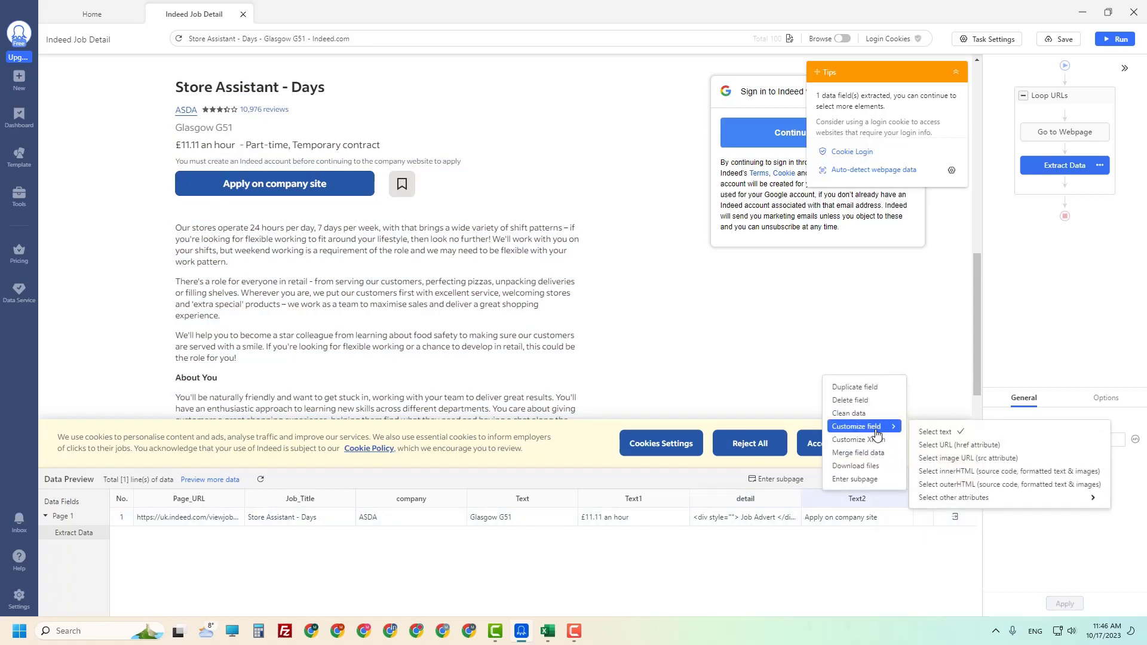
pyautogui.click(959, 445)
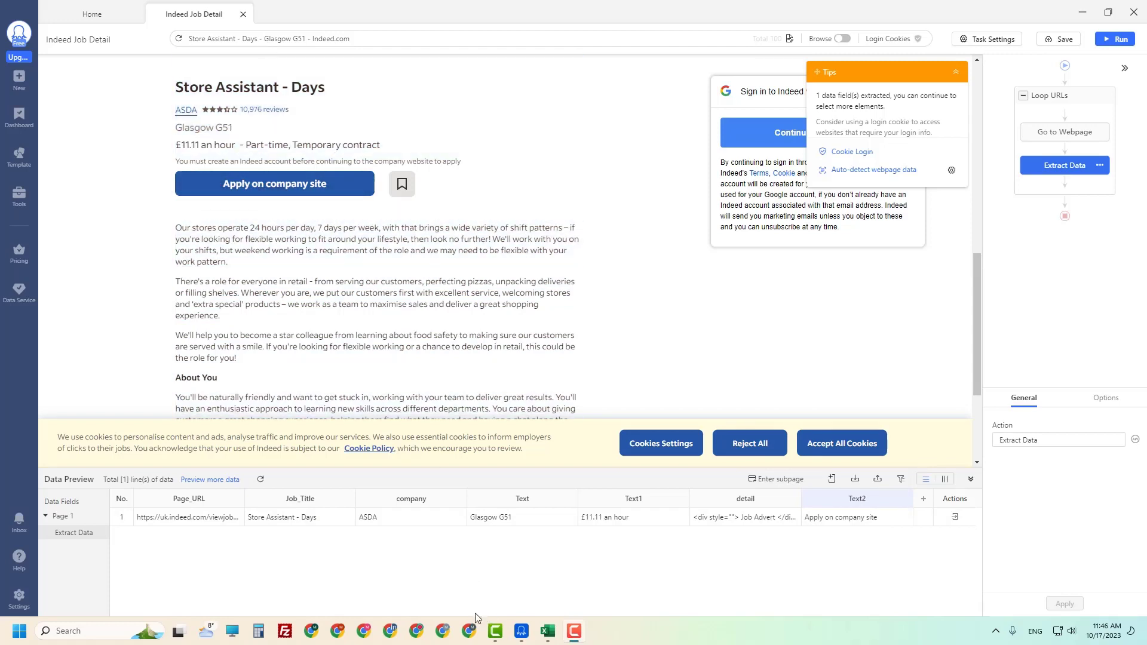
pyautogui.click(469, 631)
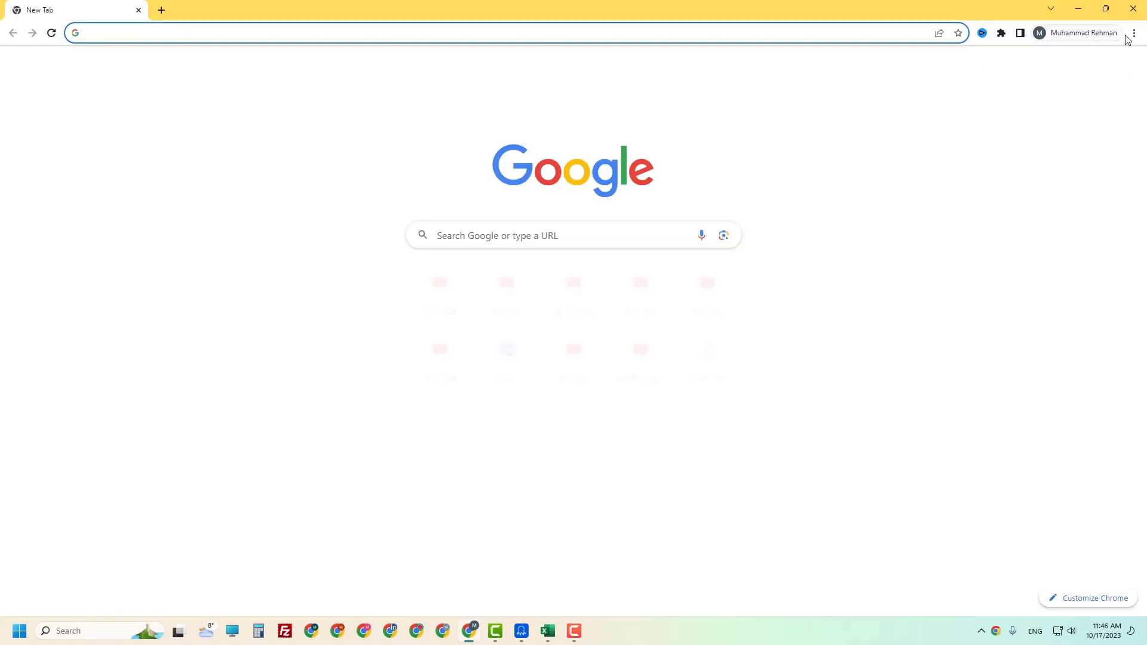
pyautogui.click(1133, 32)
pyautogui.click(993, 86)
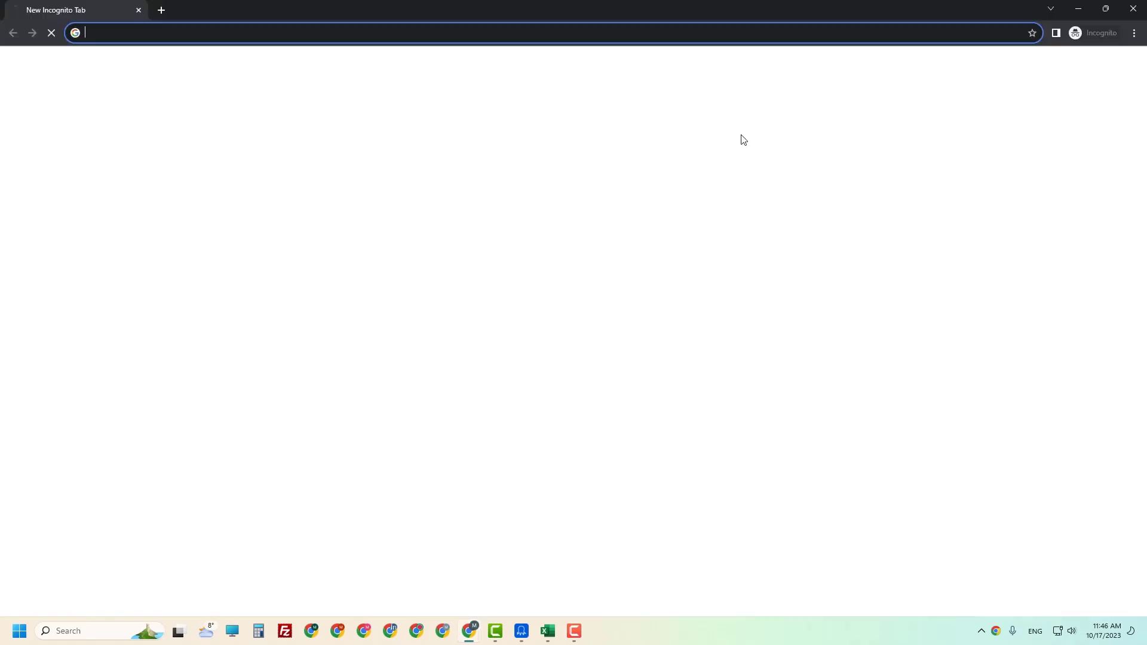
pyautogui.write('https://uk.indeed.com/viewjob?jk=172b7b3b08c4d8cf')
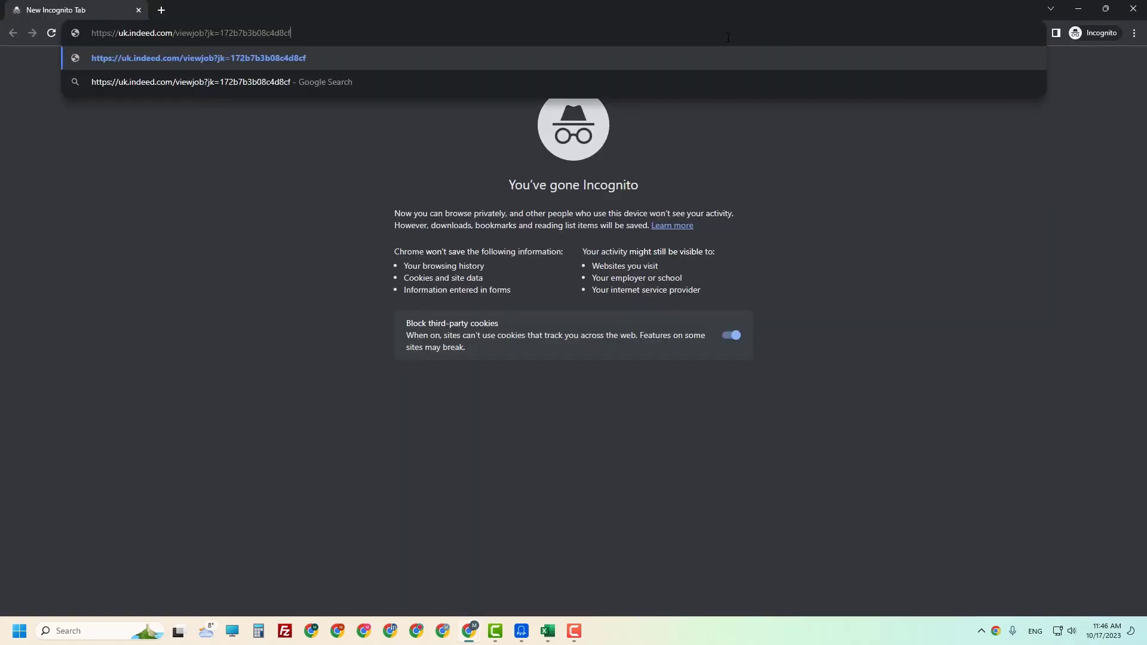
pyautogui.press('Return')
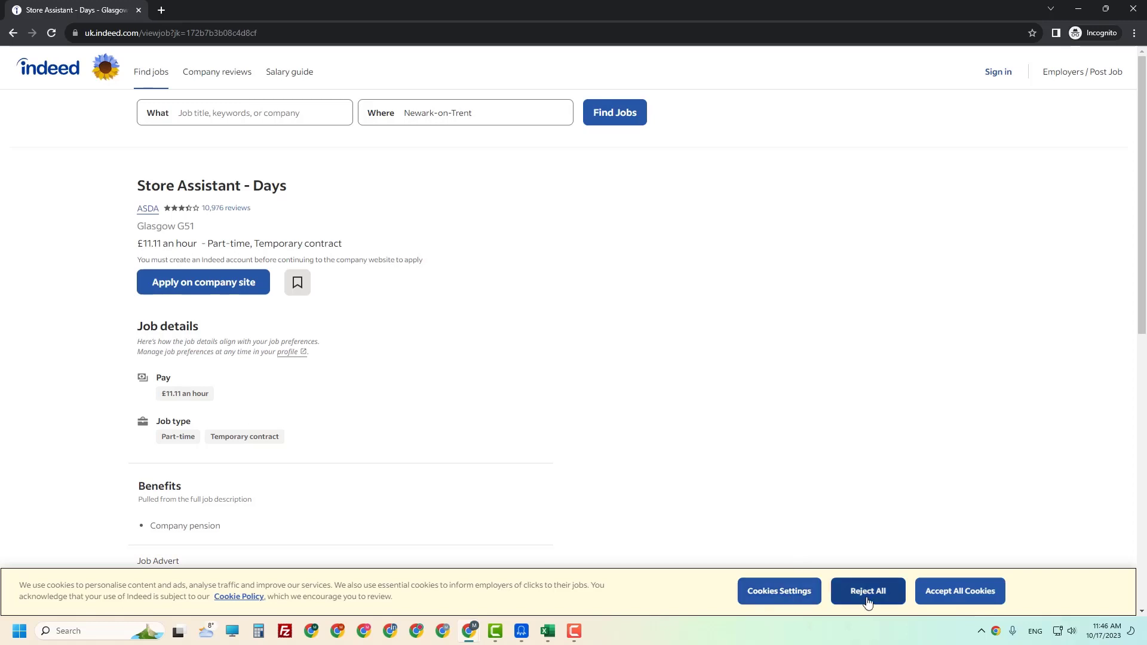
pyautogui.click(960, 592)
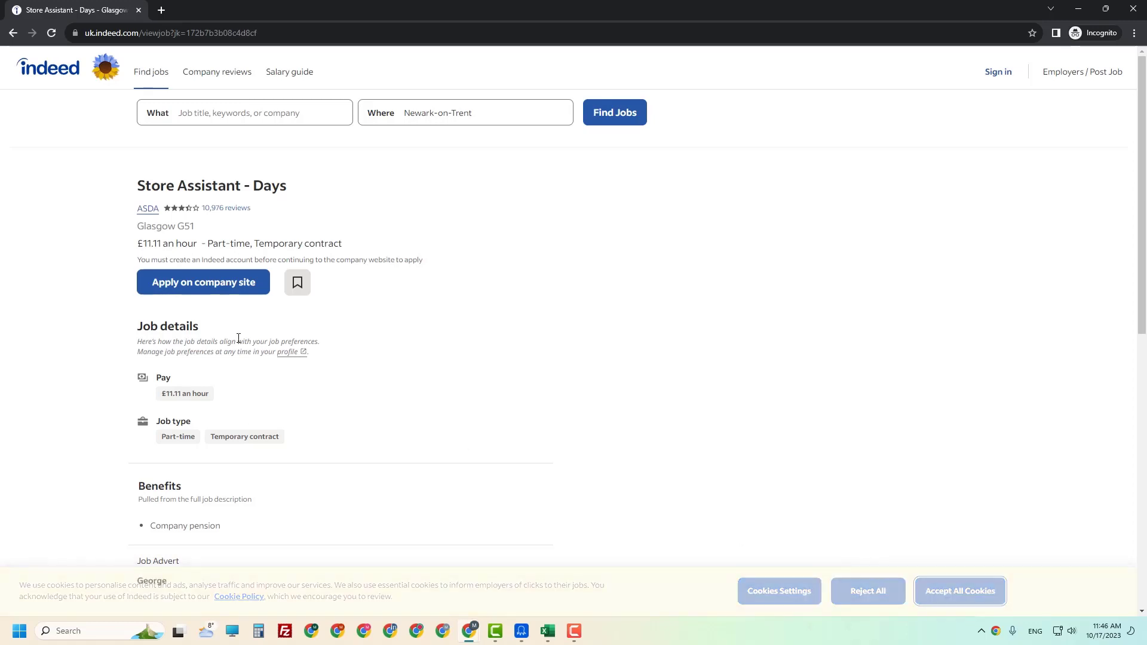
# Inspect the "Apply on company site" button's HTML in the developer tools and enlarge the tools pane
pyautogui.rightClick(219, 288)
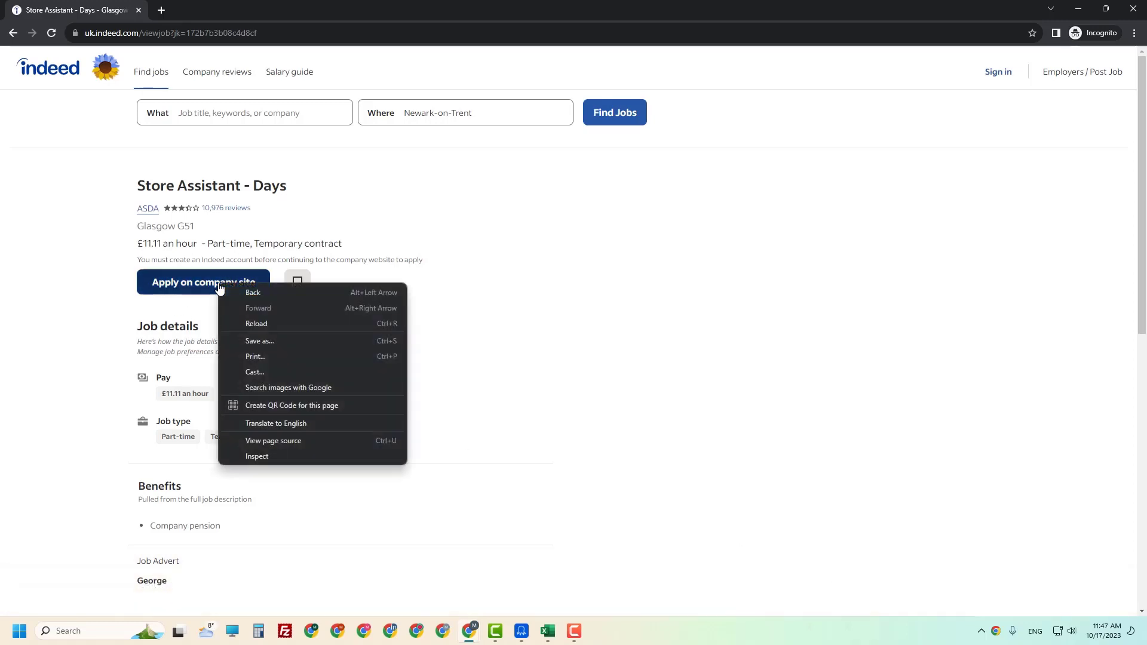
pyautogui.click(273, 457)
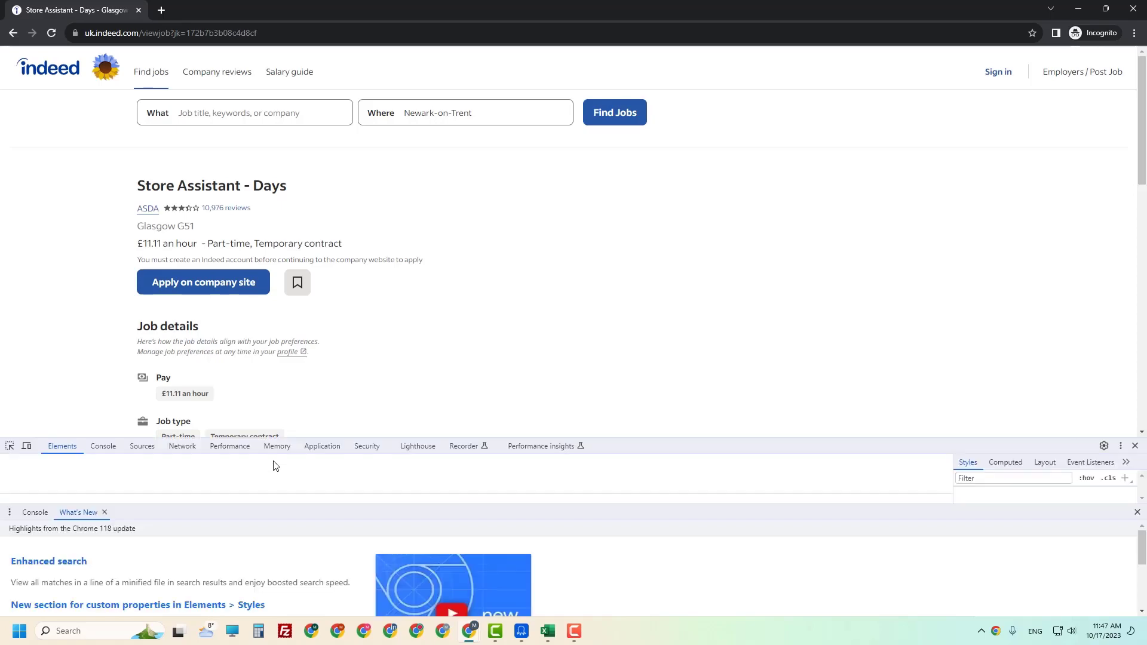
pyautogui.moveTo(468, 436); pyautogui.dragTo(476, 240)
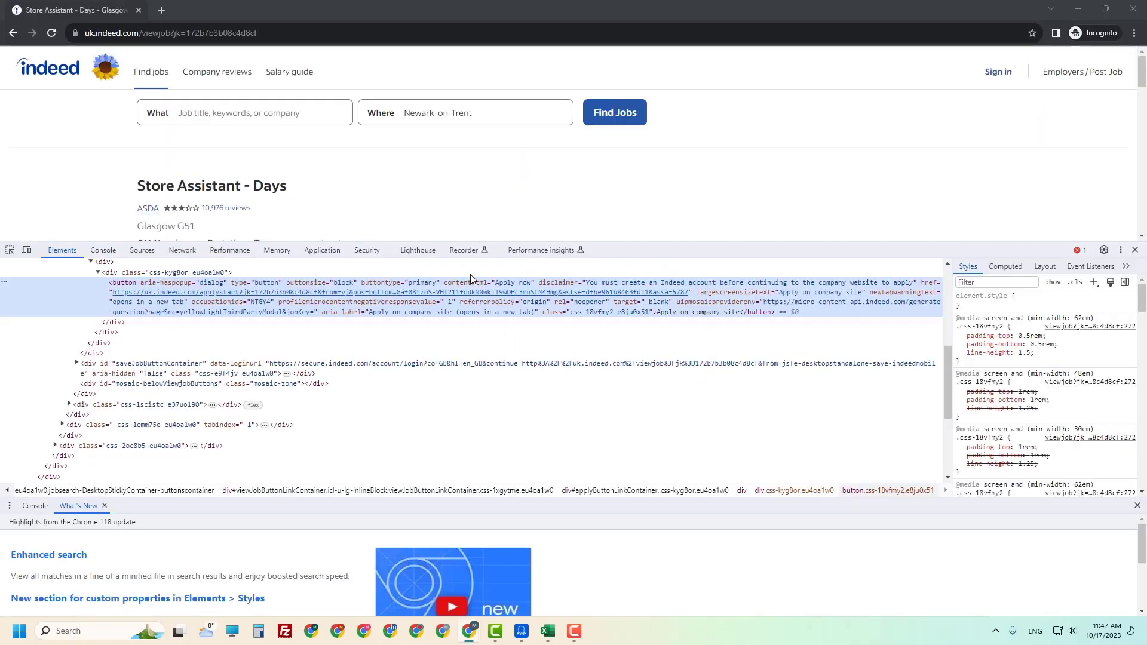
# Switch back to Octoparse and customize the Text2 apply-button field to extract the href attribute
pyautogui.hotkey('alt', 'Tab')
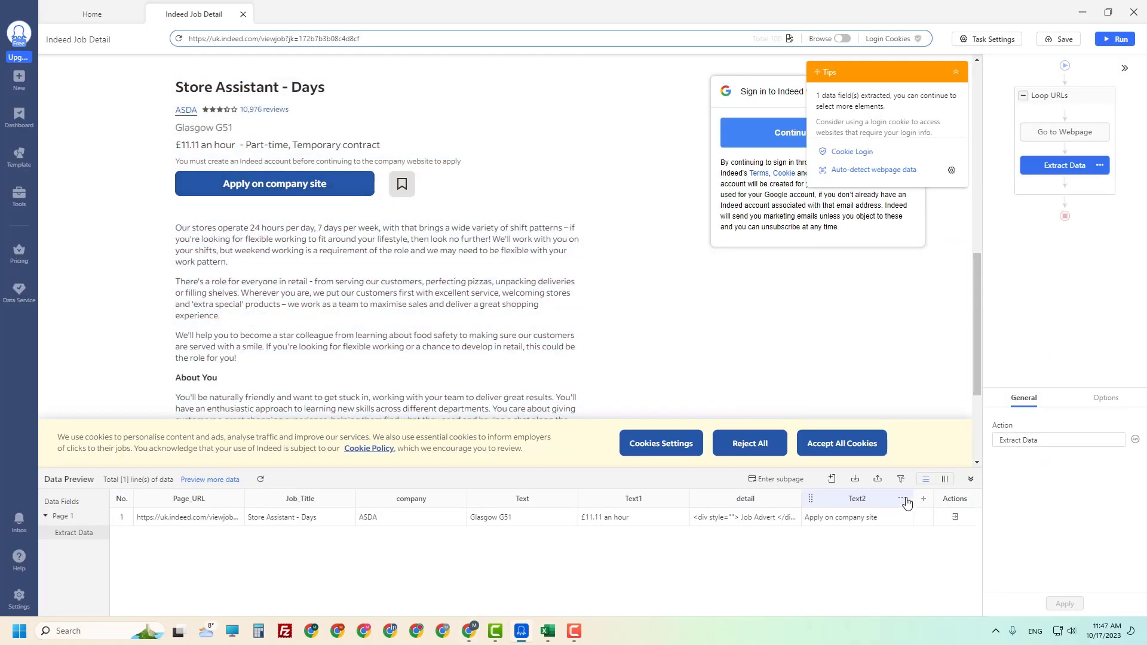
pyautogui.click(903, 500)
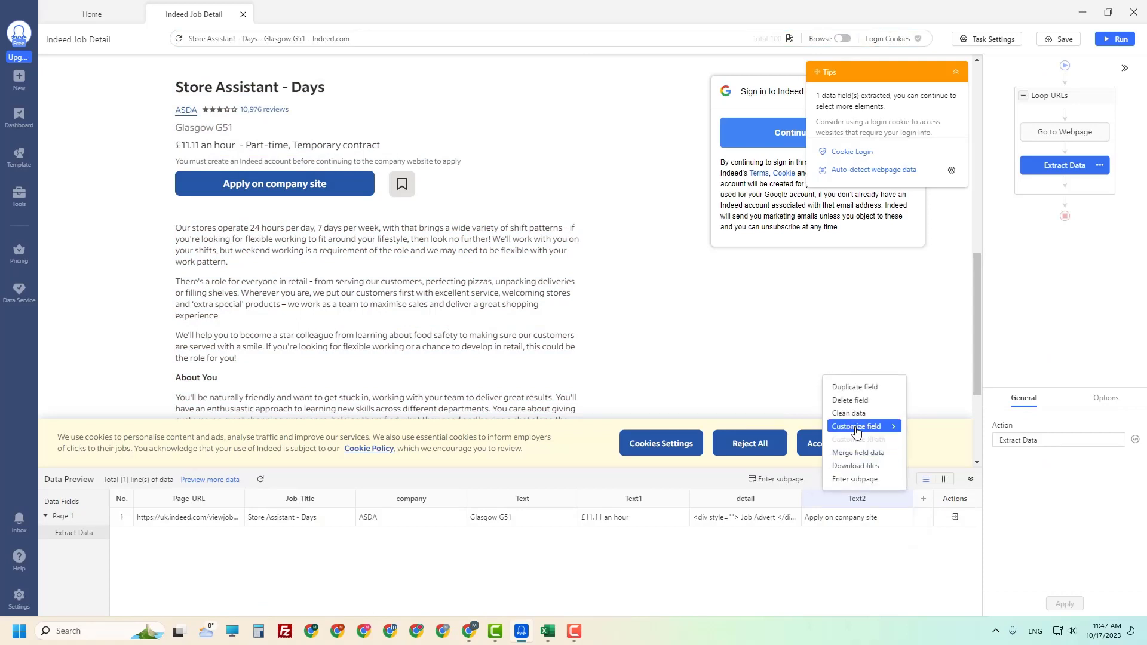
pyautogui.moveTo(857, 430)
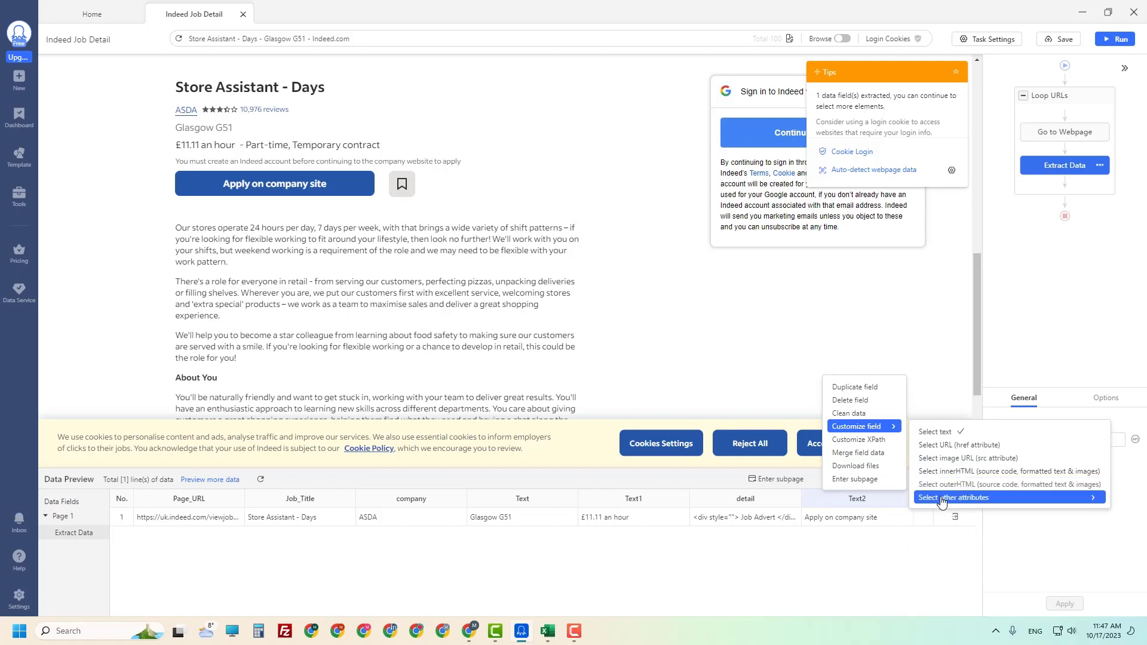
pyautogui.moveTo(945, 501)
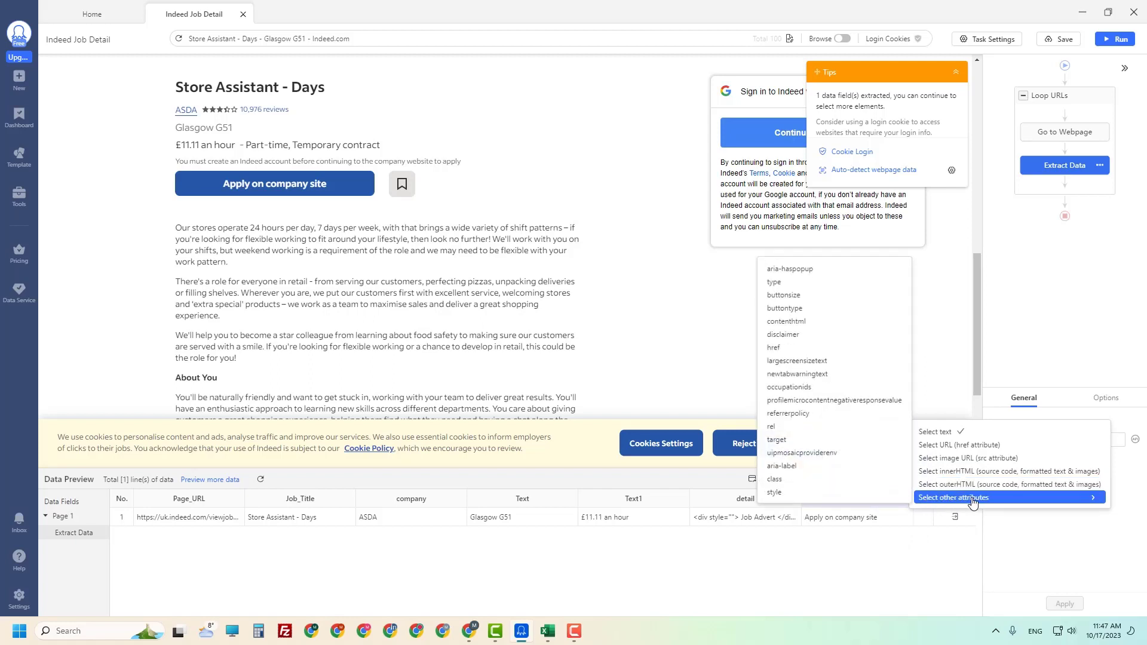
pyautogui.click(785, 348)
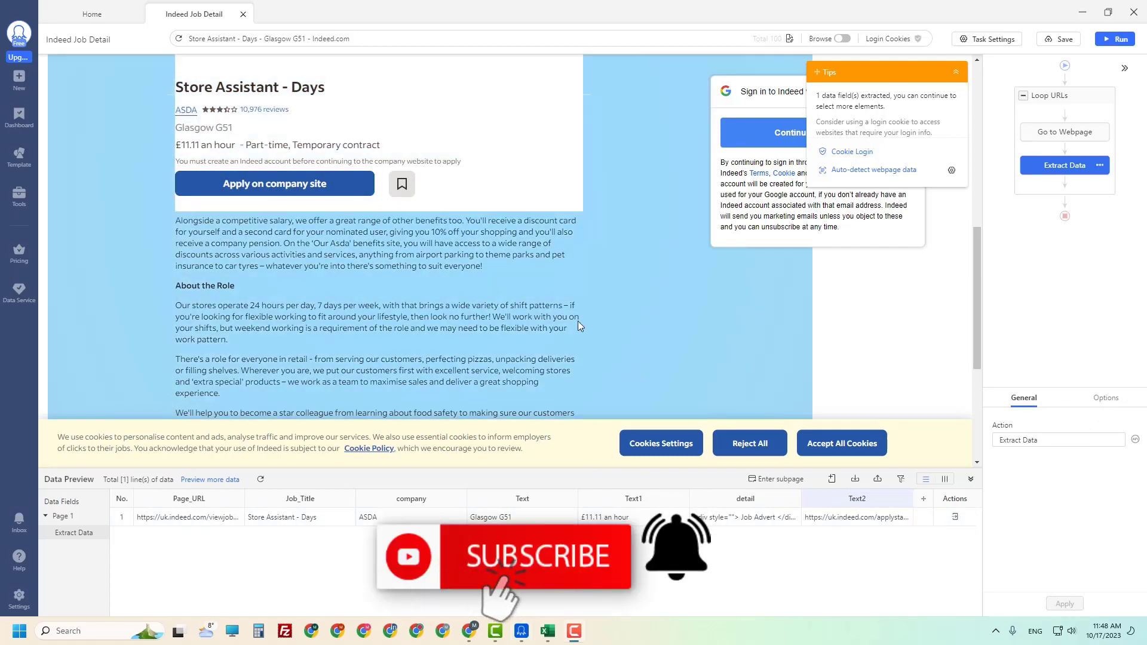
# Duplicate the detail field in the data preview and delete the copy
pyautogui.scroll(-6, 522, 293)
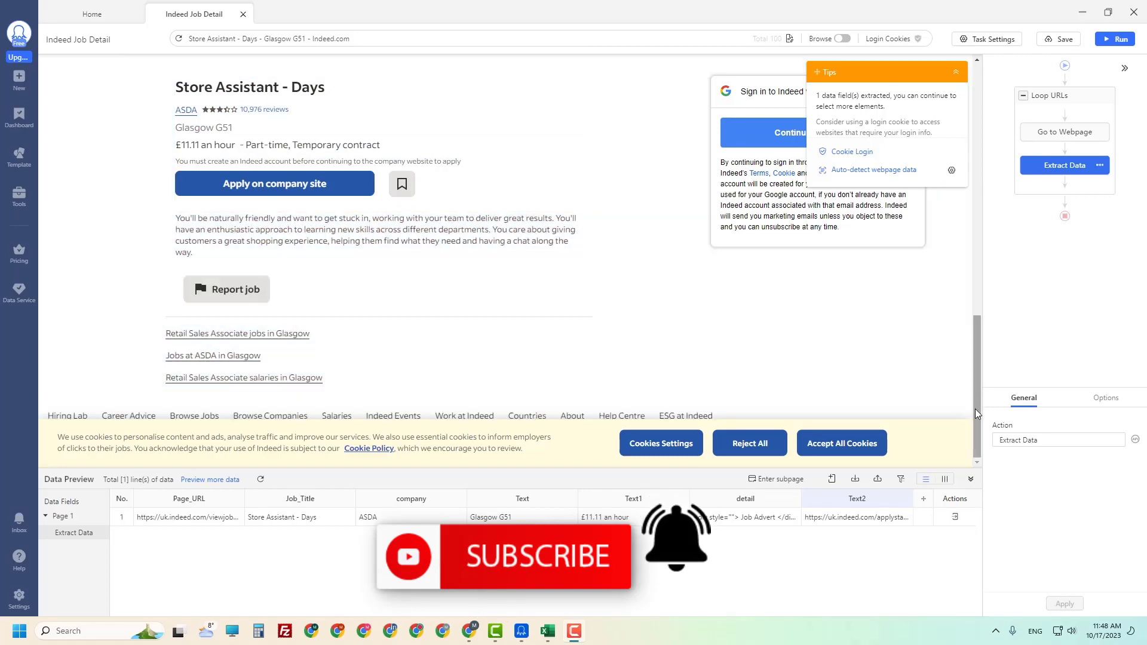
pyautogui.moveTo(975, 409); pyautogui.dragTo(975, 129)
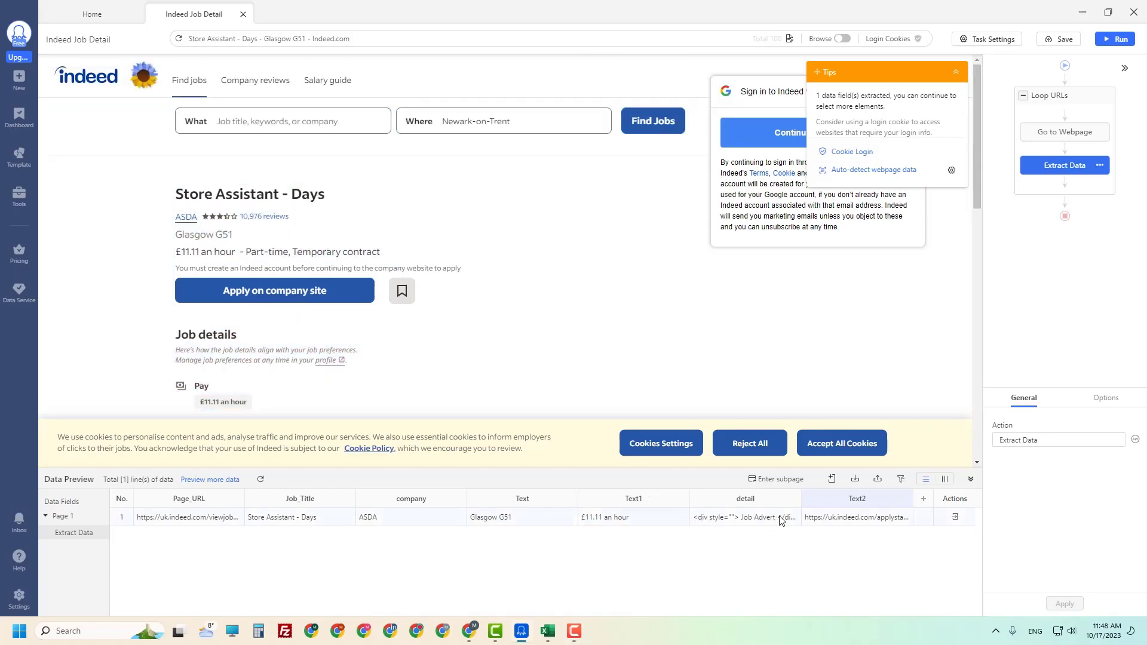
pyautogui.click(792, 501)
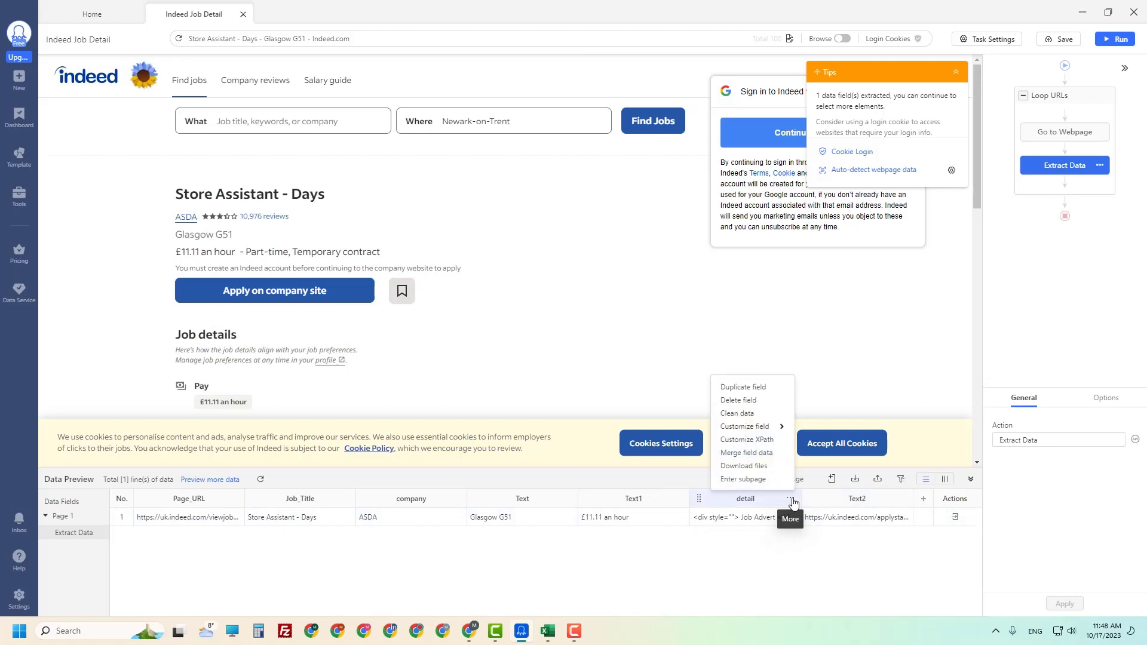
pyautogui.click(733, 392)
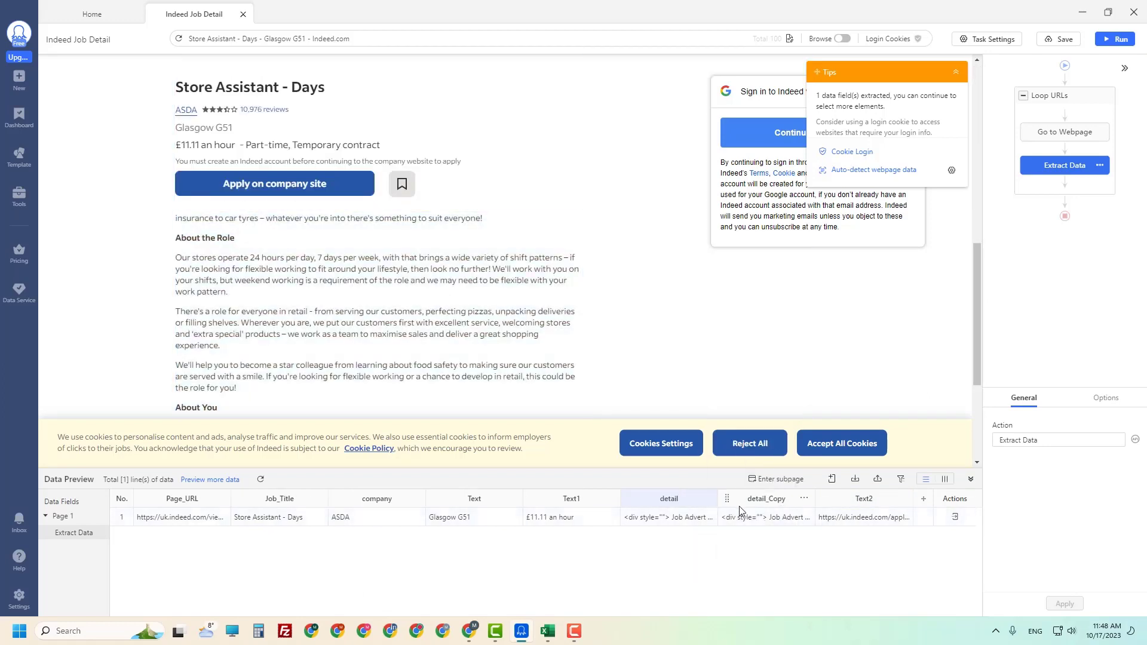
pyautogui.click(804, 501)
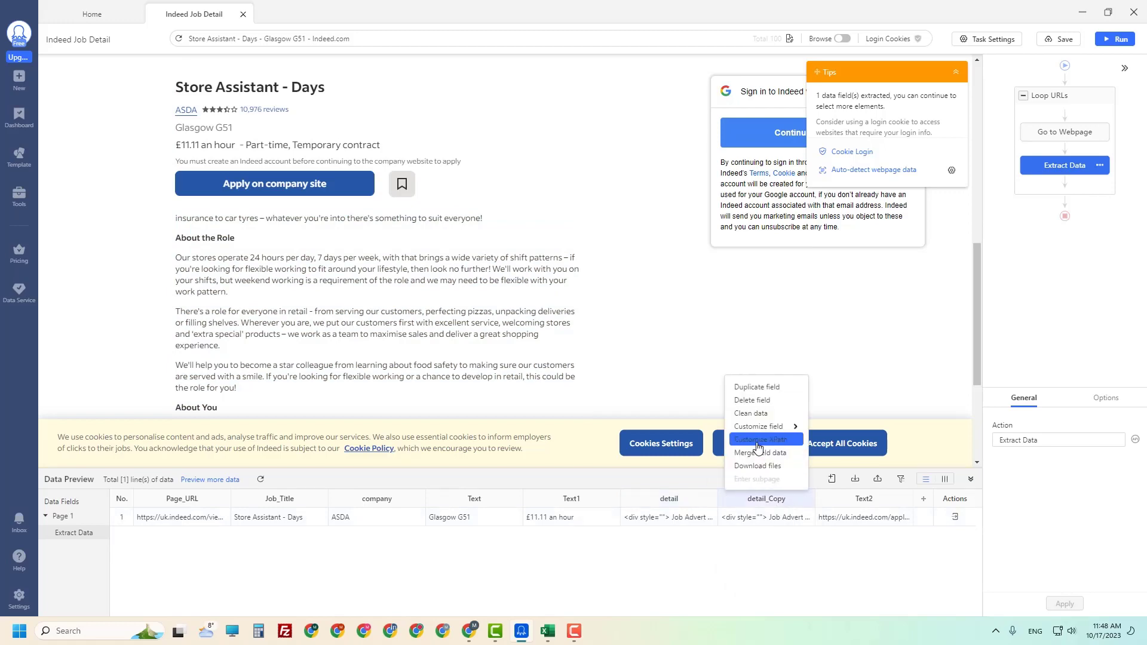
pyautogui.click(763, 402)
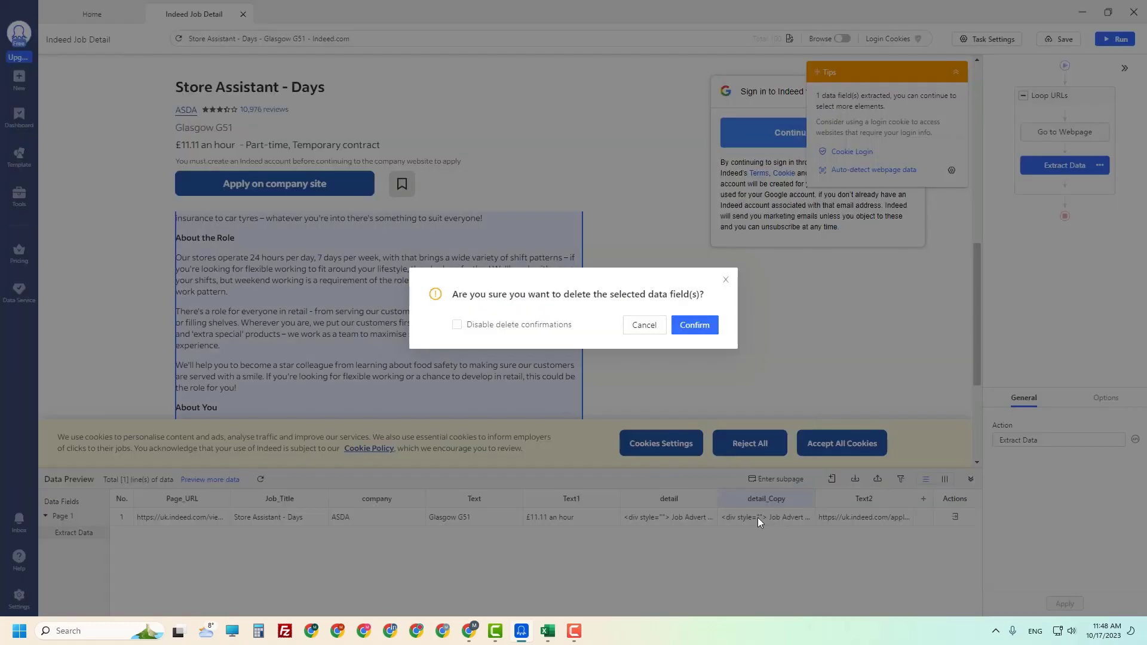
pyautogui.click(700, 328)
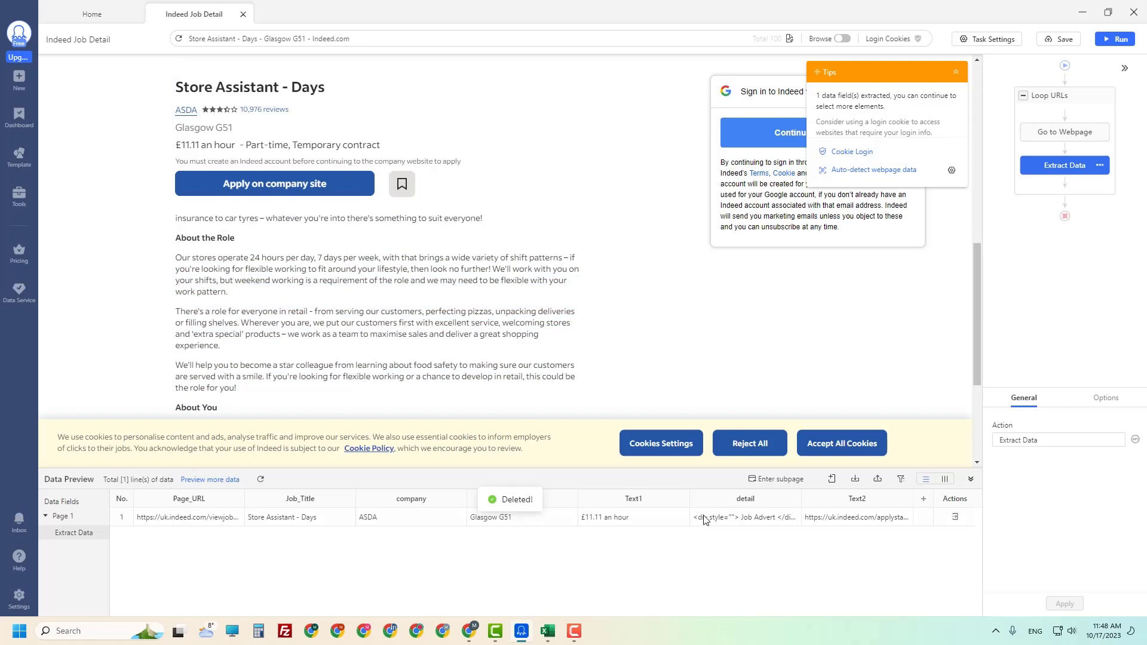
# Open Clean Data for the detail field and review the available cleaning operations, from Replace to HTML transcoding
pyautogui.click(791, 504)
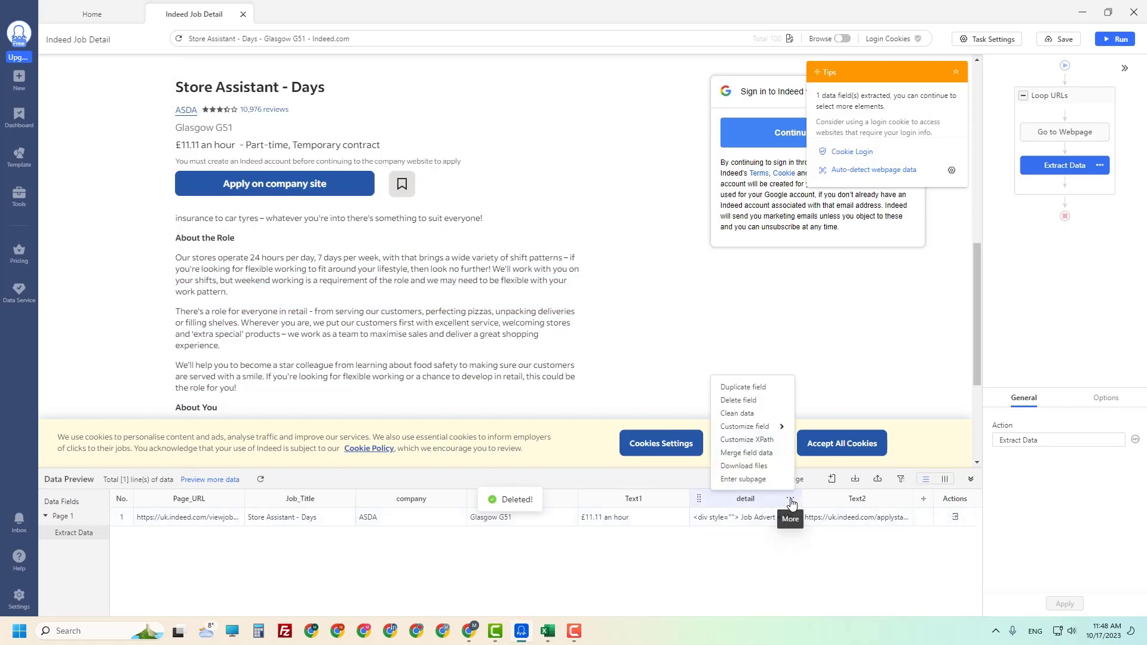
pyautogui.click(734, 413)
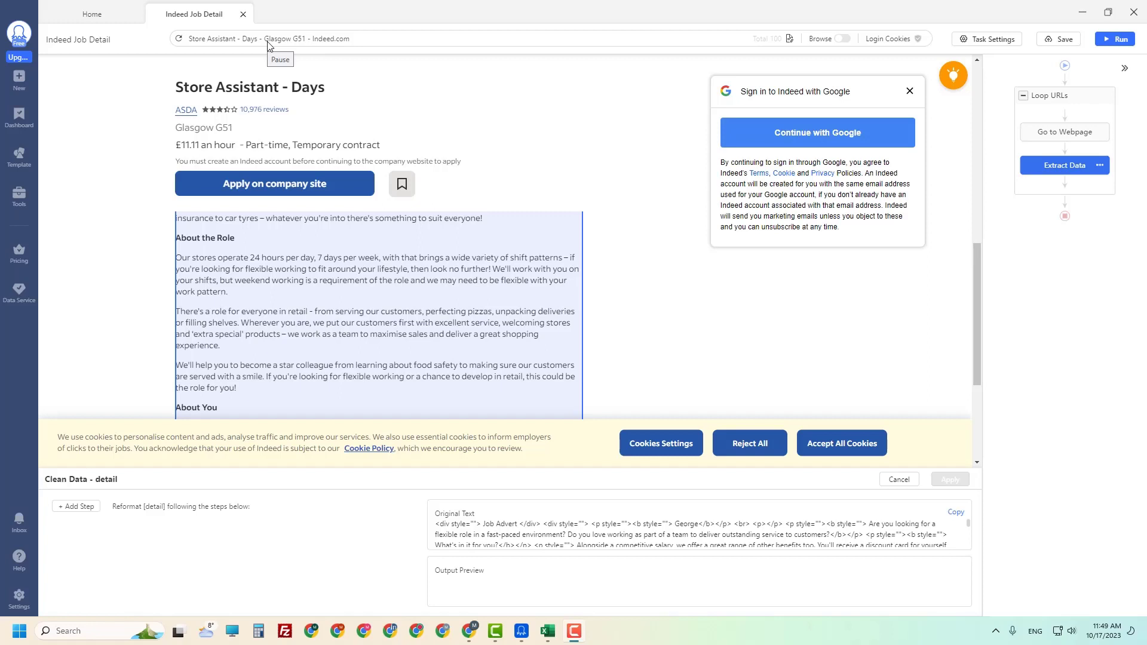
pyautogui.click(87, 513)
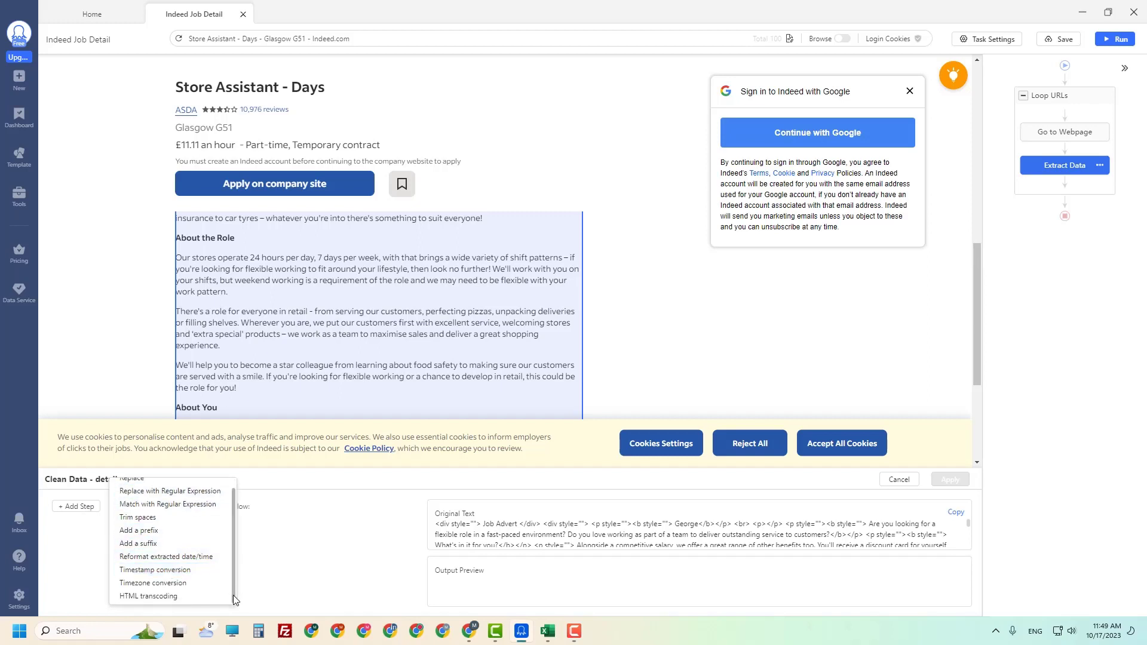
pyautogui.scroll(-1, 234, 589)
pyautogui.moveTo(234, 586); pyautogui.dragTo(233, 605)
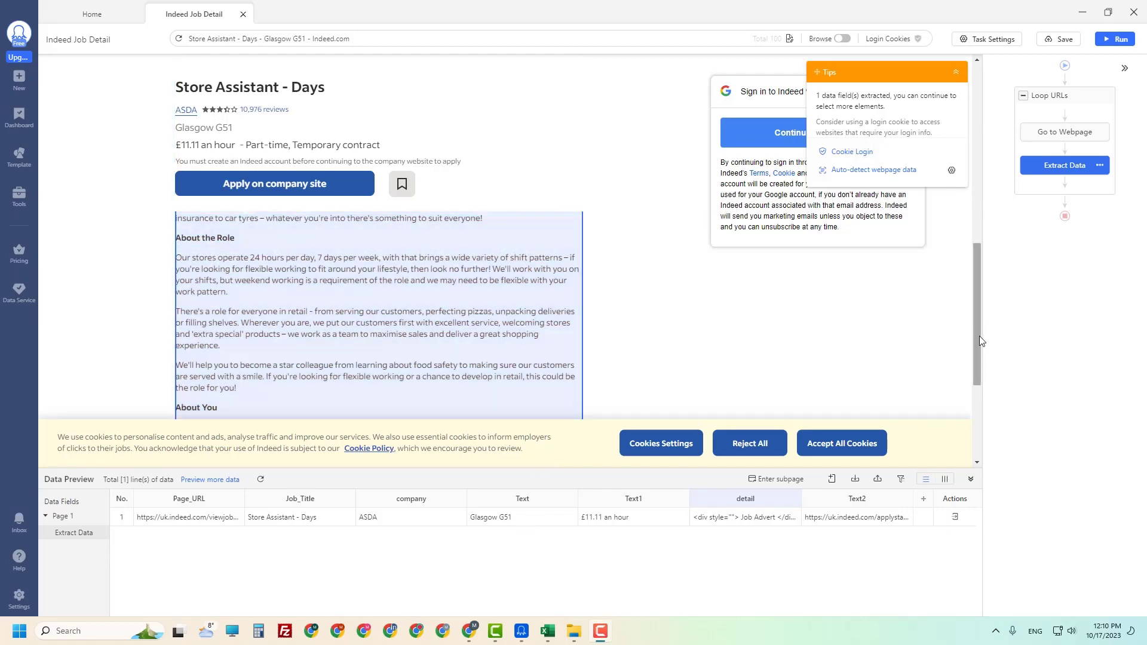
pyautogui.moveTo(980, 337); pyautogui.dragTo(961, 142)
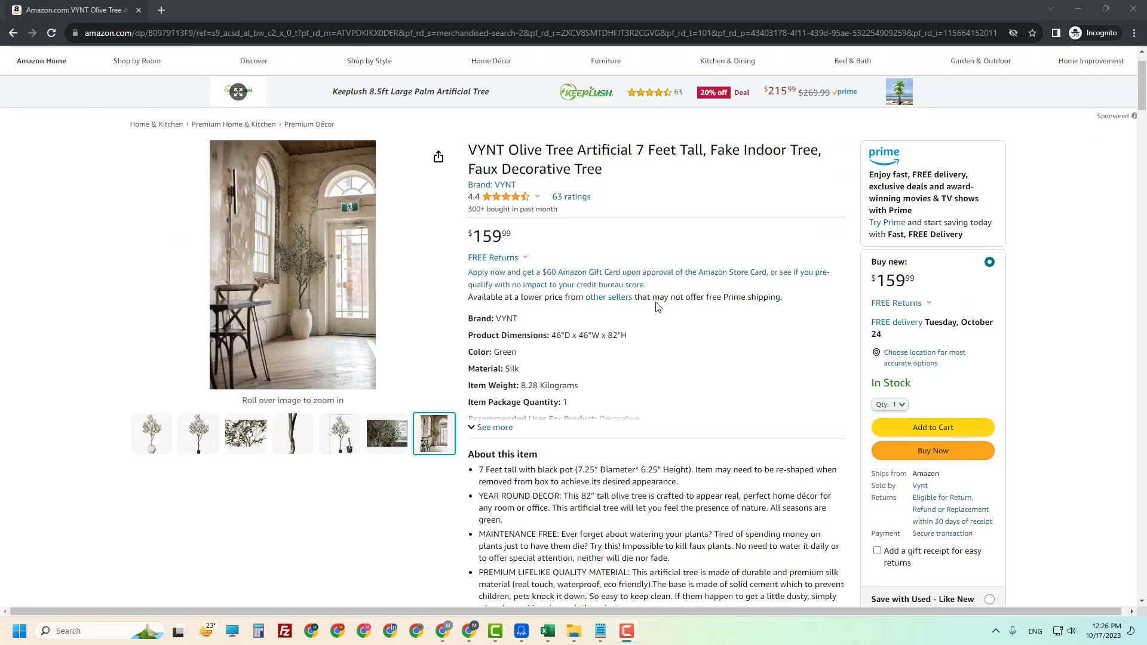
# Preview the product images on the Amazon page for the VYNT artificial olive tree and select the page's URL
pyautogui.click(238, 92)
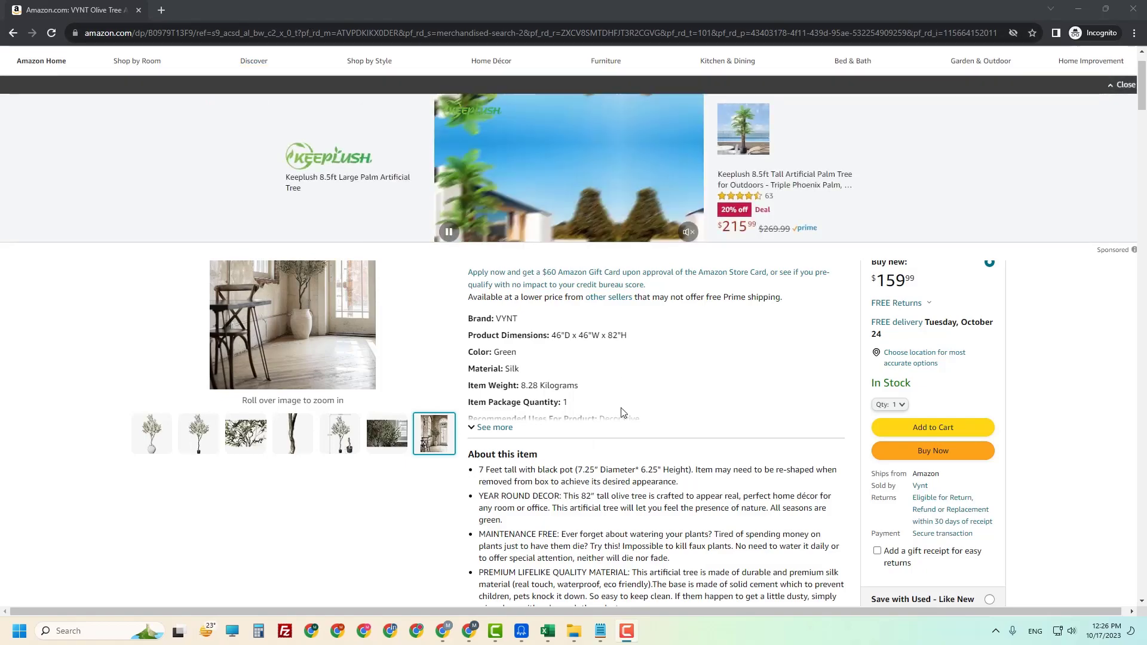
pyautogui.moveTo(217, 372)
pyautogui.moveTo(340, 434)
pyautogui.moveTo(362, 349)
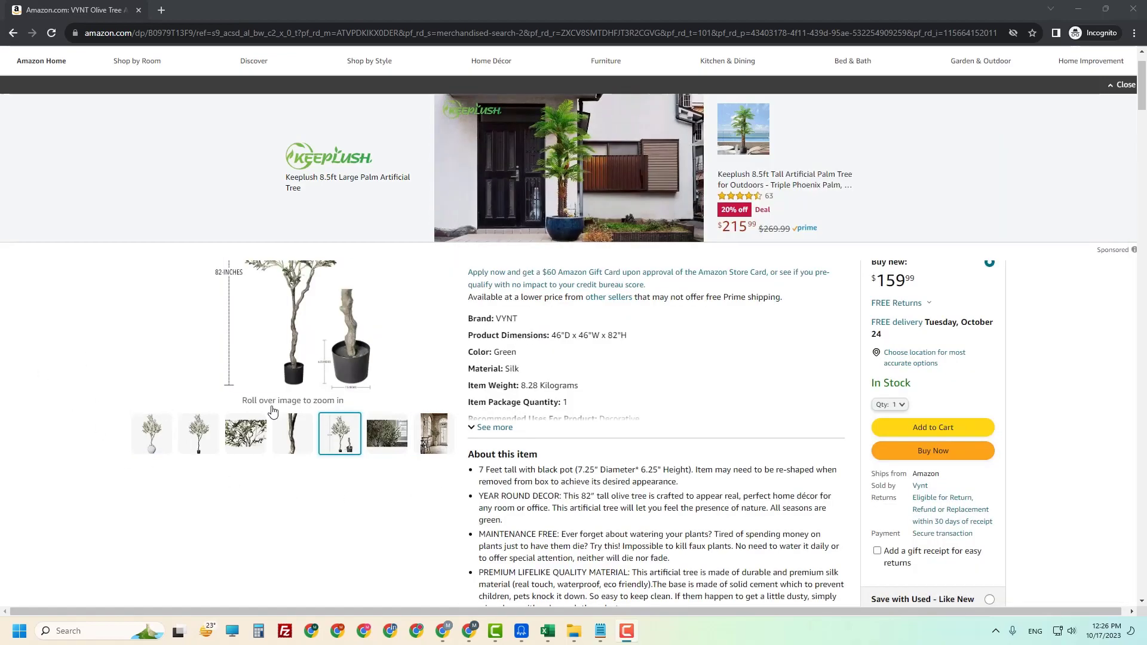
pyautogui.scroll(1, 665, 461)
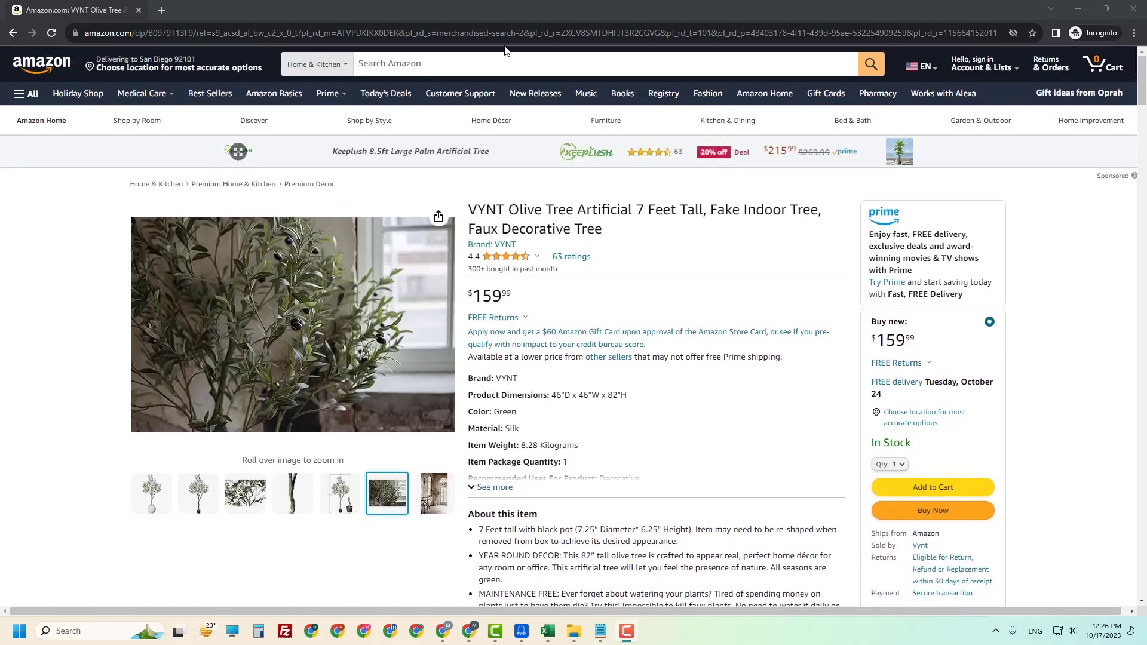
pyautogui.click(540, 35)
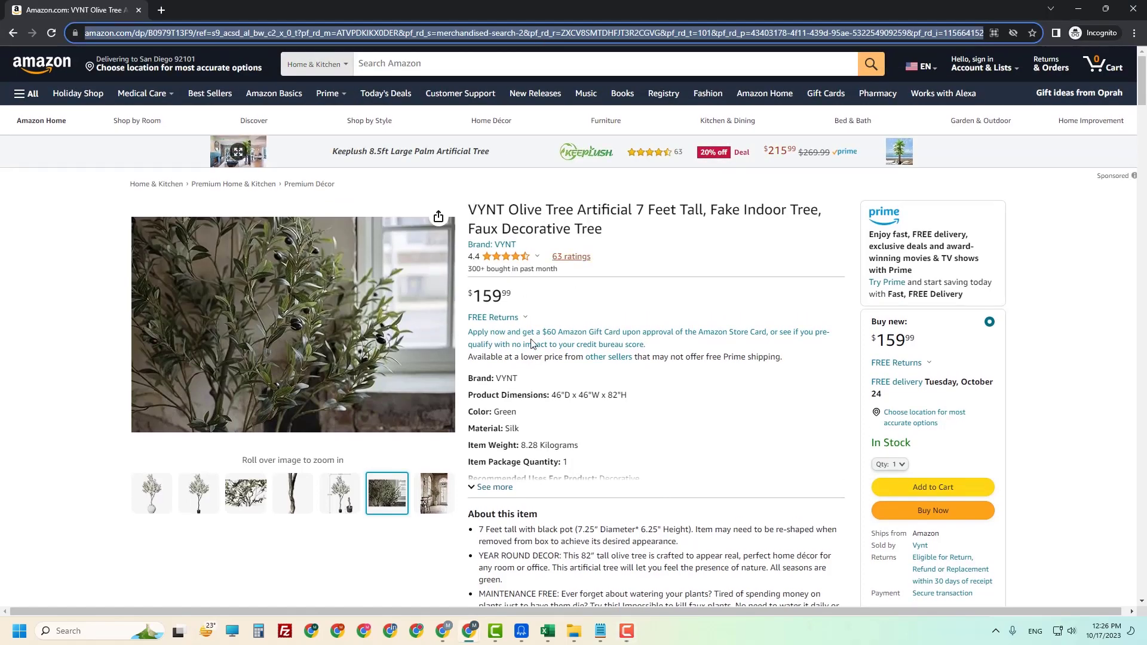
# Switch to Octoparse and create a custom task in My Group using the copied Amazon URL of the VYNT olive tree product
pyautogui.hotkey('alt', 'Tab')
pyautogui.click(19, 80)
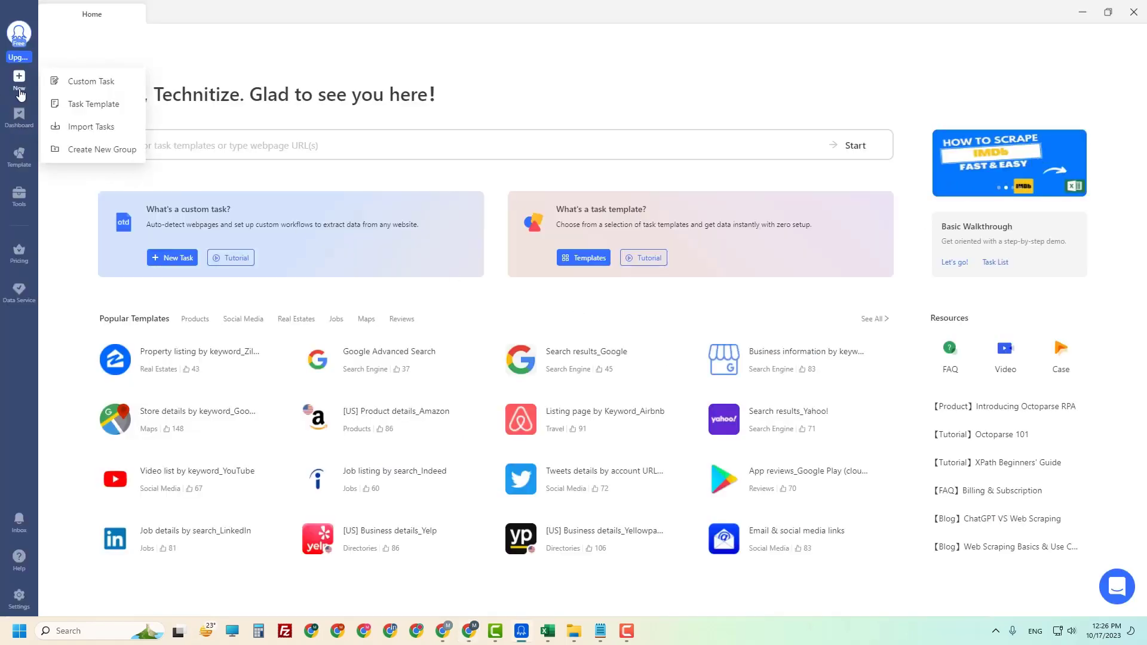
pyautogui.click(89, 85)
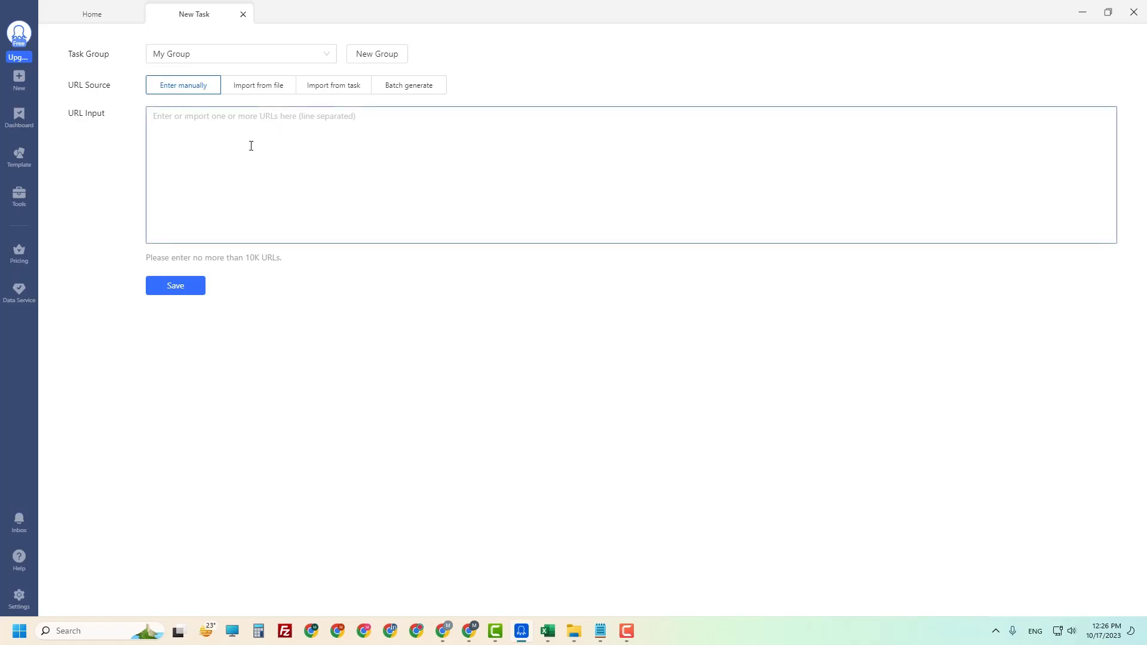
pyautogui.hotkey('ctrl', 'v')
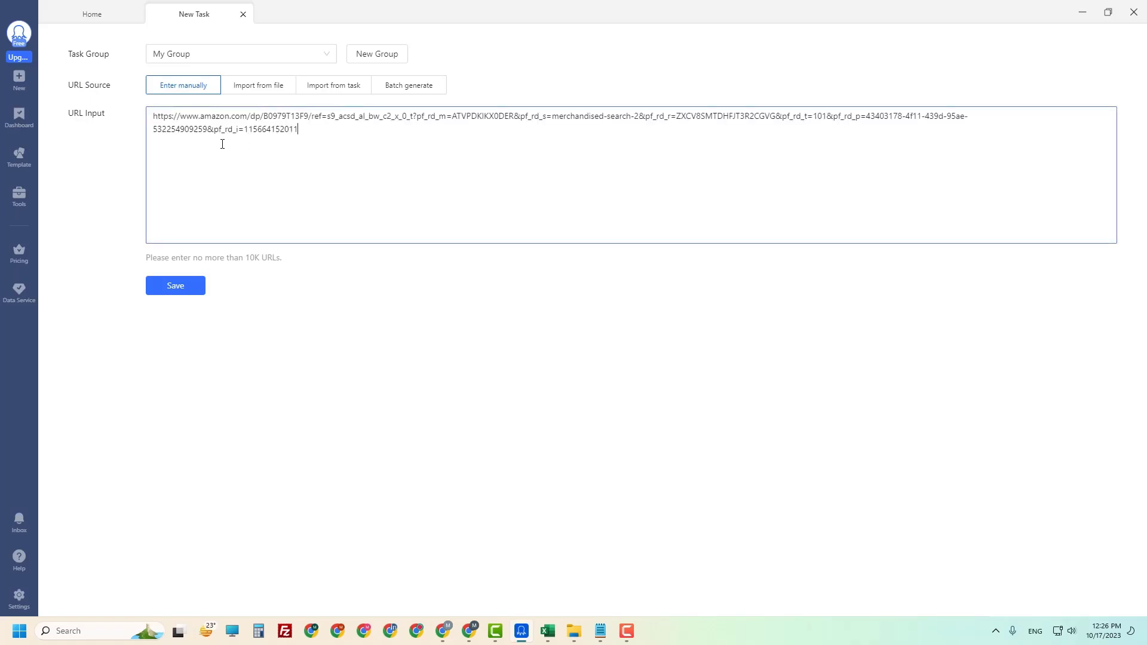
pyautogui.click(182, 285)
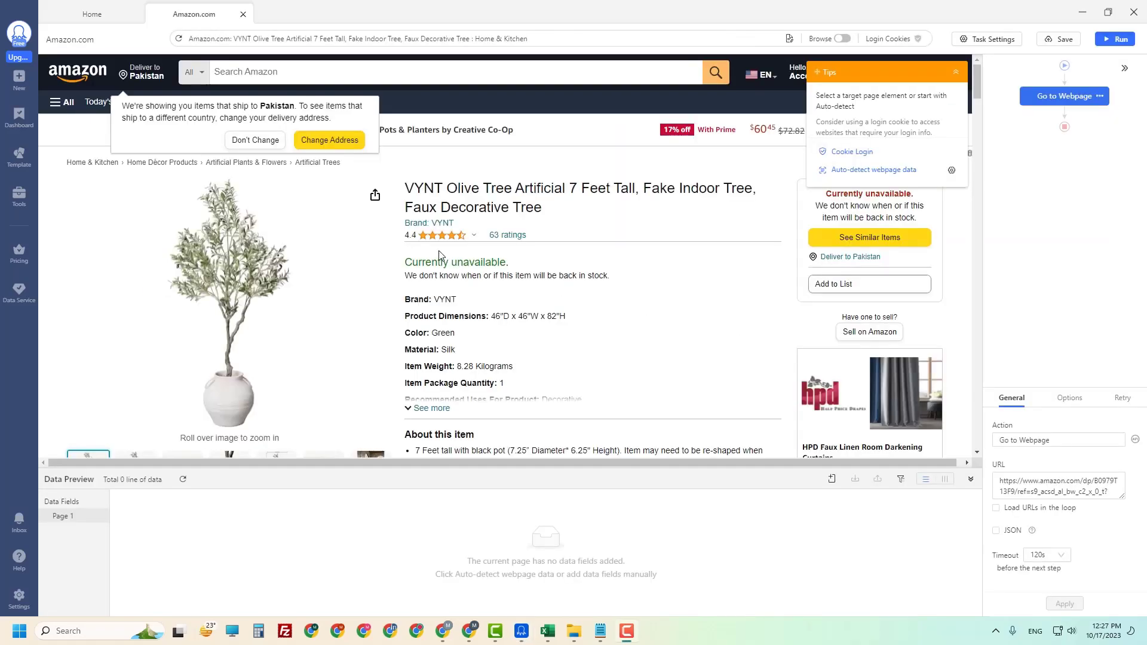
# Add the page URL as a page-level data field to the extraction
pyautogui.click(830, 480)
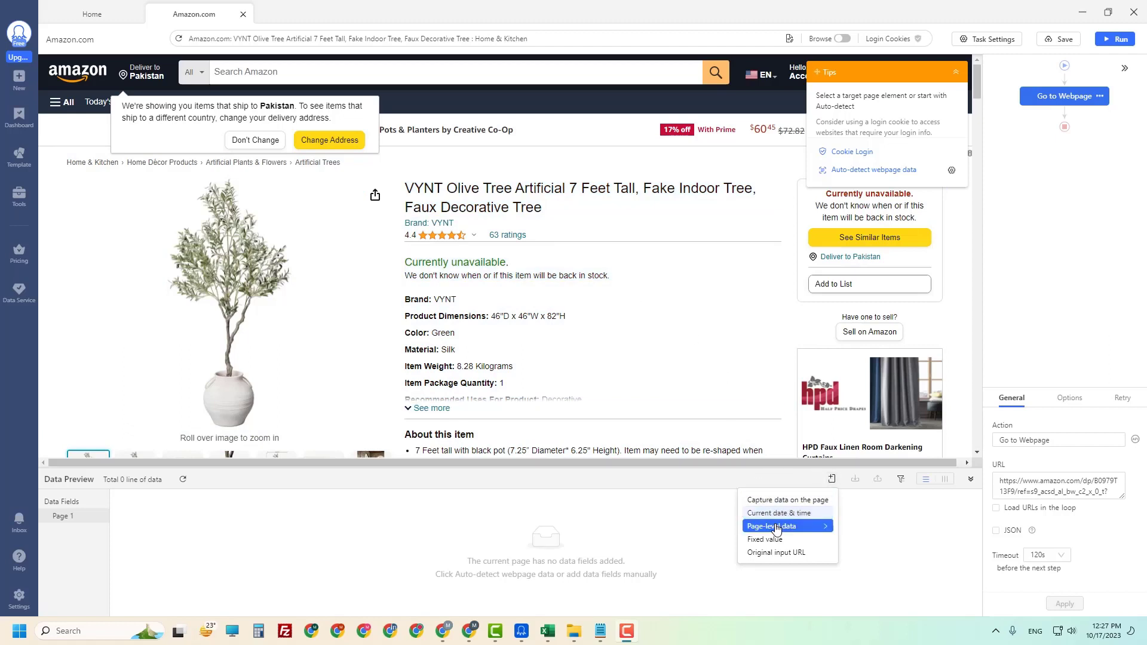
pyautogui.moveTo(813, 527)
pyautogui.click(880, 532)
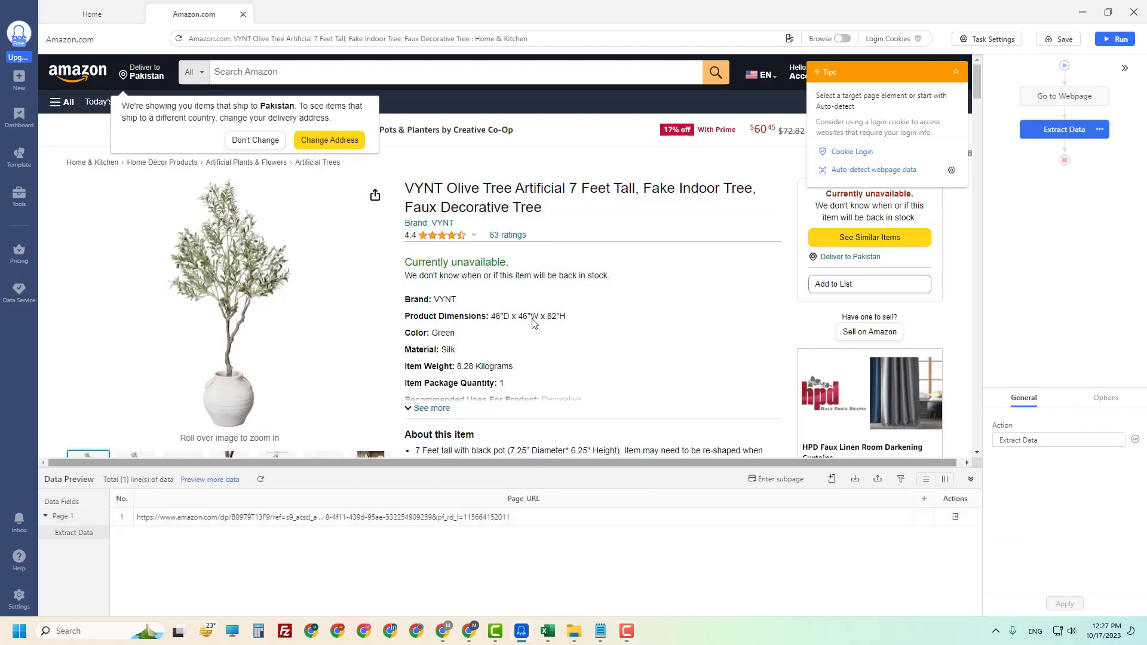
# Extract the product title and the brand link below it as text fields
pyautogui.click(464, 189)
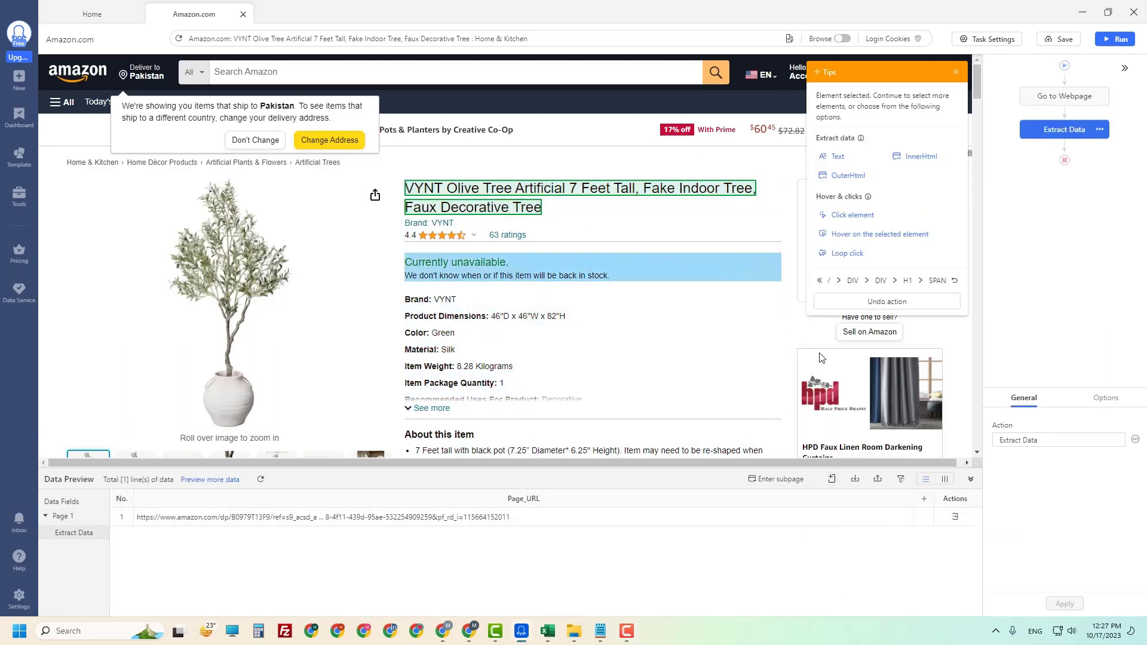
pyautogui.click(838, 156)
pyautogui.click(434, 232)
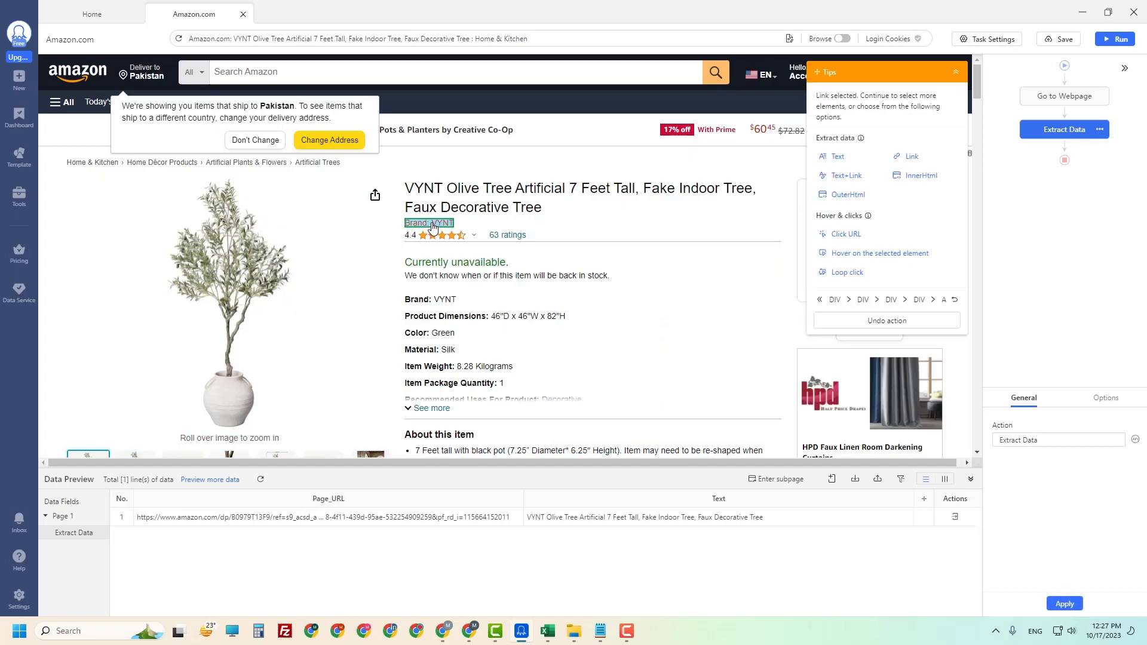
pyautogui.click(838, 157)
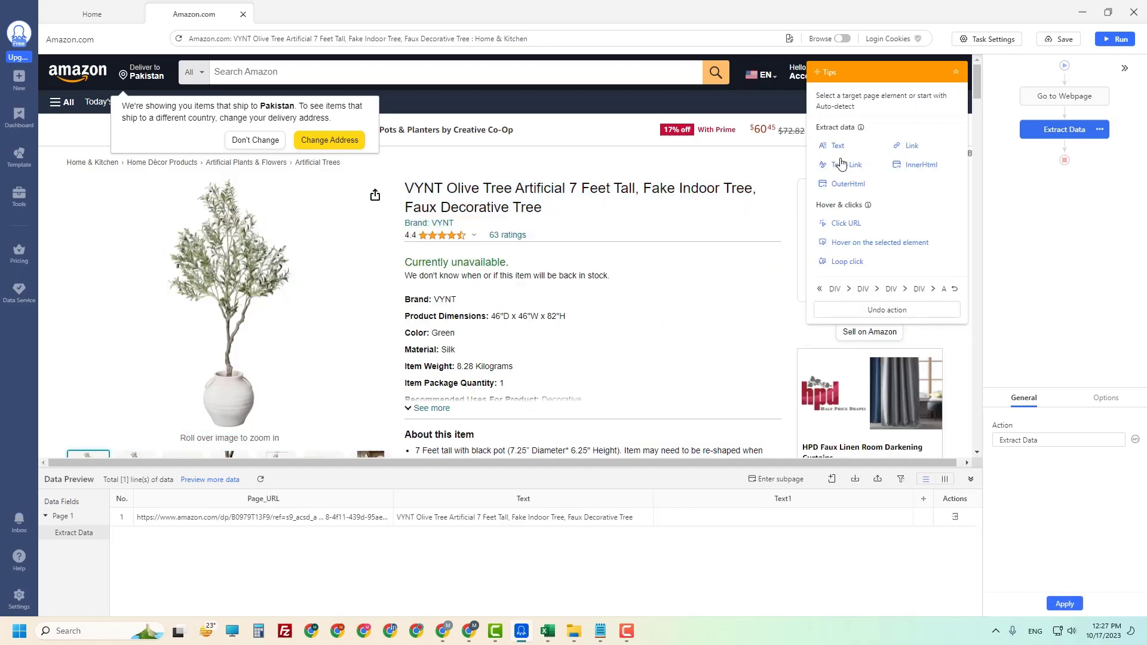
# Extract the star rating and the number of ratings as text fields
pyautogui.click(441, 238)
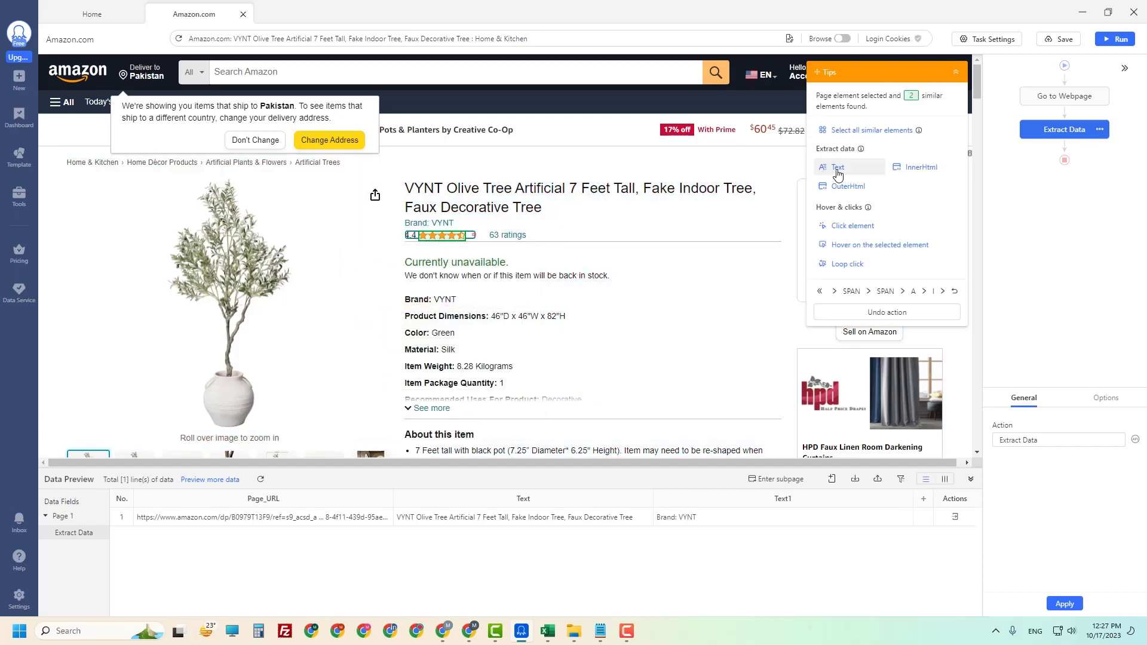
pyautogui.click(838, 171)
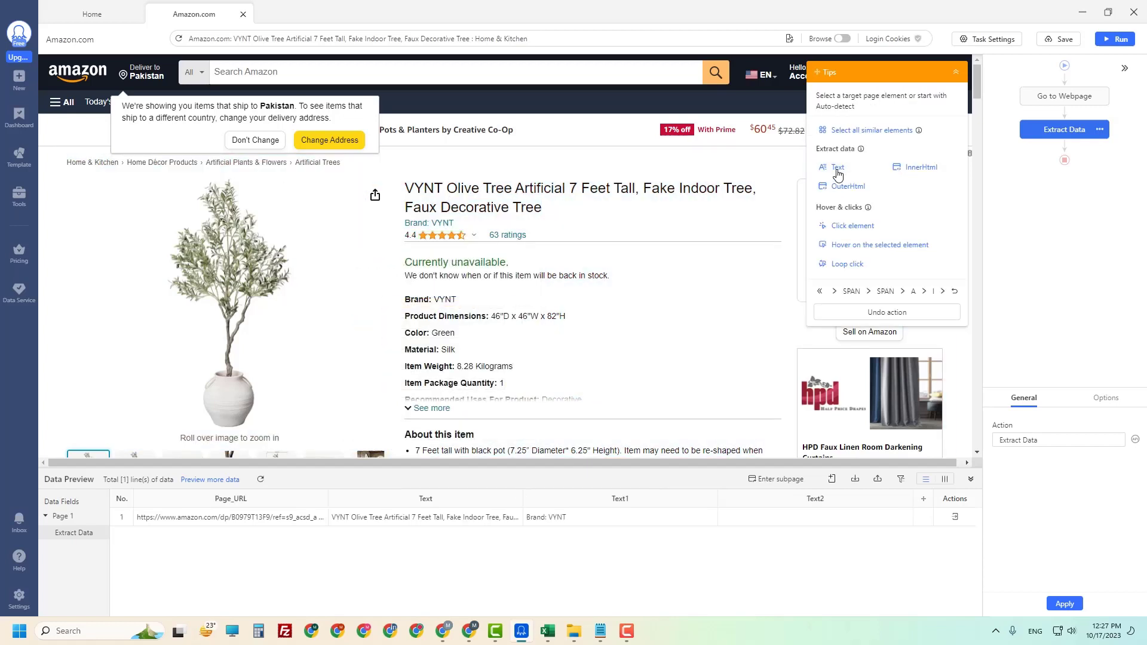
pyautogui.click(509, 238)
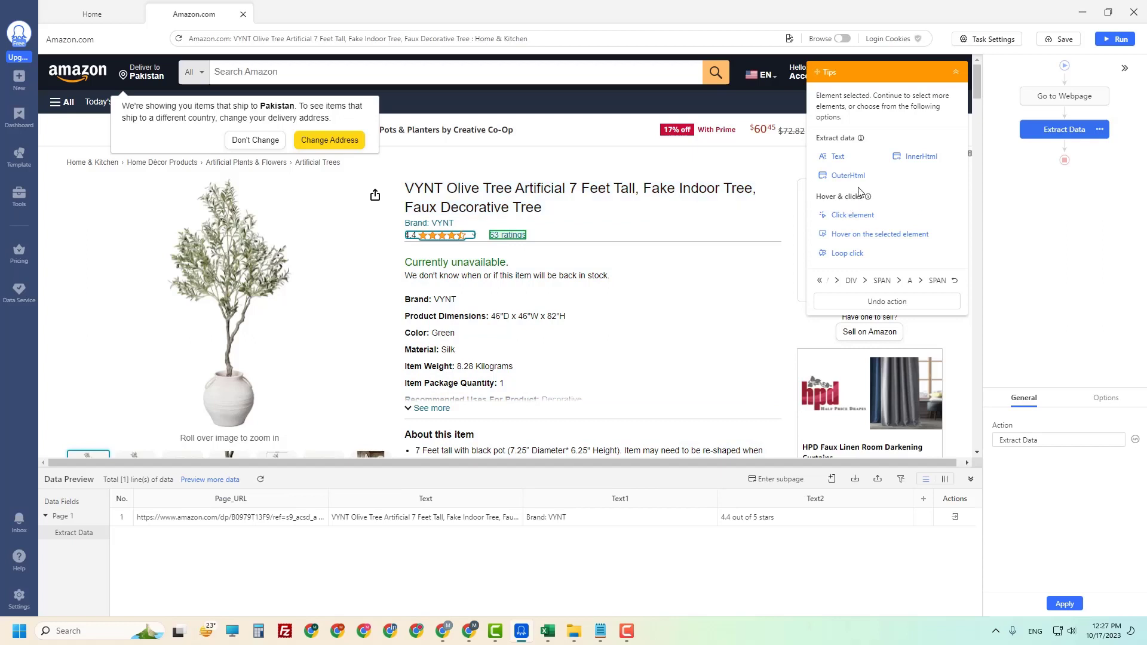
pyautogui.click(836, 159)
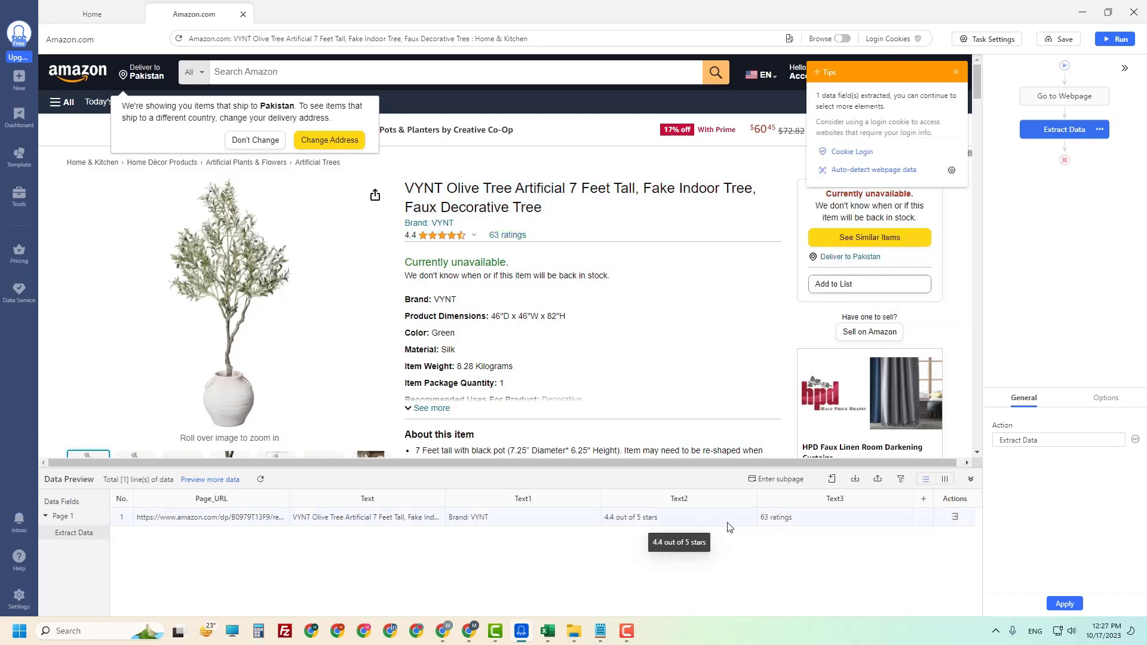
# Extract the whole "About this item" section as a text field
pyautogui.scroll(-2, 469, 269)
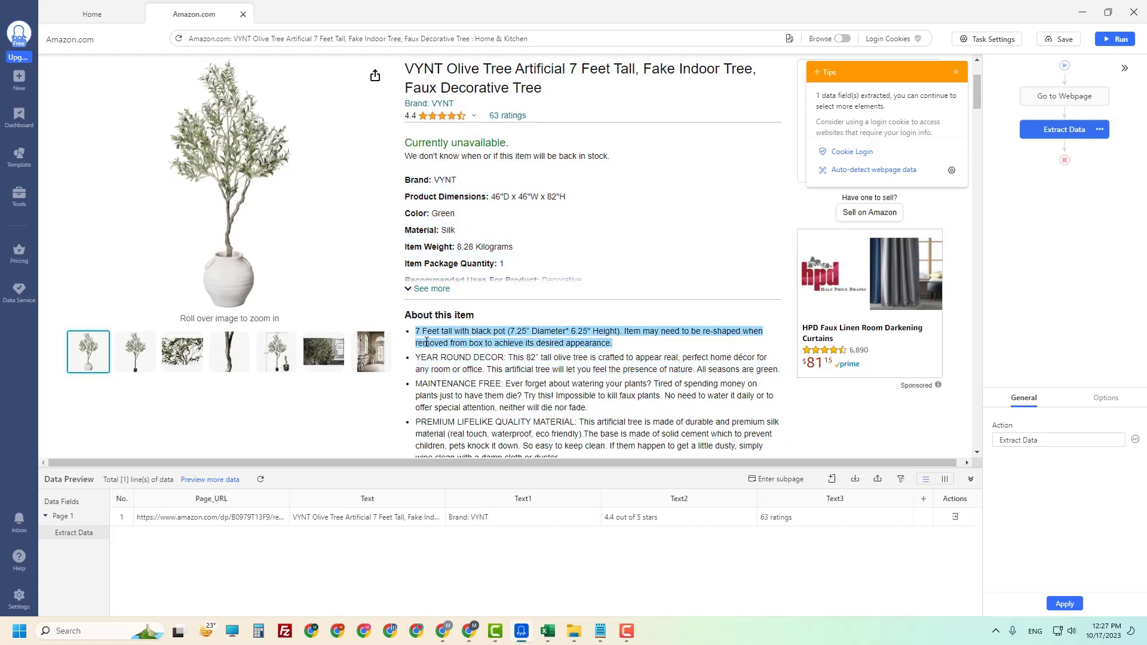
pyautogui.click(416, 358)
pyautogui.scroll(-3, 418, 359)
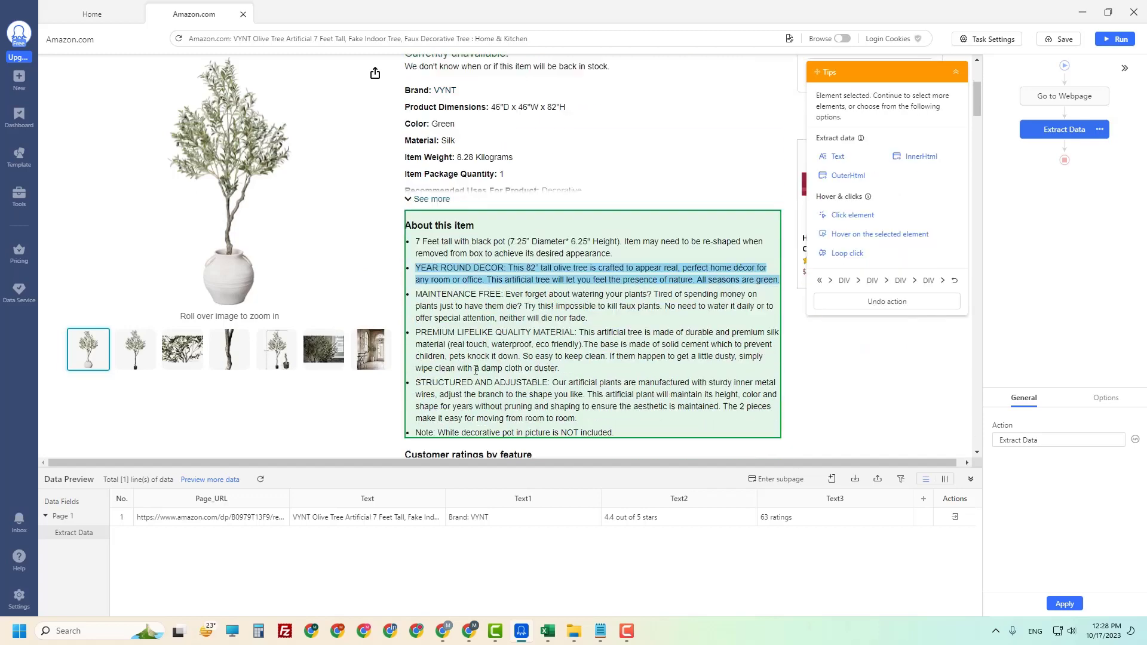
pyautogui.click(836, 157)
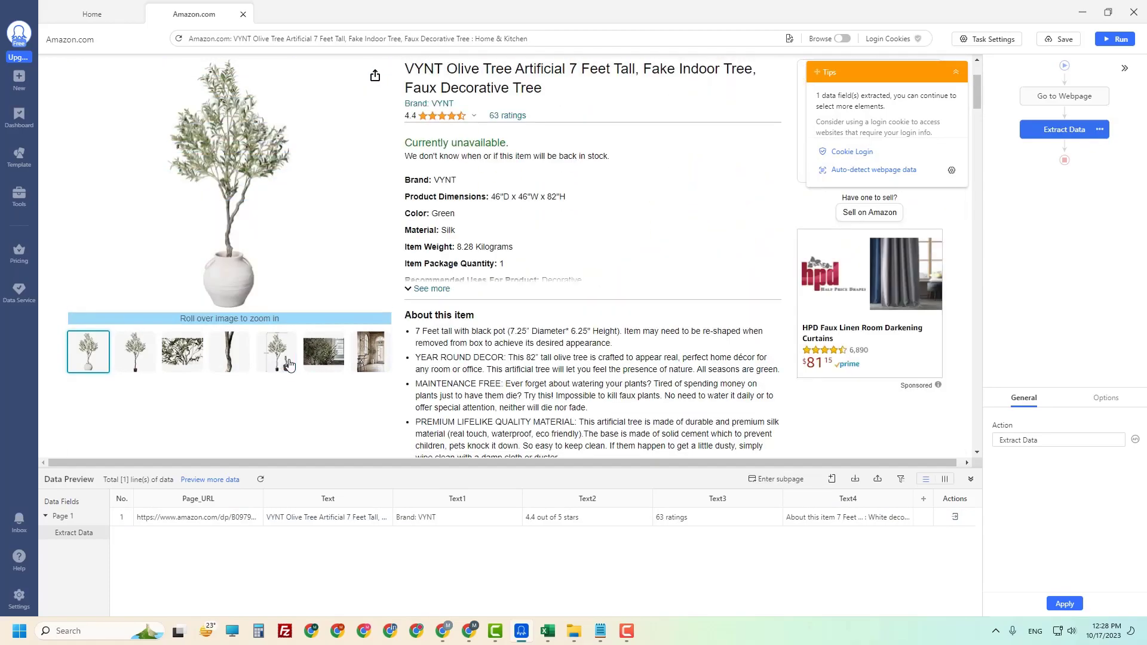
# Try to extract the main product image's container as a text field
pyautogui.scroll(1, 239, 239)
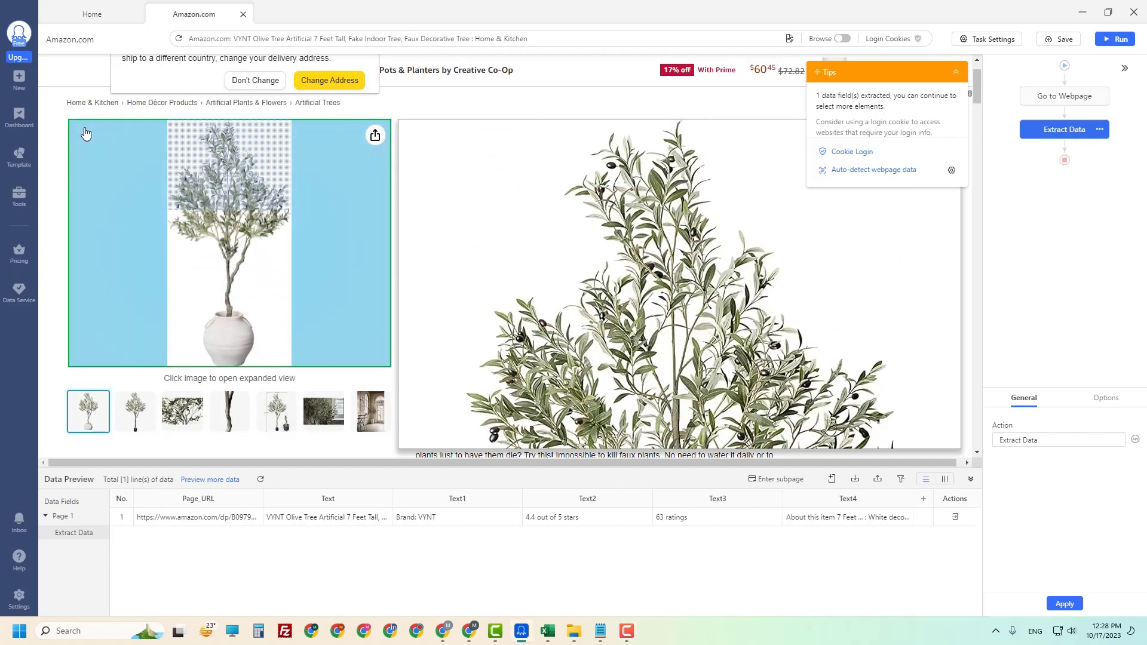
pyautogui.click(86, 133)
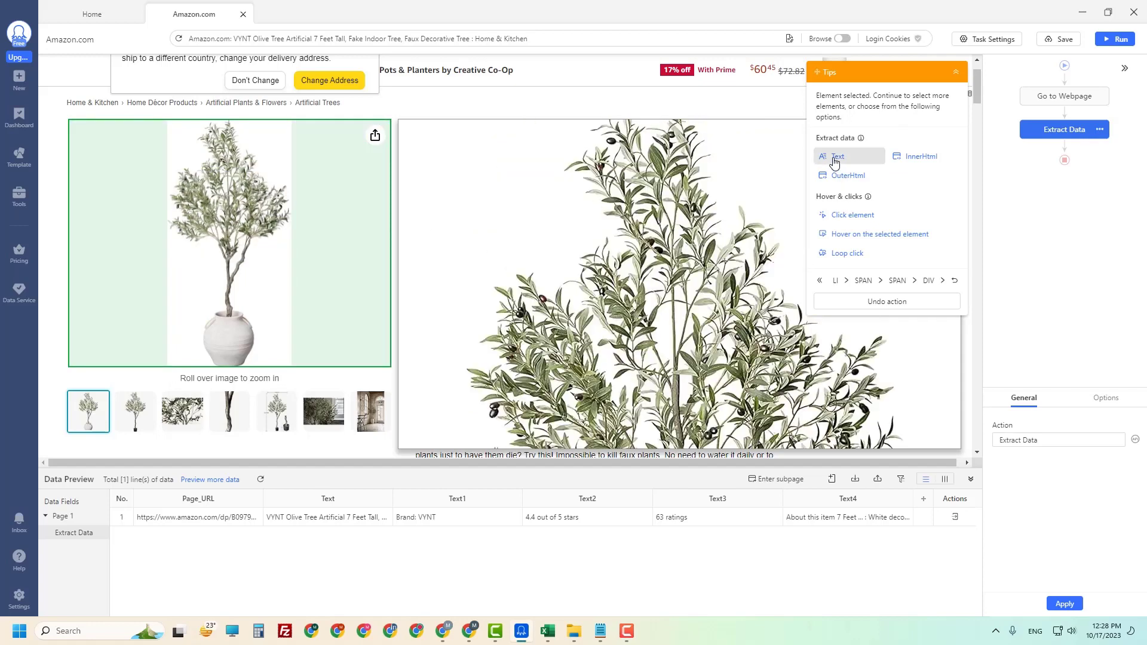
pyautogui.click(837, 158)
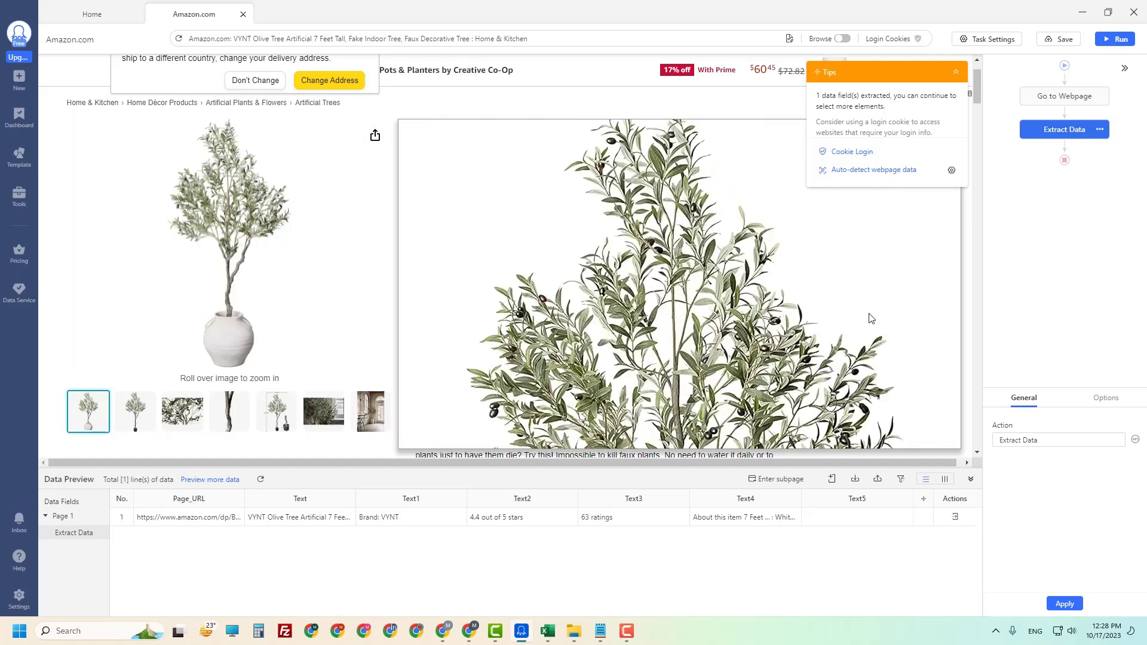
# Delete the Text5 data field and confirm the deletion
pyautogui.click(903, 500)
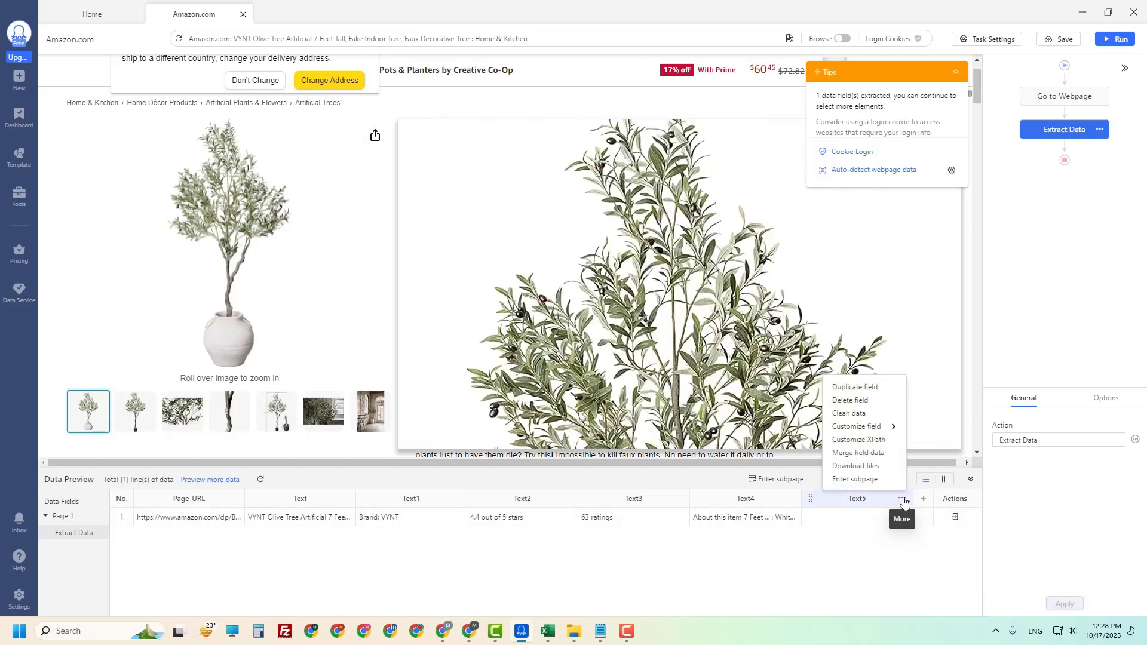
pyautogui.click(850, 399)
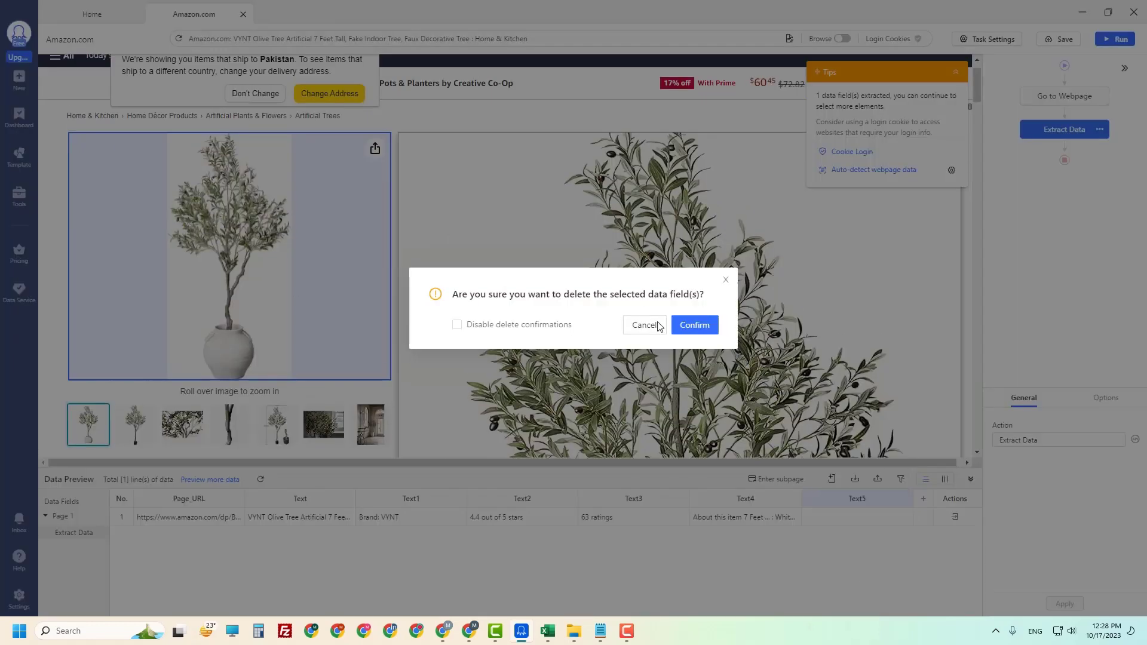
pyautogui.click(708, 326)
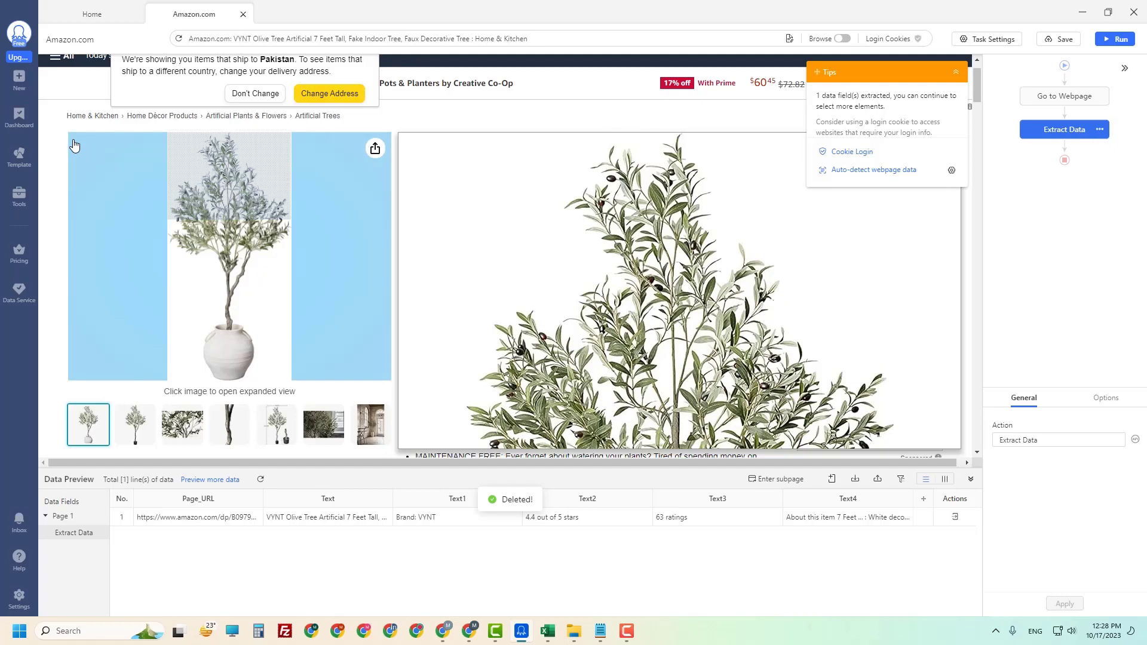
# Extract the main product image's container as a text field and customize that field to capture the image URL (src attribute)
pyautogui.click(74, 147)
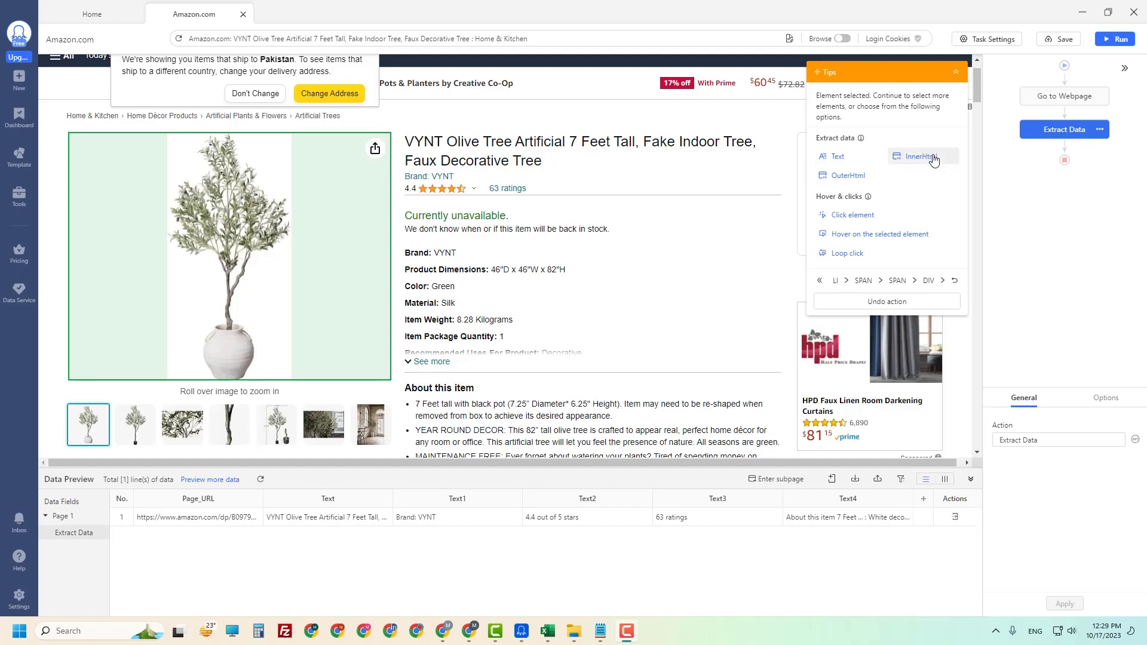
pyautogui.click(839, 158)
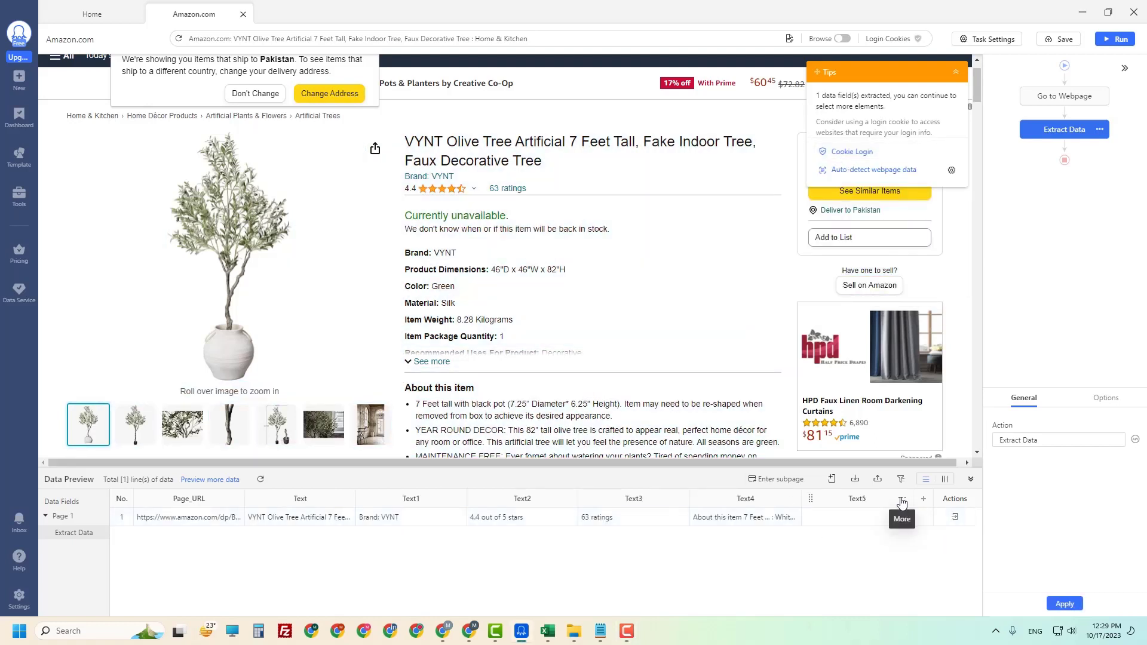
pyautogui.click(902, 498)
pyautogui.moveTo(885, 427)
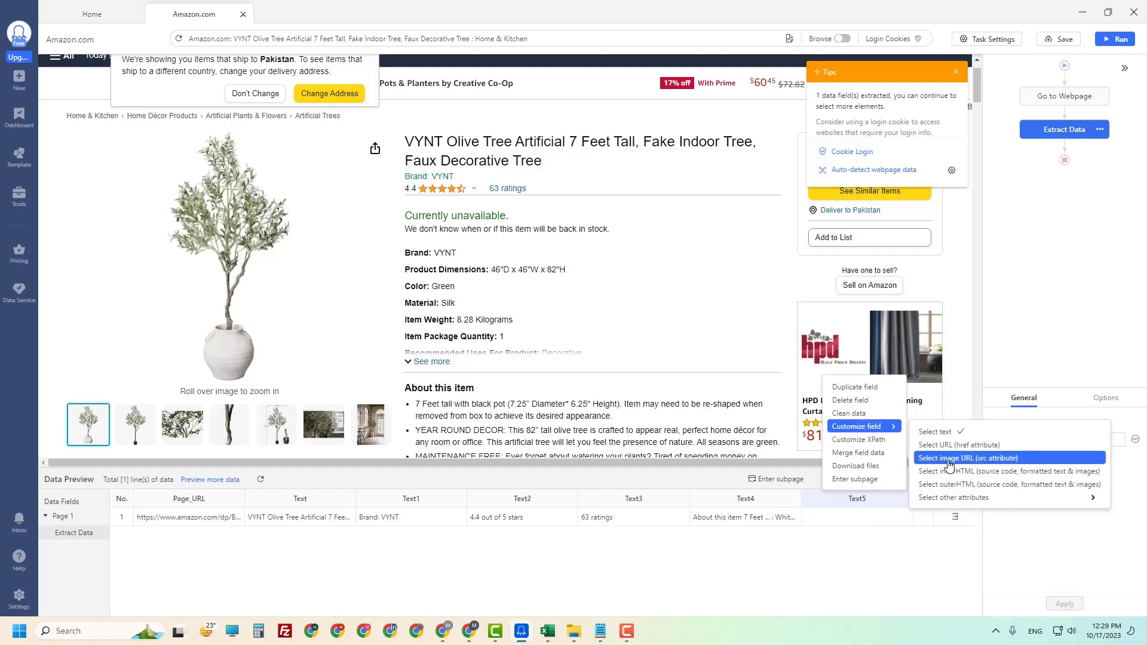
pyautogui.moveTo(961, 503)
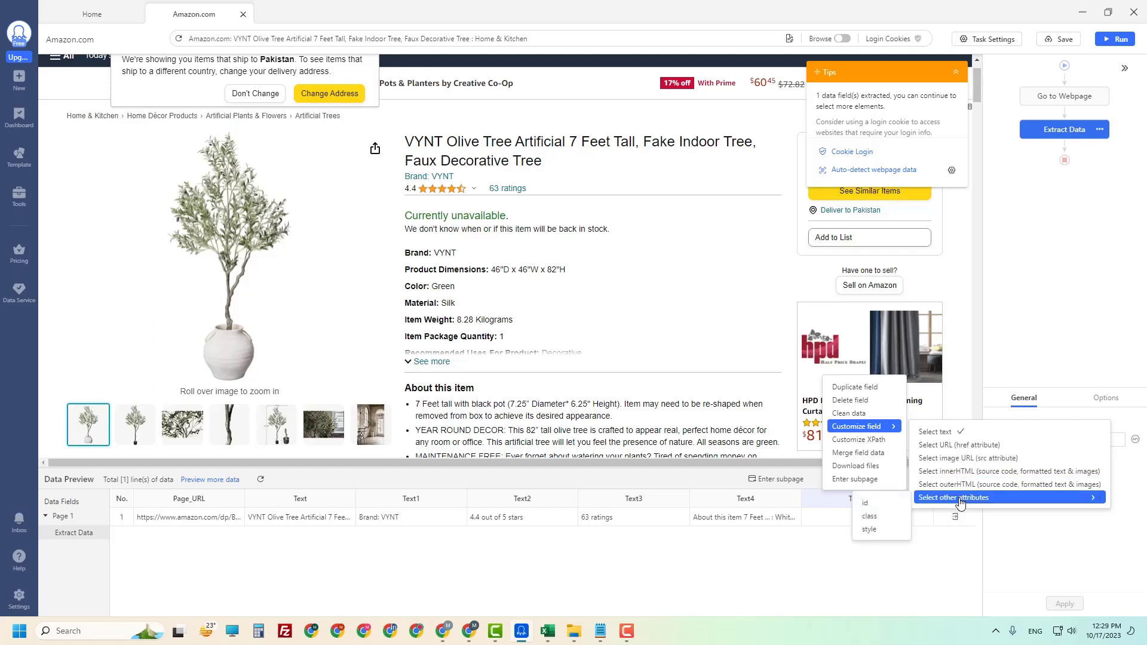
pyautogui.click(981, 459)
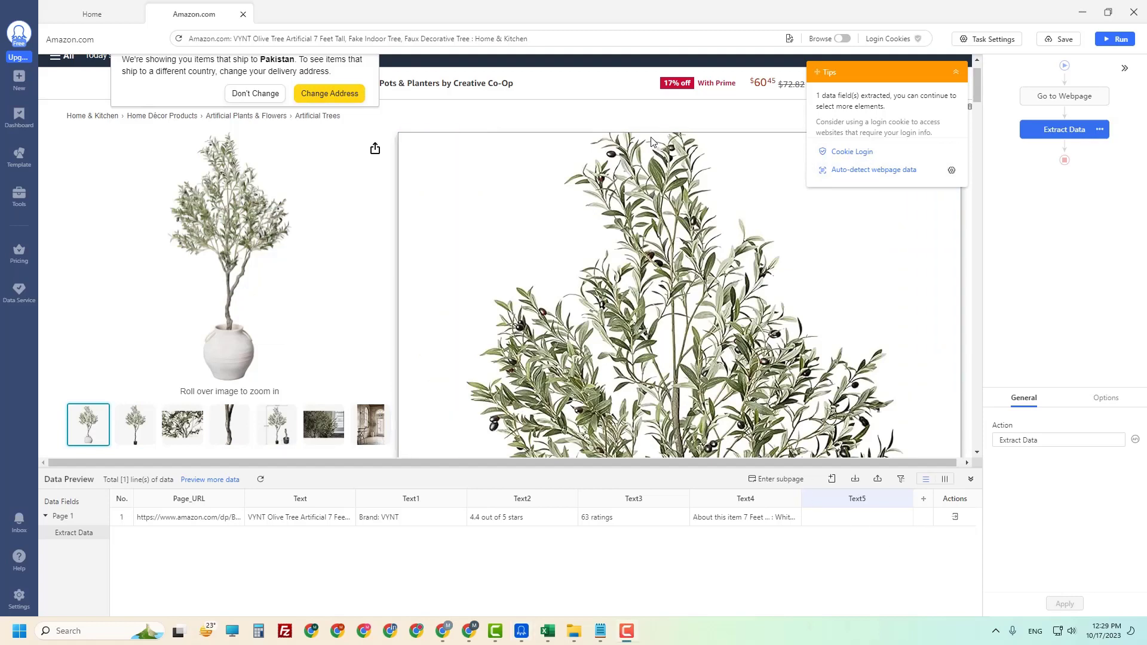
# Switch to the product page in Chrome and inspect the main image's HTML, expanding the imgTagWrapperId div to examine its img element
pyautogui.hotkey('alt', 'Tab')
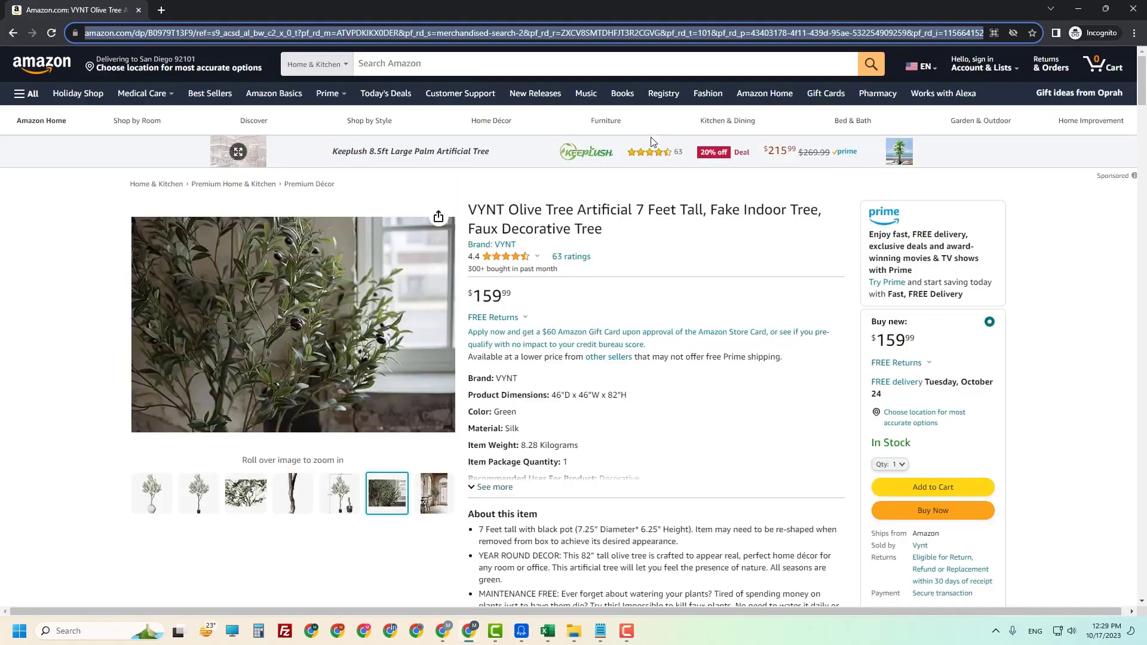
pyautogui.scroll(-2, 283, 286)
pyautogui.scroll(-3, 283, 286)
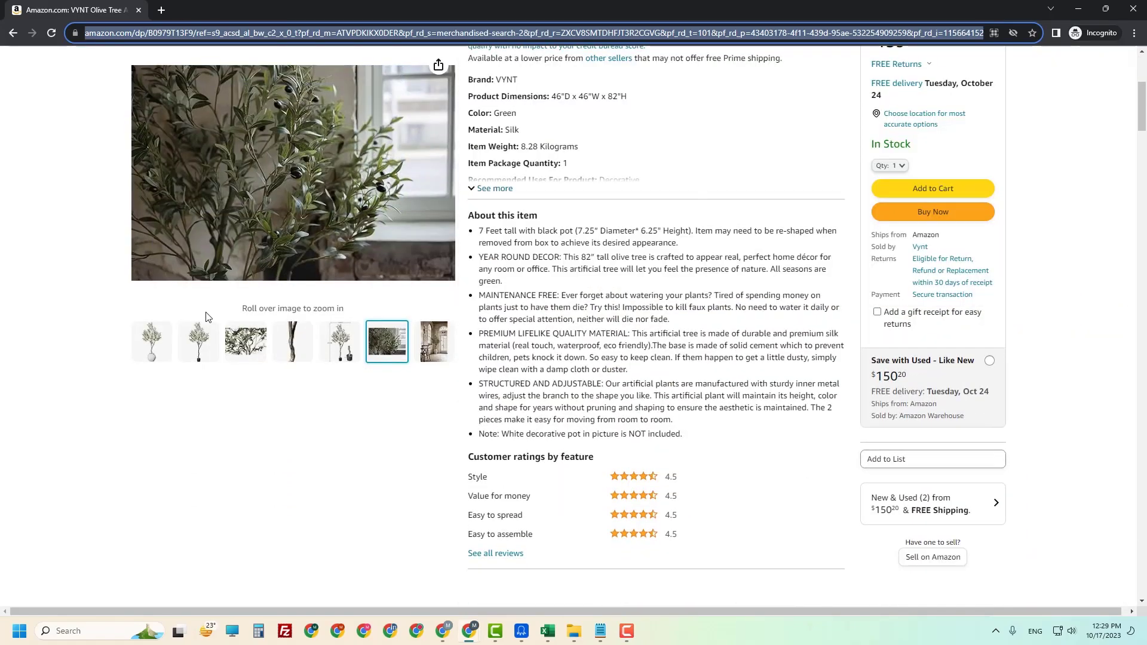
pyautogui.scroll(3, 209, 342)
pyautogui.scroll(2, 208, 341)
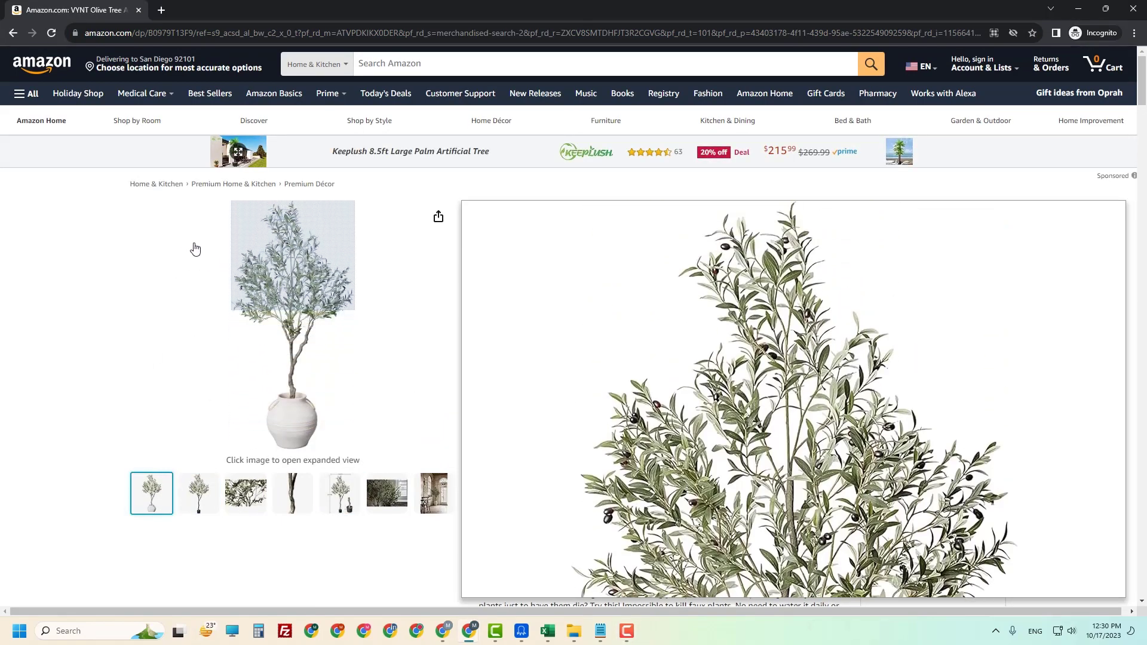
pyautogui.rightClick(189, 246)
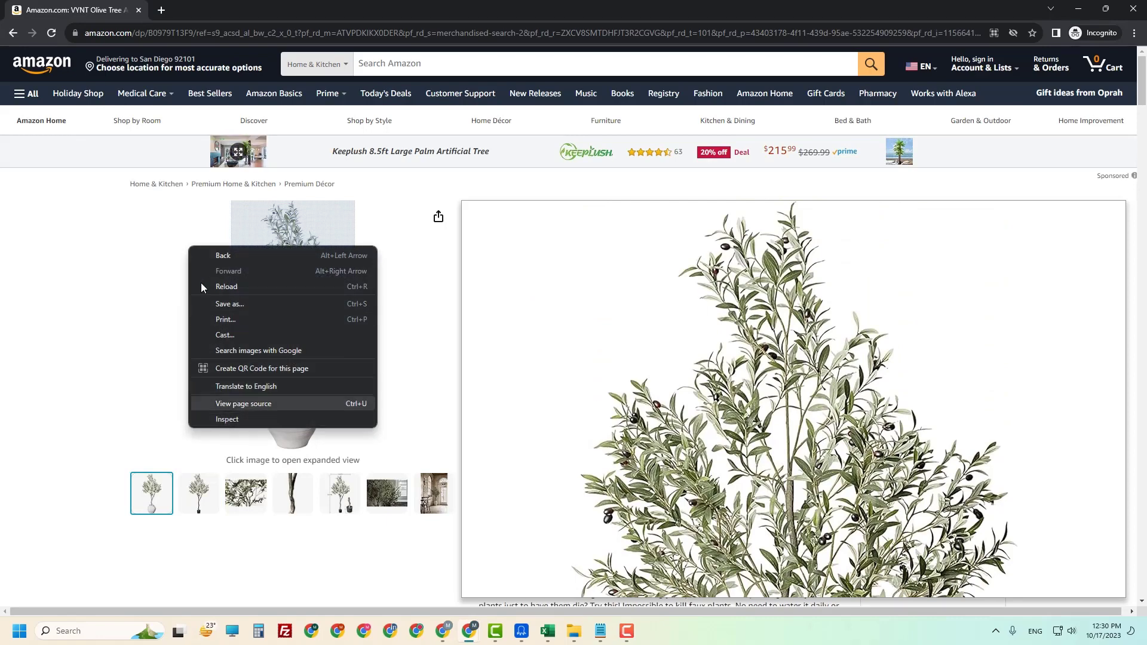
pyautogui.click(230, 421)
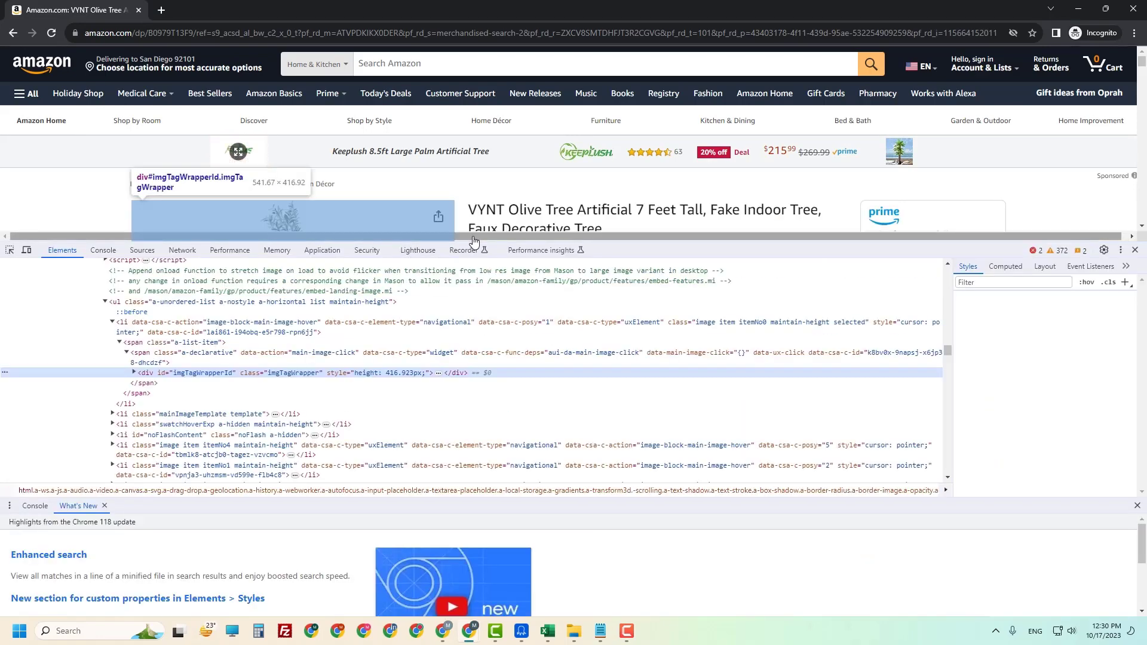
pyautogui.click(134, 373)
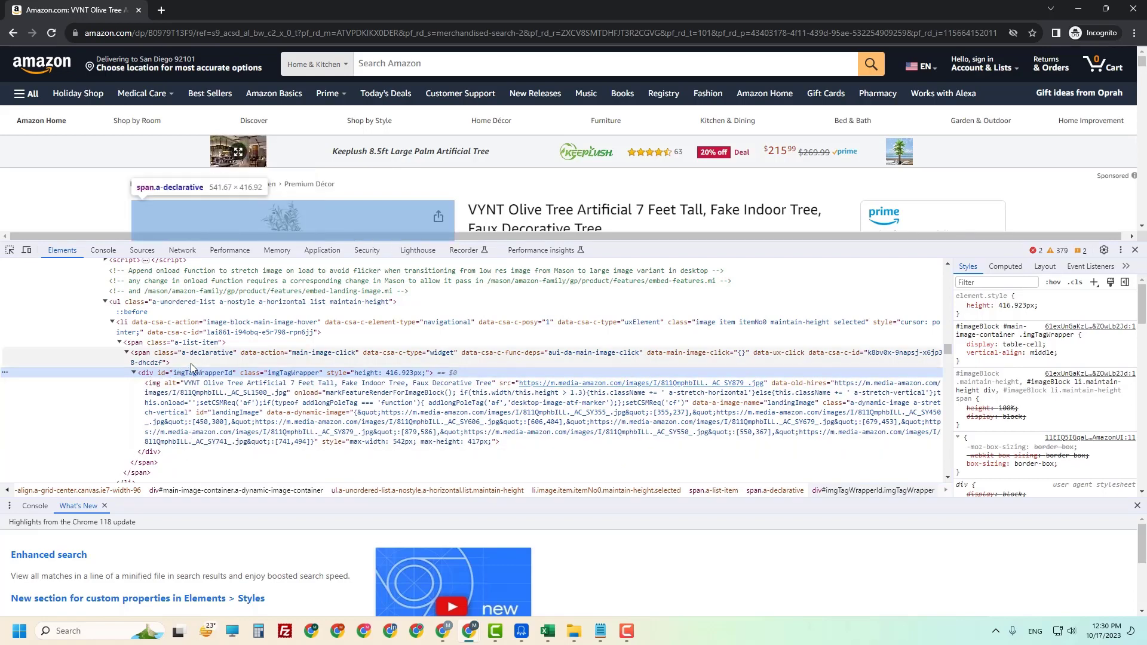
pyautogui.scroll(-2, 190, 299)
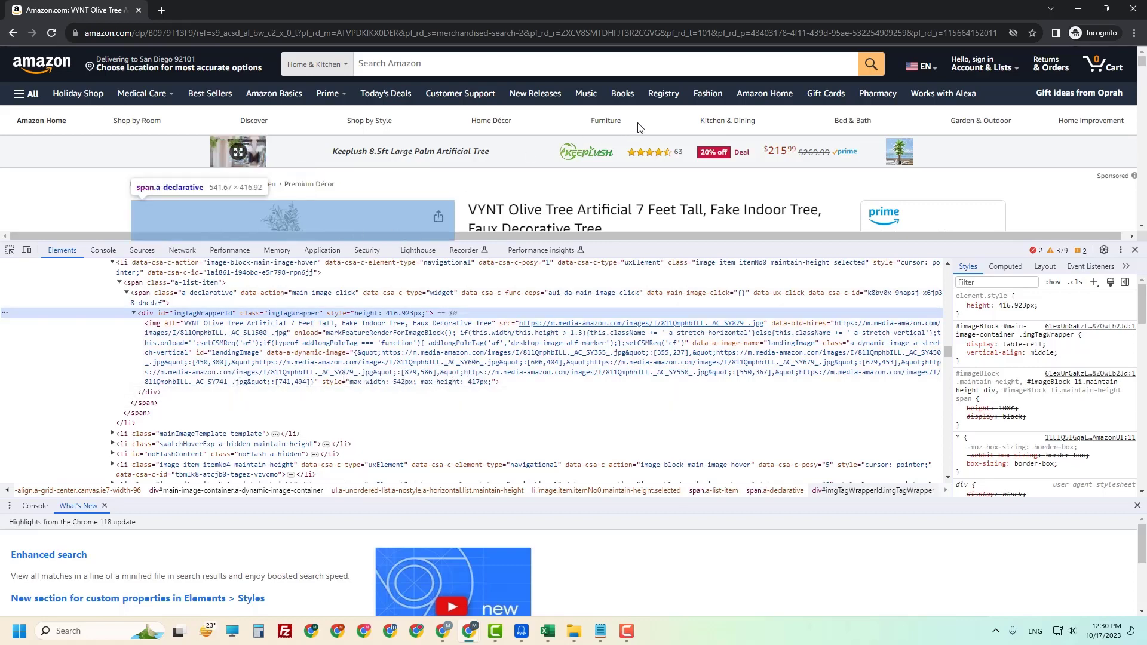
pyautogui.moveTo(555, 324)
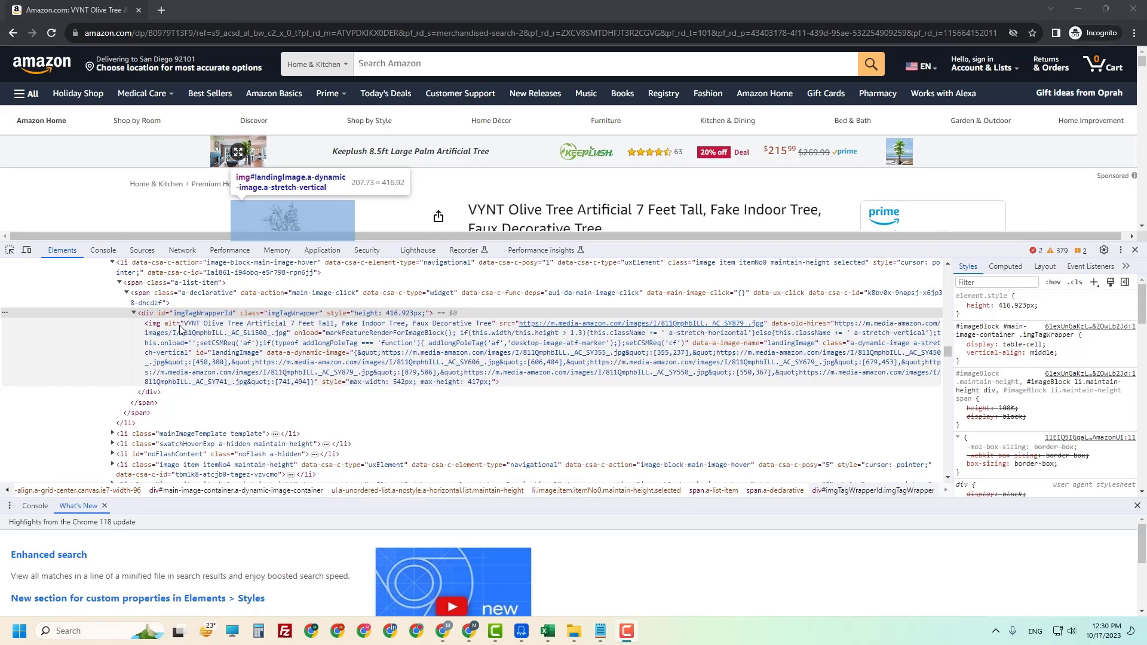
pyautogui.click(286, 314)
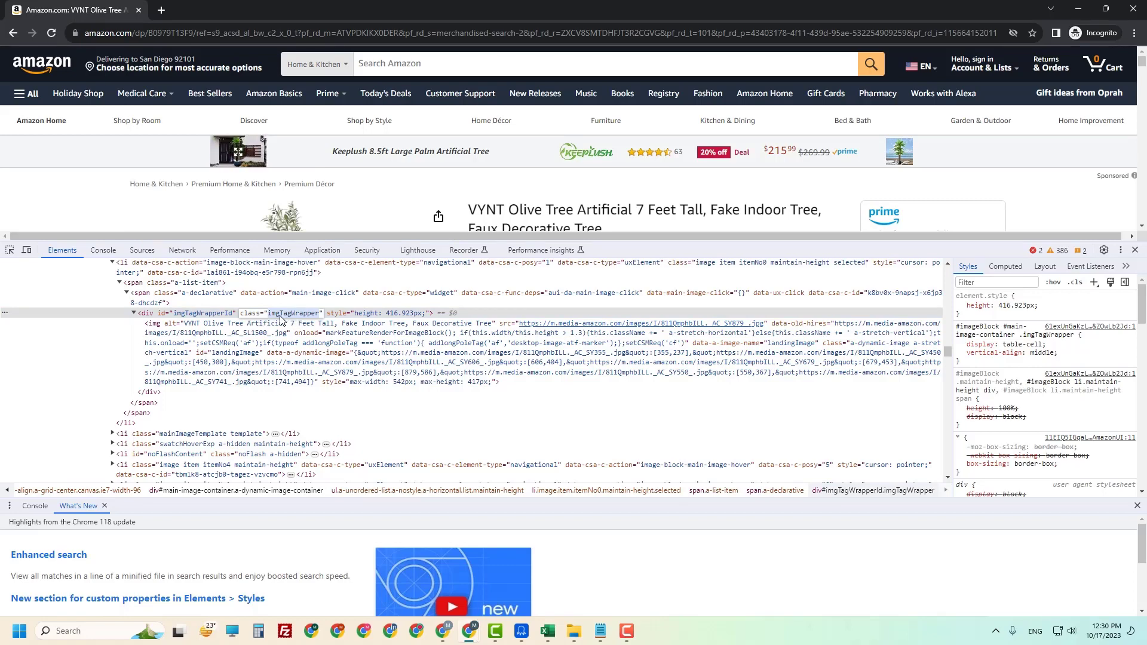
pyautogui.hotkey('alt', 'Tab')
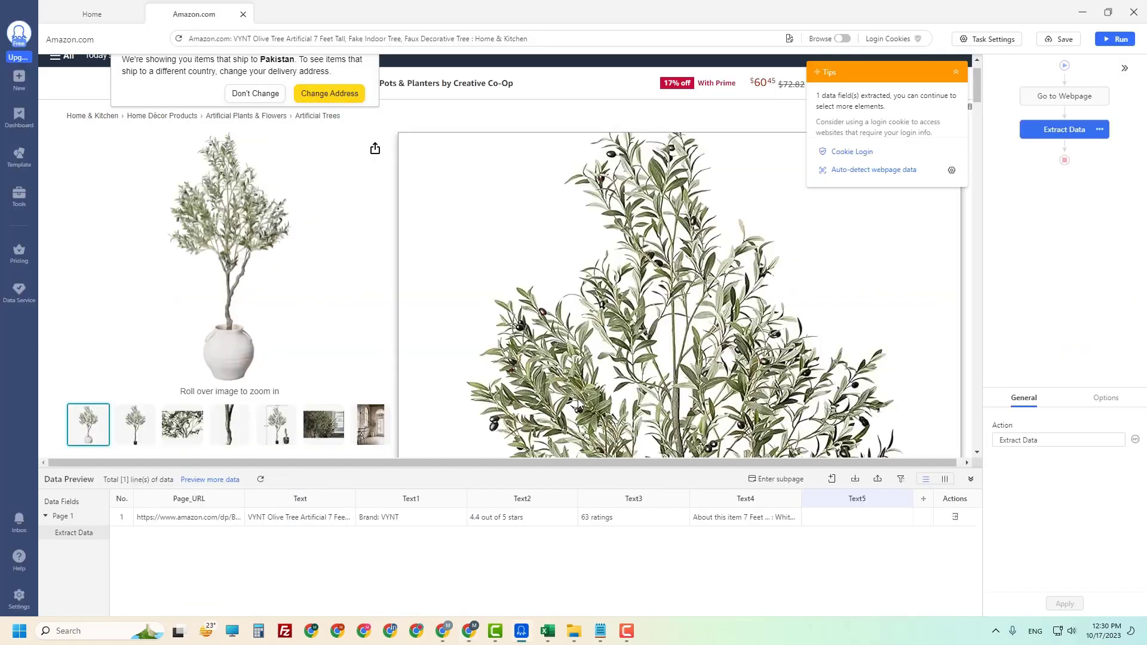
pyautogui.click(901, 498)
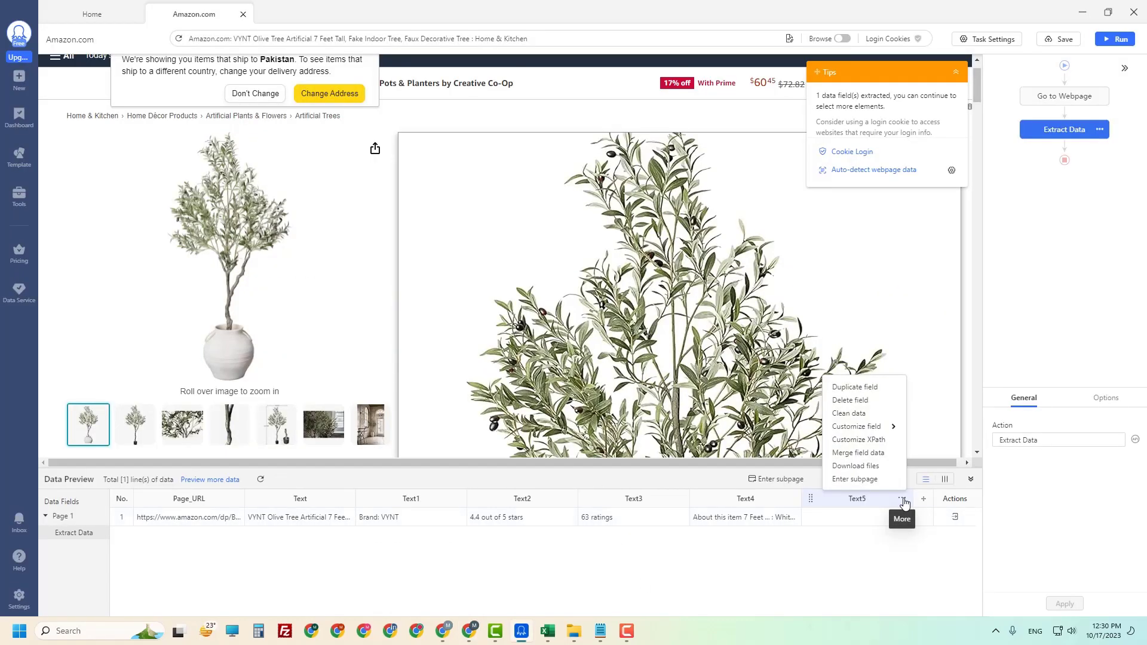
pyautogui.click(860, 440)
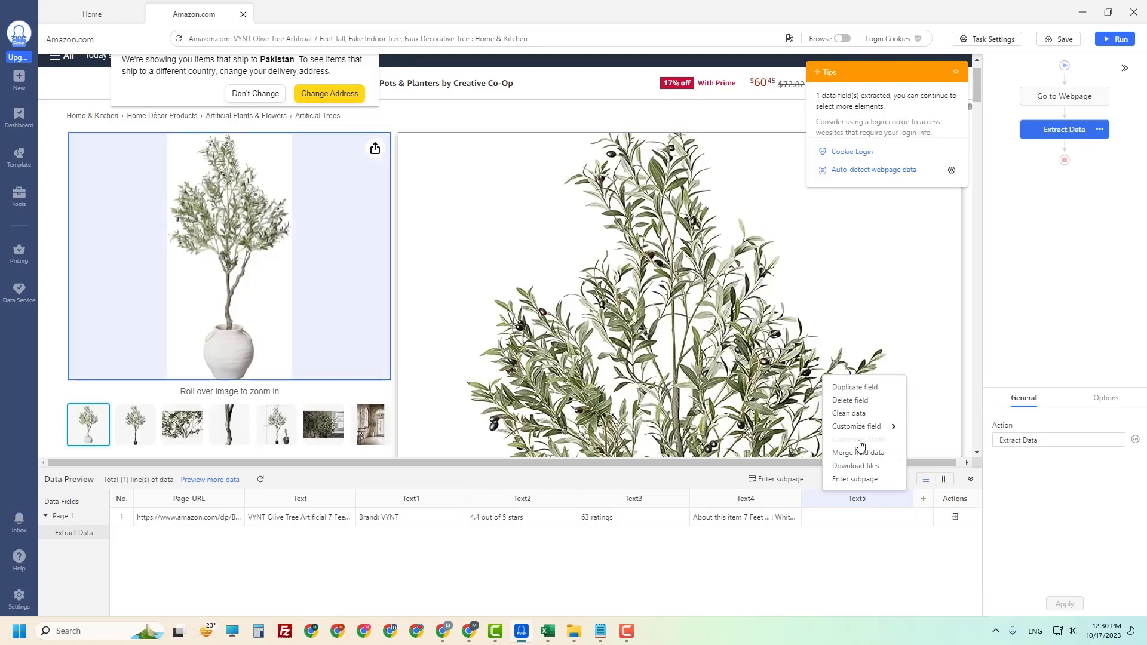
pyautogui.click(104, 545)
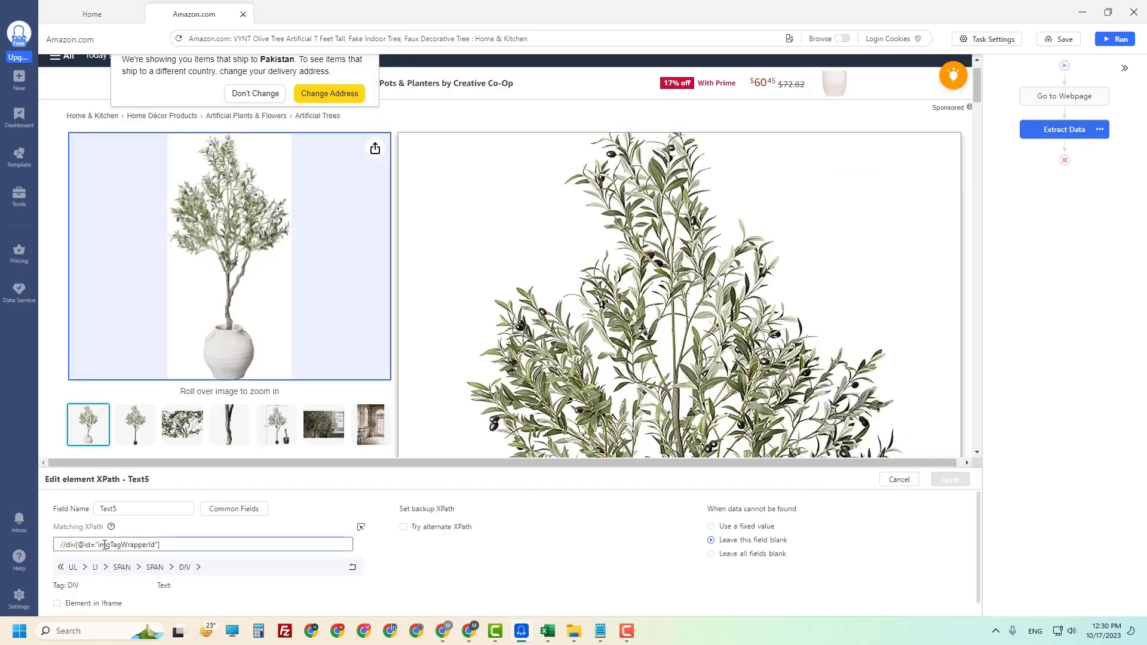
pyautogui.doubleClick(129, 545)
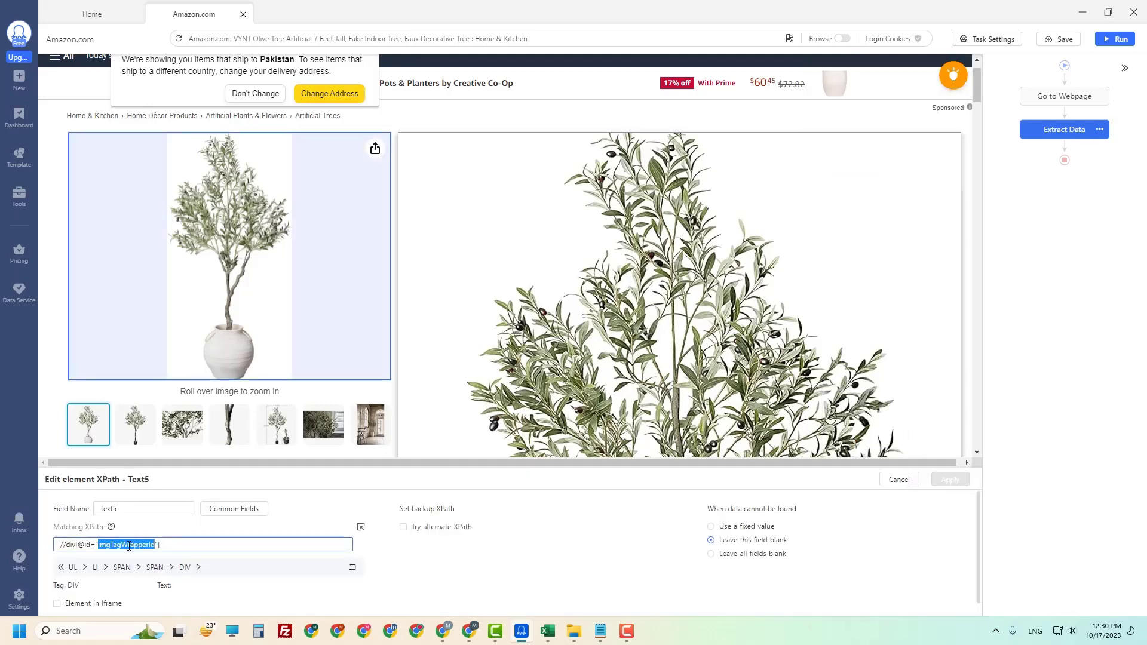
pyautogui.write('imgTagWrapper')
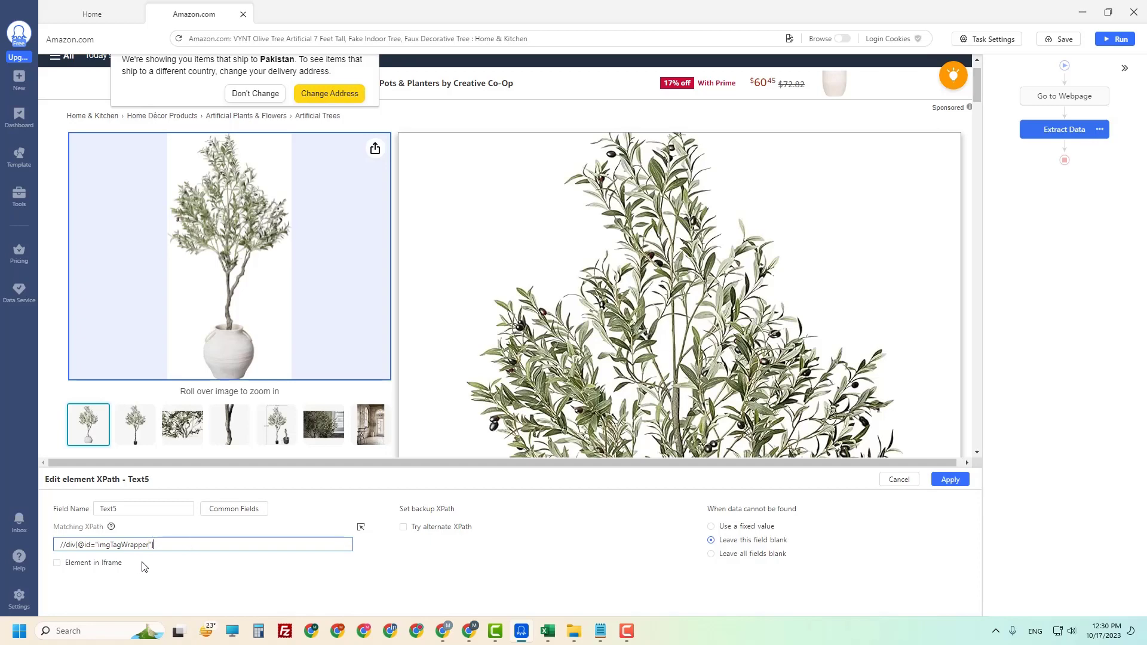
pyautogui.click(947, 481)
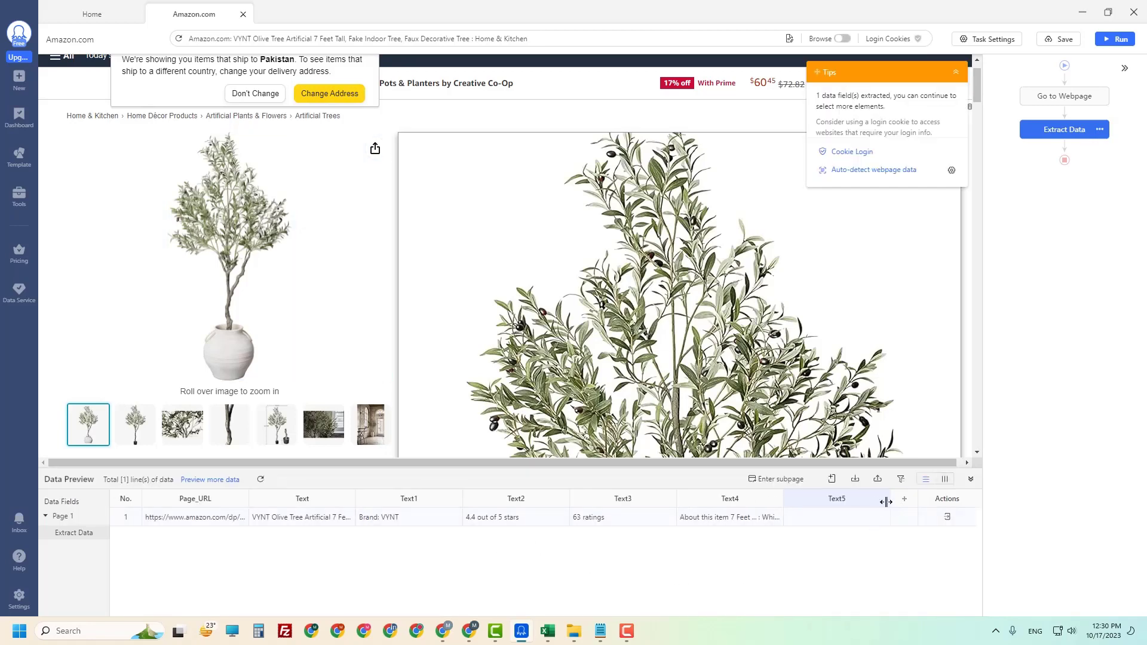
# Switch to the product page in Chrome and copy the HTML of the imgTagWrapperId div element
pyautogui.hotkey('alt', 'Tab')
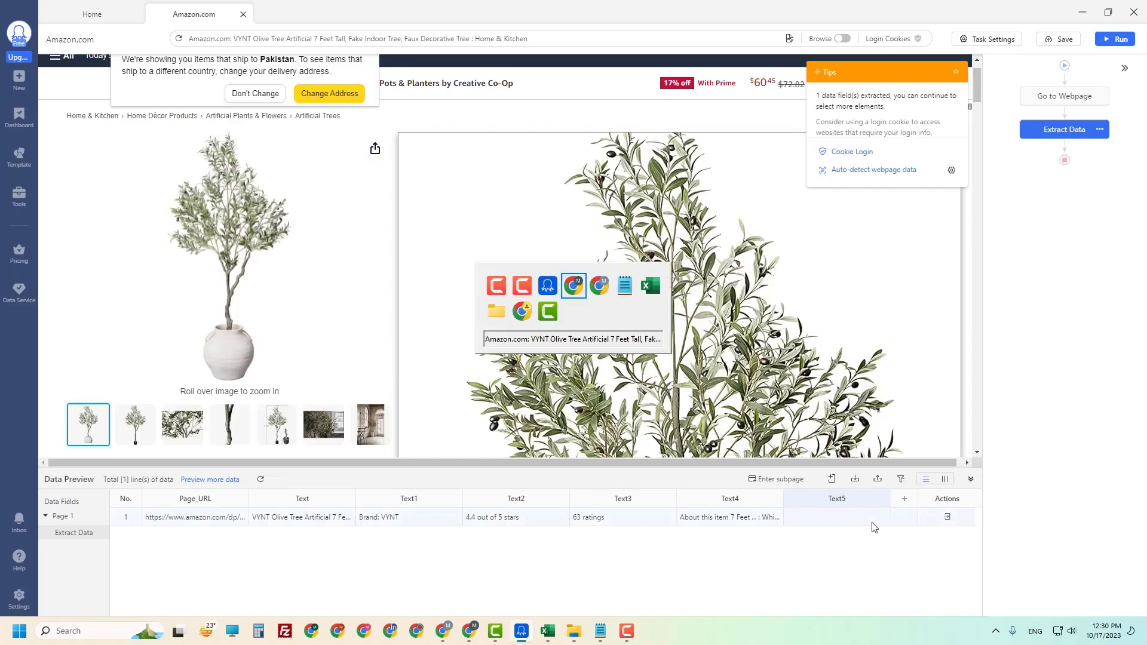
pyautogui.hotkey('alt', 'Tab')
pyautogui.hotkey('alt', 'Tab')
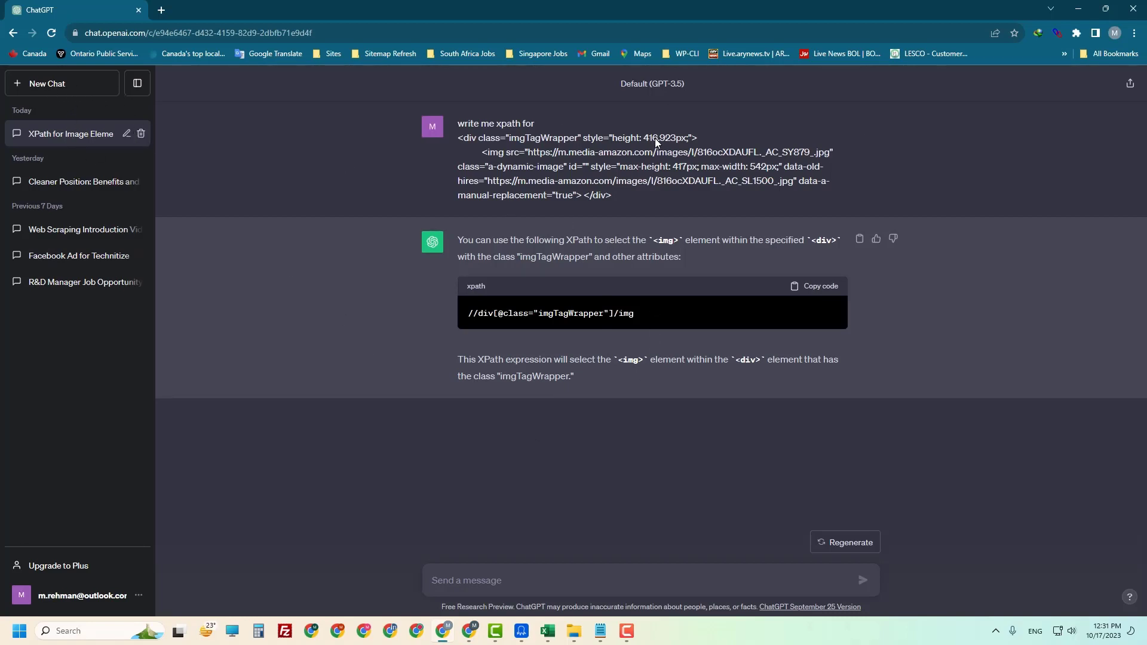
pyautogui.hotkey('alt', 'Tab')
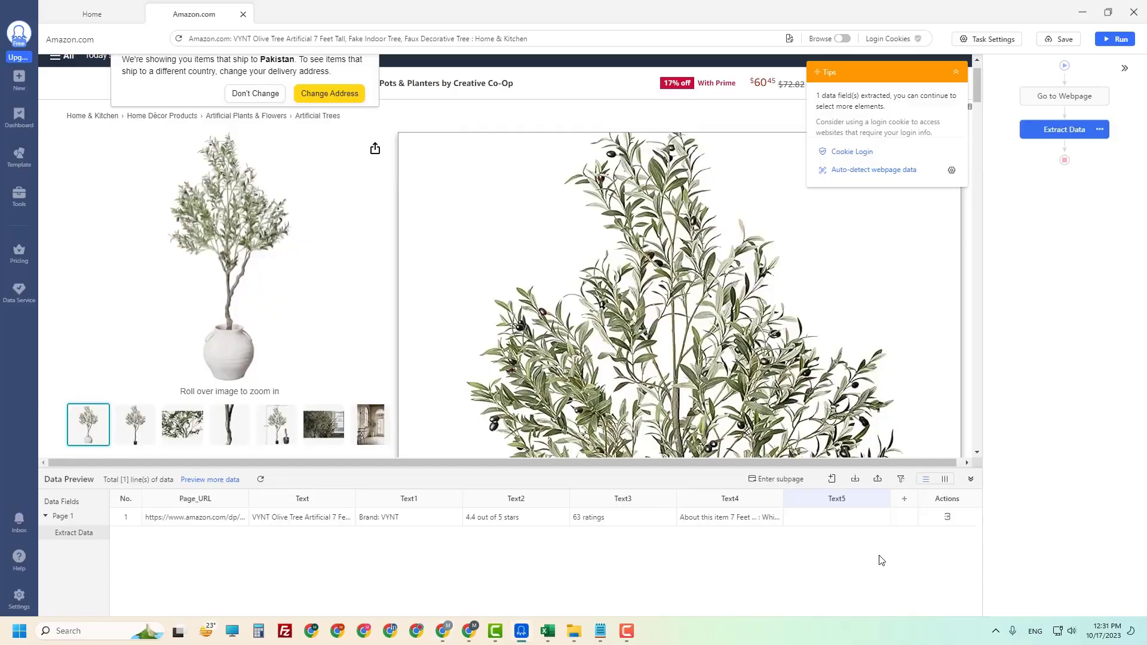
pyautogui.hotkey('alt', 'Tab')
pyautogui.hotkey('alt', 'Tab')
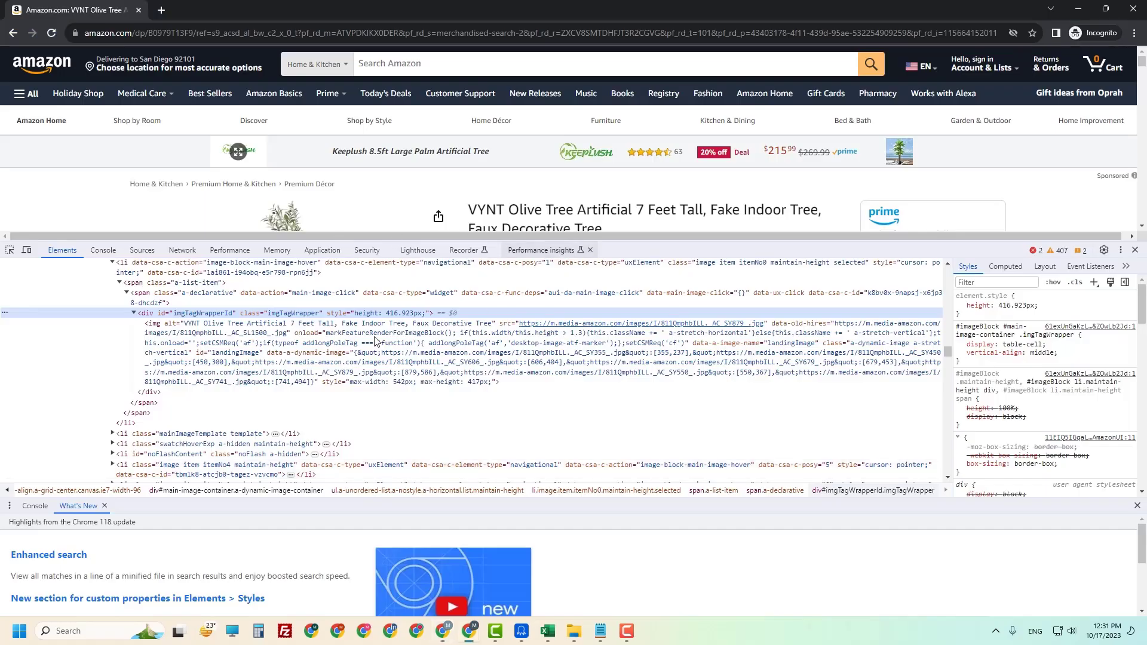
pyautogui.rightClick(198, 315)
pyautogui.moveTo(239, 132)
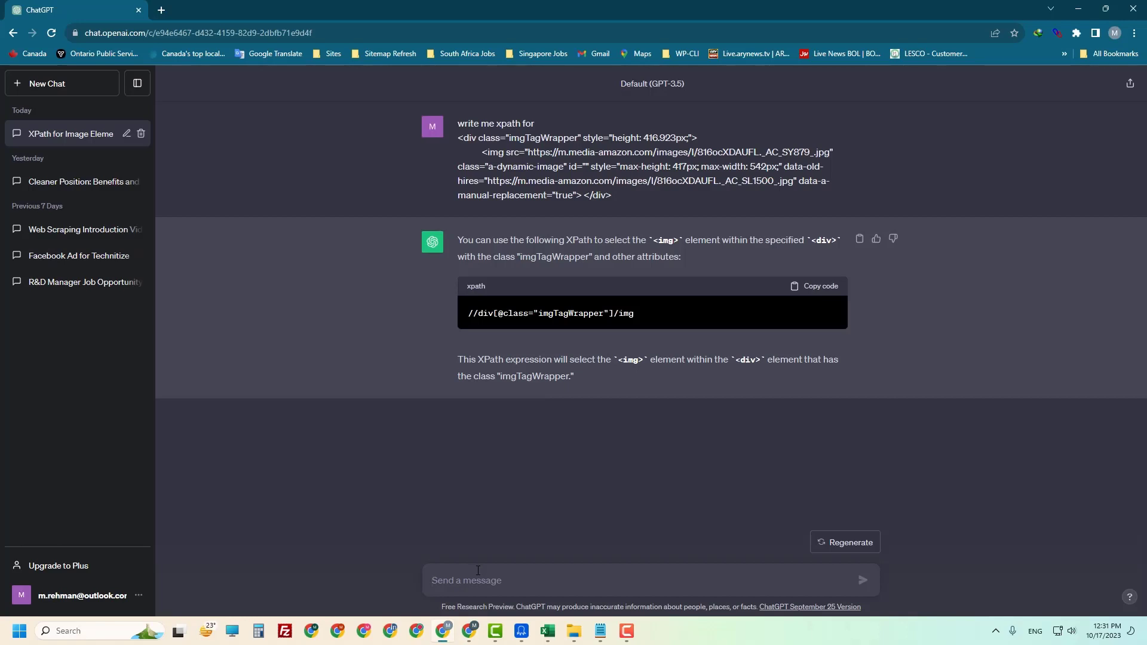
# Ask ChatGPT to "write xpath for" the pasted imgTagWrapperId div HTML and copy the XPath from its reply
pyautogui.write('w')
pyautogui.press('BackSpace')
pyautogui.write('write xpath for')
pyautogui.hotkey('shift', 'Return')
pyautogui.hotkey('ctrl', 'v')
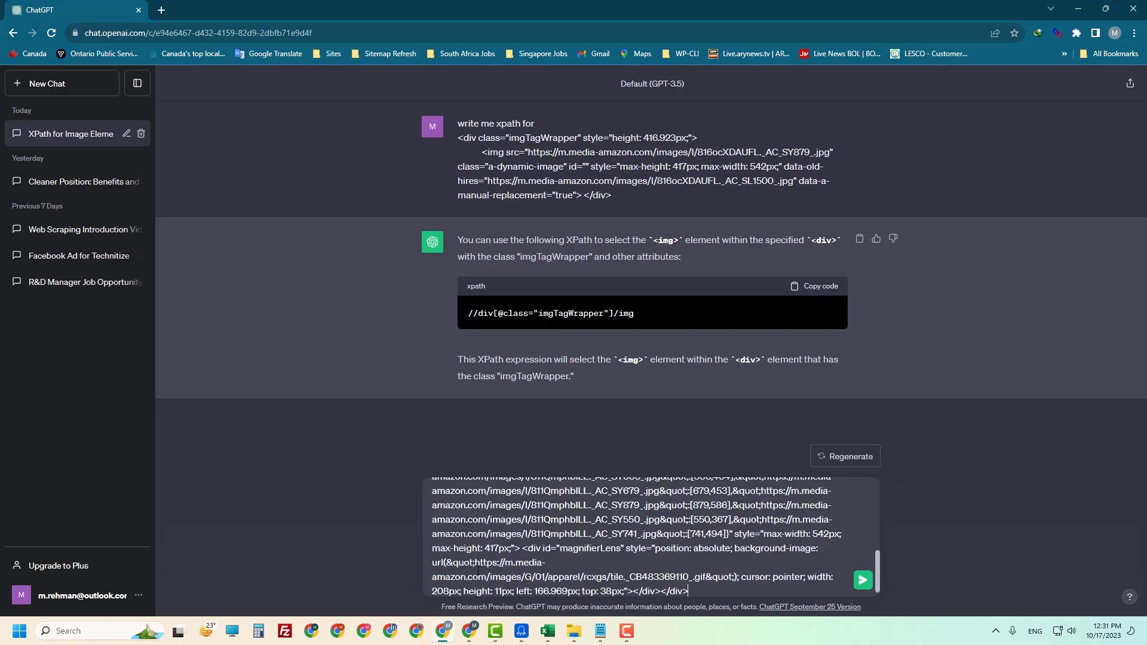
pyautogui.press('Return')
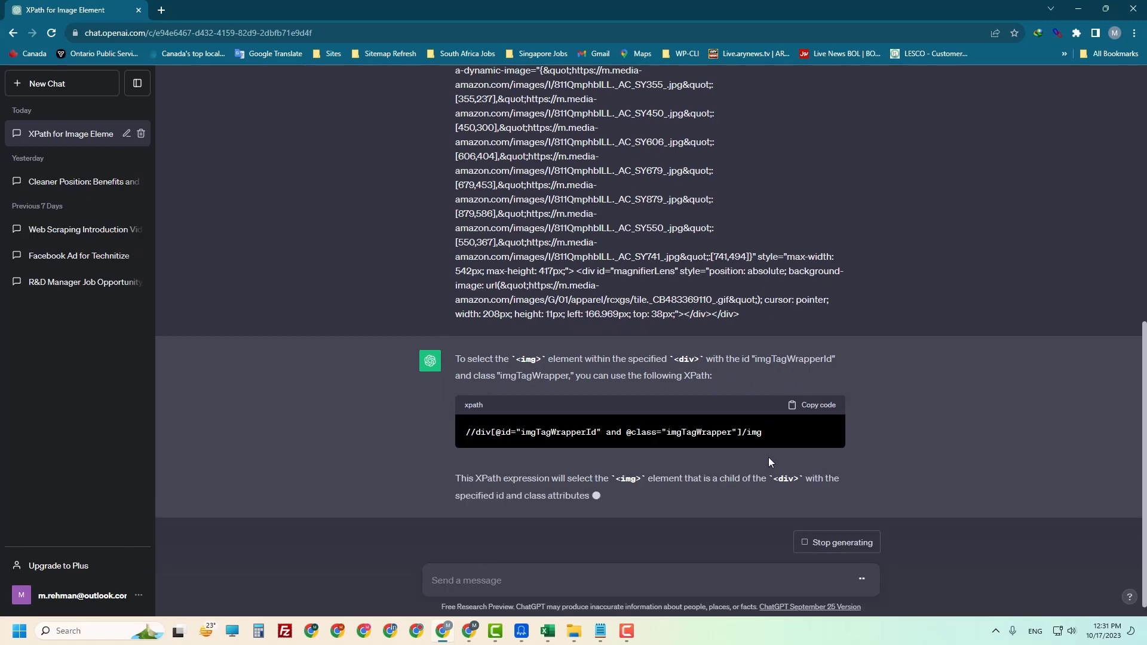
pyautogui.click(817, 394)
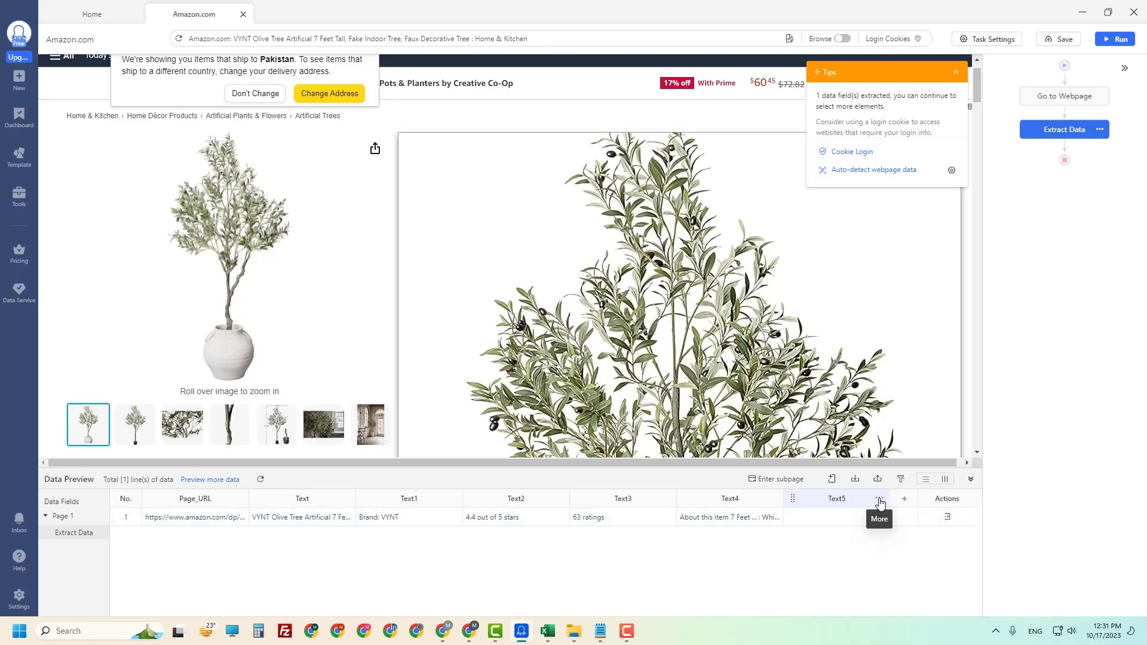
pyautogui.click(879, 502)
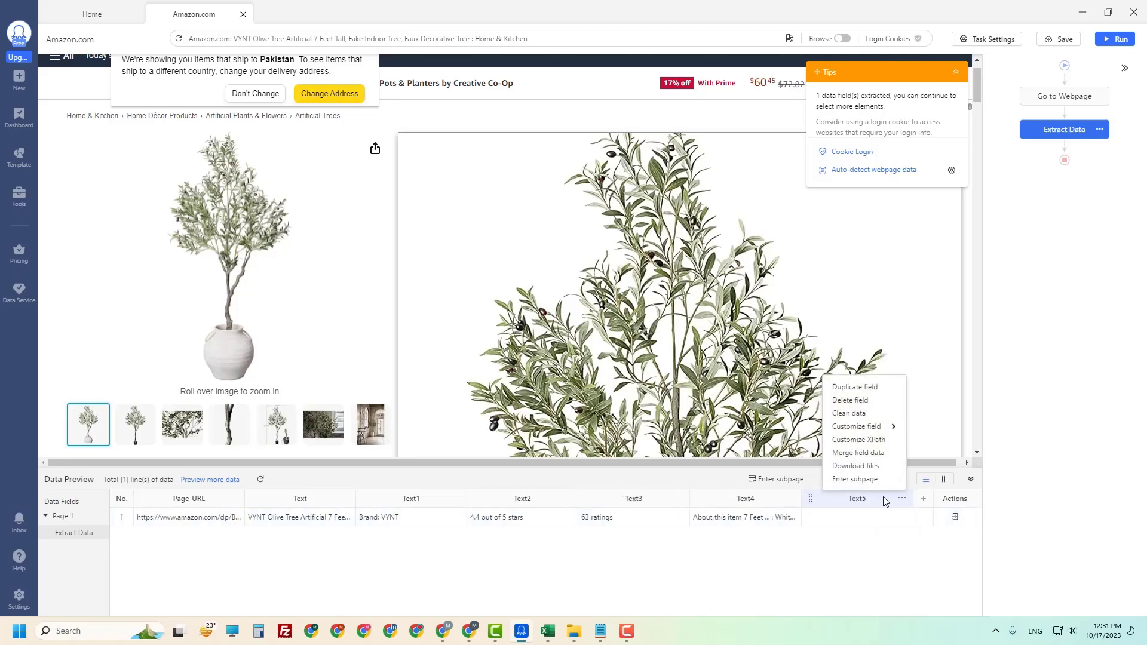
pyautogui.click(859, 440)
pyautogui.click(315, 544)
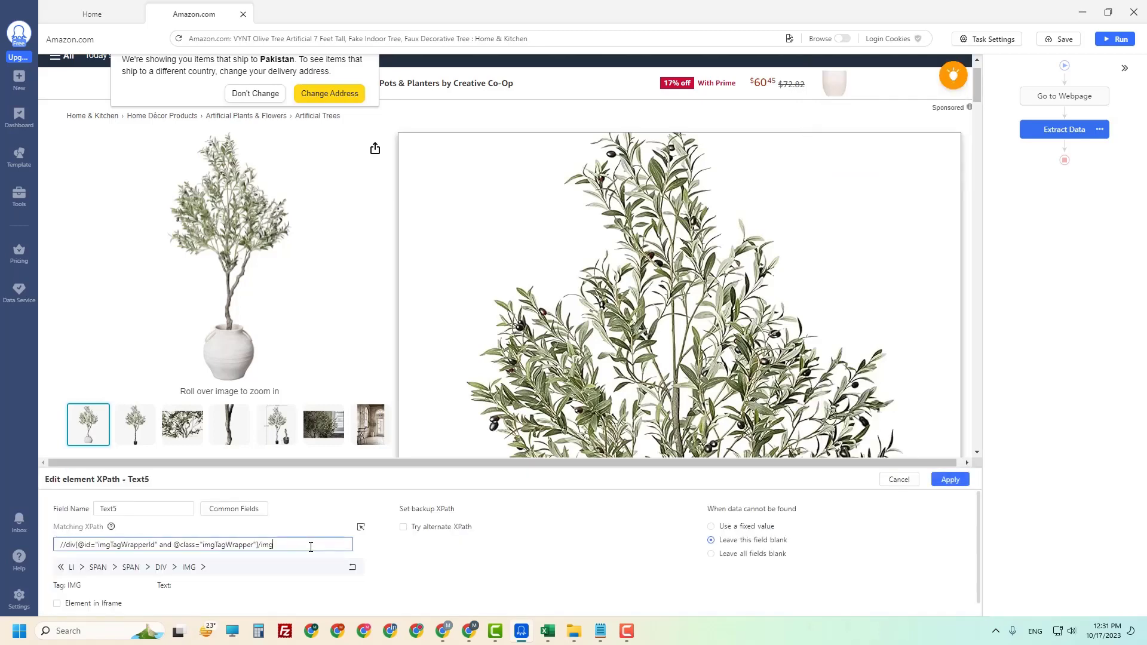
pyautogui.click(952, 481)
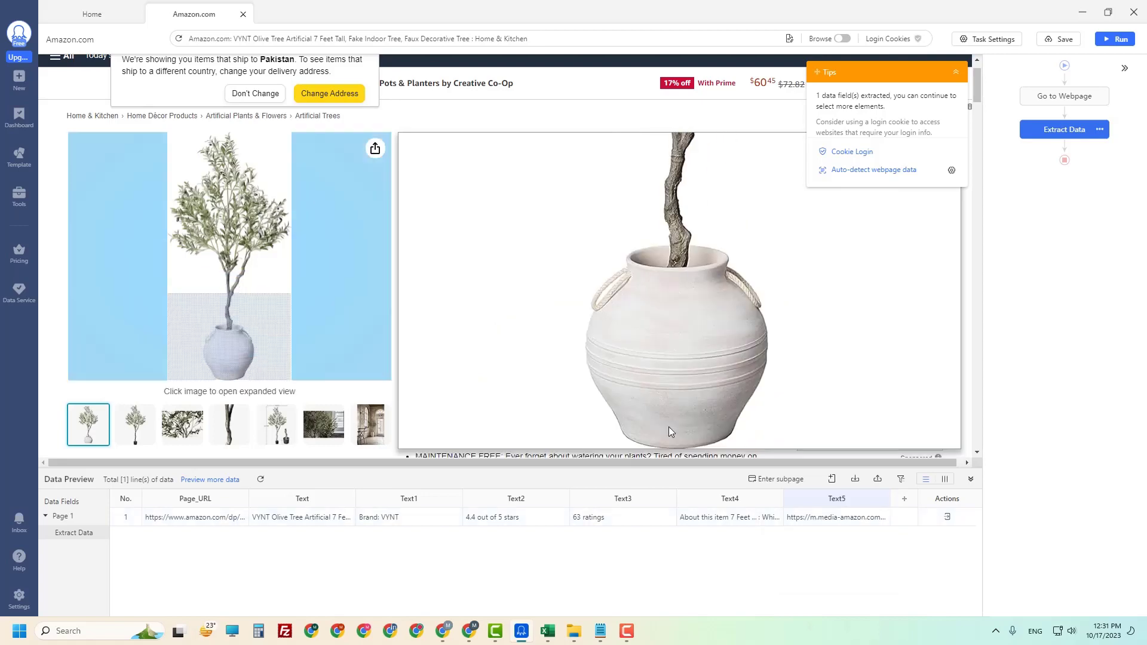
pyautogui.moveTo(135, 426)
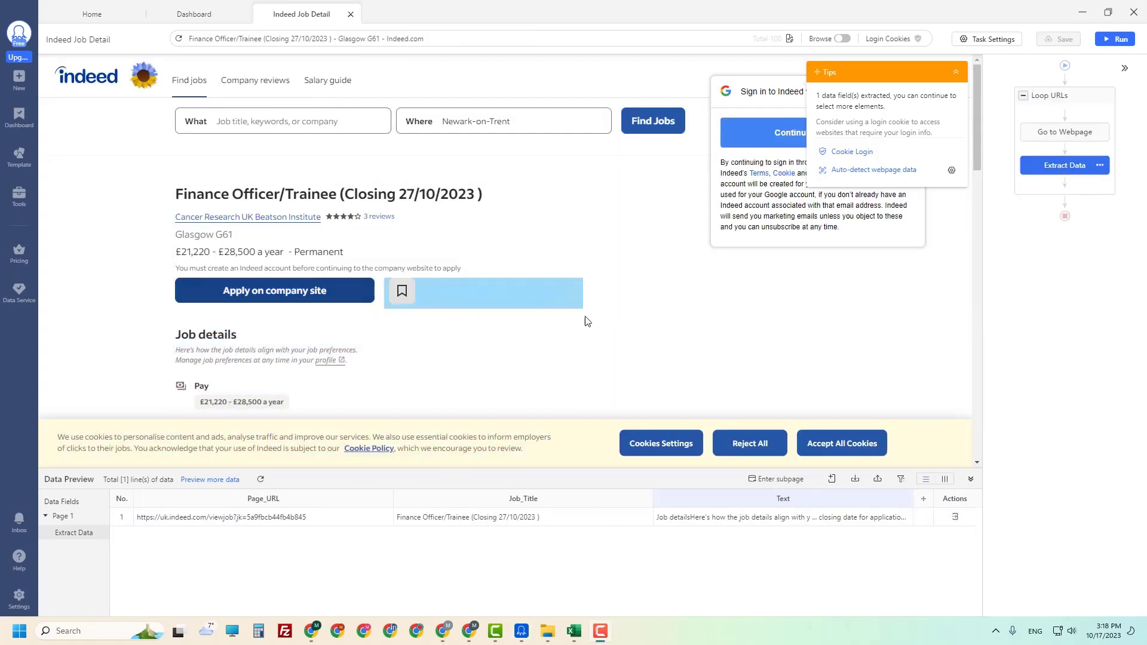
# Add a Replace with Regular Expression cleaning step to the Job_Title field of the Indeed Job Detail task and open its RegEx tool
pyautogui.scroll(-1, 388, 359)
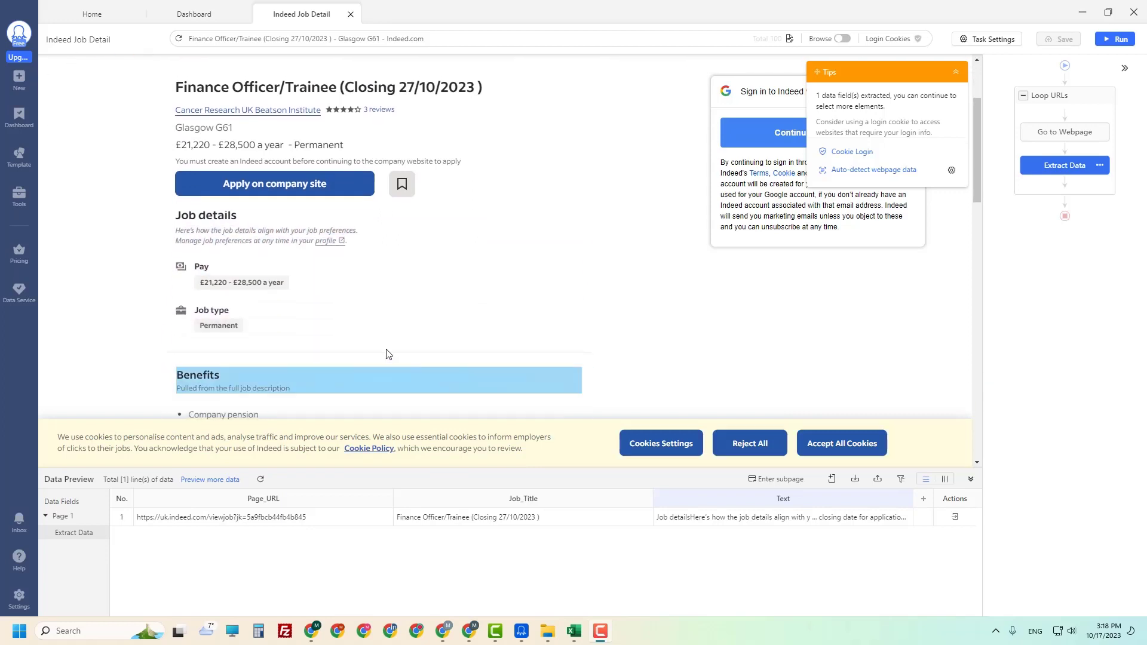
pyautogui.scroll(1, 433, 383)
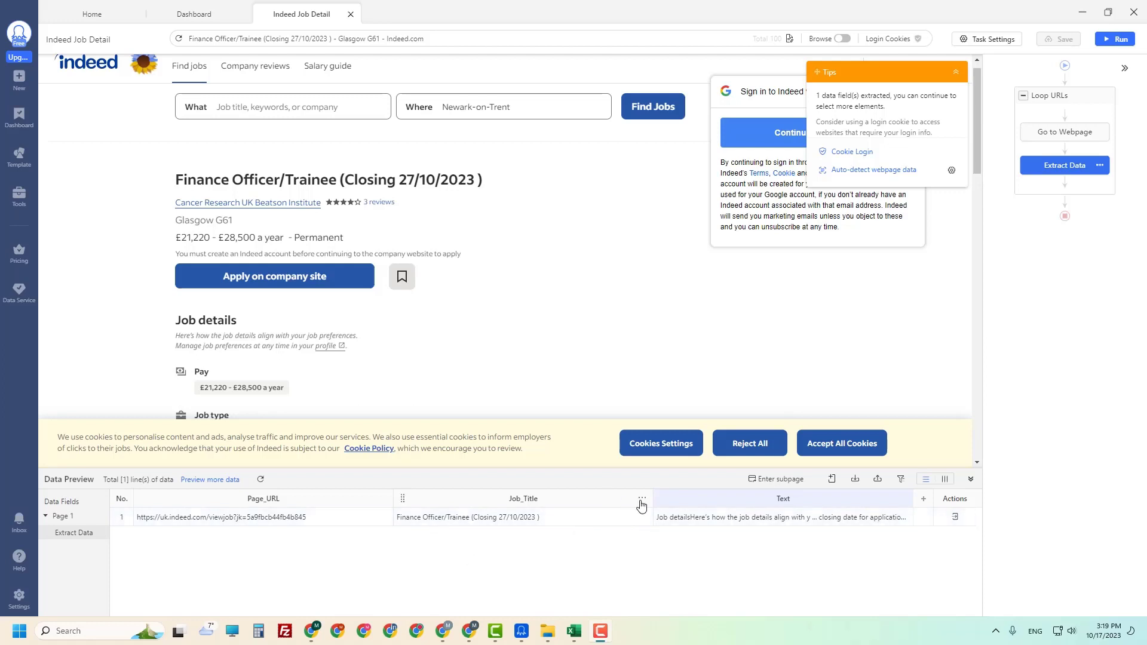
pyautogui.click(643, 500)
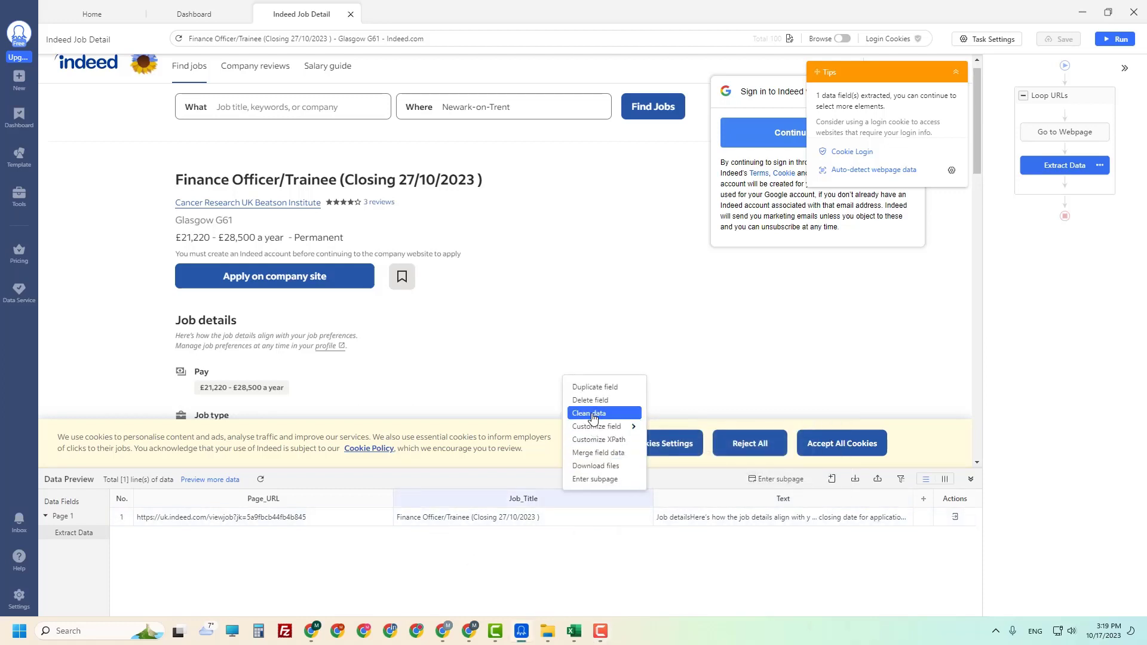
pyautogui.click(593, 414)
pyautogui.click(76, 508)
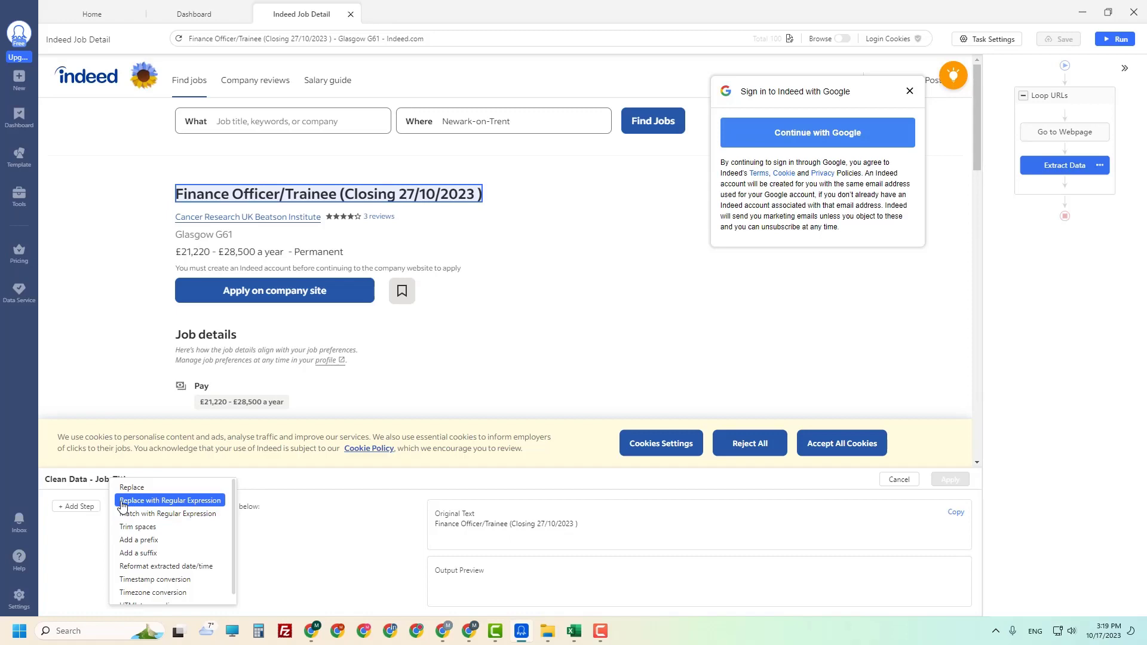
pyautogui.click(176, 502)
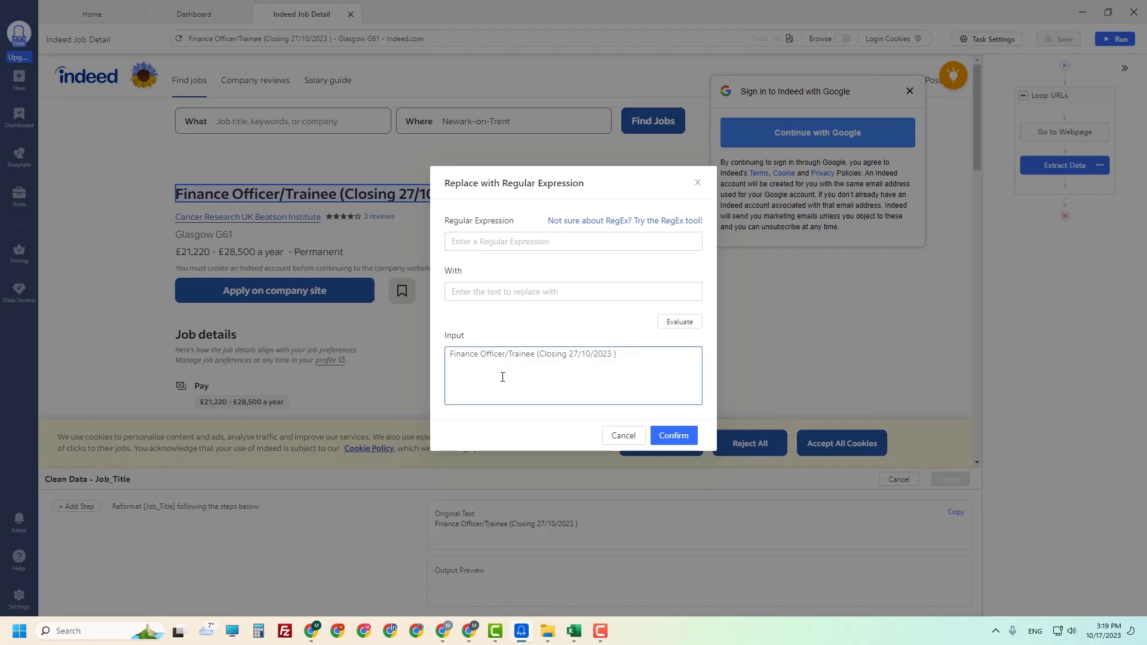
pyautogui.click(675, 221)
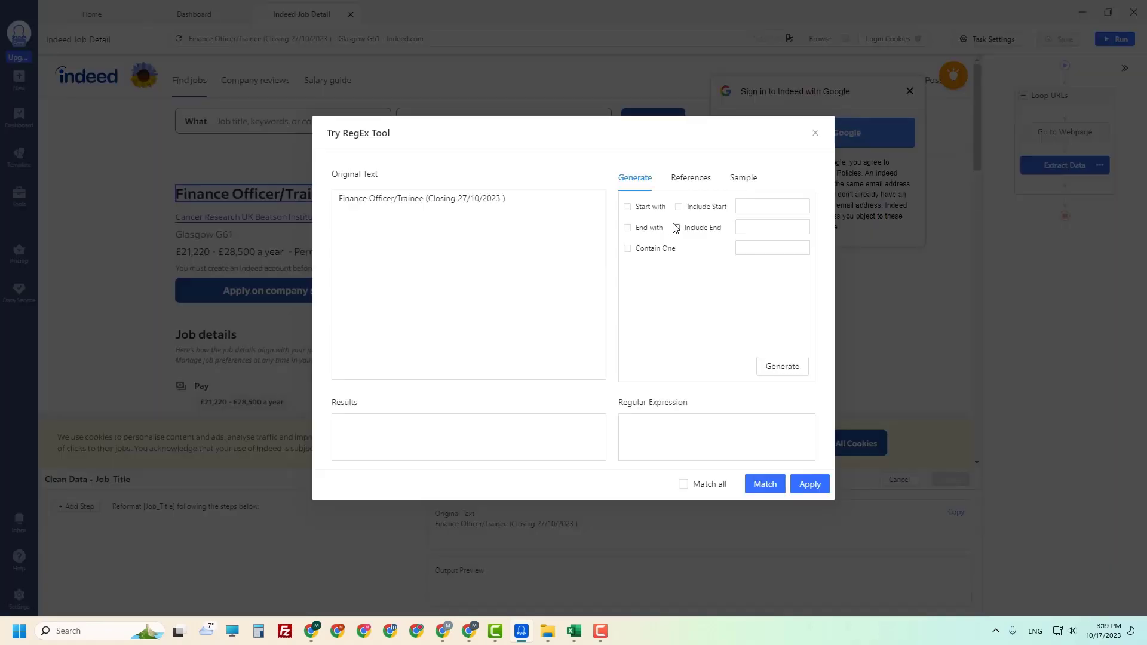
# Generate a regular expression matching text that starts with "(" and ends with ")", excluding both parentheses
pyautogui.click(638, 211)
pyautogui.click(760, 207)
pyautogui.write('(')
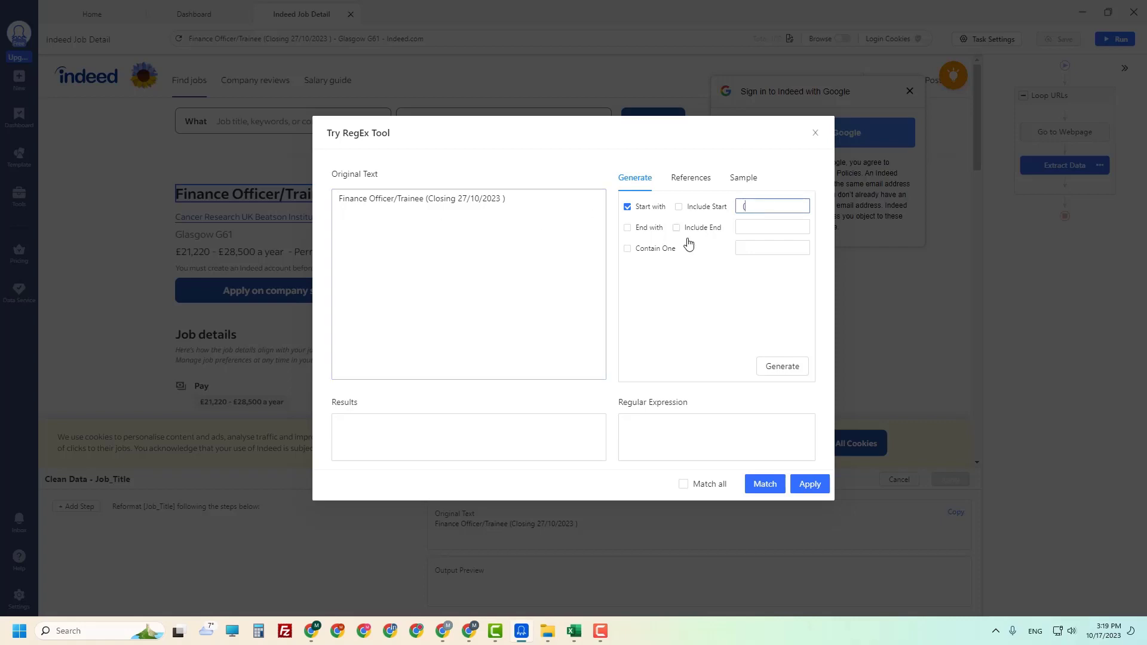
pyautogui.click(638, 227)
pyautogui.click(747, 230)
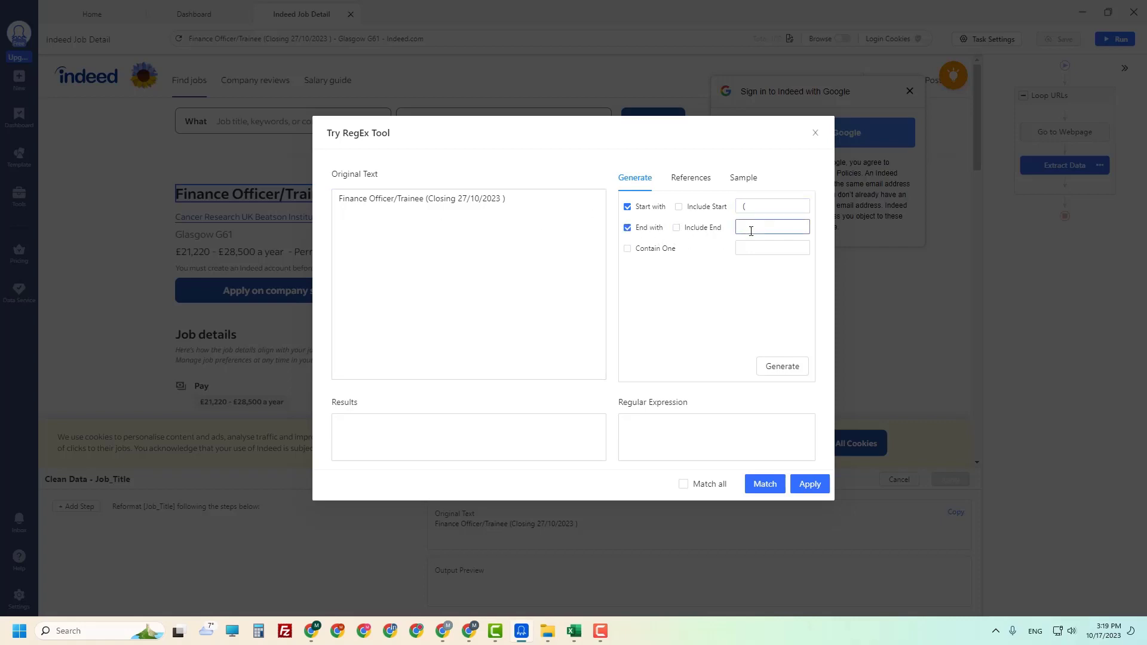
pyautogui.click(427, 199)
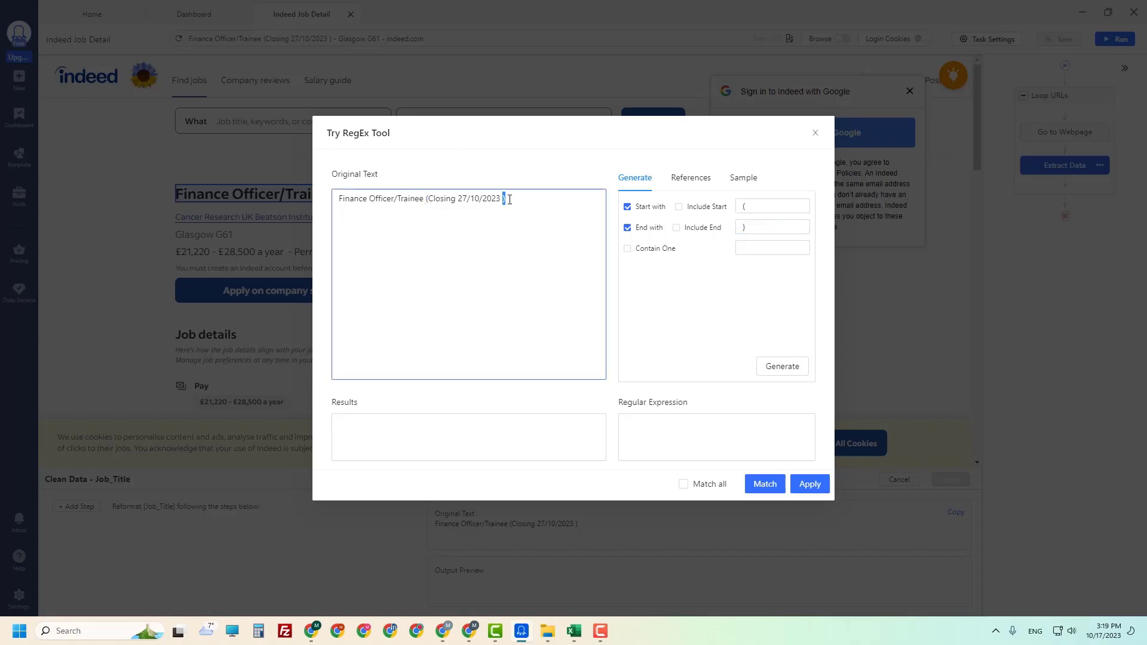
pyautogui.doubleClick(744, 206)
pyautogui.doubleClick(758, 229)
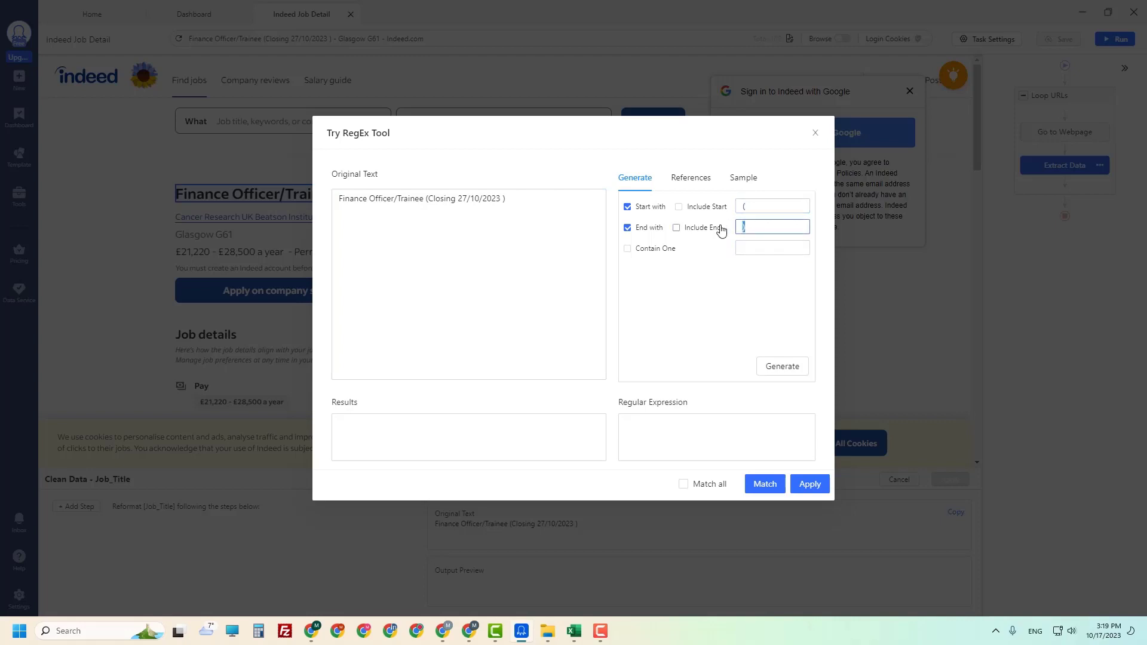
pyautogui.click(781, 369)
# Match the generated expression against the job title text and apply it to the replacement step
pyautogui.moveTo(702, 422); pyautogui.dragTo(593, 429)
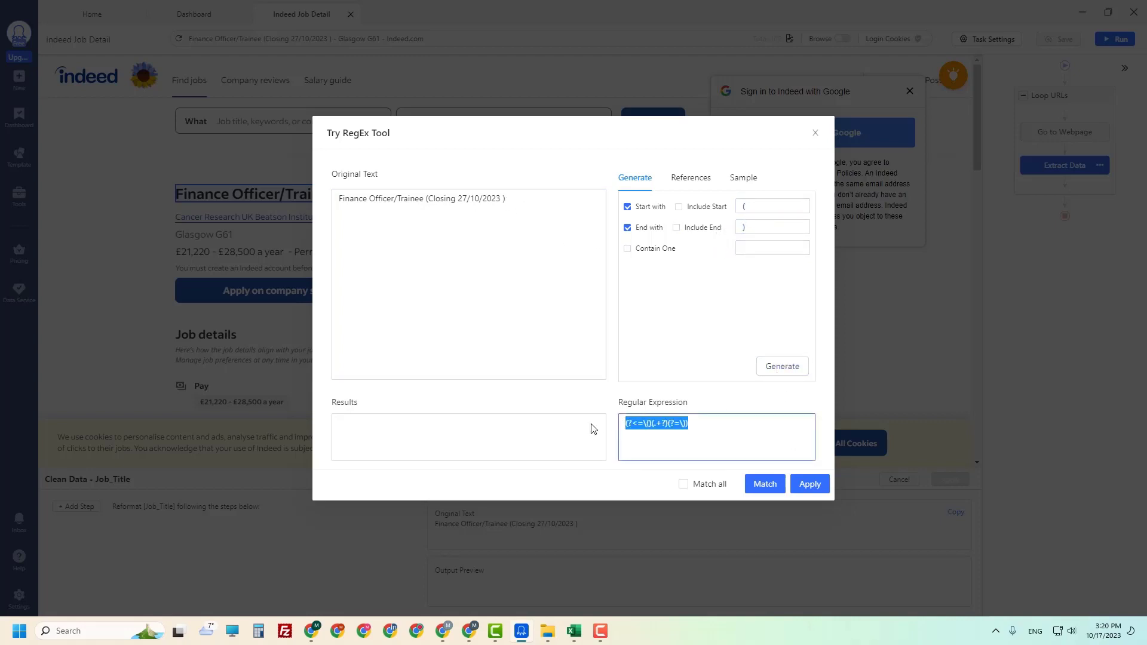
pyautogui.click(639, 421)
pyautogui.click(763, 484)
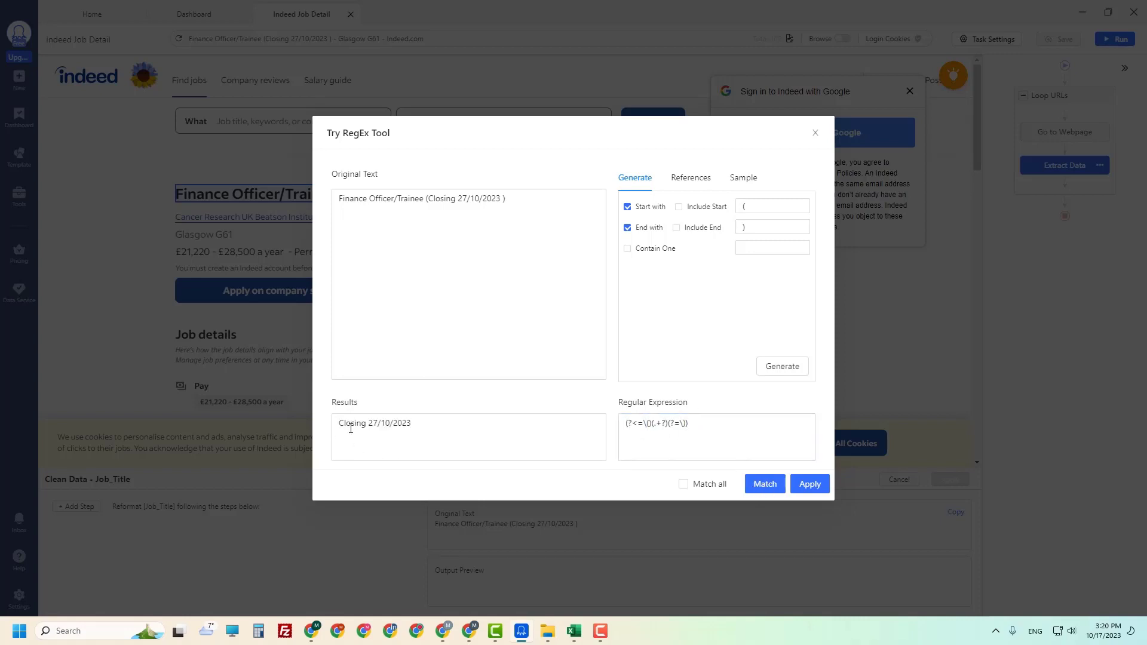
pyautogui.moveTo(342, 425); pyautogui.dragTo(446, 428)
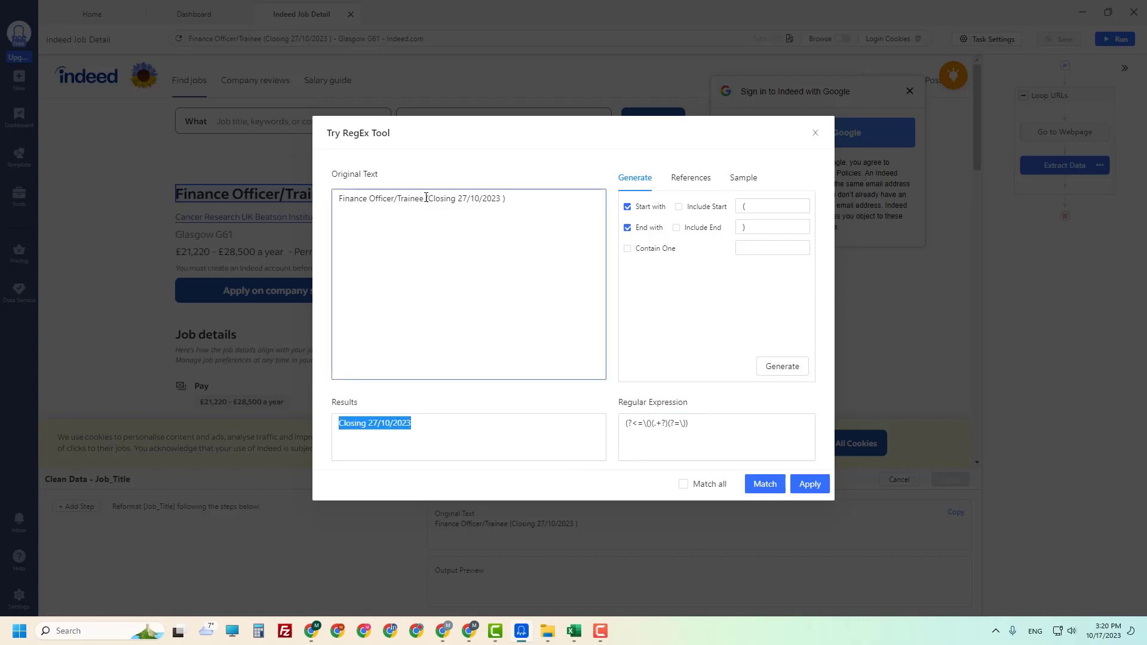
pyautogui.moveTo(426, 198); pyautogui.dragTo(509, 196)
pyautogui.click(469, 208)
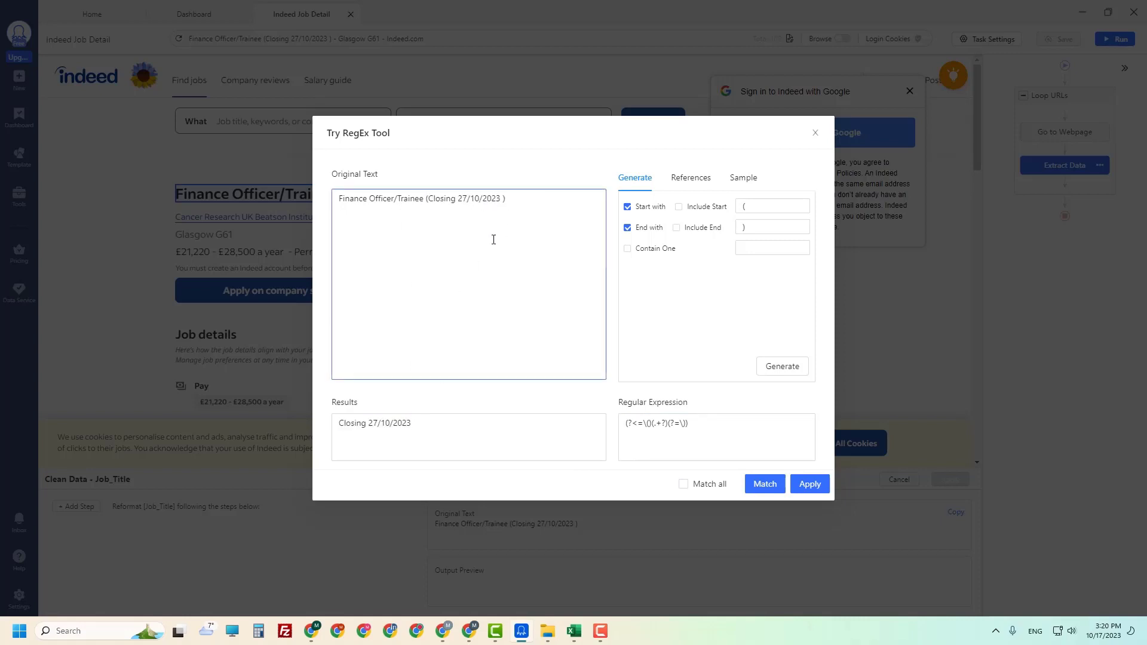
pyautogui.click(810, 483)
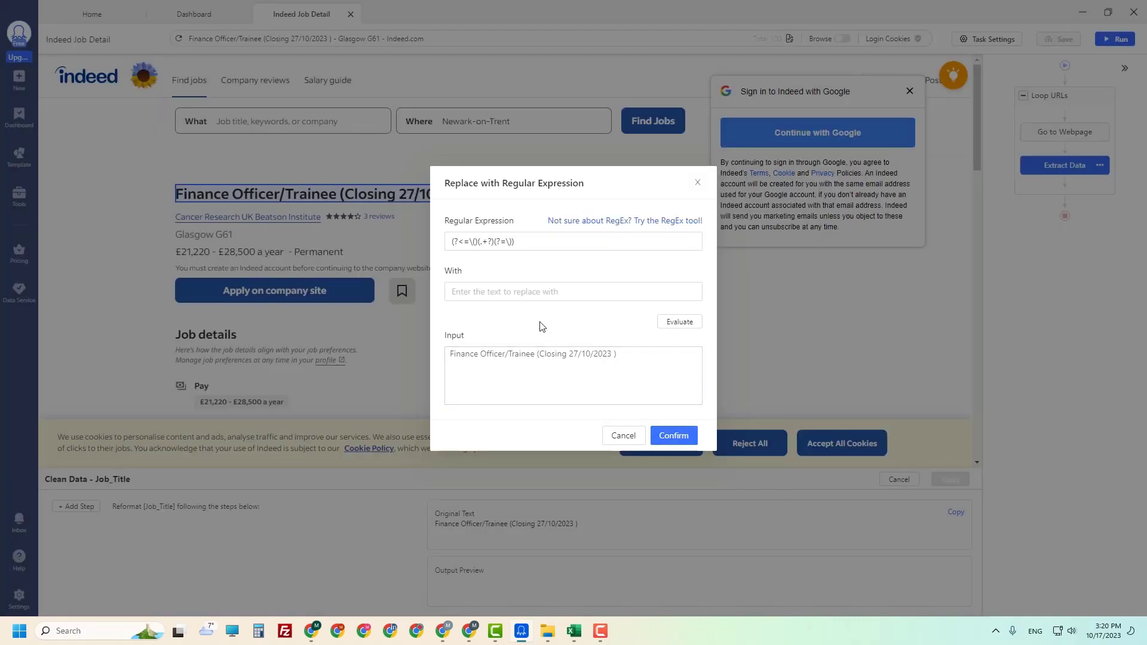
# Evaluate the regular expression replacement on the job title with the replacement text left empty
pyautogui.click(616, 363)
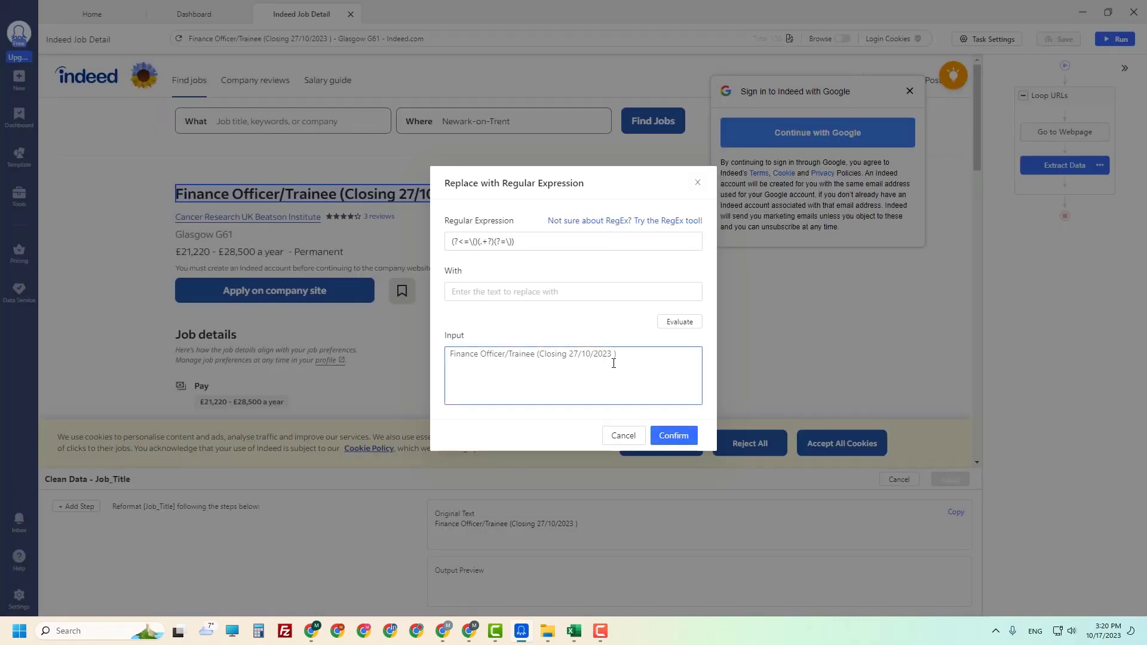
pyautogui.click(486, 291)
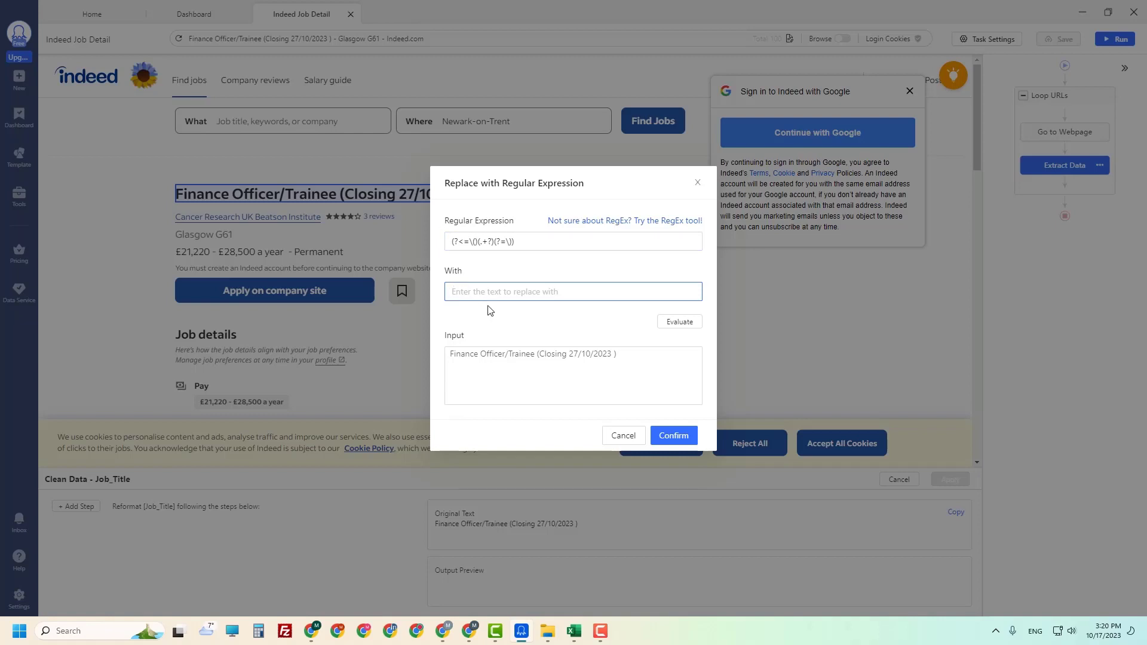
pyautogui.write('(')
pyautogui.press('BackSpace')
pyautogui.click(678, 322)
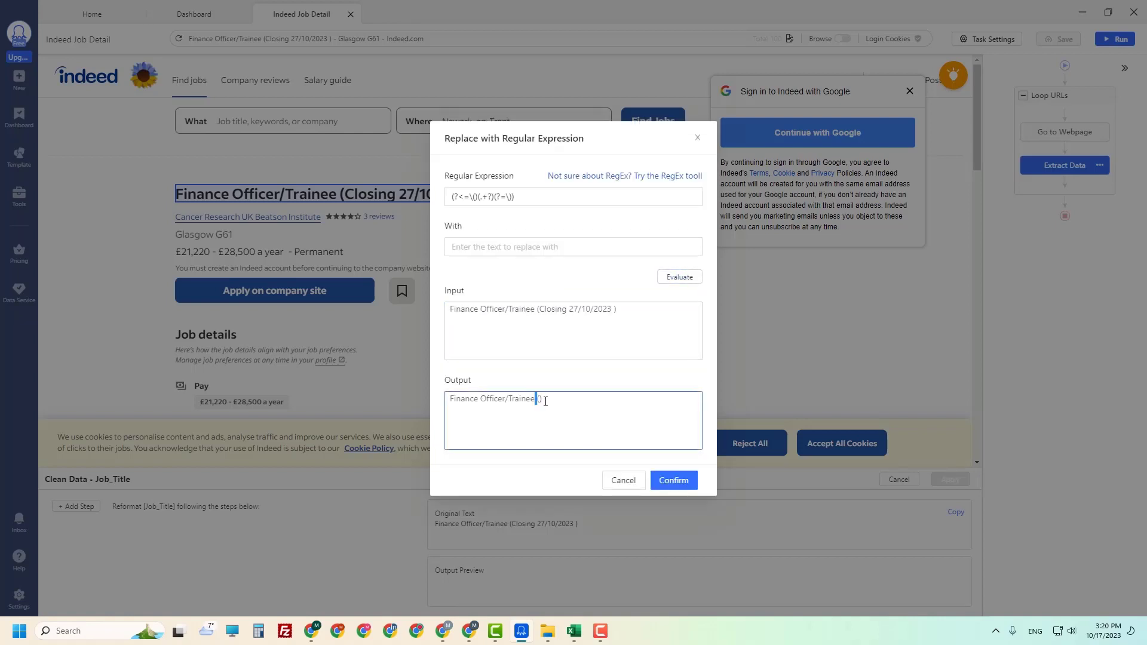
# Compare the parenthesised text in the input and output, confirm the replacement step and apply the cleaning to Job_Title
pyautogui.moveTo(545, 401); pyautogui.dragTo(546, 402)
pyautogui.click(494, 428)
pyautogui.moveTo(537, 308); pyautogui.dragTo(613, 307)
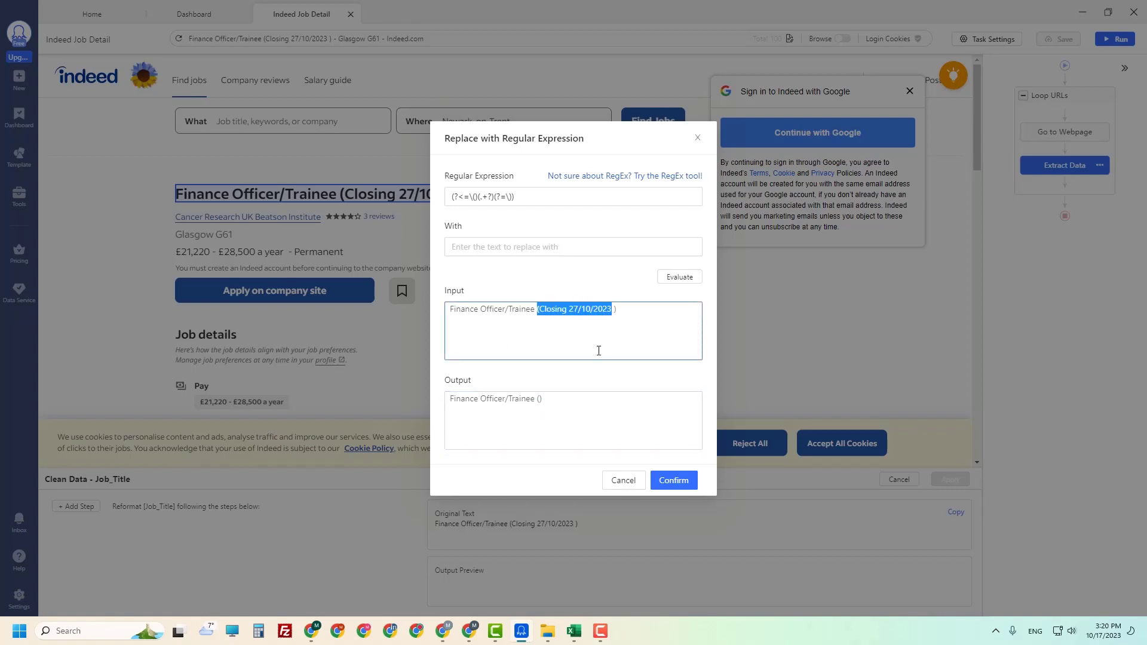
pyautogui.click(614, 311)
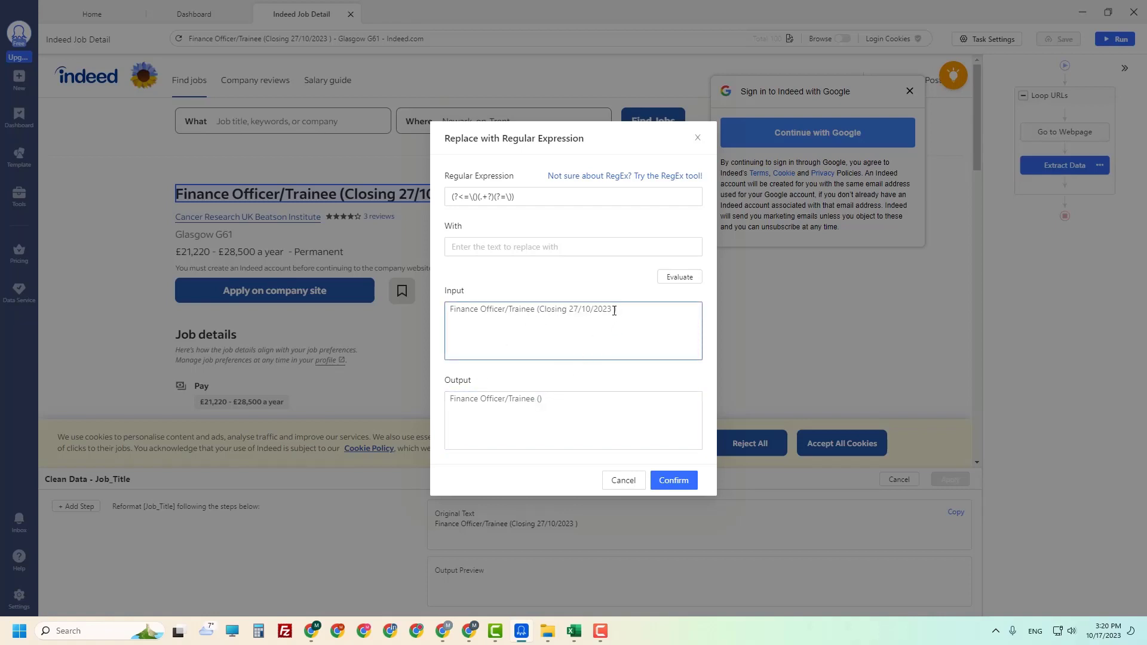
pyautogui.moveTo(587, 307); pyautogui.dragTo(538, 308)
pyautogui.moveTo(537, 401); pyautogui.dragTo(545, 402)
pyautogui.click(674, 479)
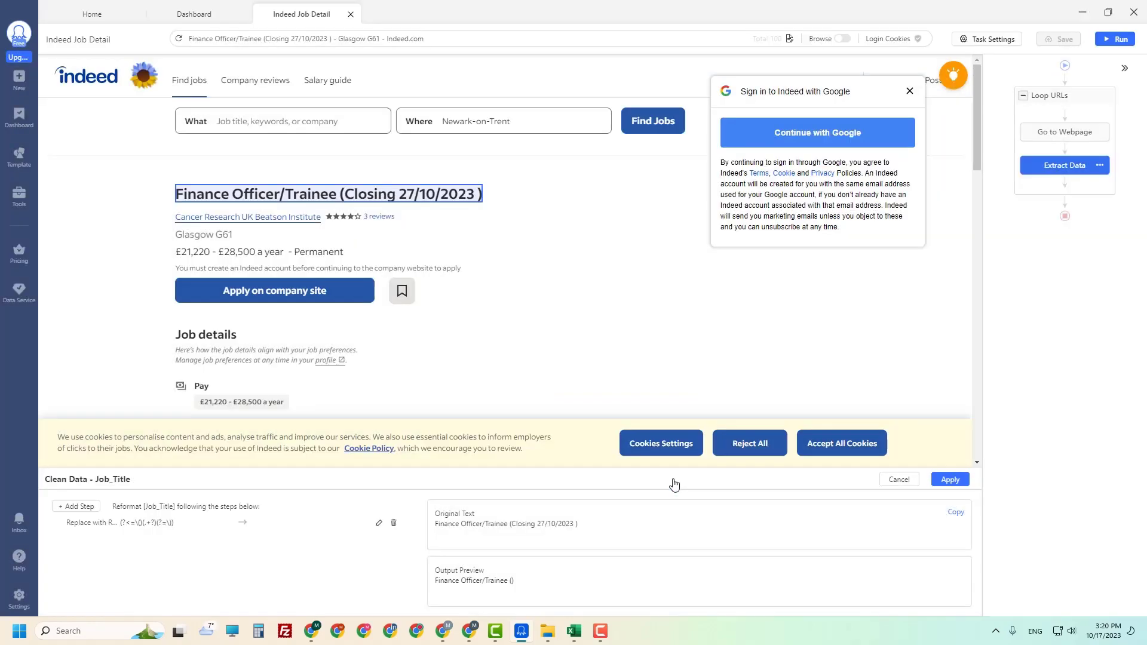
pyautogui.click(950, 481)
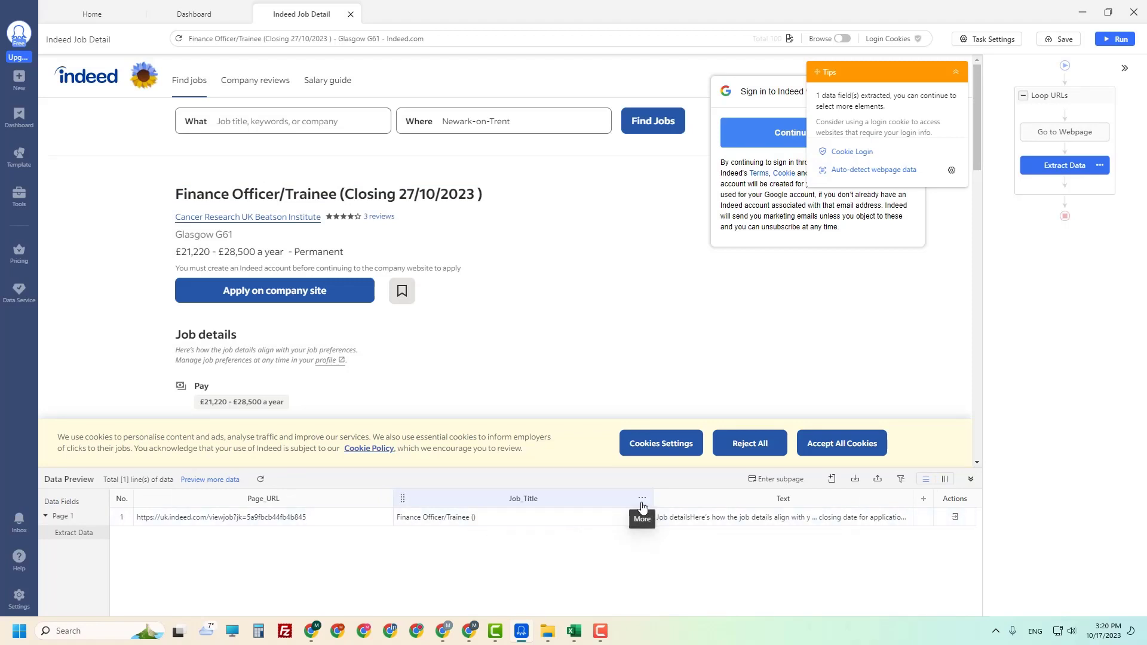
# Reopen the Job_Title field's Replace with Regular Expression step for editing and open its RegEx tool
pyautogui.click(643, 507)
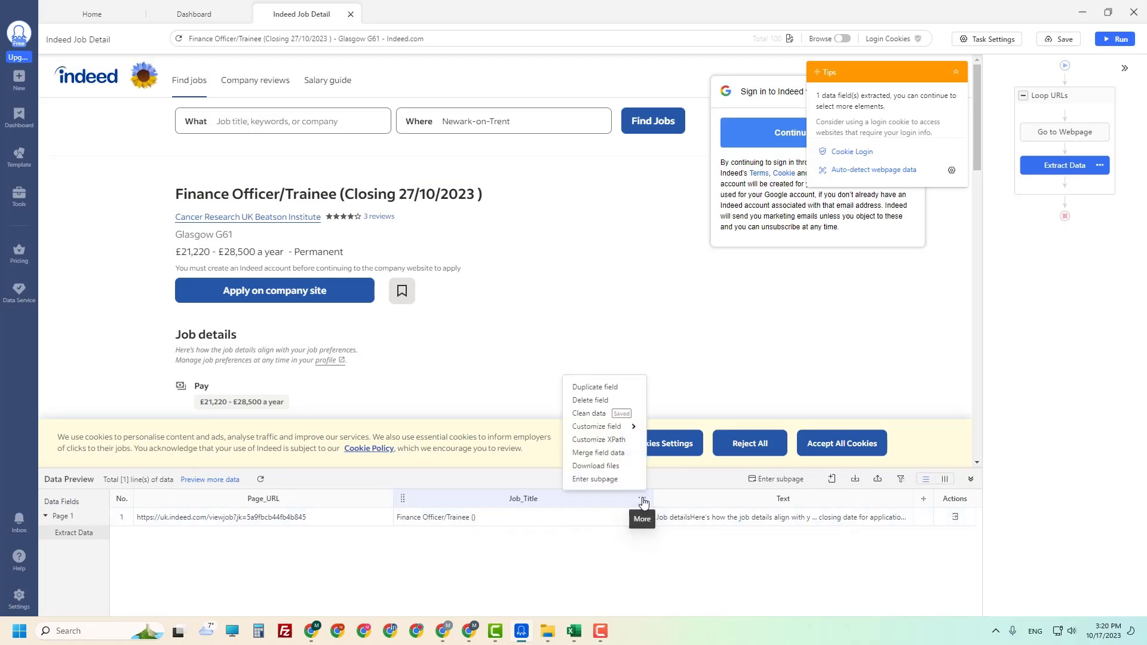
pyautogui.click(590, 414)
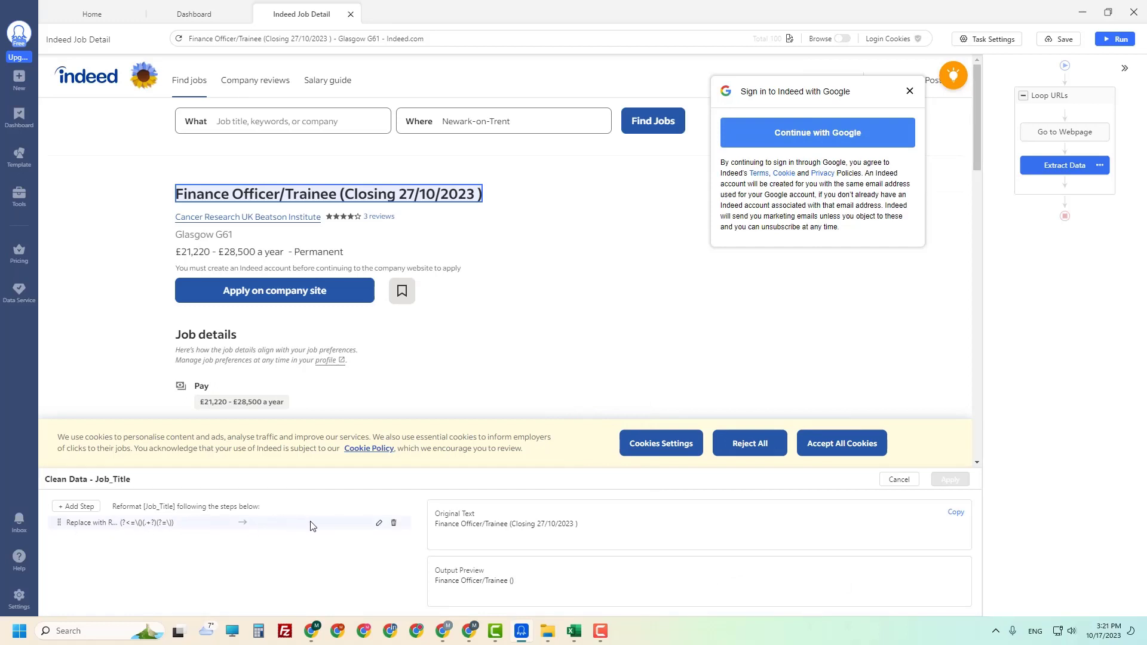
pyautogui.click(378, 524)
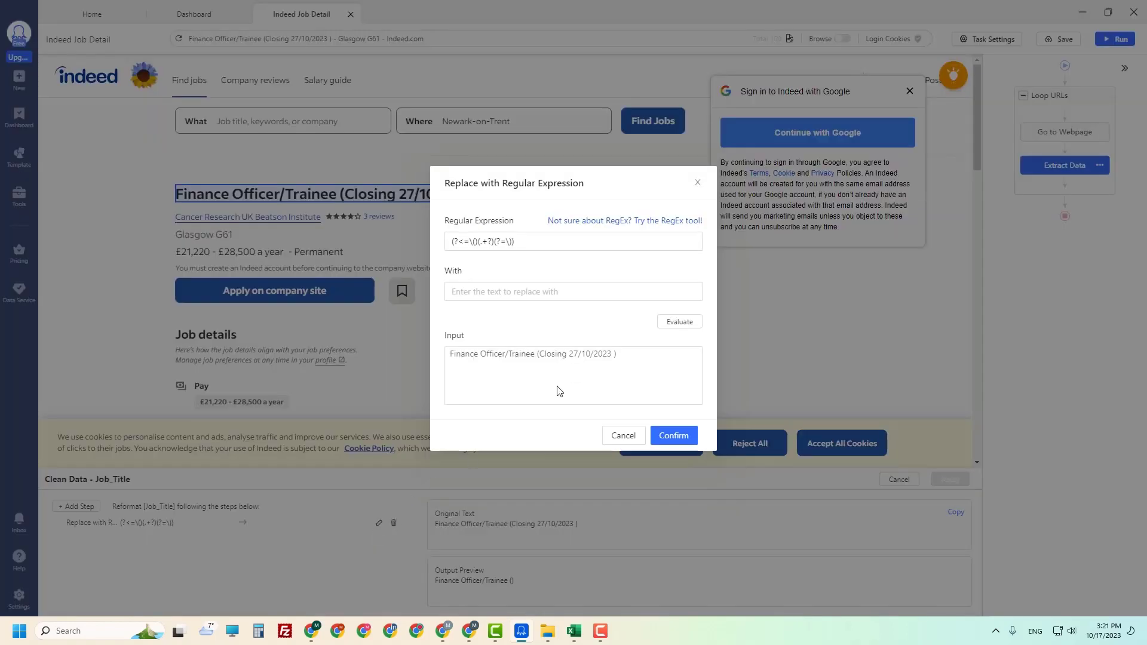
pyautogui.click(679, 222)
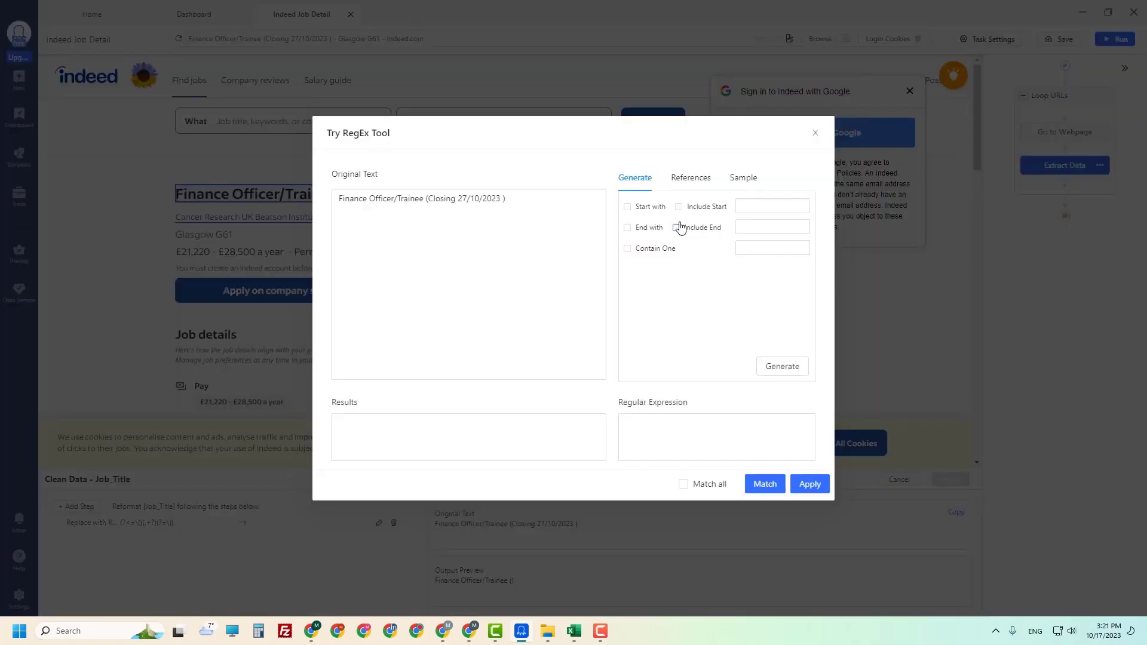
# Generate a regular expression that starts with "(" and ends with ")", including both the start and end characters
pyautogui.click(647, 209)
pyautogui.click(651, 230)
pyautogui.click(698, 209)
pyautogui.click(699, 229)
pyautogui.click(748, 205)
pyautogui.click(764, 225)
pyautogui.click(765, 364)
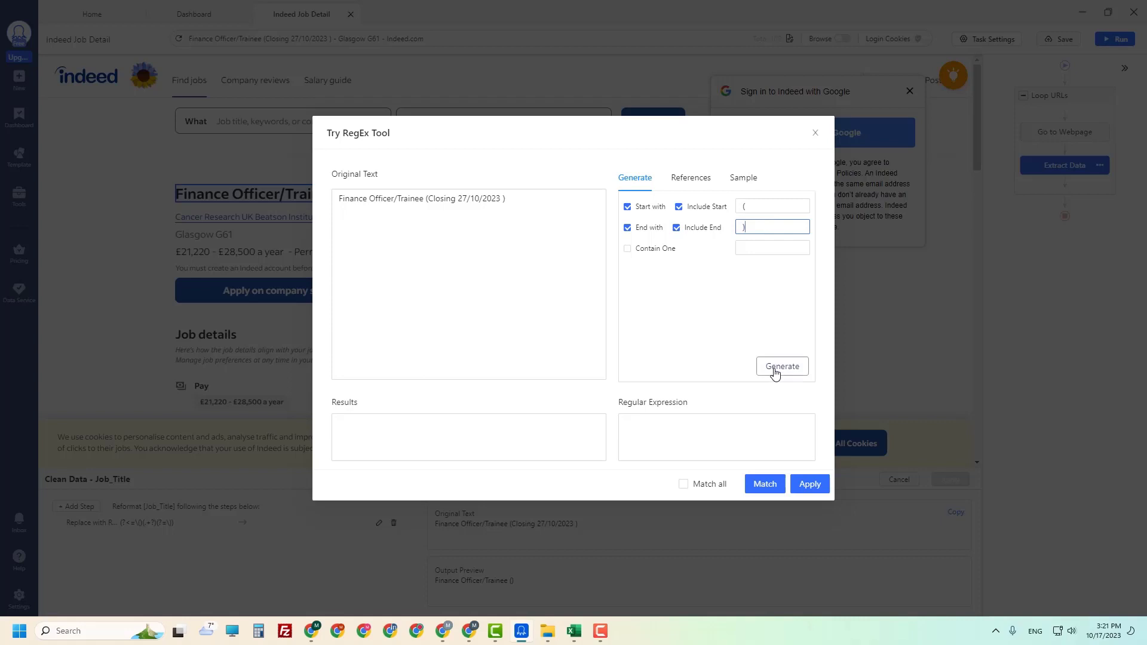
# Match the new expression against the job title, use it in the replacement step and apply the cleaning to Job_Title
pyautogui.click(648, 435)
pyautogui.click(762, 485)
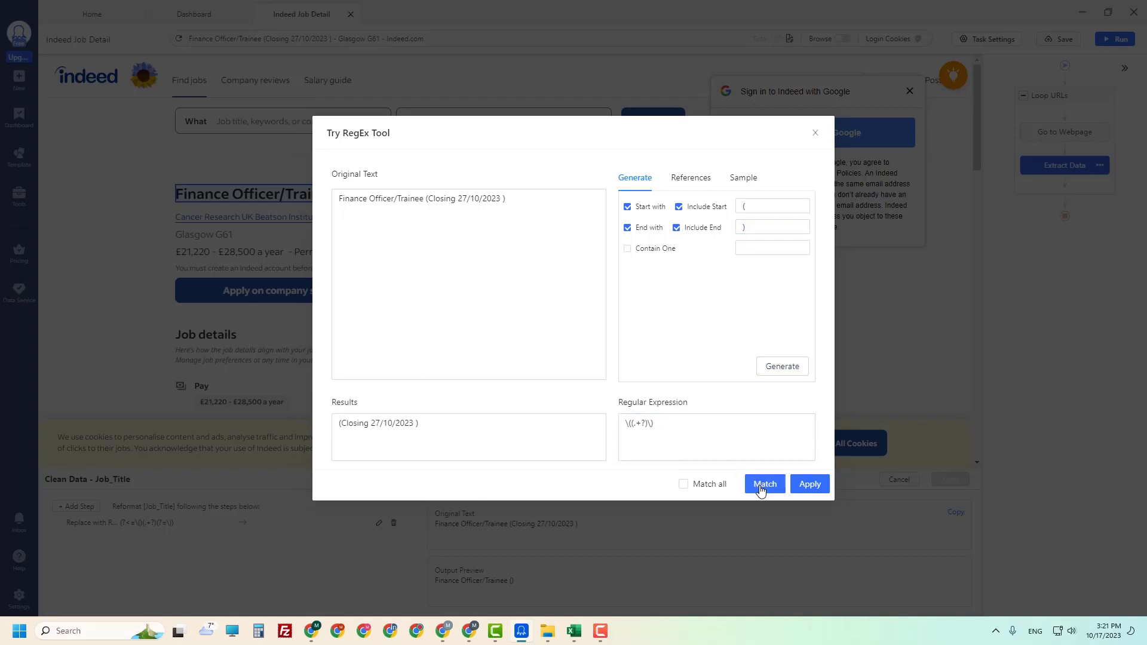
pyautogui.click(816, 486)
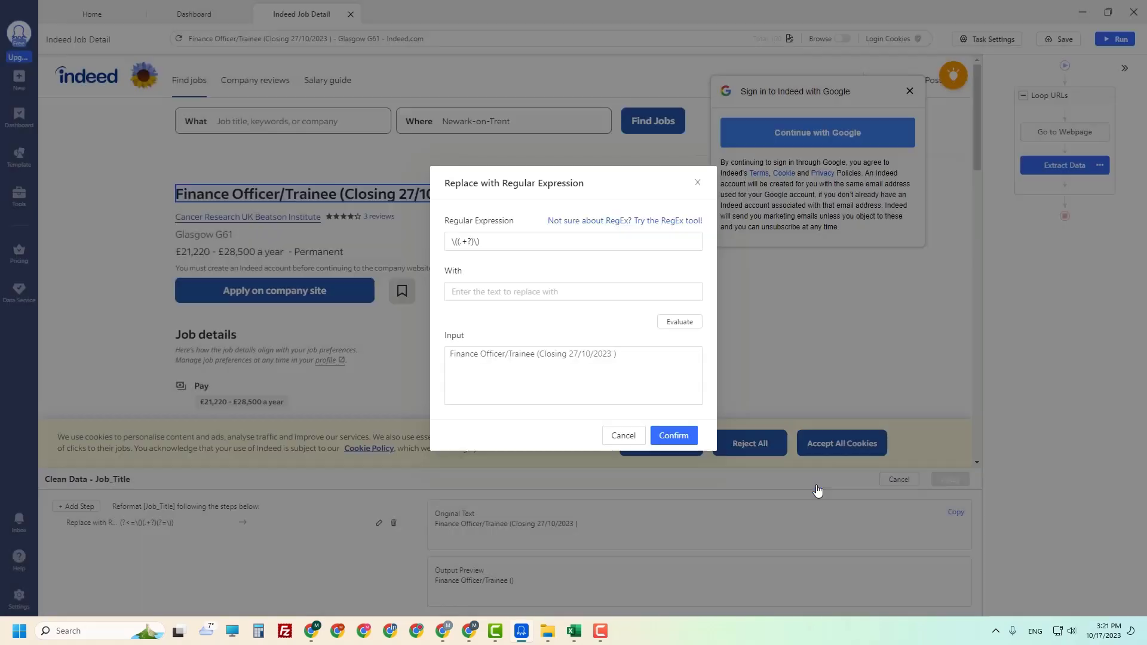
pyautogui.click(673, 435)
pyautogui.click(952, 483)
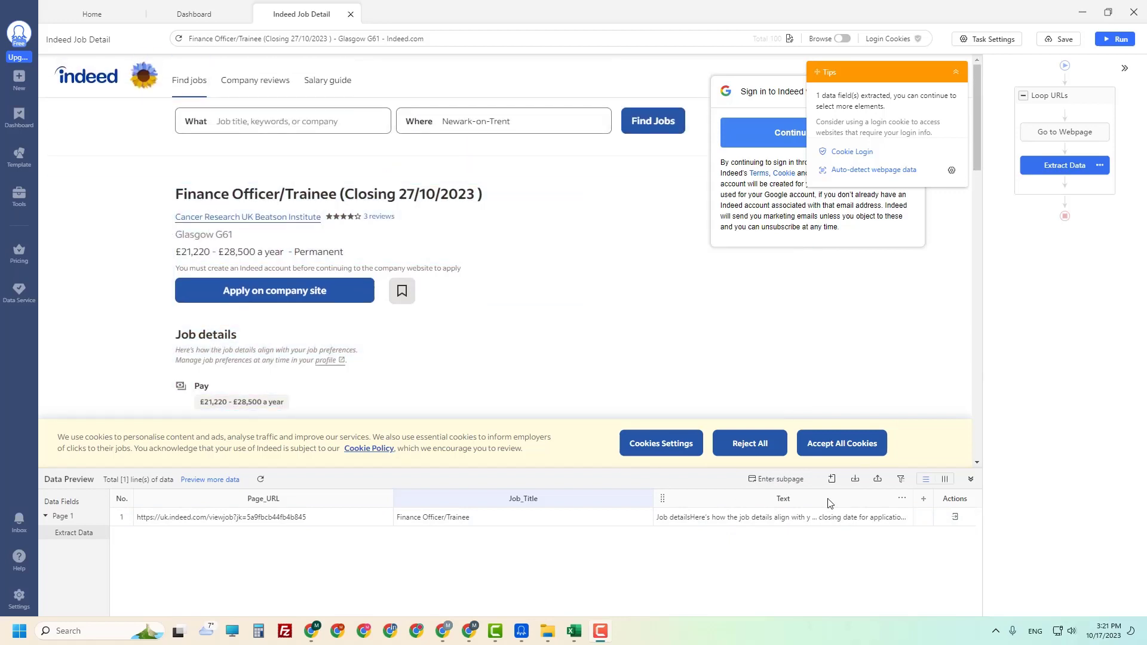
# Add a Replace cleaning step to the Text field and look through its input text
pyautogui.click(902, 499)
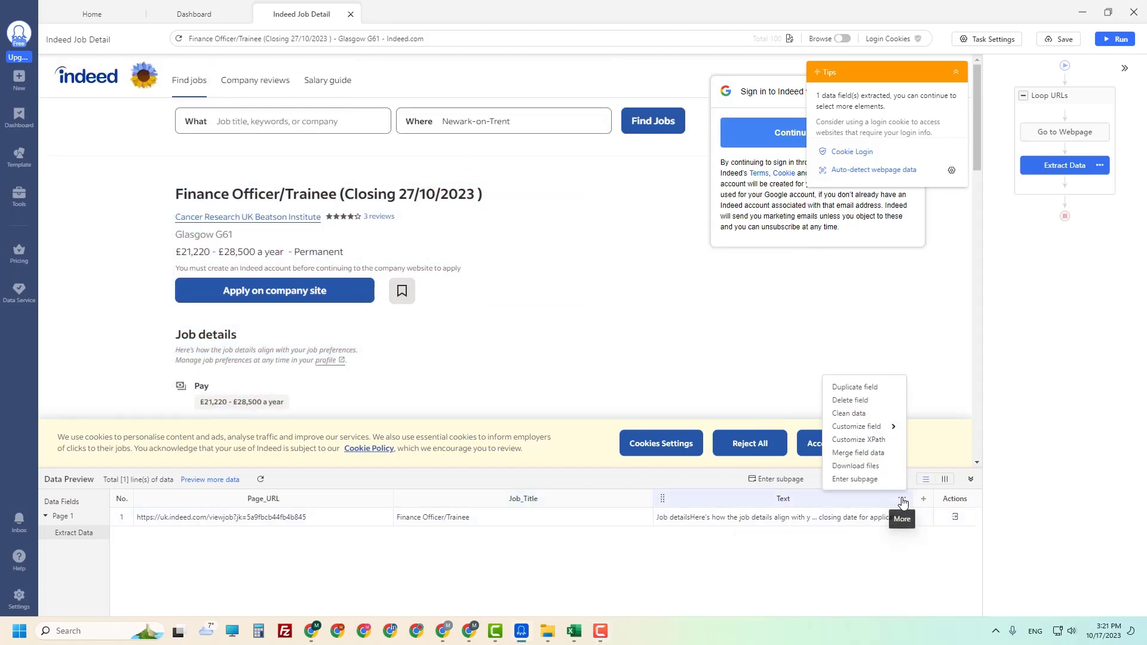
pyautogui.click(851, 414)
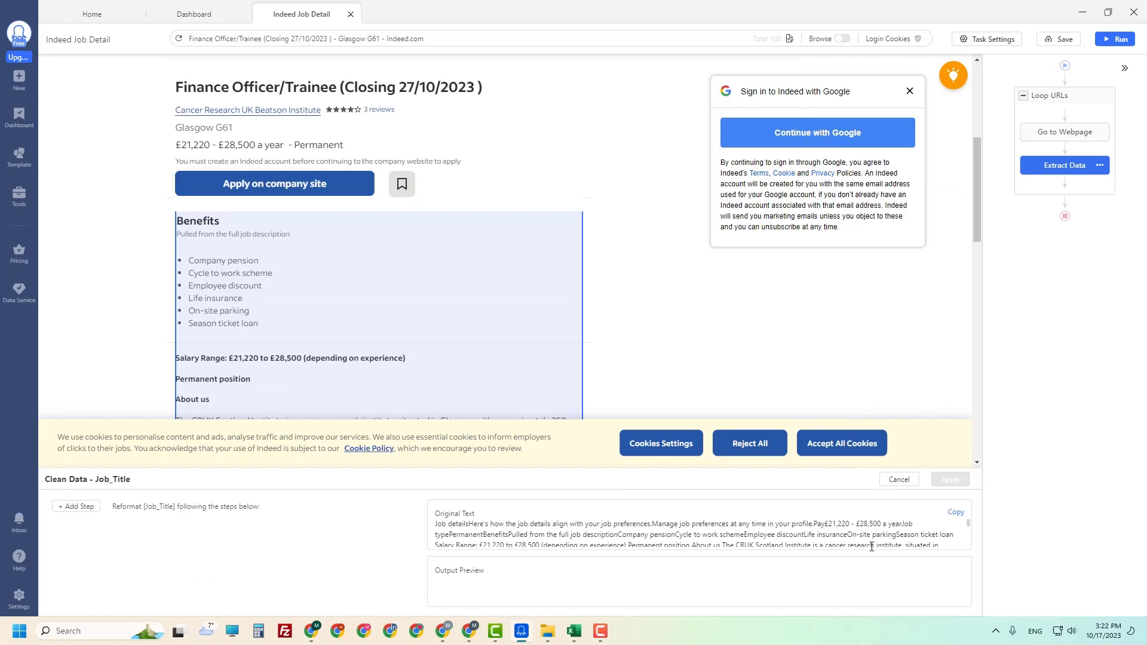
pyautogui.click(76, 506)
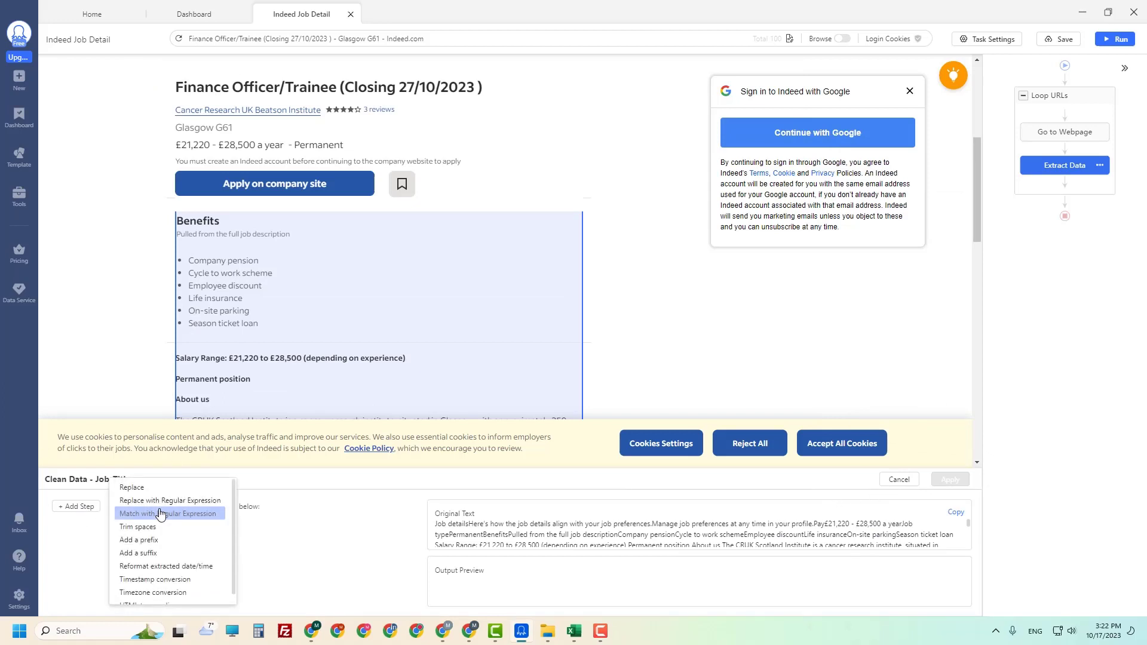
pyautogui.click(135, 491)
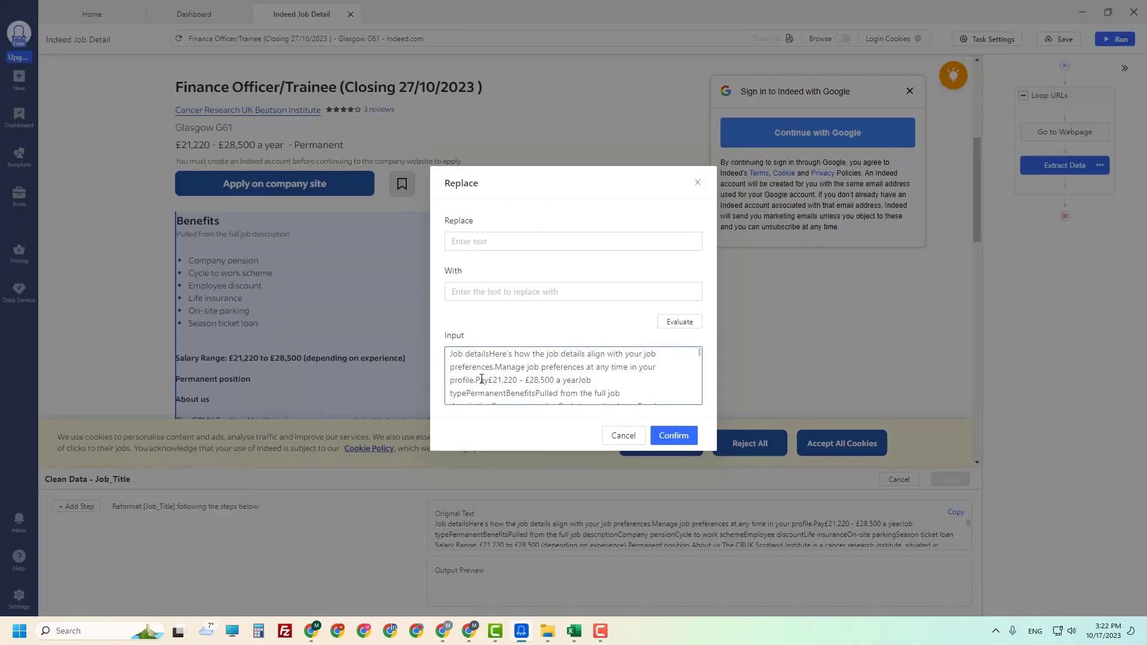
pyautogui.scroll(-5, 492, 379)
pyautogui.scroll(5, 546, 386)
# Set the Replace step to substitute £ with $ and evaluate it on the input text
pyautogui.click(479, 242)
pyautogui.write('£')
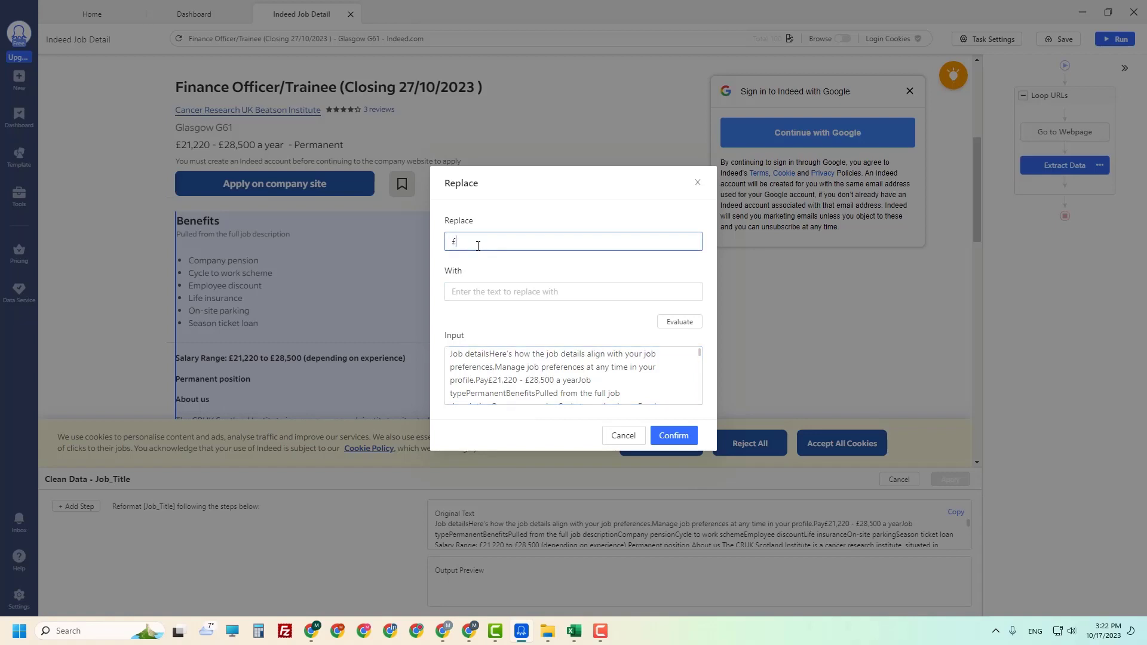
pyautogui.click(467, 292)
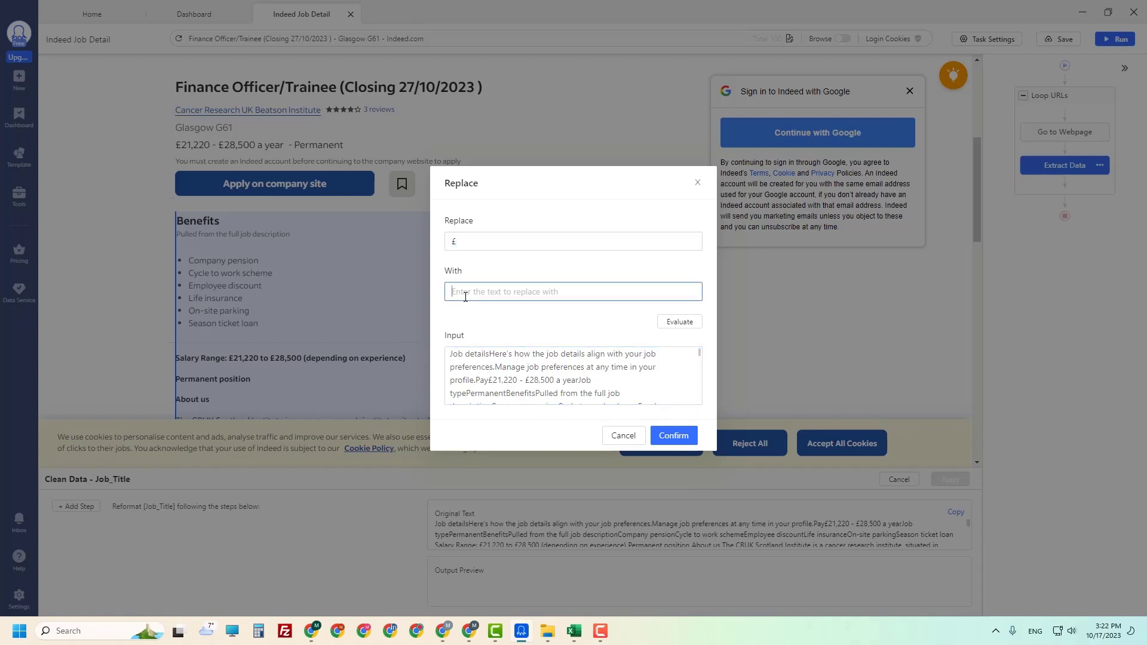
pyautogui.write('$')
pyautogui.click(684, 323)
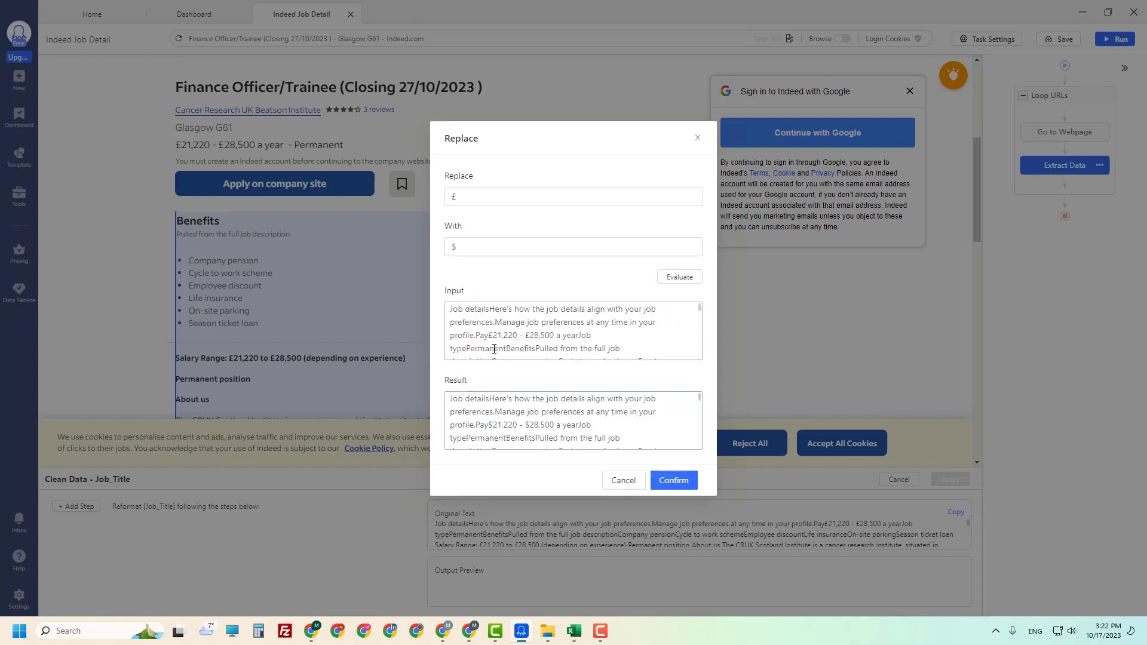
# Compare the pay range in the input and result, confirm the Replace step and apply the cleaning to the Text field
pyautogui.moveTo(488, 335); pyautogui.dragTo(552, 335)
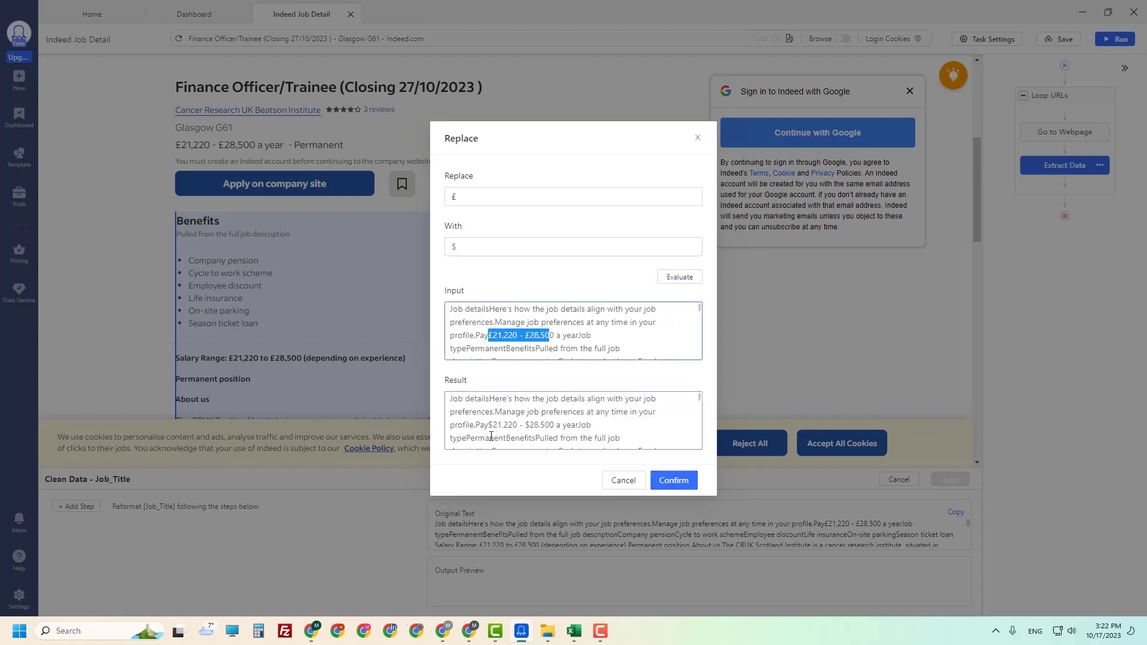
pyautogui.moveTo(488, 425); pyautogui.dragTo(559, 425)
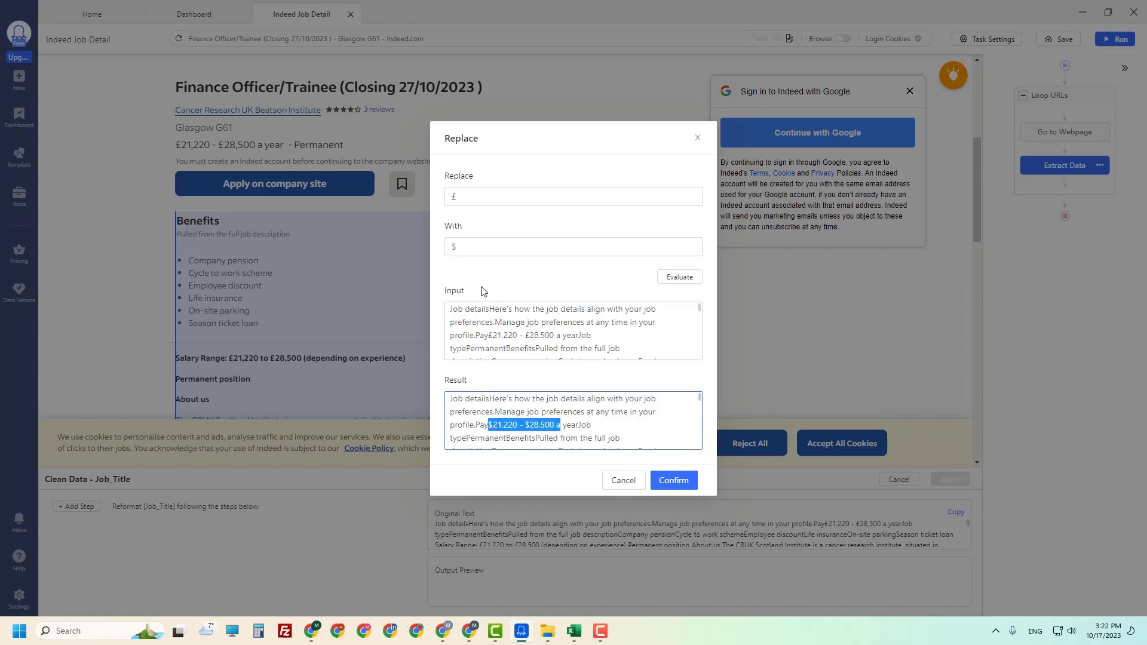
pyautogui.click(672, 480)
pyautogui.click(949, 480)
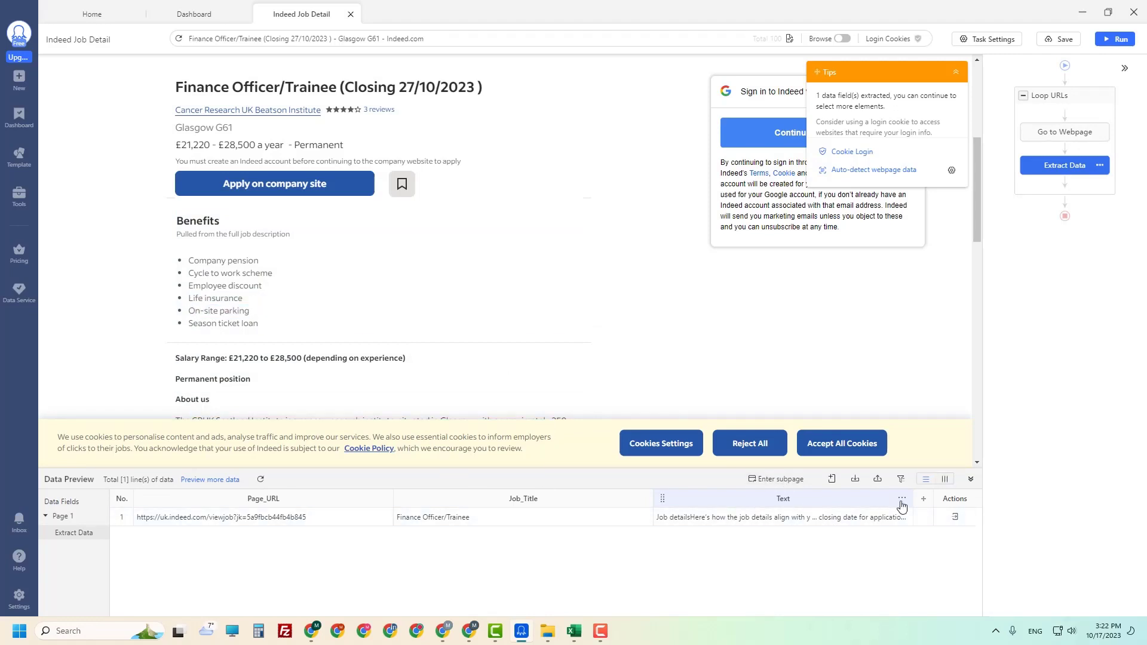
pyautogui.scroll(-2, 291, 310)
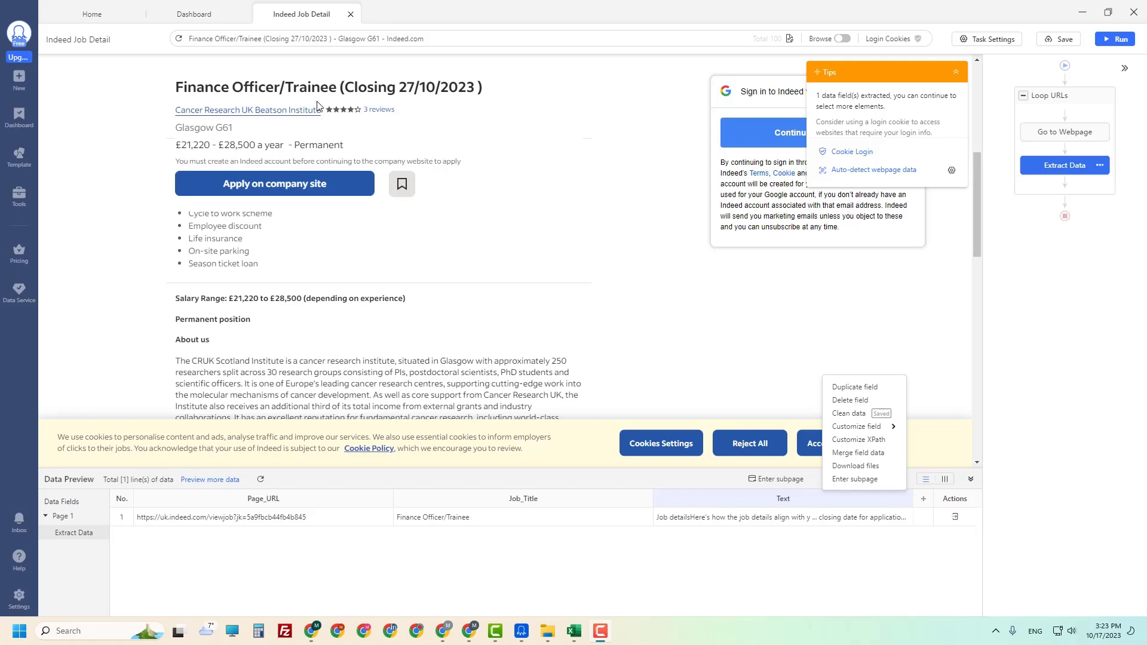
pyautogui.click(331, 226)
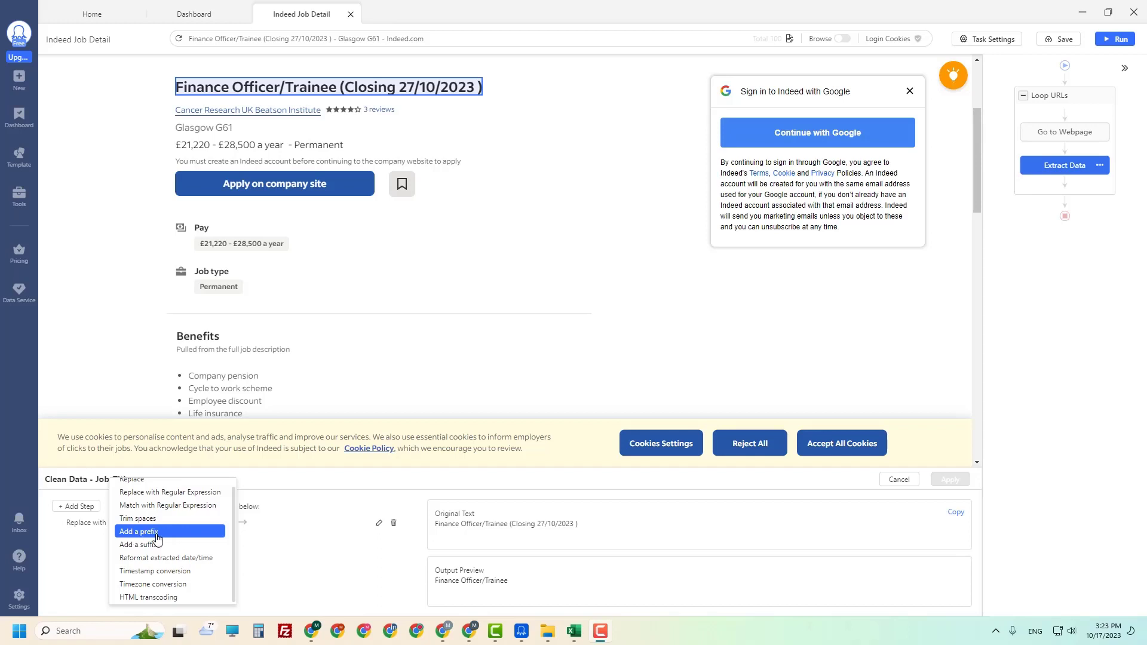
pyautogui.click(899, 479)
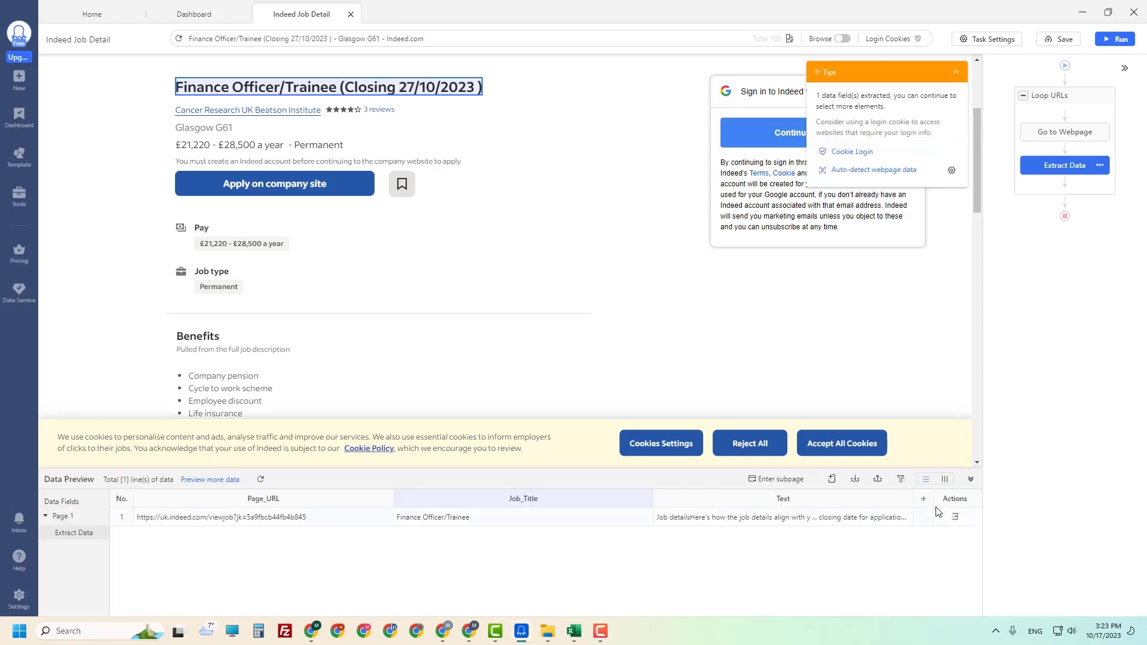
# Reopen data cleaning for the Text field and start an Add a prefix step after the existing replacement
pyautogui.click(904, 499)
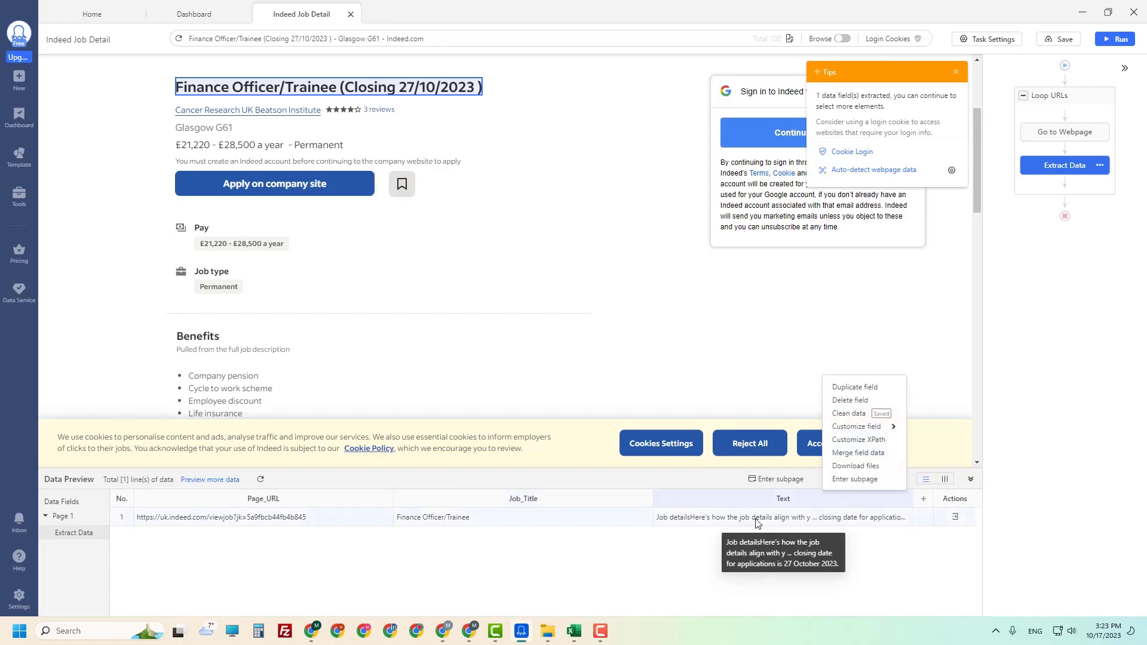
pyautogui.click(850, 414)
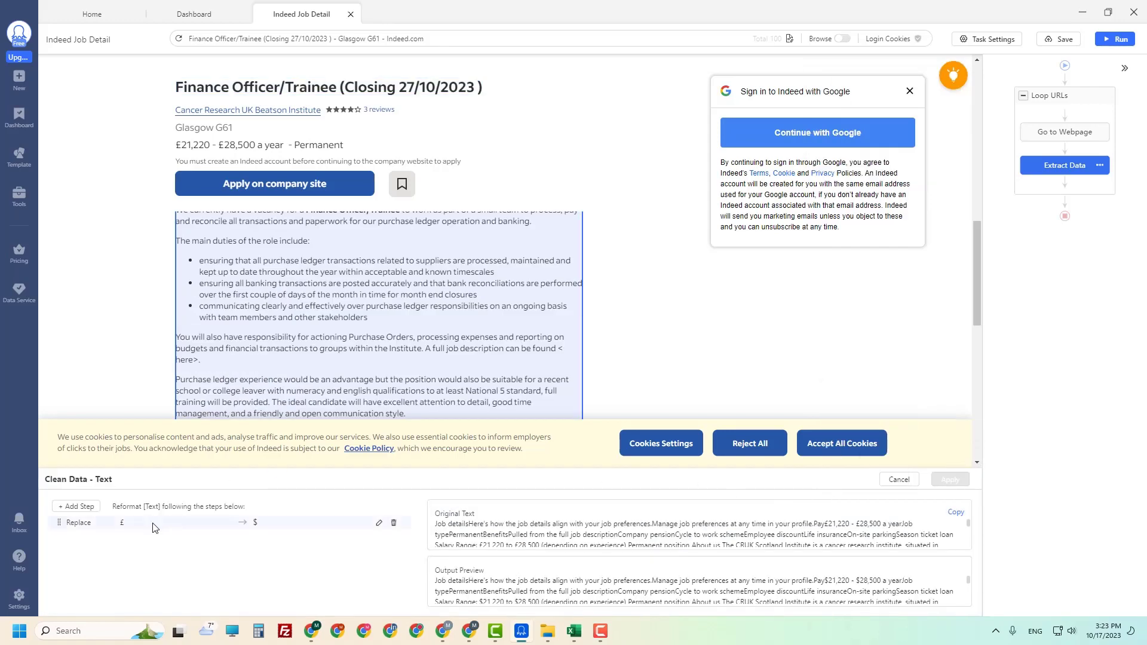
pyautogui.click(88, 508)
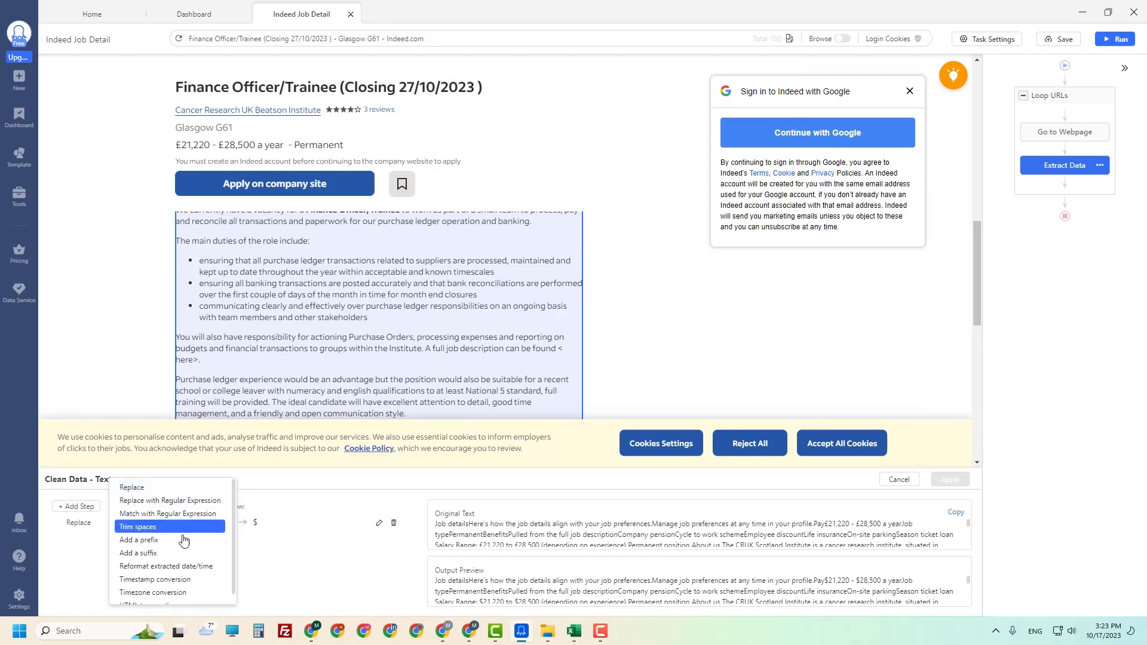
pyautogui.click(143, 540)
pyautogui.click(499, 228)
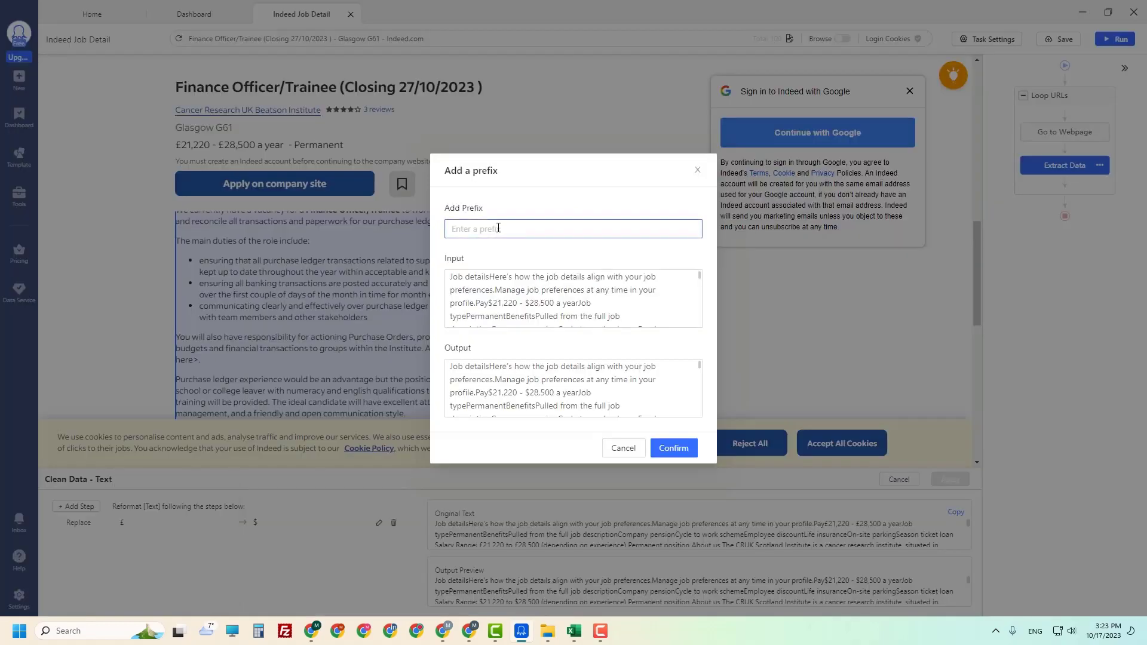
# Set the prefix to "Ref Number: ", confirm the prefix step and apply the cleaning to the Text field
pyautogui.write('J')
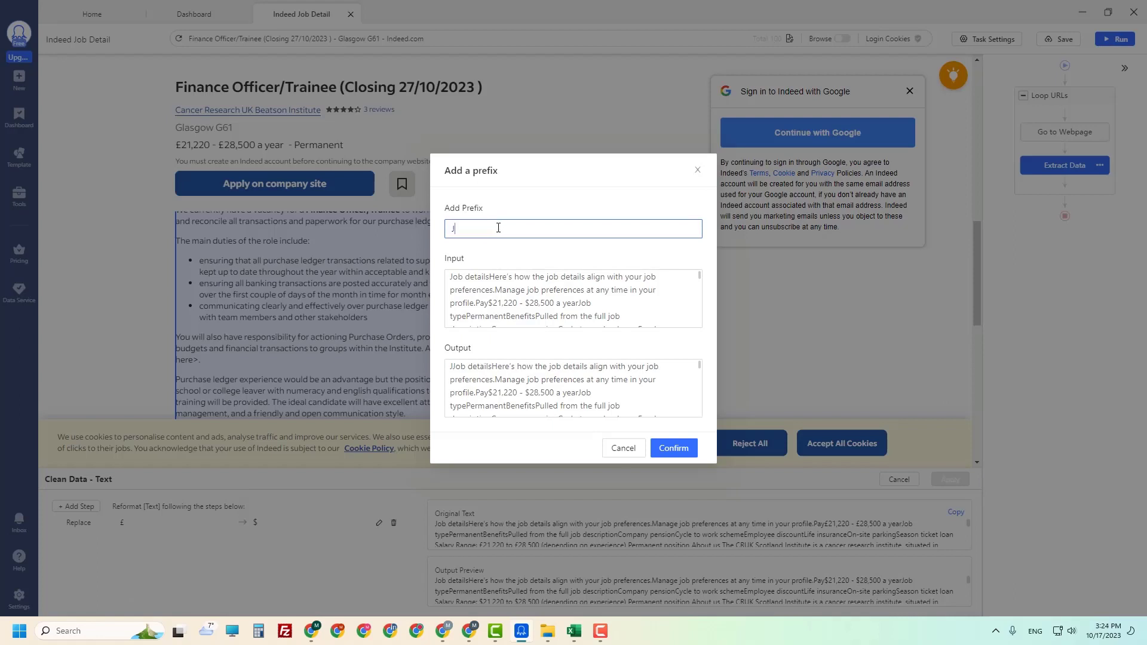
pyautogui.write('ob Number')
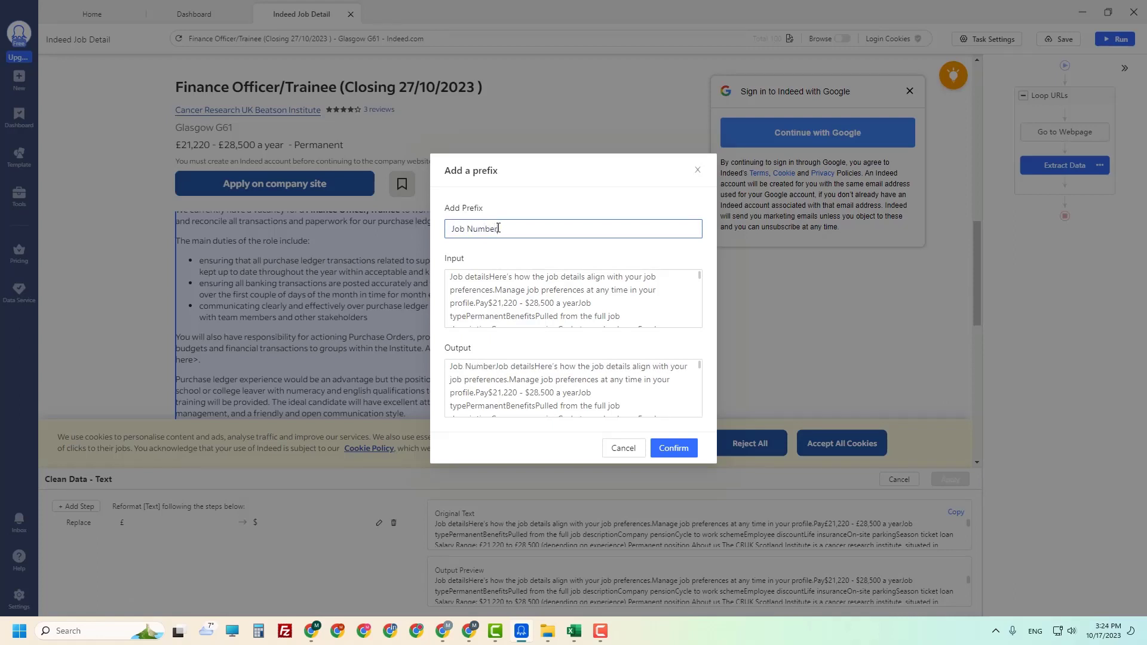
pyautogui.hotkey('ctrl', 'a')
pyautogui.write('Re')
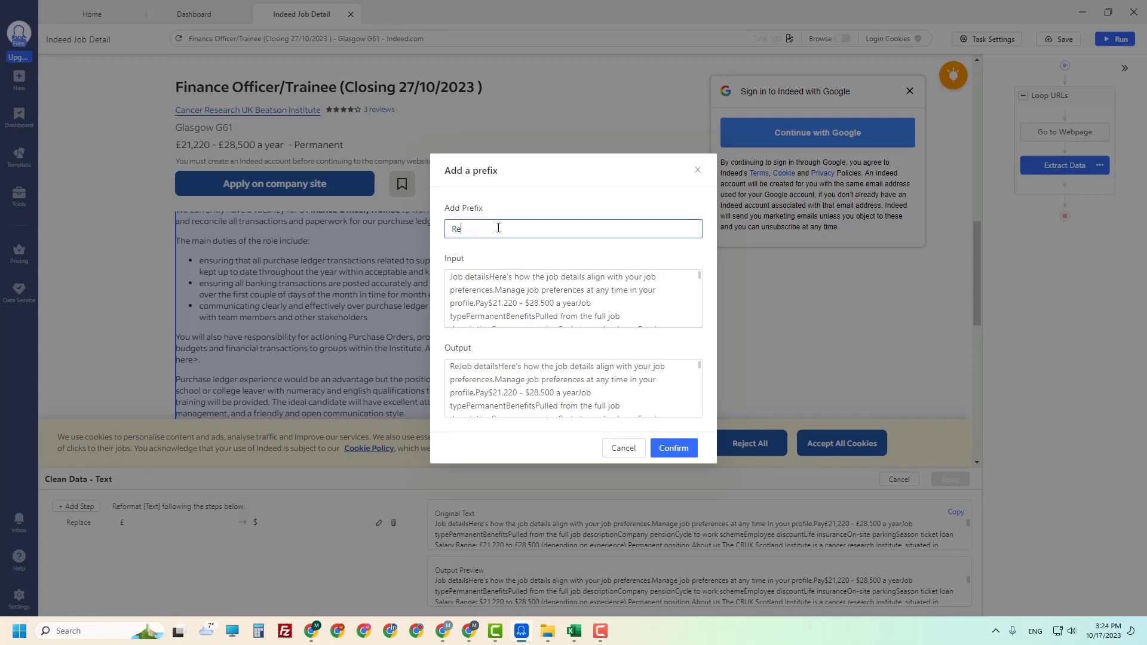
pyautogui.write('f Number')
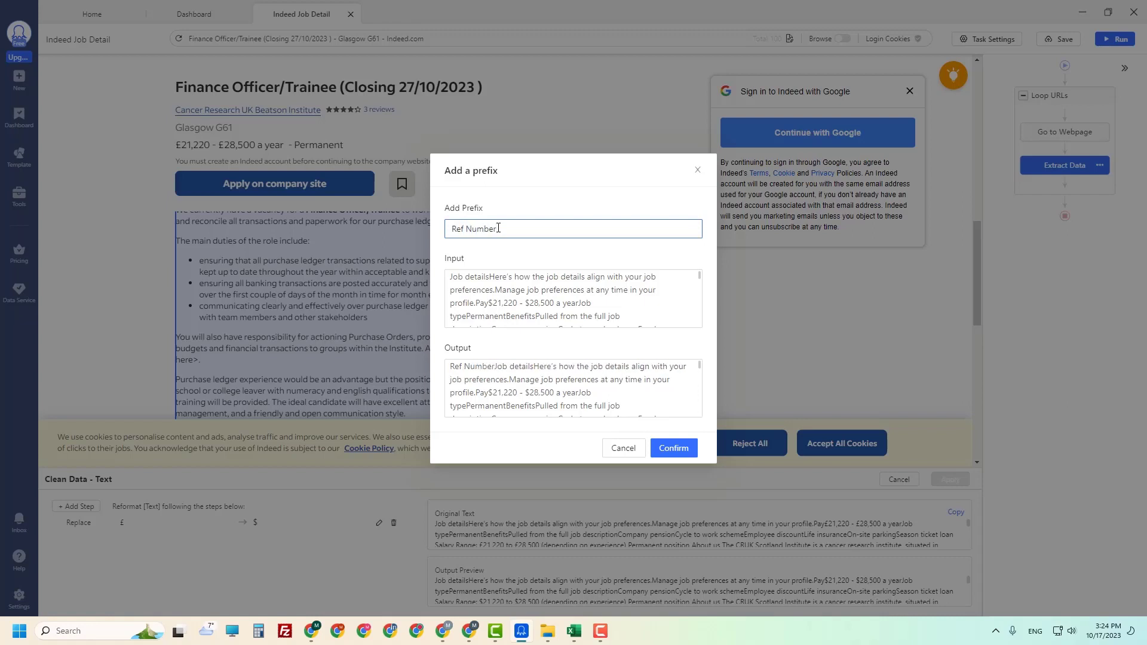
pyautogui.write(':')
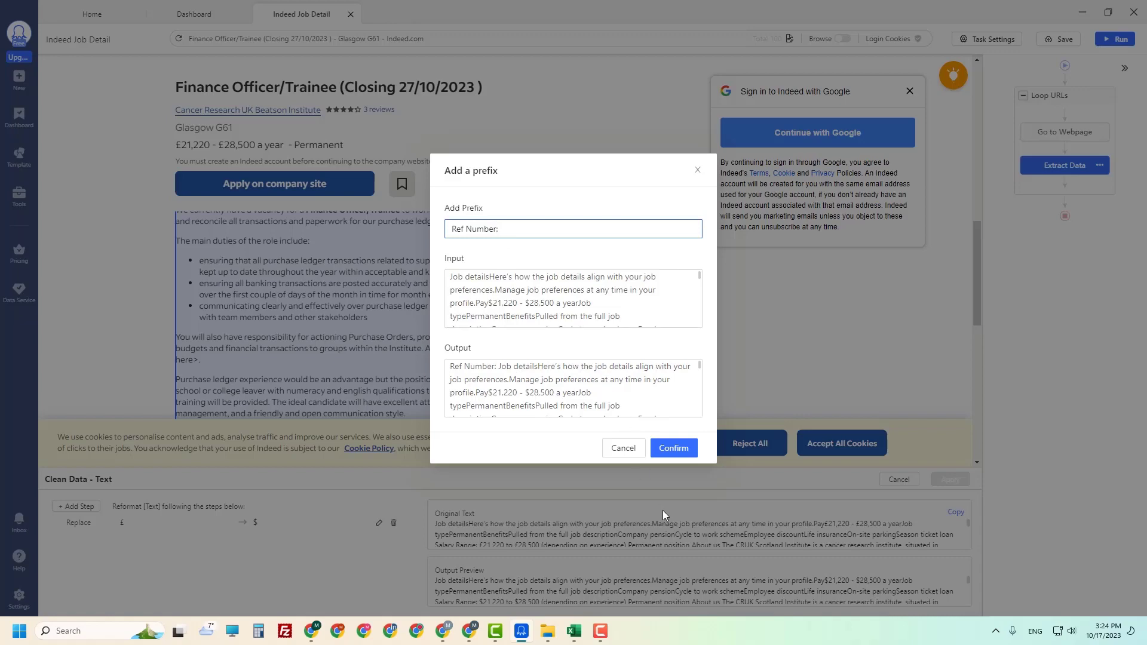
pyautogui.click(674, 448)
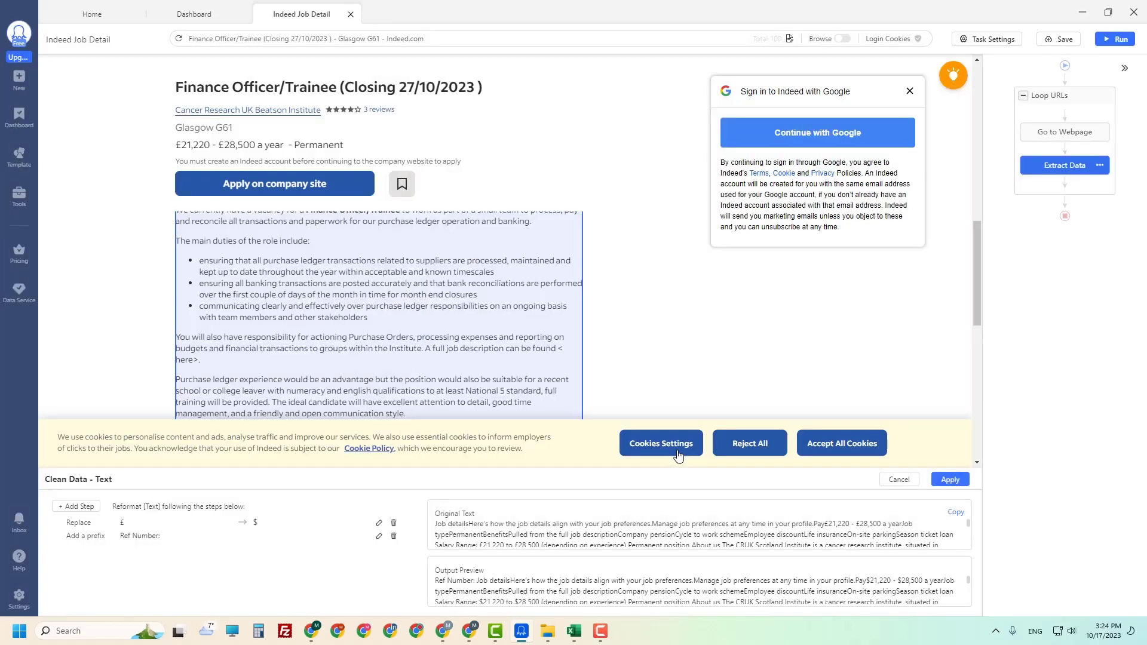
pyautogui.click(950, 479)
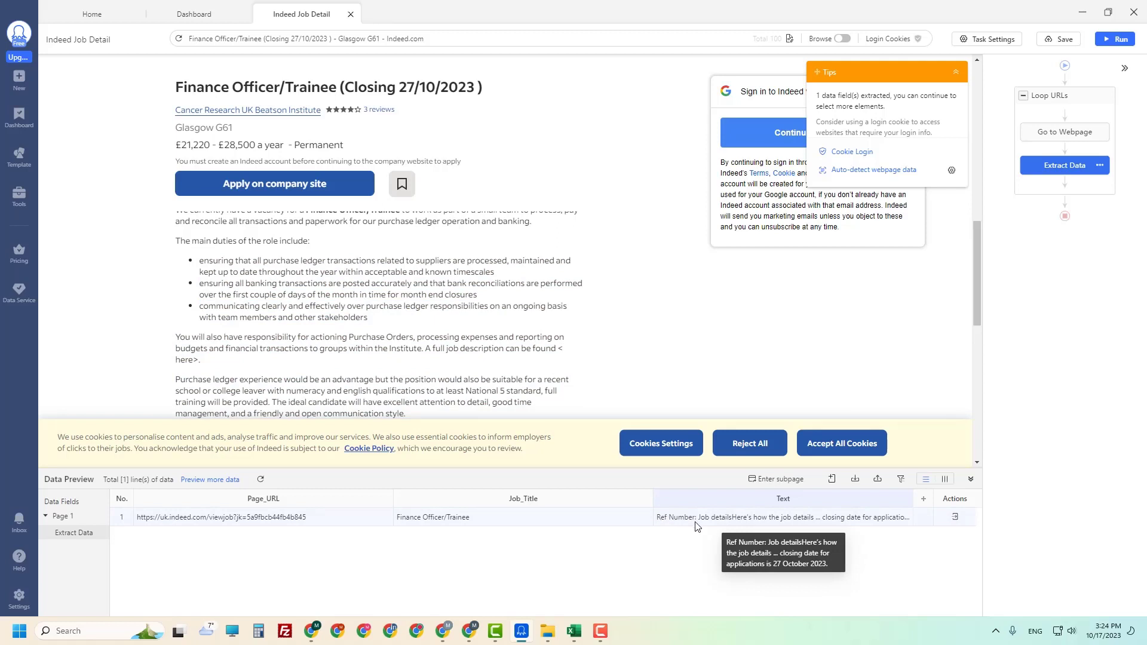
# Look through the job posting for its pay details, role description, employee benefits and the contact e-mail near the end
pyautogui.scroll(-5, 416, 279)
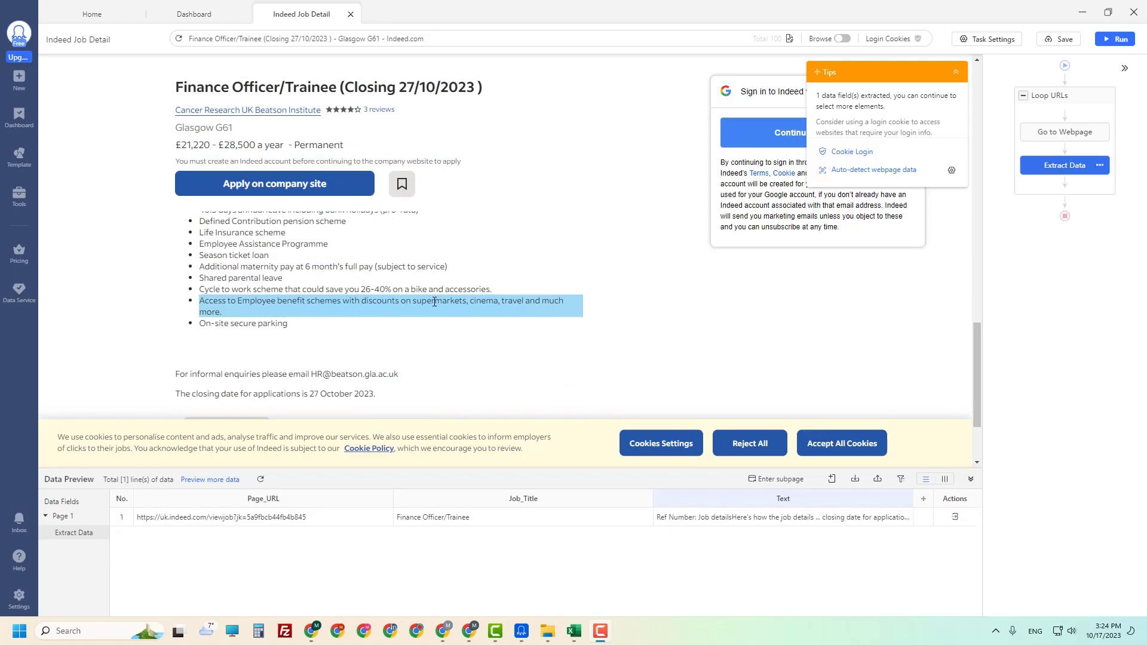
pyautogui.scroll(4, 374, 321)
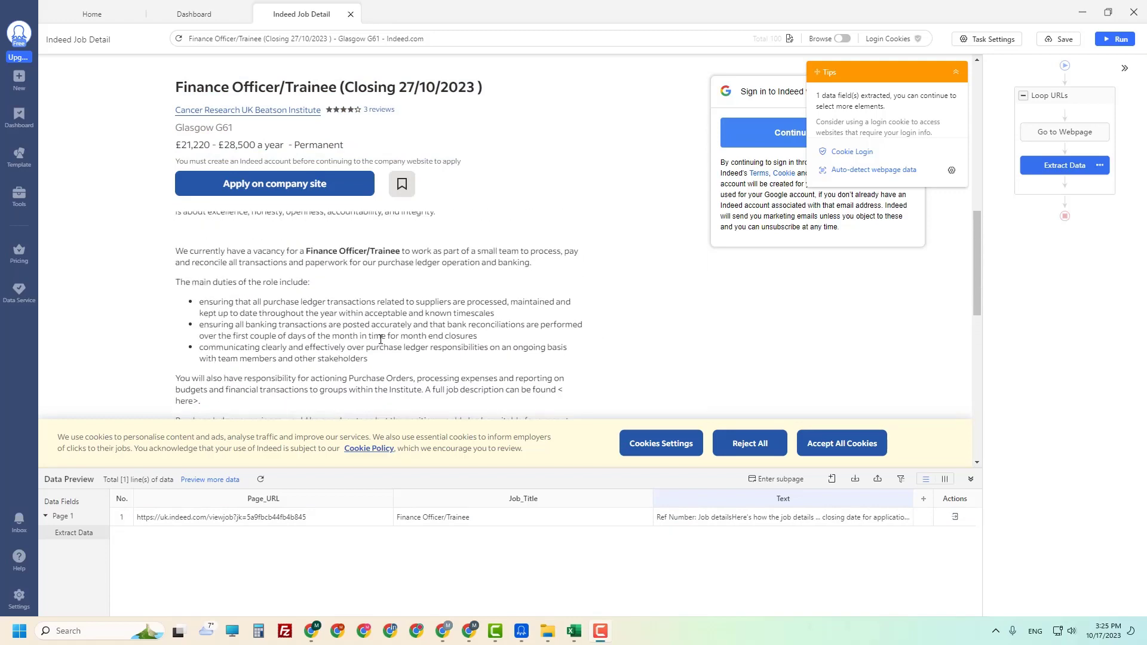
pyautogui.scroll(3, 381, 338)
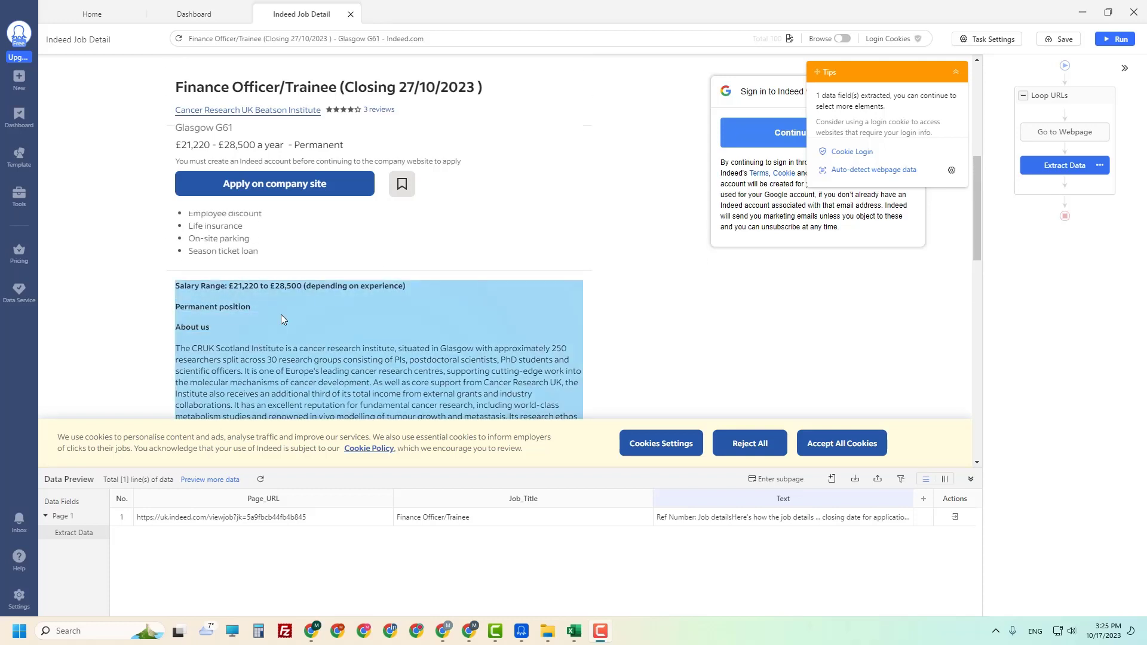
pyautogui.scroll(6, 280, 315)
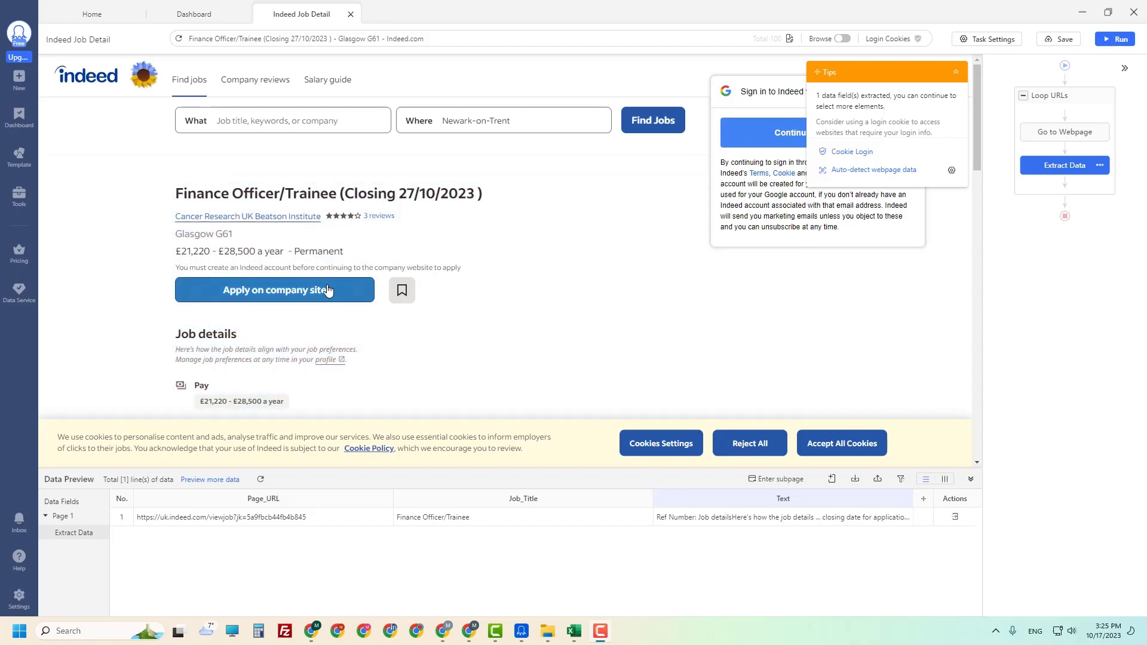
pyautogui.scroll(-2, 328, 290)
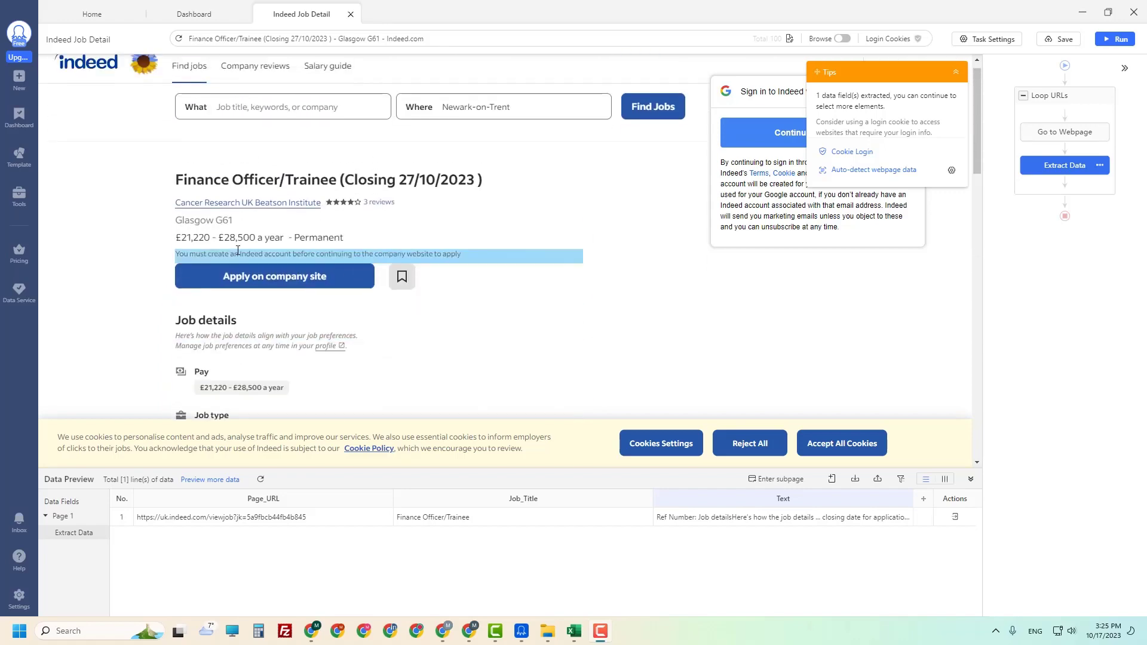
pyautogui.scroll(-5, 421, 273)
pyautogui.scroll(-5, 467, 296)
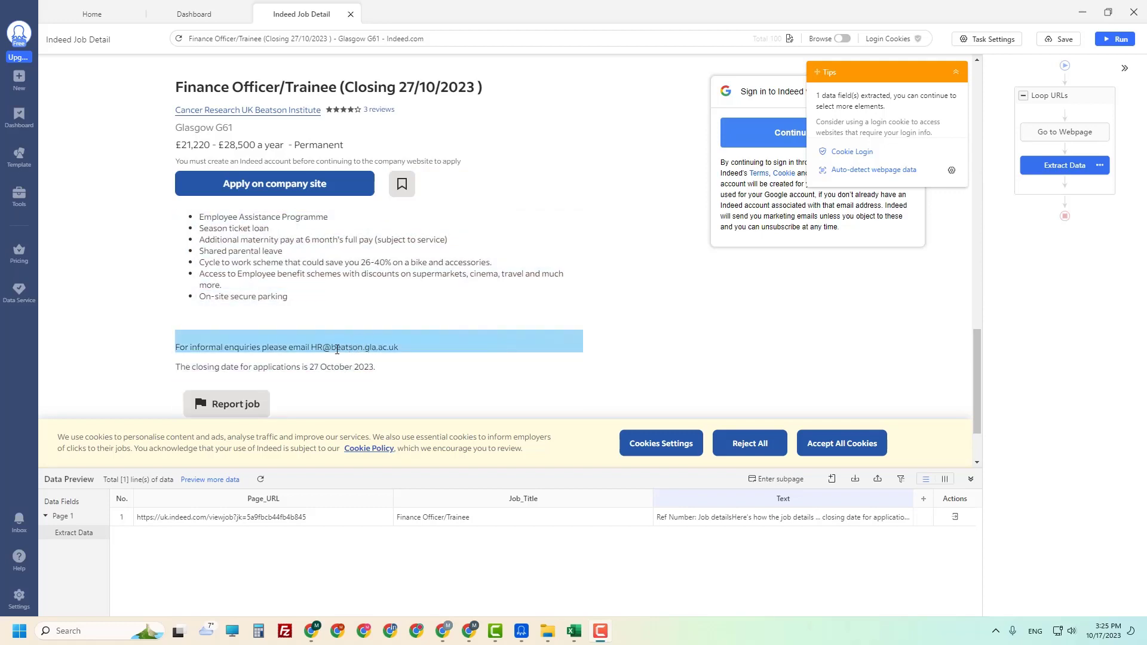
pyautogui.scroll(3, 314, 345)
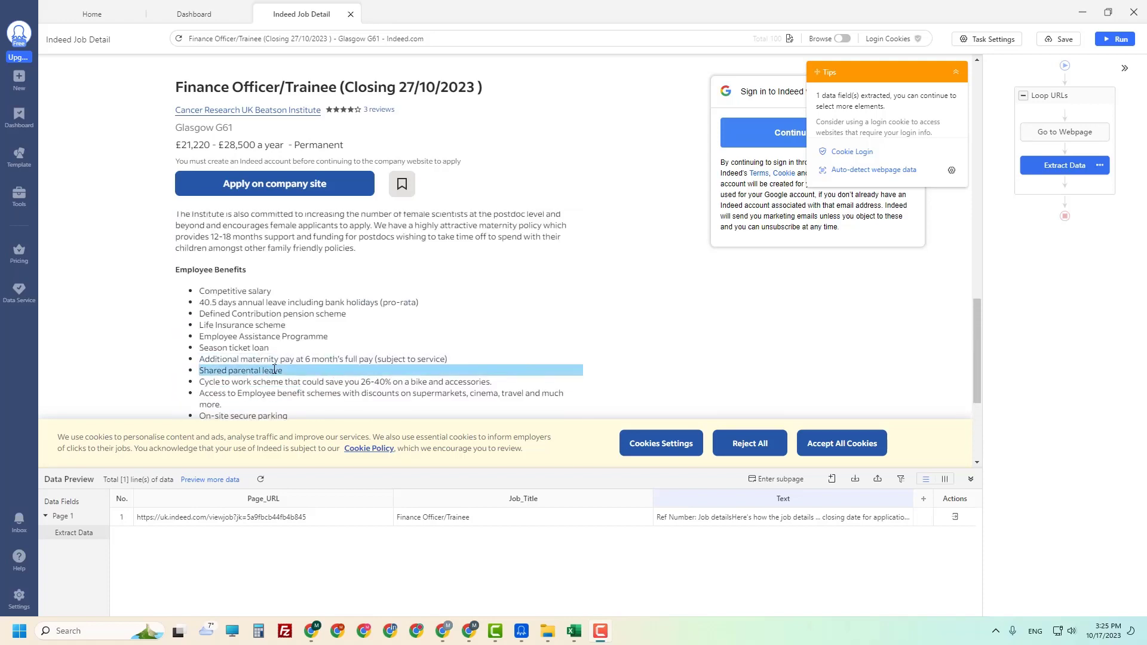
pyautogui.scroll(2, 304, 306)
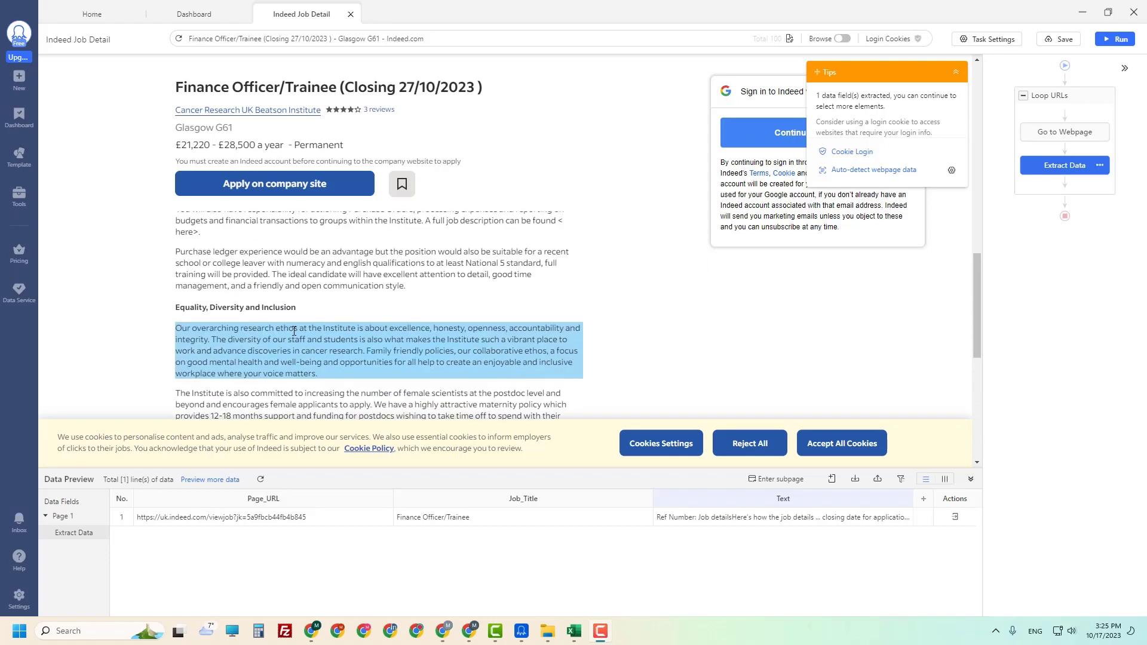
pyautogui.scroll(-3, 323, 308)
pyautogui.scroll(-3, 333, 311)
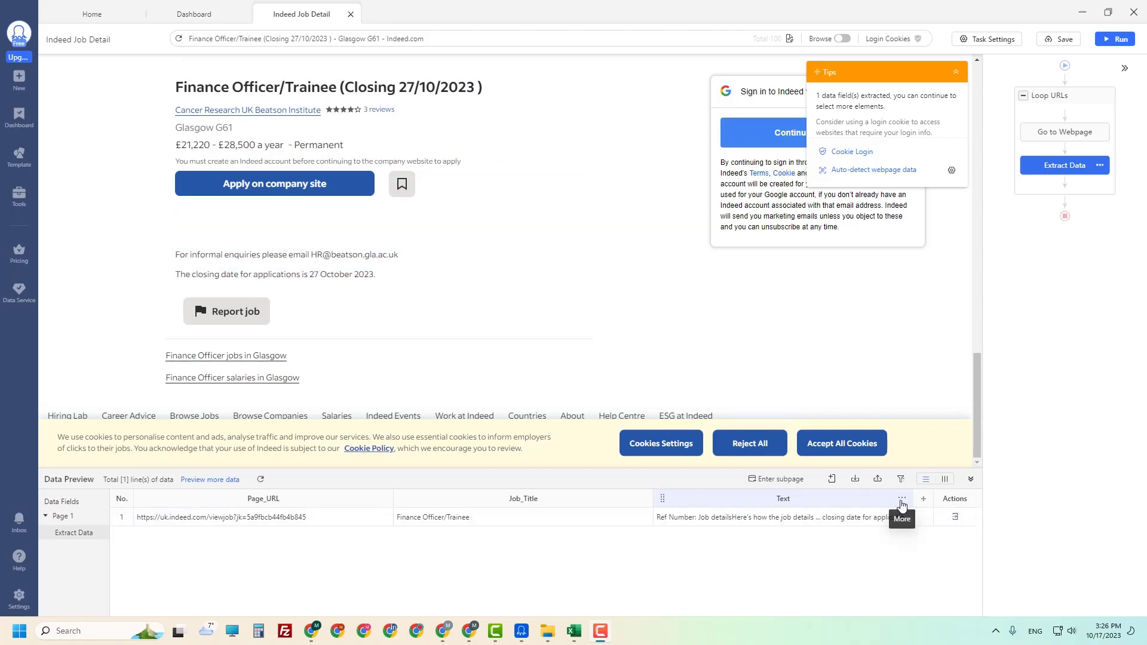
# Rename the Text field as description
pyautogui.click(901, 500)
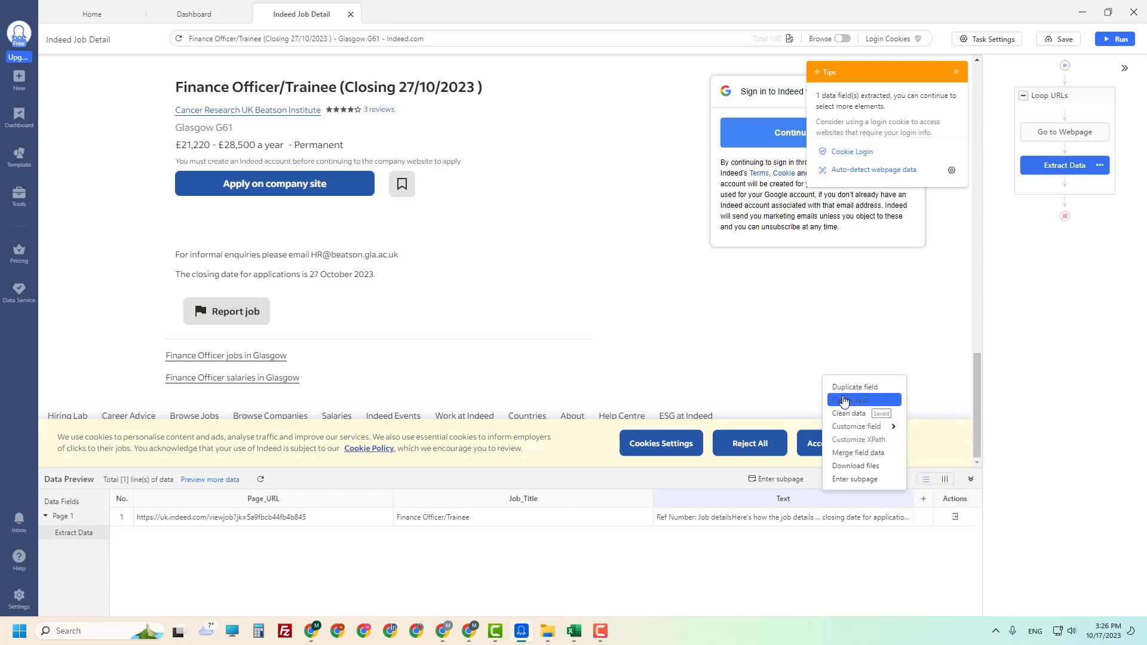
pyautogui.click(770, 544)
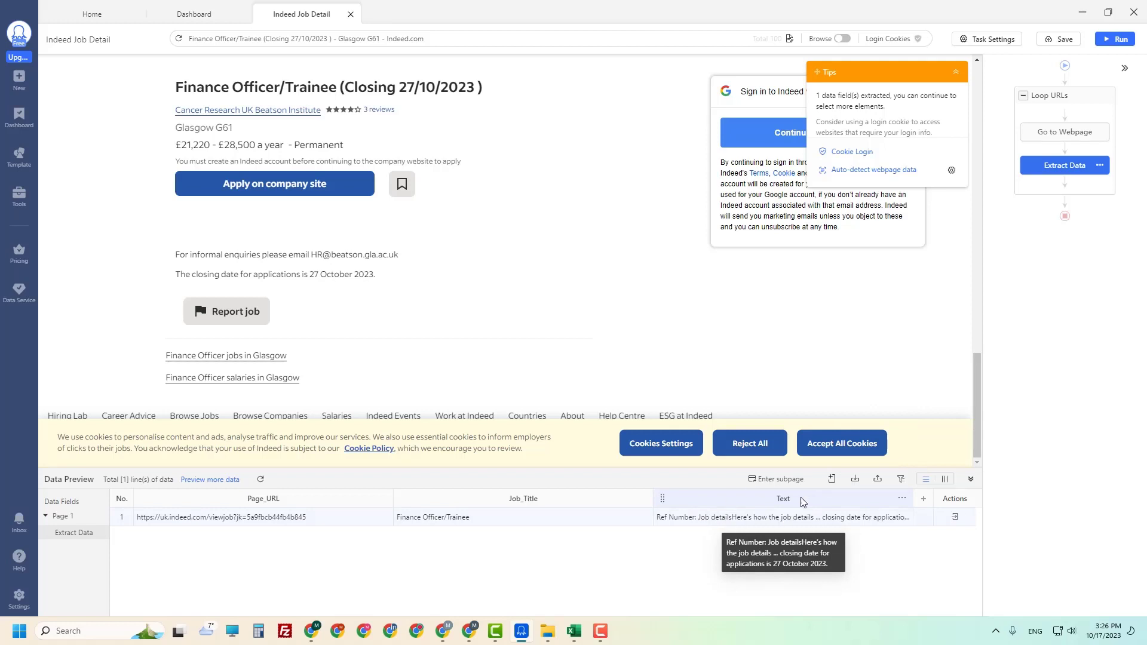
pyautogui.doubleClick(785, 503)
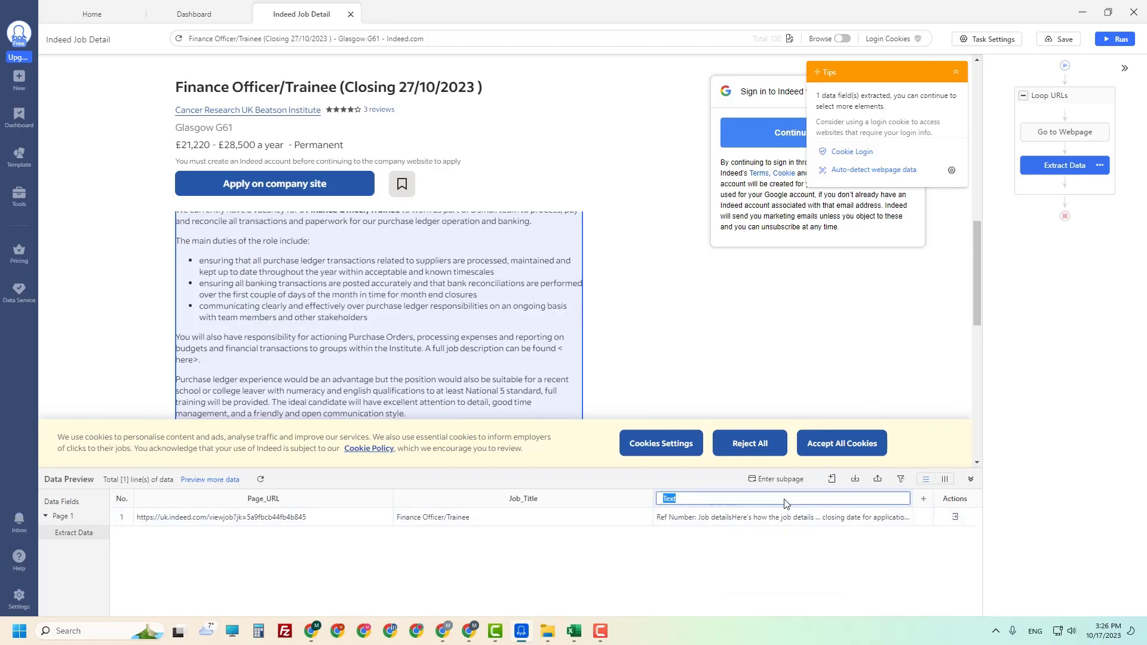
pyautogui.write('description')
pyautogui.press('Return')
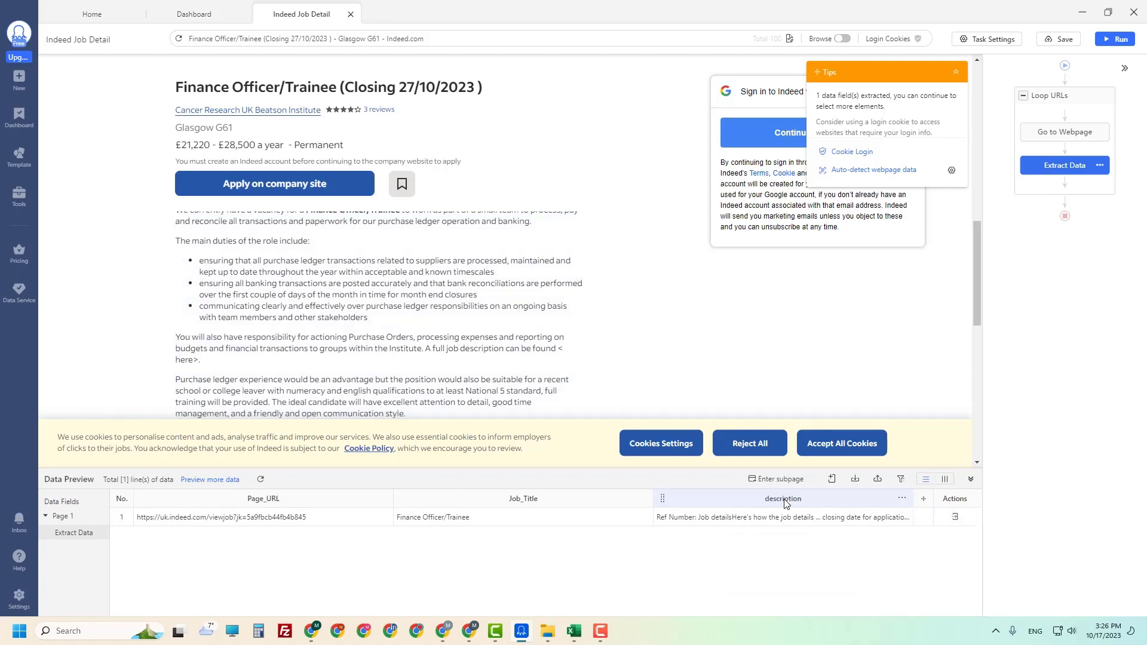
# Duplicate the description field and rename the copy as email
pyautogui.click(901, 499)
pyautogui.click(839, 389)
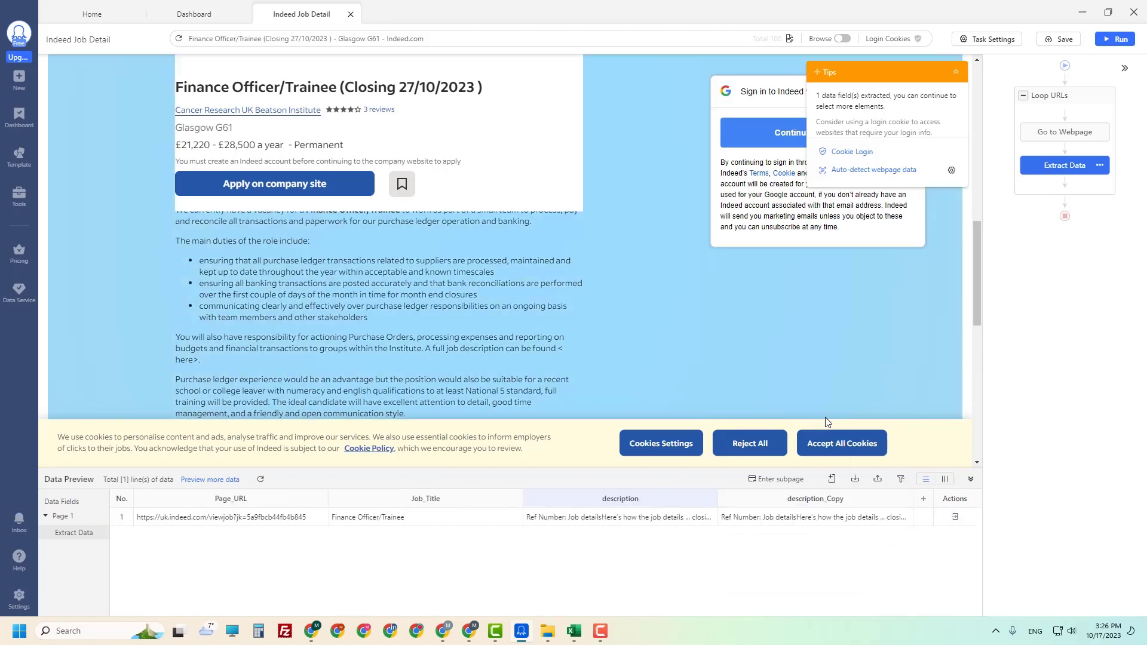
pyautogui.doubleClick(822, 501)
pyautogui.write('email')
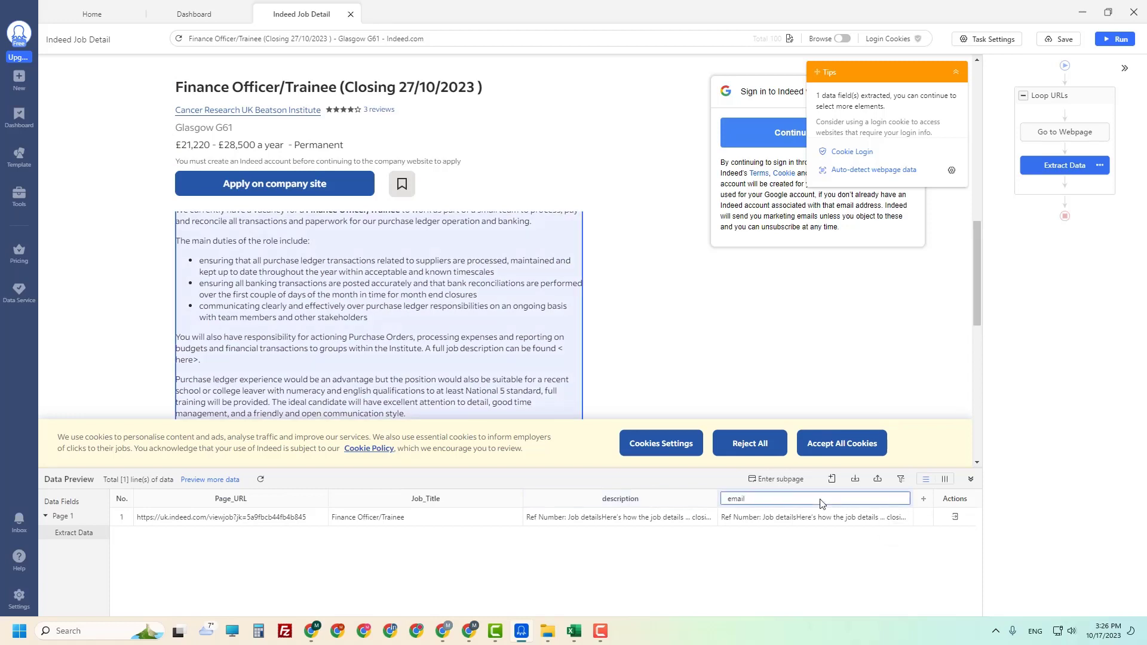
pyautogui.press('Return')
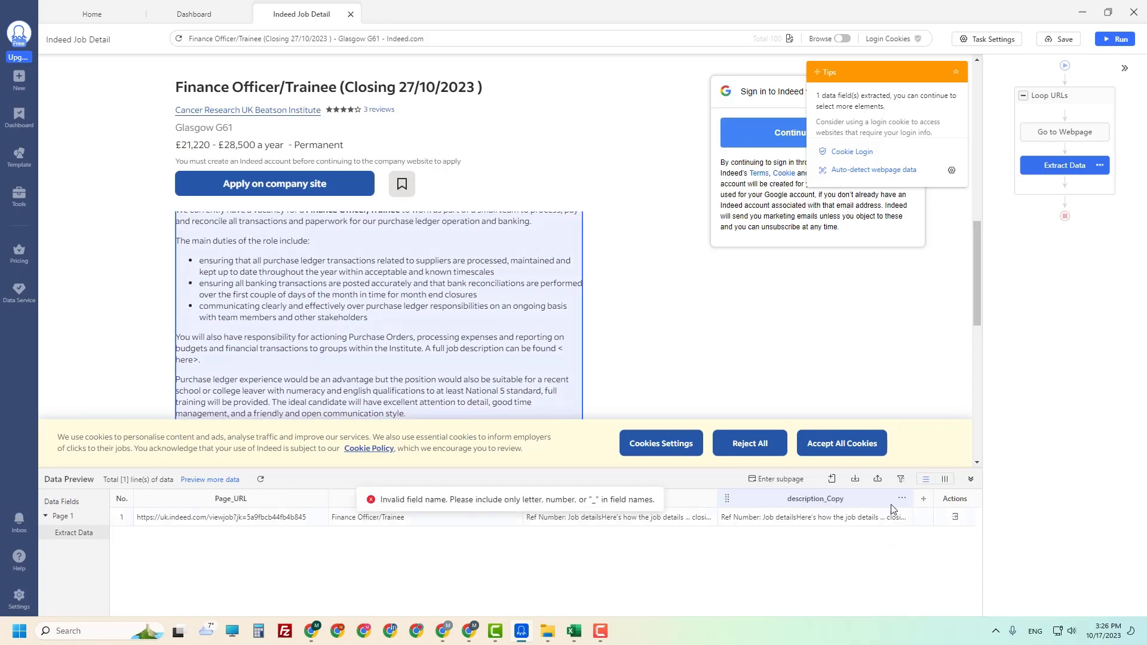
pyautogui.doubleClick(845, 500)
pyautogui.write('em')
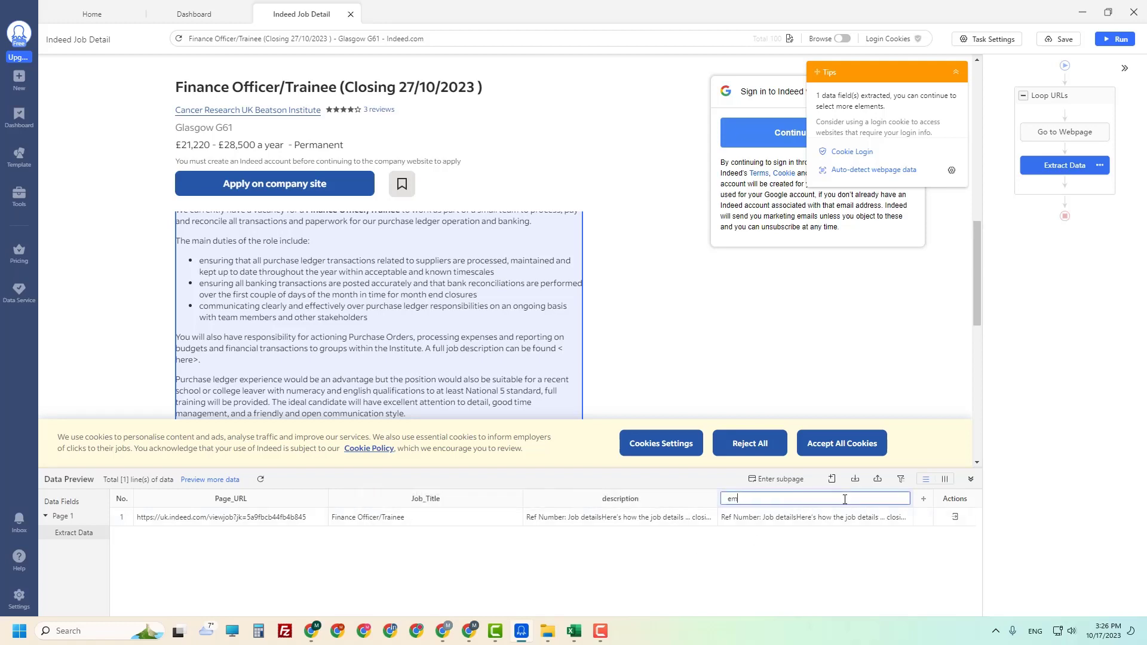
pyautogui.write('ail')
pyautogui.press('Return')
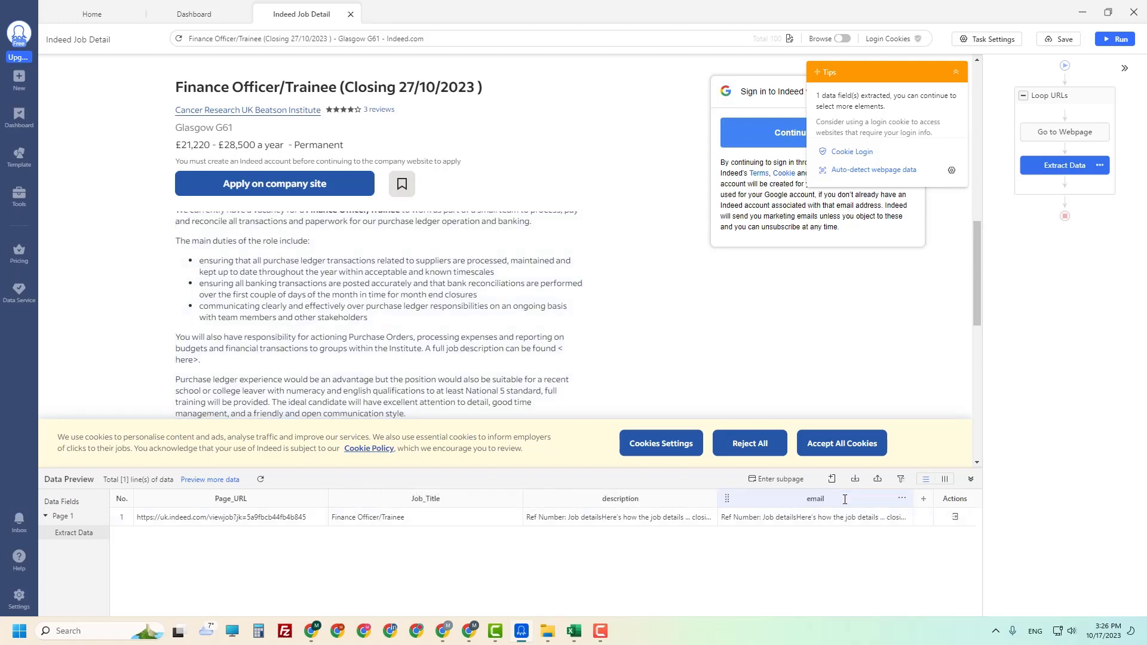
# Open data cleaning for the email field and delete its inherited Add a prefix and Replace steps
pyautogui.click(901, 498)
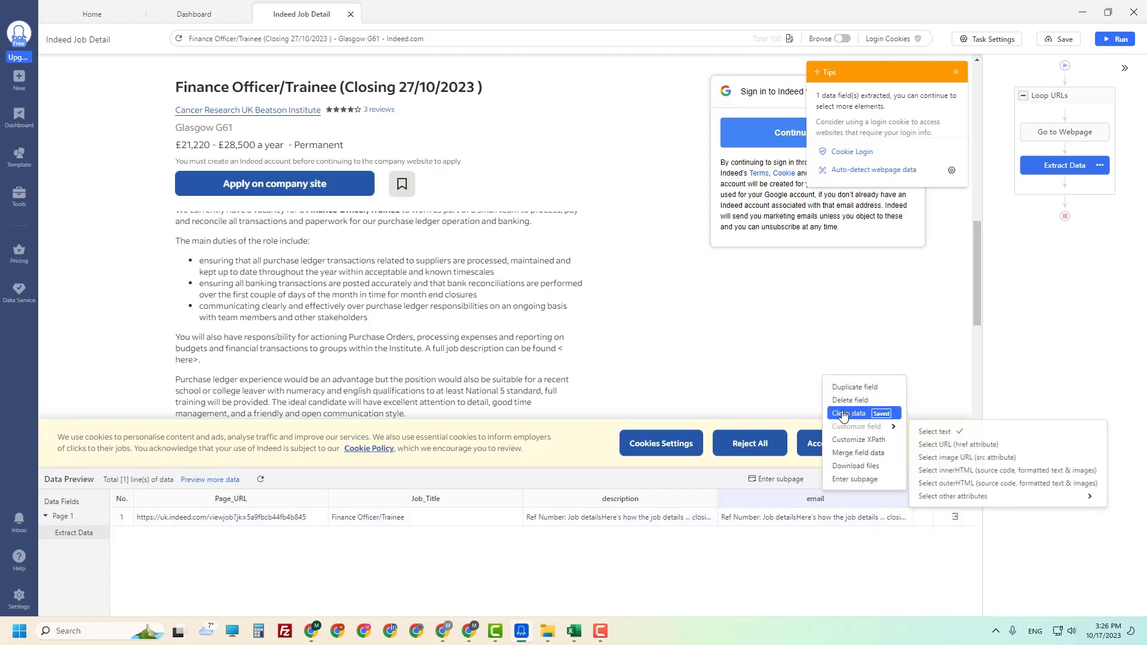
pyautogui.click(848, 413)
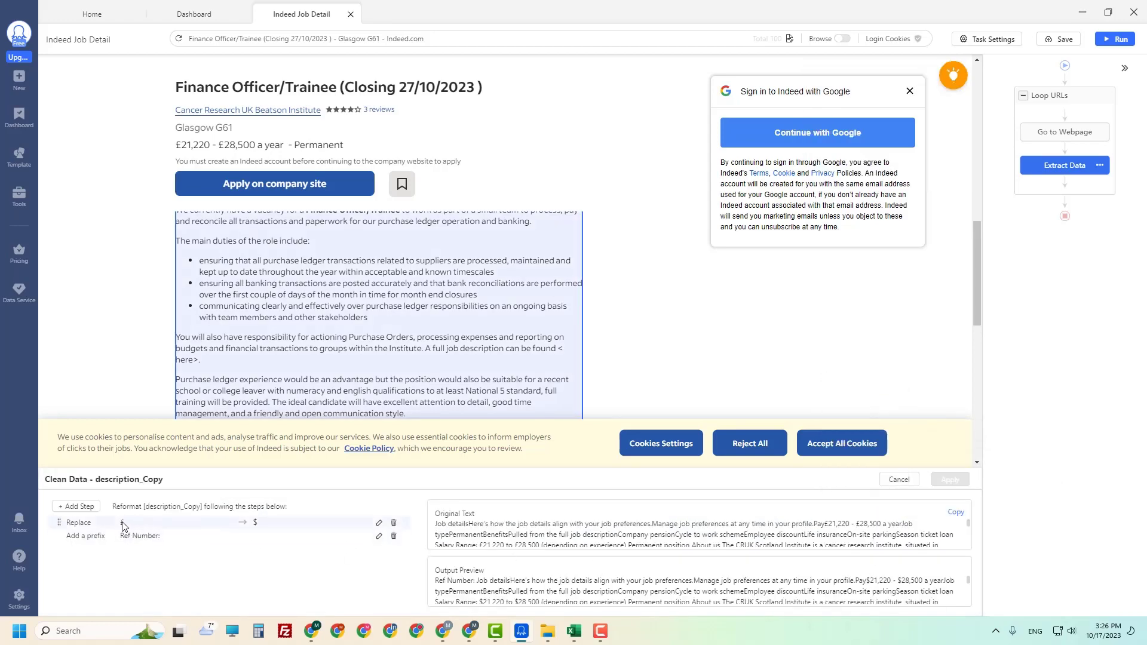
pyautogui.click(394, 536)
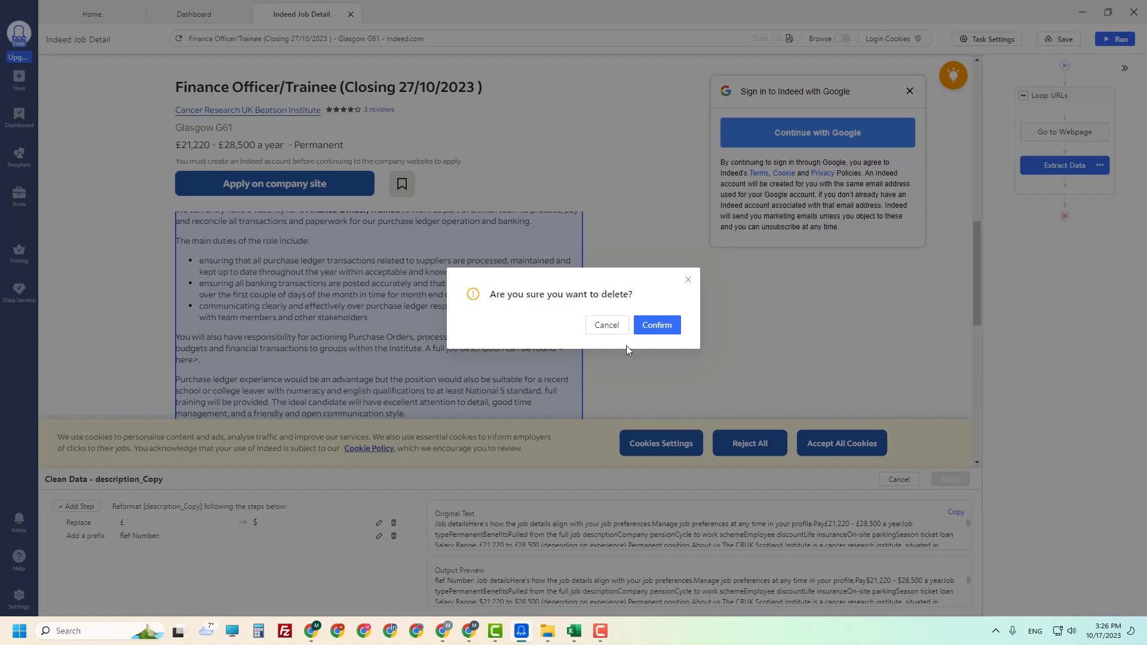
pyautogui.click(653, 327)
pyautogui.click(394, 522)
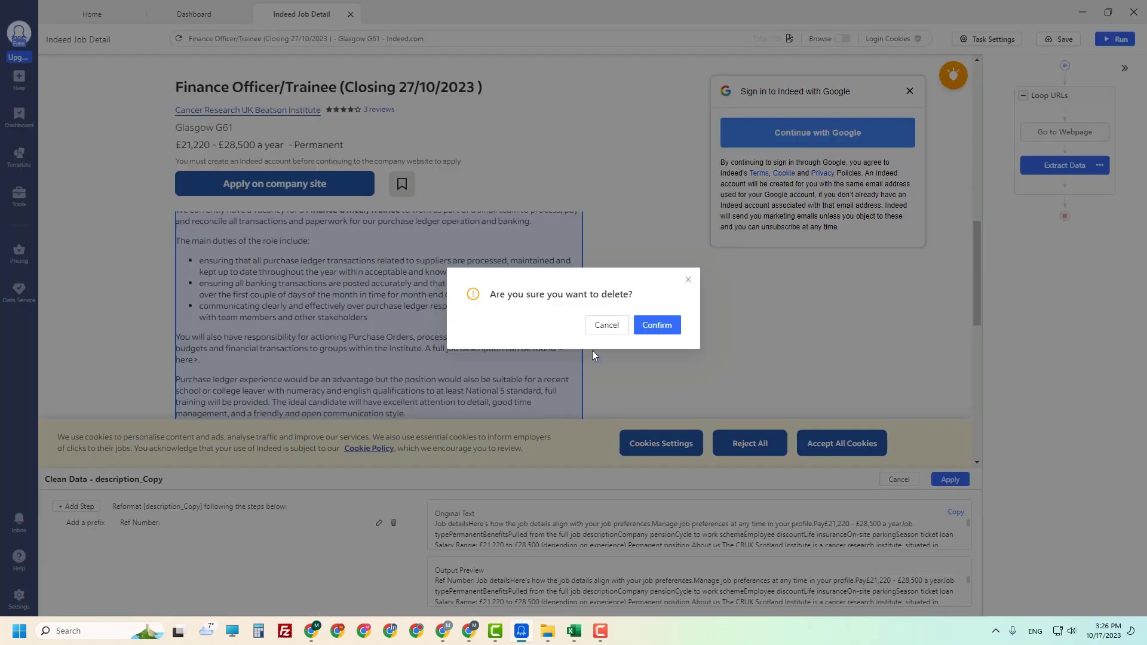
pyautogui.click(651, 327)
# Start a Match with Regular Expression step for the email field and examine the original text around the contact e-mail in the RegEx tool
pyautogui.click(79, 507)
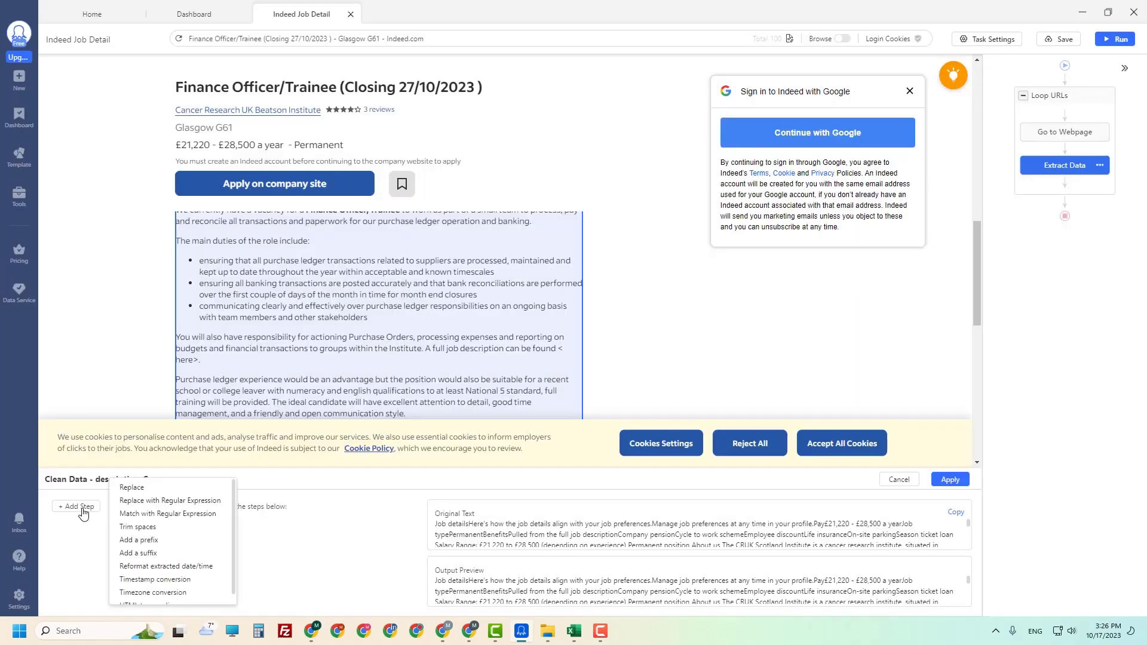
pyautogui.click(173, 517)
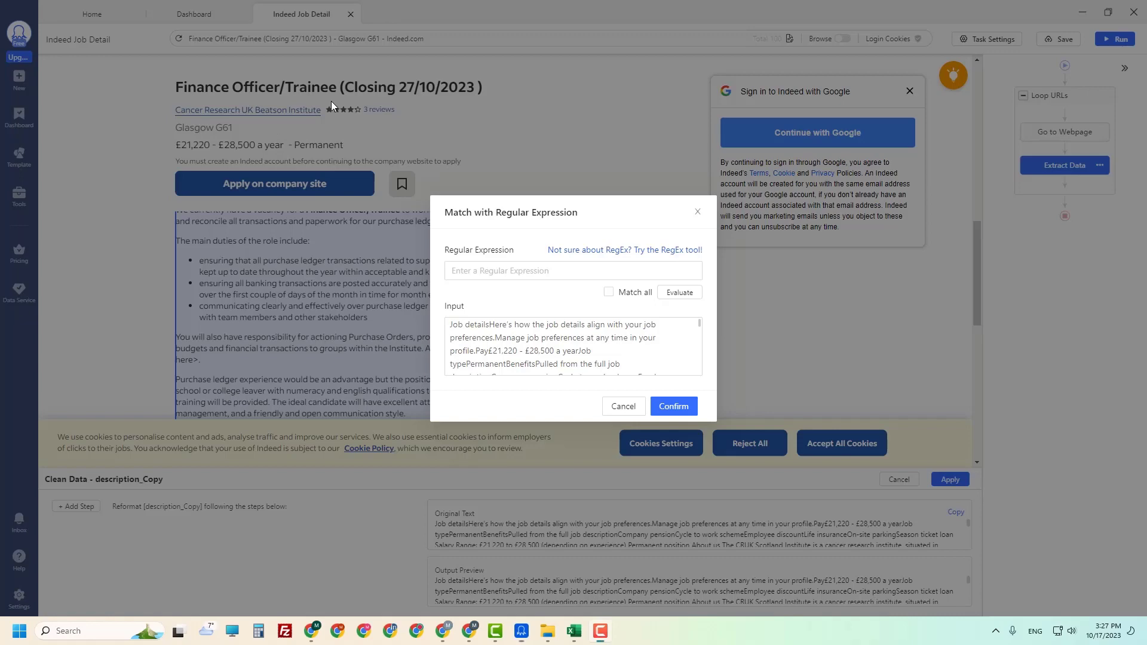
pyautogui.click(682, 251)
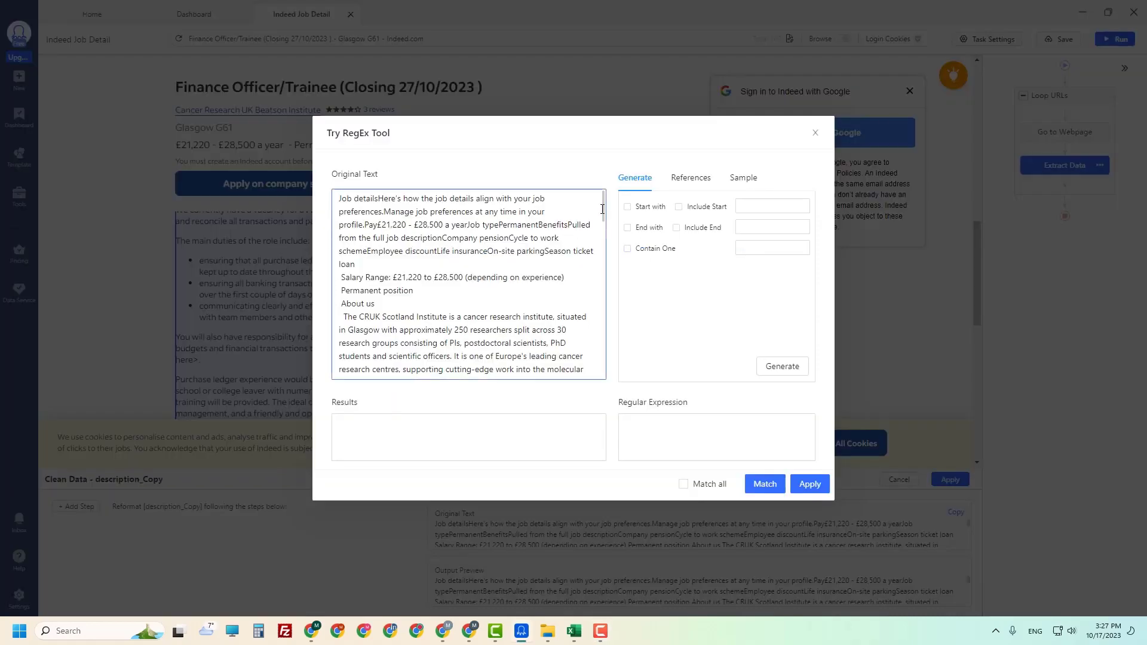
pyautogui.moveTo(603, 218); pyautogui.dragTo(603, 380)
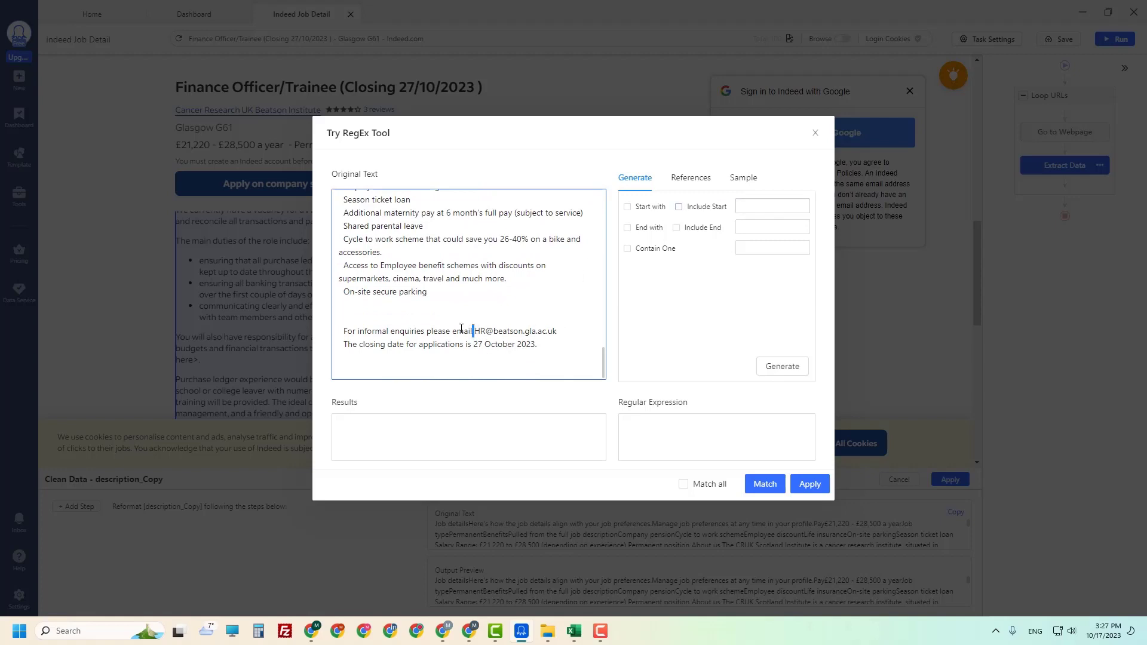
pyautogui.moveTo(603, 361); pyautogui.dragTo(603, 204)
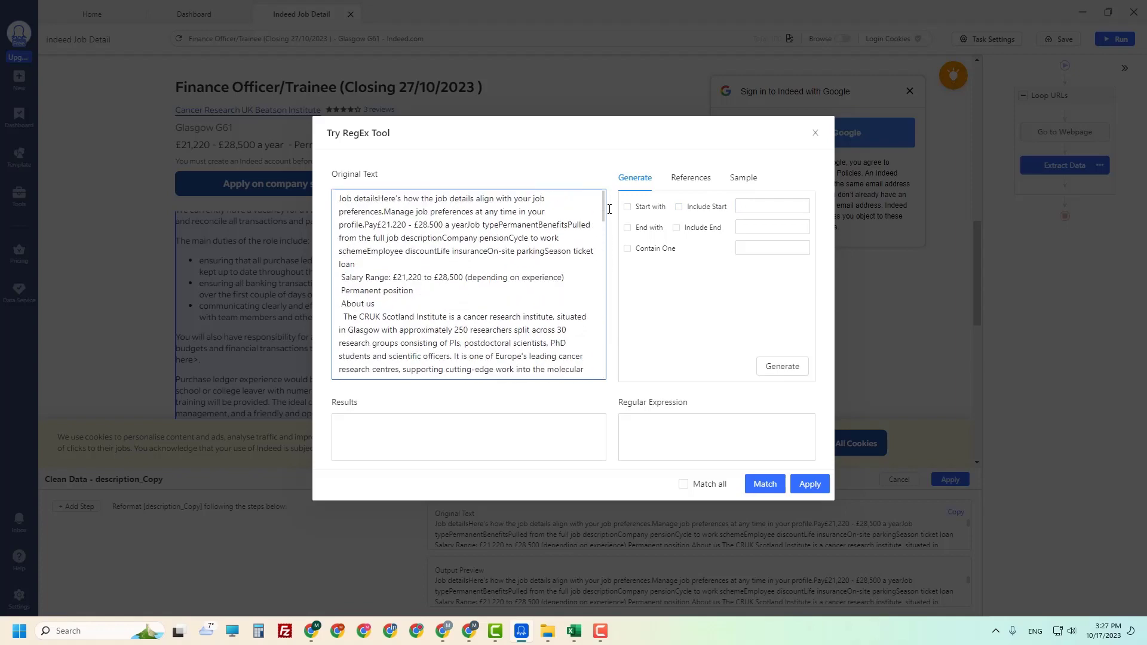
pyautogui.click(816, 133)
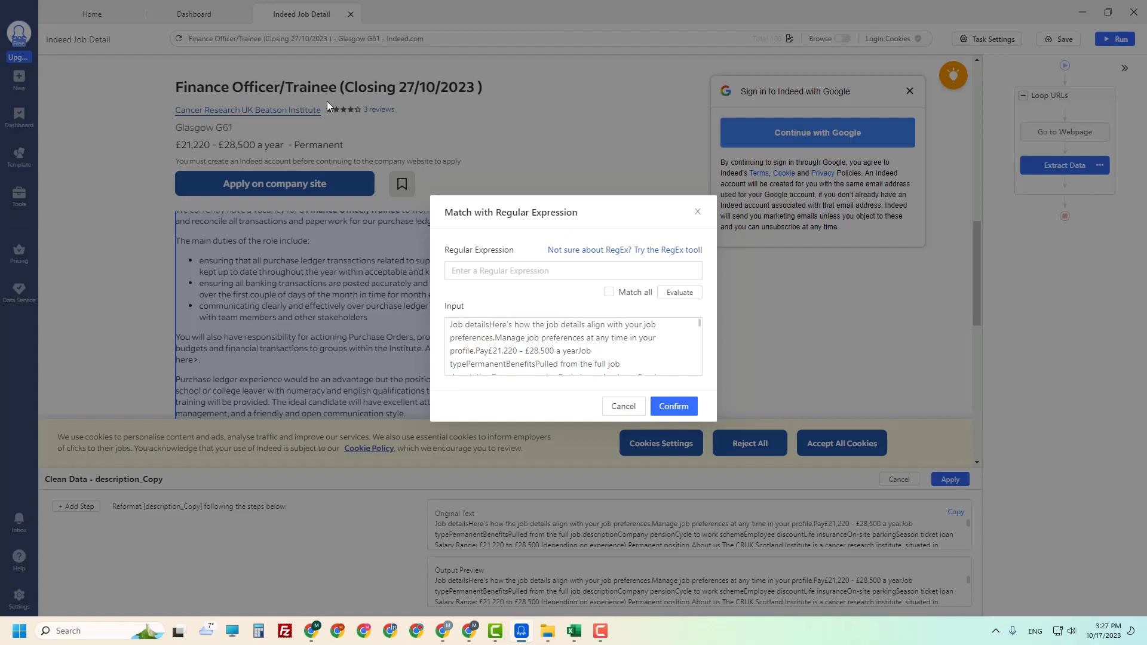
# Switch to ChatGPT, ask it to "write me regular expression to copy email address", and copy the regex code from its reply
pyautogui.hotkey('alt', 'Tab')
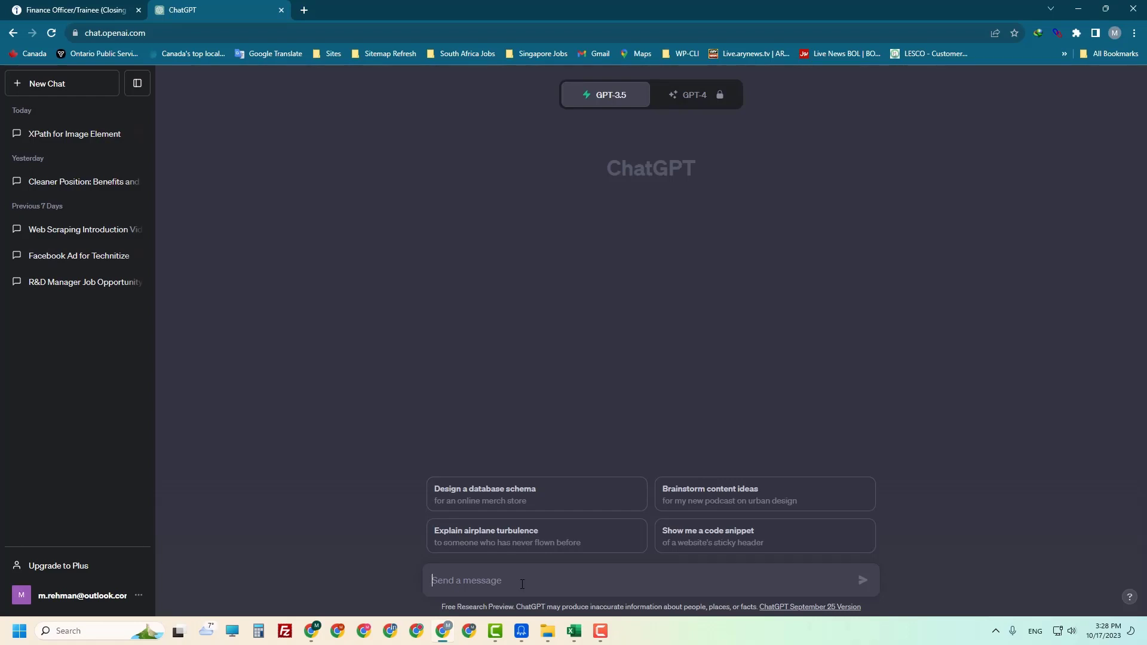
pyautogui.write('wr')
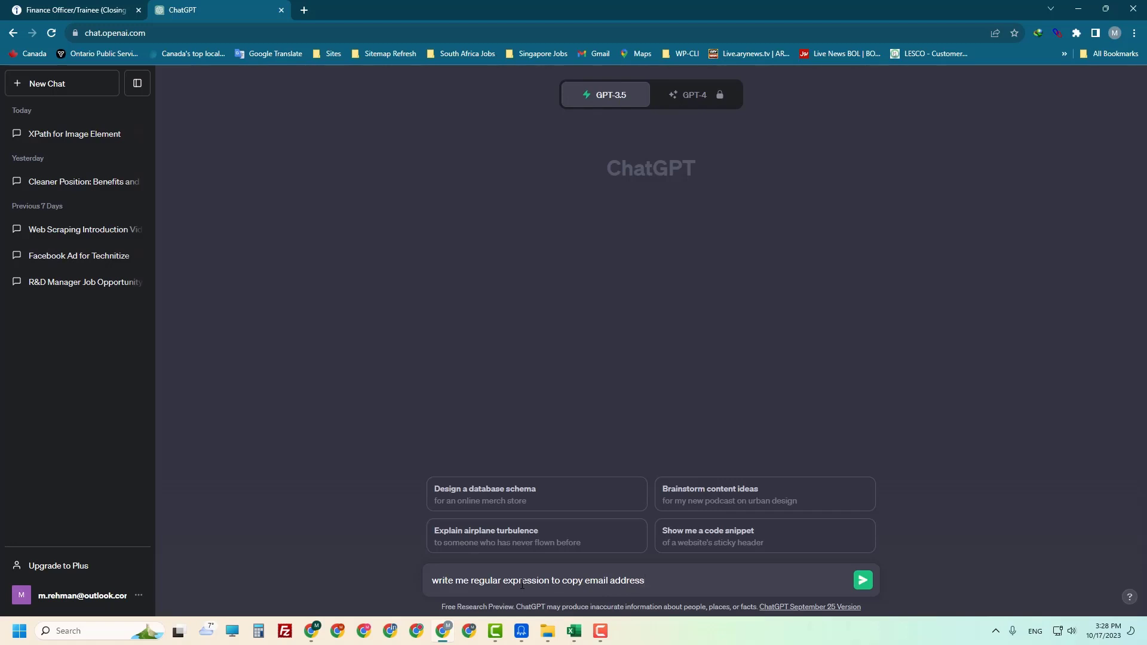
pyautogui.press('Return')
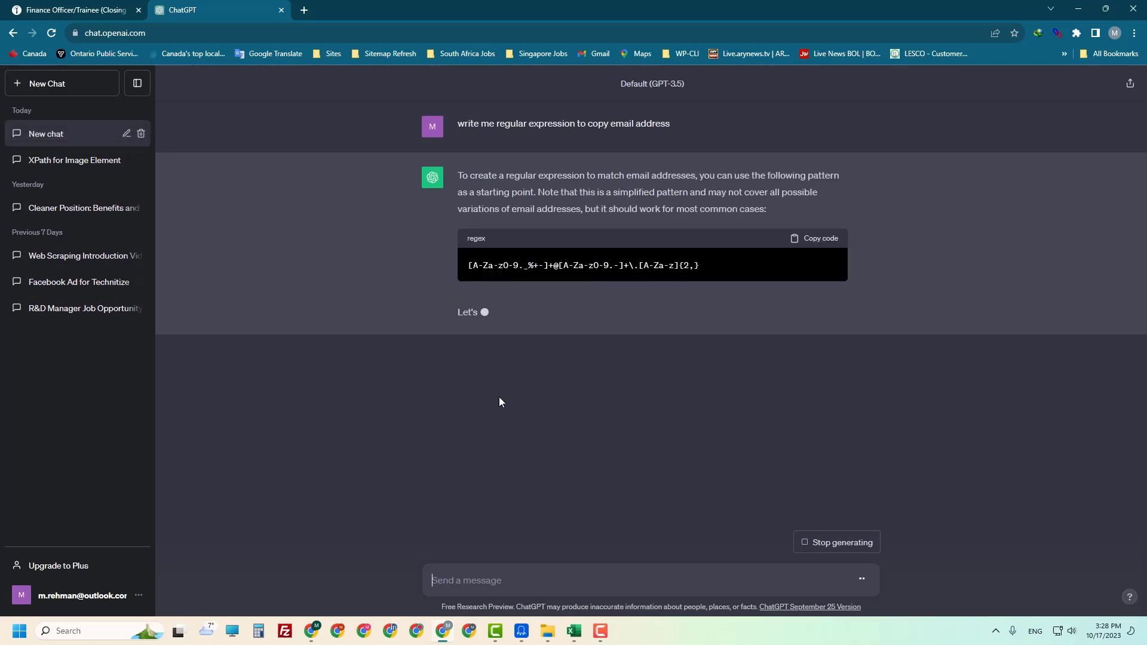
pyautogui.click(823, 245)
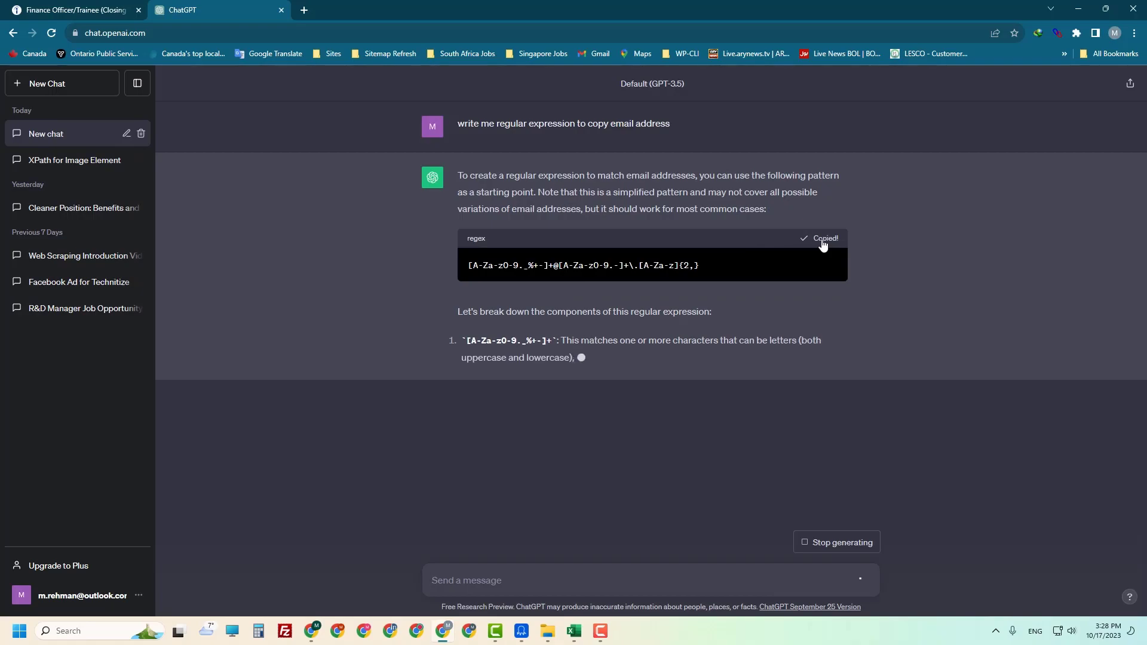
# Back in Octoparse, evaluate the regex [A-Za-z0-9._%+-]+@[A-Za-z0-9.-]+\.[A-Za-z]{2,} for the email field, confirm it, and apply the cleaning
pyautogui.hotkey('alt', 'Tab')
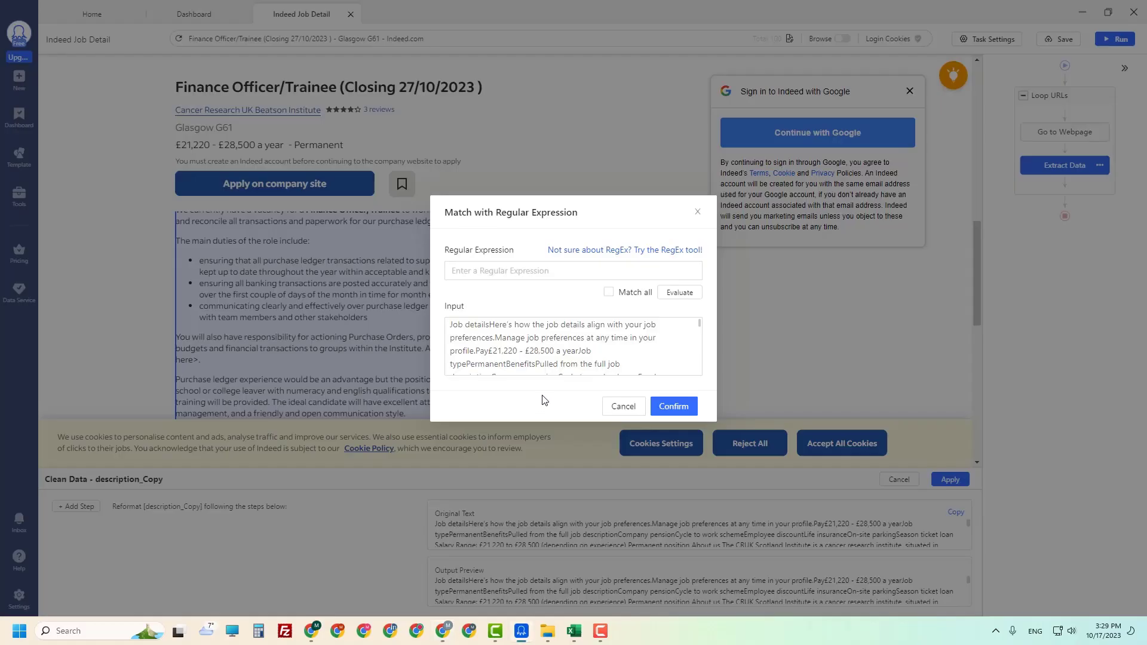
pyautogui.click(515, 271)
pyautogui.hotkey('ctrl', 'v')
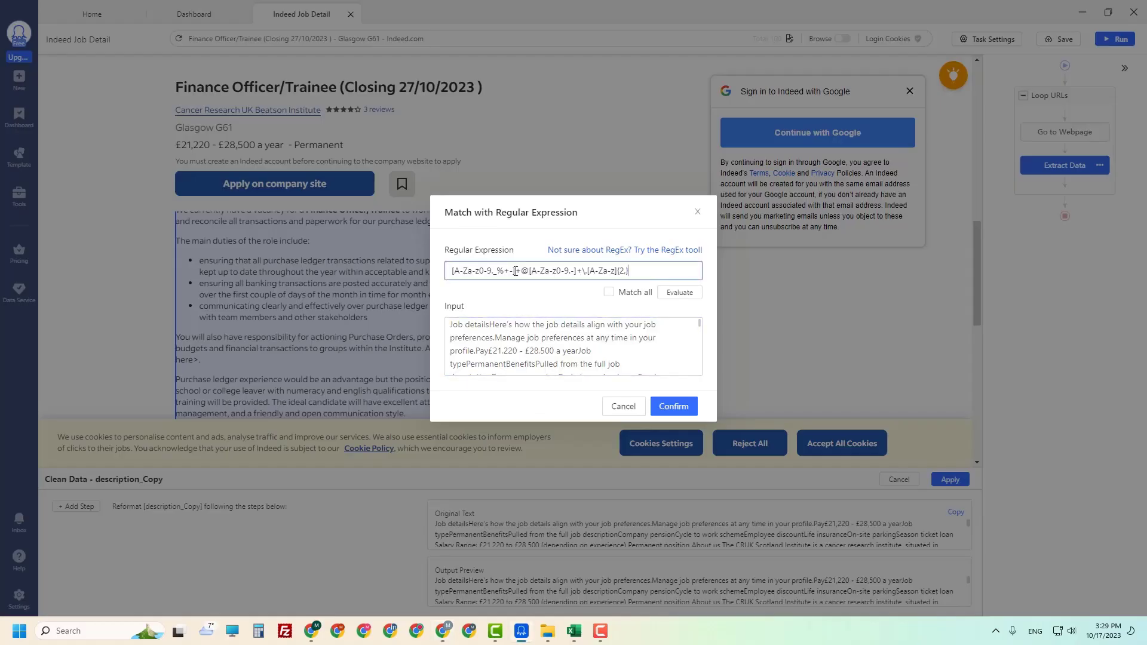
pyautogui.click(681, 296)
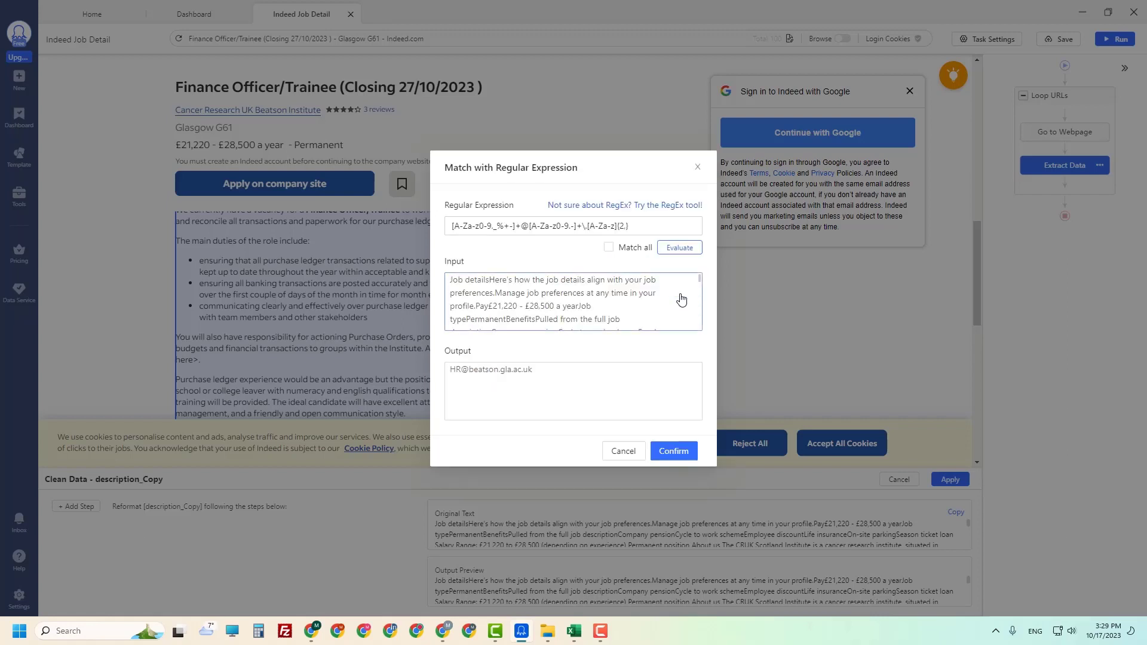
pyautogui.click(540, 368)
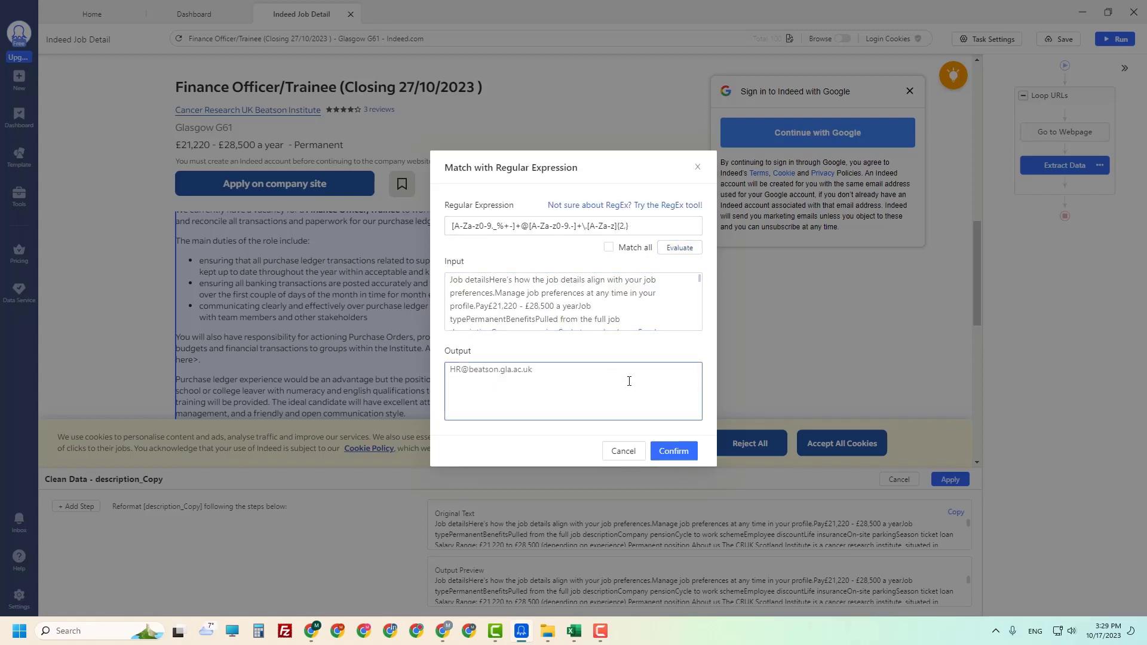
pyautogui.click(674, 453)
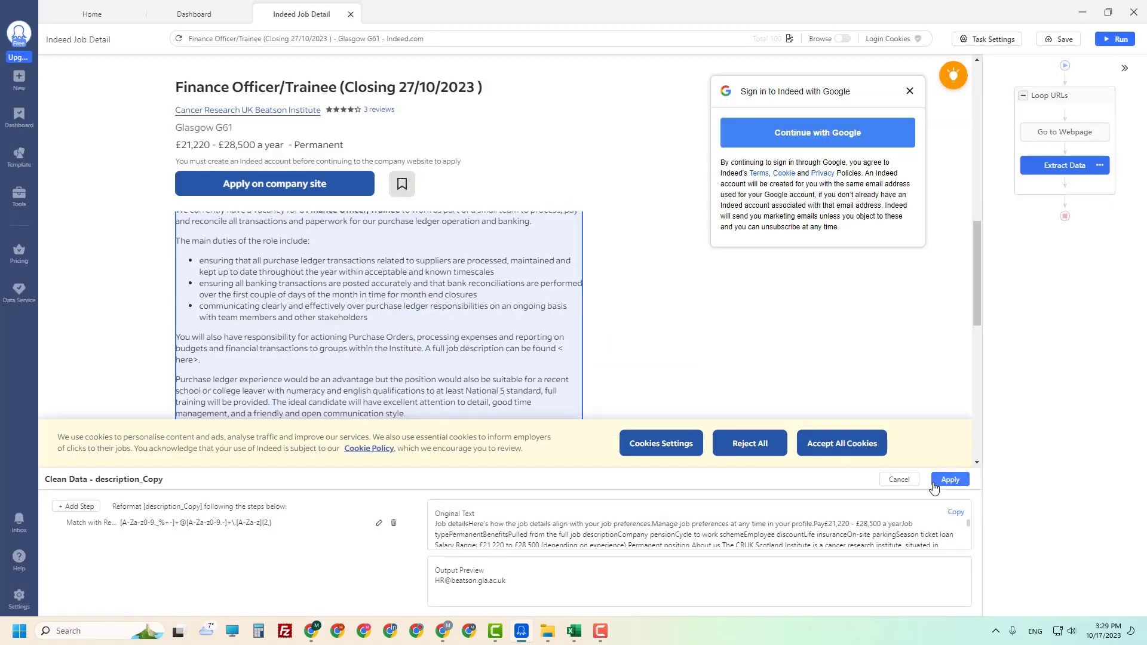
pyautogui.click(951, 480)
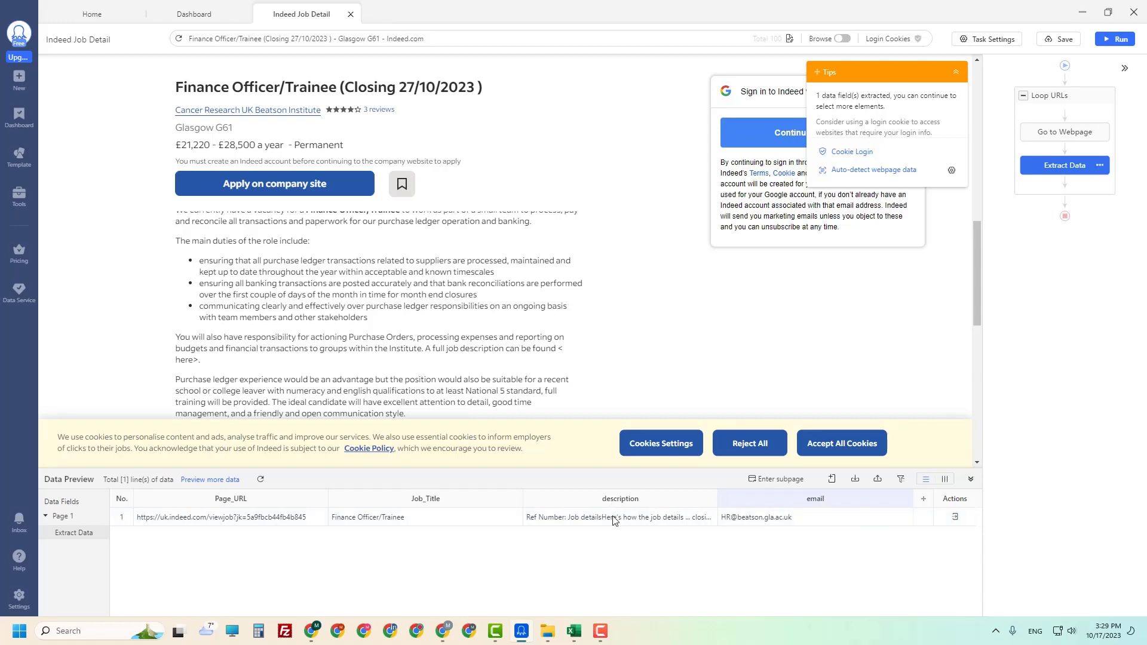
pyautogui.scroll(-5, 473, 335)
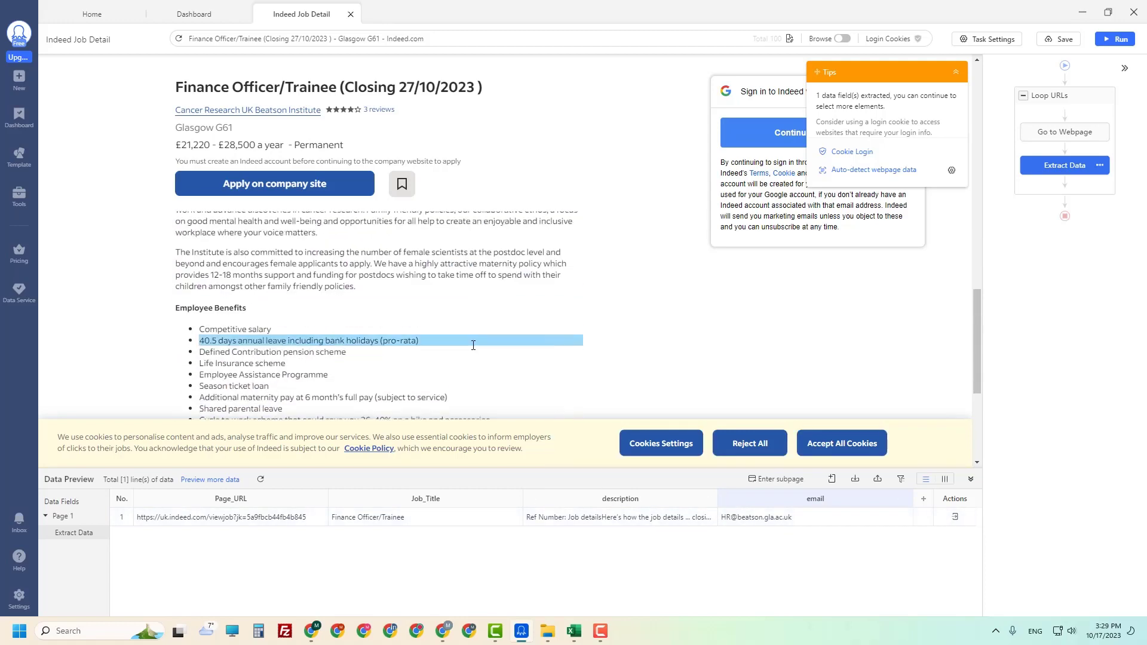
pyautogui.scroll(11, 473, 346)
pyautogui.scroll(-11, 475, 348)
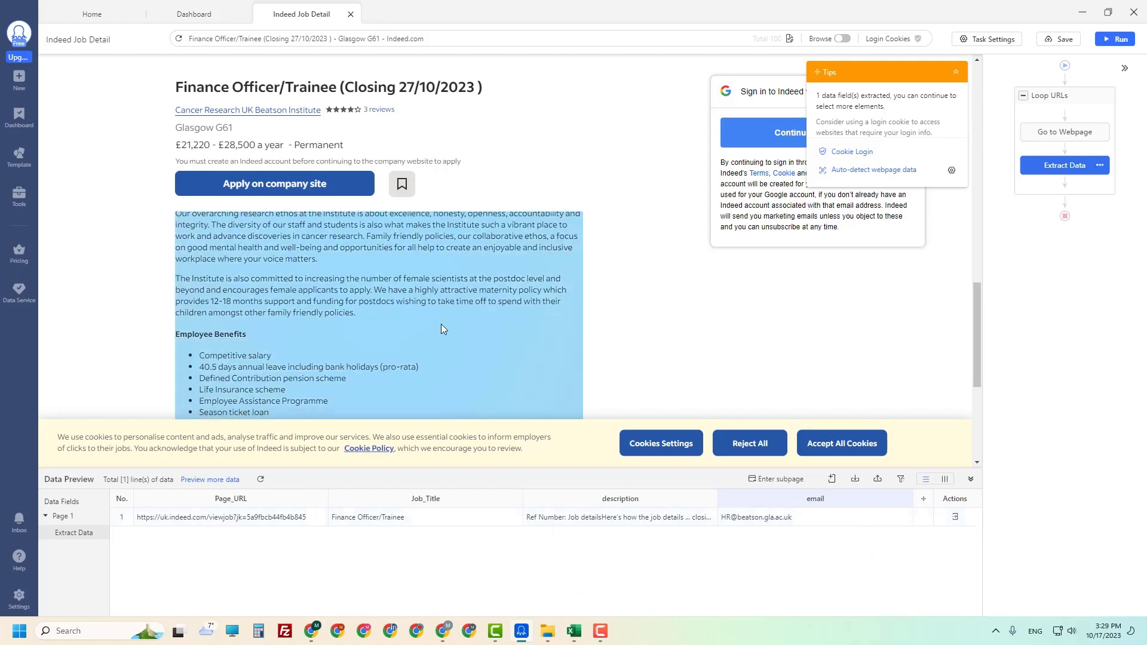
pyautogui.scroll(-5, 441, 324)
pyautogui.scroll(2, 442, 328)
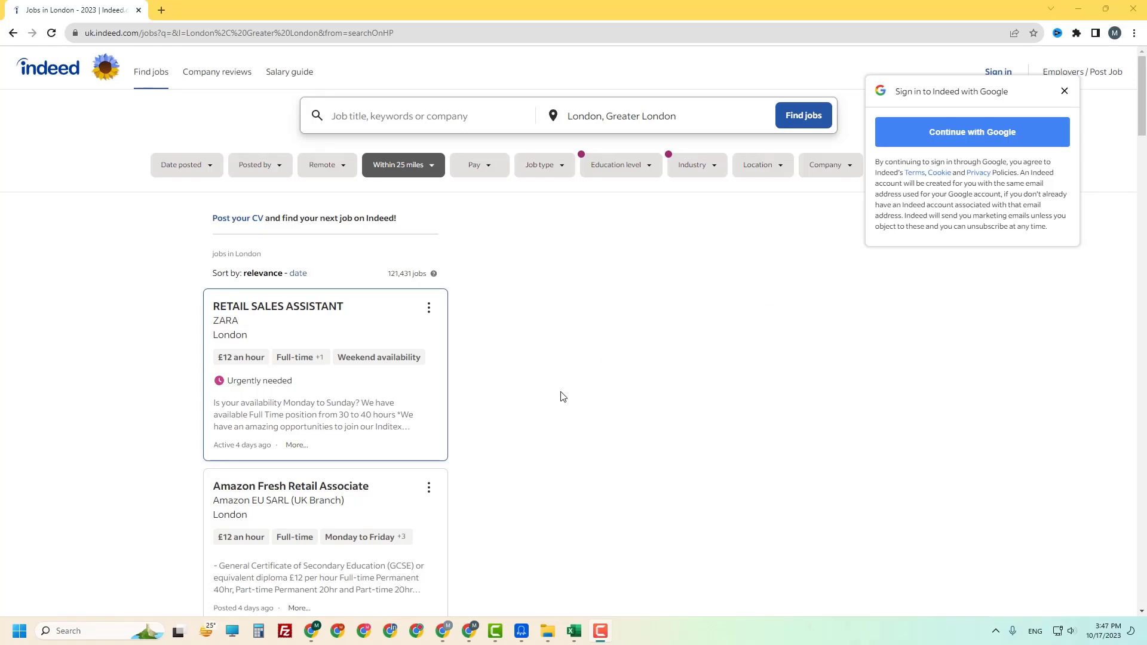
# Open the second page of Indeed's London job results, dismiss the job alert pop-up, and examine the pagination controls
pyautogui.moveTo(1142, 108); pyautogui.dragTo(1143, 531)
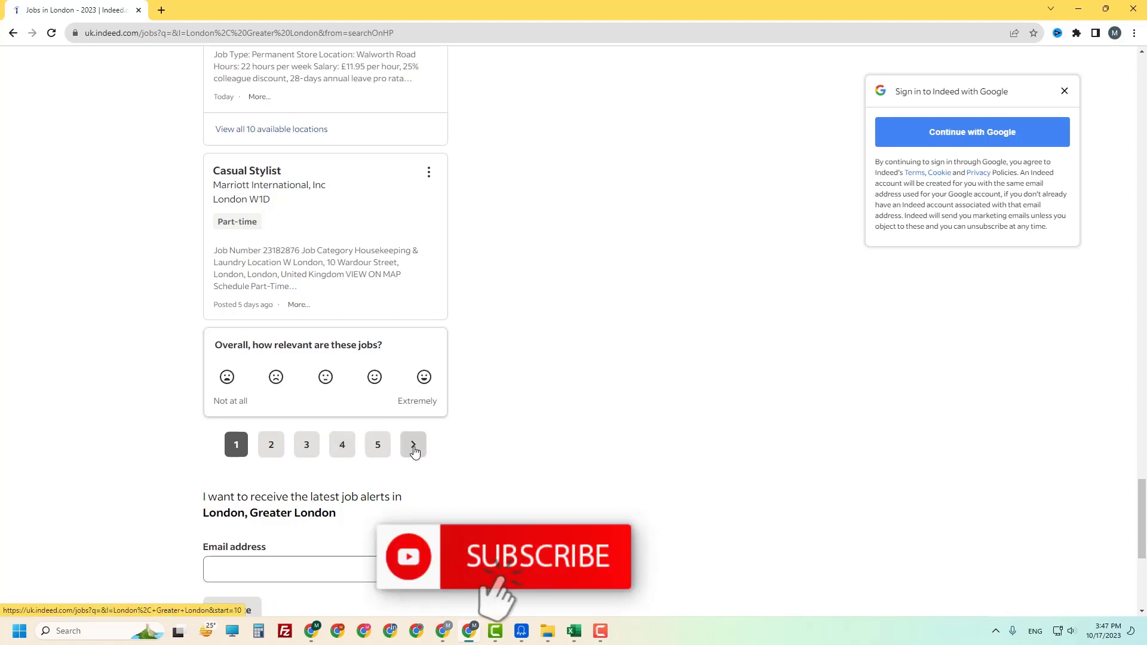
pyautogui.click(413, 443)
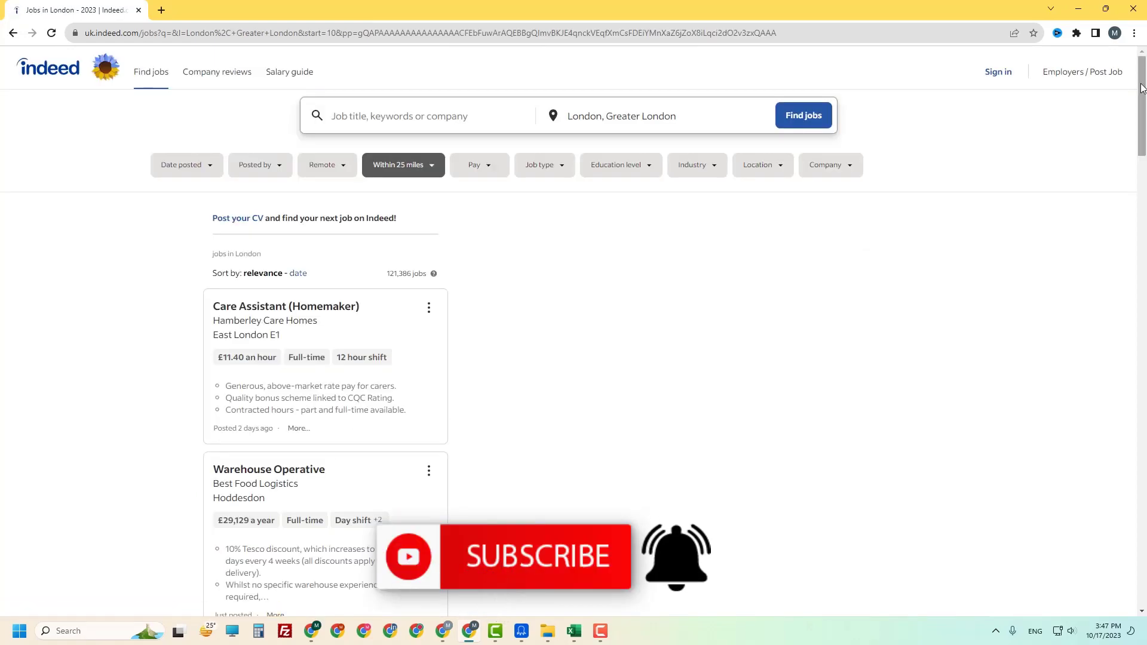
pyautogui.moveTo(1142, 87); pyautogui.dragTo(1142, 113)
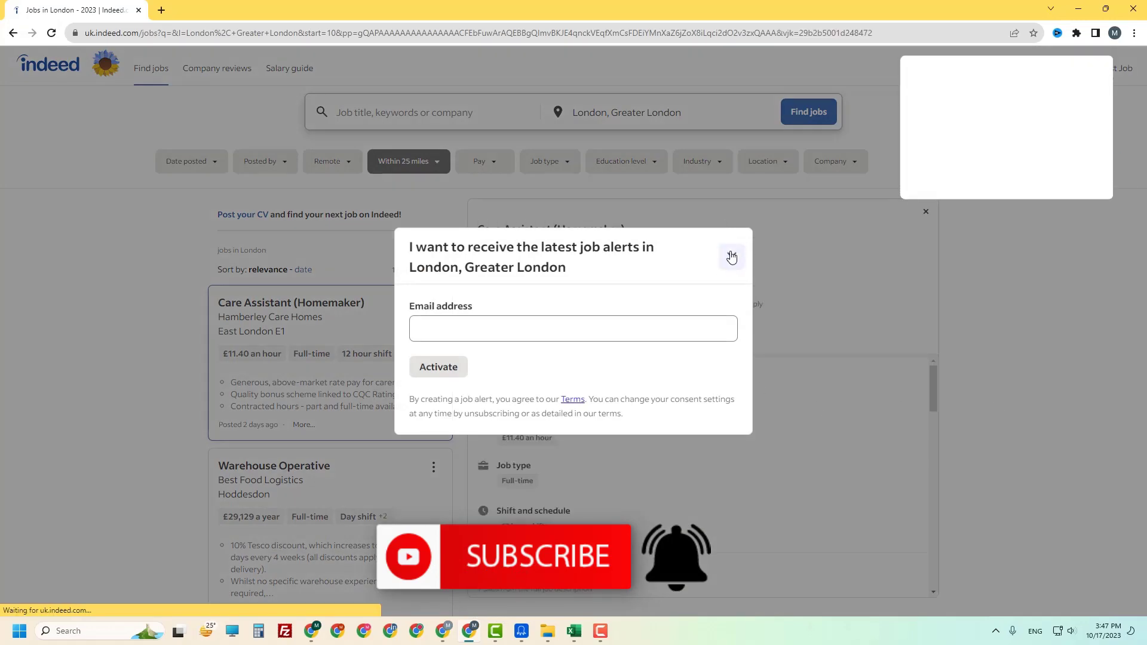
pyautogui.click(730, 256)
pyautogui.moveTo(1142, 105); pyautogui.dragTo(1142, 505)
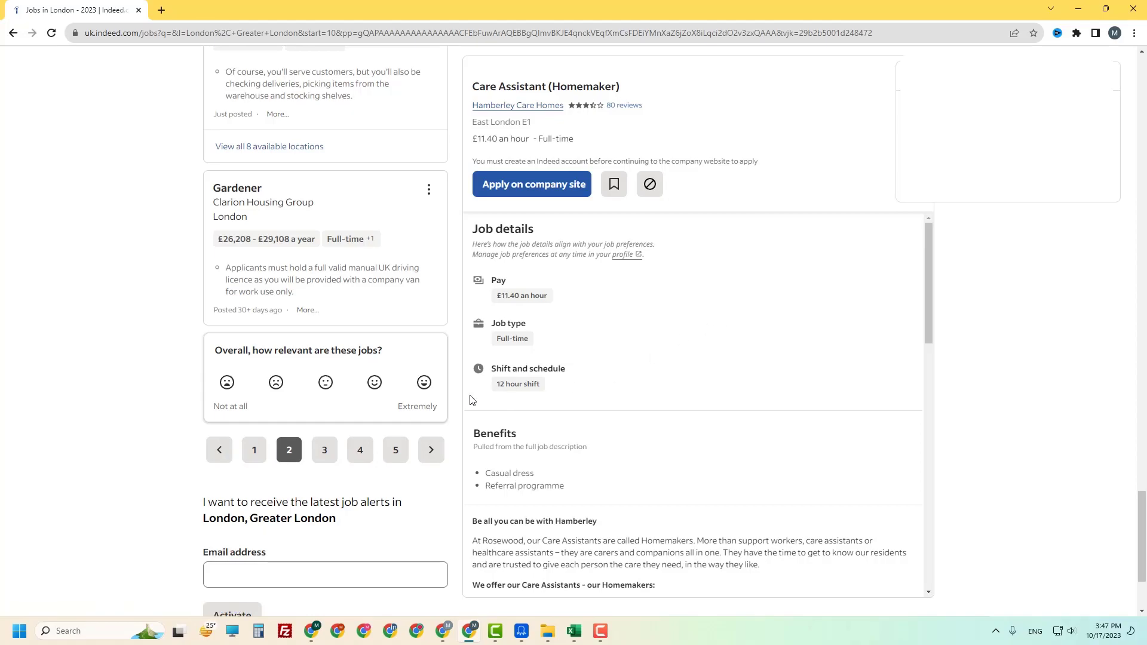
# Switch to the LinkedIn jobs search for London, England, United Kingdom and look through the results list
pyautogui.hotkey('alt', 'Tab')
pyautogui.hotkey('alt', 'Tab')
pyautogui.hotkey('alt', 'Tab')
pyautogui.press('Tab')
pyautogui.press('Tab')
pyautogui.press('Tab')
pyautogui.scroll(-5, 418, 298)
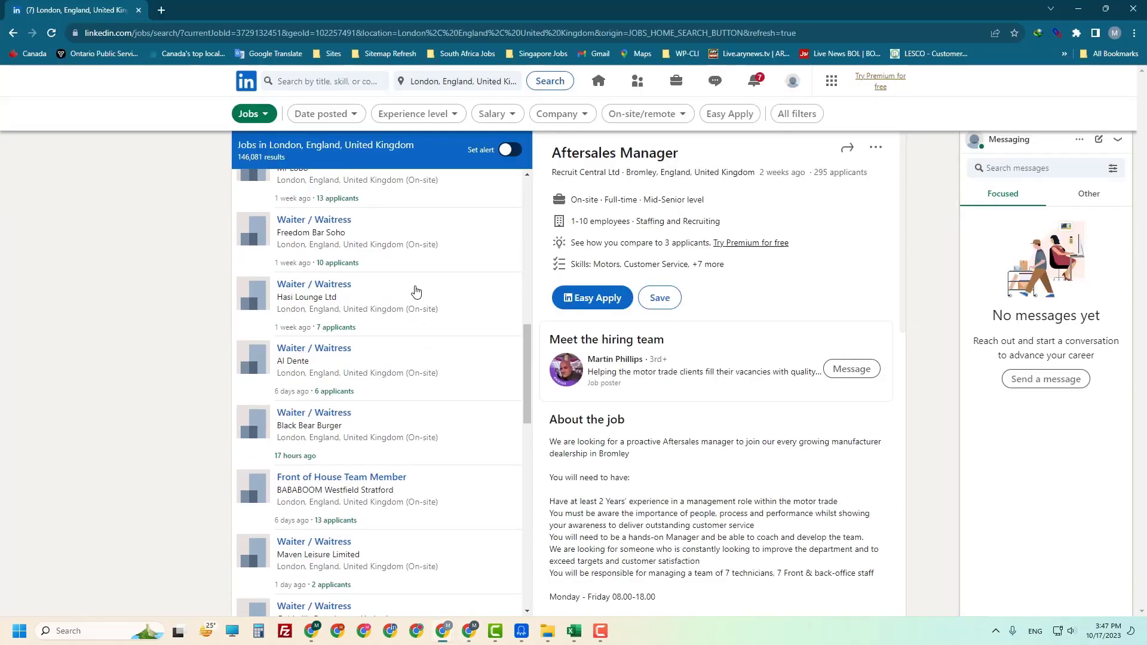
pyautogui.scroll(-12, 385, 317)
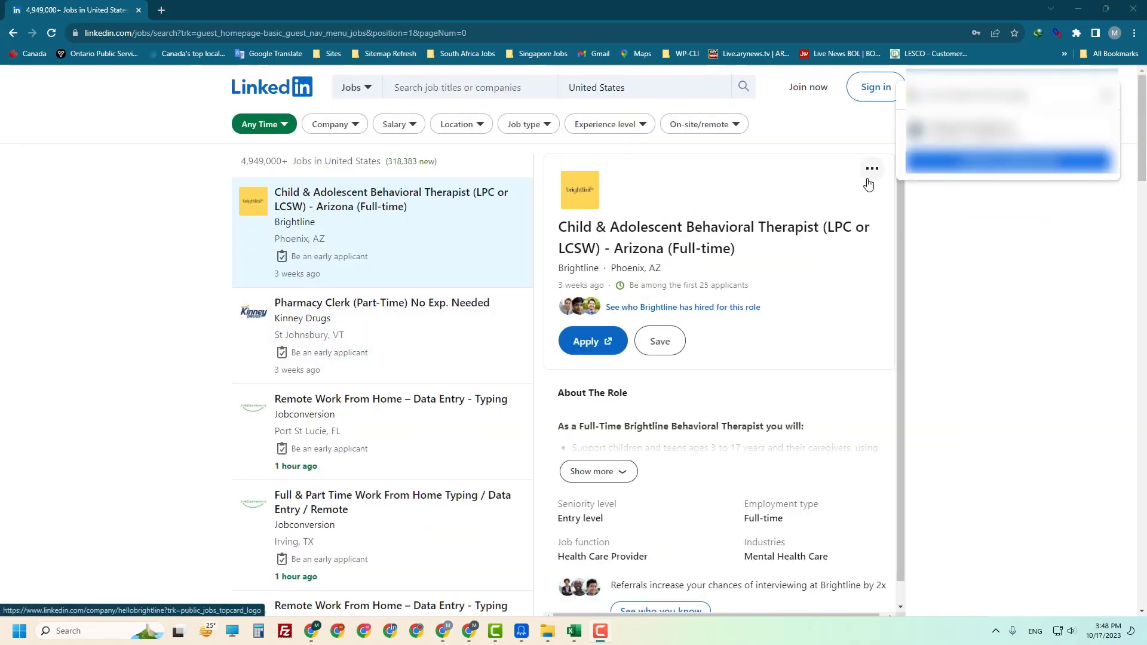
# Dismiss the sign-in prompt on LinkedIn's public United States jobs page and examine how the list loads down to See more jobs
pyautogui.click(1105, 95)
pyautogui.scroll(-5, 466, 291)
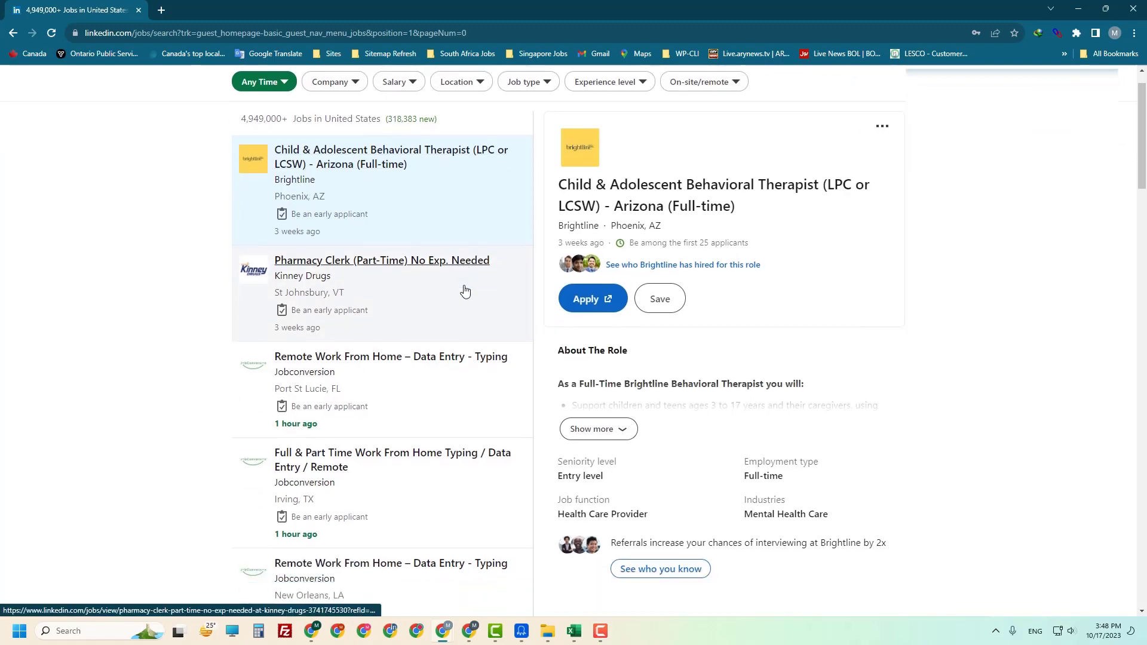
pyautogui.scroll(-15, 466, 291)
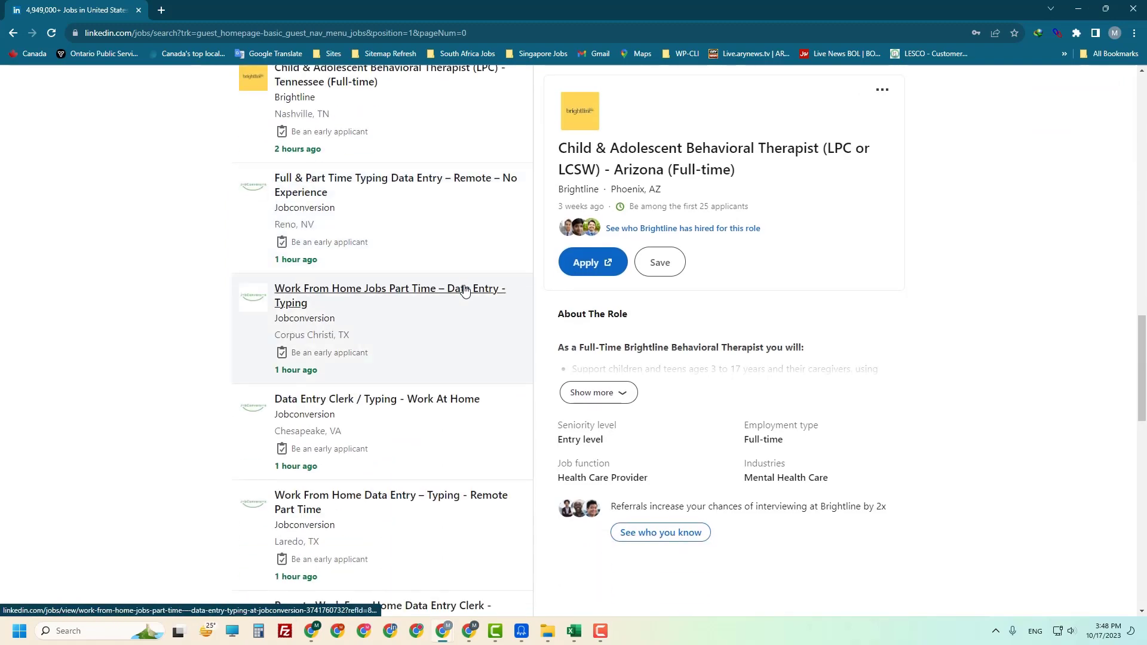
pyautogui.scroll(-7, 488, 290)
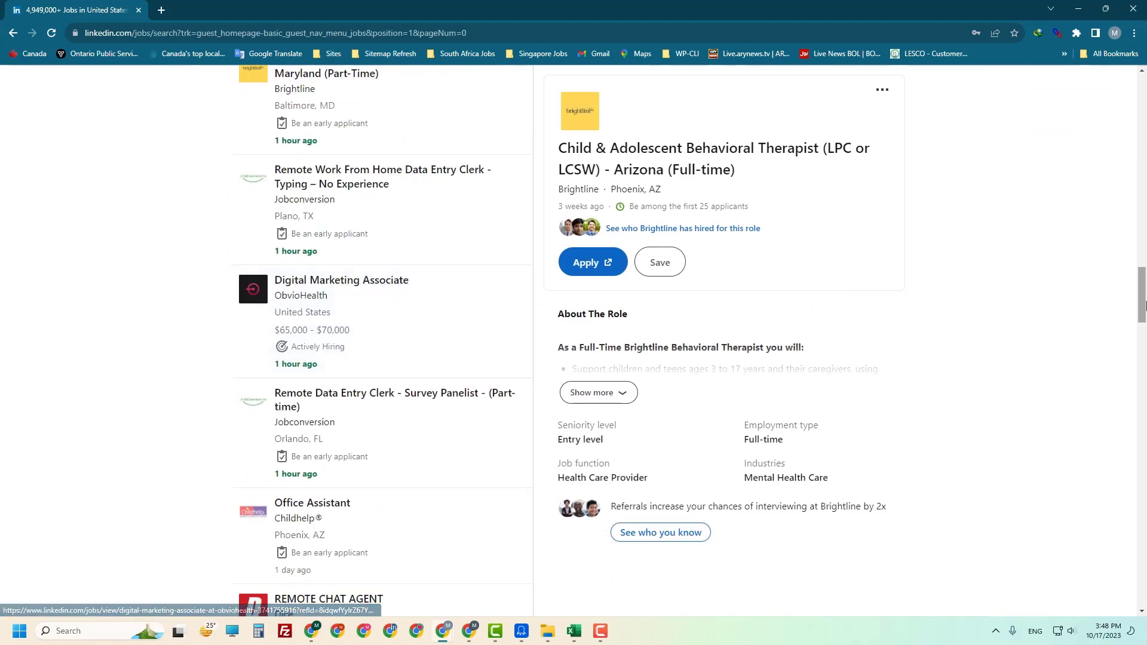
pyautogui.moveTo(1143, 307); pyautogui.dragTo(1124, 503)
pyautogui.scroll(-7, 1123, 504)
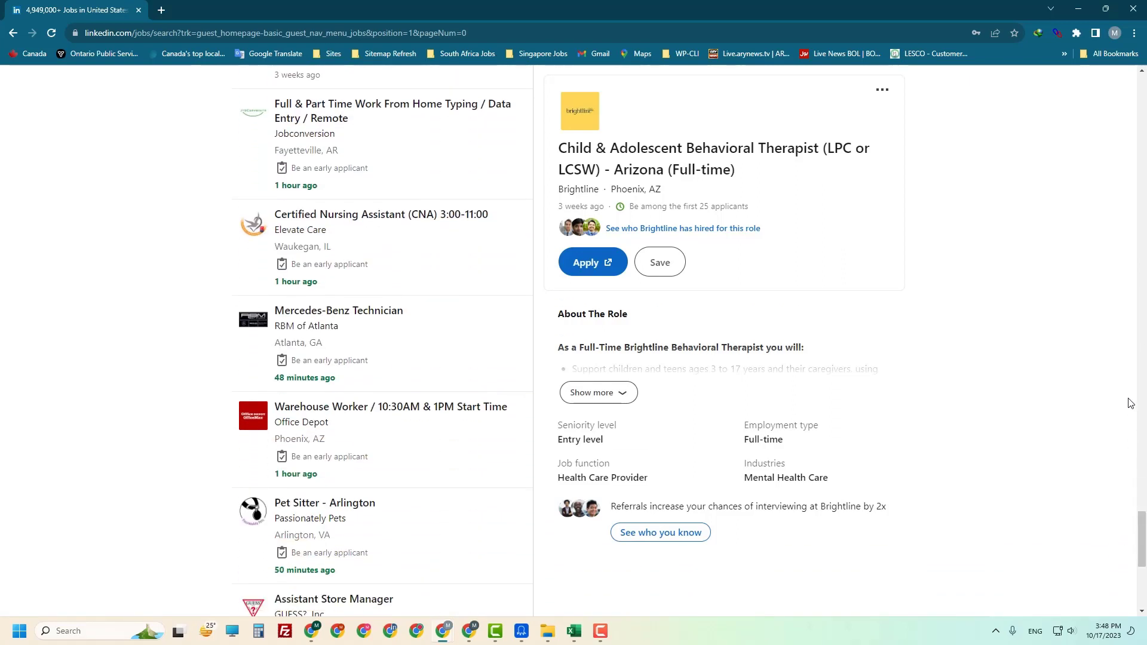
pyautogui.moveTo(1142, 527); pyautogui.dragTo(1141, 600)
pyautogui.moveTo(1141, 466); pyautogui.dragTo(1142, 606)
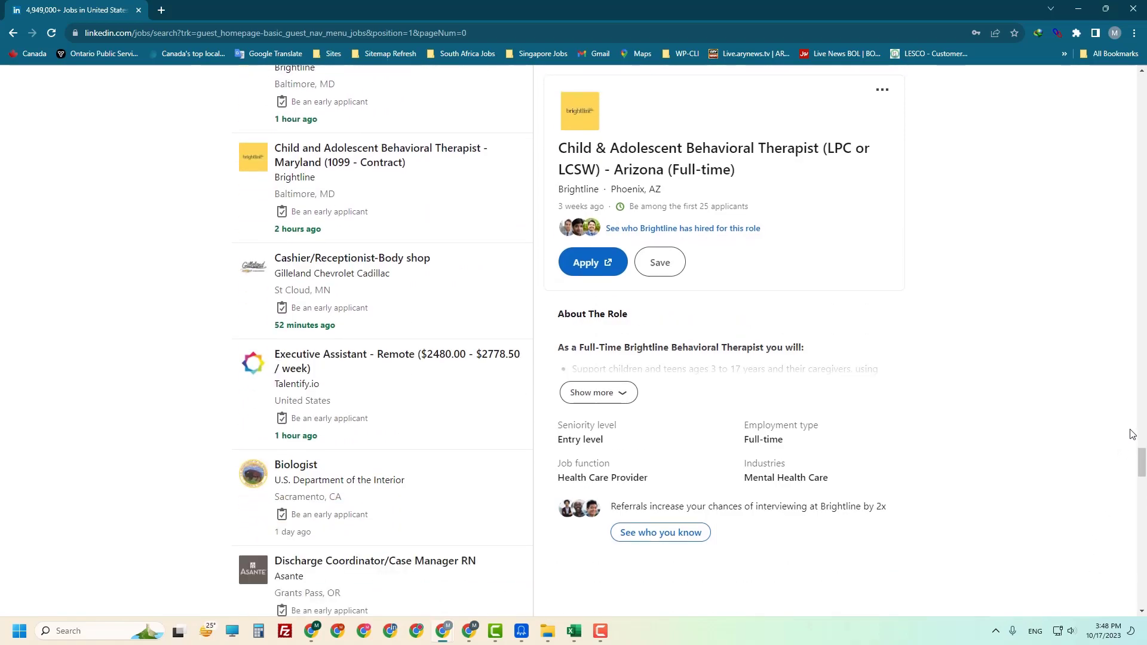
pyautogui.moveTo(1141, 457); pyautogui.dragTo(1143, 600)
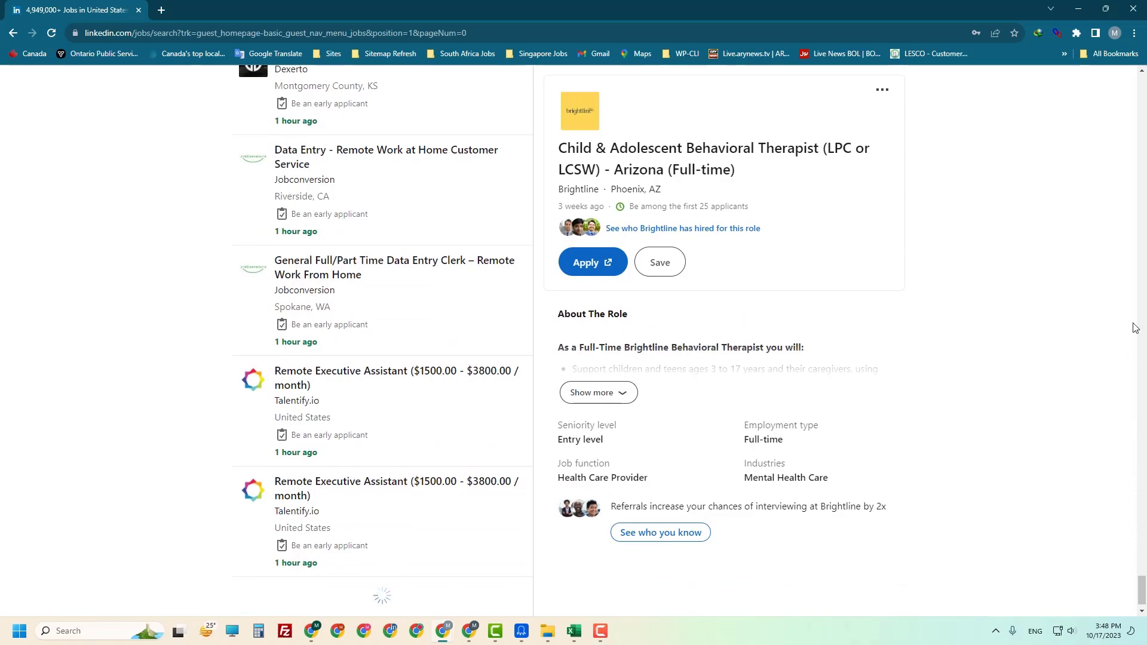
pyautogui.moveTo(1141, 493); pyautogui.dragTo(1142, 598)
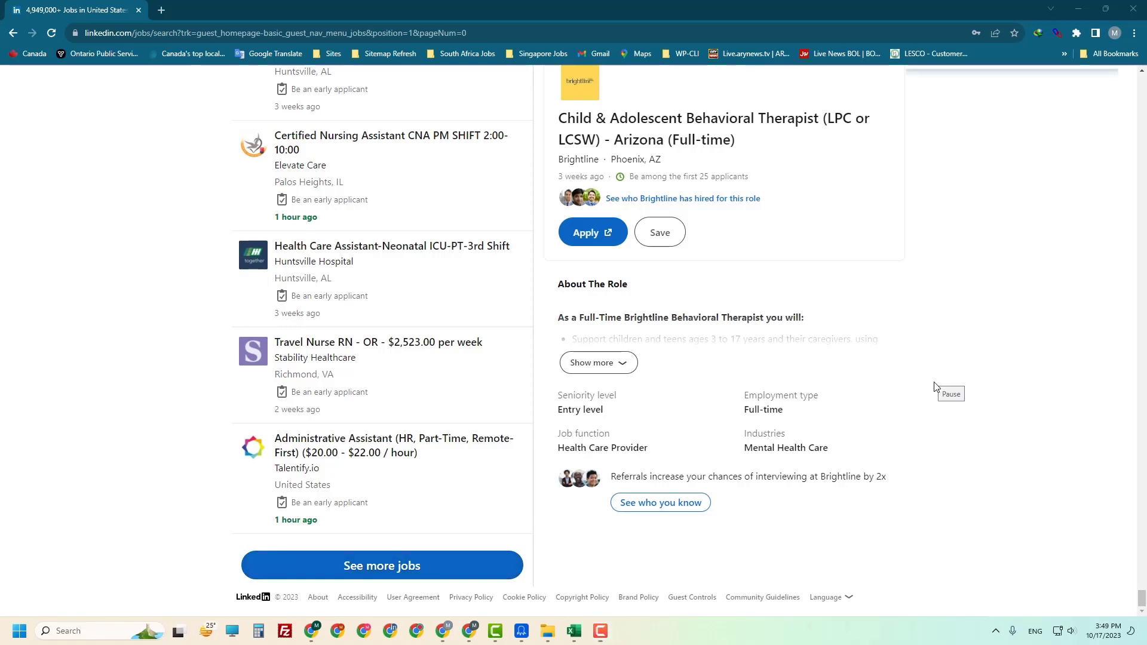
# Compare Indeed's numbered pagination with the See more jobs control on LinkedIn
pyautogui.hotkey('alt', 'Tab')
pyautogui.hotkey('alt', 'Tab')
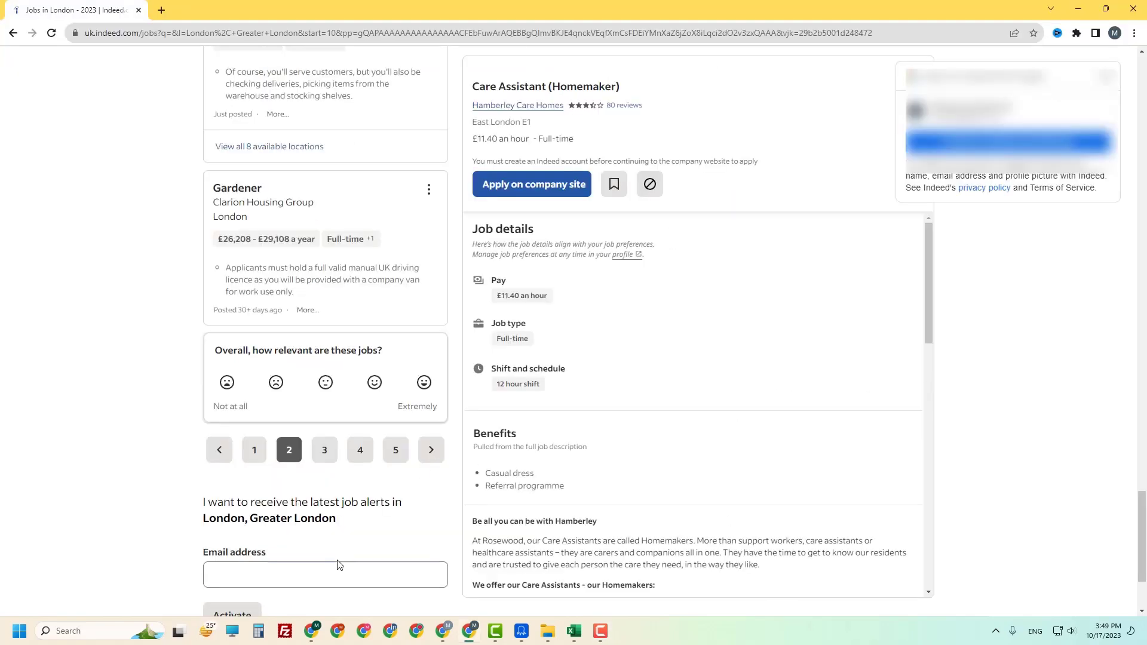
pyautogui.hotkey('alt', 'Tab')
pyautogui.hotkey('alt', 'Tab')
pyautogui.hotkey('alt', 'Tab')
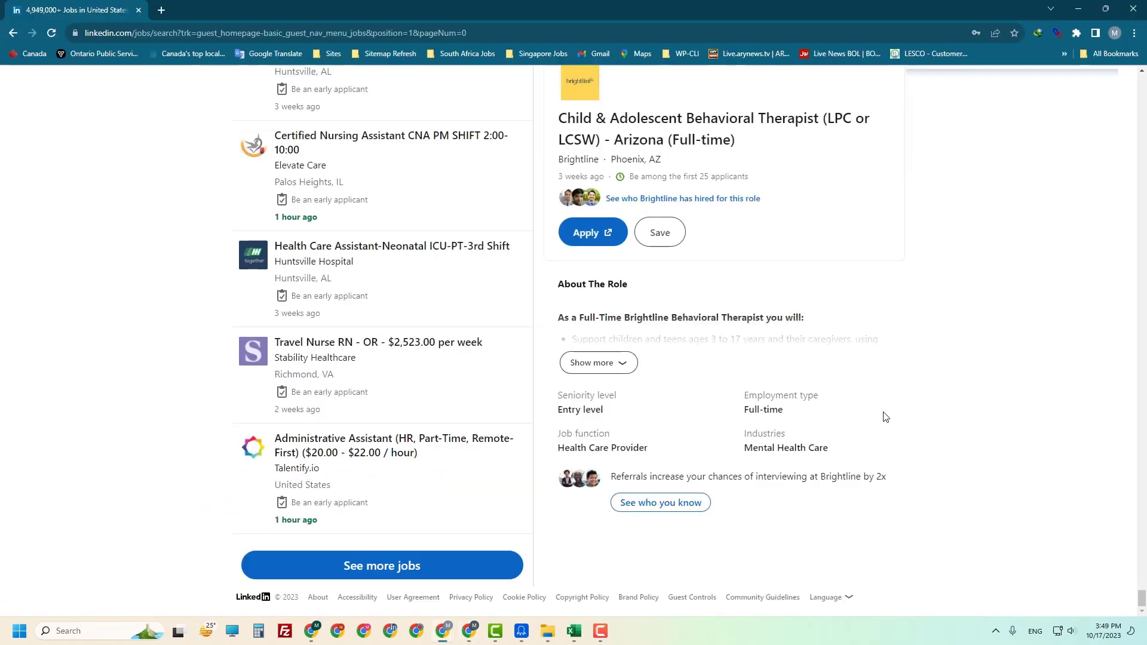
pyautogui.hotkey('alt', 'Tab')
pyautogui.hotkey('alt', 'Tab')
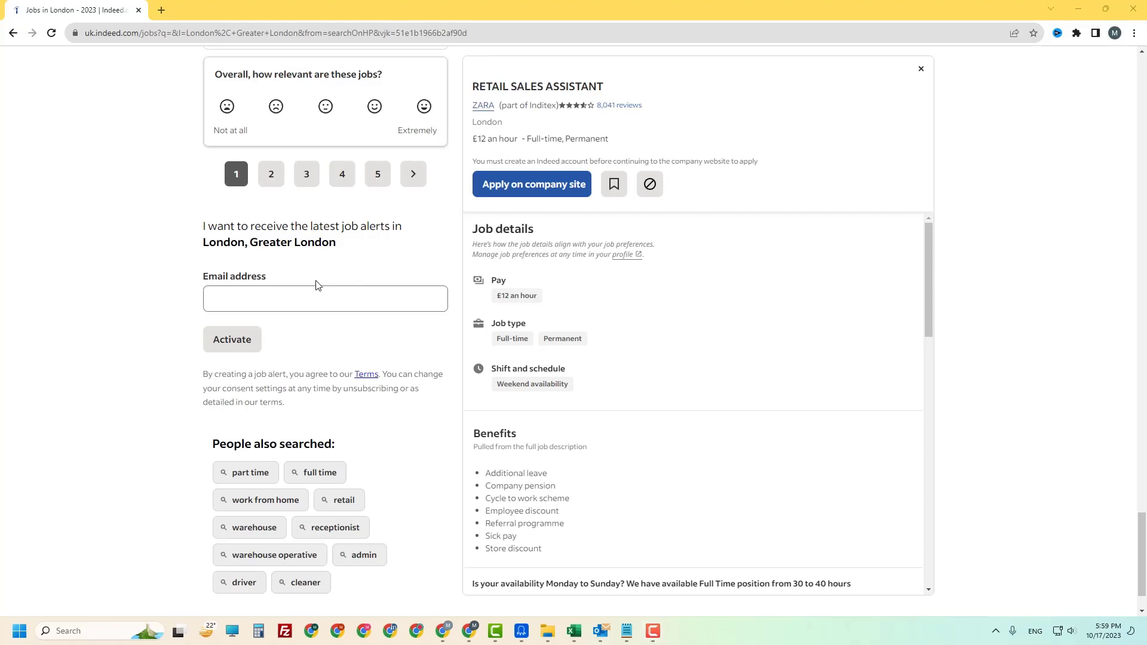
pyautogui.hotkey('alt', 'Tab')
pyautogui.hotkey('alt', 'Tab')
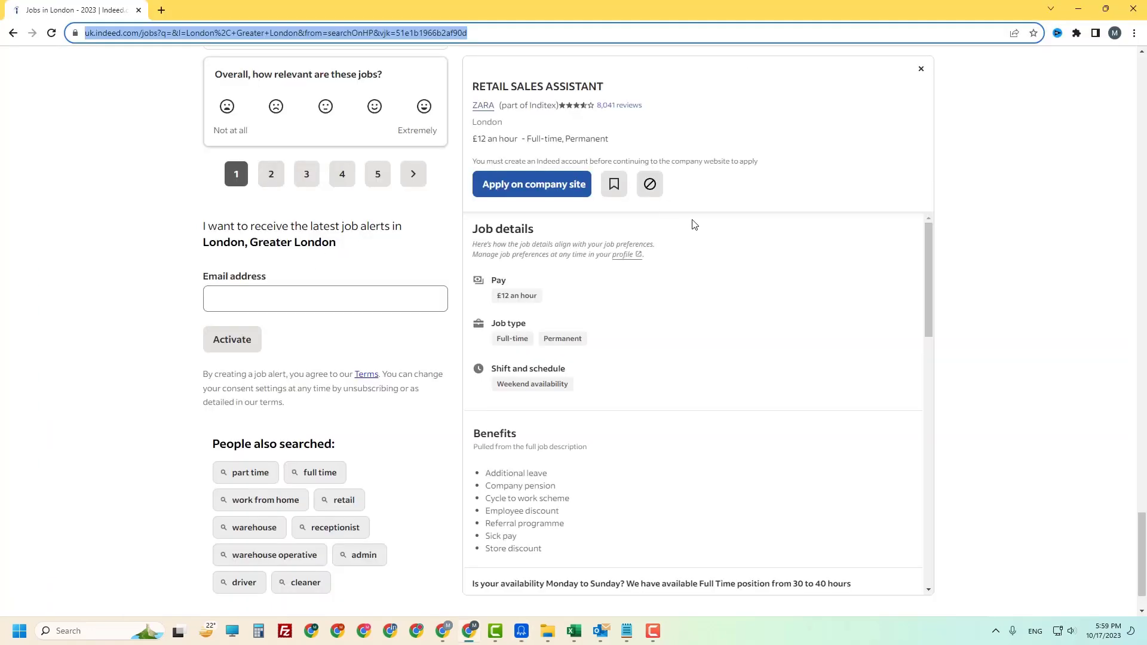
pyautogui.hotkey('alt', 'Tab')
pyautogui.moveTo(18, 83)
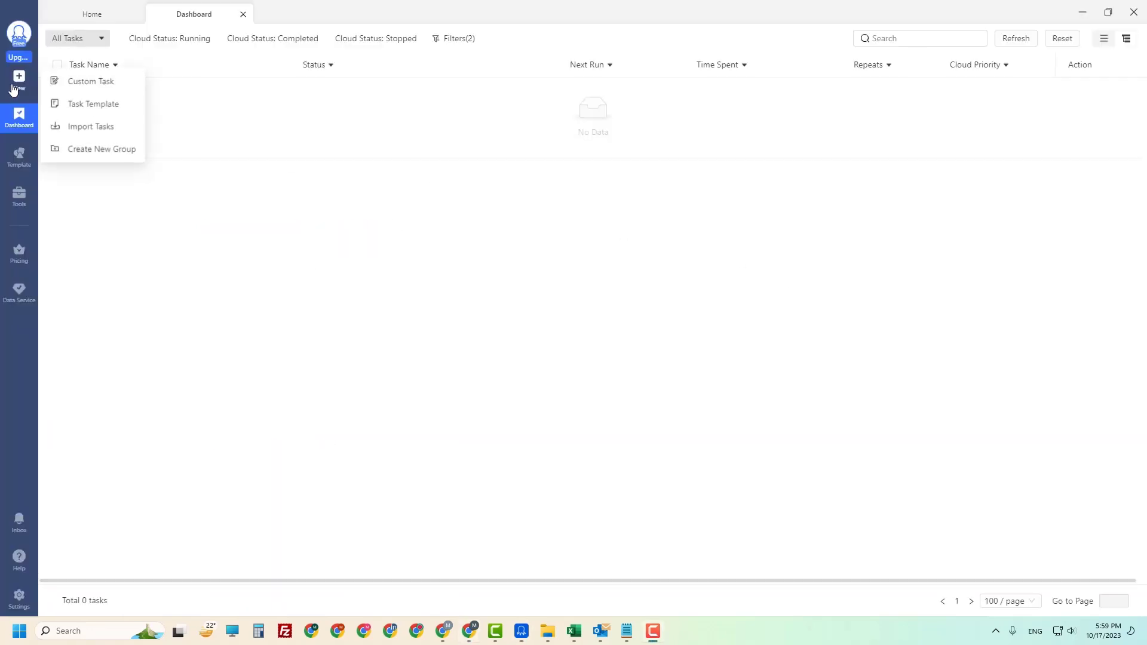
pyautogui.click(78, 81)
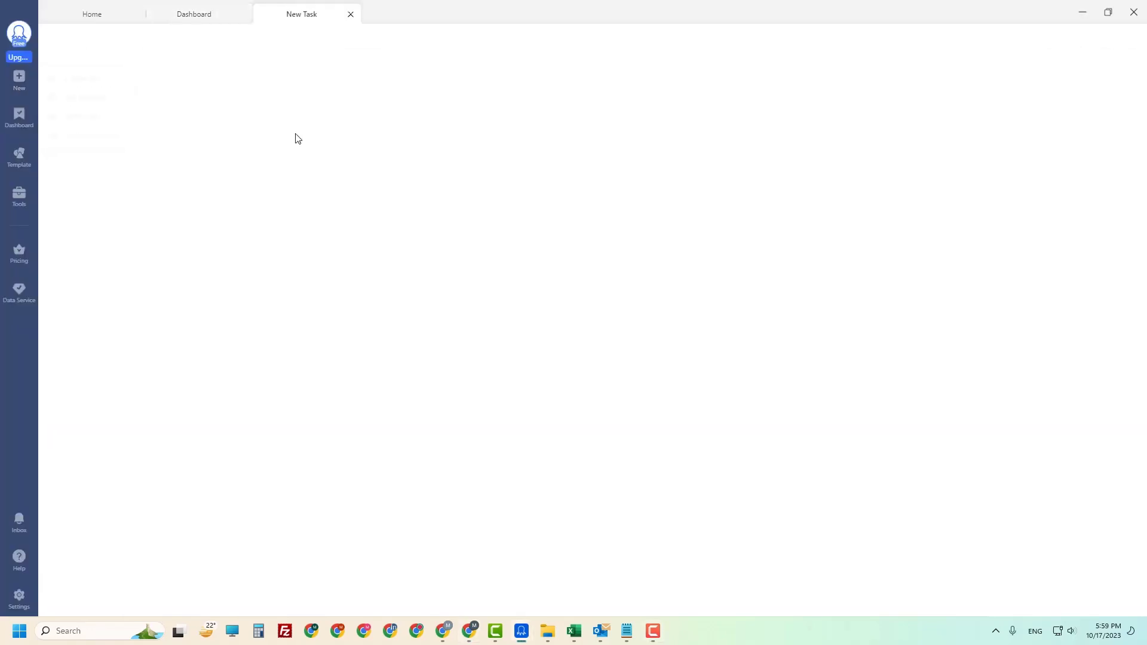
pyautogui.click(235, 154)
pyautogui.write('https://uk.indeed.com/jobs?q=&l=London%2C+Greater+London&from=searchOnHP&vjk=51e1b1966b2af90d')
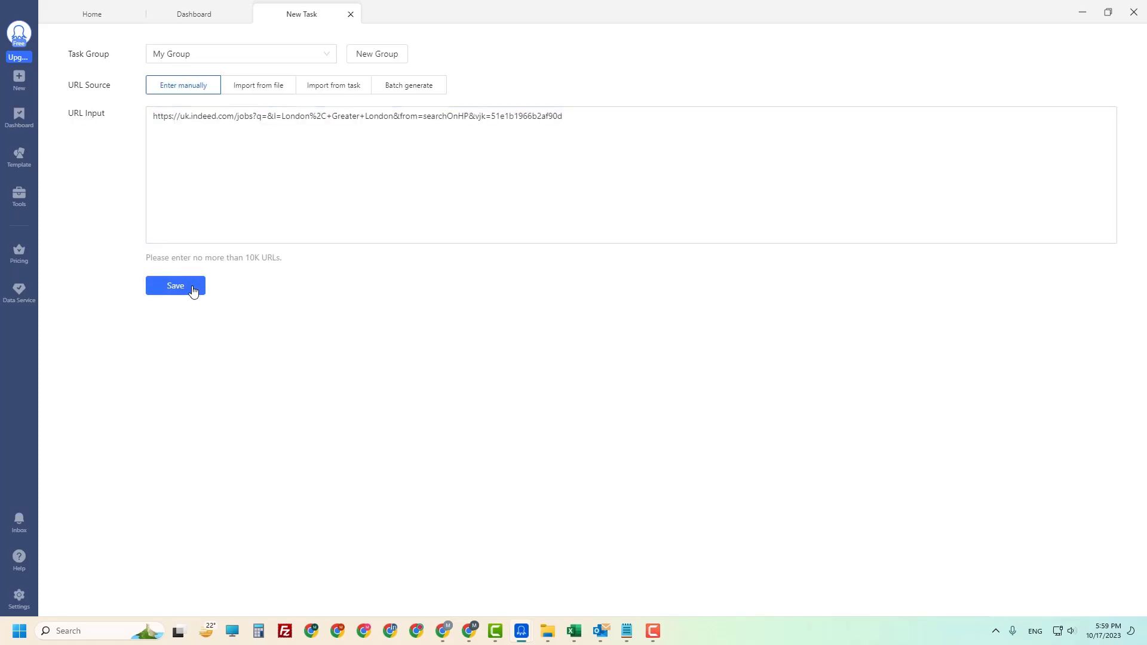
pyautogui.click(193, 291)
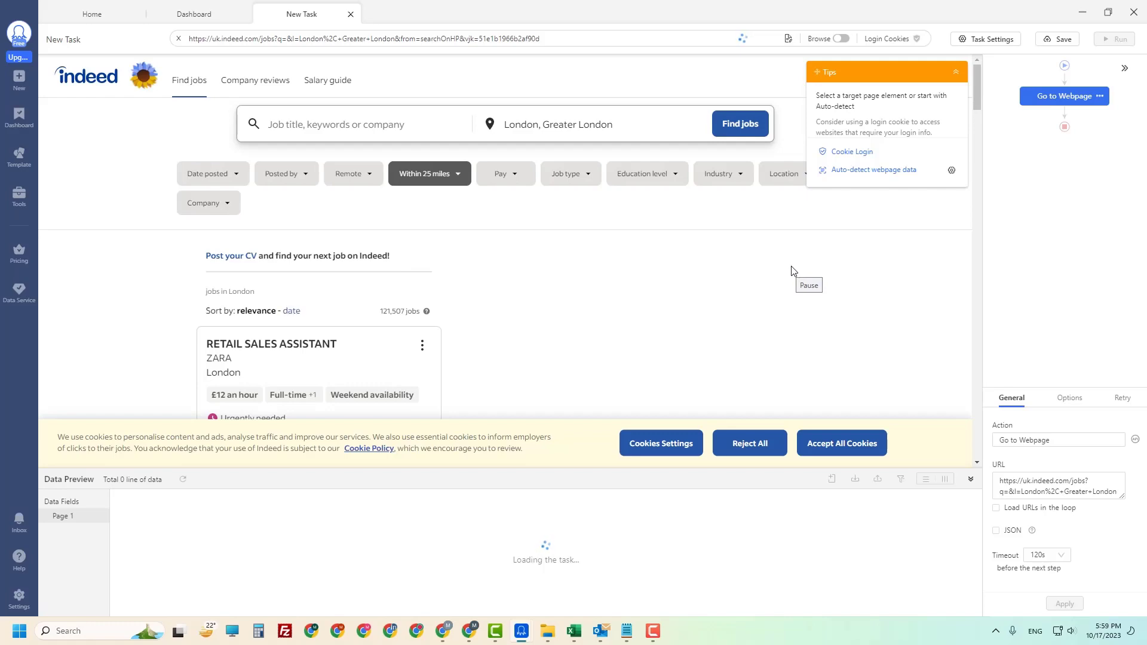
pyautogui.moveTo(978, 86); pyautogui.dragTo(1015, 69)
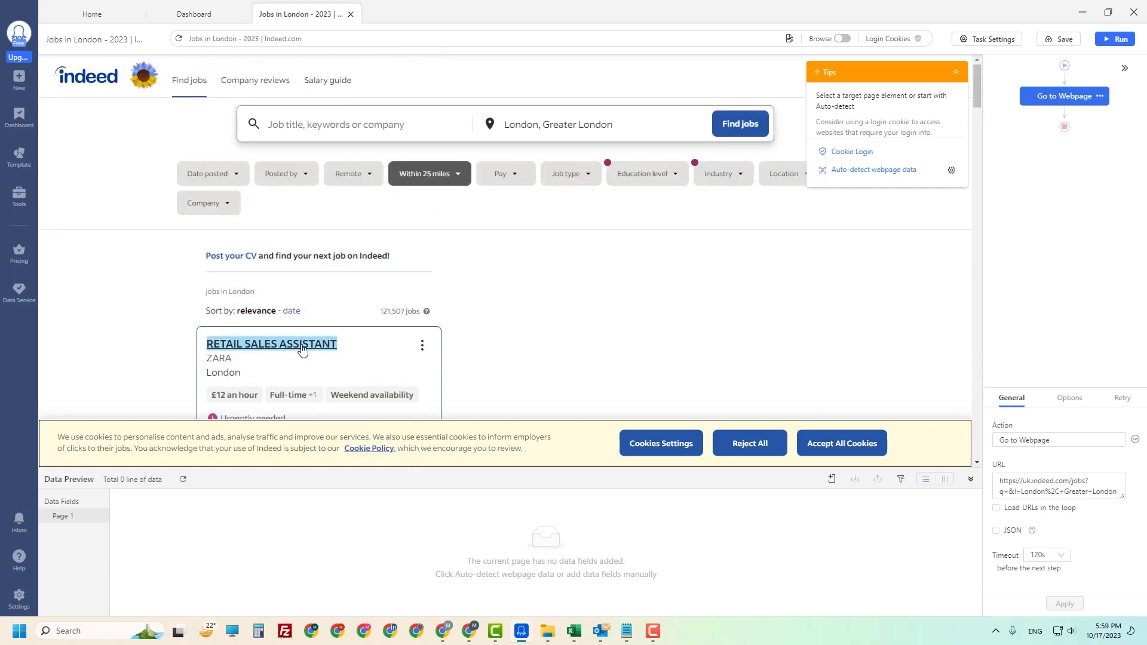
# Select the job title links across all the London result cards and extract their link URLs in a loop
pyautogui.click(297, 348)
pyautogui.scroll(-5, 320, 244)
pyautogui.click(269, 226)
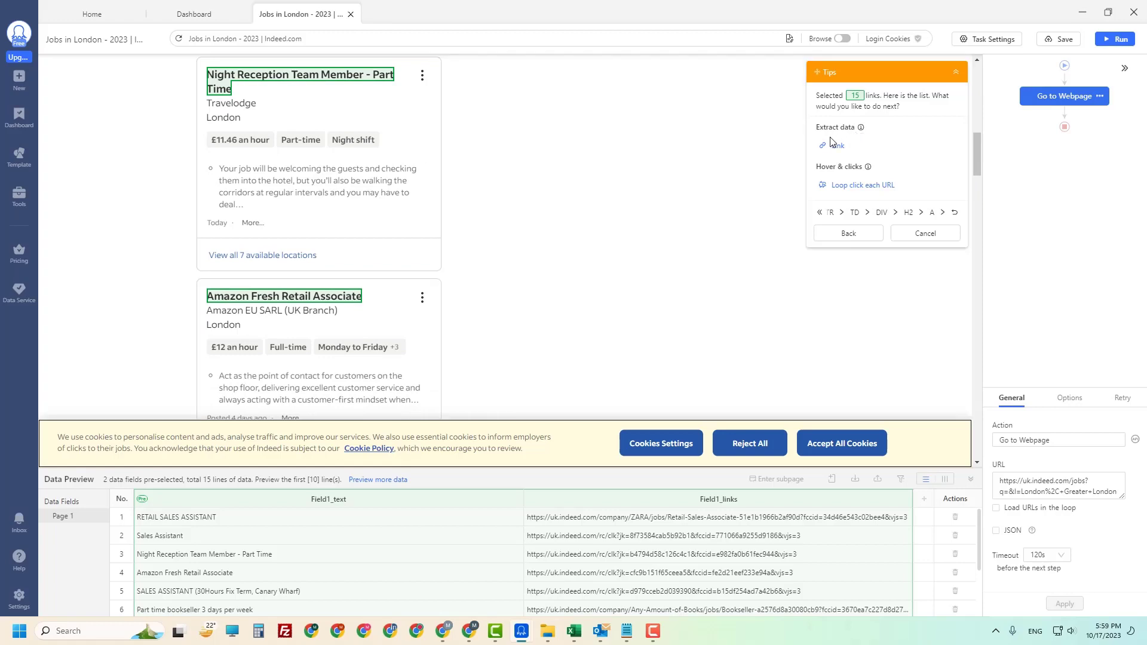
pyautogui.click(835, 146)
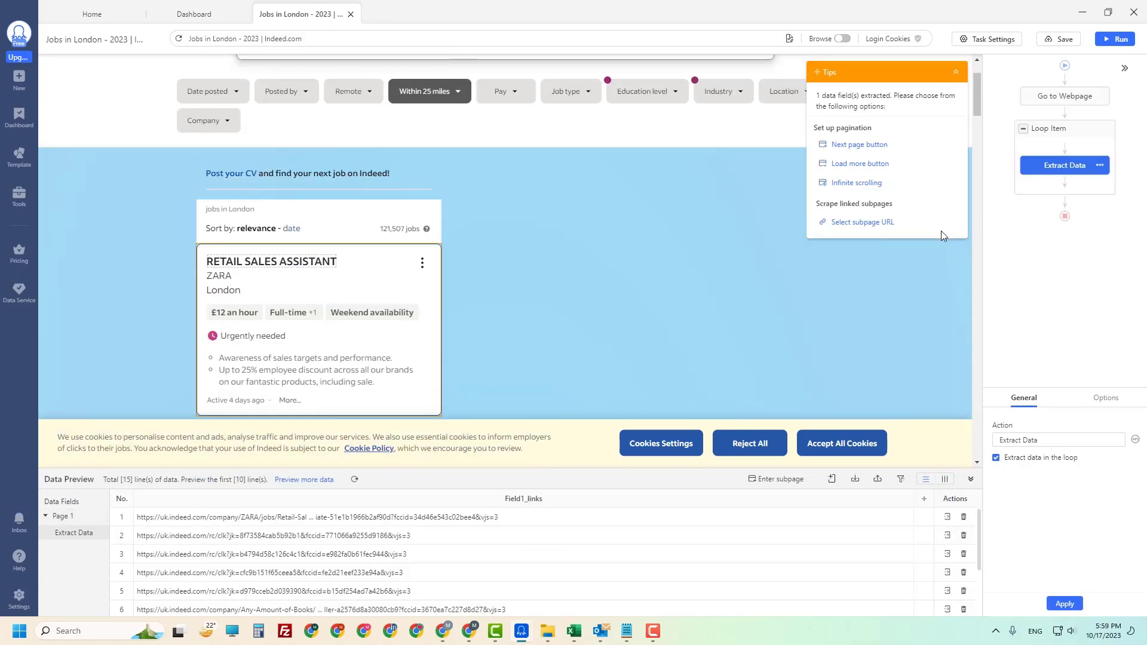
# Set up pagination with a loop click on the next-page arrow below the job results
pyautogui.scroll(-1, 977, 160)
pyautogui.moveTo(978, 161); pyautogui.dragTo(978, 404)
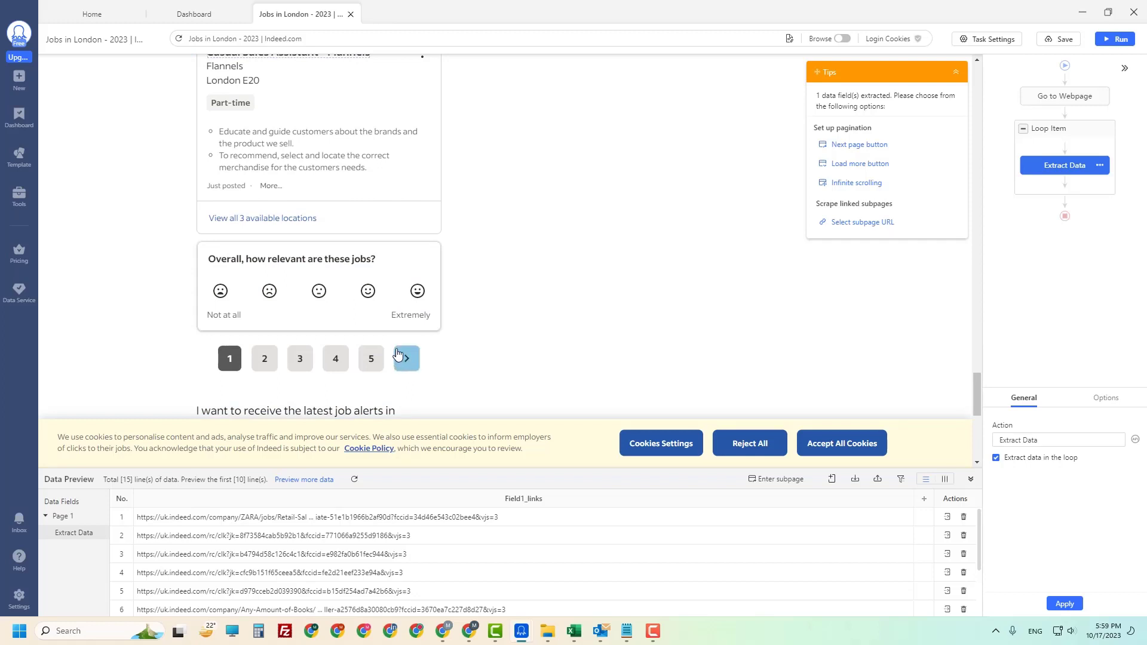
pyautogui.click(398, 356)
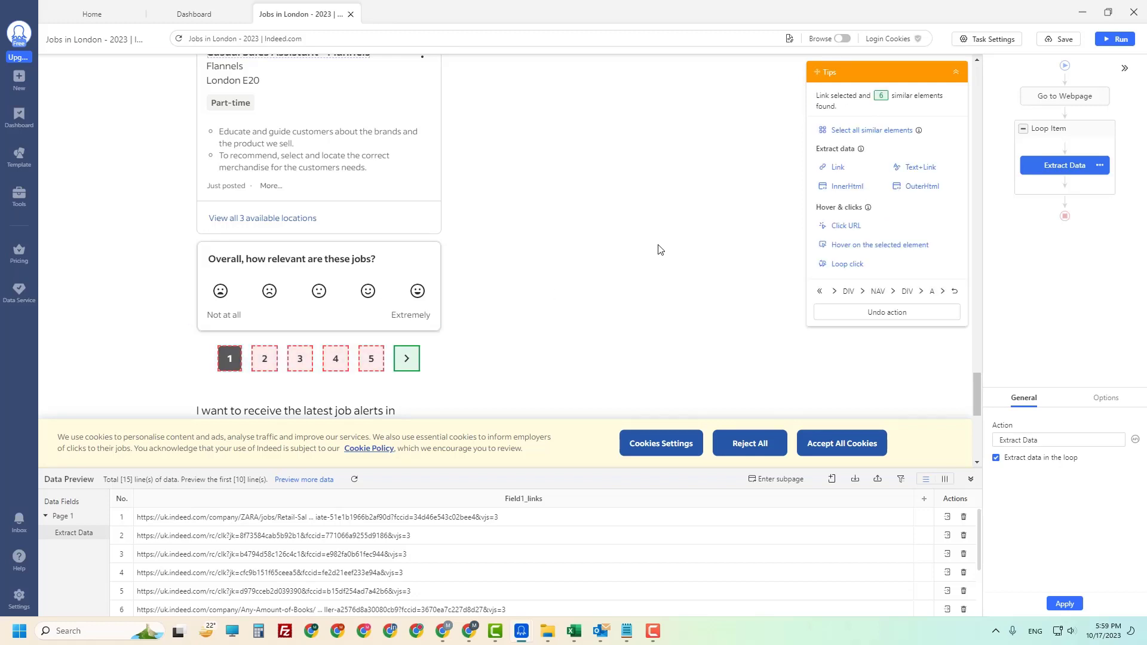
pyautogui.click(842, 265)
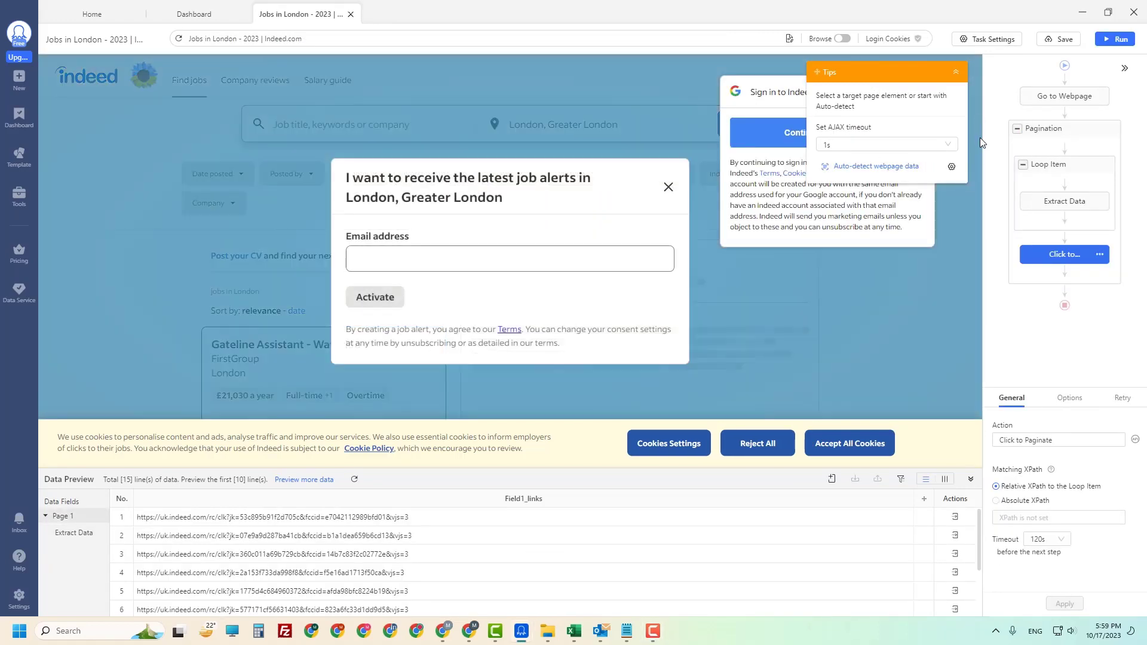
# Dismiss the job alert and Google sign-in pop-ups in Browse mode, then return to task editing and check the page numbers
pyautogui.click(980, 142)
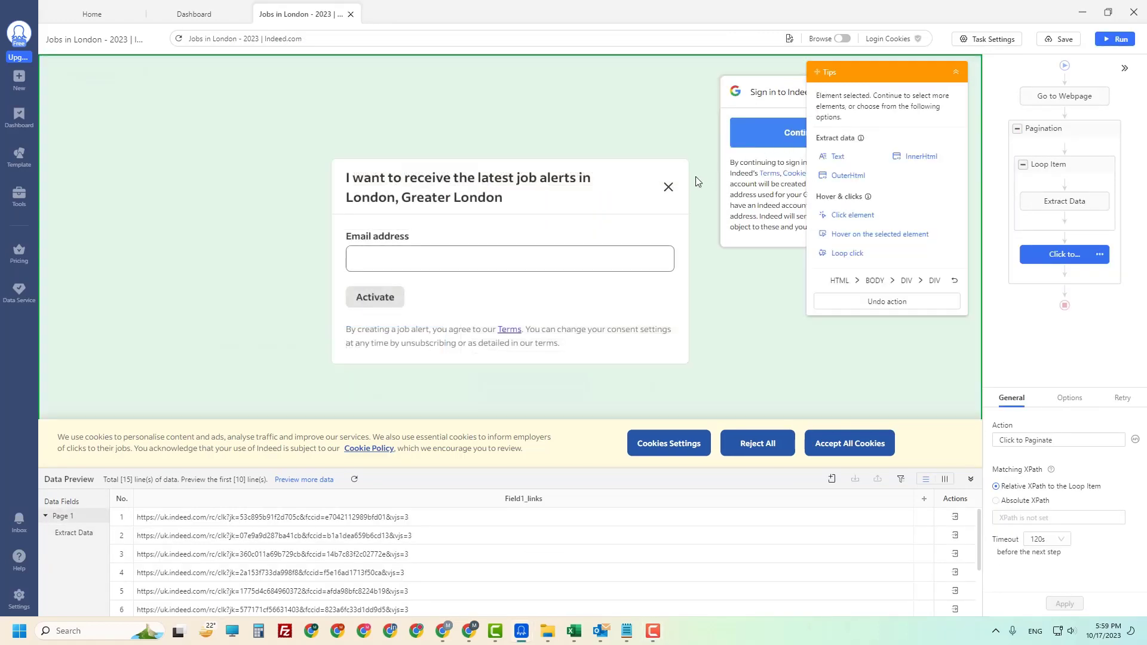
pyautogui.click(842, 38)
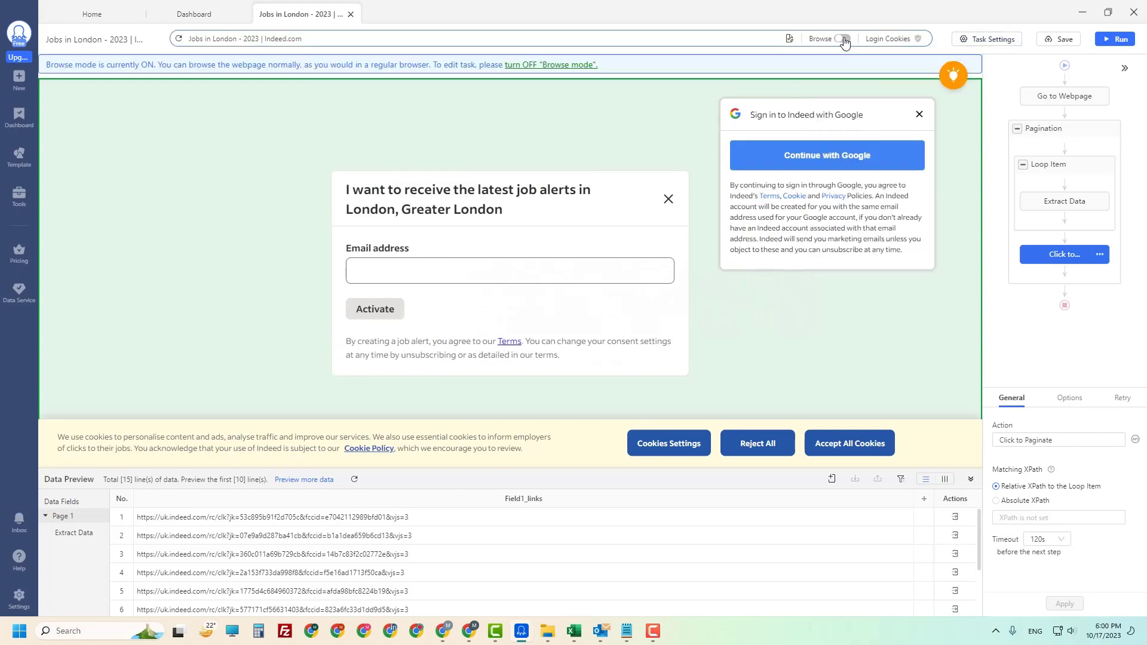
pyautogui.click(683, 198)
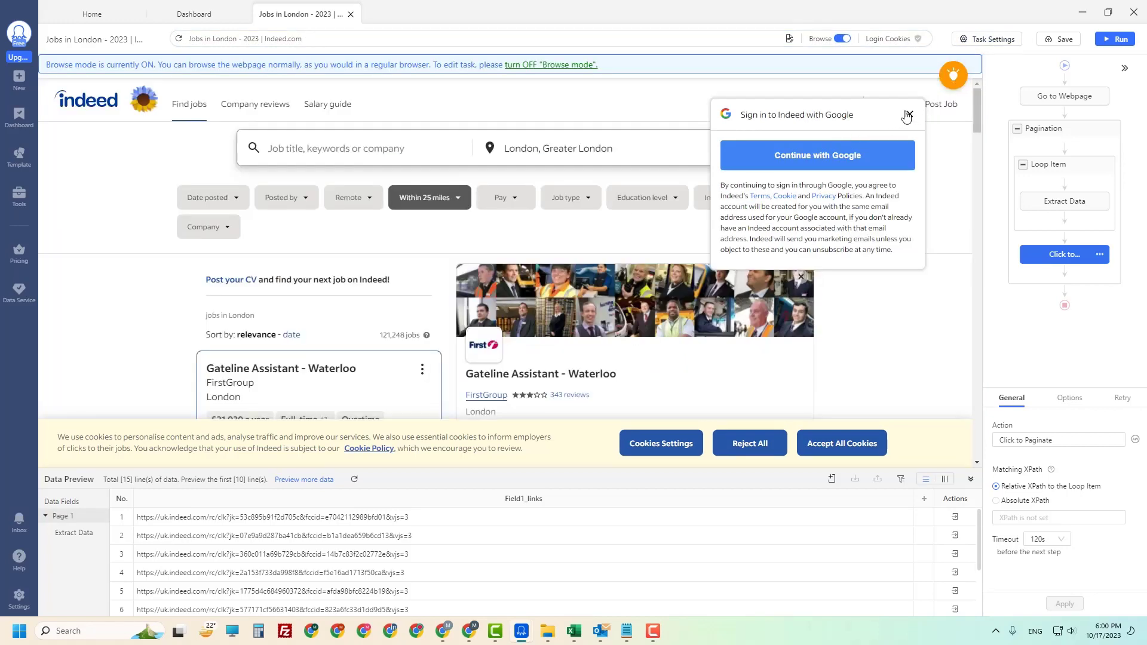
pyautogui.click(919, 114)
pyautogui.click(842, 39)
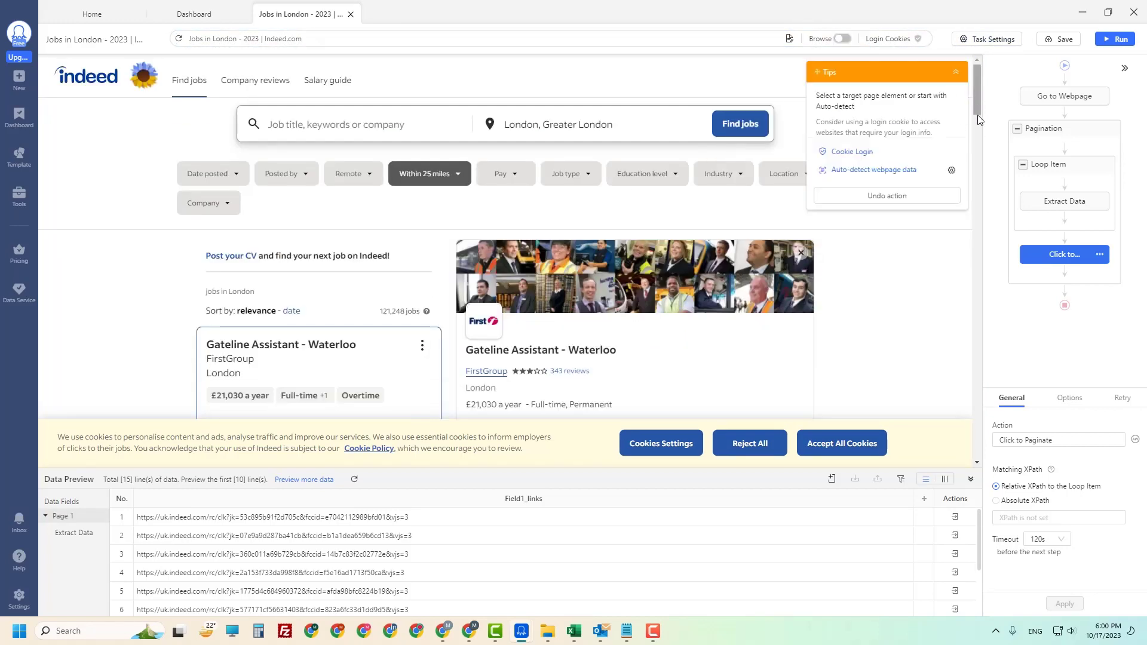
pyautogui.moveTo(977, 115); pyautogui.dragTo(986, 445)
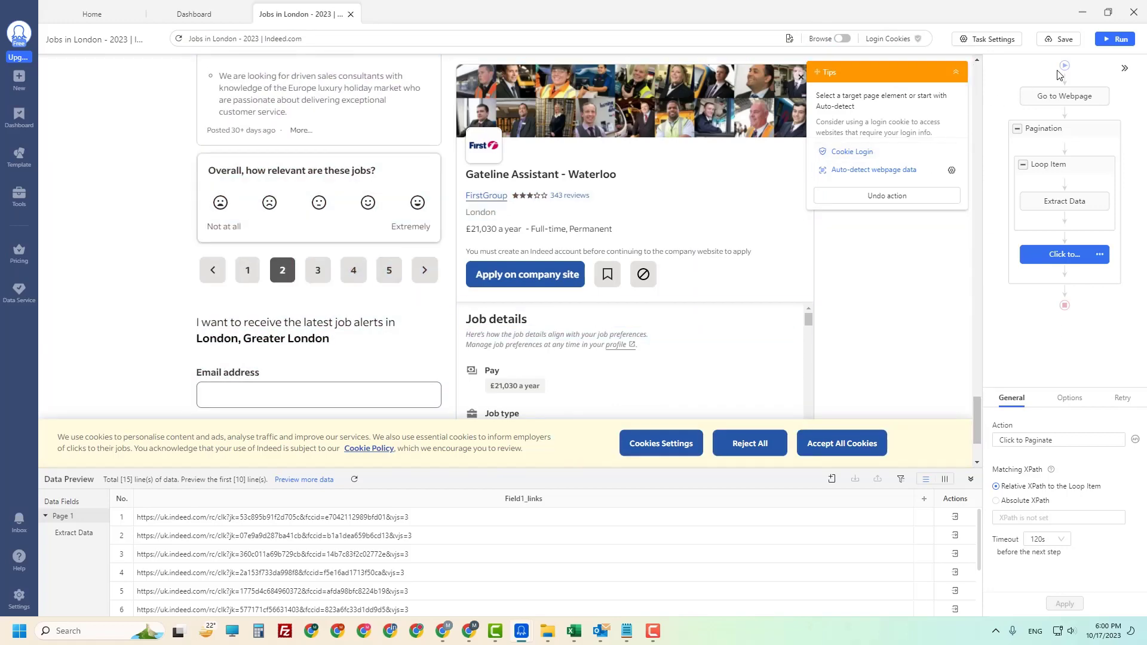
# Save the task, run it on the device in Standard Mode with the browser shown, and accept all cookies
pyautogui.click(1062, 39)
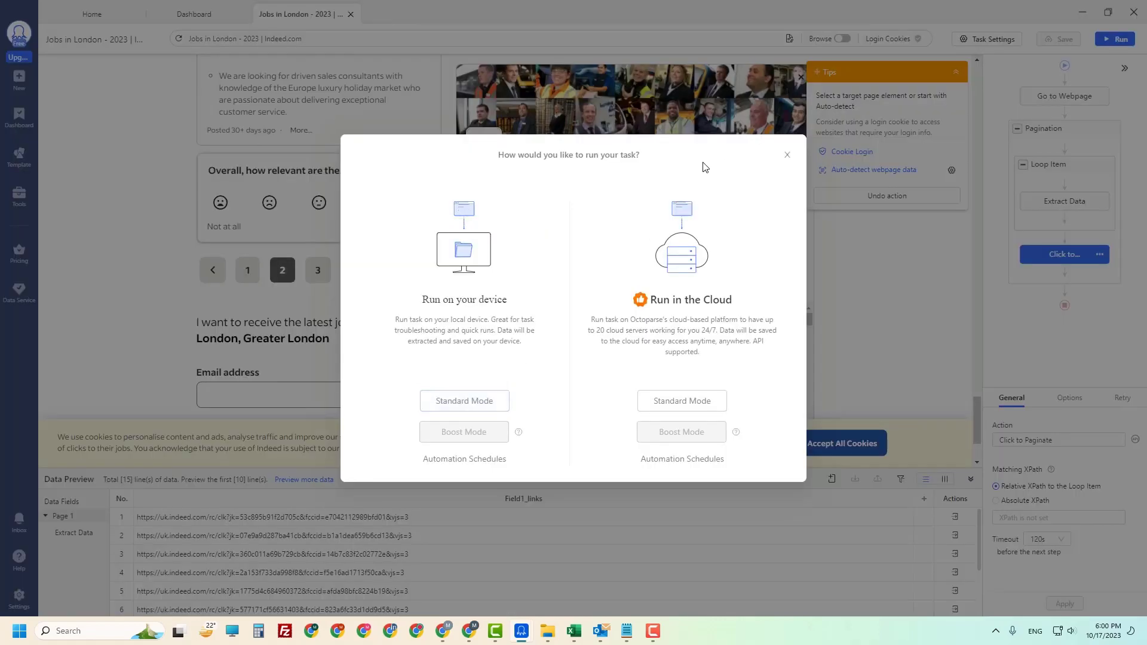
pyautogui.press('Escape')
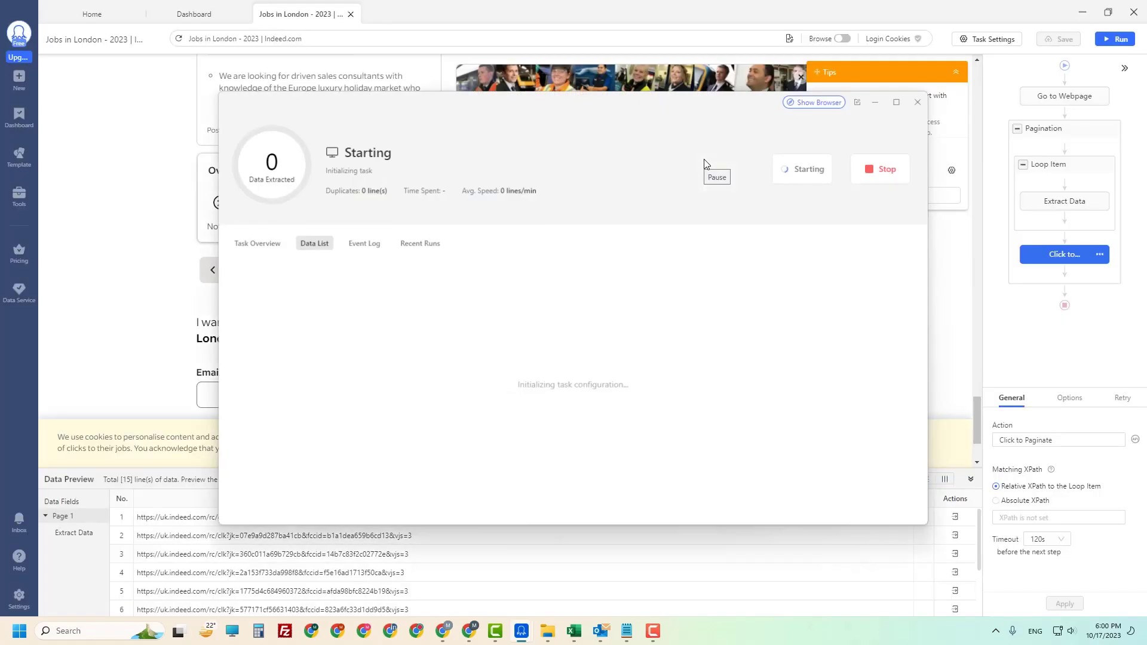
pyautogui.click(807, 106)
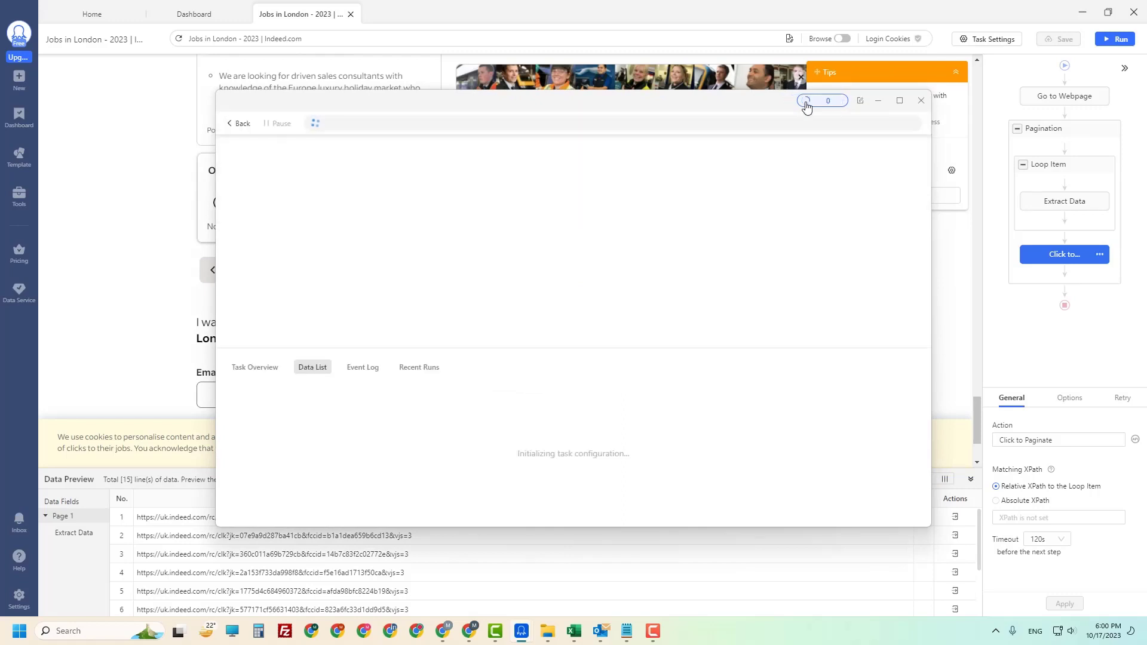
pyautogui.click(900, 101)
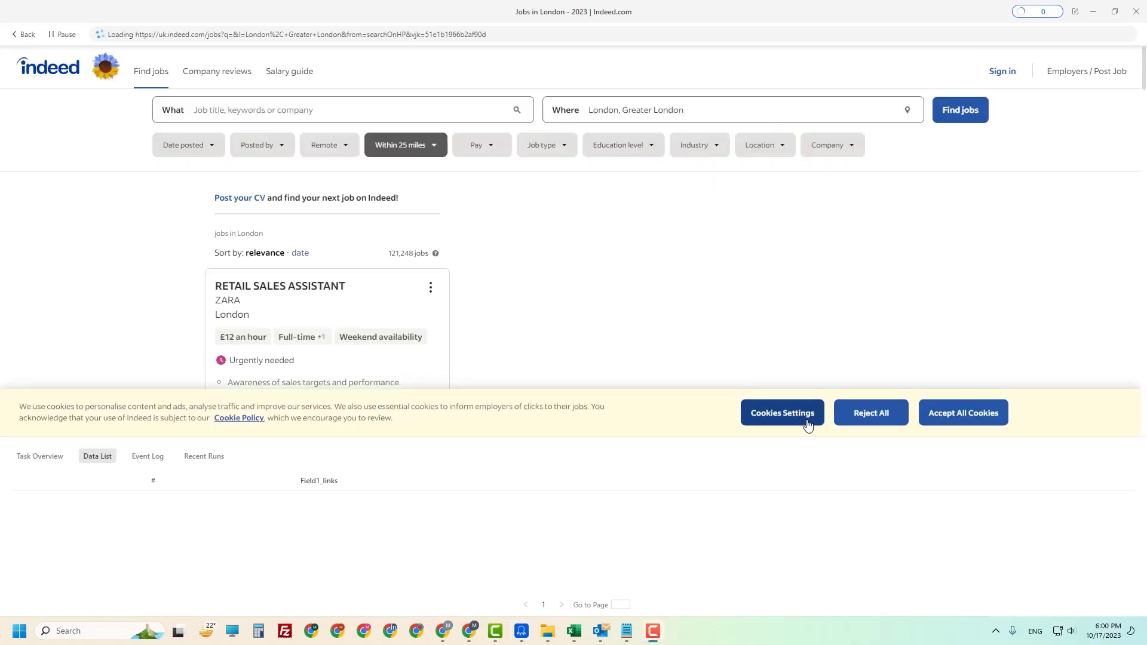
pyautogui.click(947, 417)
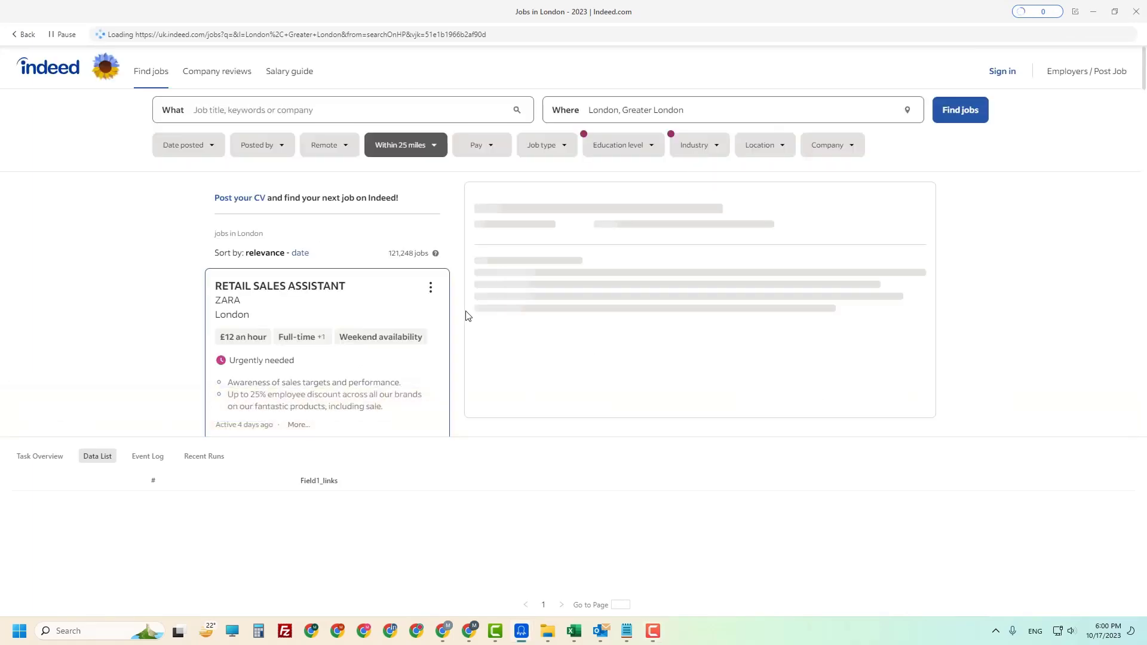
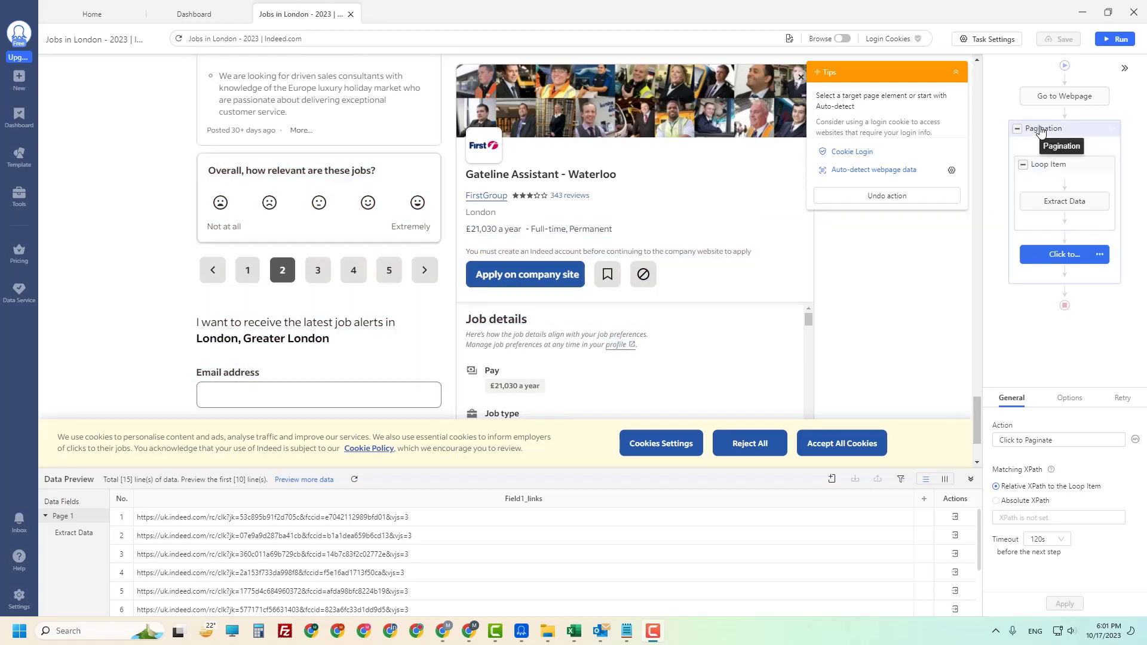
# Examine the Matching XPath of the Pagination loop through to its end
pyautogui.click(1041, 132)
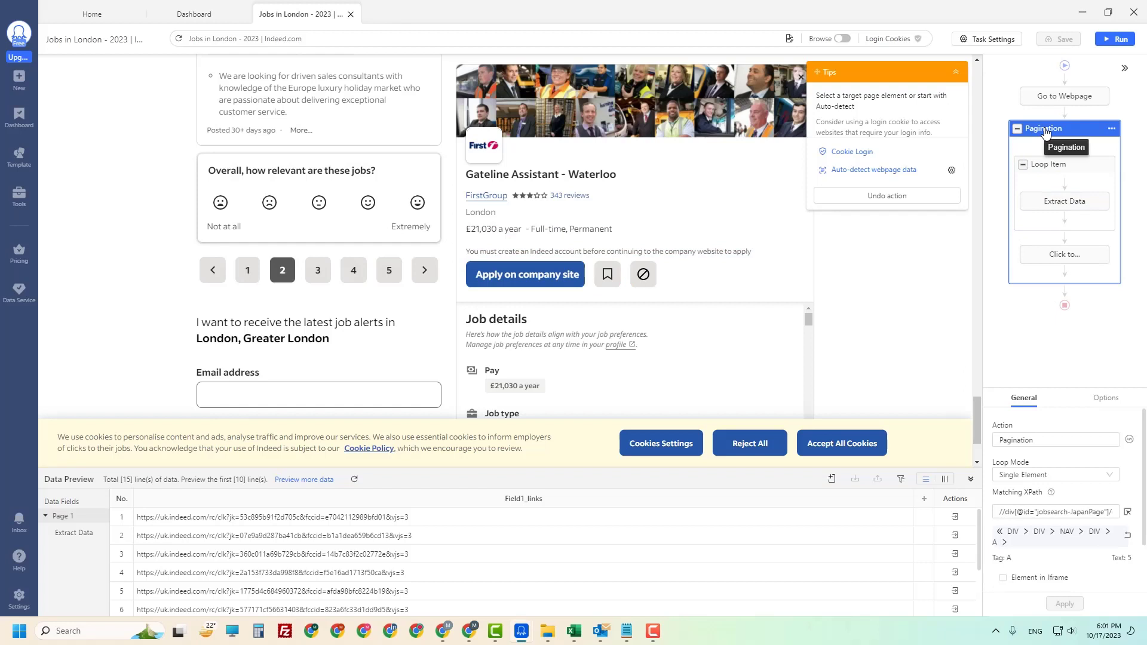
pyautogui.click(1025, 514)
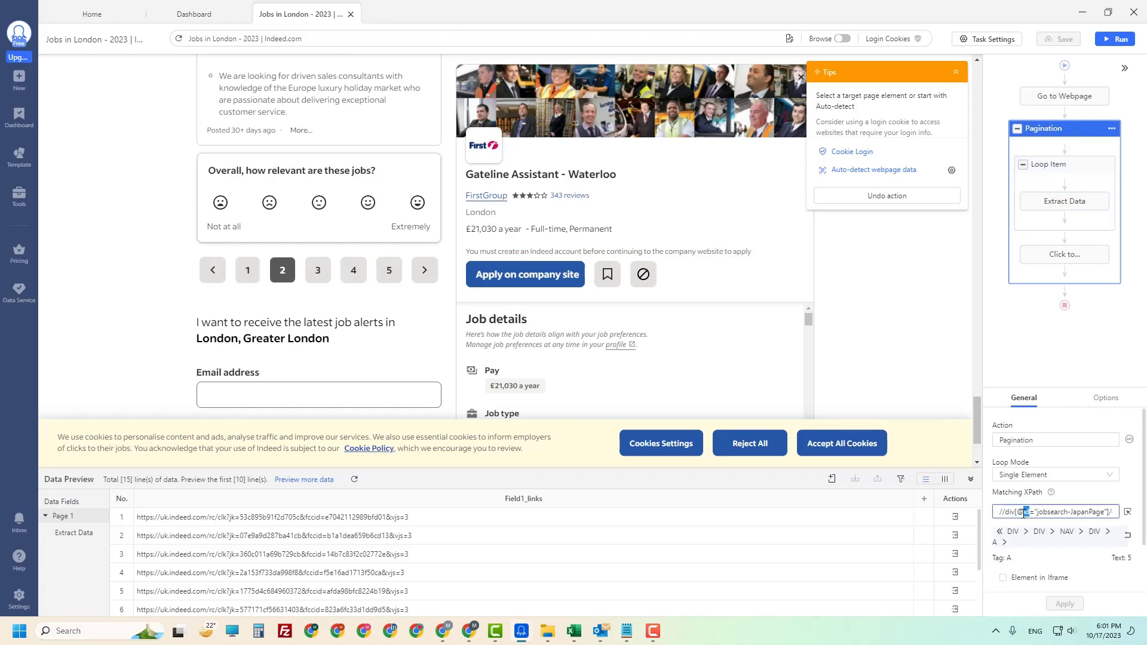
pyautogui.tripleClick(1024, 514)
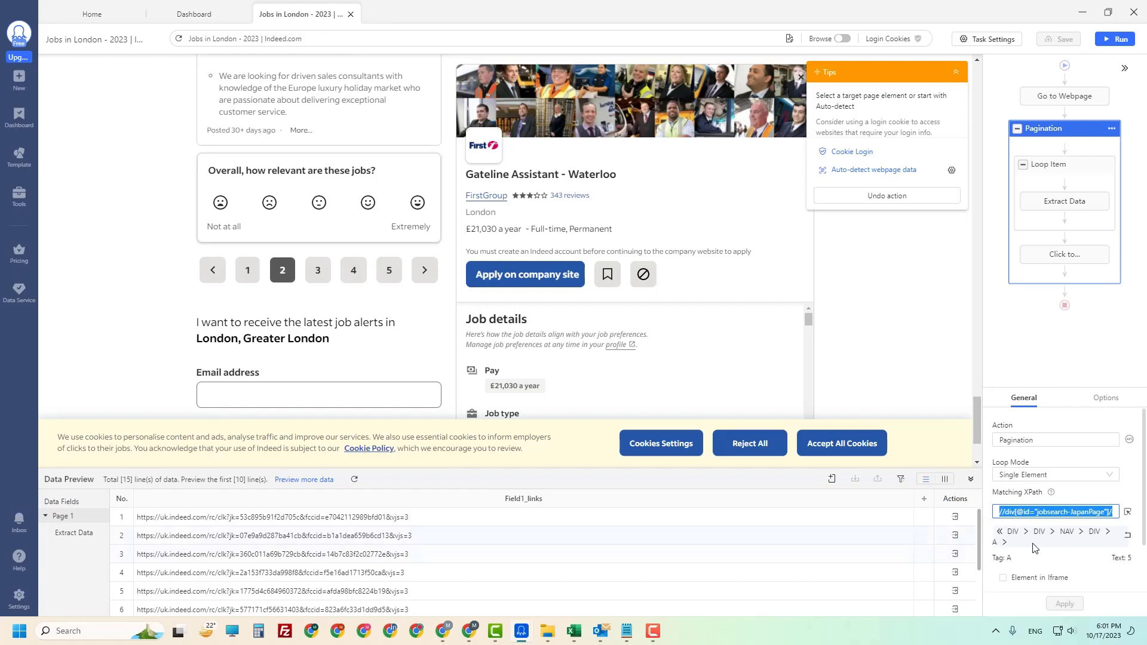
pyautogui.click(1048, 514)
pyautogui.press('End')
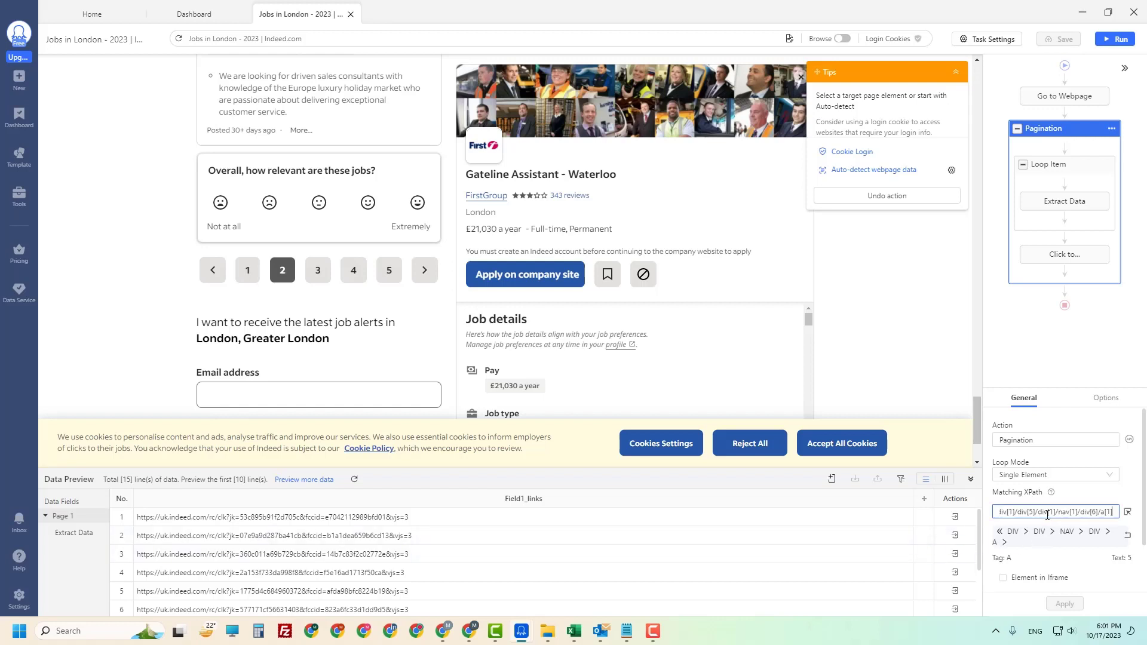
pyautogui.hotkey('ctrl', 'shift', 'Left')
pyautogui.hotkey('ctrl', 'shift', 'Left')
pyautogui.hotkey('ctrl', 'shift', 'Left')
pyautogui.hotkey('ctrl', 'shift', 'Left')
pyautogui.hotkey('ctrl', 'shift', 'Left')
pyautogui.hotkey('ctrl', 'shift', 'Left')
pyautogui.hotkey('ctrl', 'shift', 'Left')
pyautogui.hotkey('ctrl', 'shift', 'Left')
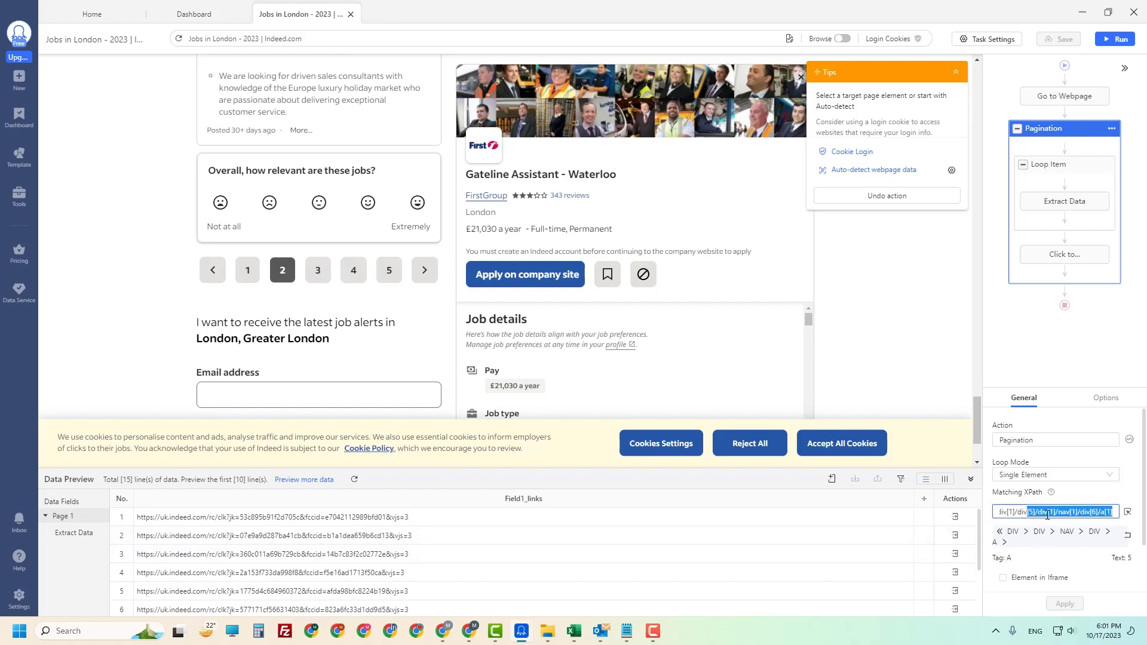
pyautogui.hotkey('ctrl', 'shift', 'Left')
pyautogui.hotkey('ctrl', 'shift', 'Left')
pyautogui.hotkey('ctrl', 'shift', 'Left')
pyautogui.hotkey('ctrl', 'shift', 'Left')
pyautogui.hotkey('ctrl', 'shift', 'Left')
# Switch to the Indeed London results in Chrome and inspect the next-page arrow's element
pyautogui.hotkey('alt', 'Tab')
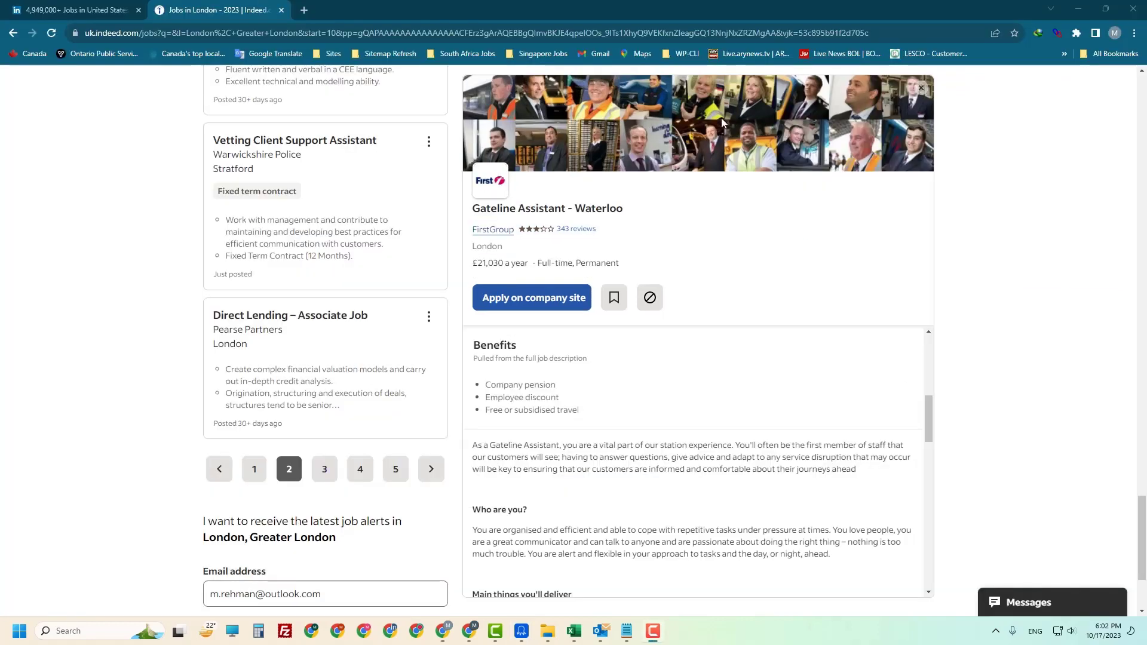
pyautogui.rightClick(422, 463)
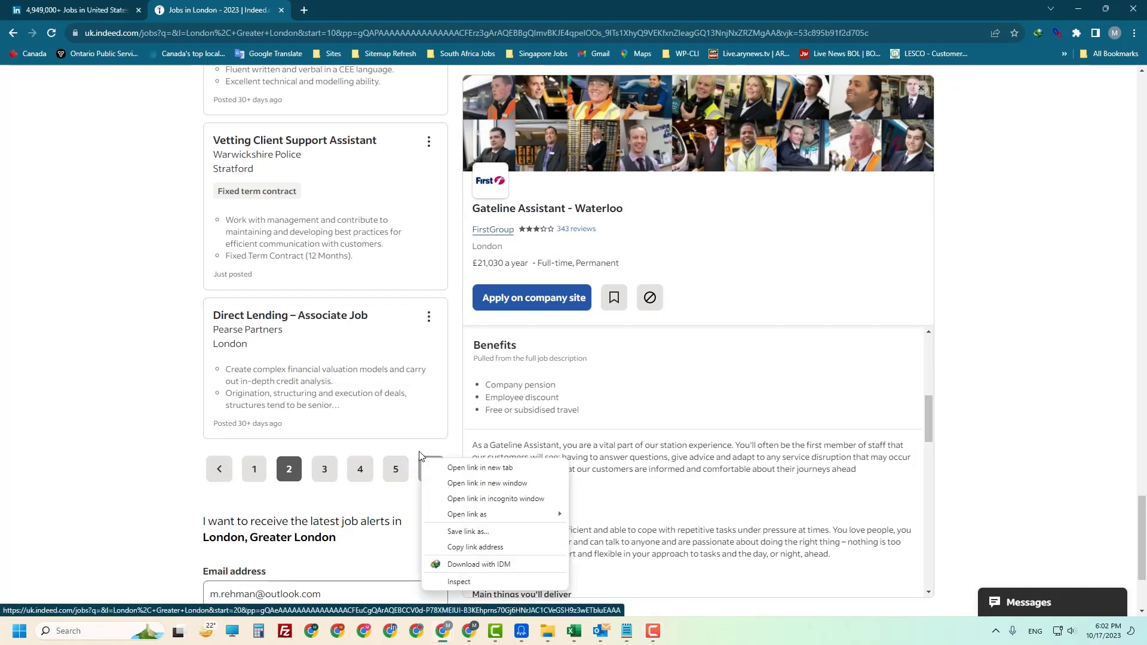
pyautogui.press('Escape')
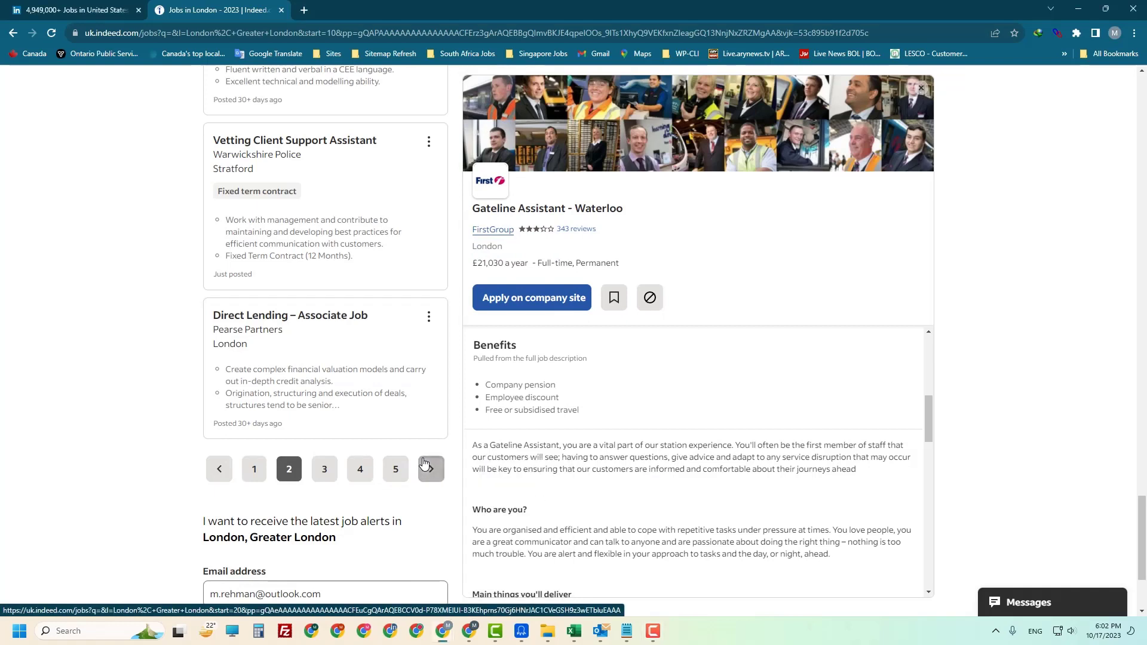
pyautogui.rightClick(423, 463)
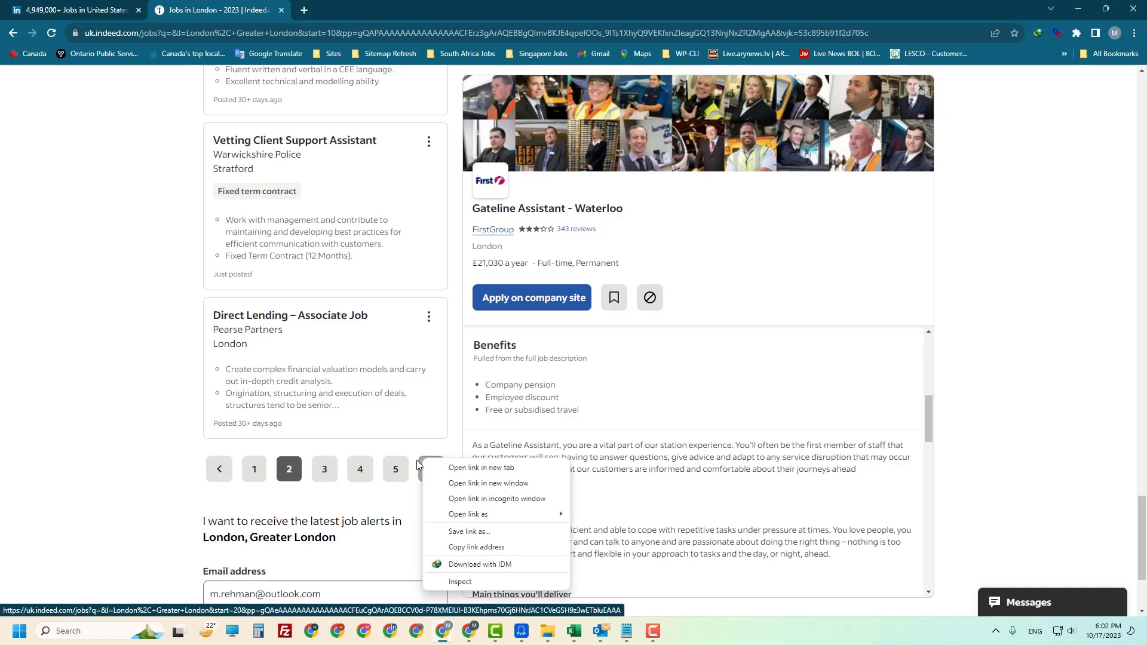
pyautogui.click(460, 580)
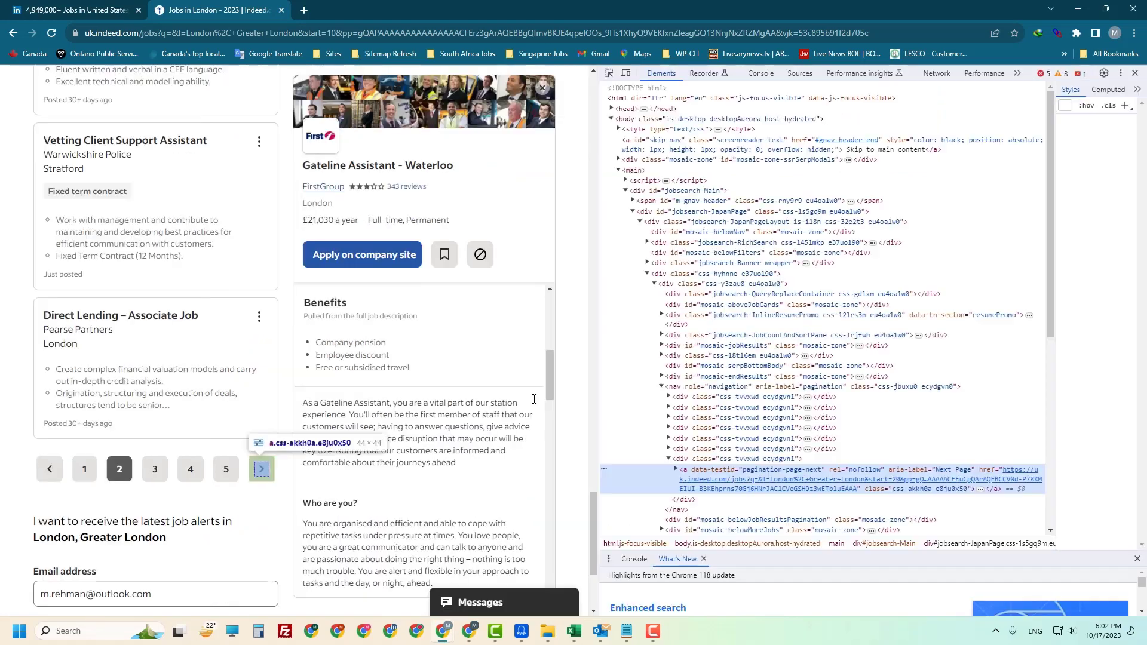
# Copy the HTML of the next-page link element from the page source
pyautogui.doubleClick(689, 470)
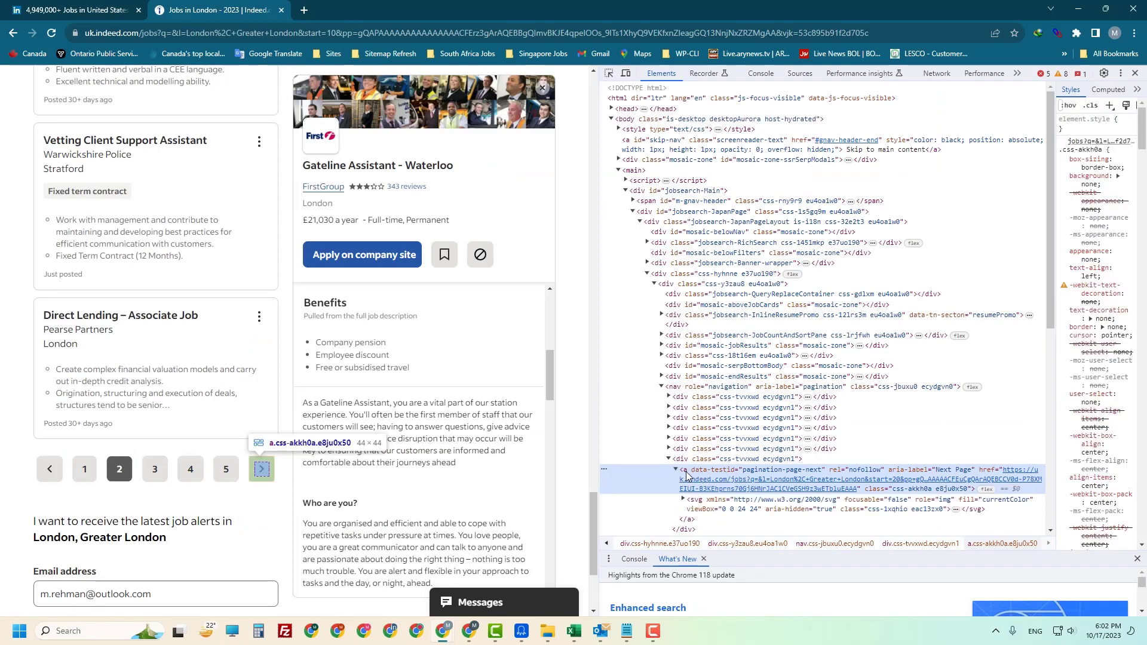
pyautogui.rightClick(687, 472)
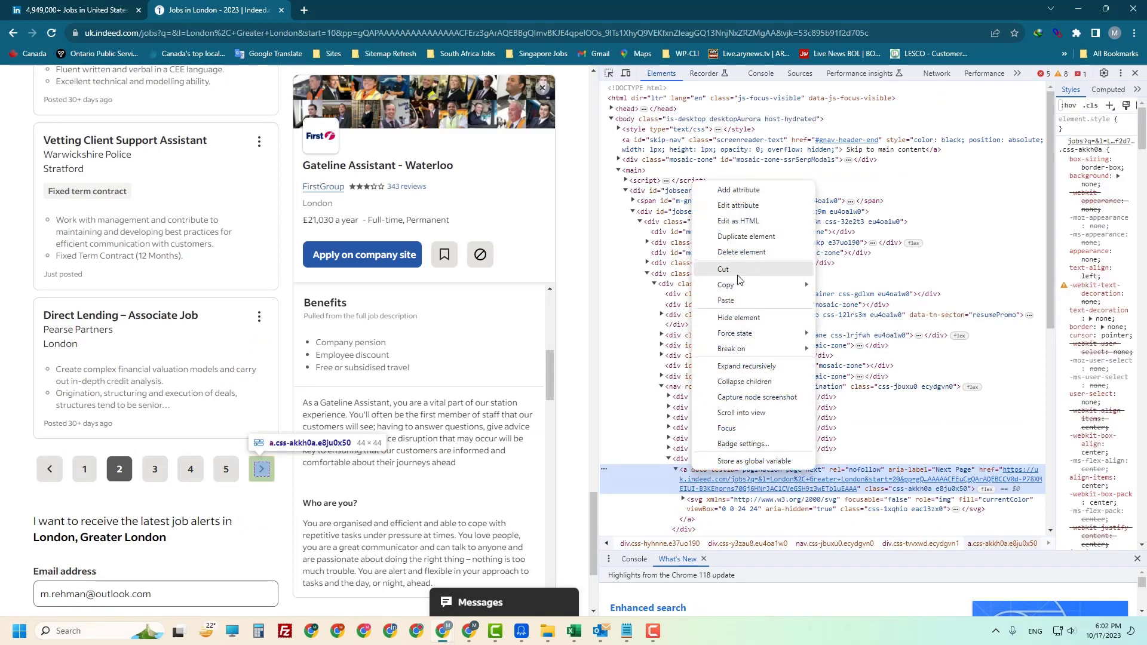
pyautogui.moveTo(744, 286)
pyautogui.click(859, 286)
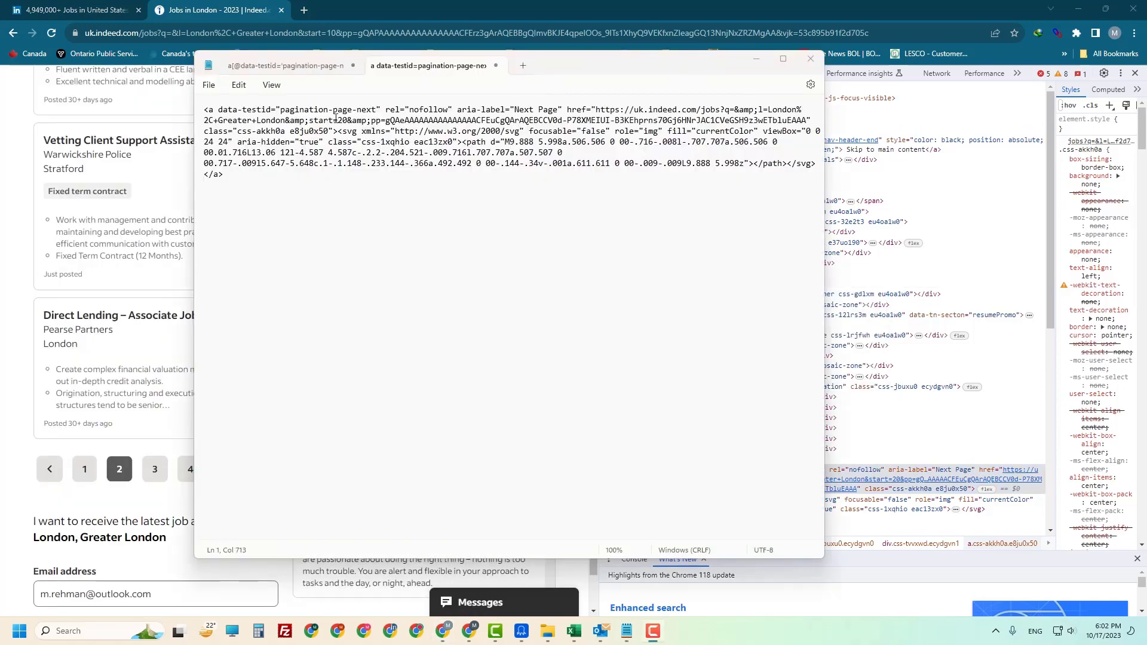
# Trim the copied next-page link HTML in Notepad to a data-testid="pagination-page-next", removing the opening angle bracket
pyautogui.click(229, 111)
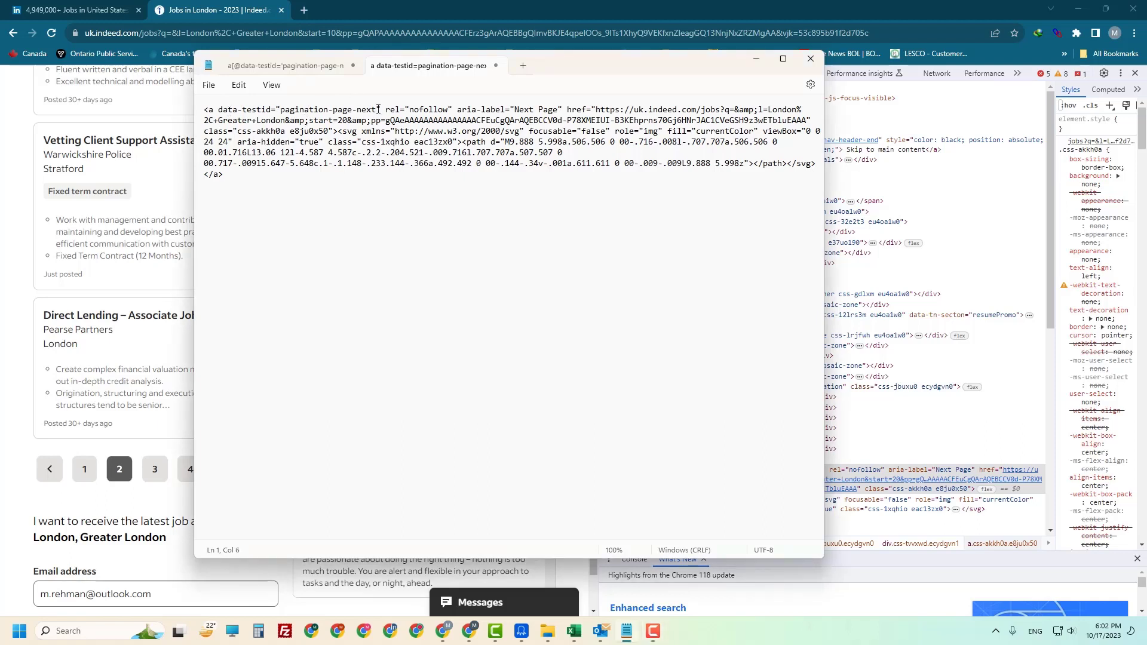
pyautogui.hotkey('ctrl', 'a')
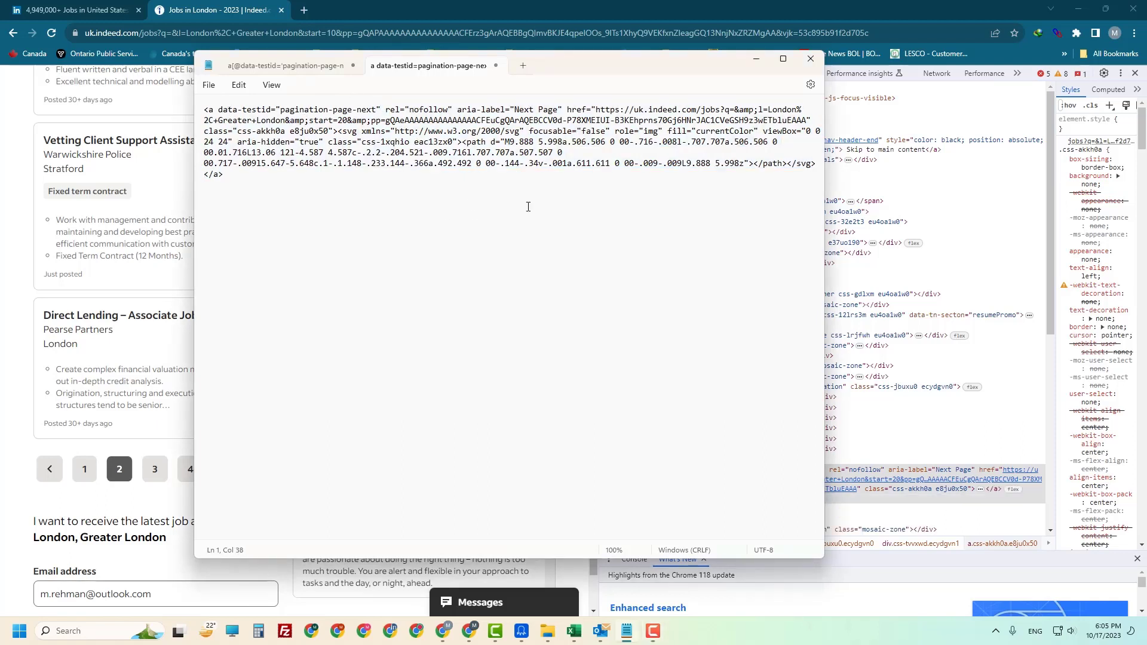
pyautogui.hotkey('shift', 'Home')
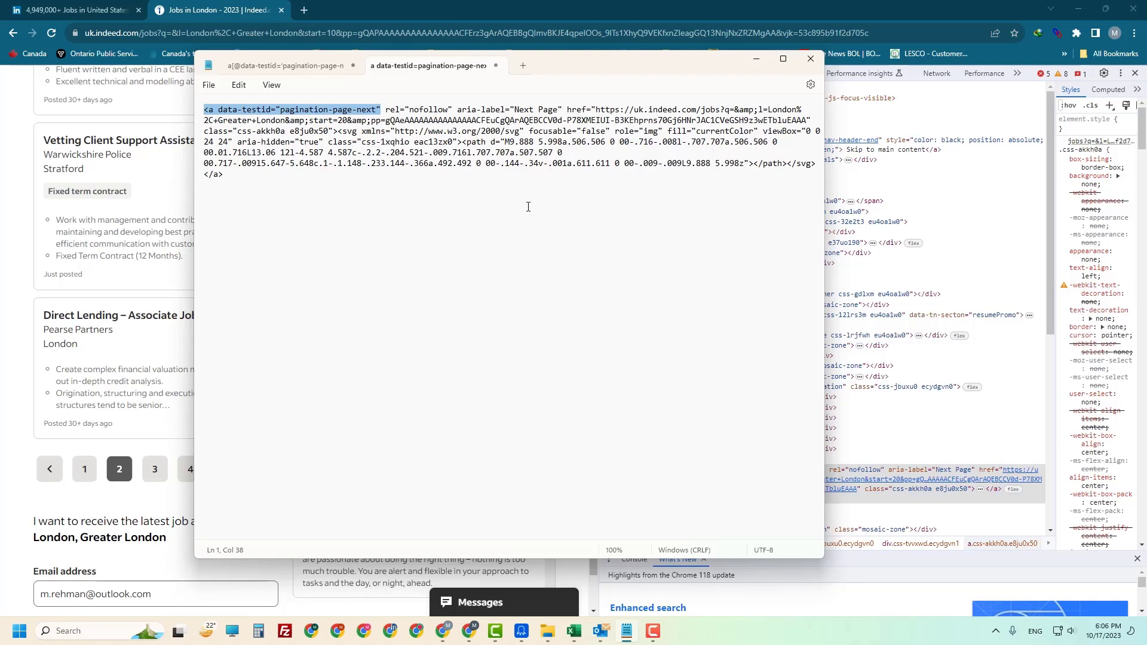
pyautogui.press('Right')
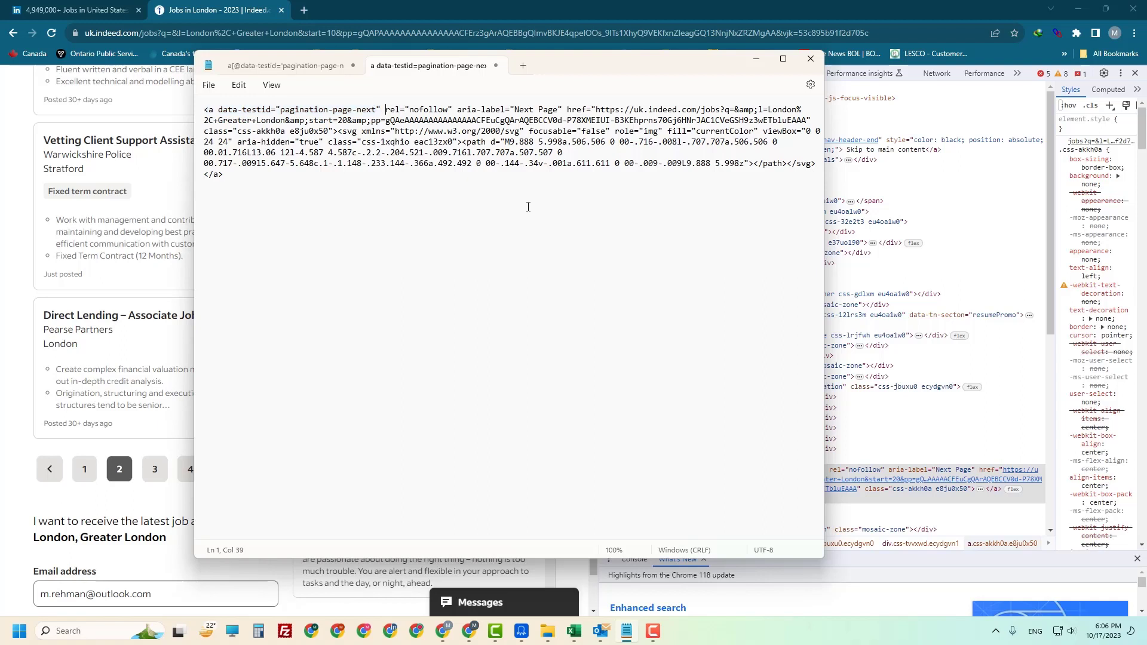
pyautogui.hotkey('shift', 'Down')
pyautogui.hotkey('shift', 'Down')
pyautogui.hotkey('shift', 'Down')
pyautogui.hotkey('shift', 'Down')
pyautogui.hotkey('shift', 'Down')
pyautogui.hotkey('shift', 'Down')
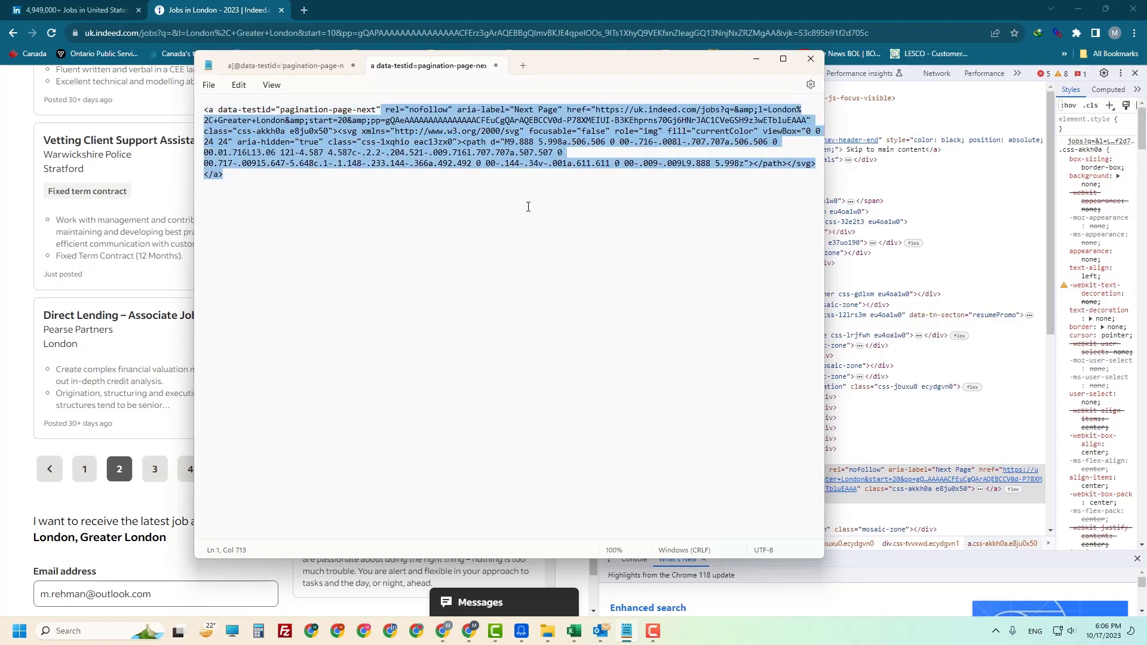
pyautogui.press('BackSpace')
pyautogui.press('Delete')
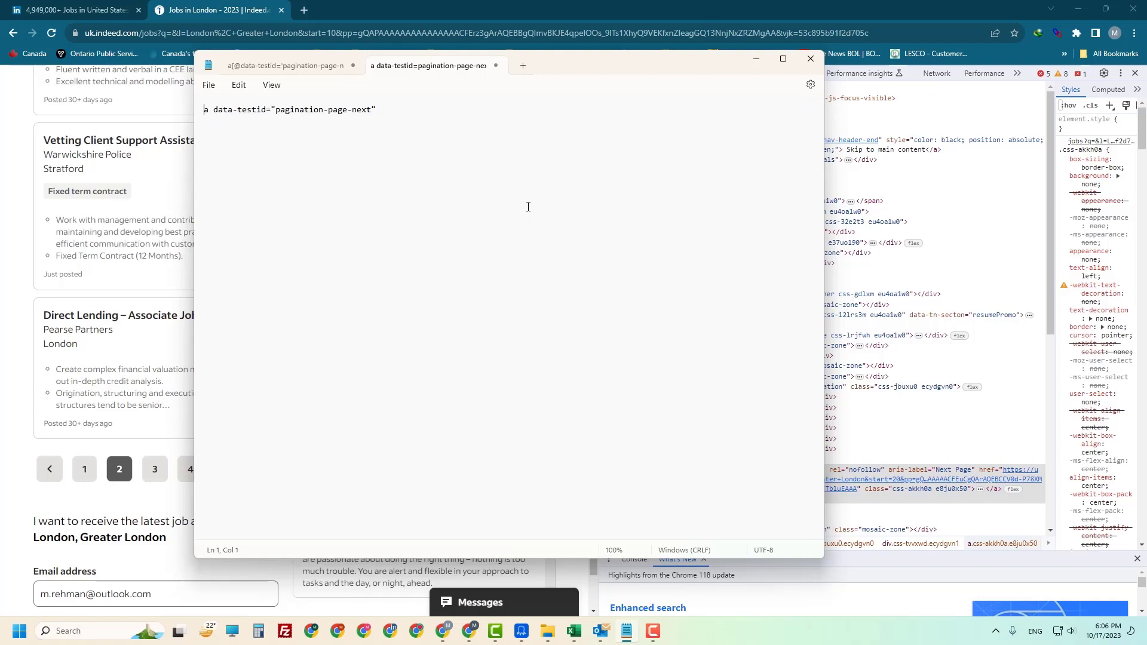
pyautogui.write('//')
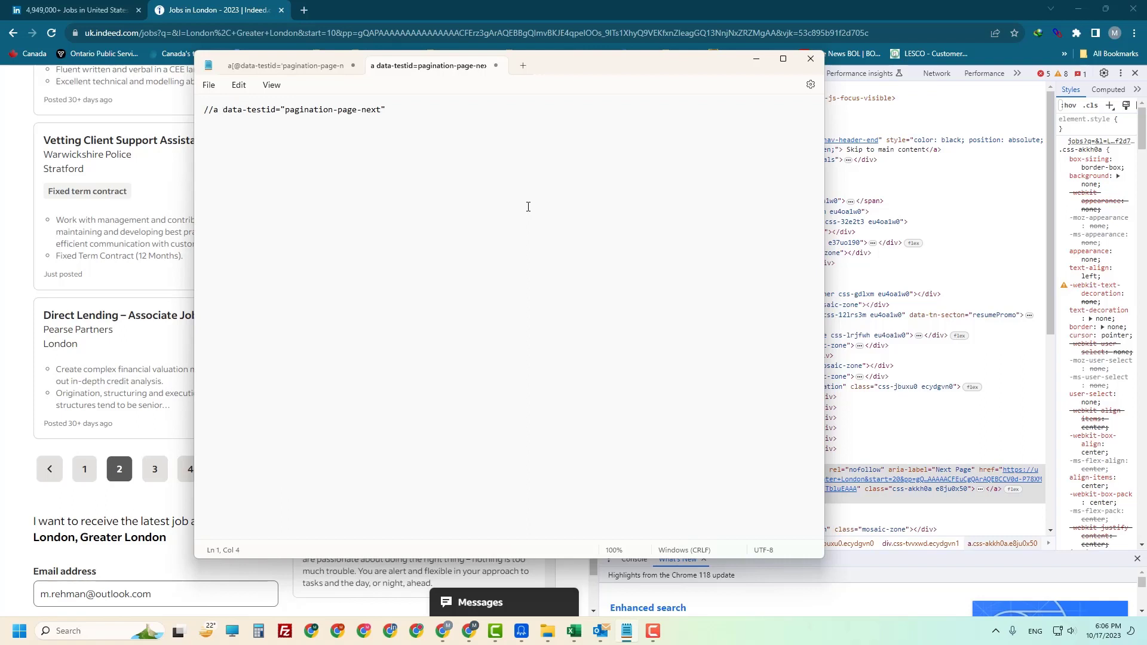
pyautogui.write('[')
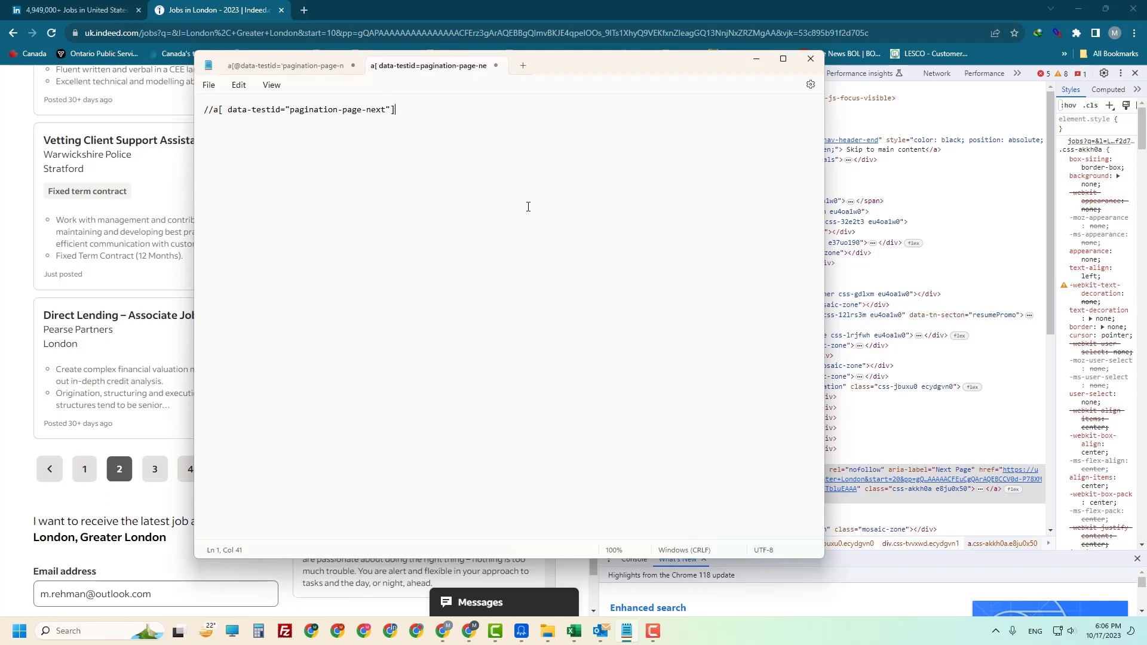
pyautogui.press('Delete')
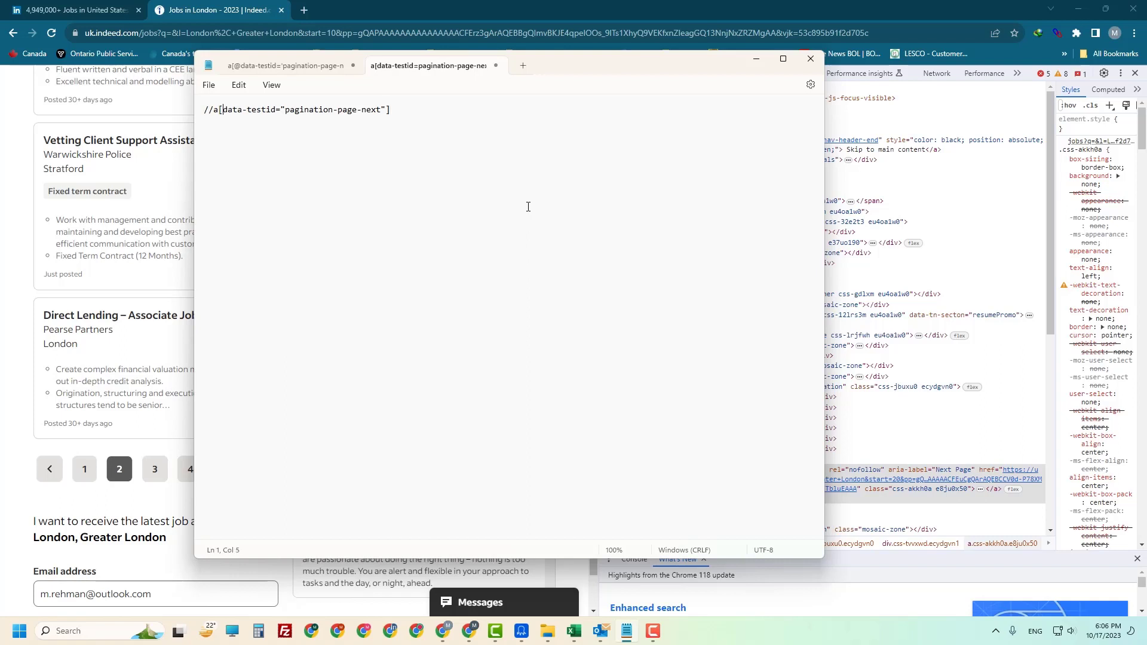
pyautogui.write('@')
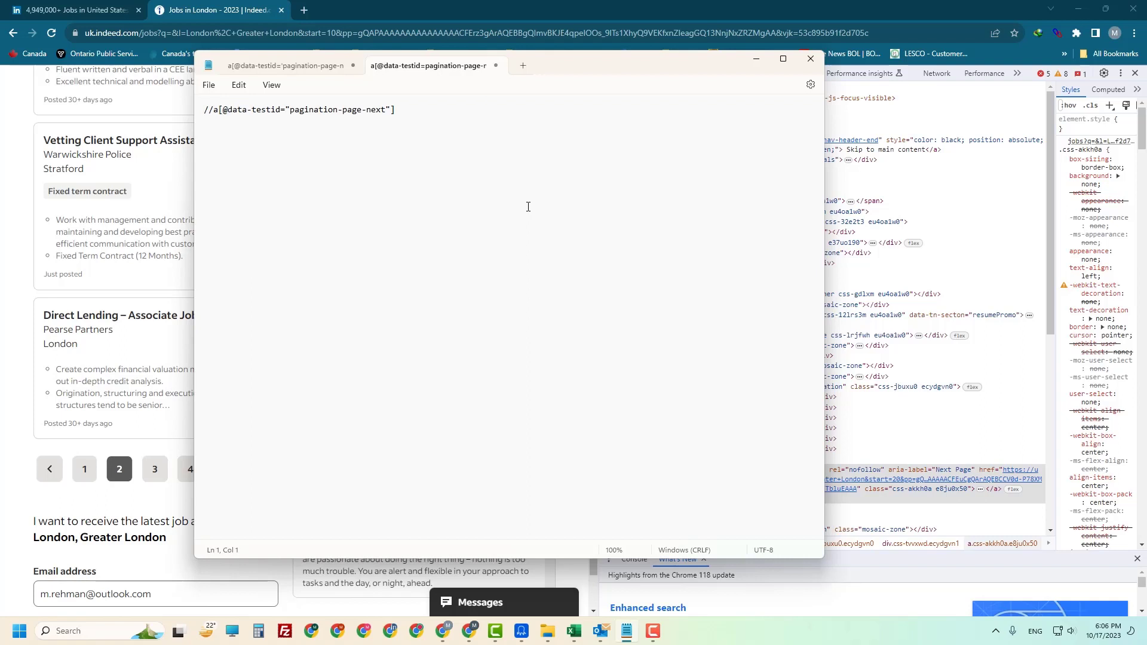
pyautogui.hotkey('ctrl', 'a')
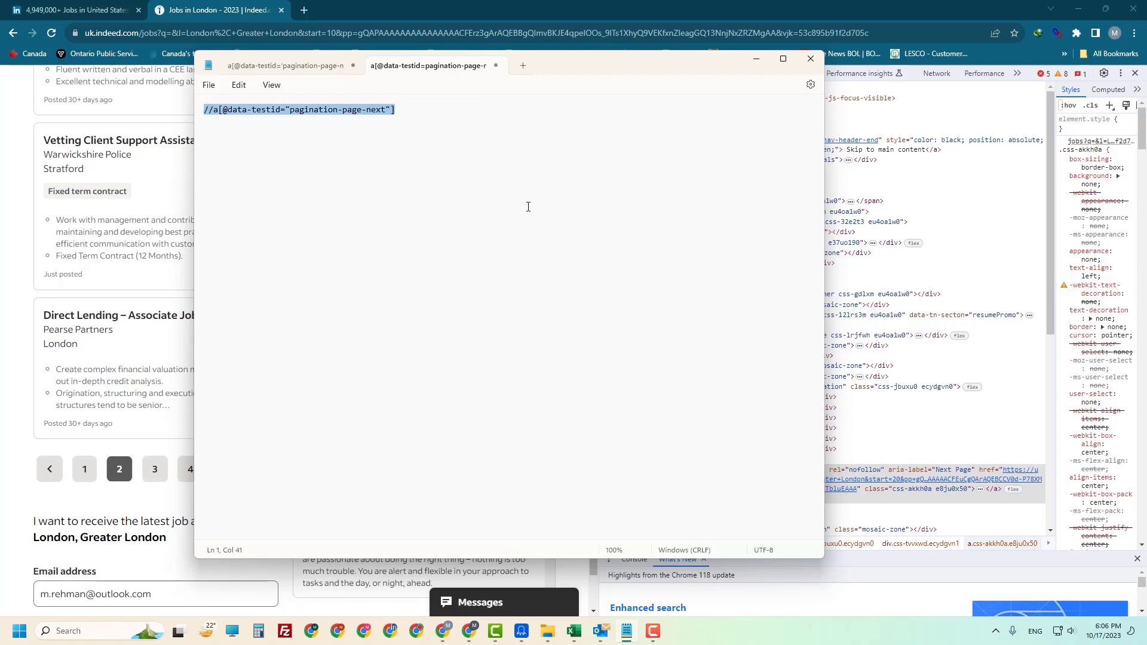
pyautogui.hotkey('alt', 'Tab')
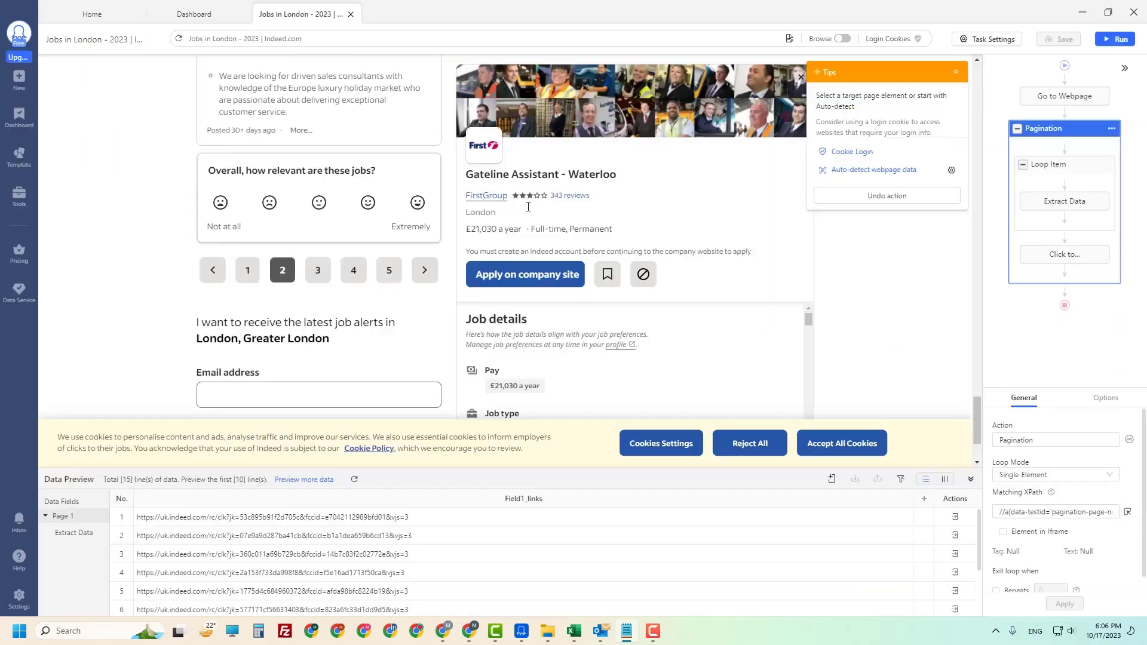
pyautogui.click(1052, 512)
pyautogui.hotkey('ctrl', 'a')
pyautogui.hotkey('ctrl', 'v')
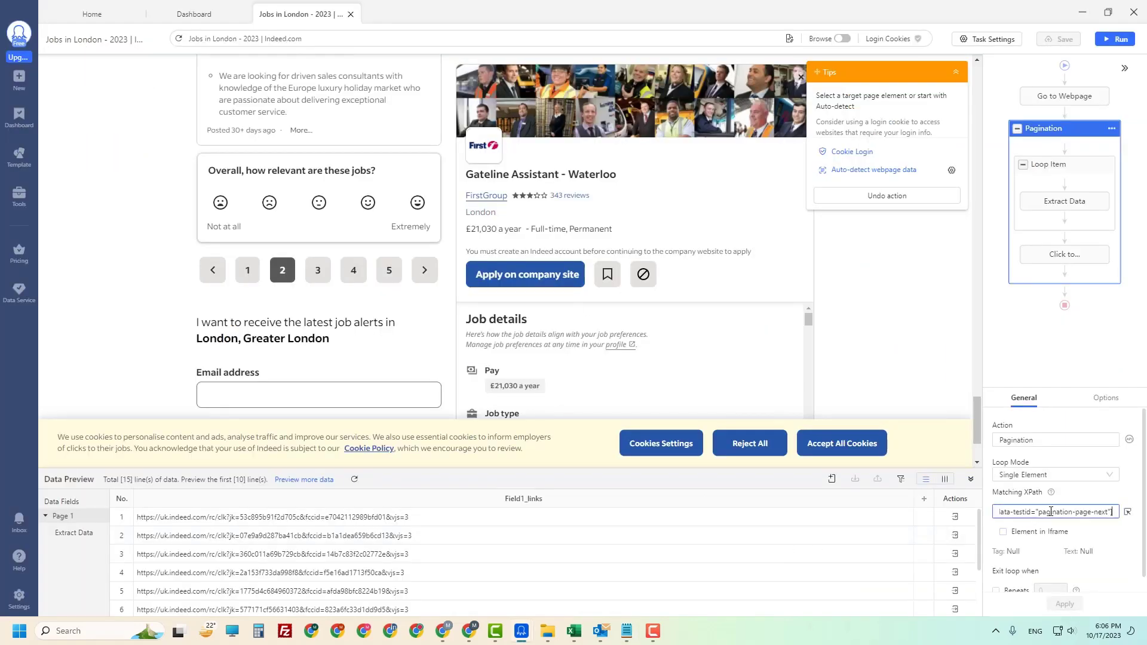
pyautogui.click(1065, 603)
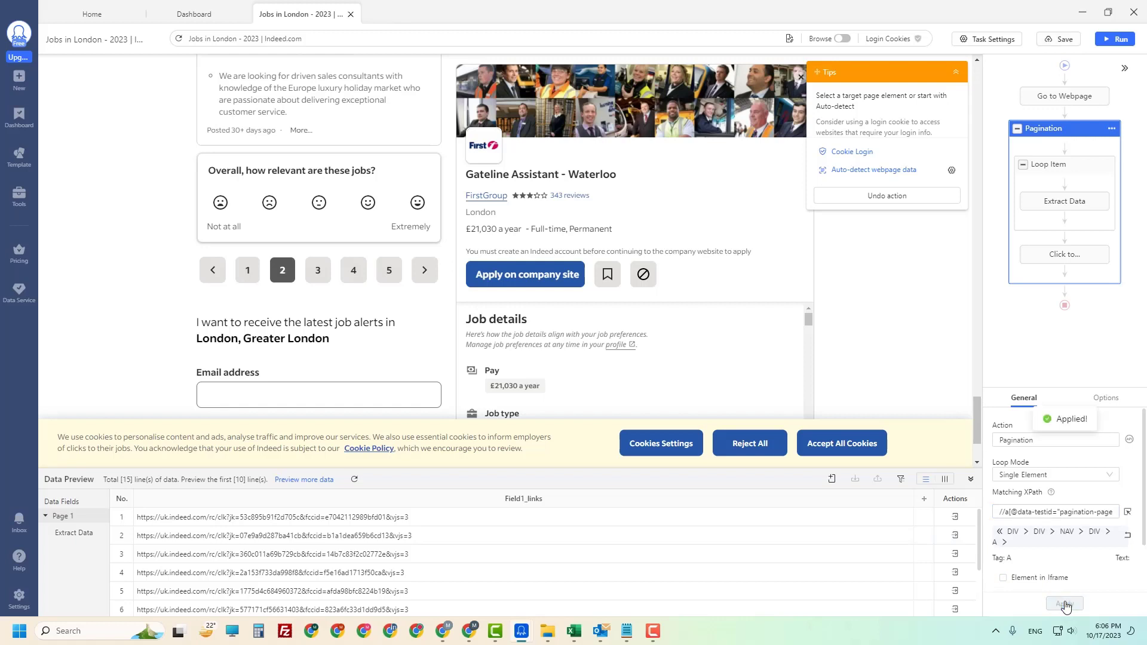
# Save the London jobs task and run it on the local device
pyautogui.click(1064, 43)
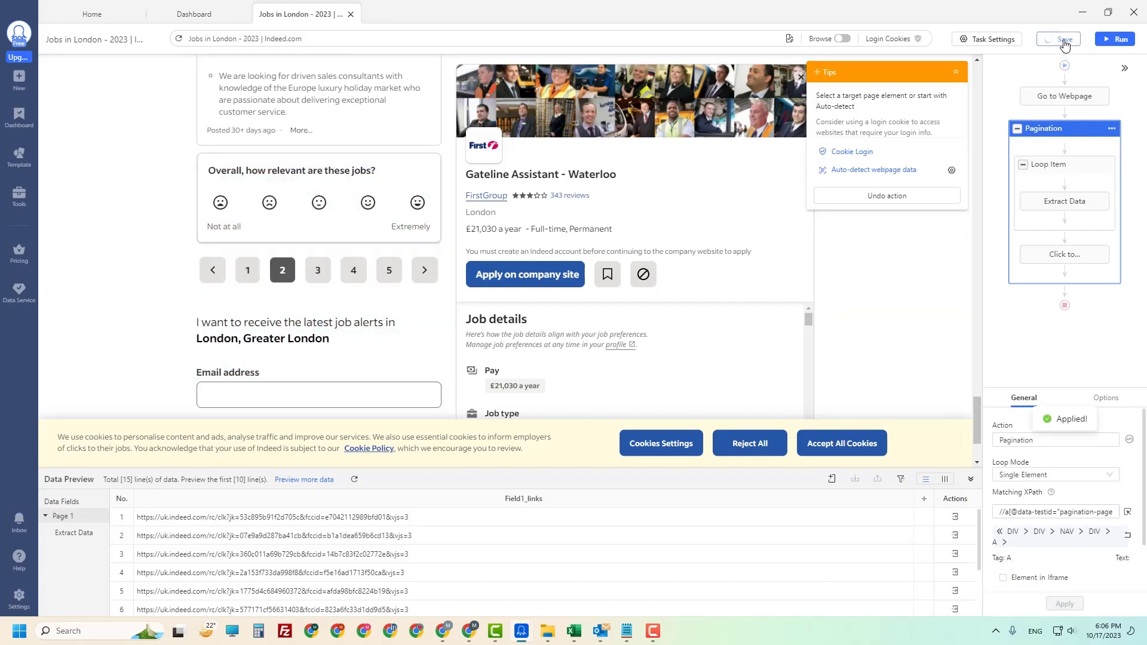
pyautogui.click(1120, 42)
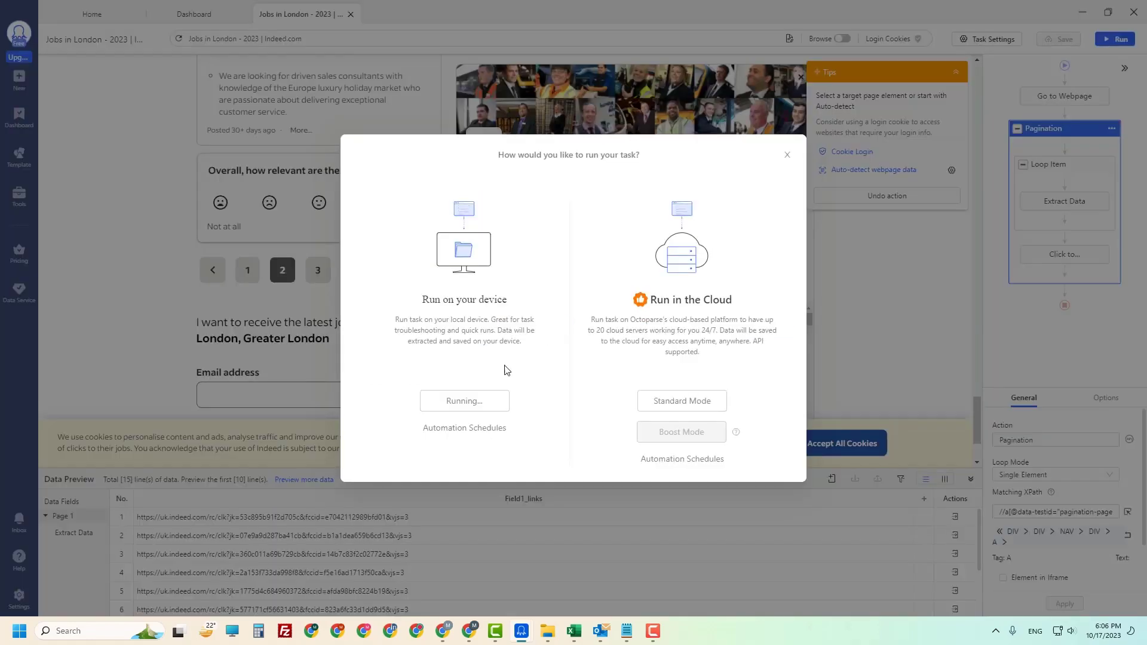
pyautogui.click(445, 411)
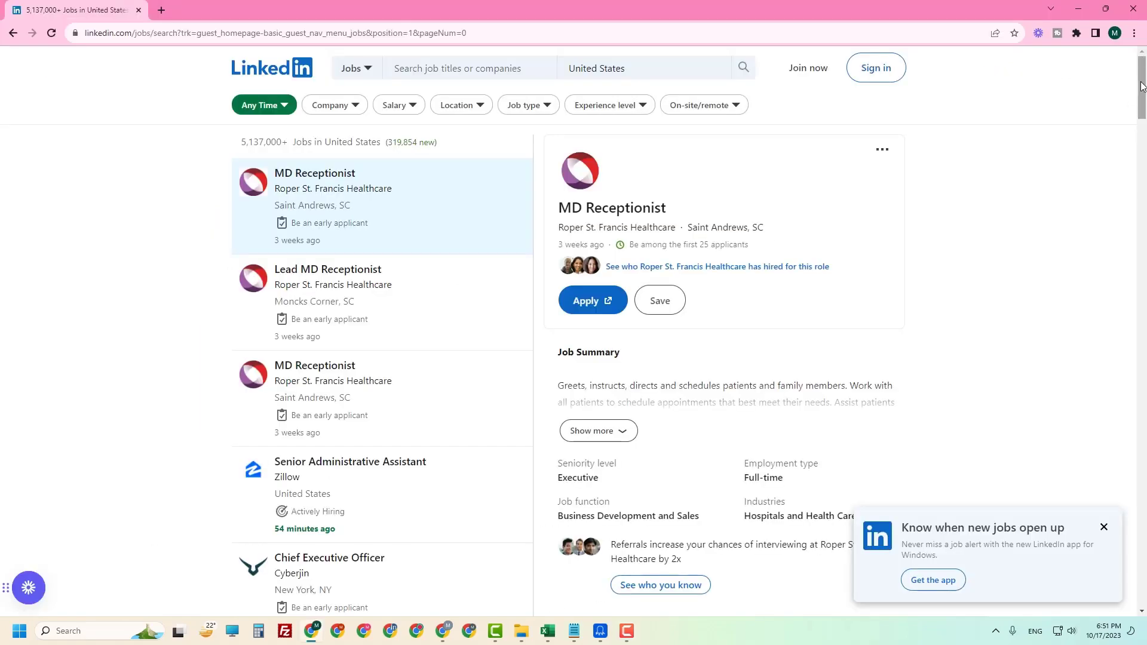
# Examine how the LinkedIn United States job list loads, down to the See more jobs button at its end
pyautogui.moveTo(1142, 87); pyautogui.dragTo(1145, 566)
pyautogui.click(1105, 527)
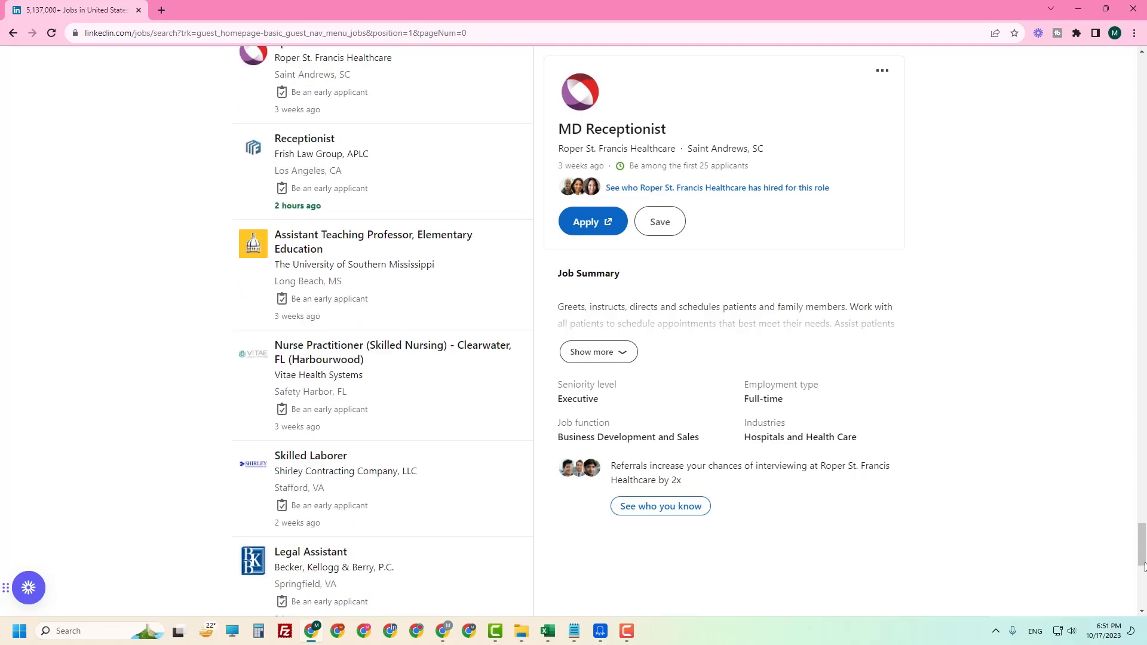
pyautogui.click(1142, 530)
pyautogui.moveTo(1144, 453); pyautogui.dragTo(1145, 585)
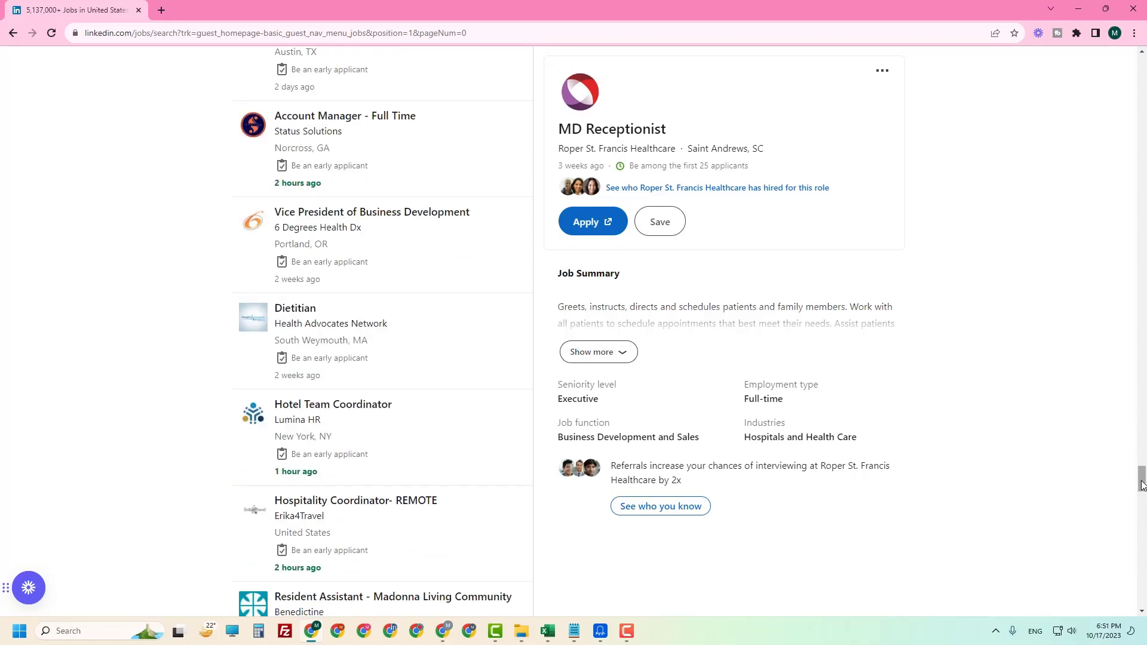
pyautogui.scroll(-15, 1141, 502)
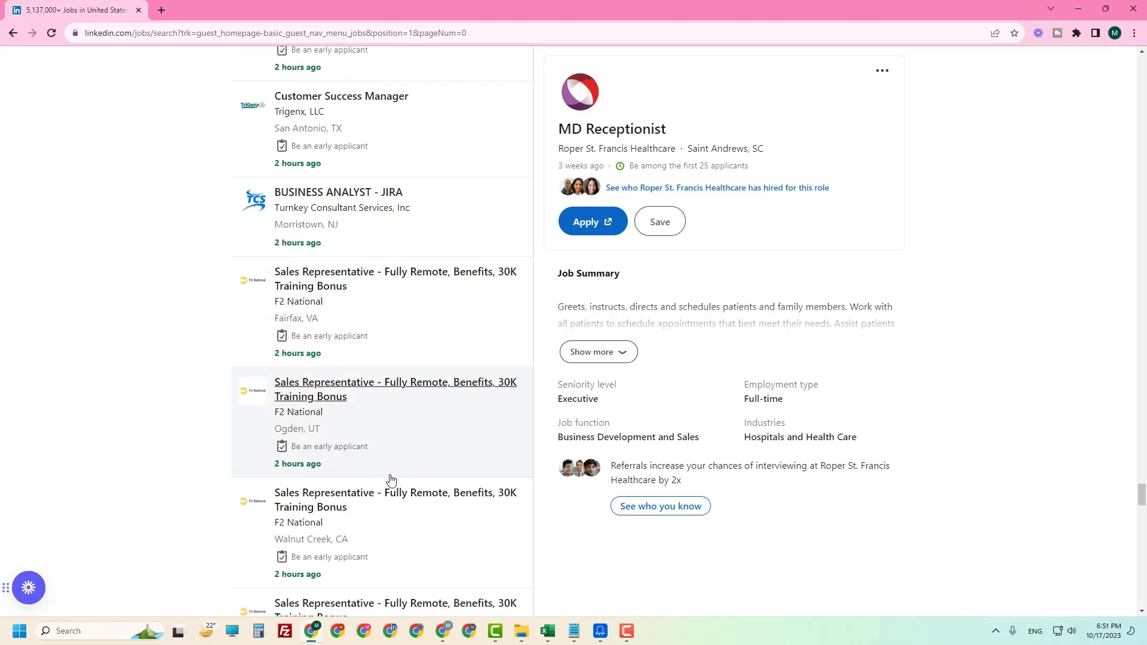
pyautogui.scroll(-15, 412, 476)
pyautogui.scroll(-15, 1105, 562)
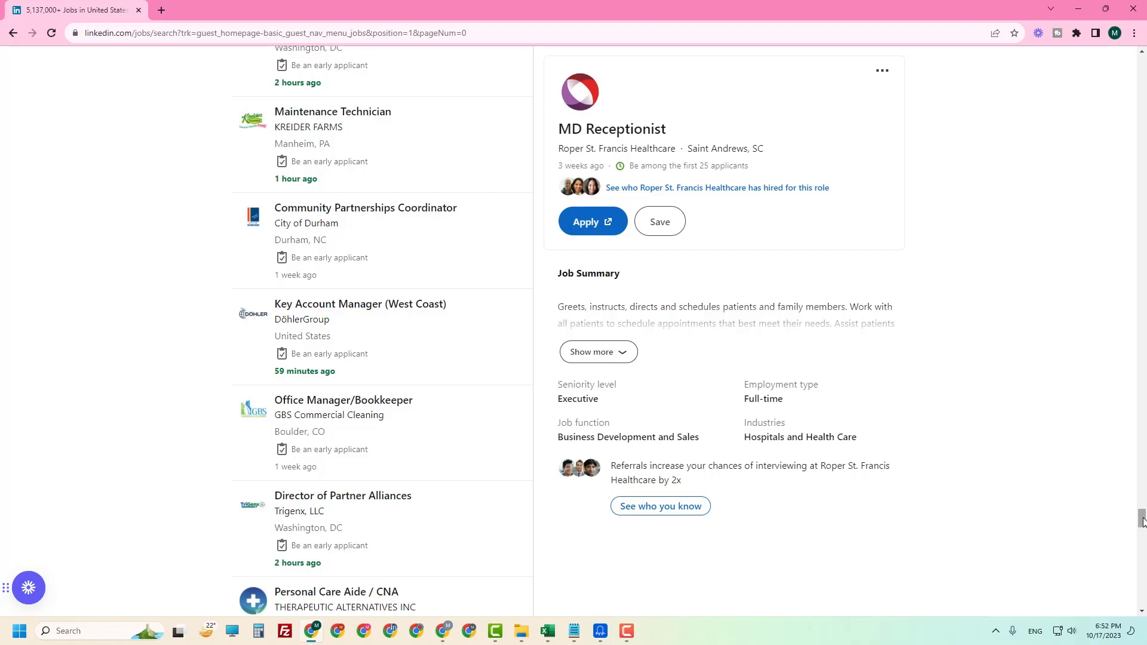
pyautogui.scroll(-10, 1105, 562)
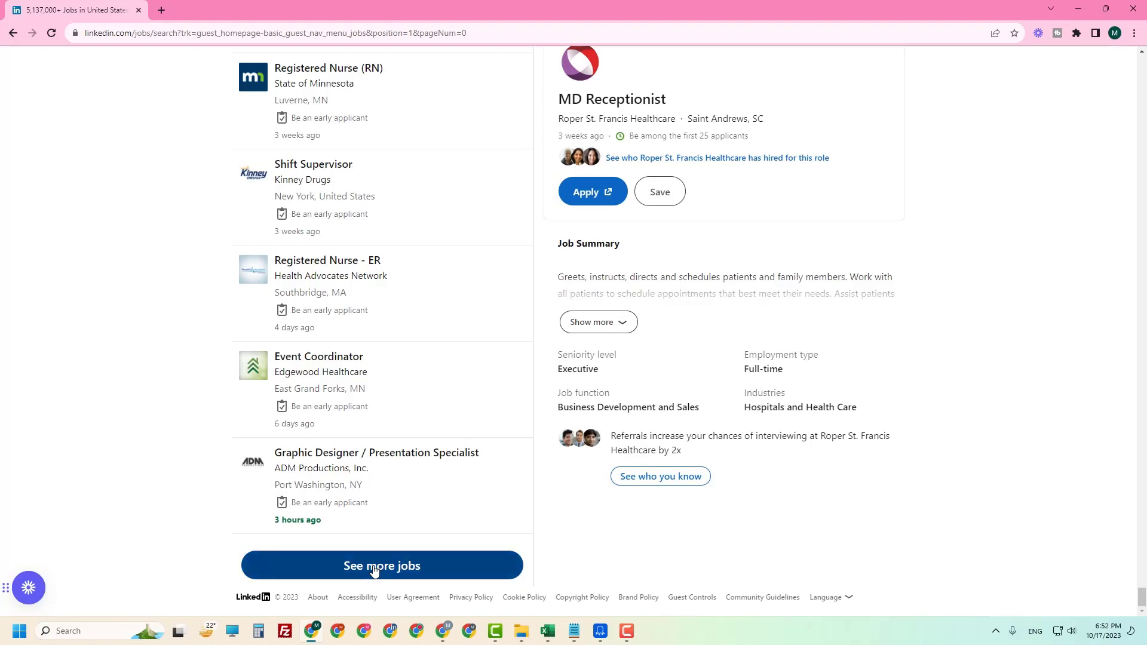
# Copy the LinkedIn jobs search URL and create a new Octoparse task from it in My Group
pyautogui.click(478, 32)
pyautogui.hotkey('alt', 'Tab')
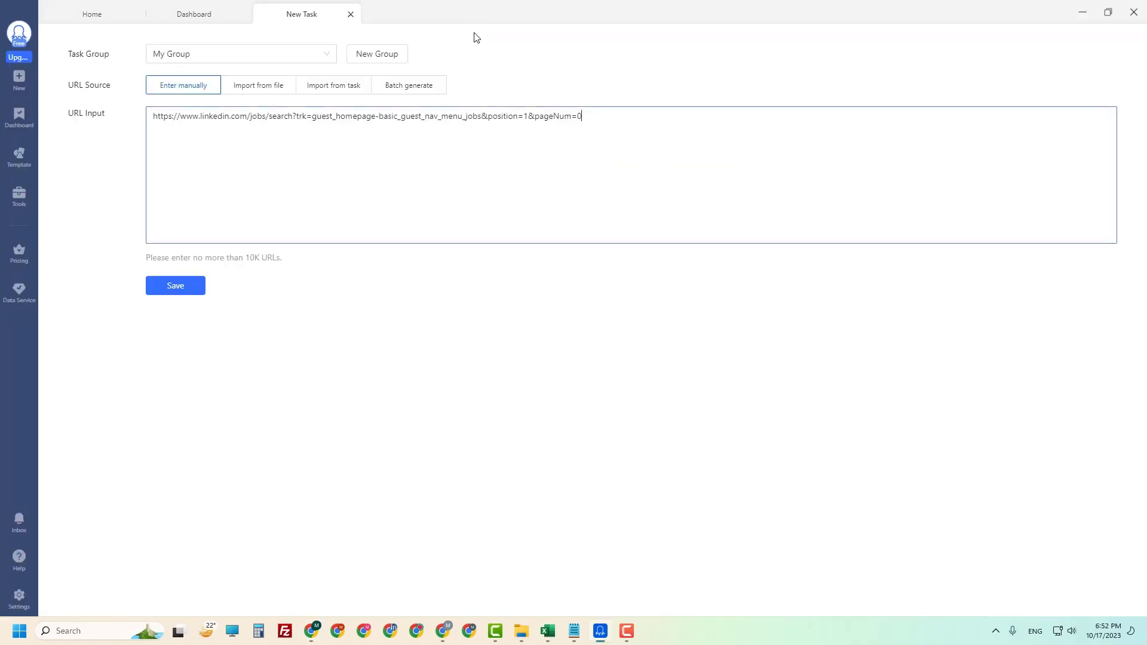
pyautogui.click(184, 291)
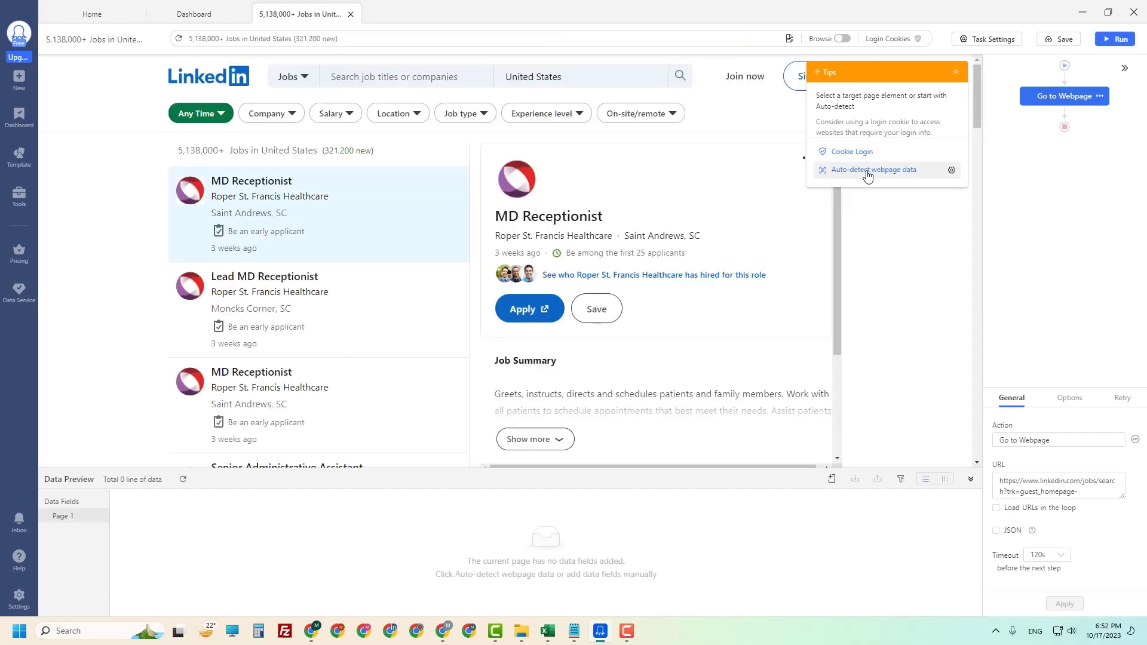
# Auto-detect the LinkedIn page data, check the detected Load More button, and create the workflow with page scroll and Load More enabled
pyautogui.click(868, 173)
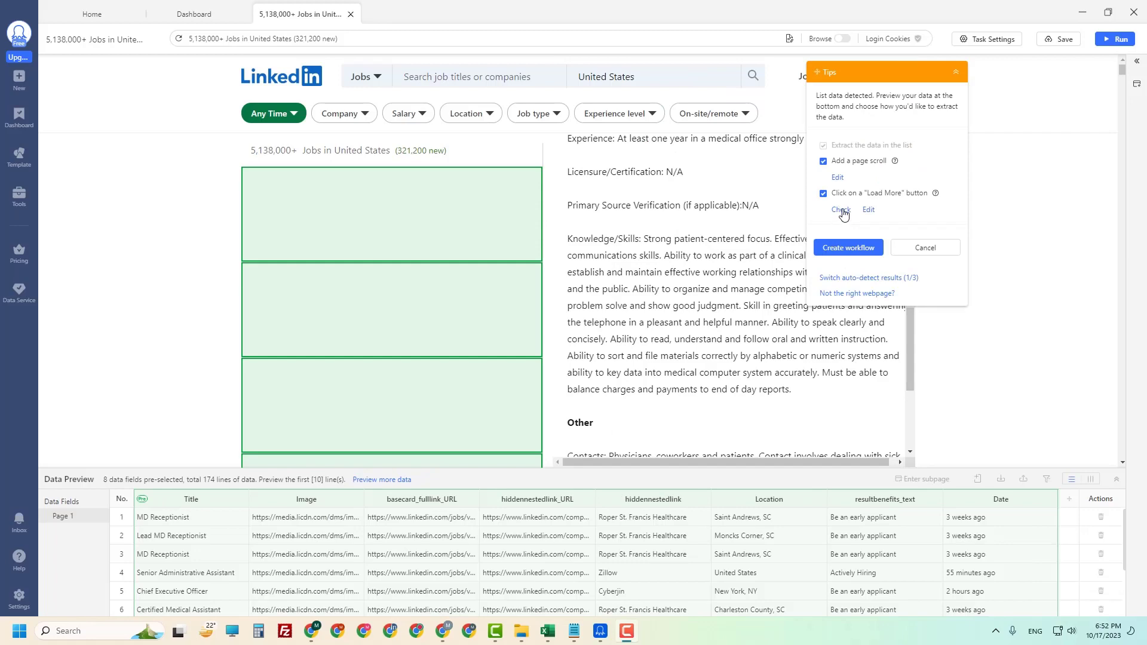
pyautogui.click(842, 210)
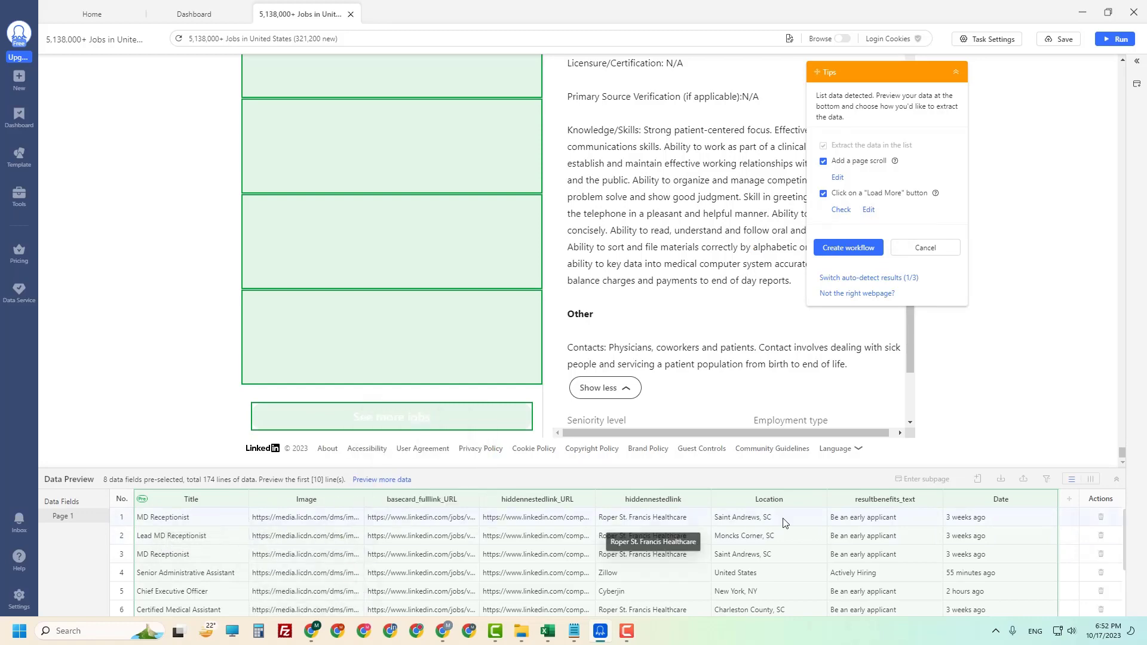
pyautogui.click(835, 253)
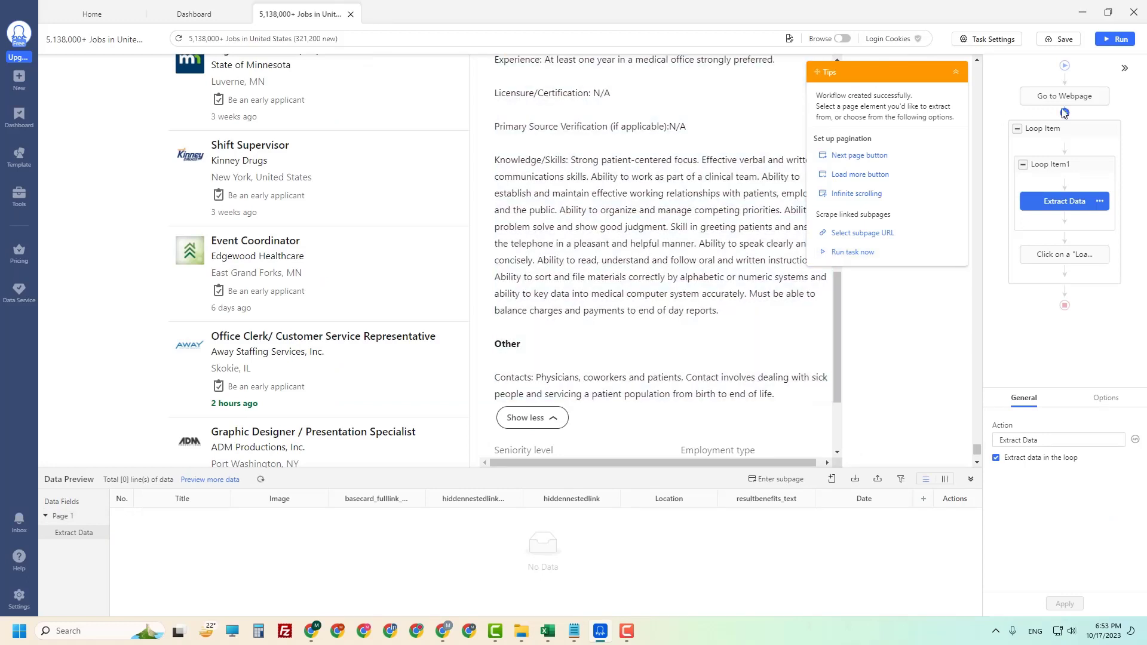
# Enable scrolling down the page after it is loaded for the Go to Webpage action and review its scroll count and other settings
pyautogui.click(1026, 102)
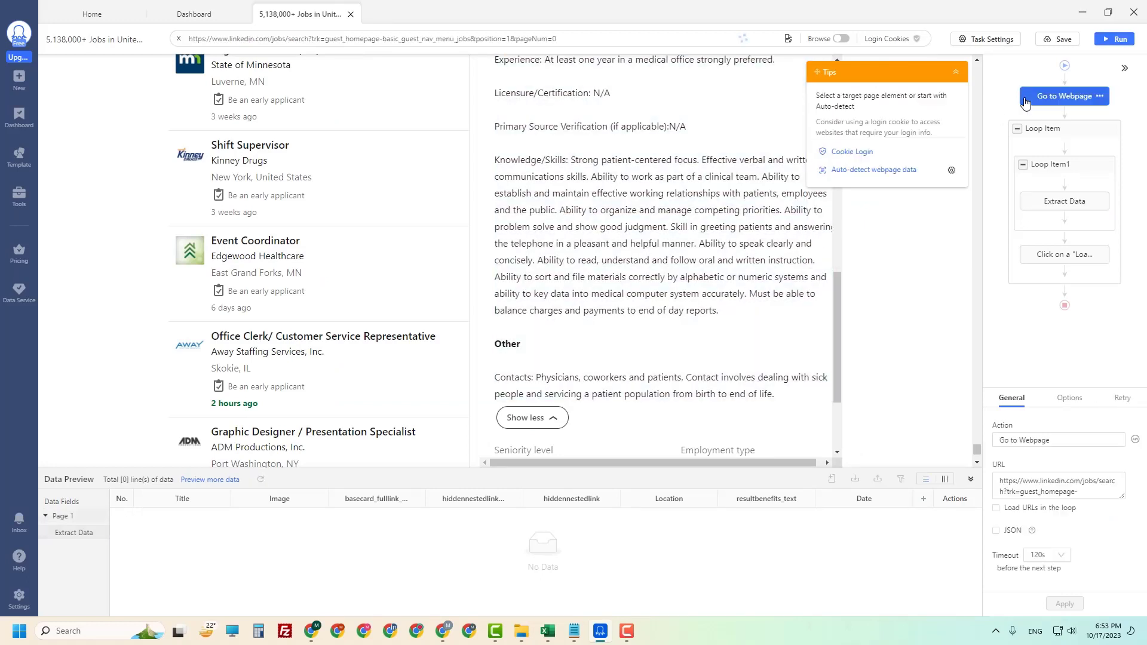
pyautogui.click(1126, 404)
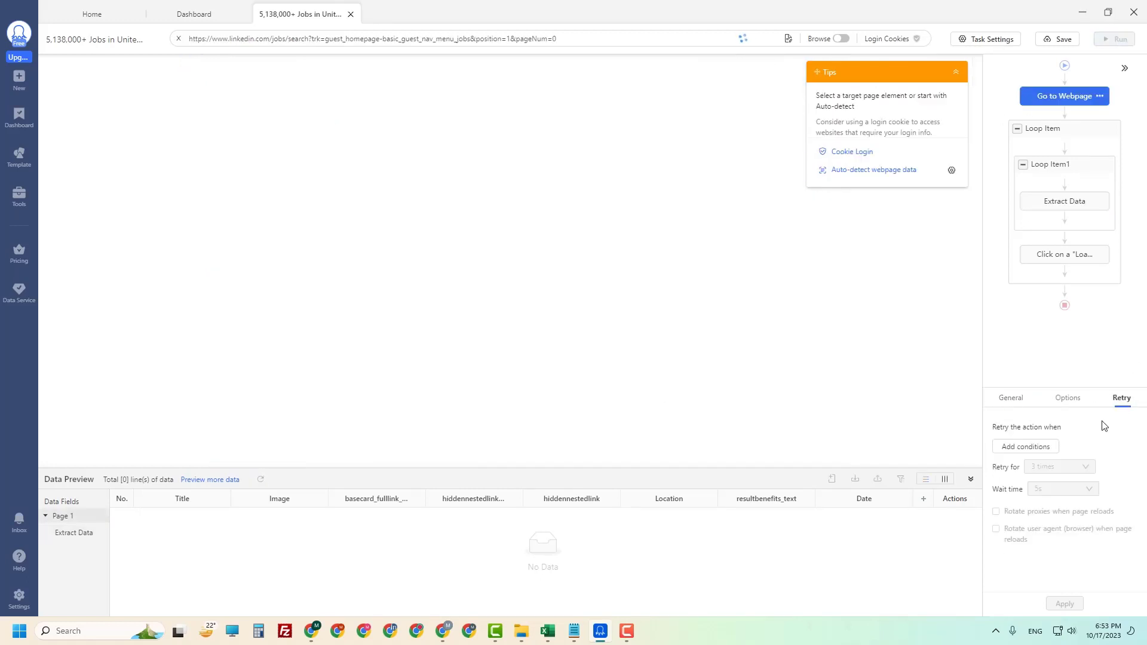
pyautogui.click(1068, 397)
pyautogui.click(1009, 529)
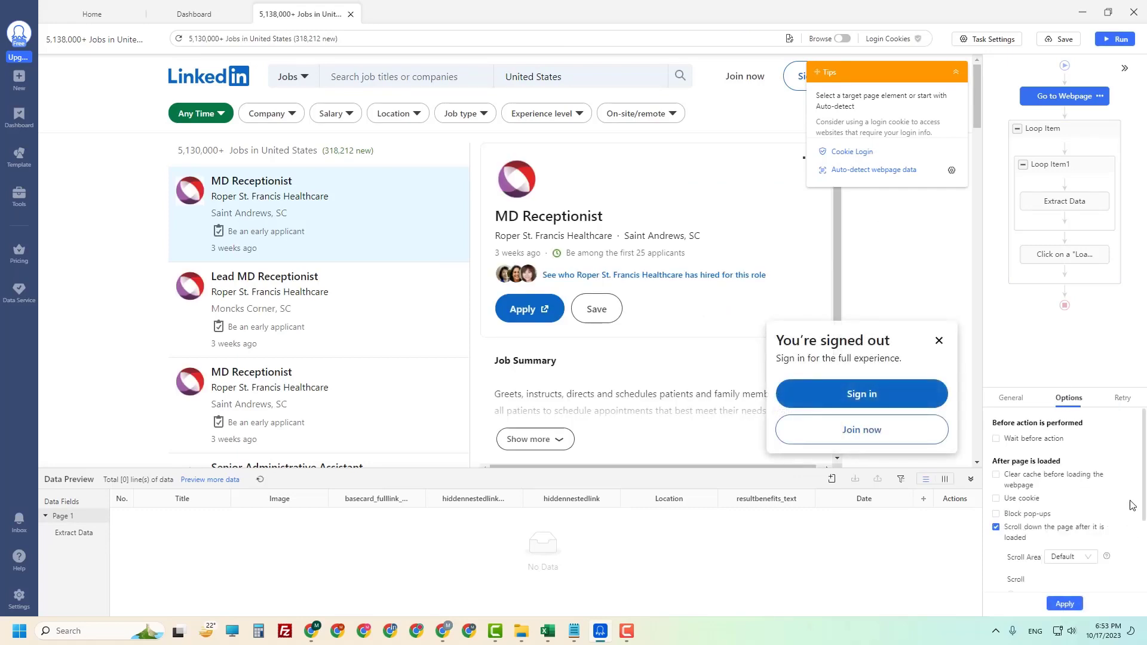
pyautogui.moveTo(1144, 448); pyautogui.dragTo(1143, 536)
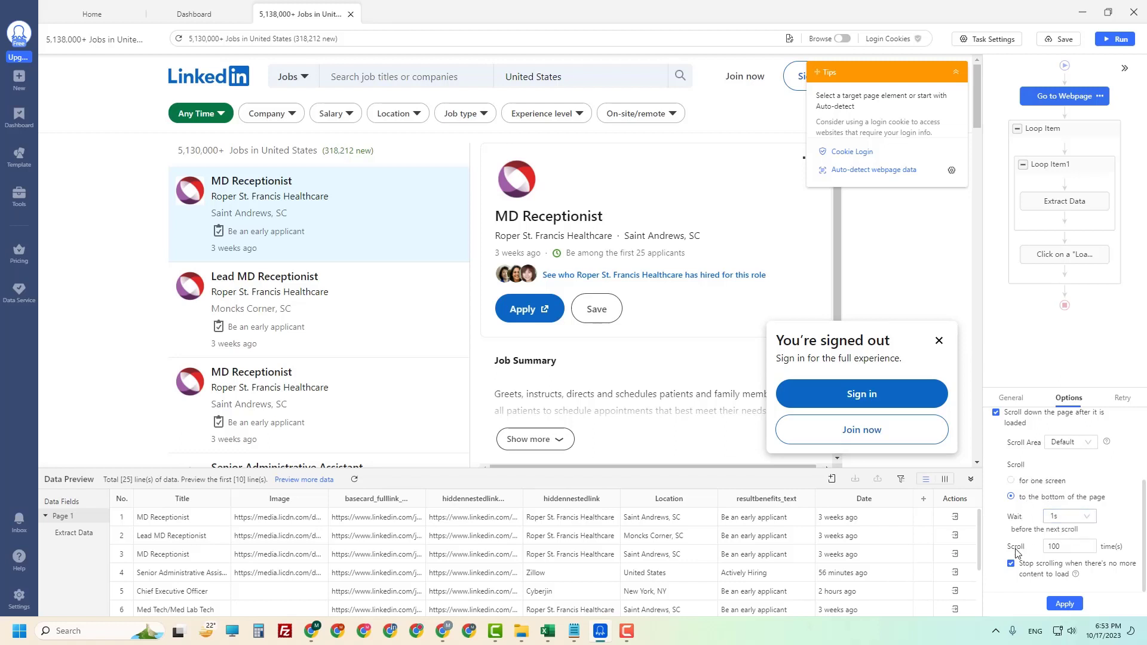
pyautogui.click(1060, 549)
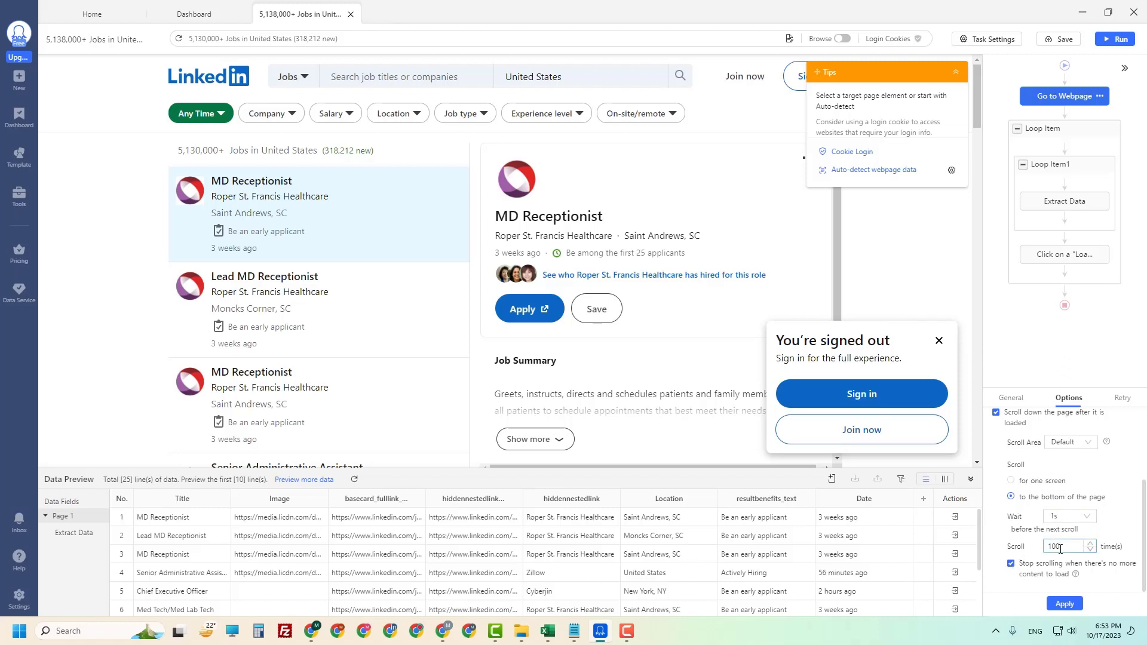
pyautogui.click(1064, 606)
pyautogui.click(1122, 399)
pyautogui.click(1015, 398)
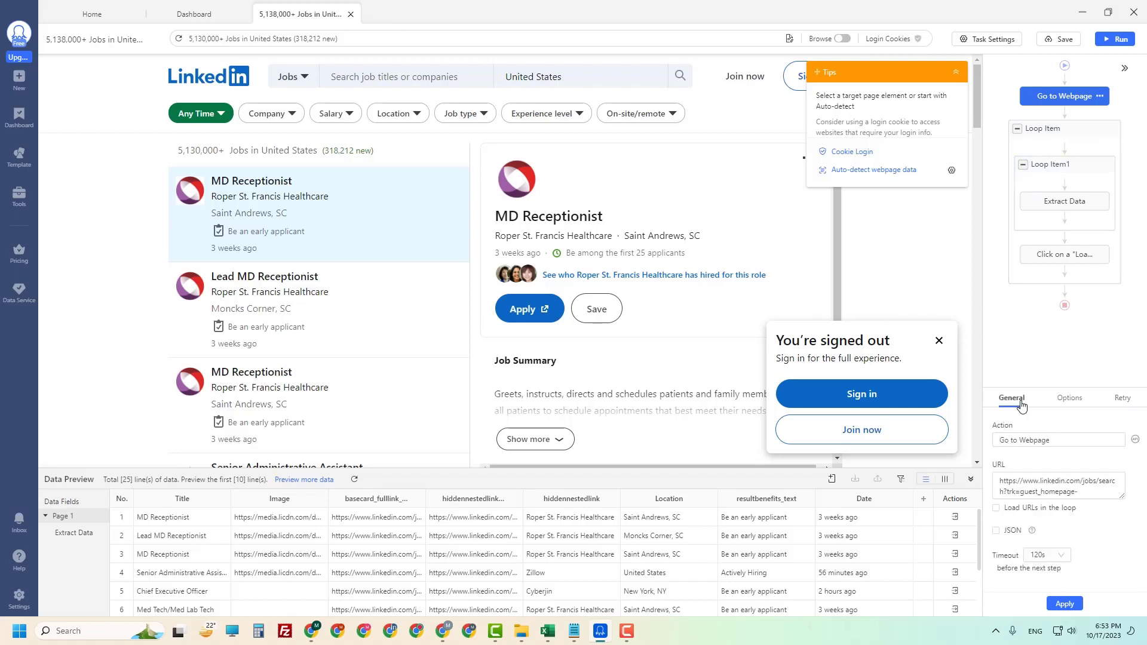
# Set the Extract Data action to wait 10s before it is performed, reviewing the other available wait times
pyautogui.click(1048, 171)
pyautogui.click(1063, 202)
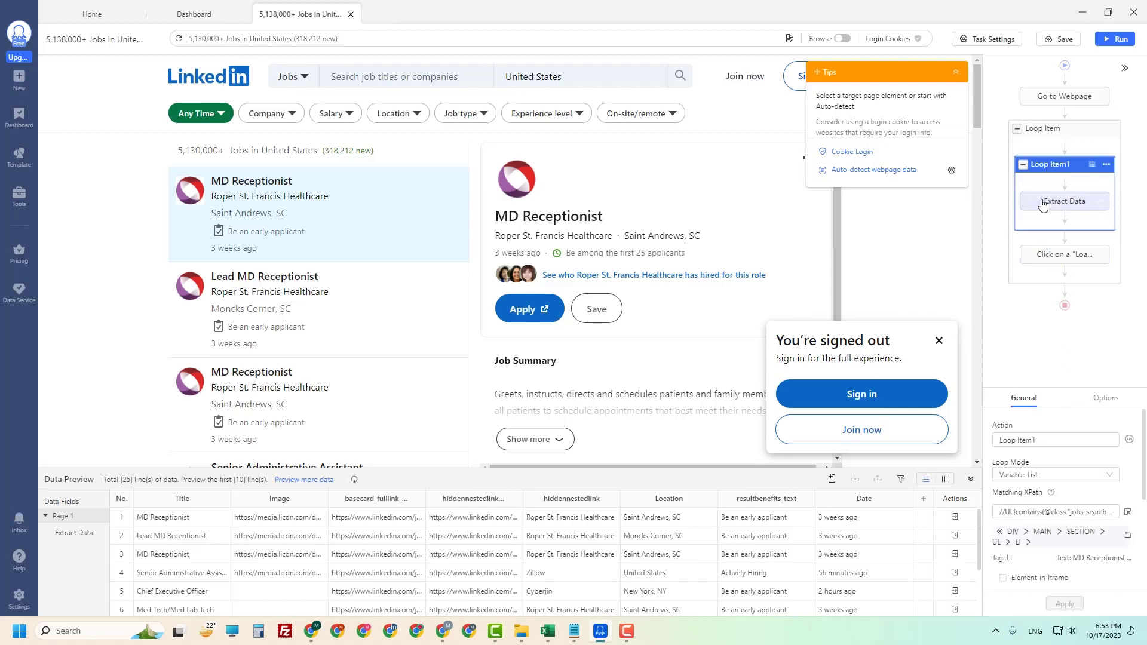
pyautogui.click(1106, 398)
pyautogui.click(1032, 439)
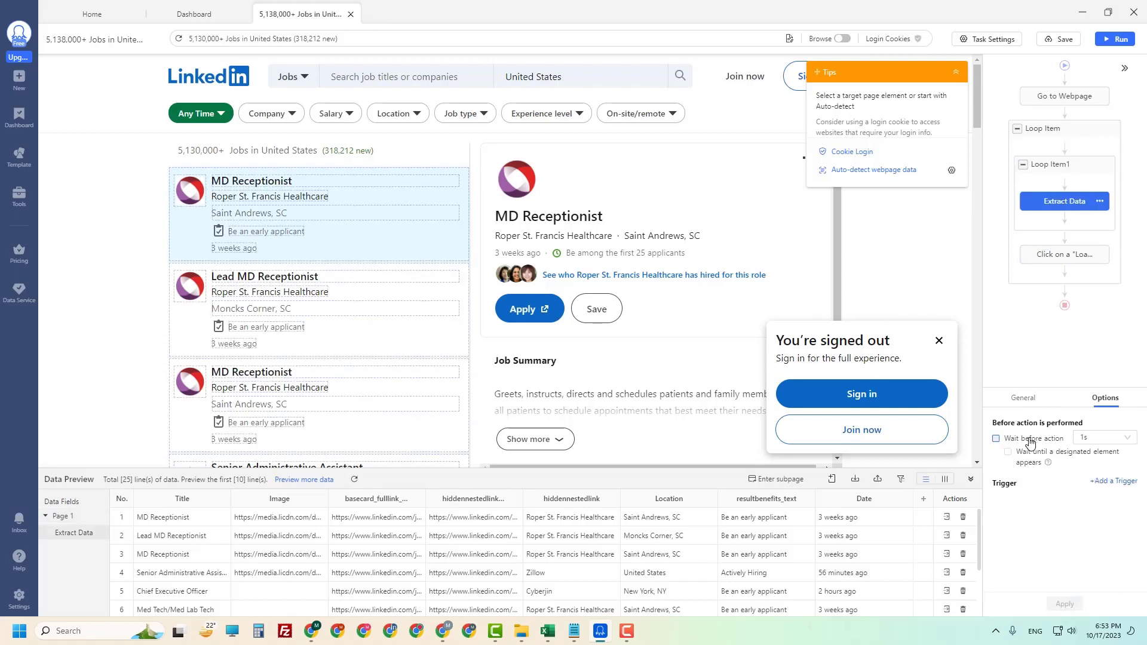
pyautogui.click(1077, 438)
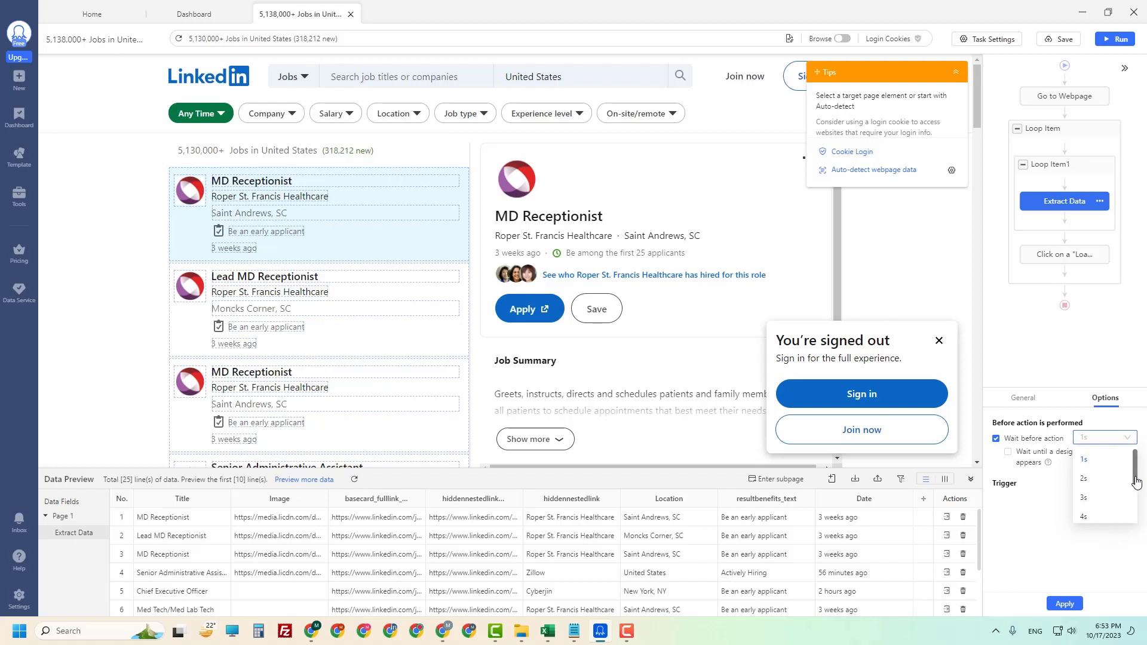
pyautogui.moveTo(1135, 478); pyautogui.dragTo(1137, 498)
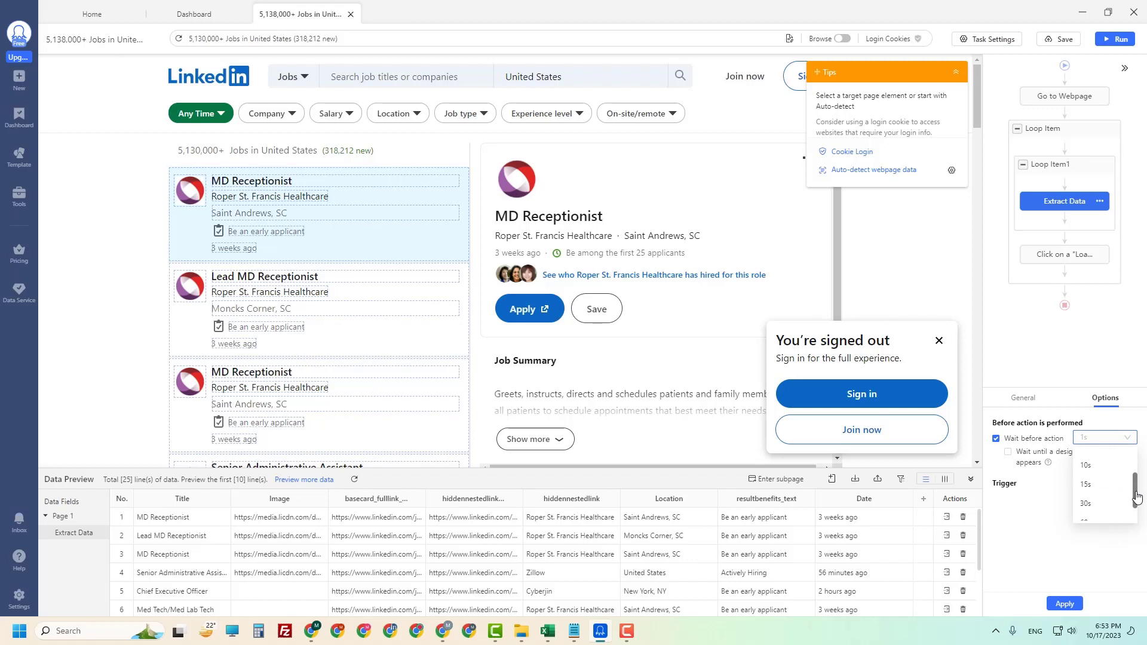
pyautogui.click(1095, 471)
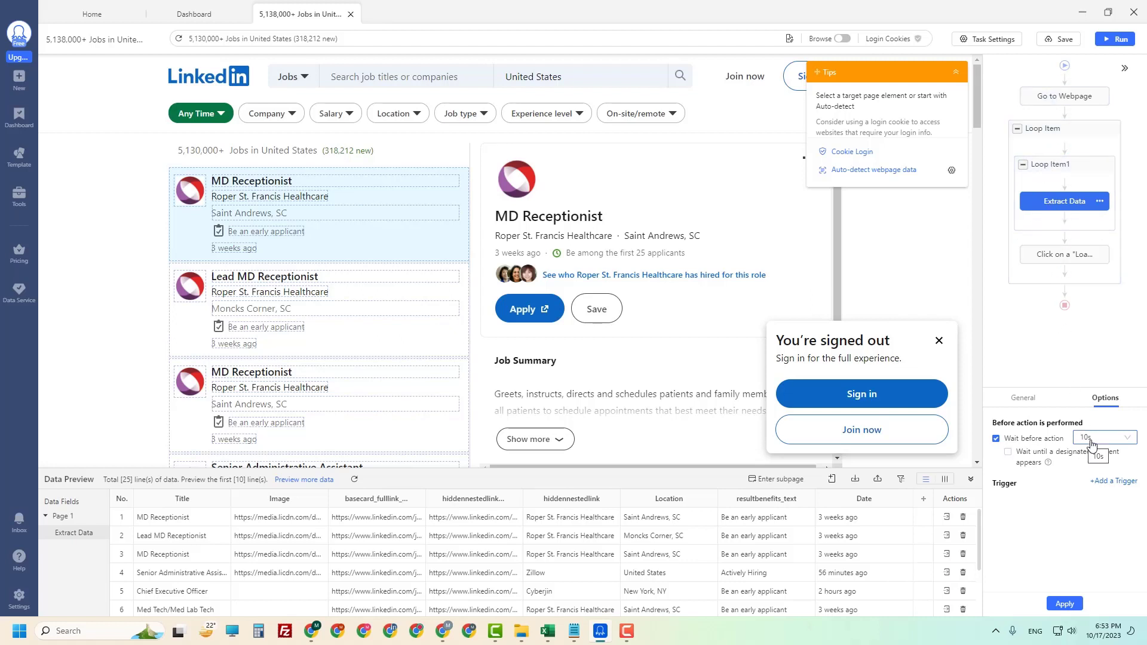
pyautogui.click(1111, 438)
pyautogui.scroll(-2, 1136, 485)
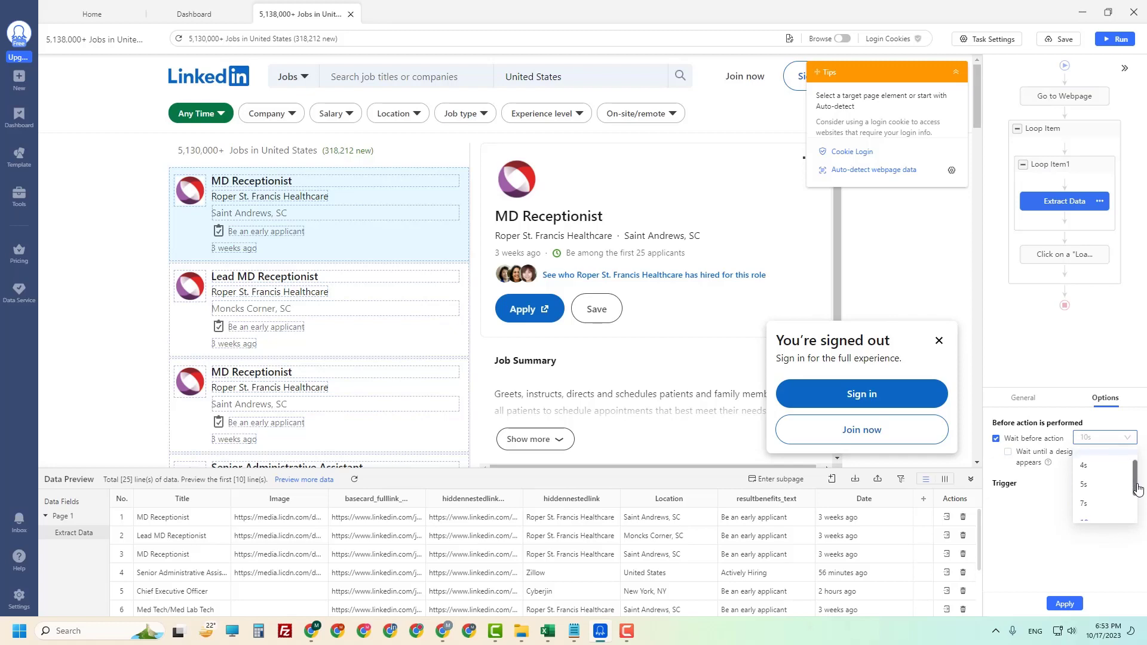
pyautogui.moveTo(1139, 487); pyautogui.dragTo(1139, 488)
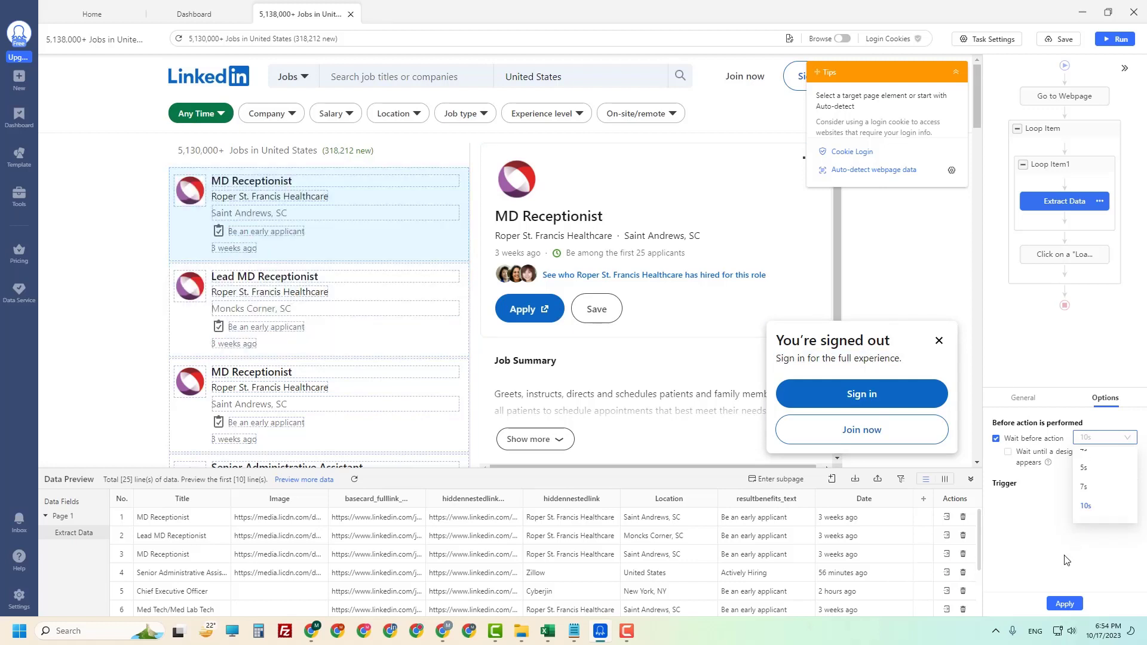
pyautogui.click(1029, 552)
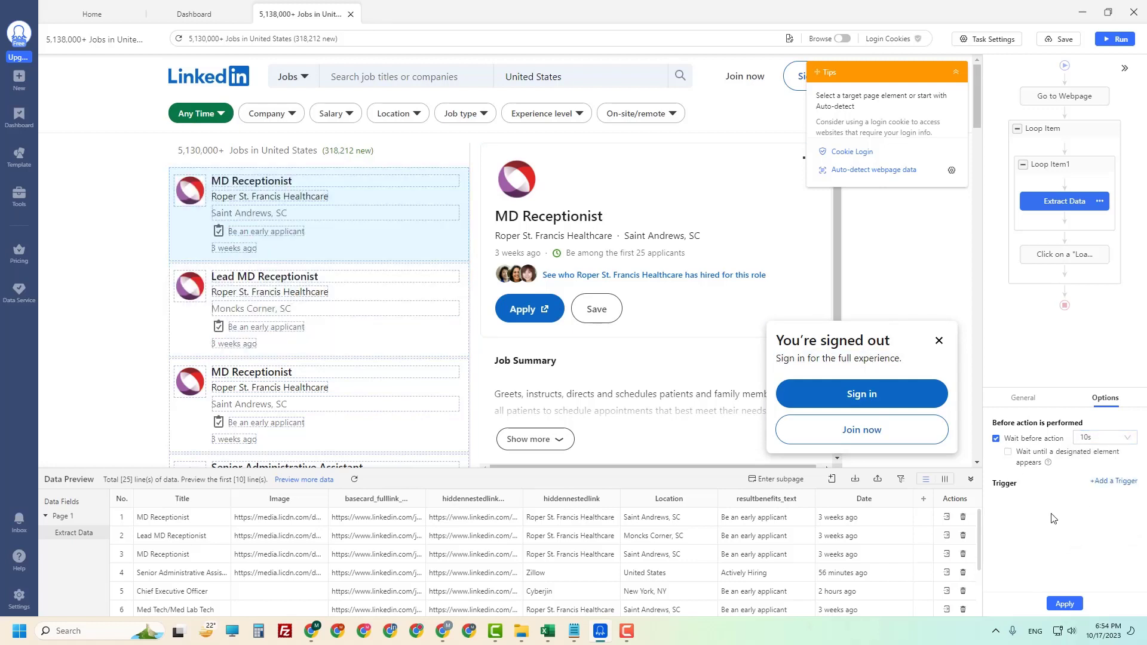
# Apply the 10s wait before the Extract Data action
pyautogui.click(1095, 440)
pyautogui.click(1017, 544)
pyautogui.click(1065, 604)
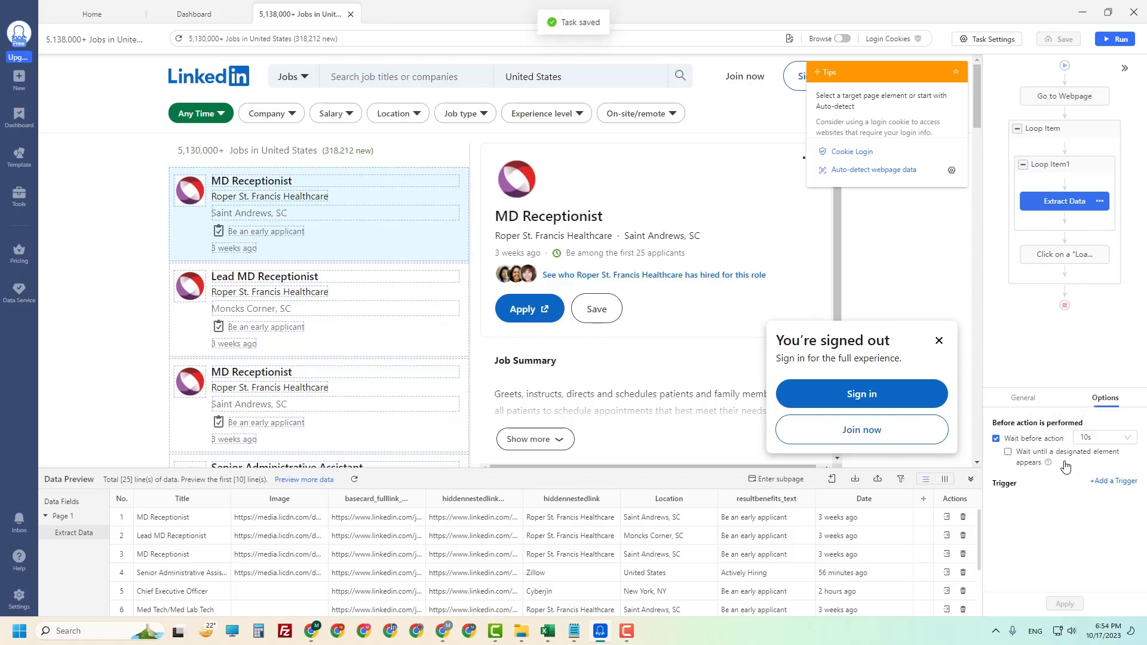
# Disable the wait before the Extract Data action, apply the change and save the task
pyautogui.click(1103, 442)
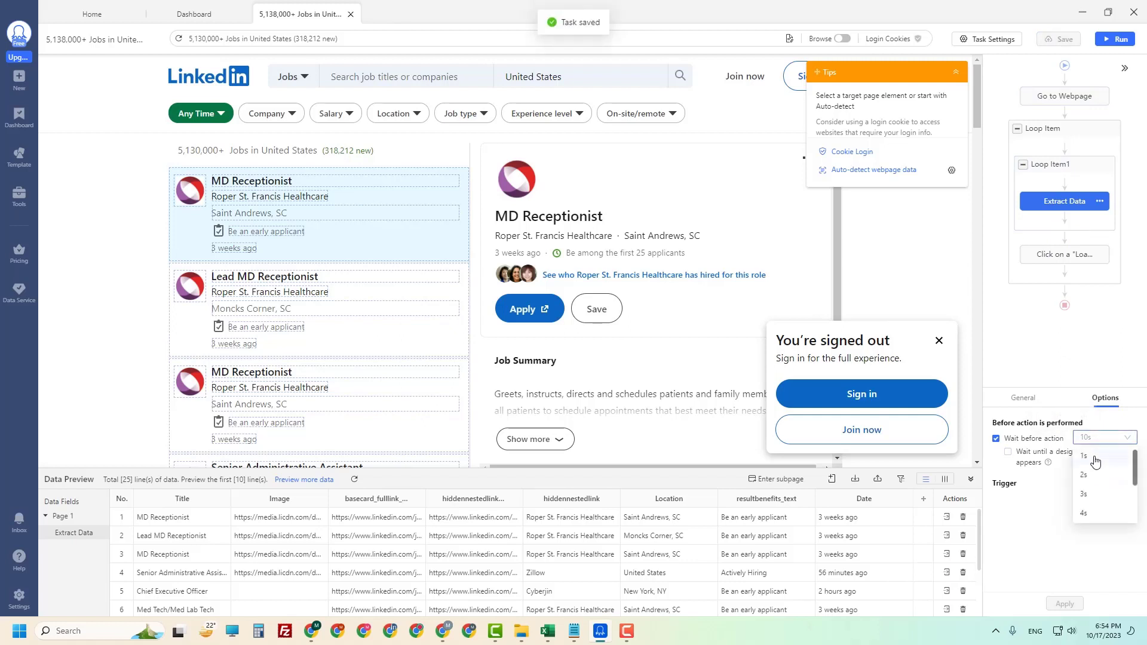
pyautogui.click(1013, 442)
pyautogui.click(1067, 603)
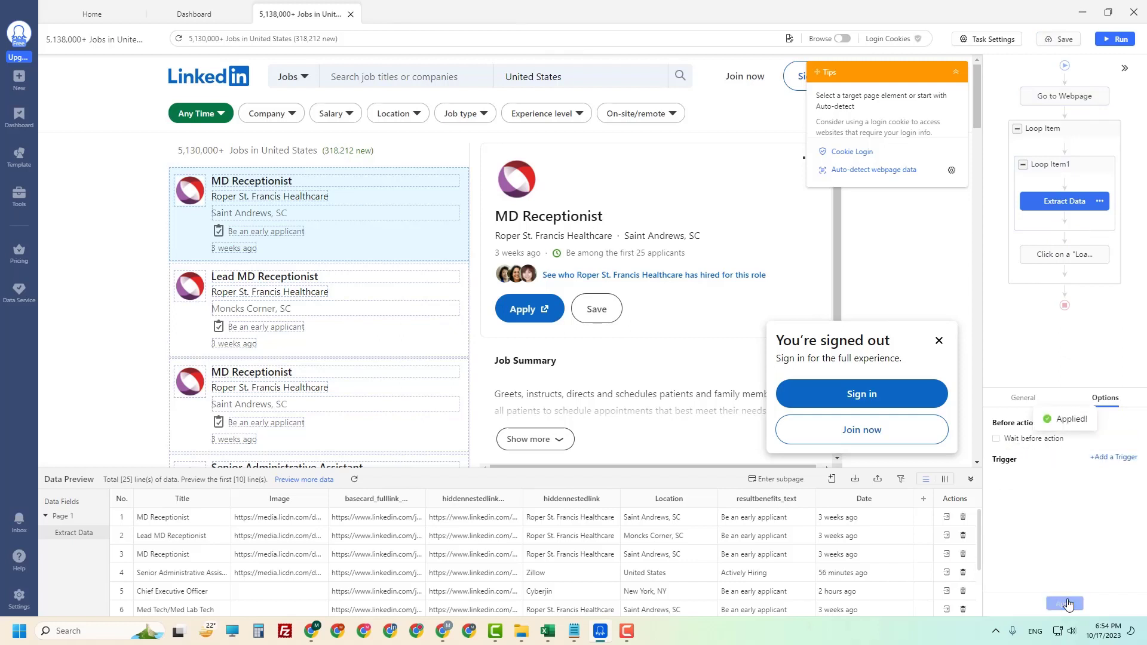
pyautogui.click(1053, 41)
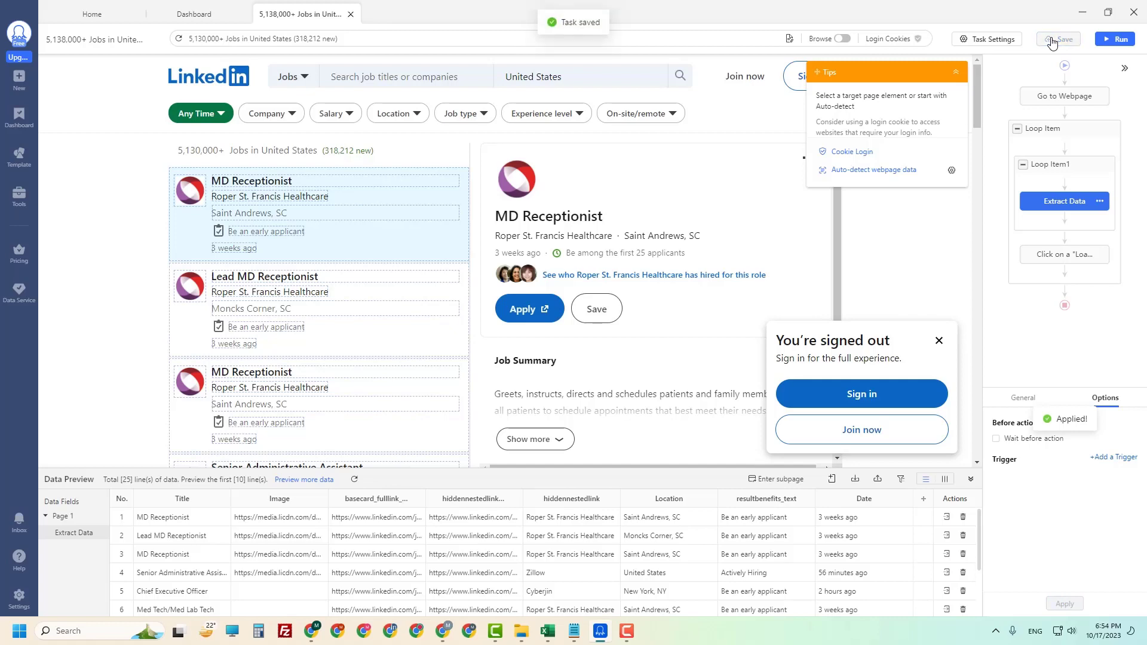
# Run the task on the device in Standard Mode with its browser shown maximized, and close the completed run without exporting
pyautogui.click(1112, 40)
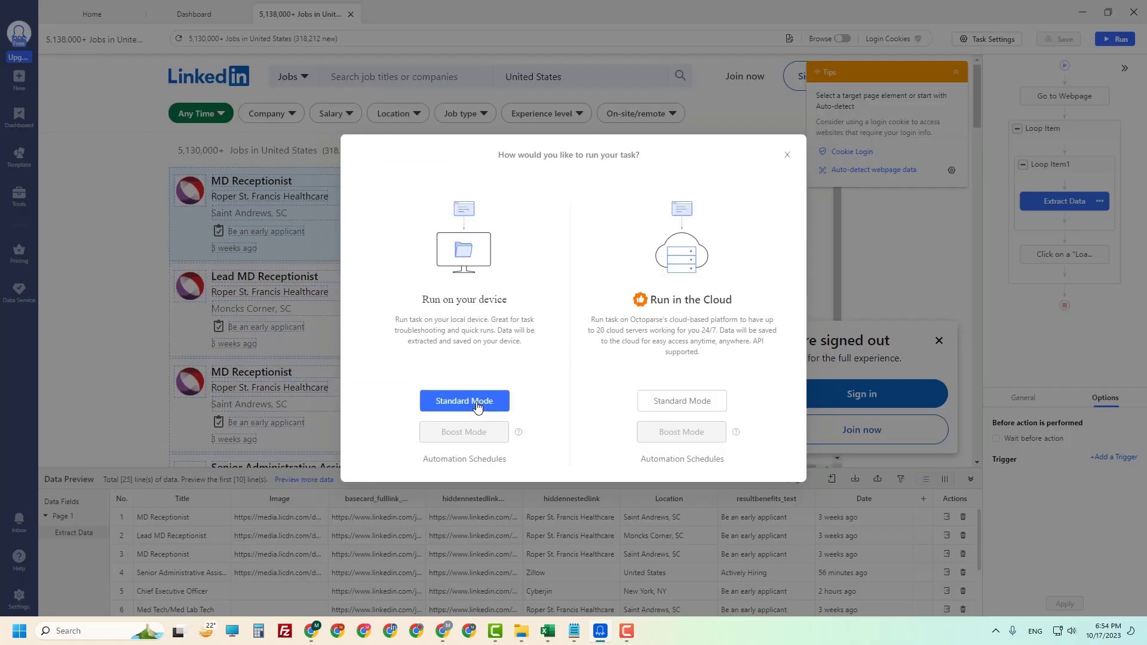
pyautogui.click(465, 401)
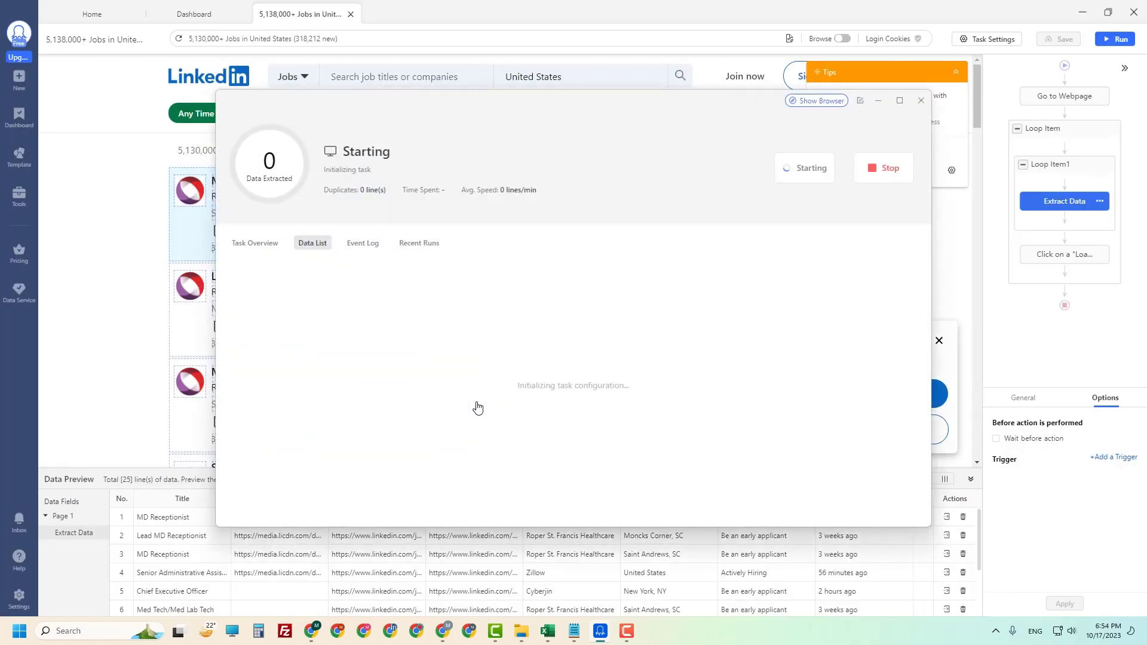
pyautogui.click(819, 103)
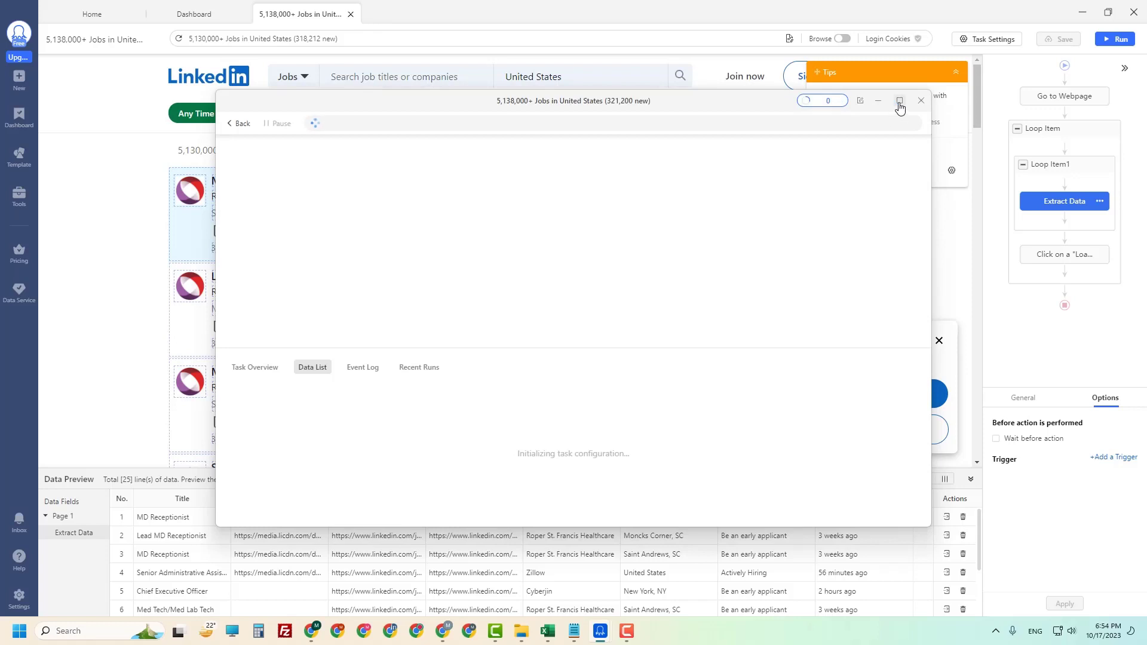
pyautogui.click(899, 101)
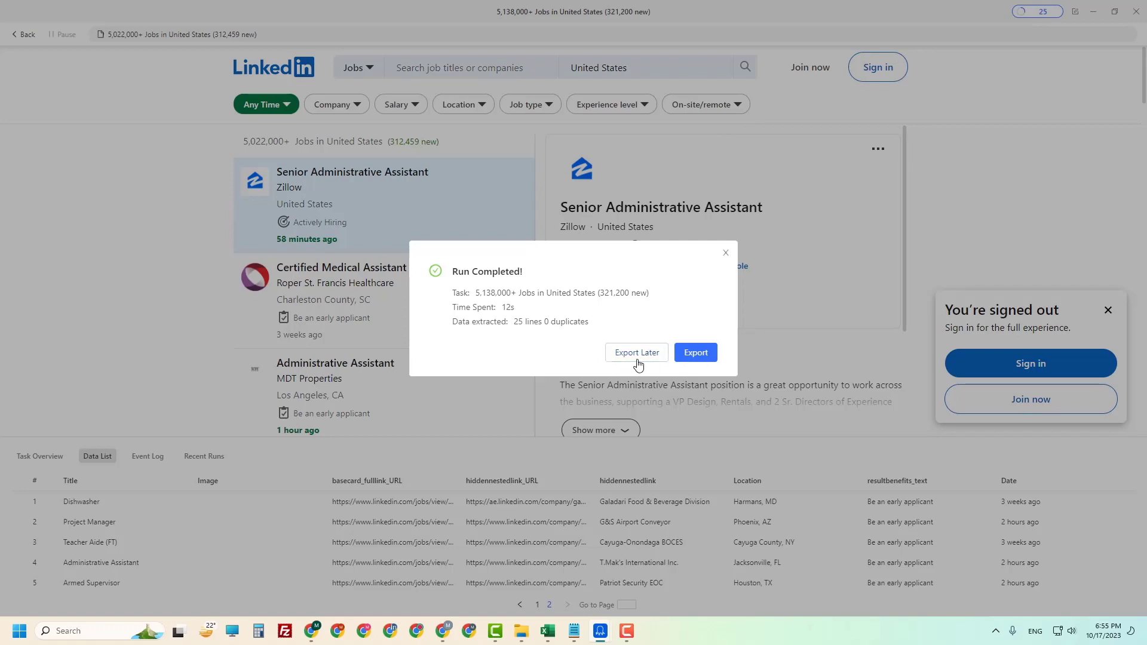
pyautogui.click(726, 255)
pyautogui.click(1136, 15)
pyautogui.click(657, 323)
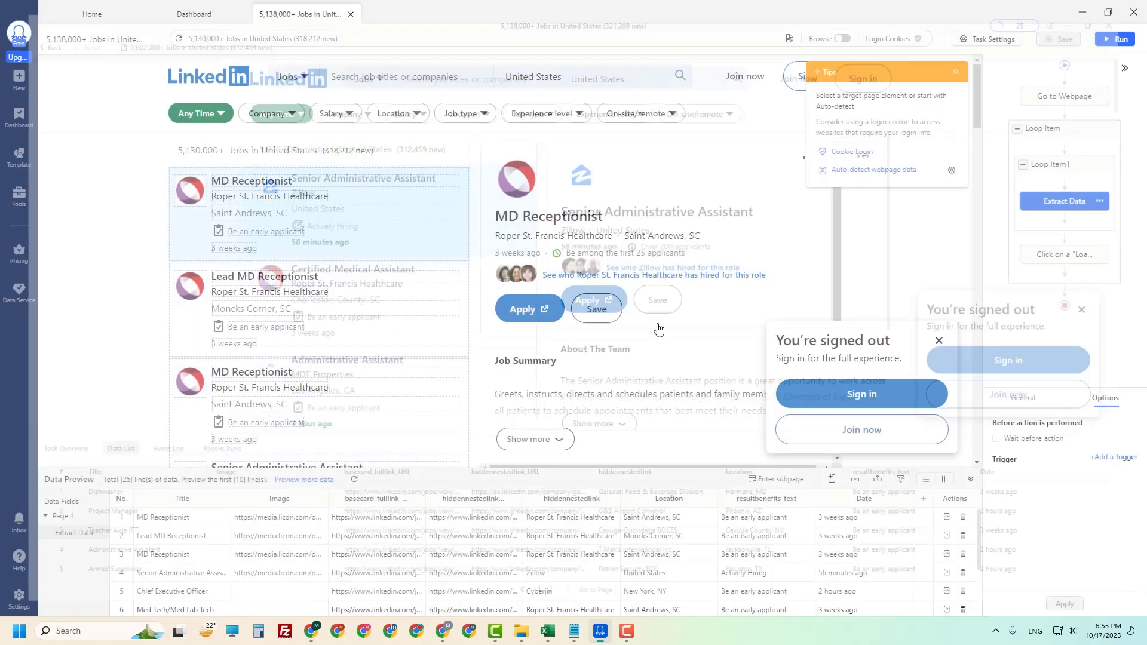
# Set the Go to Webpage action to scroll down the page after it is loaded, apply the option and save the task
pyautogui.click(1058, 96)
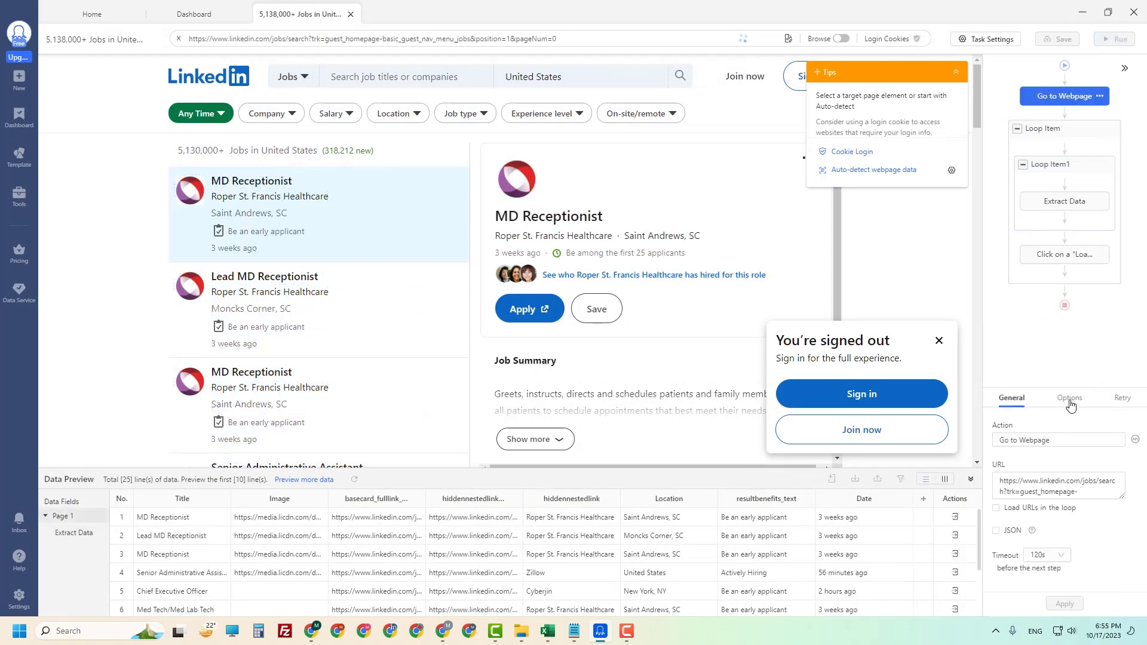
pyautogui.click(1069, 398)
pyautogui.click(1121, 398)
pyautogui.click(1069, 398)
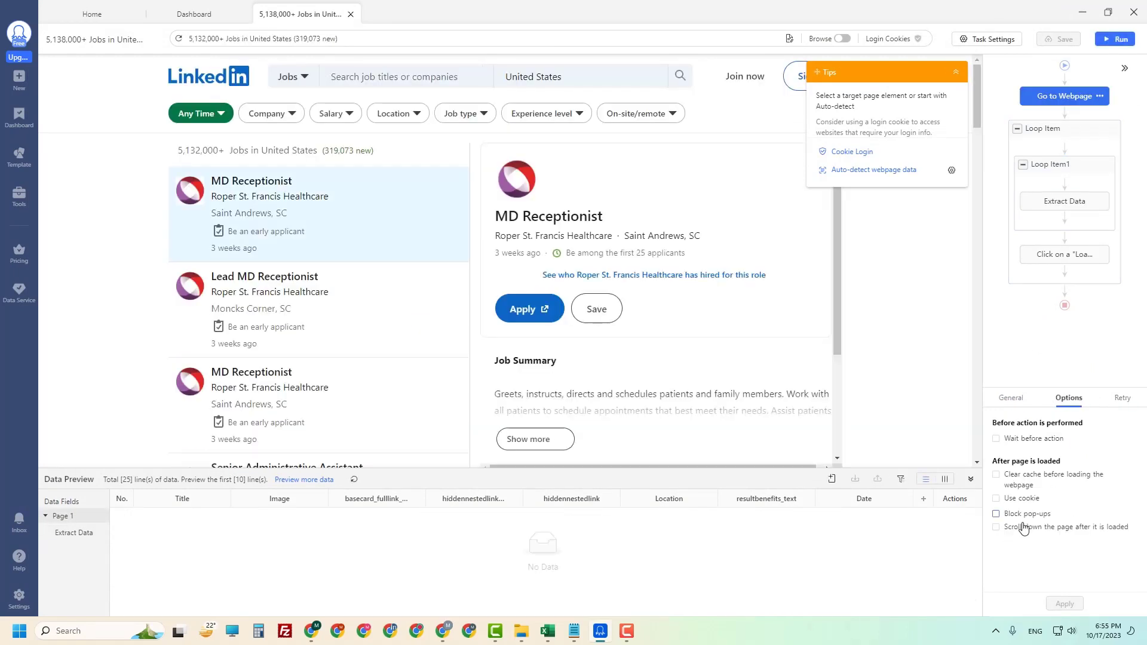
pyautogui.click(1016, 527)
pyautogui.scroll(-2, 1074, 553)
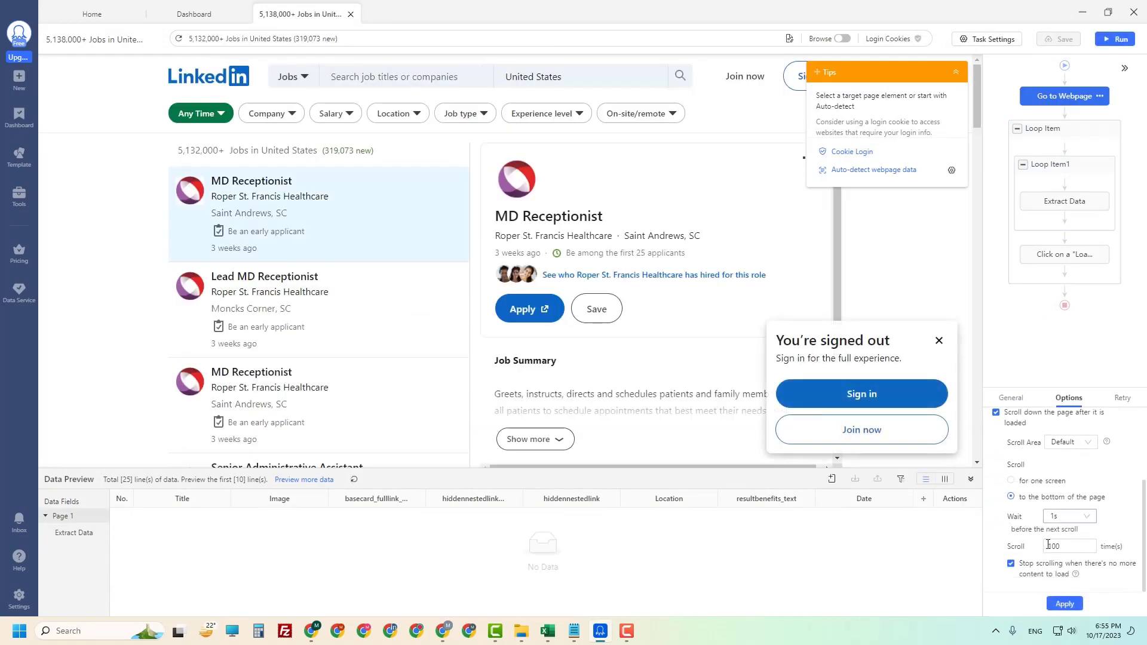
pyautogui.click(1068, 602)
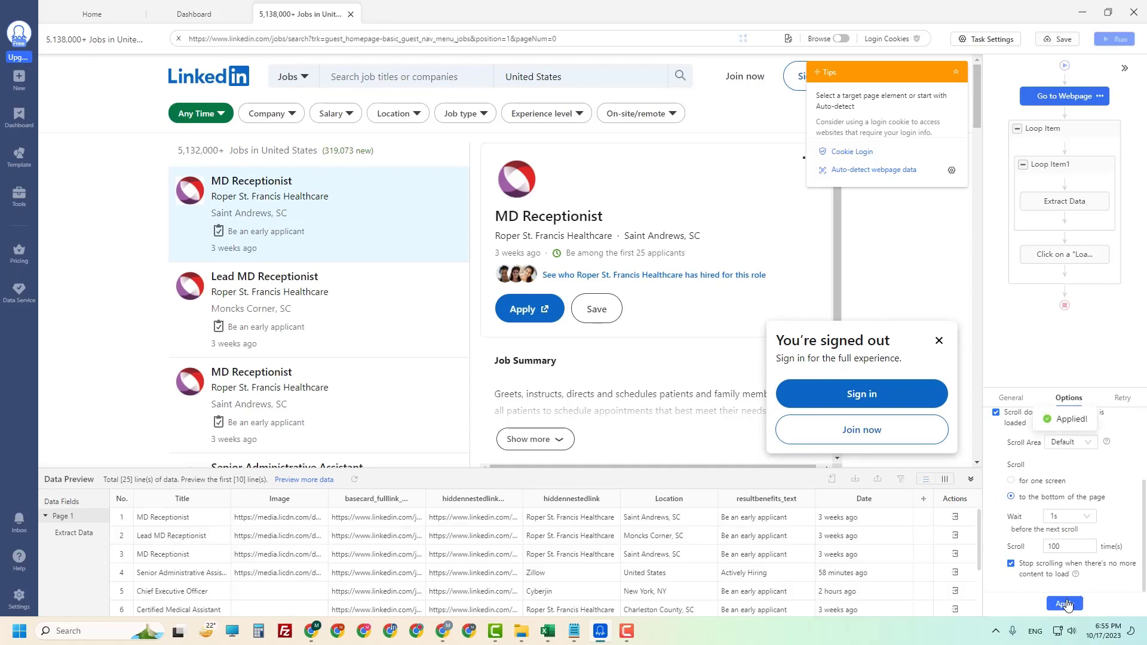
pyautogui.click(1054, 39)
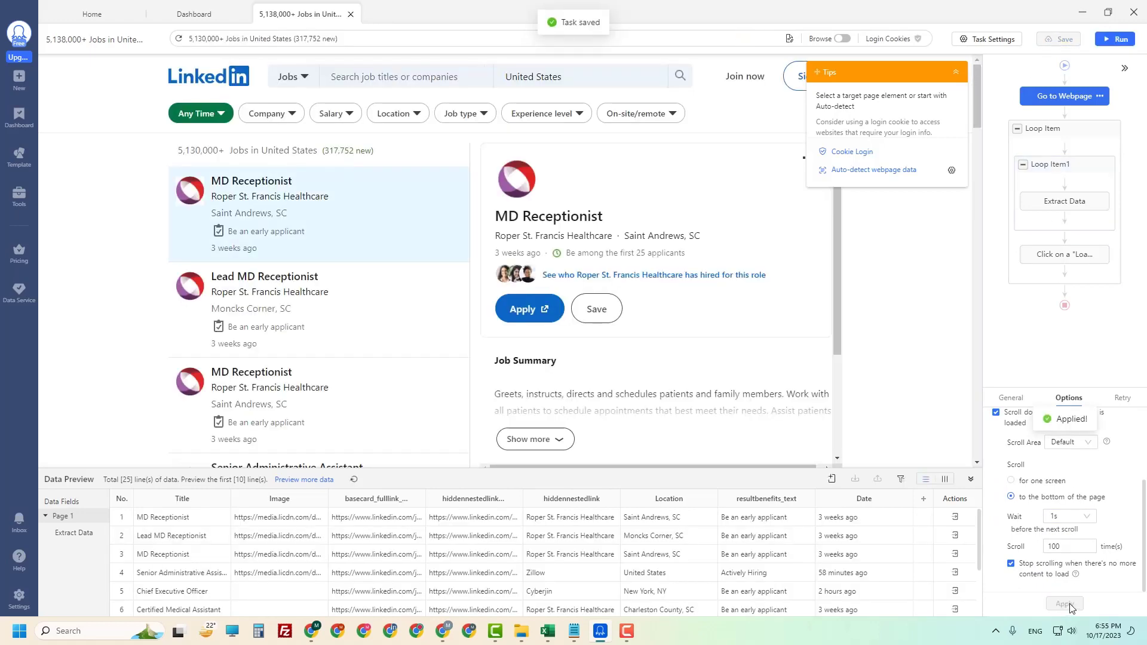
# Rerun the saved task on the device in Standard Mode and show its browser in a maximized window
pyautogui.click(1117, 40)
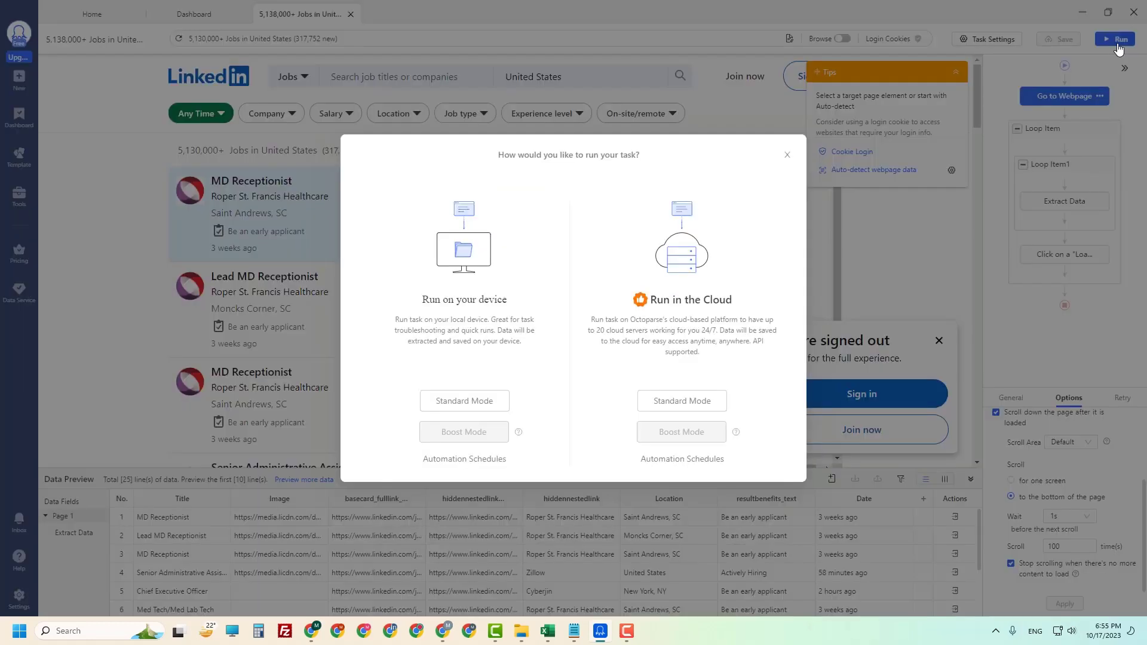
pyautogui.click(465, 401)
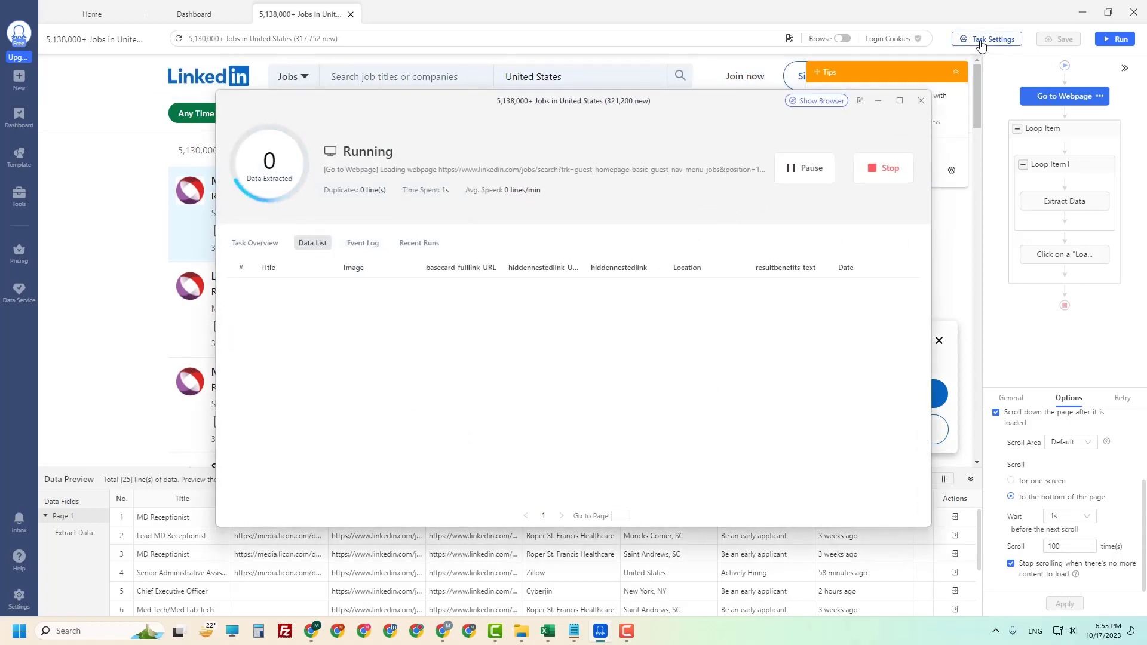
pyautogui.click(820, 101)
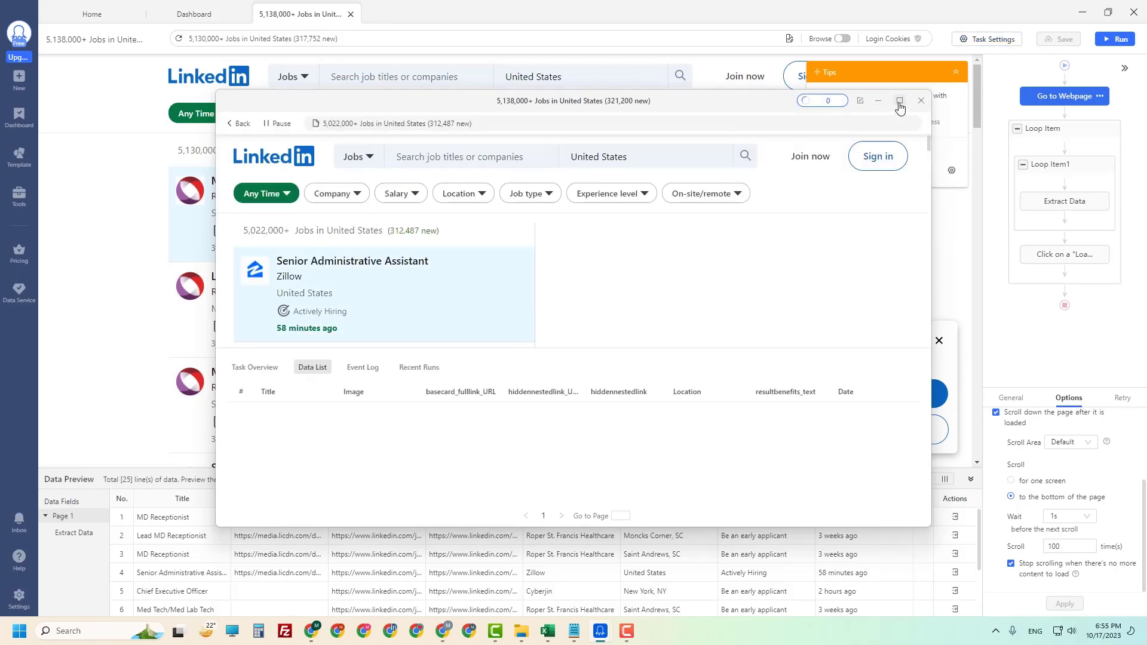
pyautogui.click(900, 102)
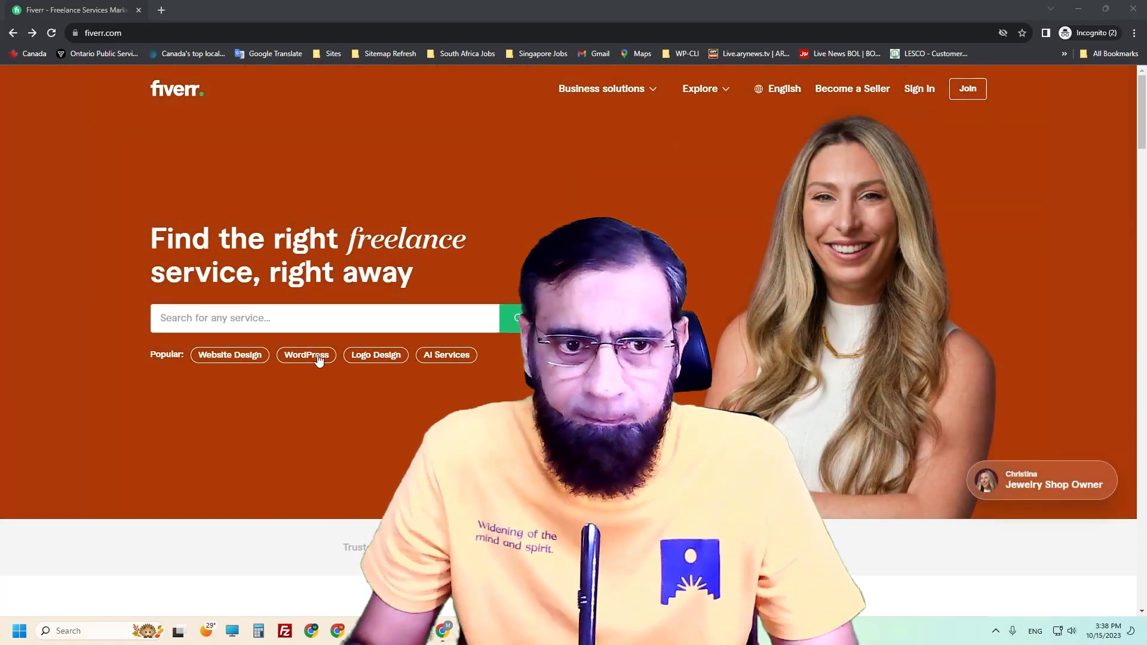
# Switch to the Fiverr home page in Chrome and search for "web scraping" services
pyautogui.scroll(-2, 263, 311)
pyautogui.scroll(1, 261, 311)
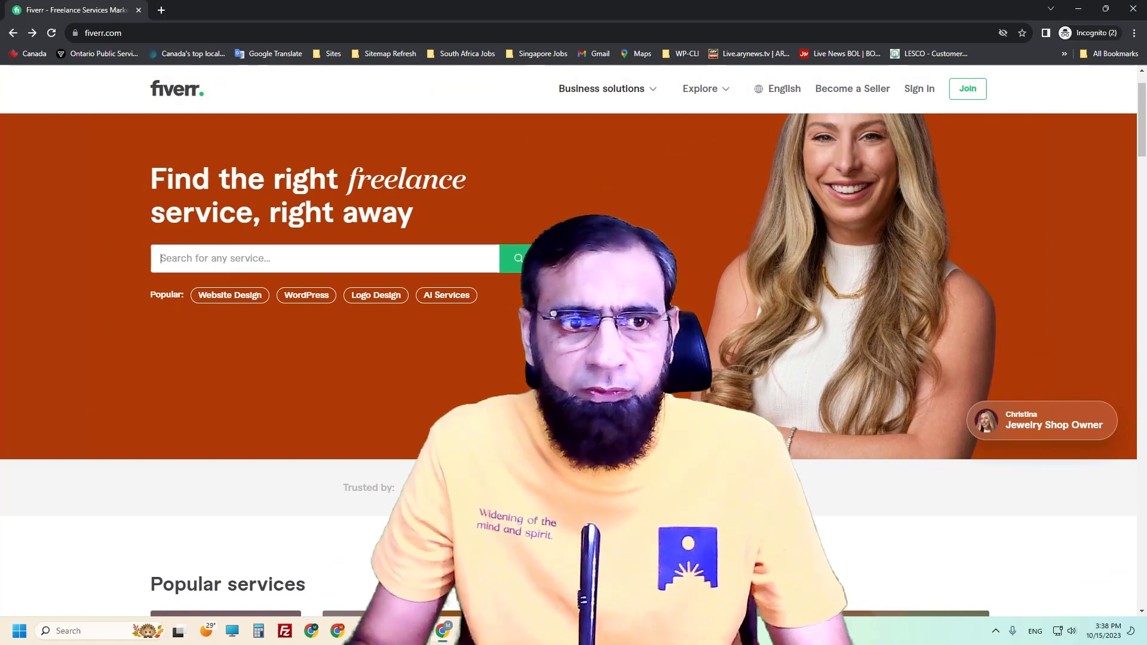
pyautogui.click(251, 258)
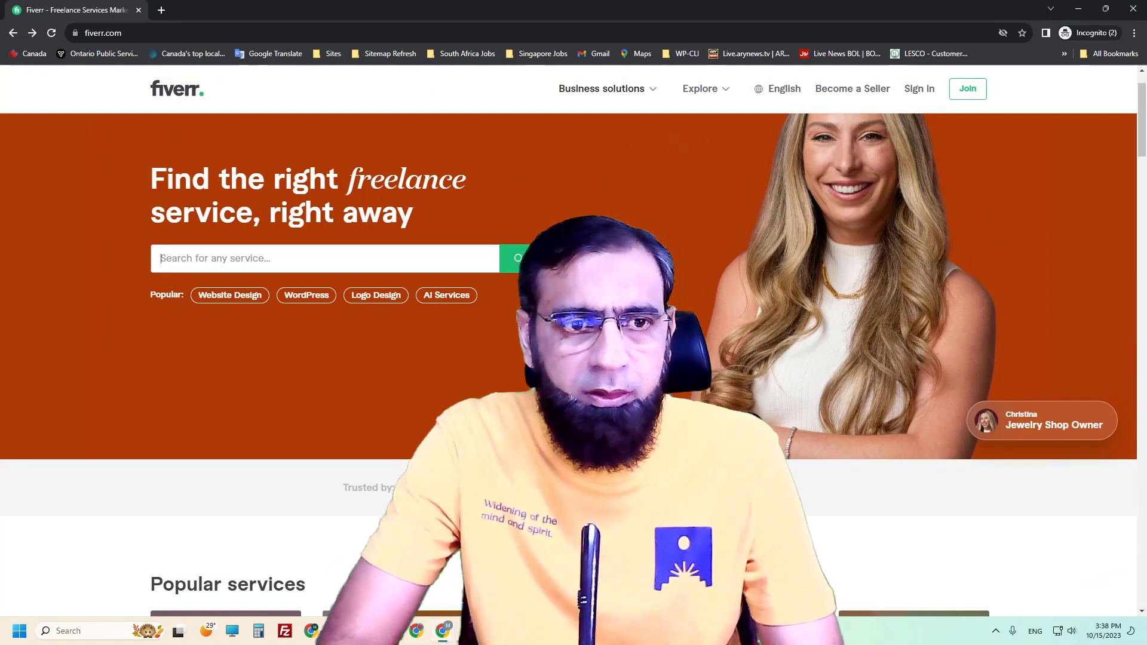
pyautogui.write('we')
pyautogui.write('b scra')
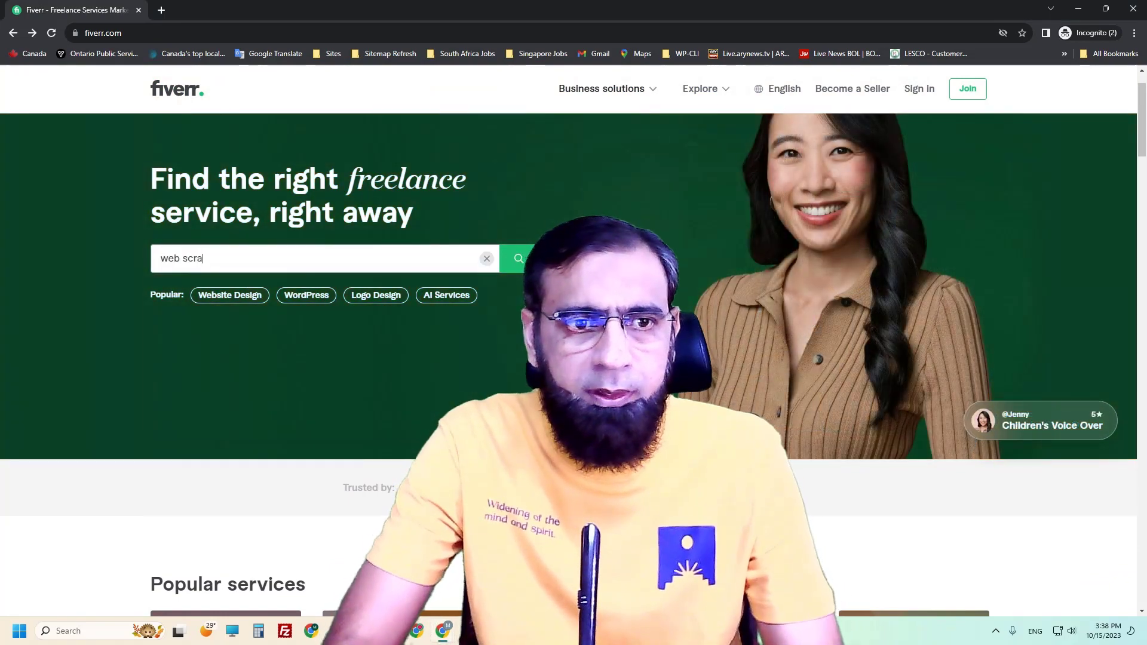
pyautogui.write('ping')
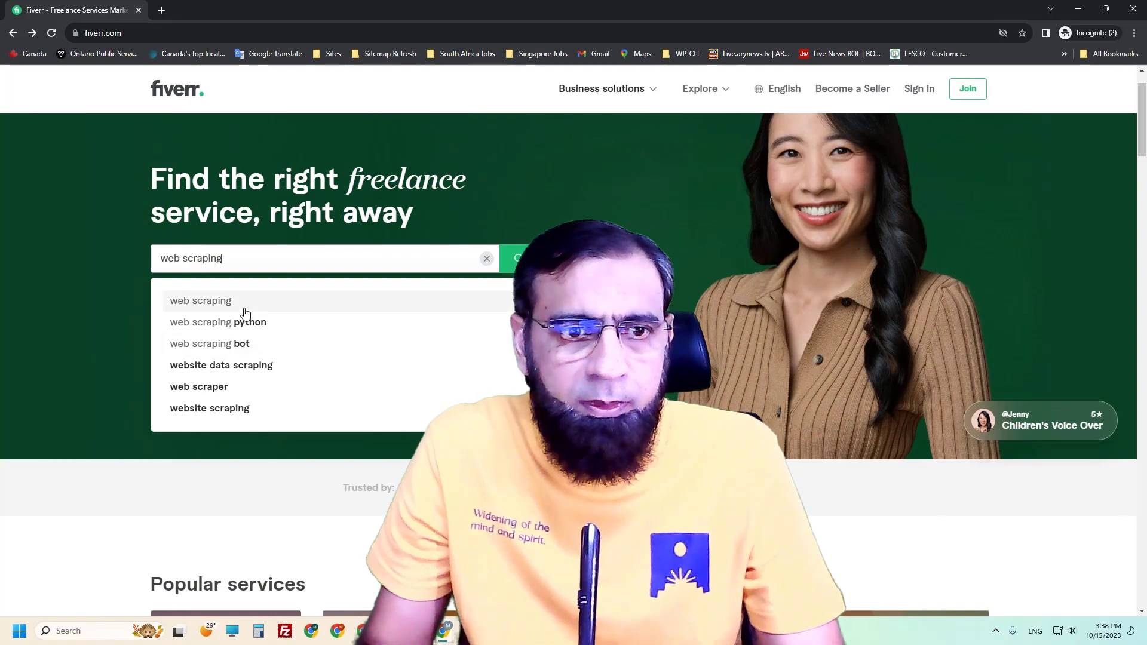
pyautogui.click(245, 313)
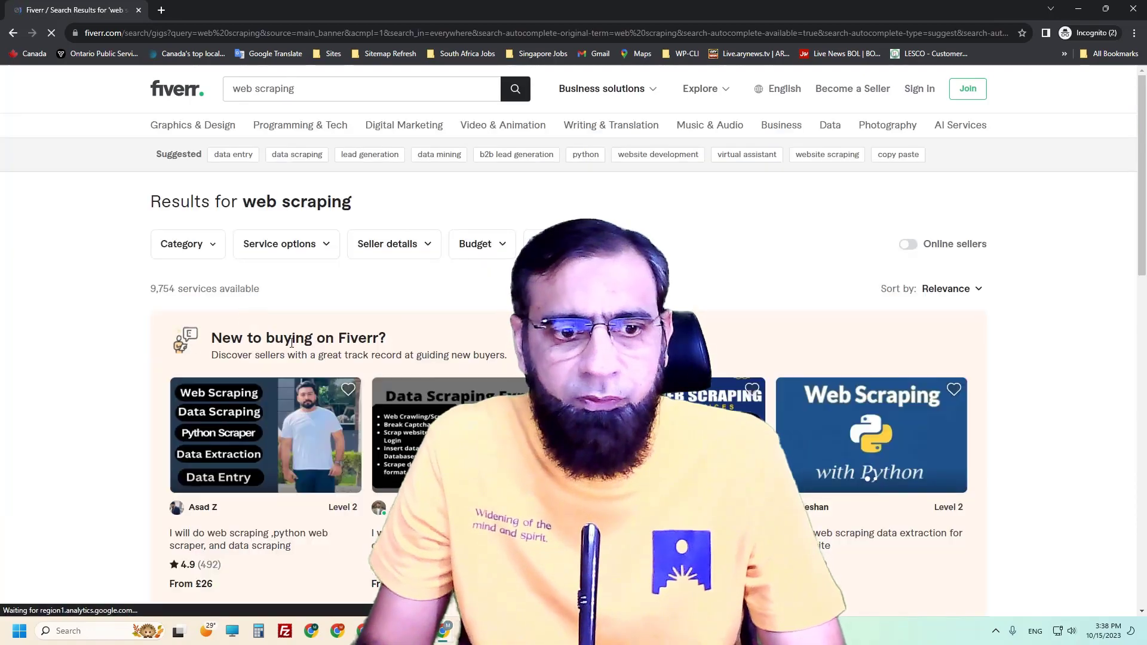
# Examine the web scraping gigs in the Fiverr search results, including their descriptions, ratings and starting prices
pyautogui.scroll(-1, 286, 343)
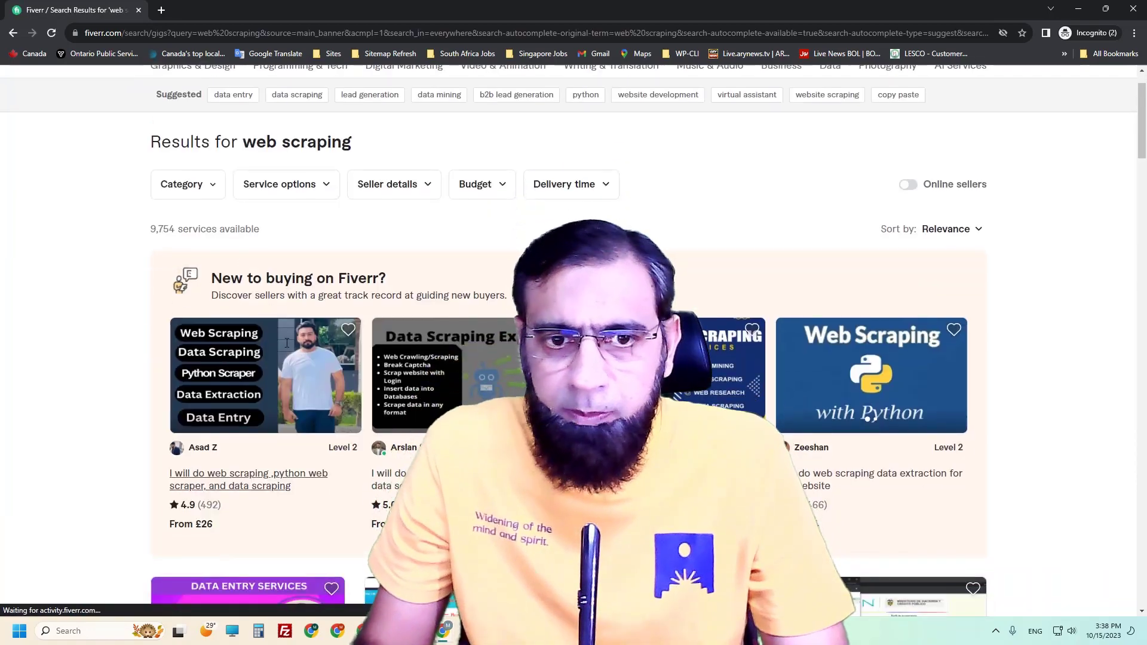
pyautogui.scroll(-3, 287, 347)
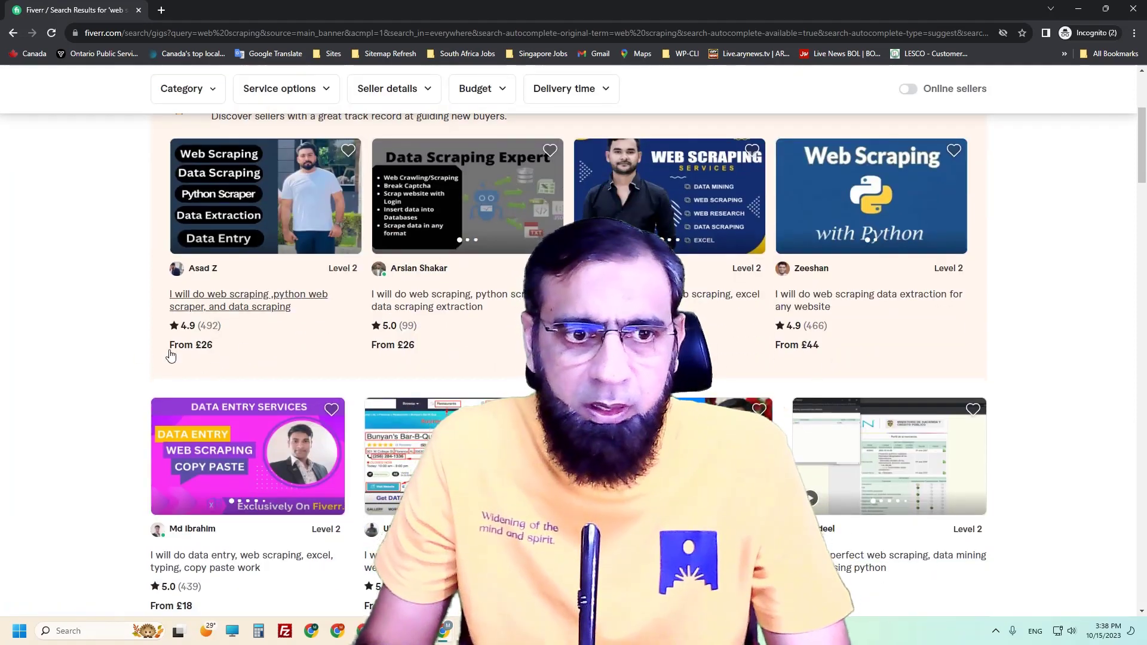
pyautogui.scroll(-1, 116, 367)
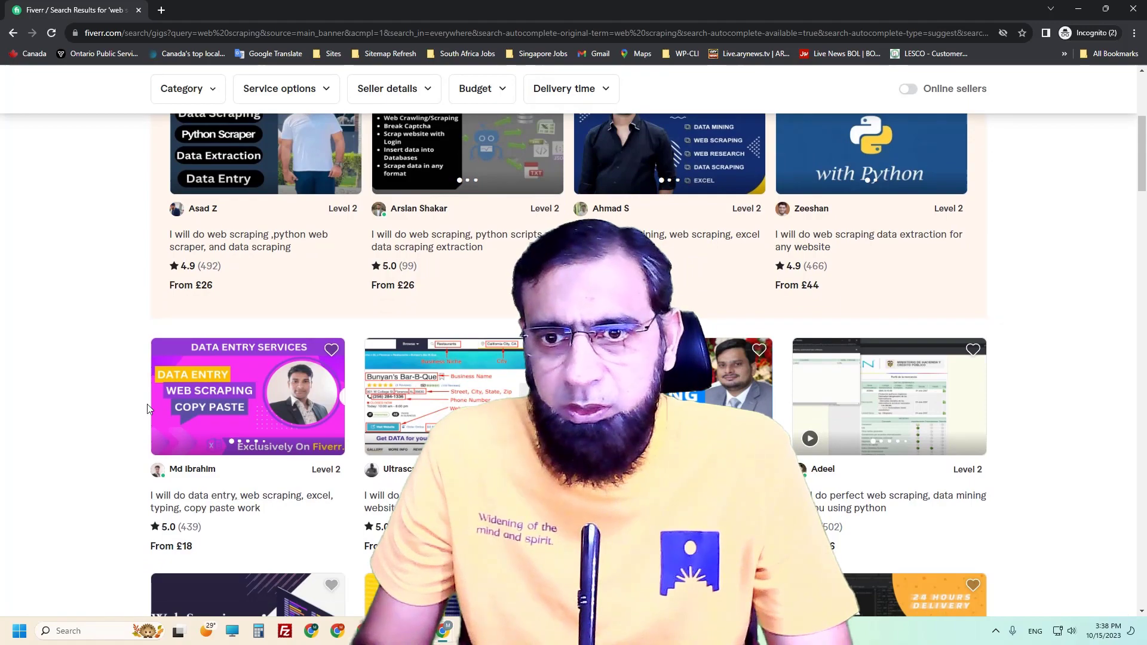
pyautogui.scroll(-2, 147, 404)
pyautogui.scroll(-3, 150, 408)
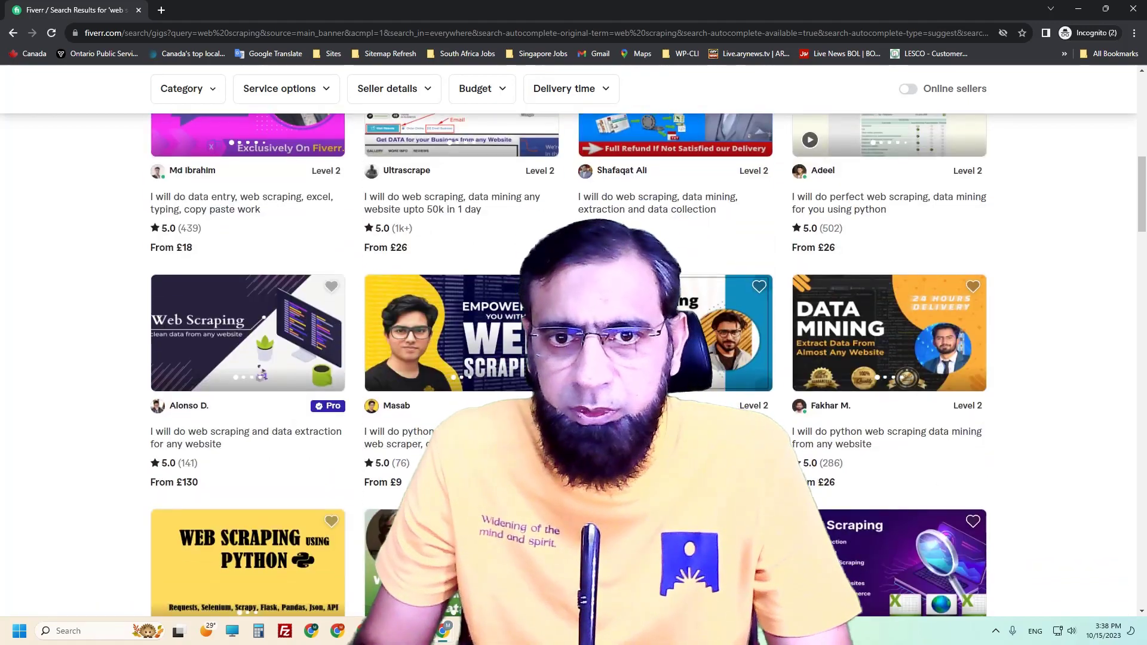
pyautogui.scroll(-6, 399, 453)
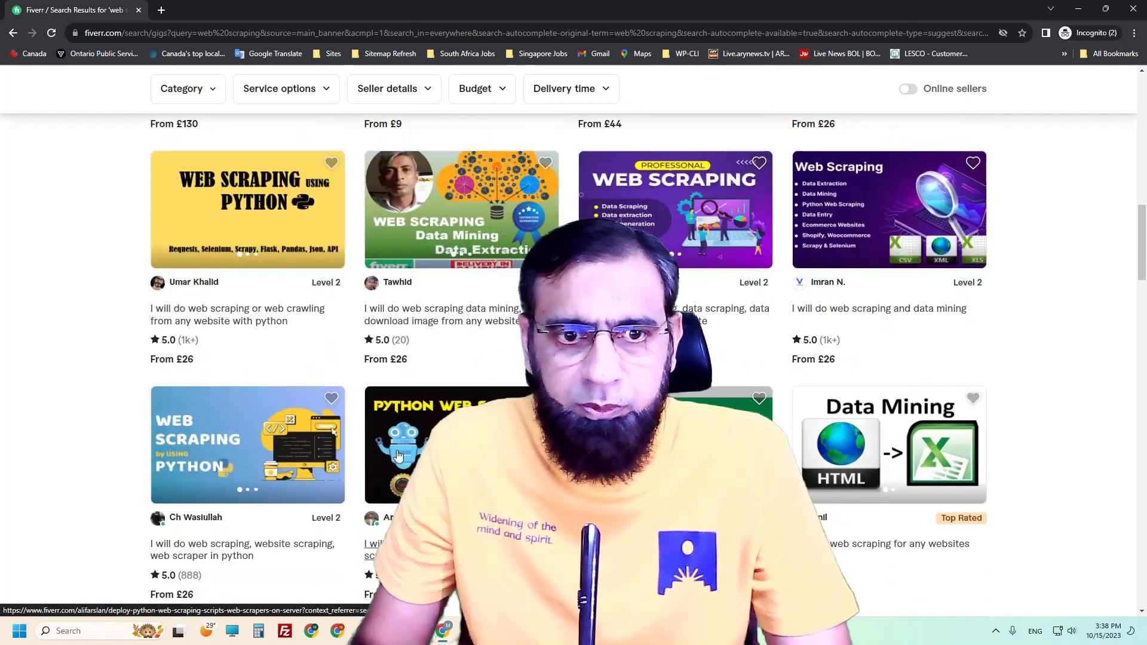
pyautogui.scroll(-3, 400, 453)
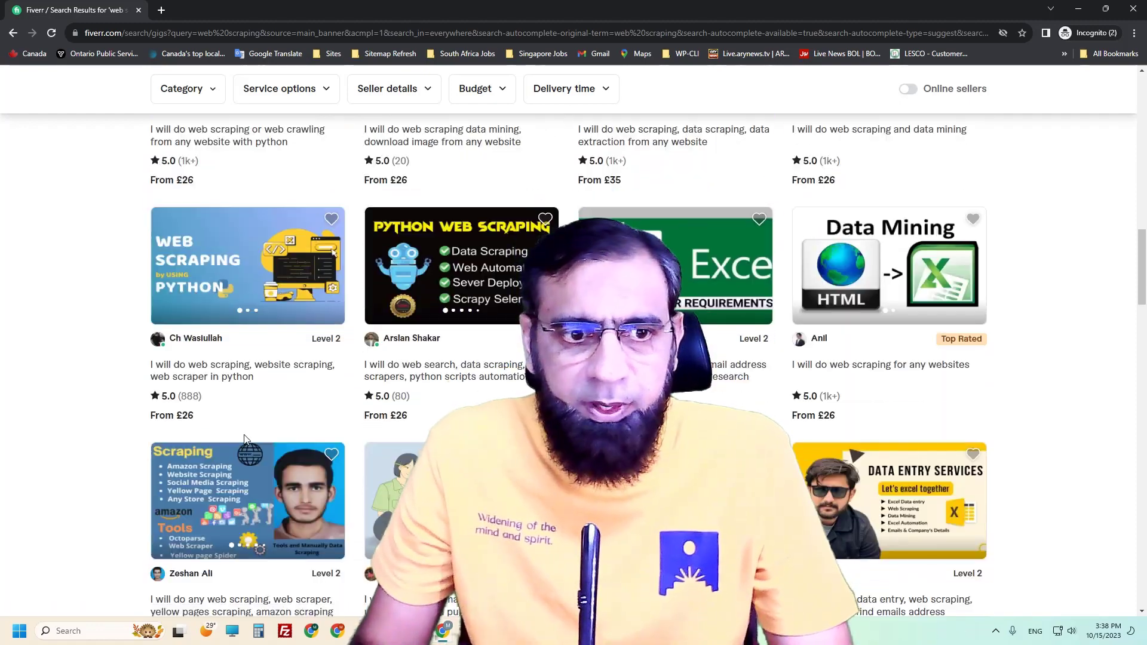
pyautogui.scroll(-3, 244, 439)
pyautogui.scroll(-3, 138, 359)
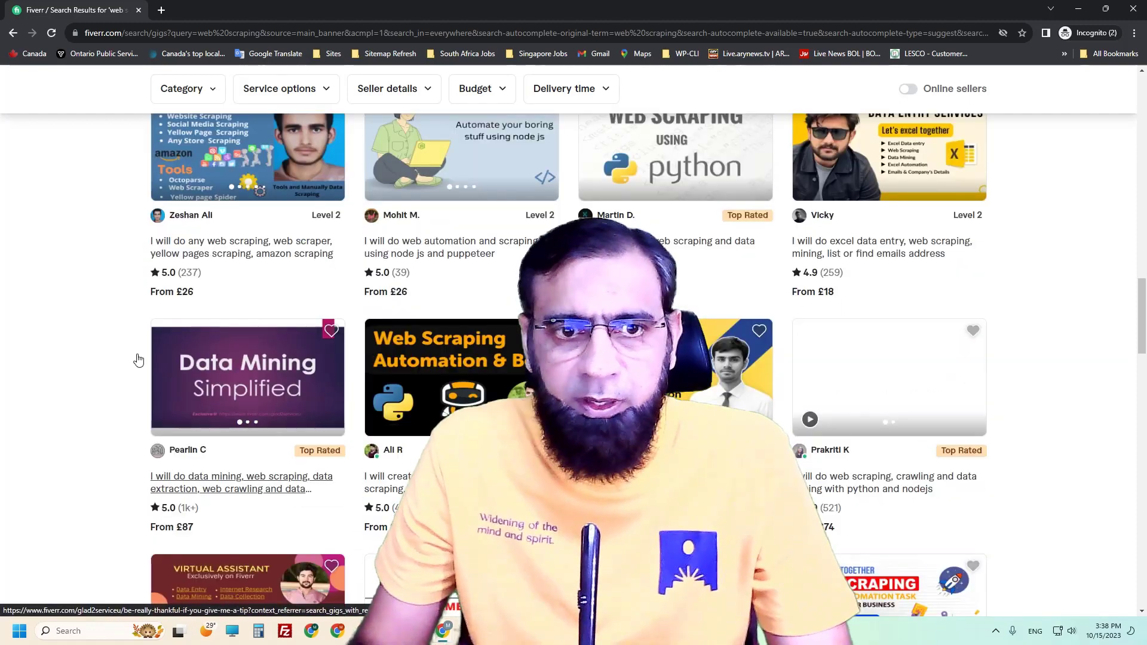
pyautogui.scroll(-3, 111, 383)
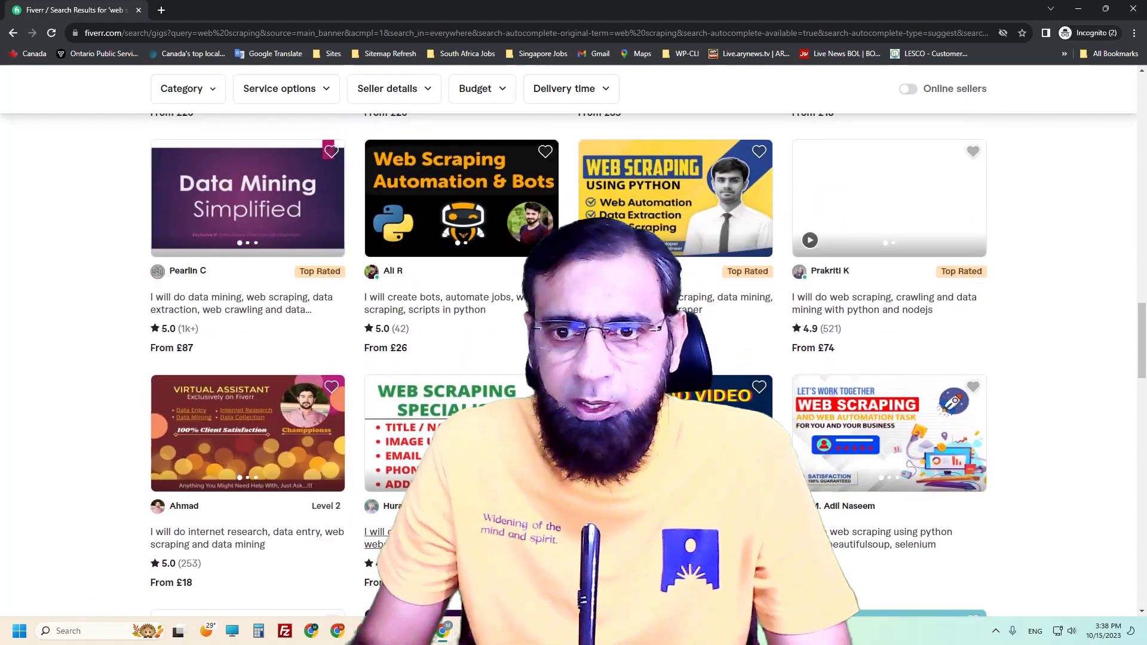
pyautogui.scroll(-3, 574, 364)
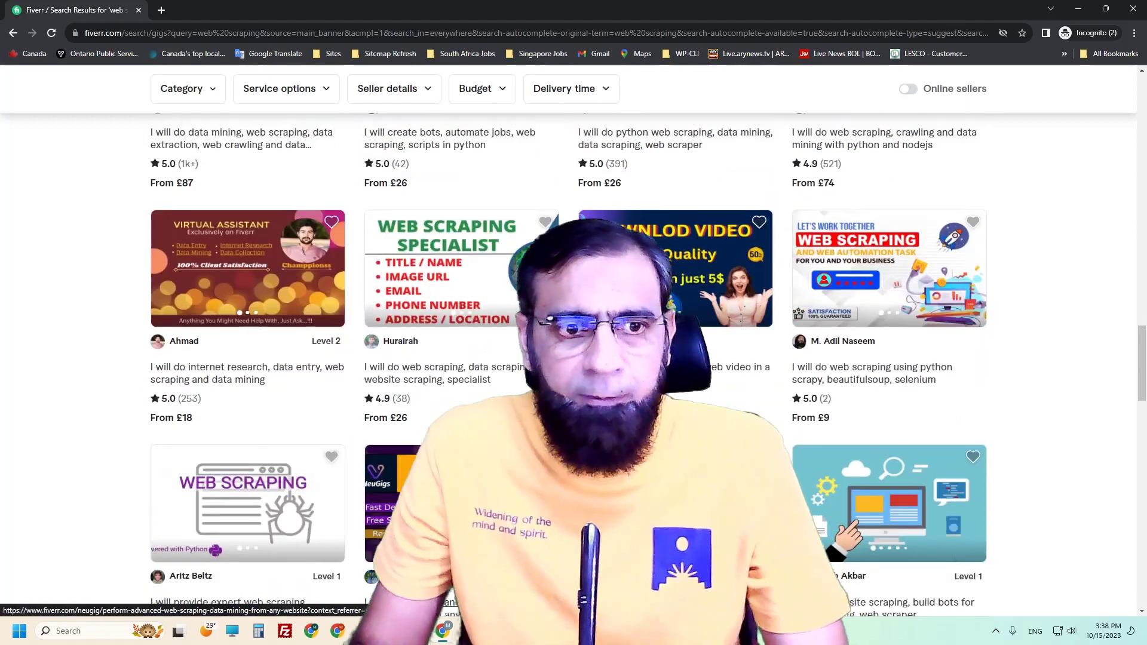
# Open the "I will do web scraping, data scraping, website scraping, specialist" gig and view its Standard package
pyautogui.scroll(3, 388, 514)
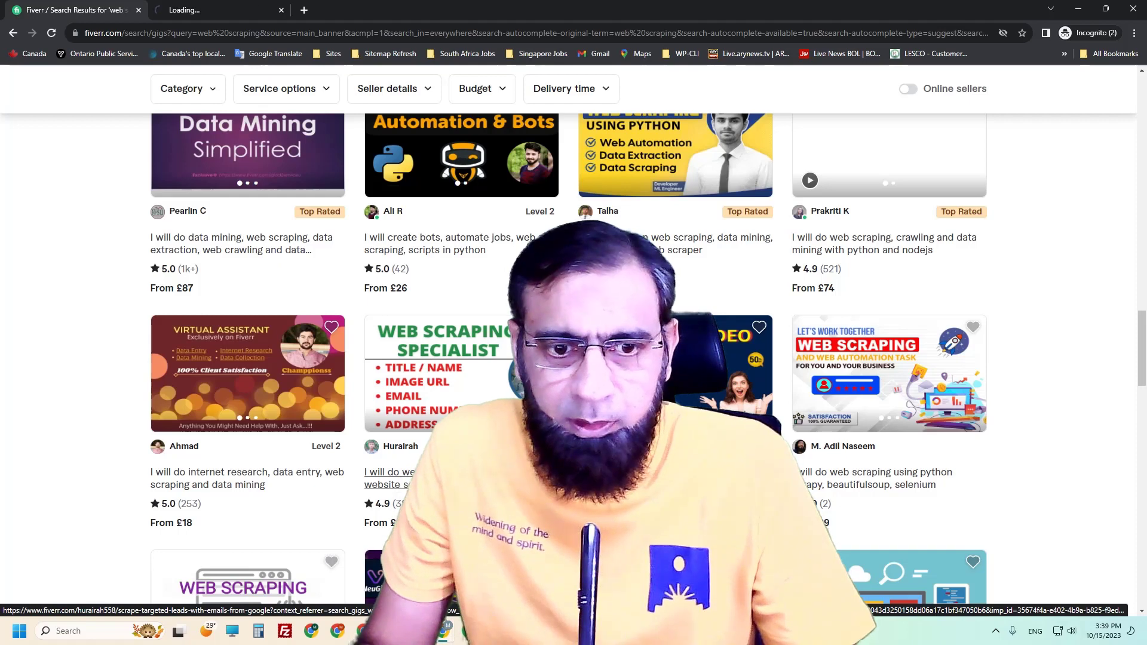
pyautogui.click(209, 9)
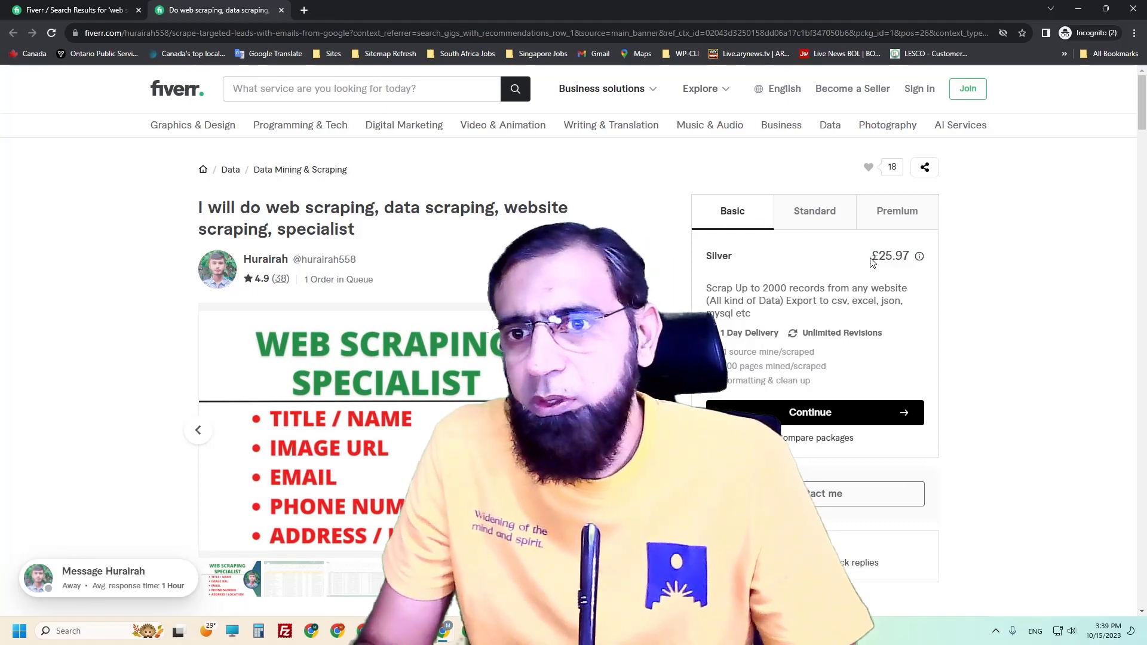
pyautogui.click(817, 214)
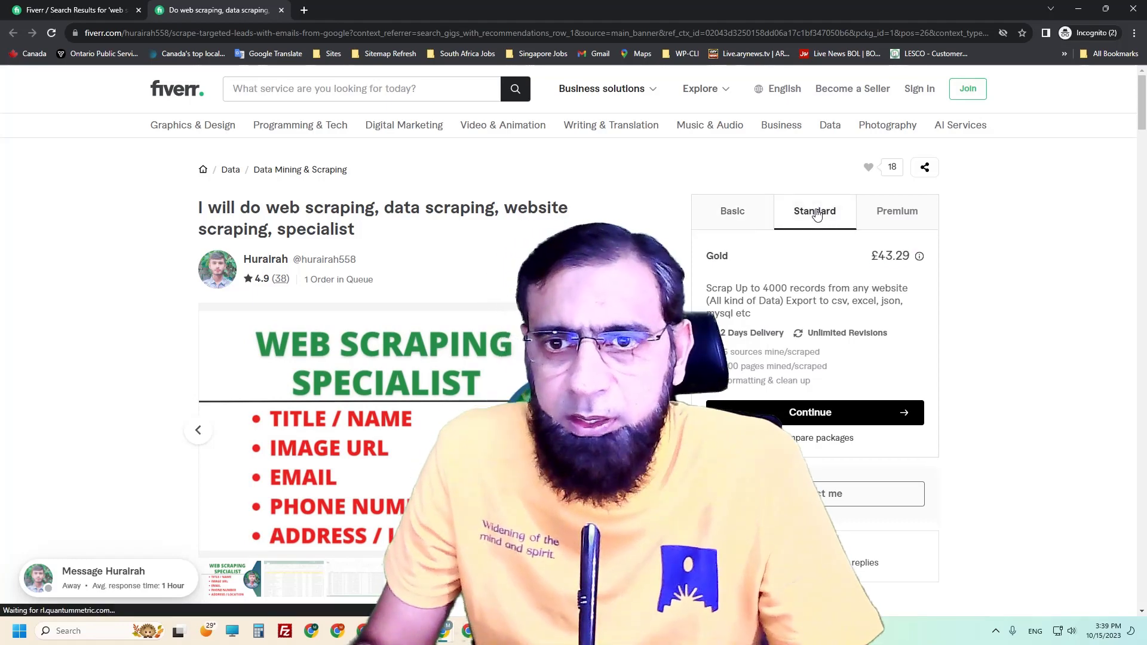
# View the gig's Premium package, including its price and scope, and close the gig to return to the search results
pyautogui.click(891, 211)
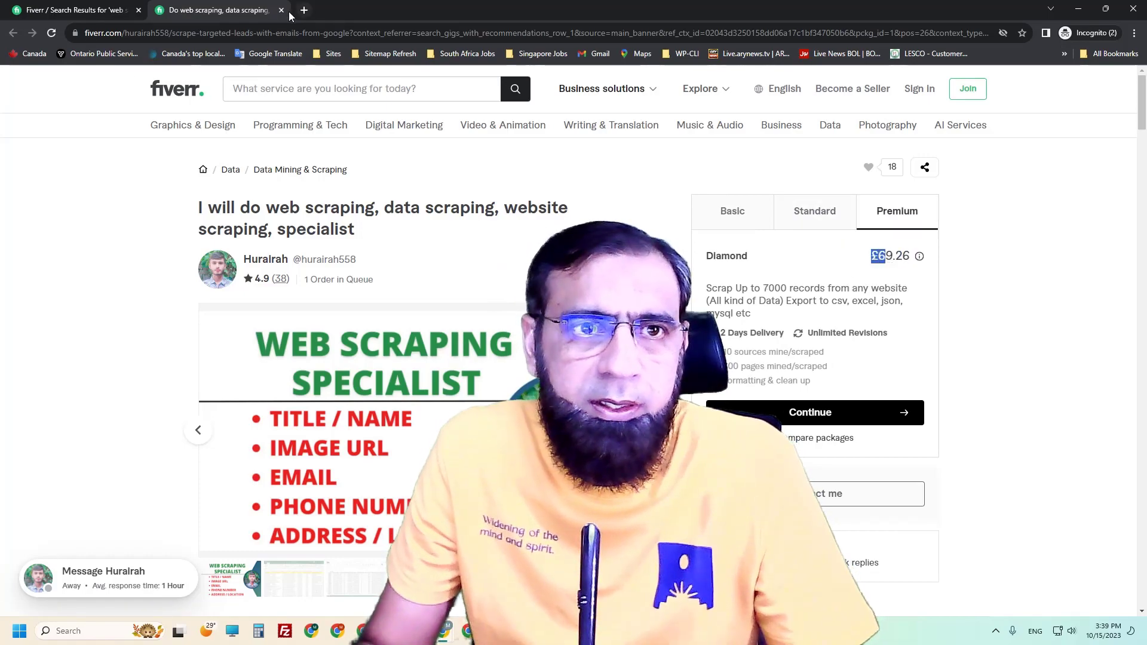
pyautogui.hotkey('ctrl', 'w')
# Open the "I will expertly do web scraping, data mining, API automation with selenium puppeteer" gig separately and read its description
pyautogui.scroll(-10, 425, 356)
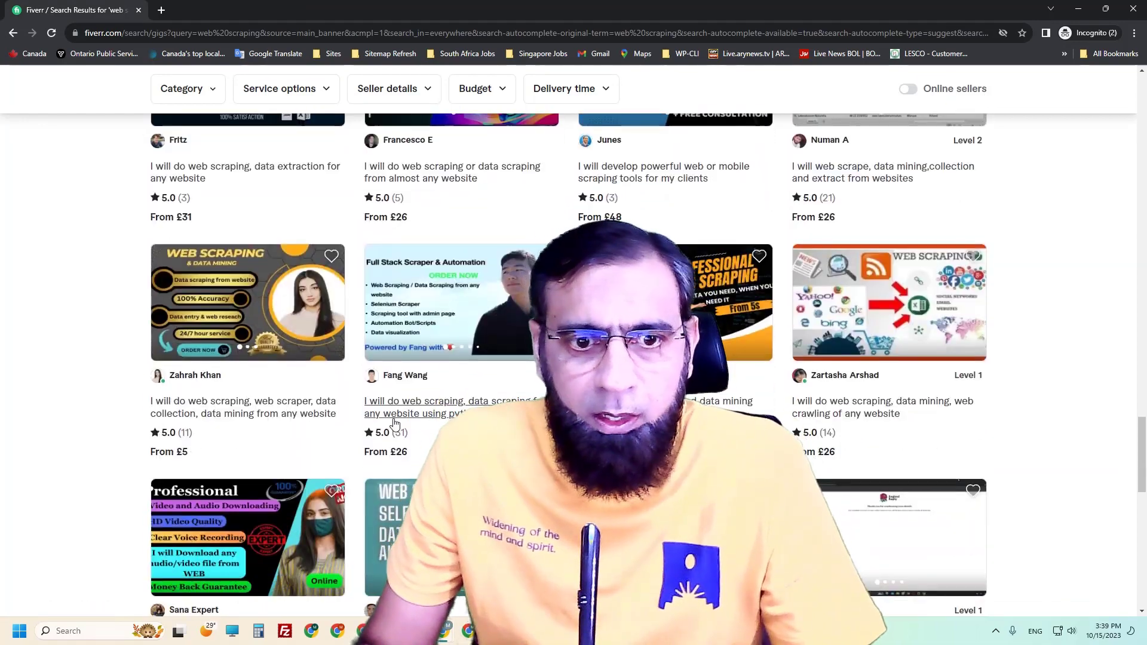
pyautogui.scroll(-5, 416, 412)
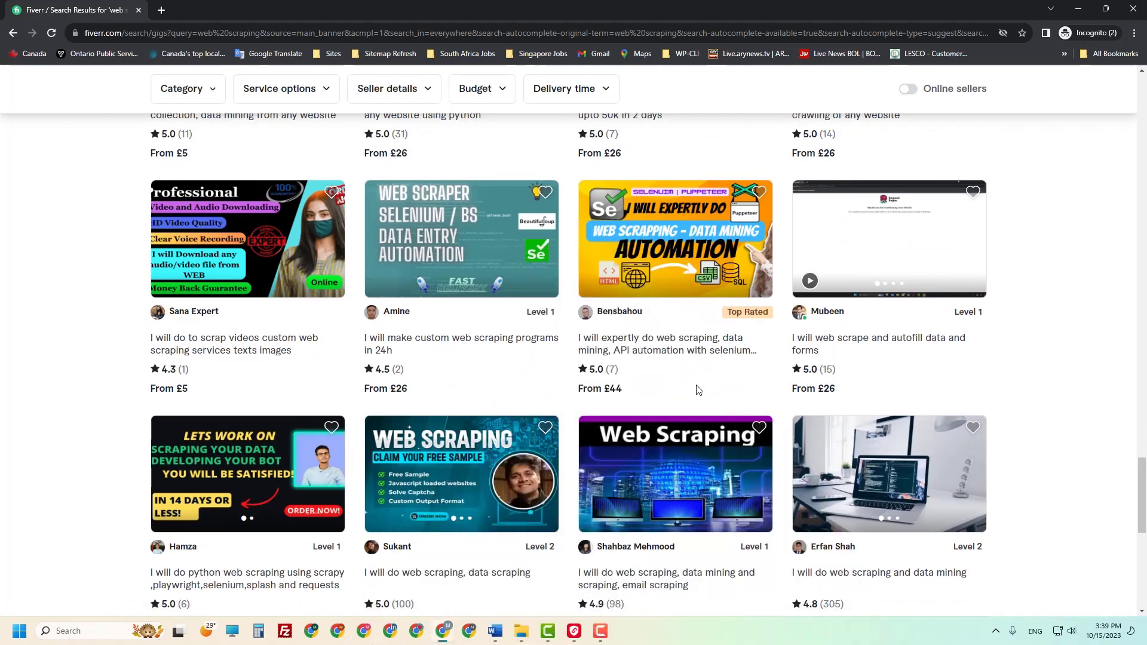
pyautogui.rightClick(642, 351)
pyautogui.click(677, 358)
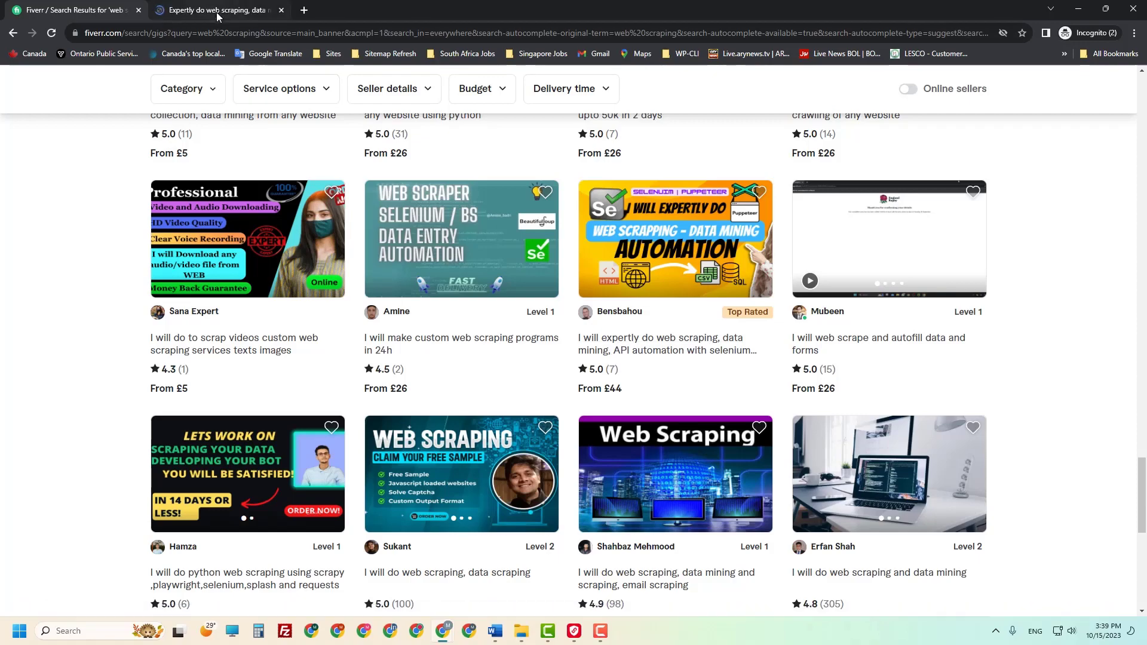
pyautogui.click(217, 12)
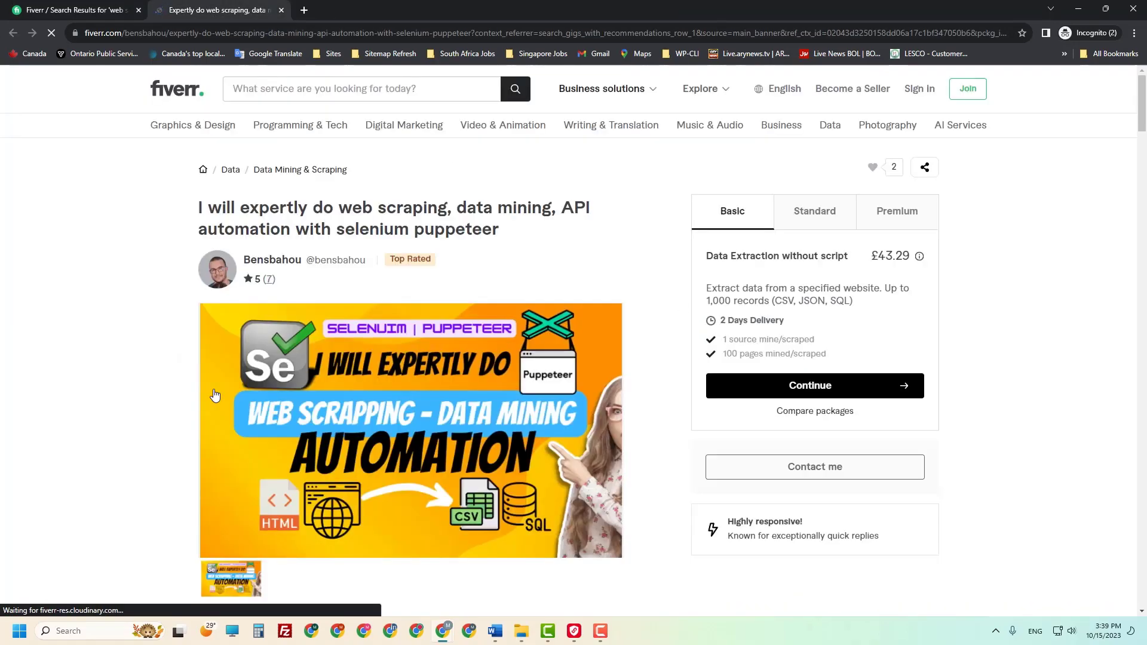
pyautogui.scroll(-5, 197, 380)
pyautogui.scroll(-2, 200, 383)
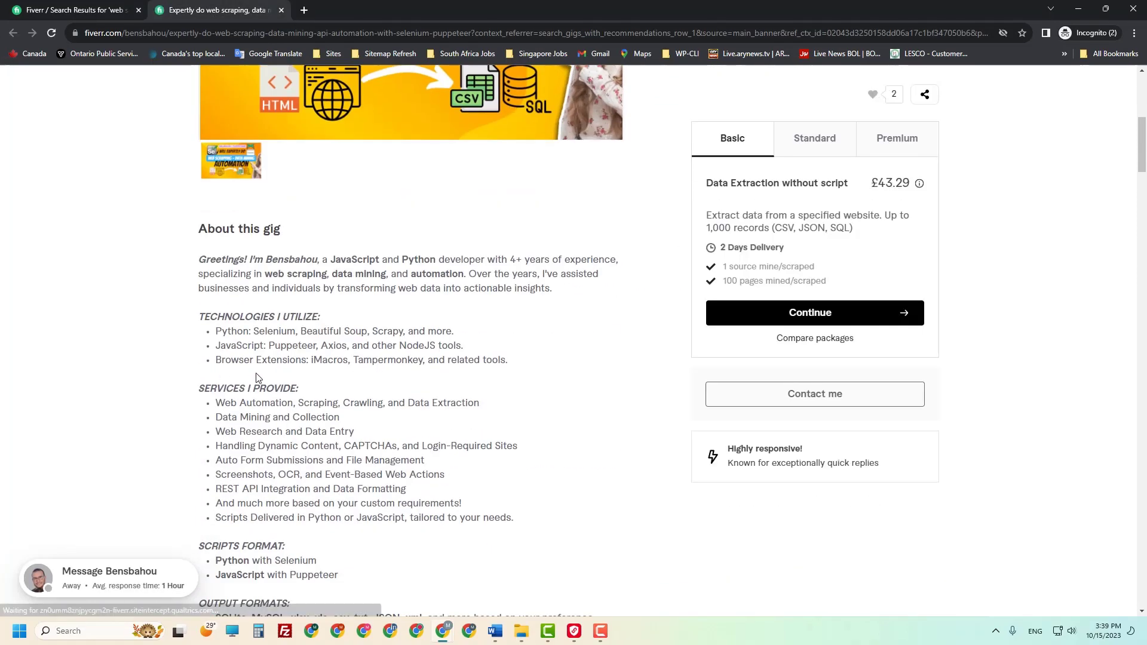
# Compare the price and scope of the selenium puppeteer gig's Basic, Standard and Premium packages, and close the gig
pyautogui.scroll(3, 637, 328)
pyautogui.click(808, 144)
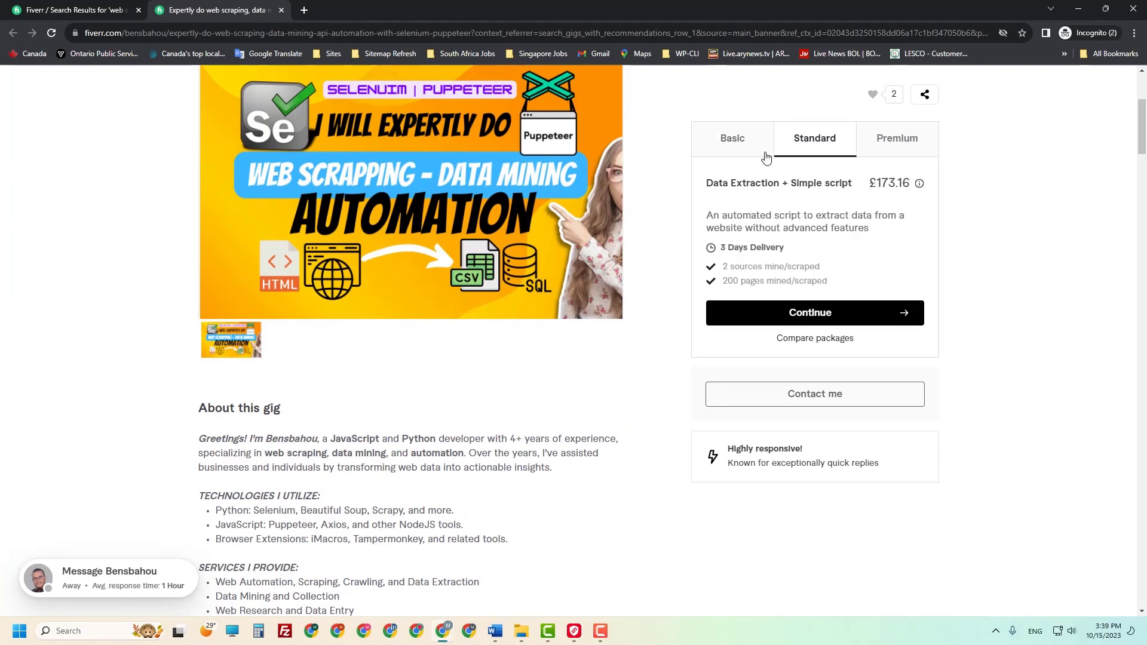
pyautogui.click(736, 145)
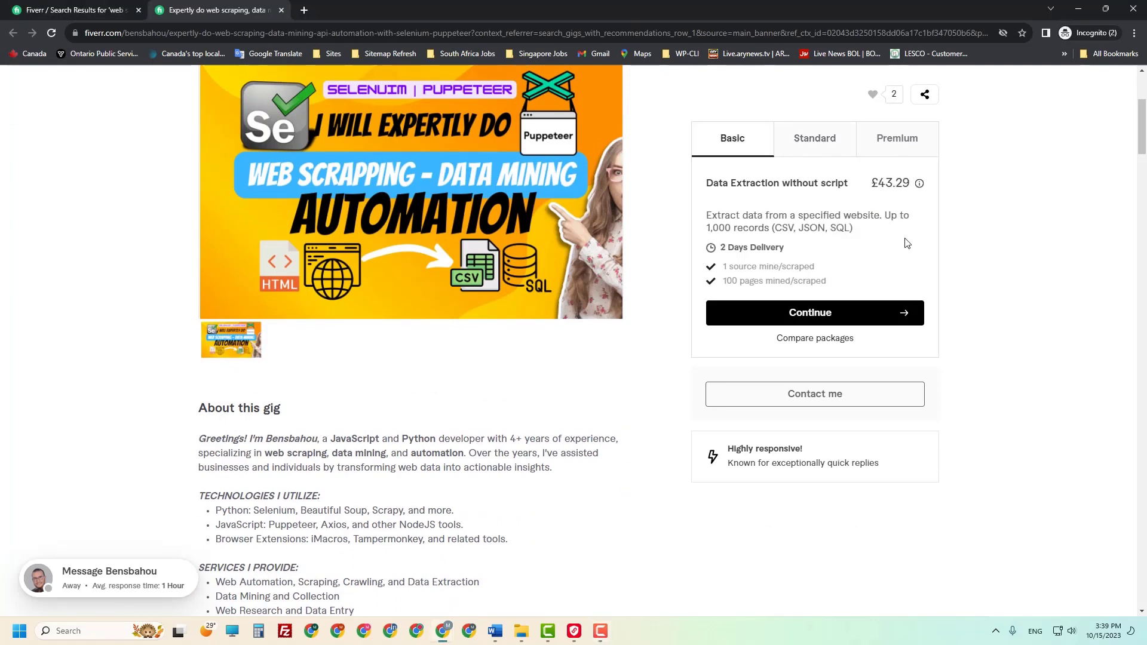
pyautogui.click(835, 146)
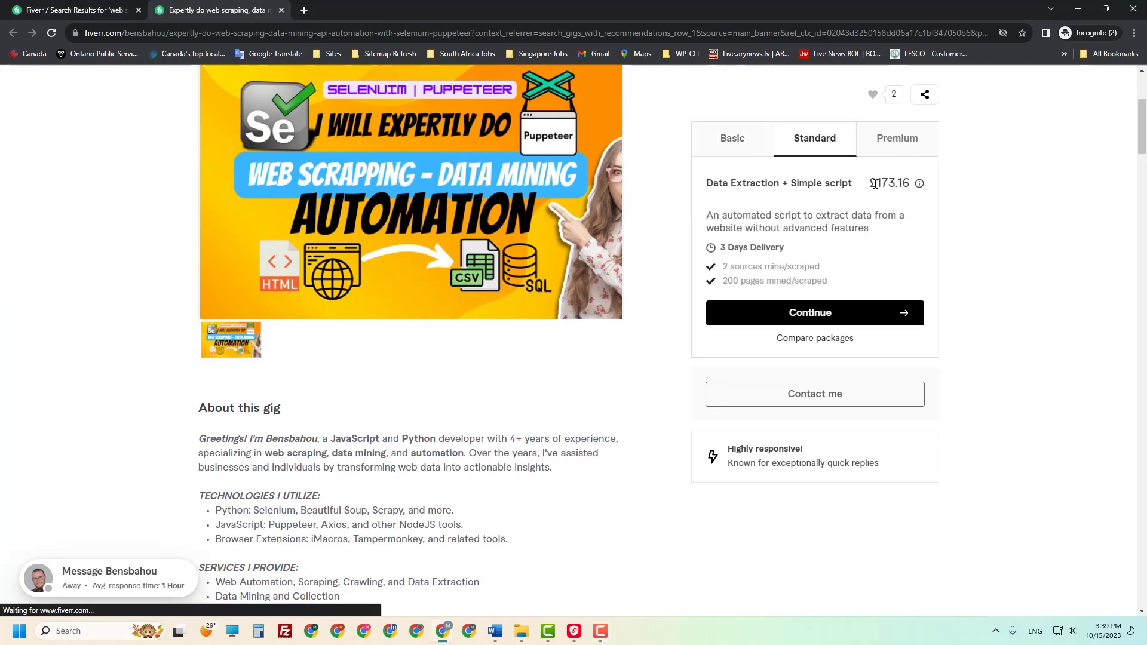
pyautogui.click(890, 146)
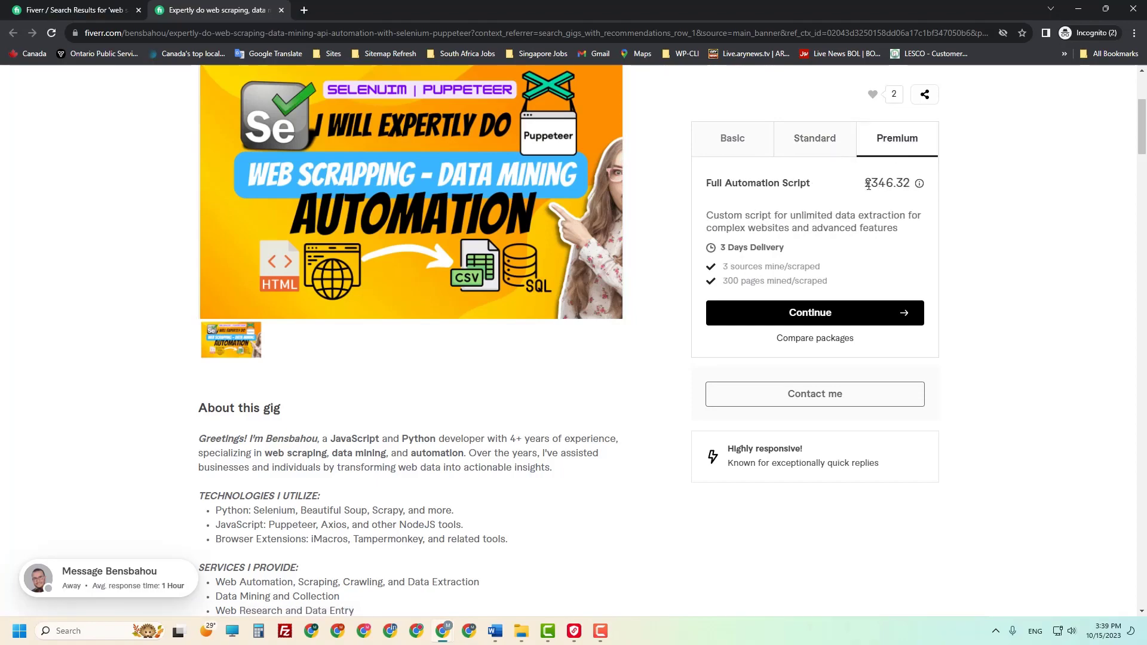
pyautogui.click(281, 11)
# Open page 2 of the web scraping search results and examine its gigs, ratings and starting prices
pyautogui.scroll(-3, 438, 422)
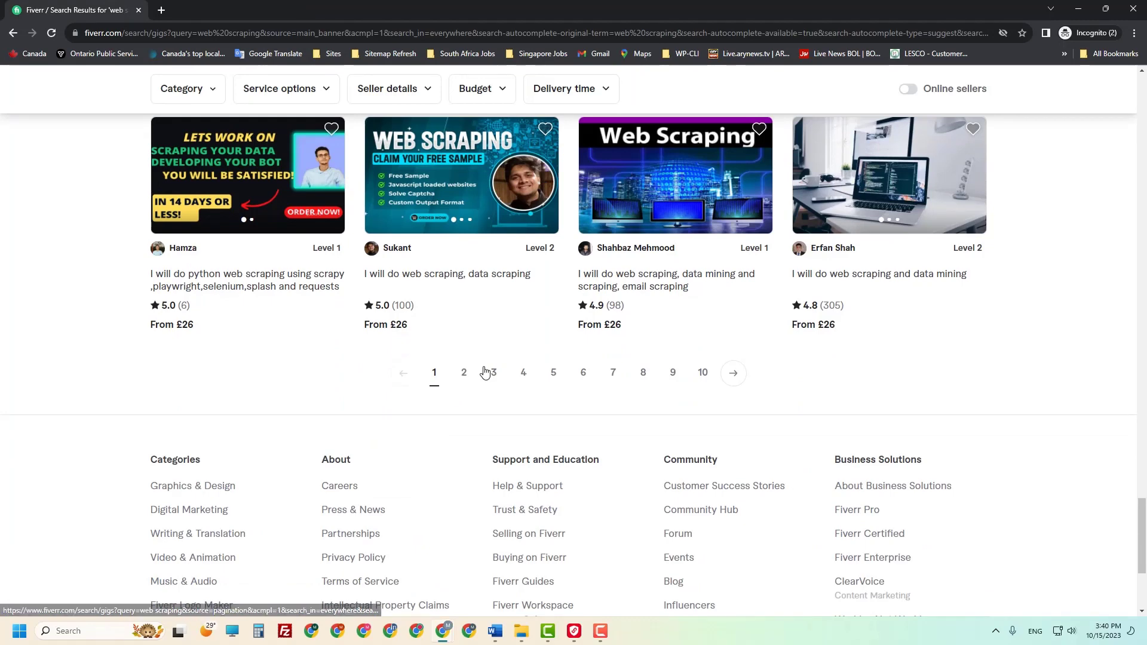
pyautogui.click(465, 376)
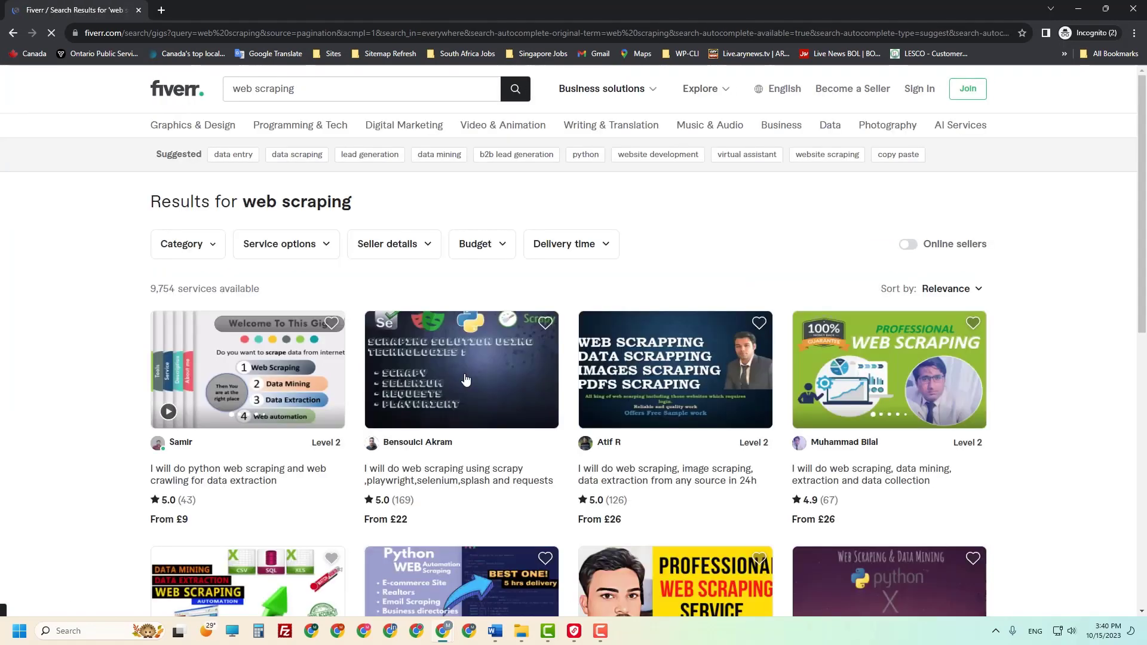
pyautogui.scroll(-3, 100, 512)
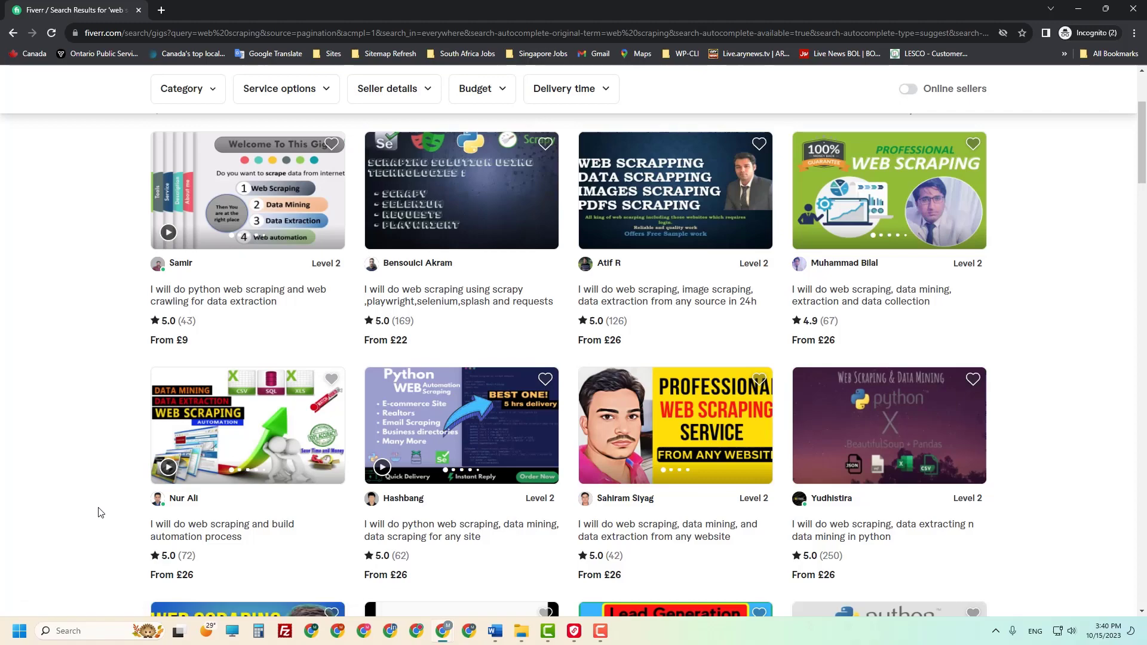
pyautogui.scroll(-3, 101, 513)
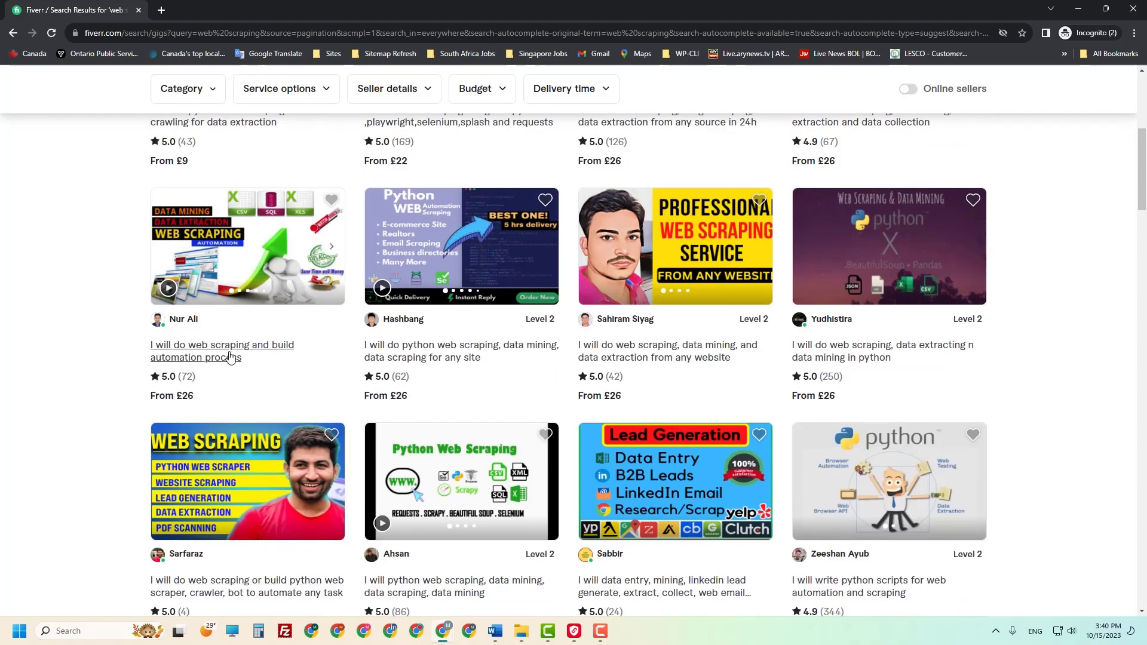
pyautogui.scroll(-3, 697, 478)
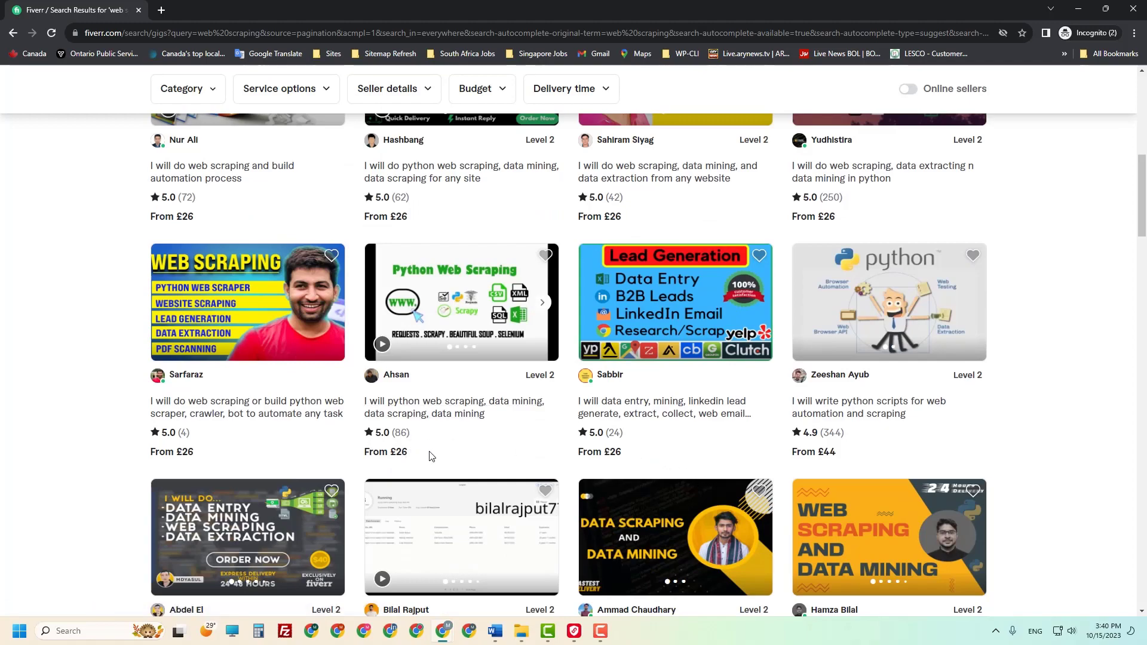
pyautogui.scroll(-3, 358, 487)
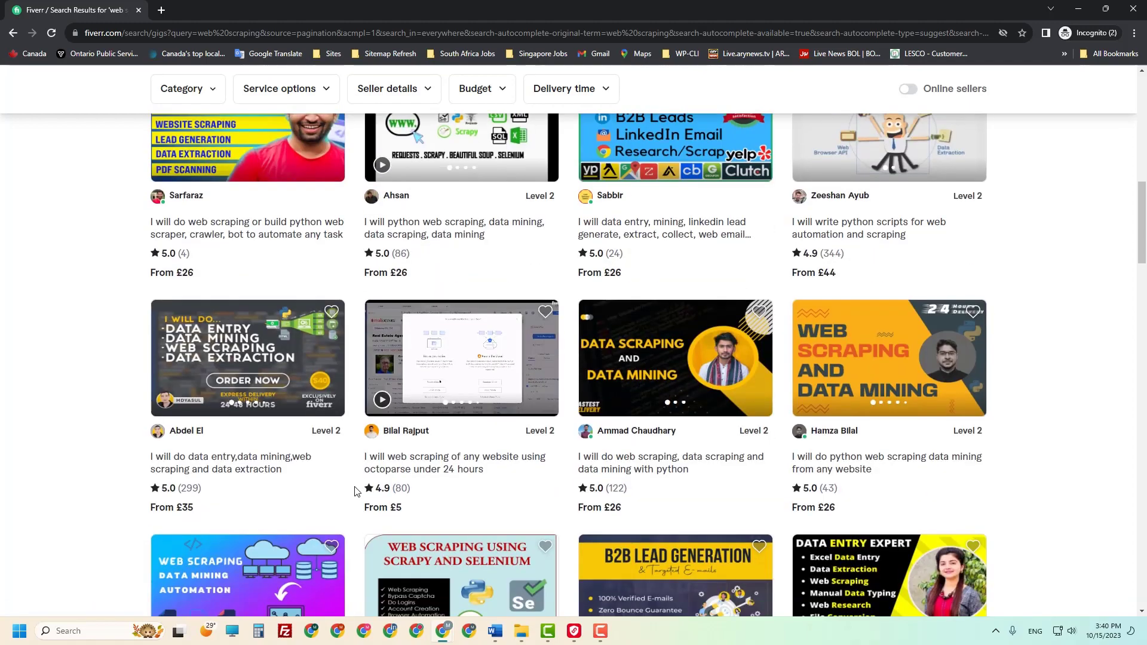
pyautogui.scroll(-3, 237, 485)
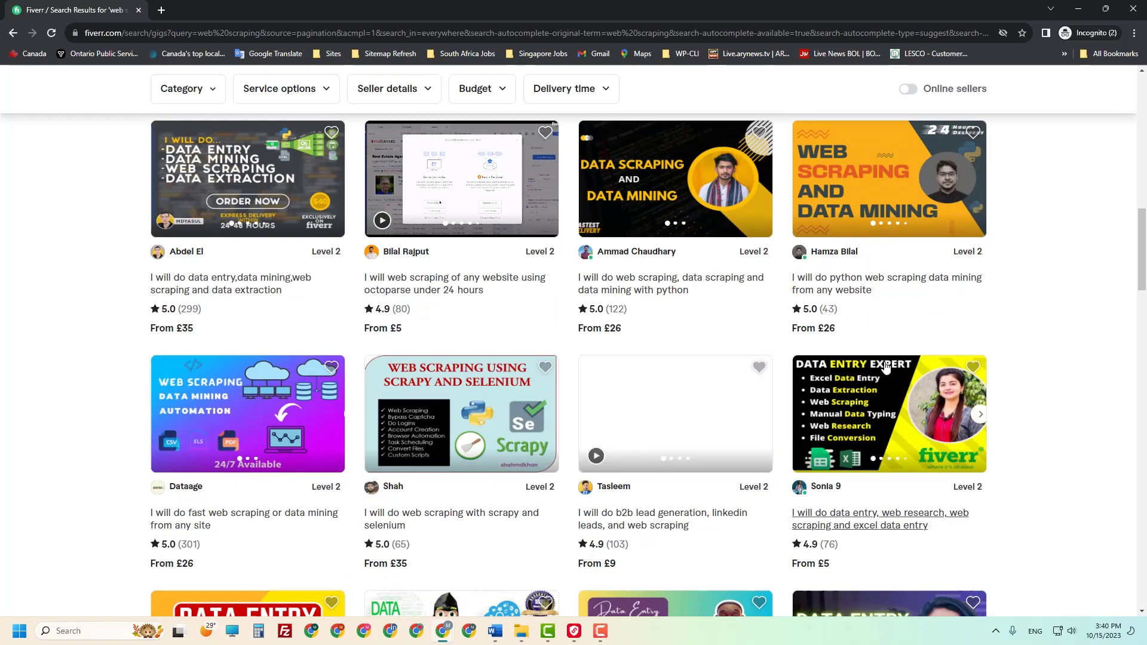
pyautogui.scroll(-3, 787, 491)
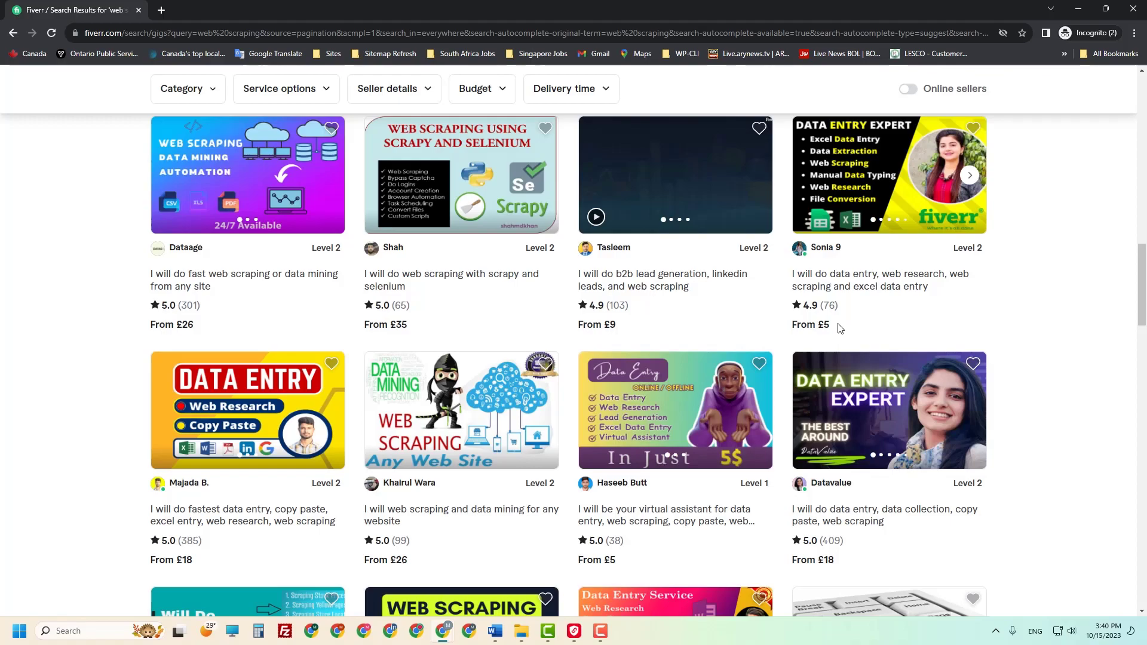
pyautogui.scroll(-10, 525, 456)
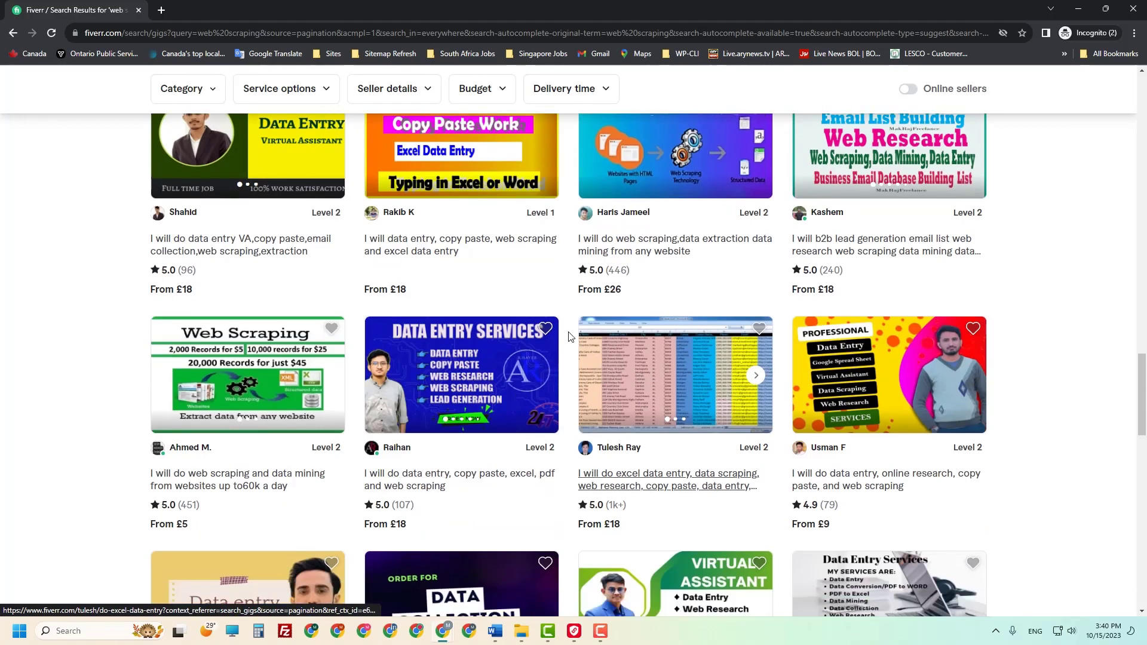
pyautogui.scroll(-4, 605, 253)
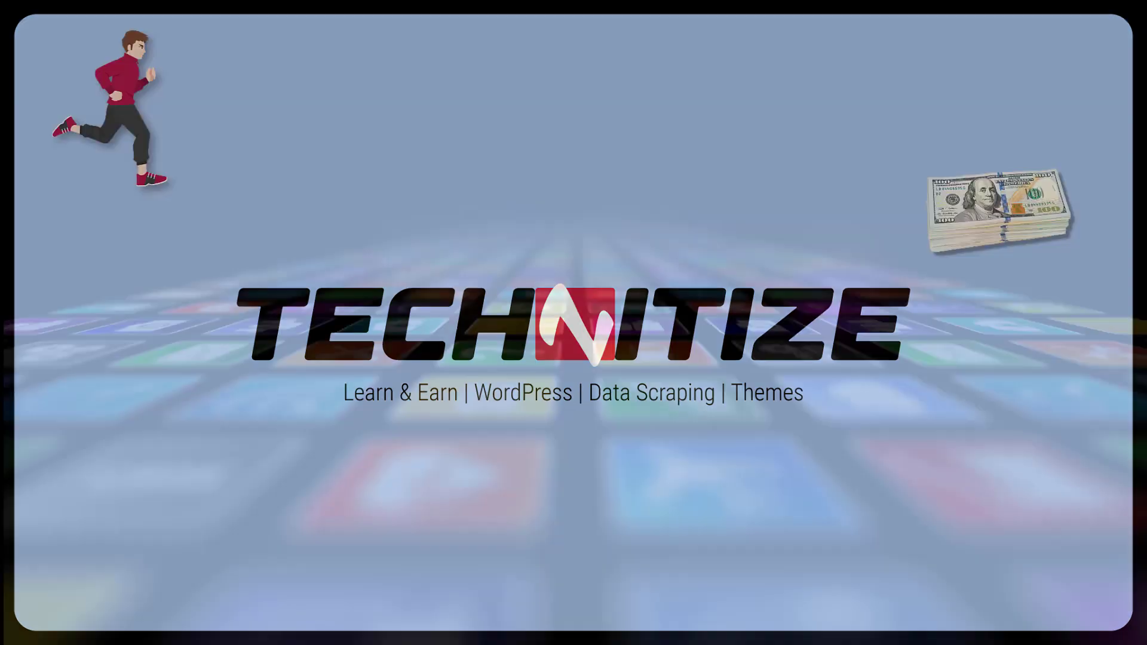